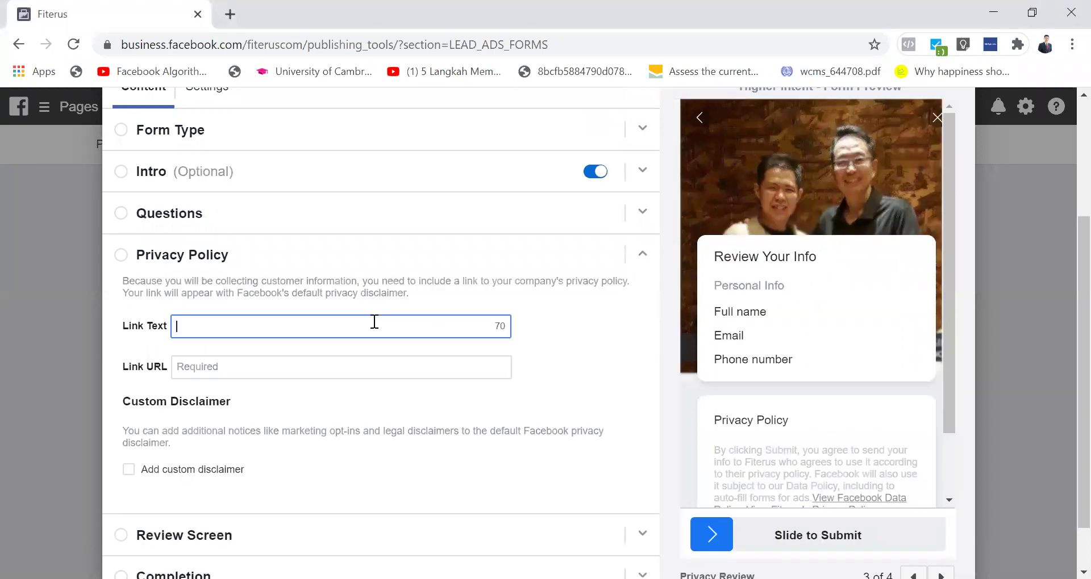
# Step: Browse the form's Privacy Policy, custom disclaimer and Review Screen sections, leaving Privacy Policy open
pyautogui.scroll(-3, 690, 269)
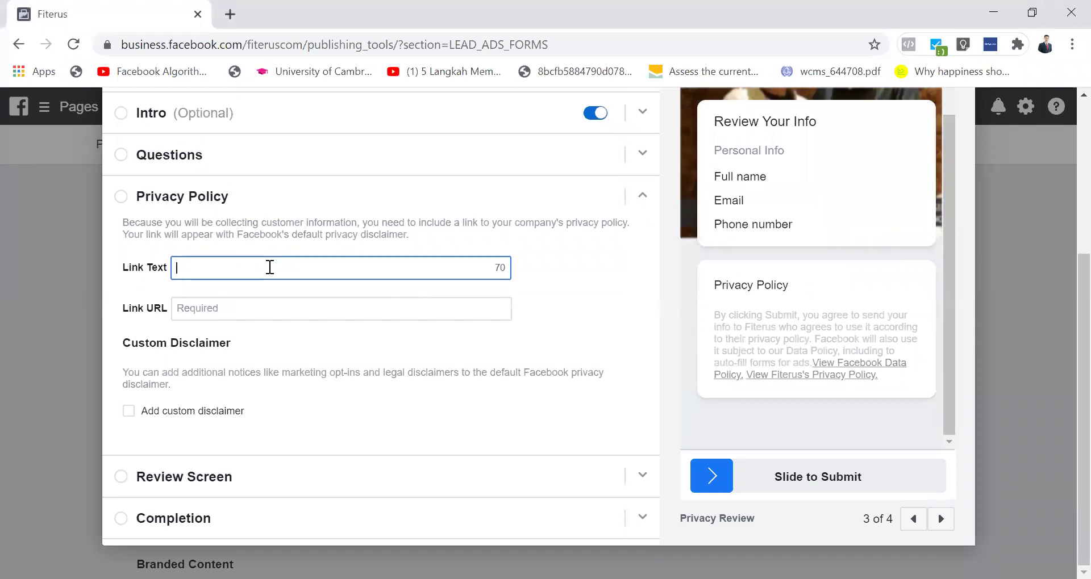
pyautogui.click(255, 308)
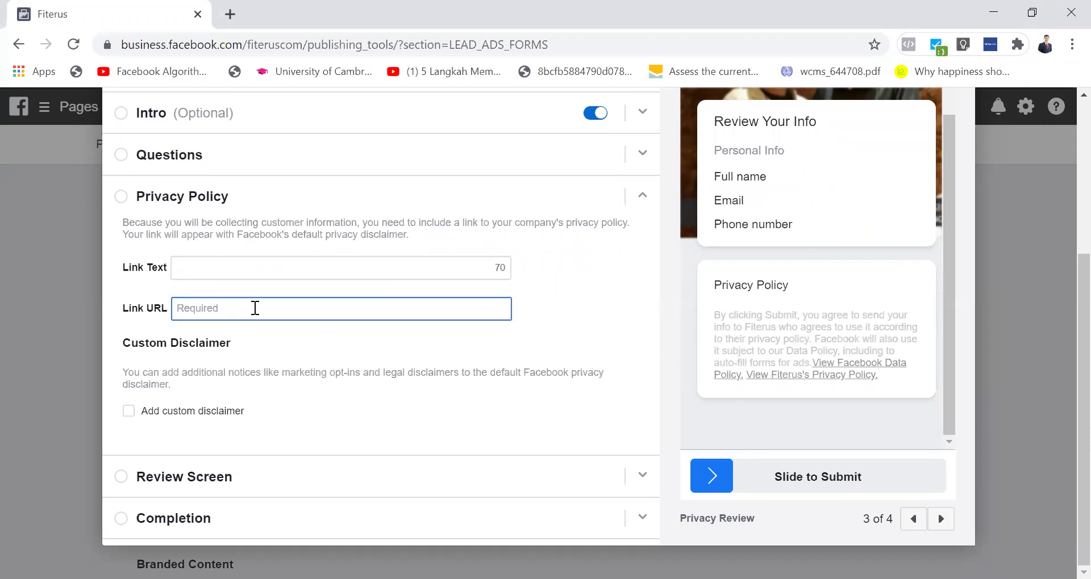
pyautogui.click(128, 412)
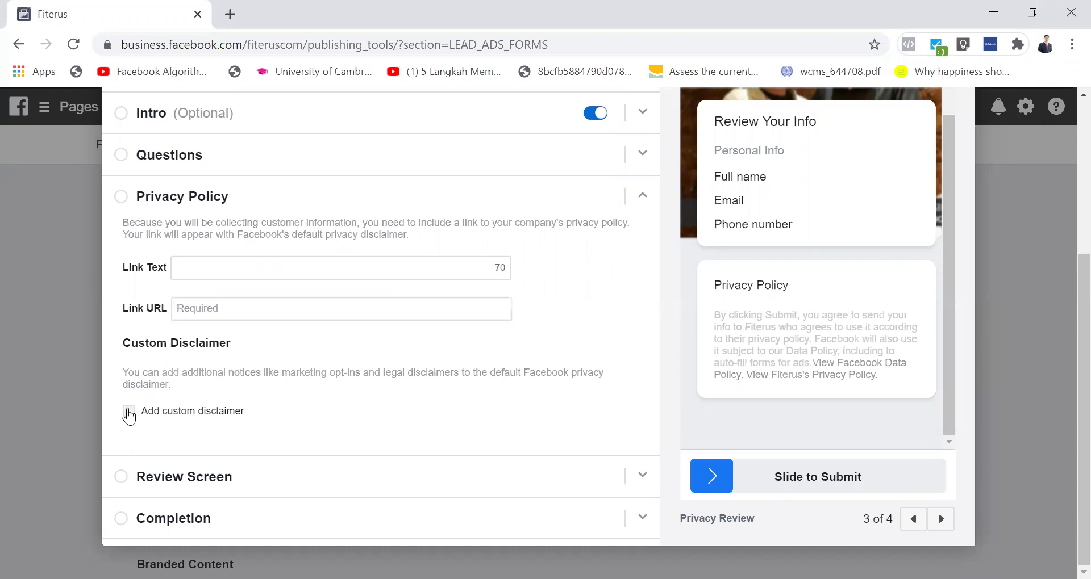
pyautogui.click(128, 411)
pyautogui.click(651, 202)
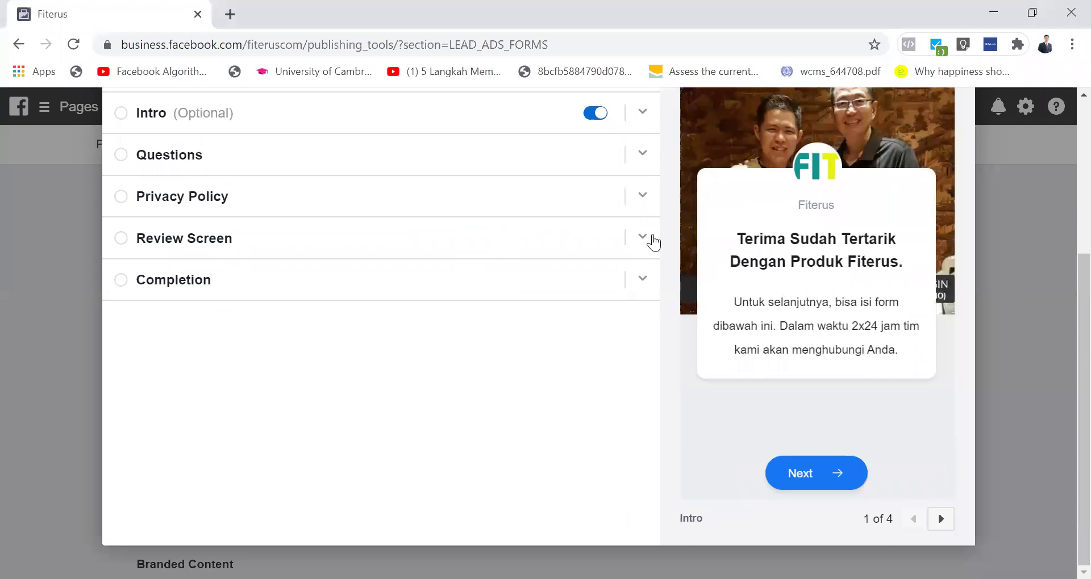
pyautogui.click(648, 241)
pyautogui.click(646, 238)
pyautogui.click(641, 197)
# Step: Enter 'Kebijakan Privasi' as the privacy policy link text
pyautogui.click(288, 270)
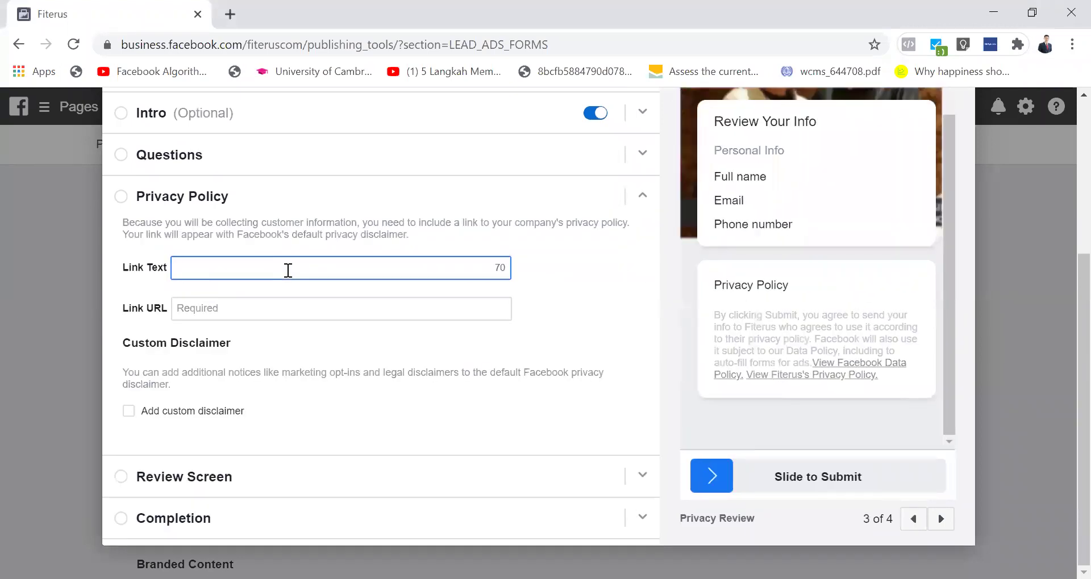
pyautogui.write('Silahkan')
pyautogui.press('BackSpace')
pyautogui.press('BackSpace')
pyautogui.press('BackSpace')
pyautogui.press('BackSpace')
pyautogui.press('BackSpace')
pyautogui.press('BackSpace')
pyautogui.press('BackSpace')
pyautogui.press('BackSpace')
pyautogui.write('Si')
pyautogui.press('BackSpace')
pyautogui.press('BackSpace')
pyautogui.write('Kebj')
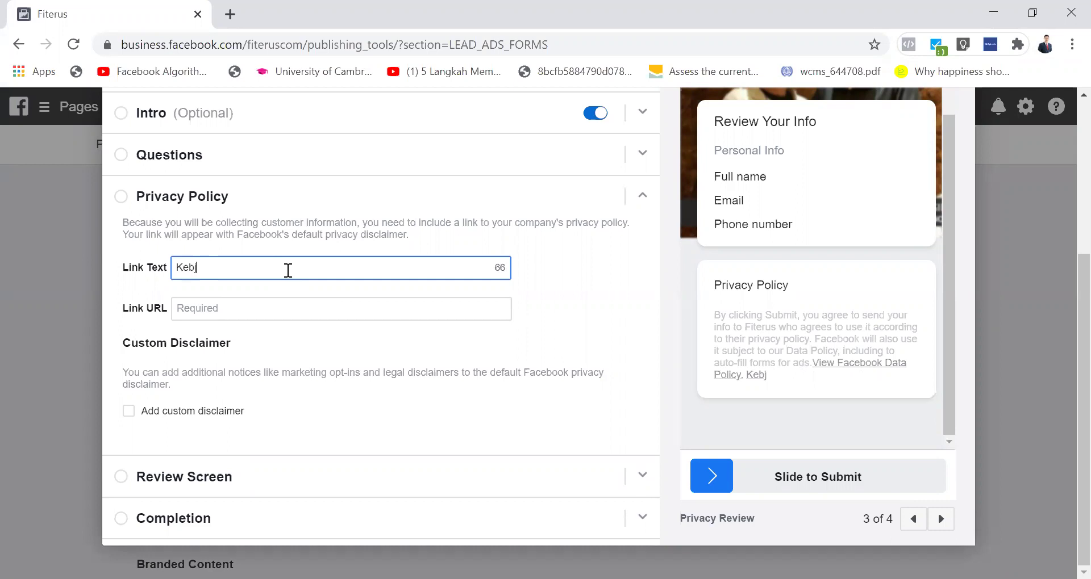
pyautogui.write('ijakan Privasi')
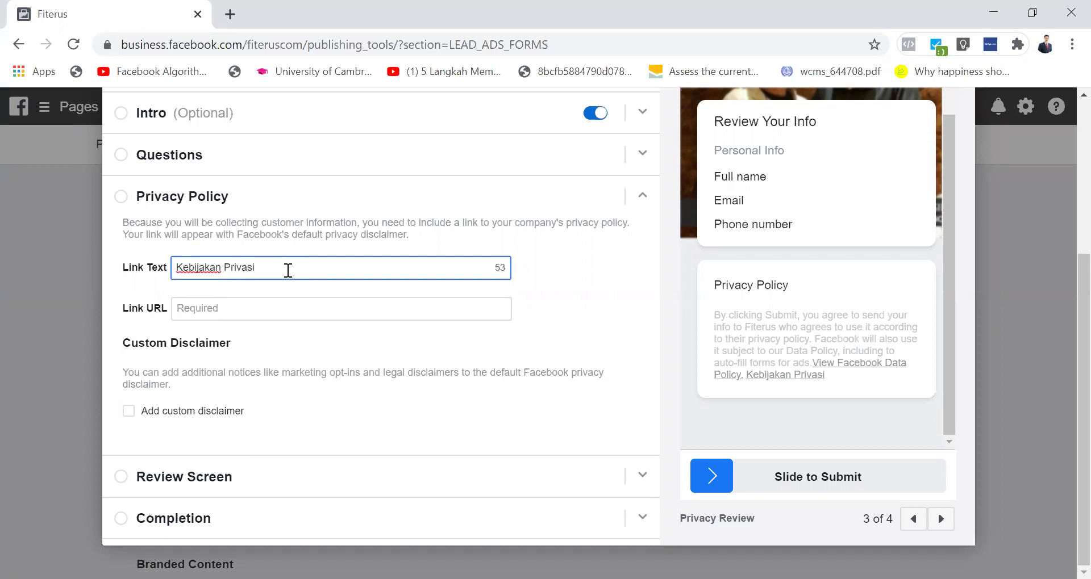
pyautogui.click(245, 303)
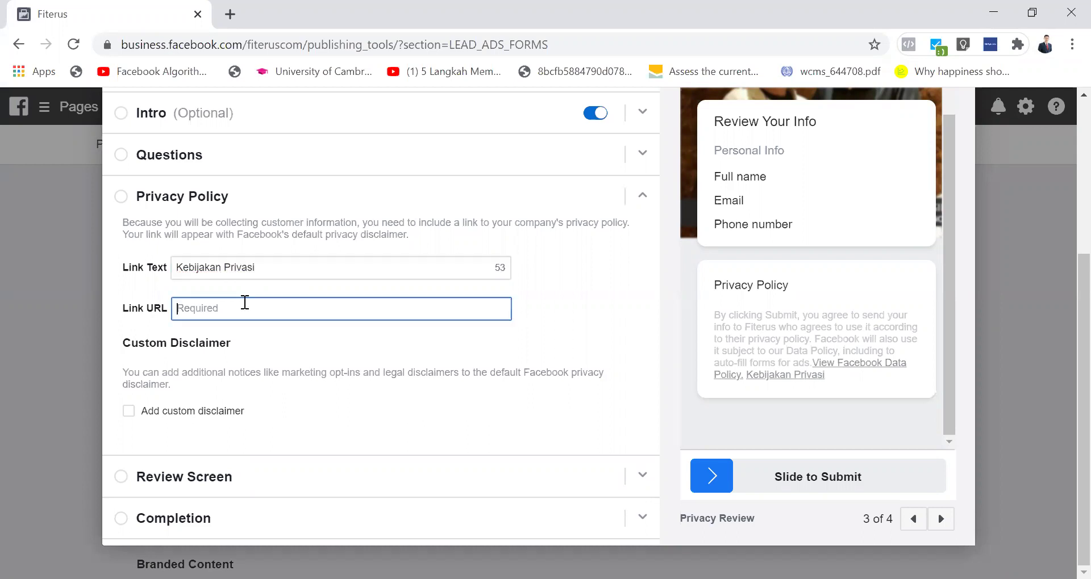
pyautogui.write('htt')
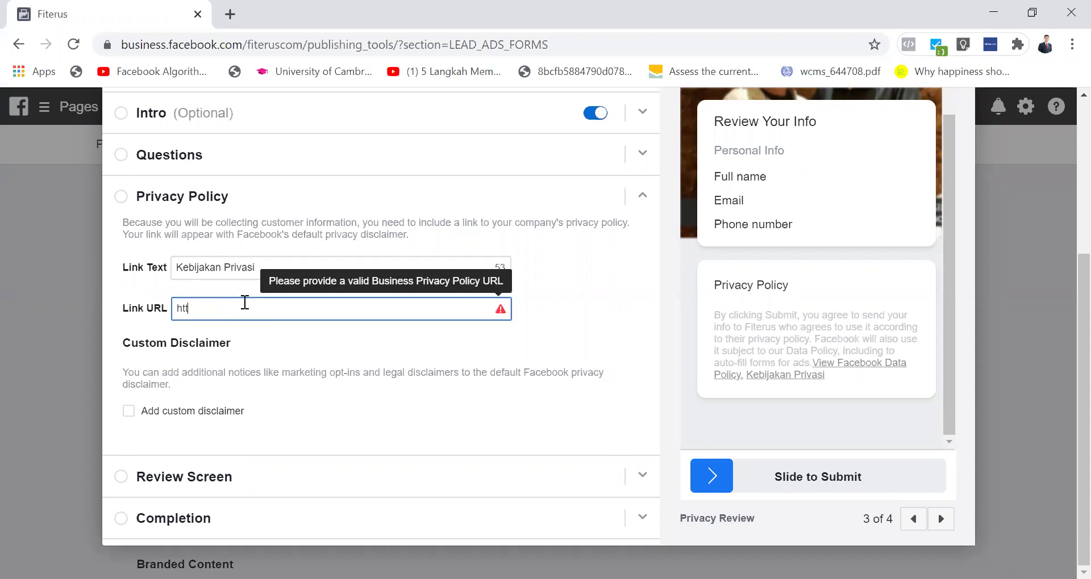
pyautogui.write('p://www.laruno.com')
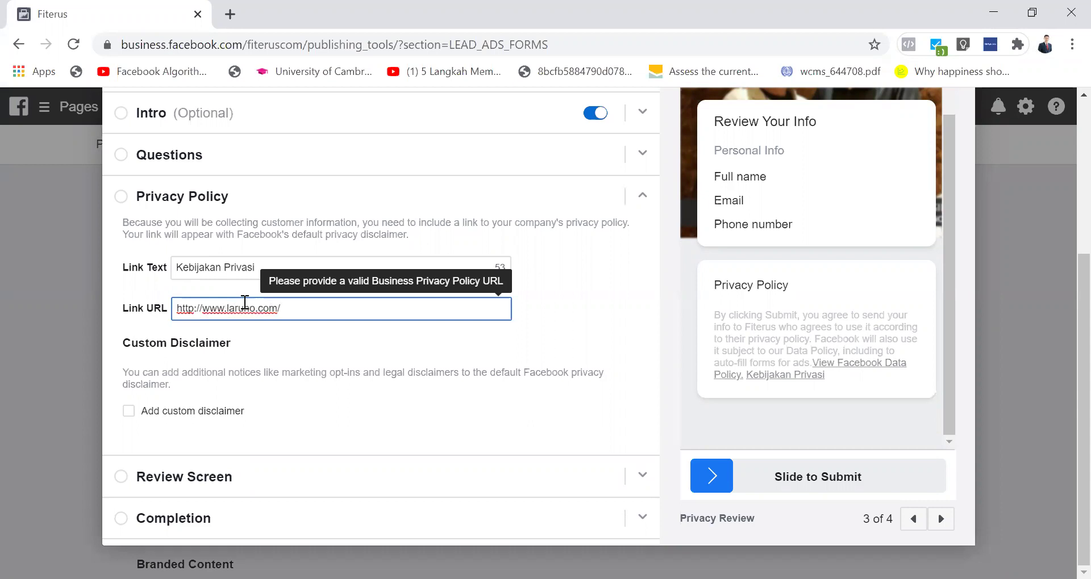
pyautogui.write('/pp')
pyautogui.press('BackSpace')
pyautogui.write('riva')
pyautogui.write('s')
pyautogui.write('y-p')
pyautogui.press('BackSpace')
pyautogui.press('BackSpace')
pyautogui.press('BackSpace')
pyautogui.write('y-policy')
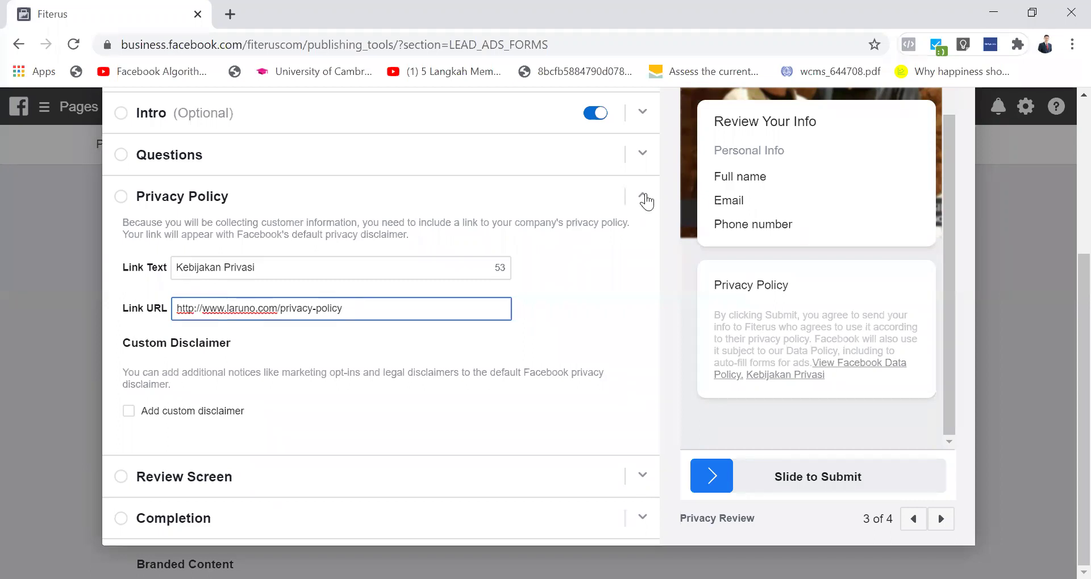
pyautogui.click(644, 197)
pyautogui.click(642, 238)
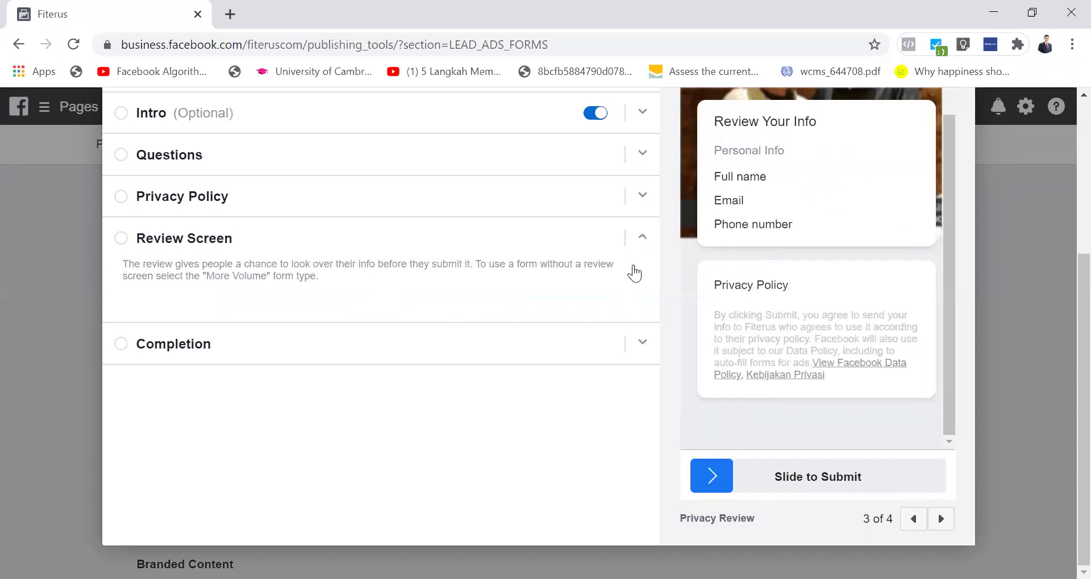
# Step: Open the Completion settings and replace the headline with 'Terima kasih atas data Anda'
pyautogui.click(635, 274)
pyautogui.click(637, 284)
pyautogui.click(341, 353)
pyautogui.hotkey('ctrl', 'a')
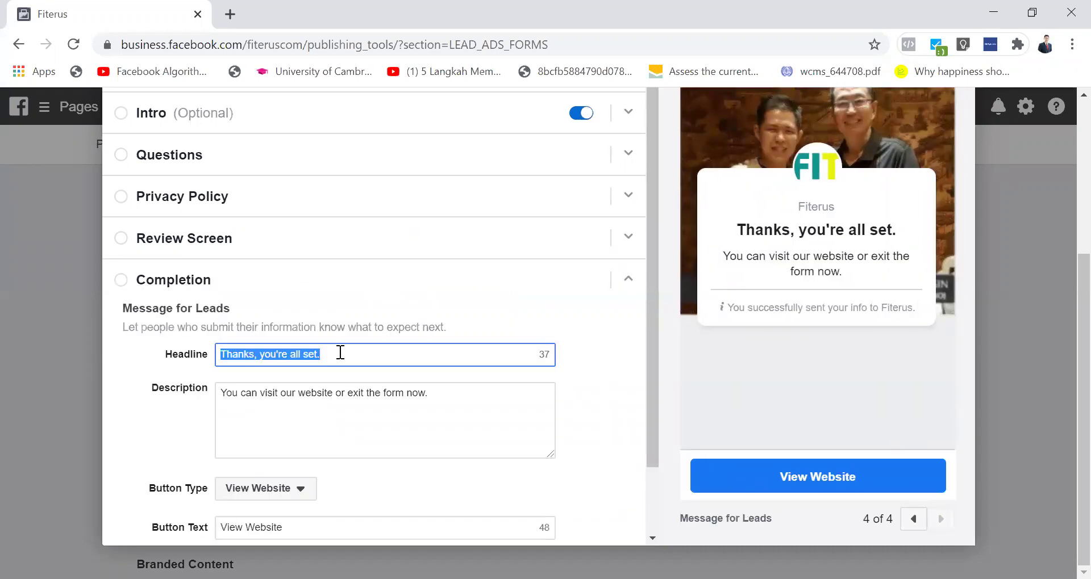
pyautogui.write('Terima kasih tas')
pyautogui.press('BackSpace')
pyautogui.press('BackSpace')
pyautogui.press('BackSpace')
pyautogui.write('tas')
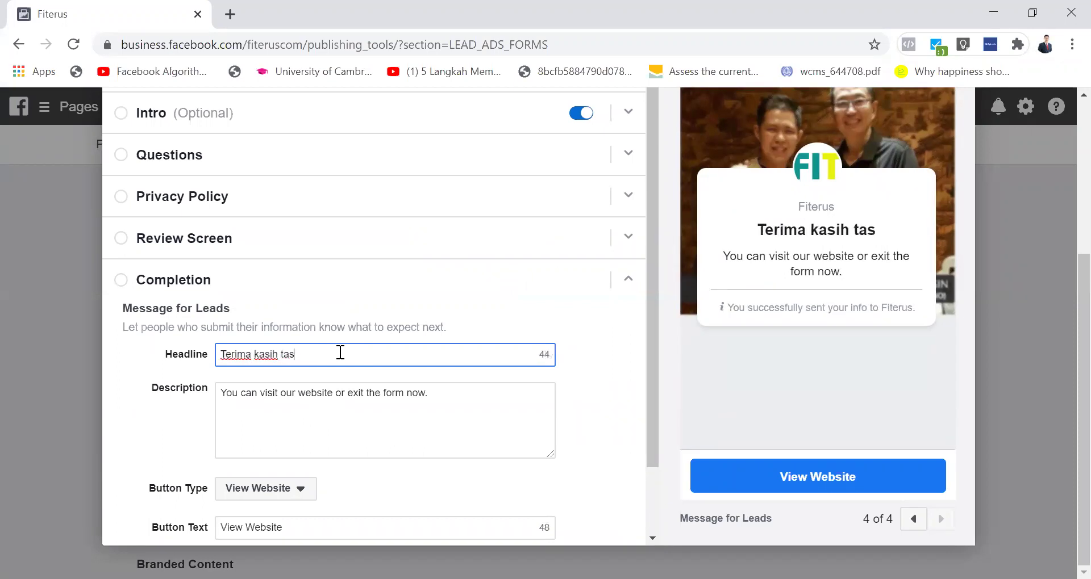
pyautogui.press('BackSpace')
pyautogui.press('BackSpace')
pyautogui.press('BackSpace')
pyautogui.write('atas')
pyautogui.write(' dar')
pyautogui.press('BackSpace')
pyautogui.write('ta Anda')
# Step: Delete the default completion description, then undo the deletion
pyautogui.click(340, 419)
pyautogui.hotkey('ctrl', 'a')
pyautogui.press('BackSpace')
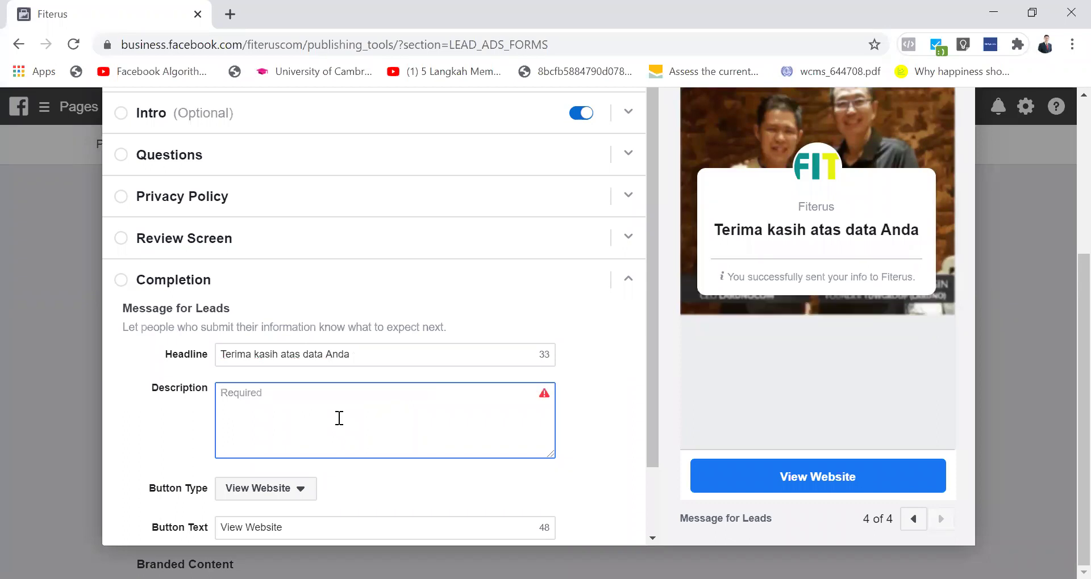
pyautogui.hotkey('ctrl', 'z')
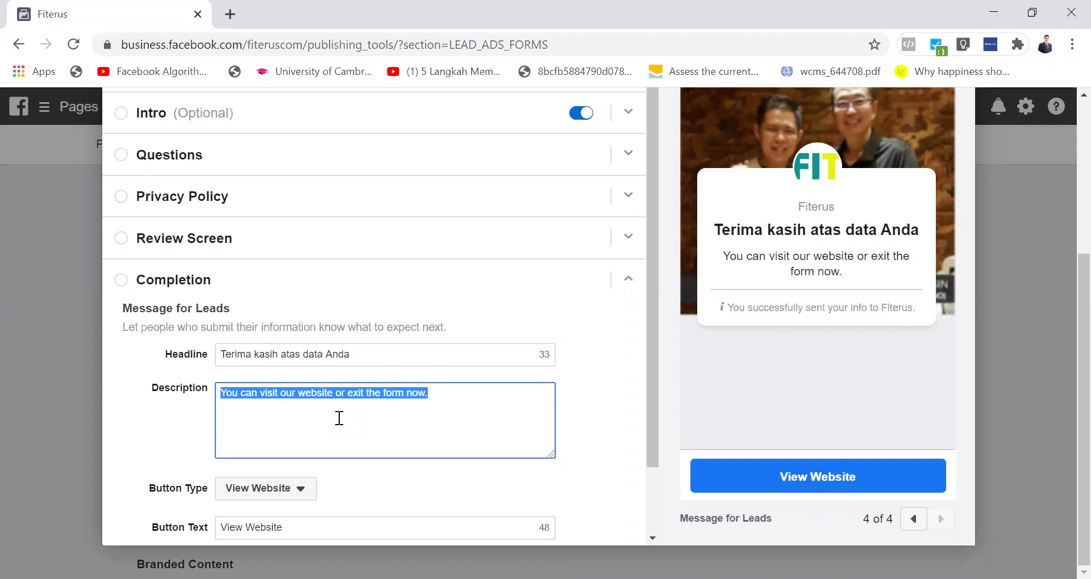
# Step: Keep View Website as the button type and write the description 'Silahkan Klik Website Kami Untuk Info Lebih Lanjut'
pyautogui.scroll(-1, 339, 418)
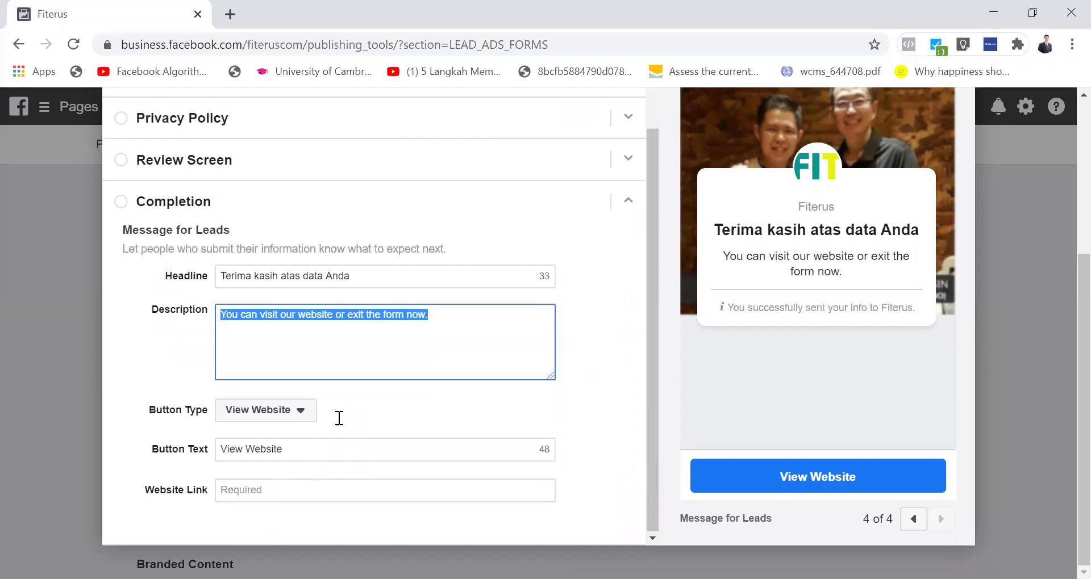
pyautogui.click(313, 420)
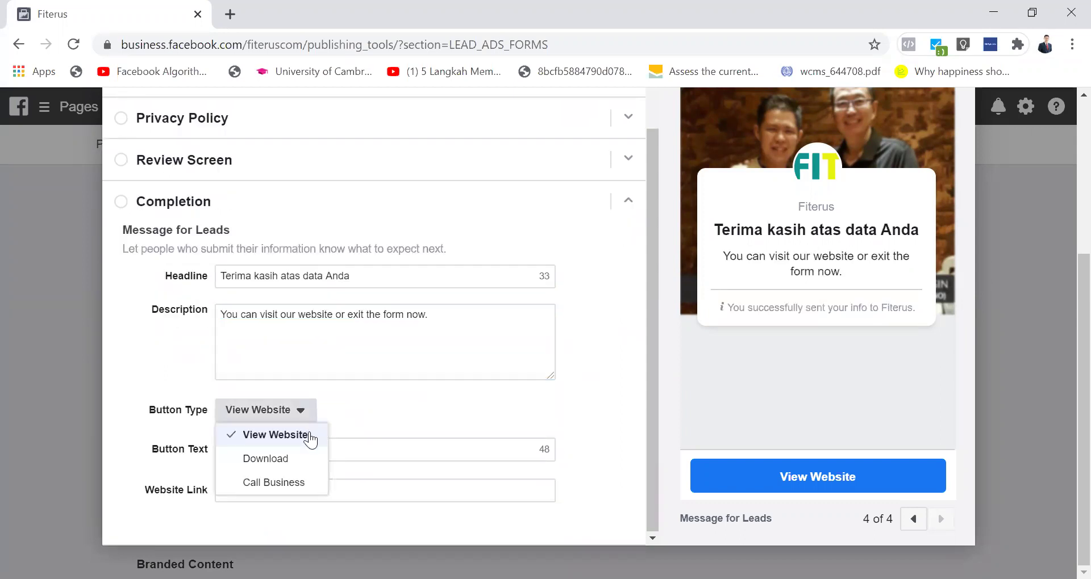
pyautogui.click(310, 435)
pyautogui.click(321, 331)
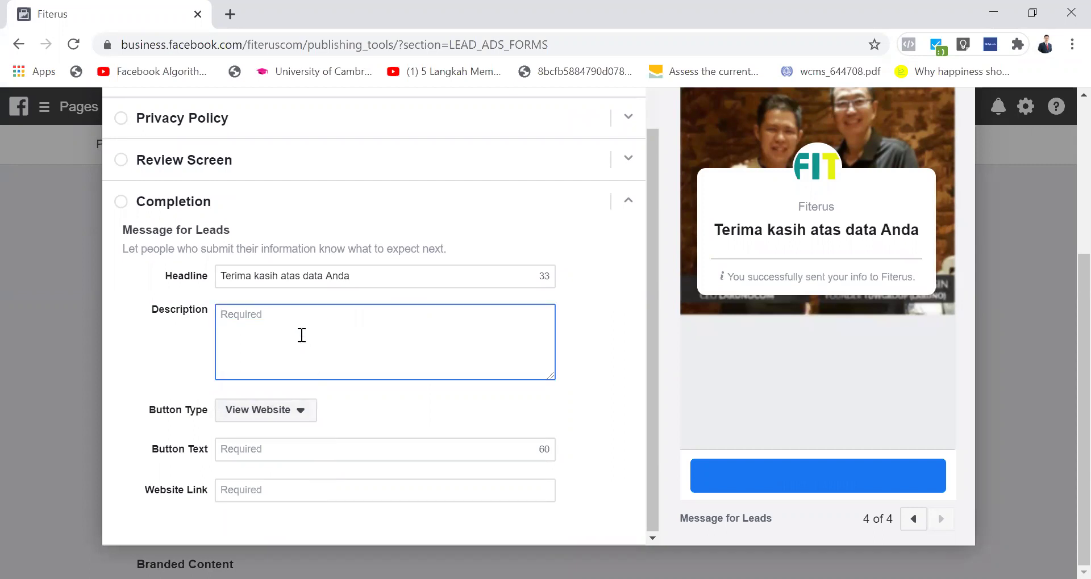
pyautogui.write('Silahkan ')
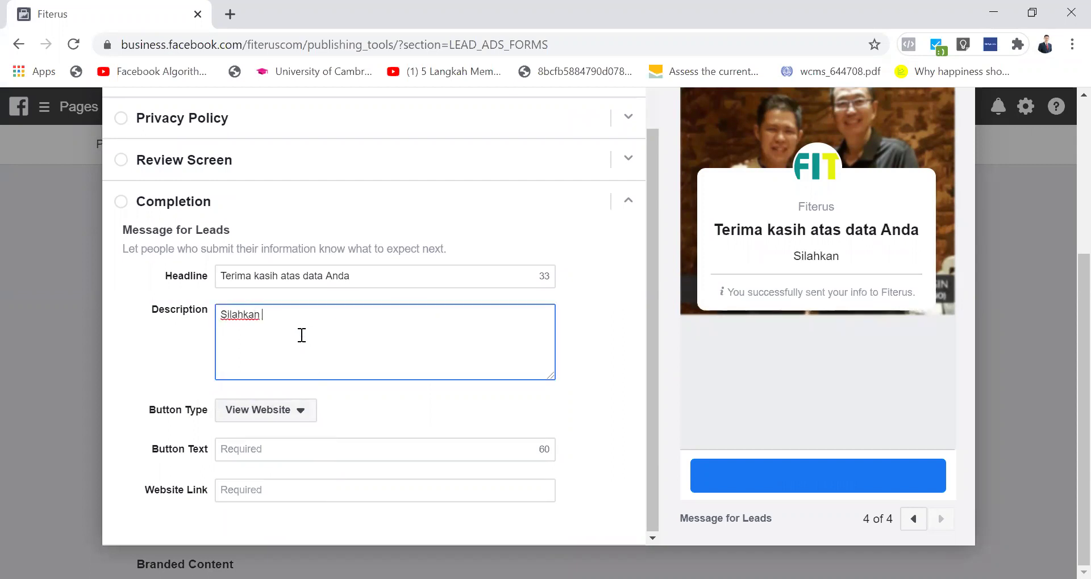
pyautogui.write('Klik Websit')
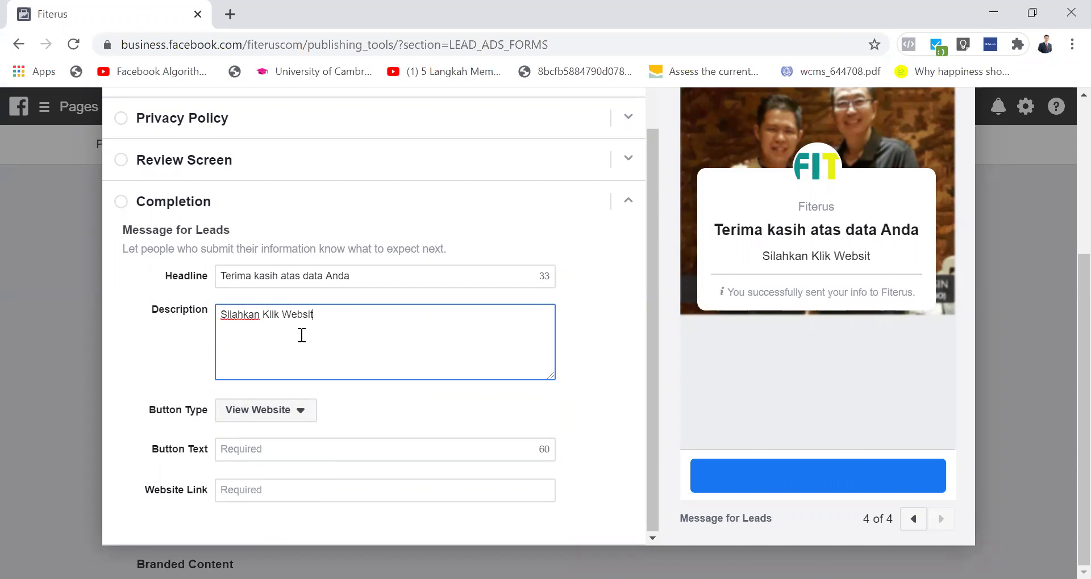
pyautogui.write('e Kami Unt')
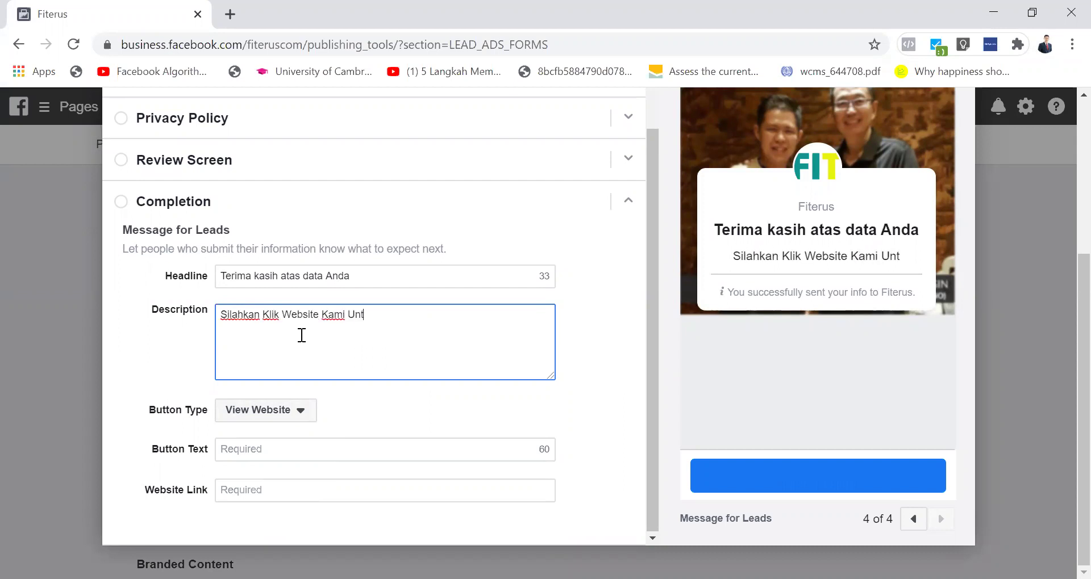
pyautogui.write('uk Info L')
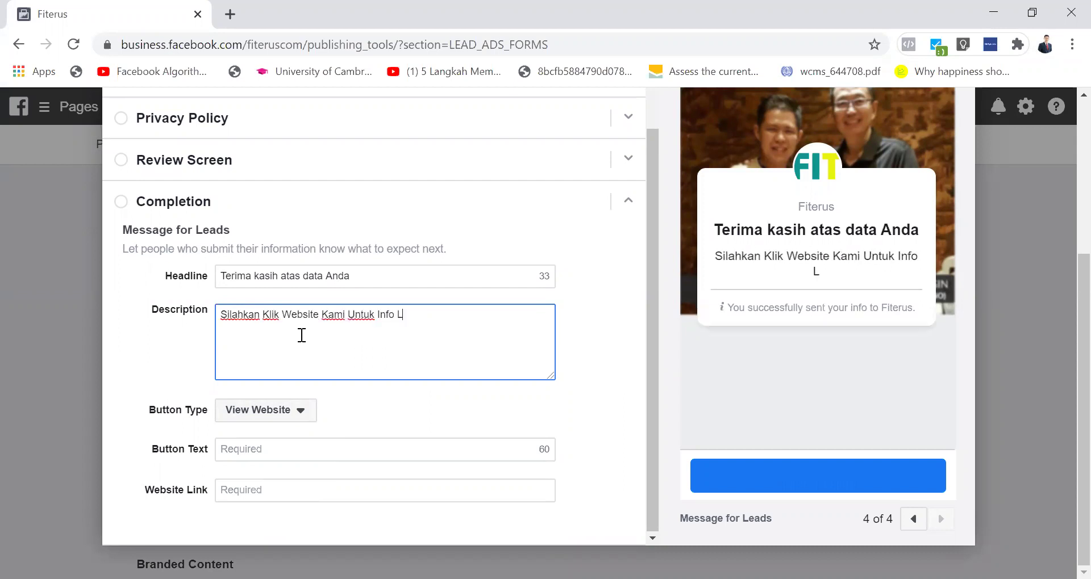
pyautogui.write('ebih Lanjut')
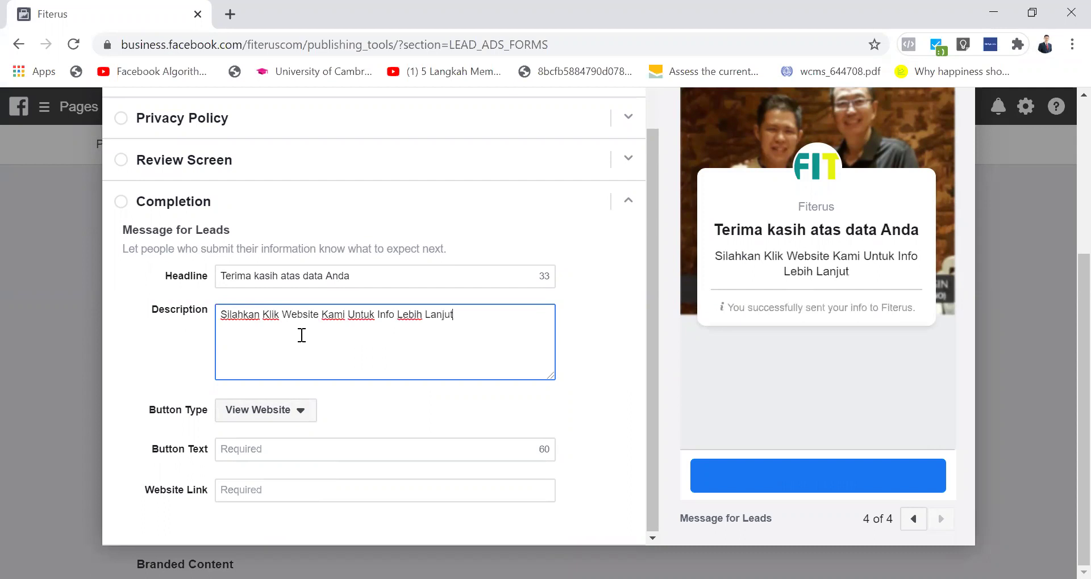
pyautogui.click(303, 419)
pyautogui.click(286, 434)
pyautogui.click(285, 451)
pyautogui.write('https:')
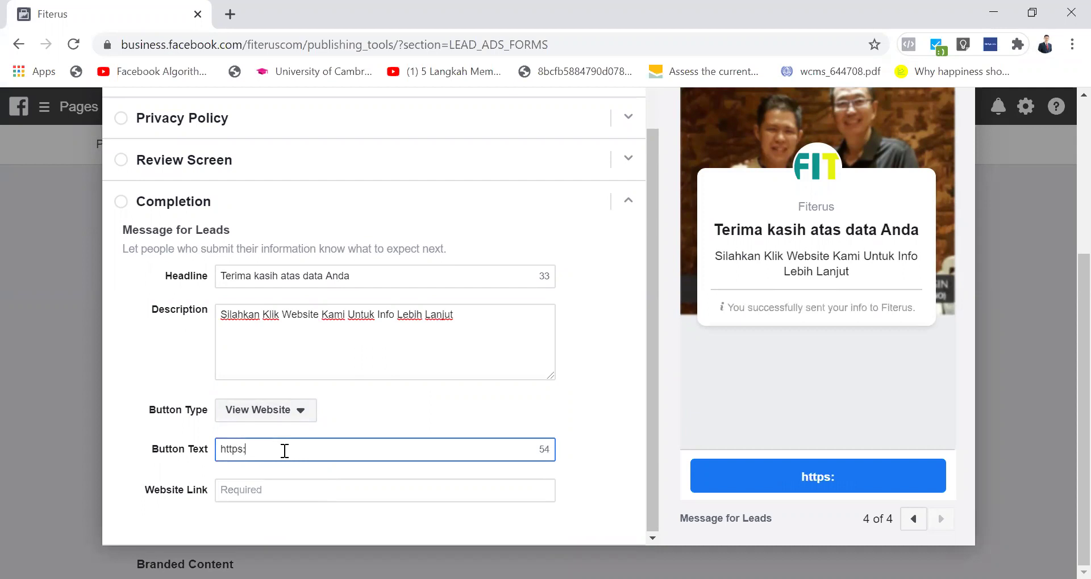
pyautogui.write('//laruno')
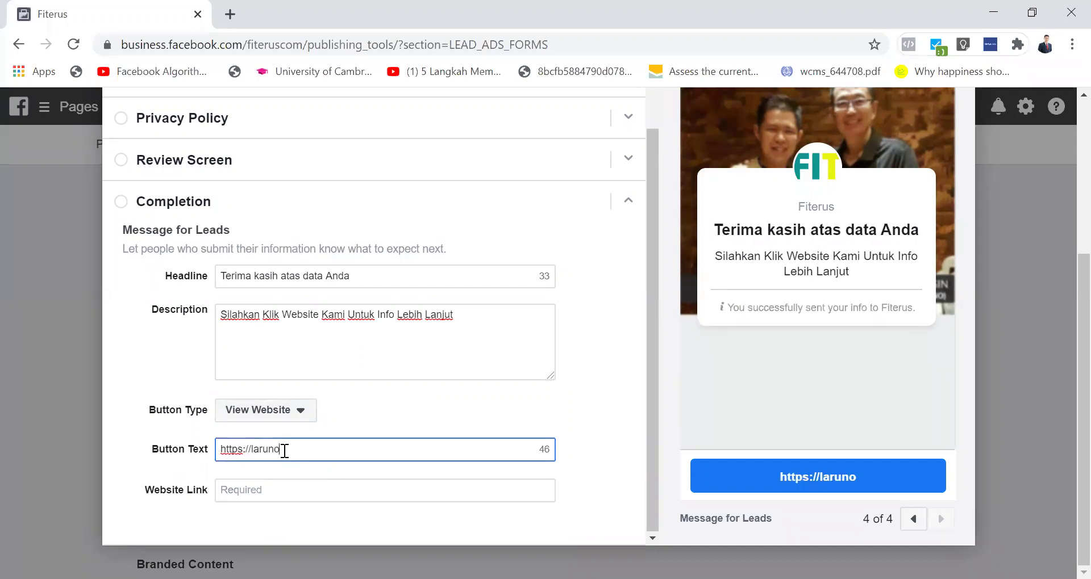
pyautogui.write('.id/')
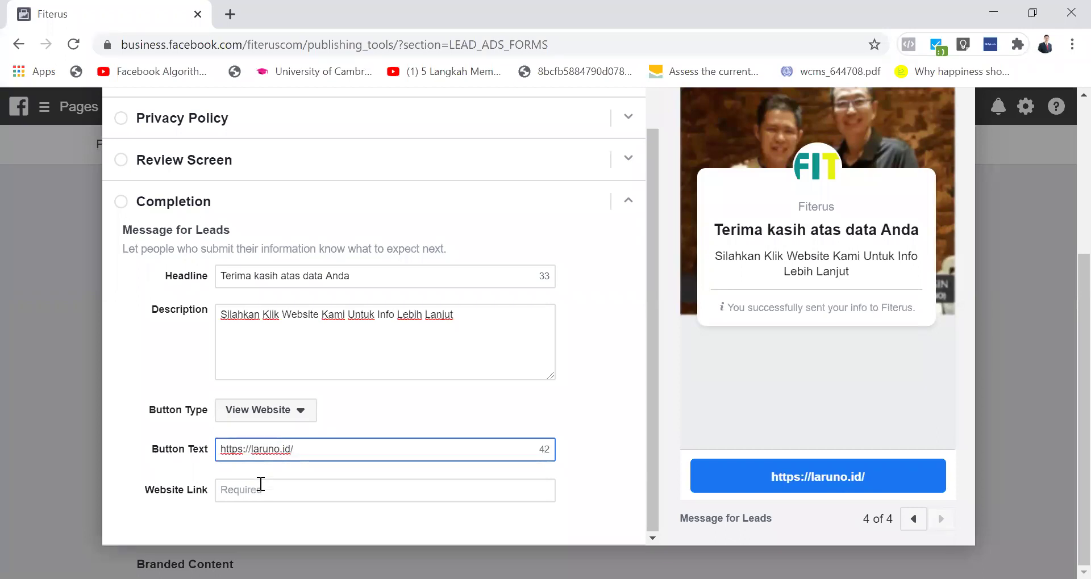
pyautogui.tripleClick(292, 453)
pyautogui.hotkey('ctrl', 'x')
pyautogui.click(267, 484)
pyautogui.hotkey('ctrl', 'v')
pyautogui.click(251, 448)
pyautogui.write('Klik Untuk ')
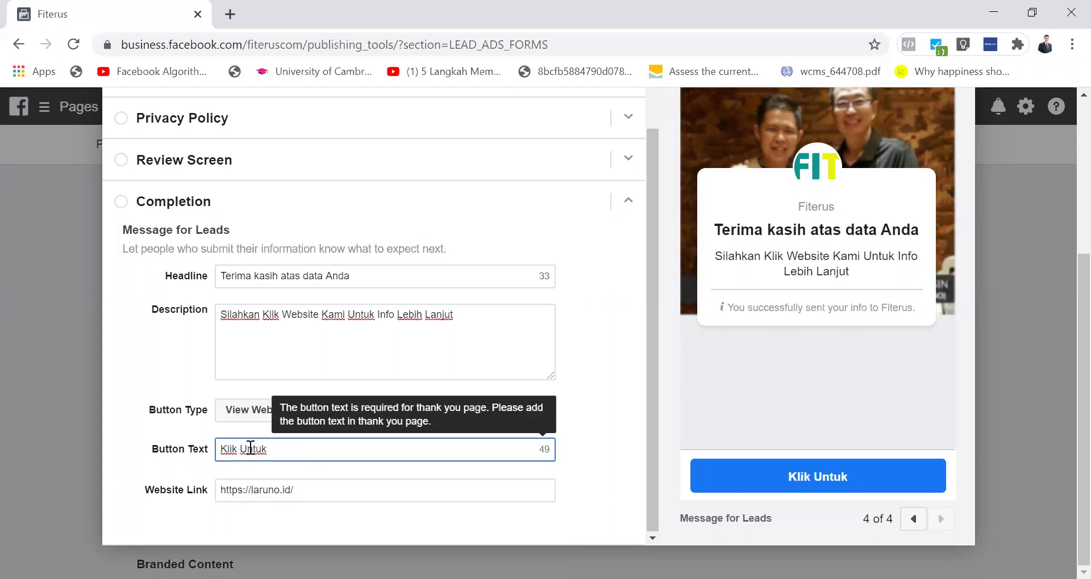
pyautogui.write('Liat Website')
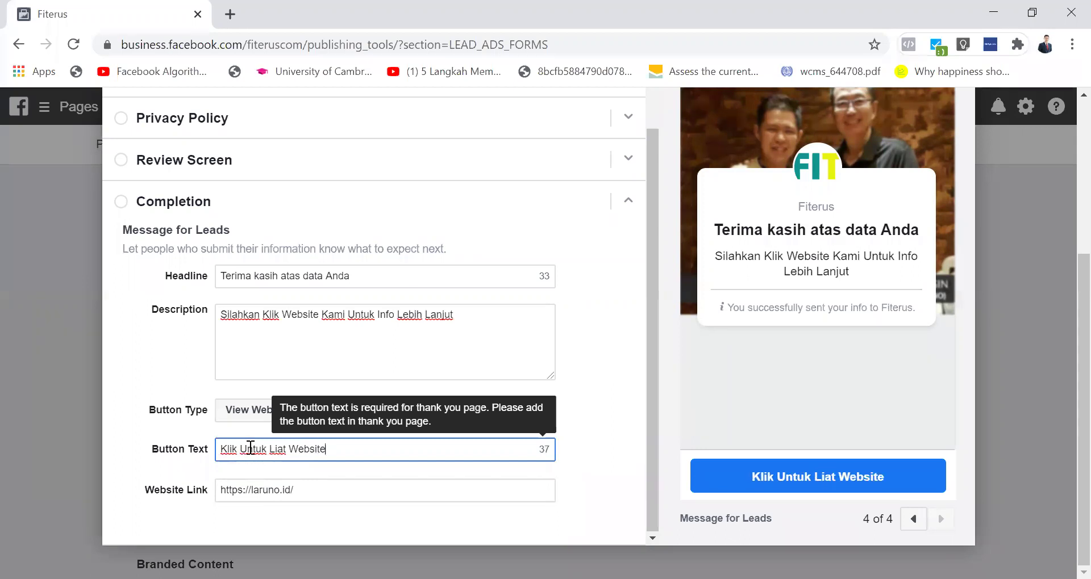
pyautogui.click(591, 393)
# Step: Rename the lead form title to 'Form' and save it as a draft
pyautogui.scroll(4, 707, 301)
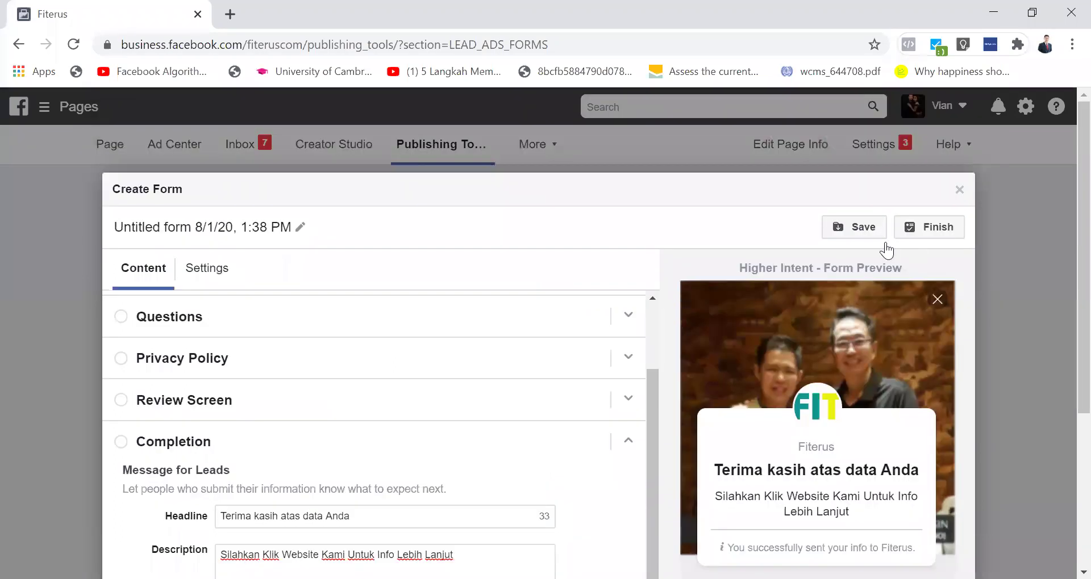
pyautogui.click(871, 234)
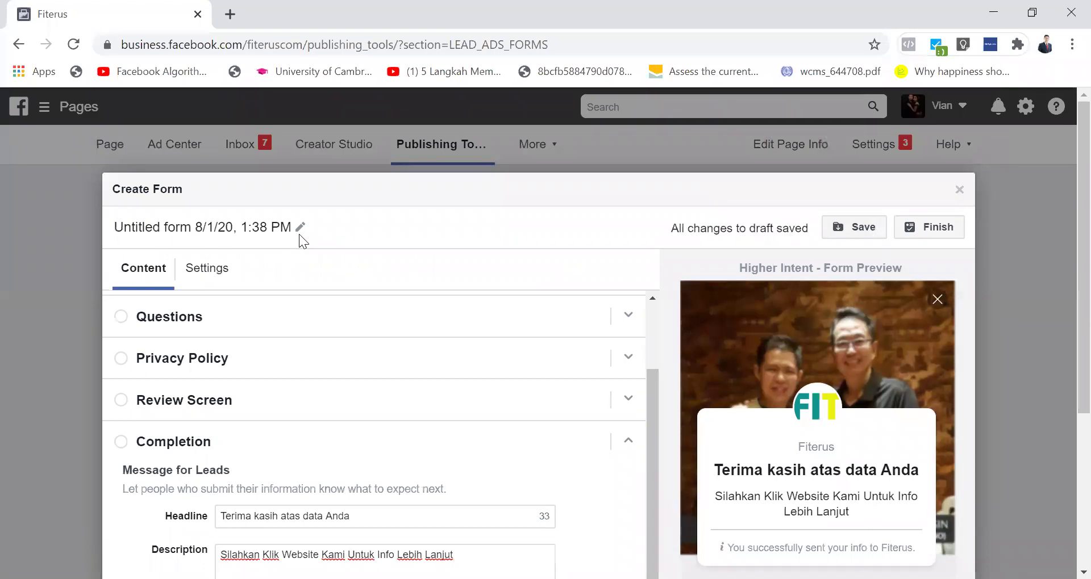
pyautogui.click(236, 226)
pyautogui.hotkey('ctrl', 'a')
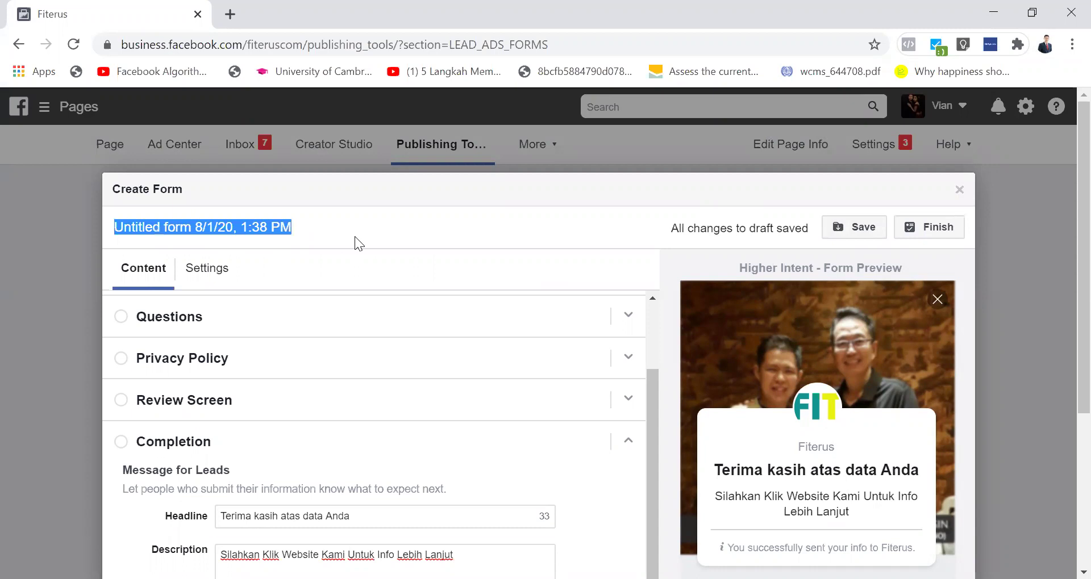
pyautogui.write('Form')
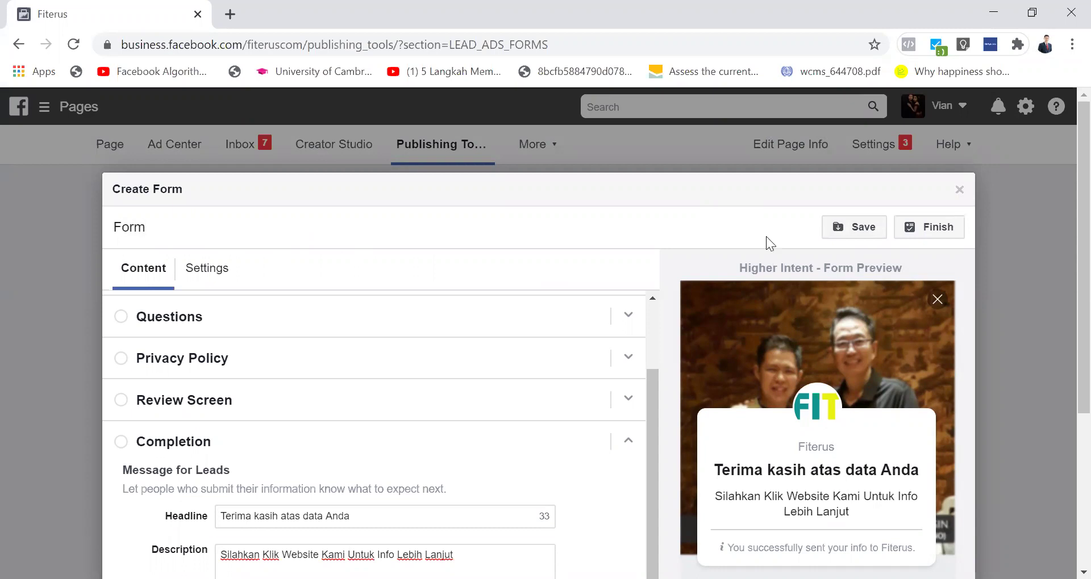
pyautogui.click(858, 226)
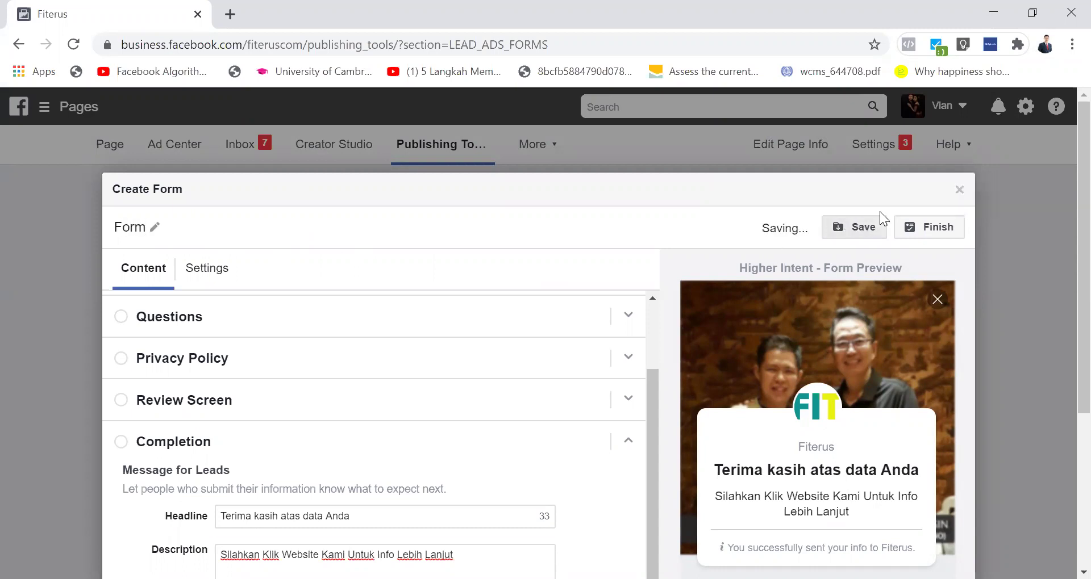
# Step: Close the lead form and go to the Instant Experience (Canvas) section
pyautogui.click(960, 190)
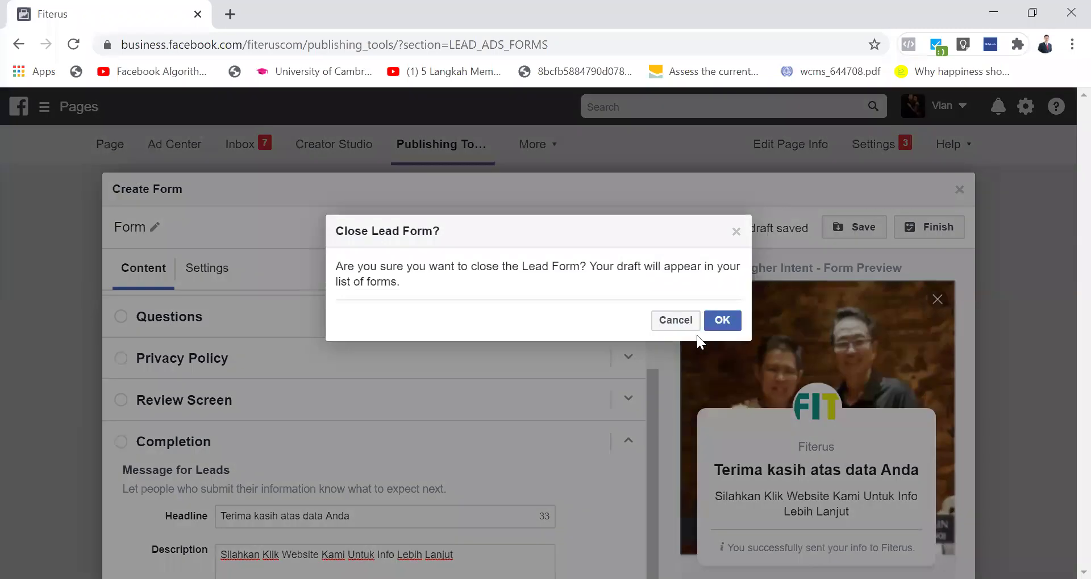
pyautogui.click(674, 320)
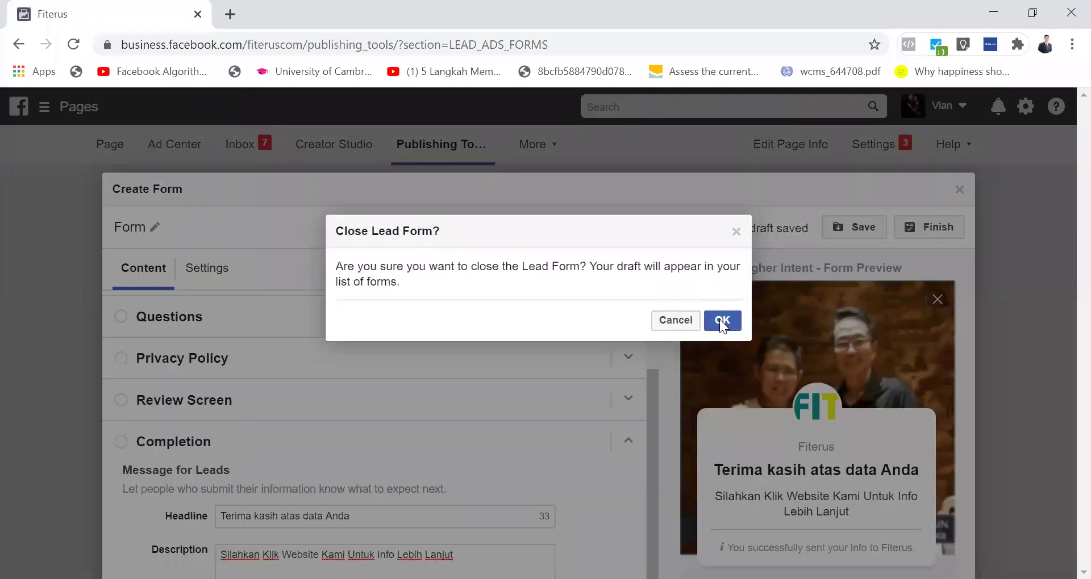
pyautogui.click(720, 319)
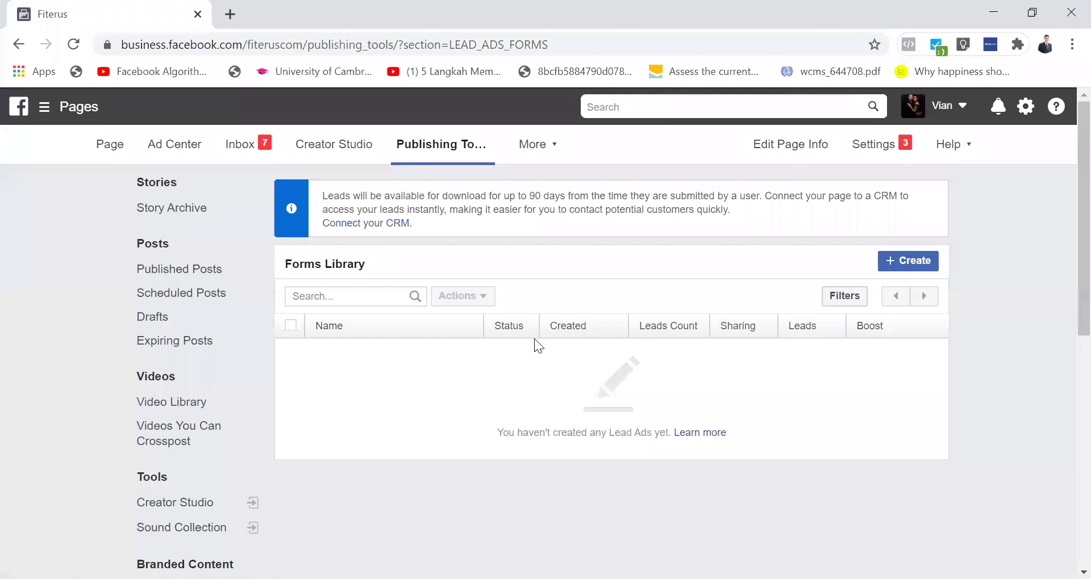
pyautogui.scroll(-7, 534, 338)
pyautogui.click(181, 435)
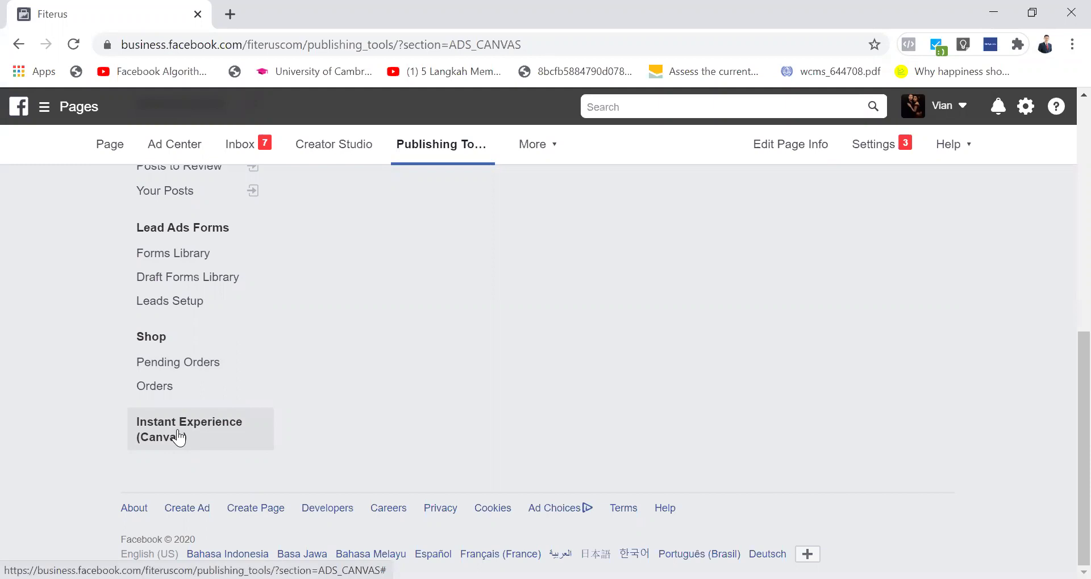
# Step: Scroll up to the list of canvases such as Ola_AlmondMilk, then select the address bar
pyautogui.scroll(7, 585, 359)
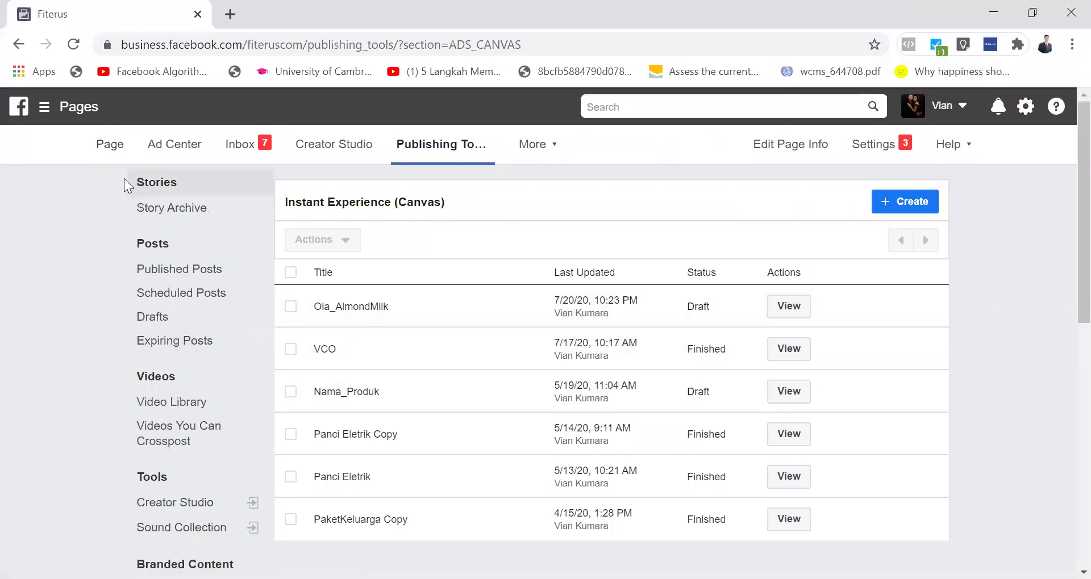
pyautogui.click(200, 45)
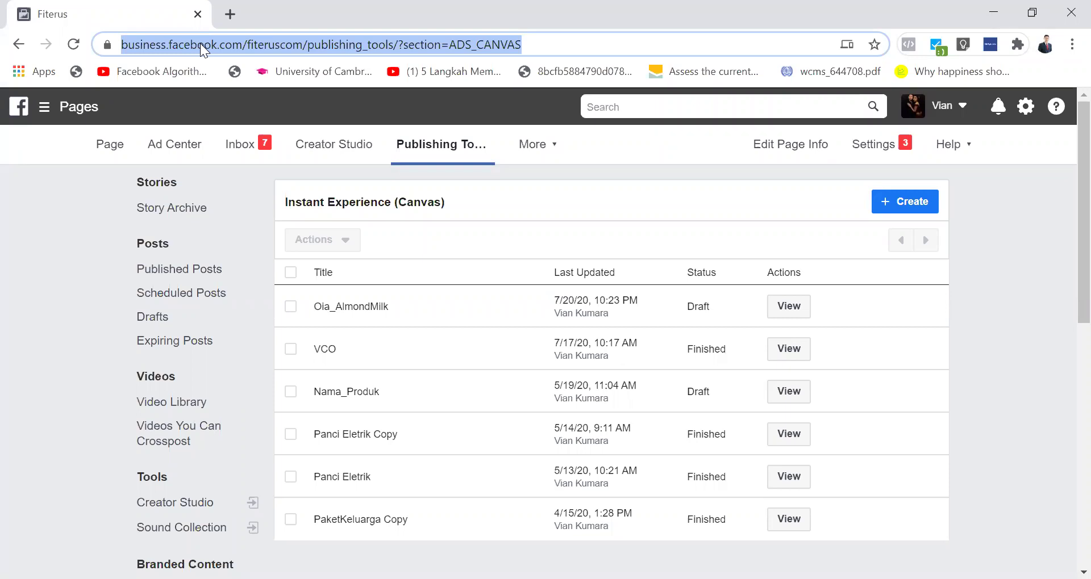
# Step: Load facebook.com by entering 'faceboo' in the address bar
pyautogui.write('facebook.com')
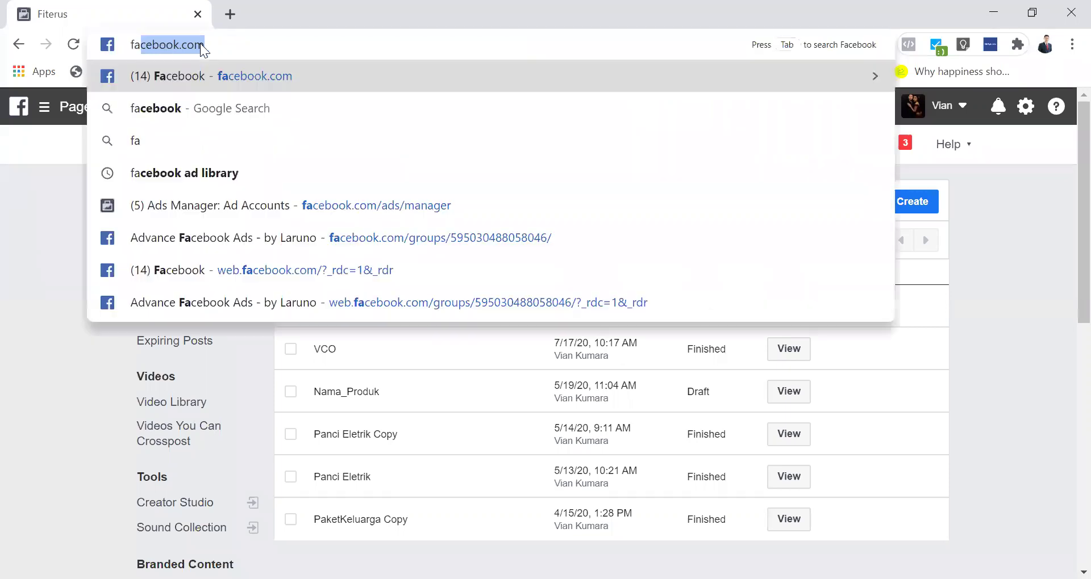
pyautogui.press('Return')
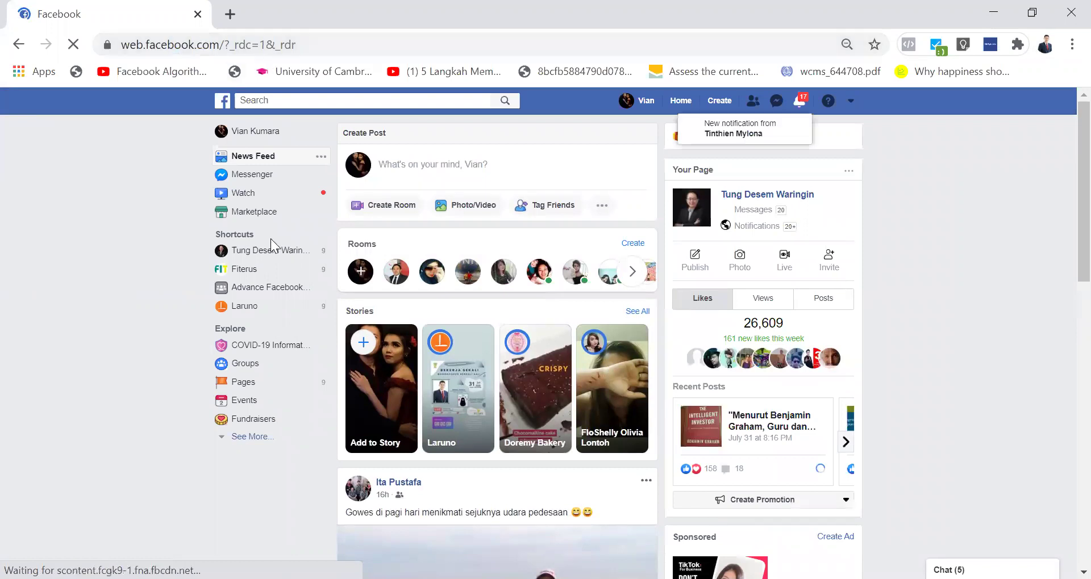
# Step: Go to Pages, switch to Your Pages, and open the Fiterus Page
pyautogui.click(240, 388)
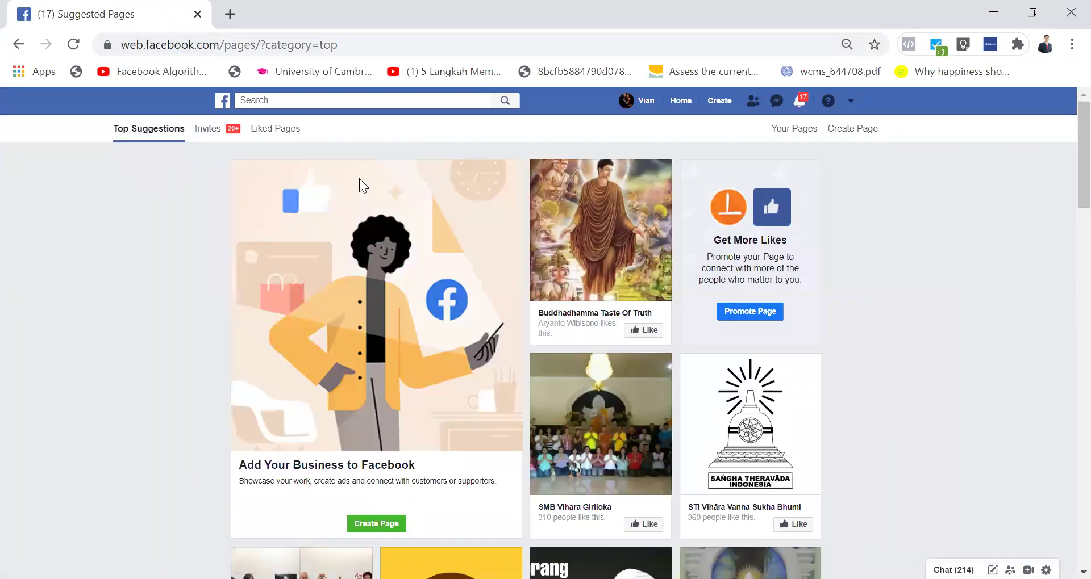
pyautogui.click(794, 135)
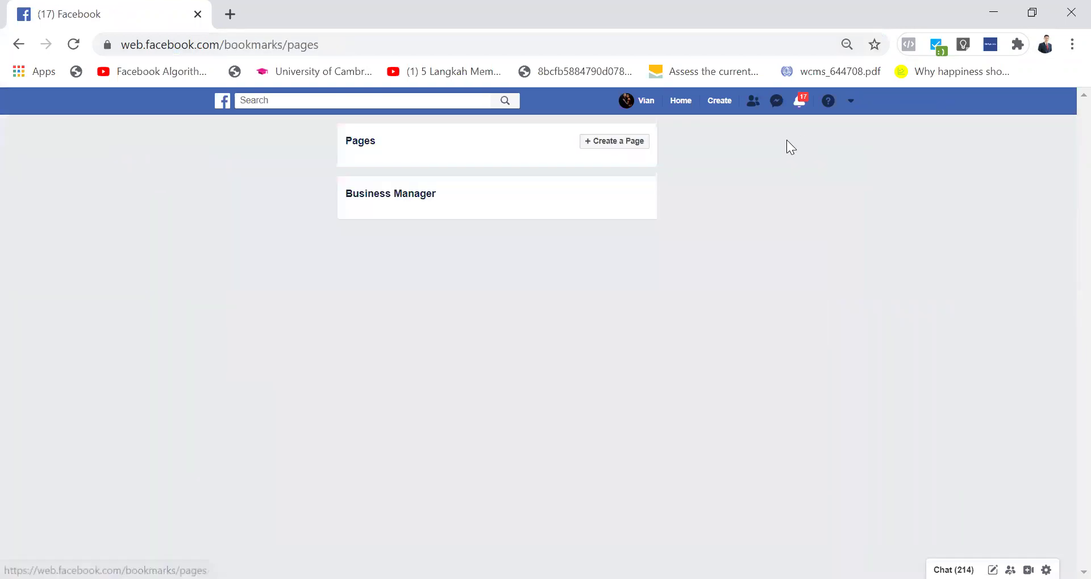
pyautogui.scroll(-3, 419, 403)
pyautogui.scroll(-3, 419, 403)
pyautogui.scroll(5, 419, 403)
pyautogui.scroll(-10, 419, 404)
pyautogui.scroll(10, 420, 403)
pyautogui.scroll(-10, 419, 403)
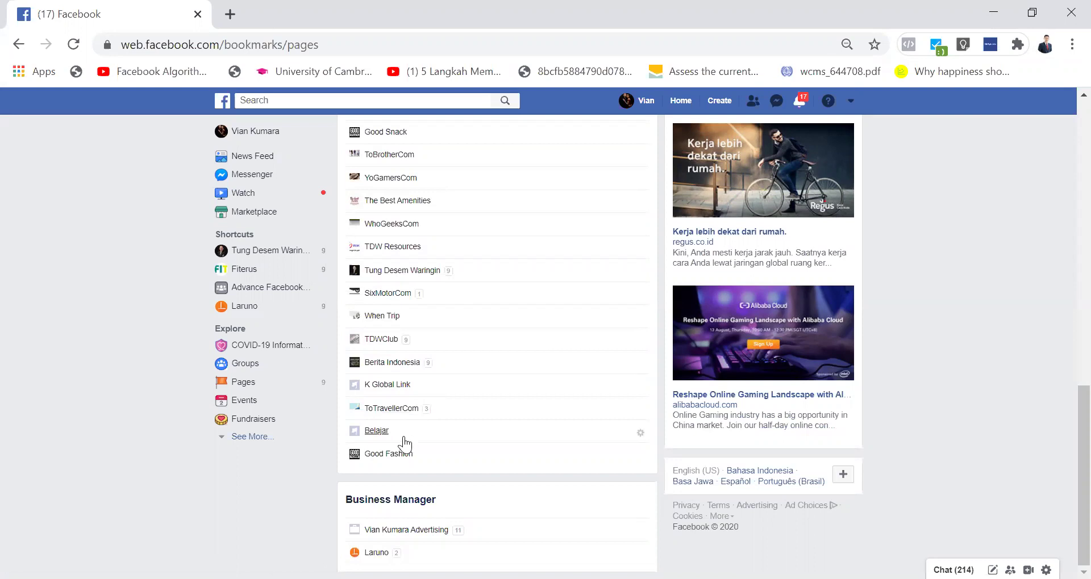
pyautogui.scroll(10, 394, 352)
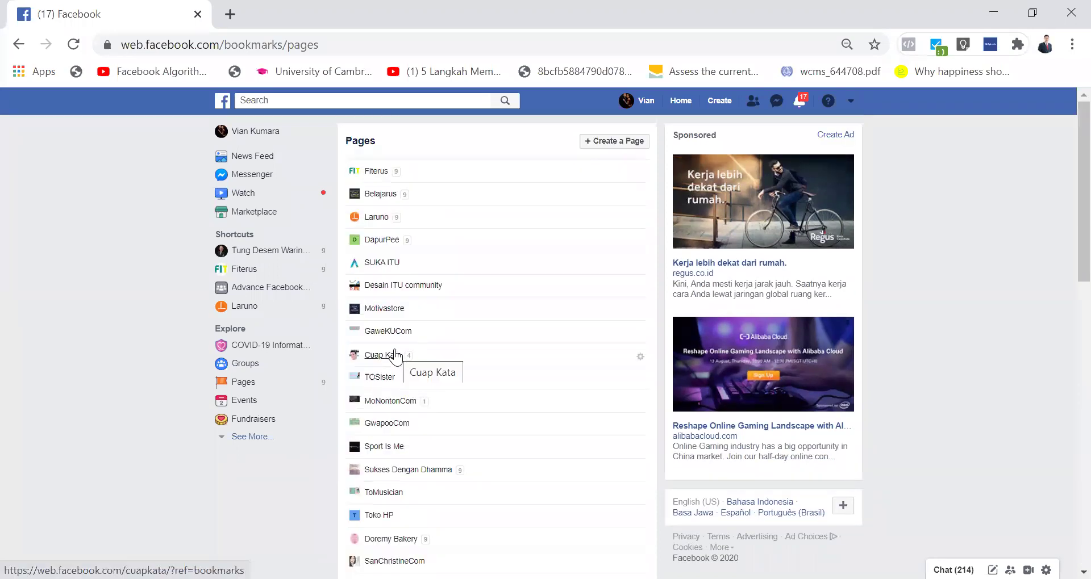
pyautogui.click(377, 172)
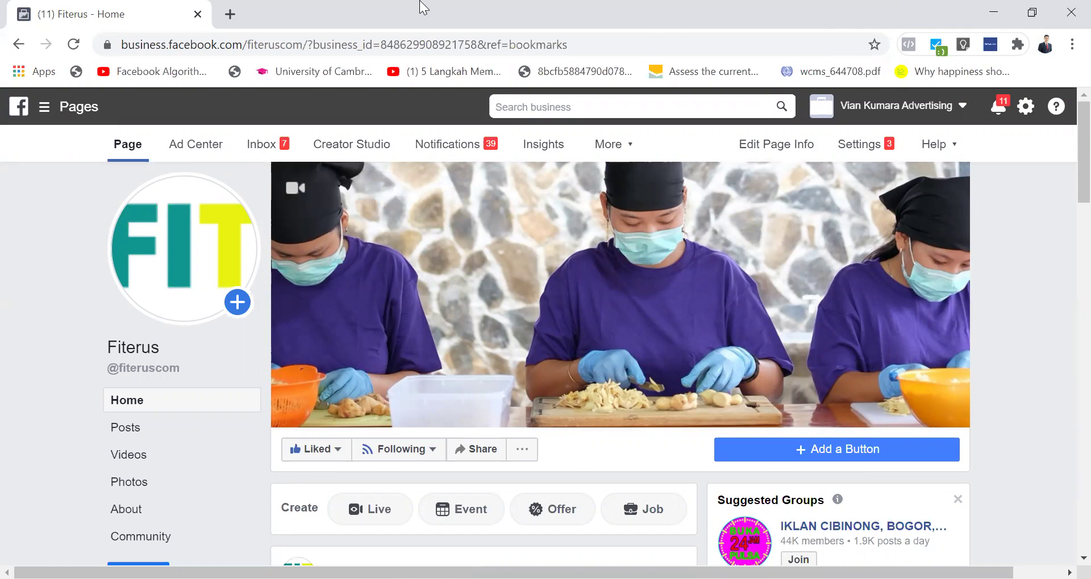
pyautogui.click(19, 45)
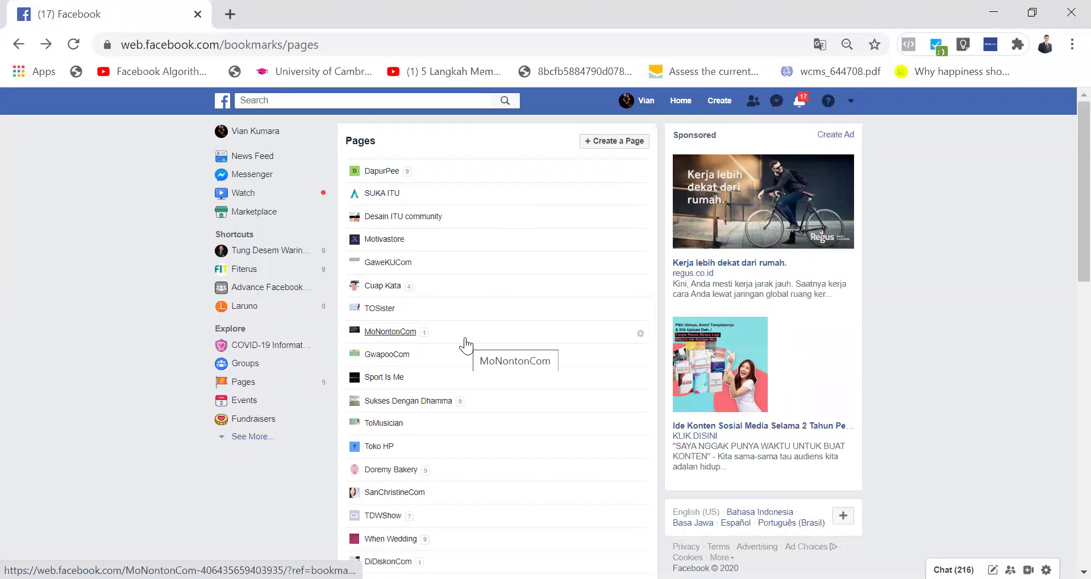
pyautogui.scroll(-14, 465, 343)
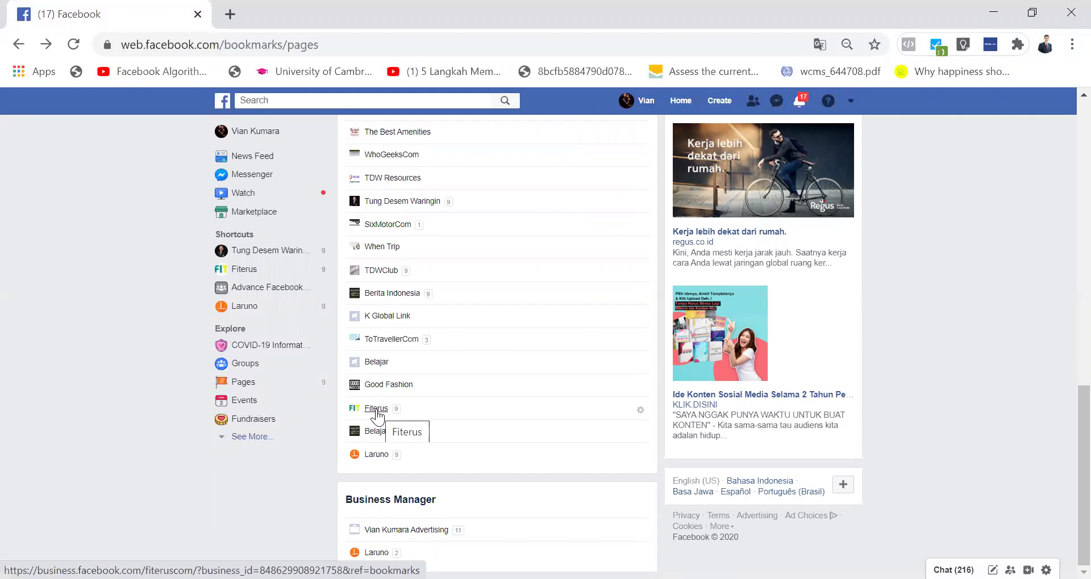
pyautogui.click(377, 411)
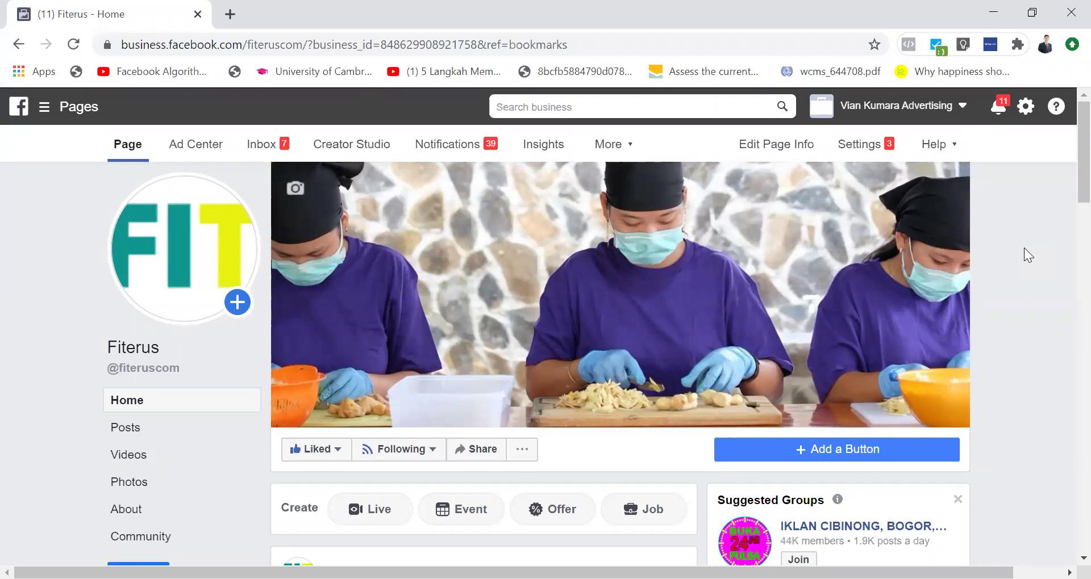
# Step: Return to the managed Pages list, scroll to Fiterus, Belajarus and Laruno, and click an entry
pyautogui.click(19, 46)
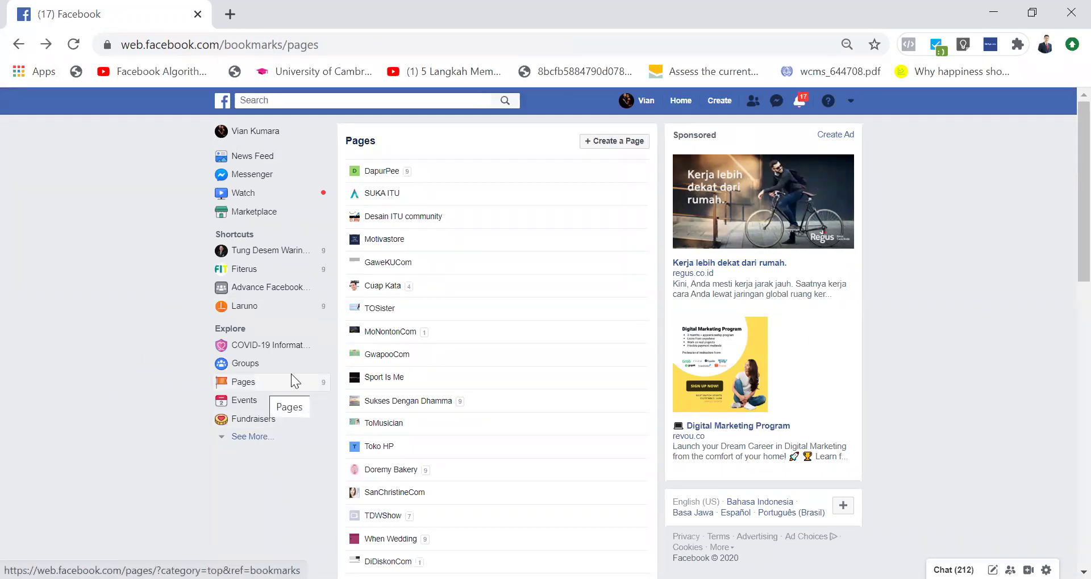
pyautogui.scroll(-10, 499, 333)
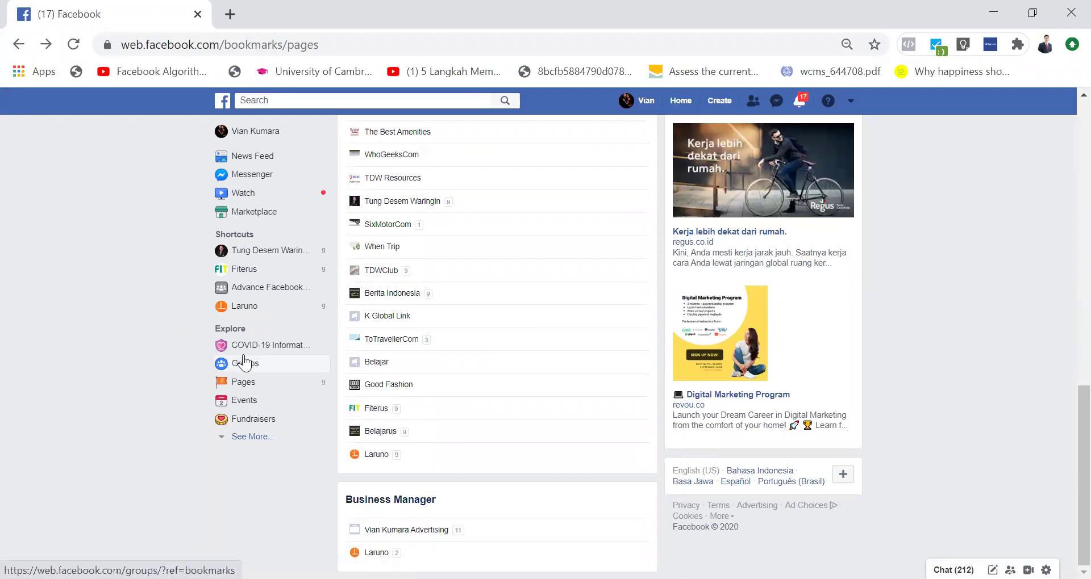
pyautogui.click(379, 177)
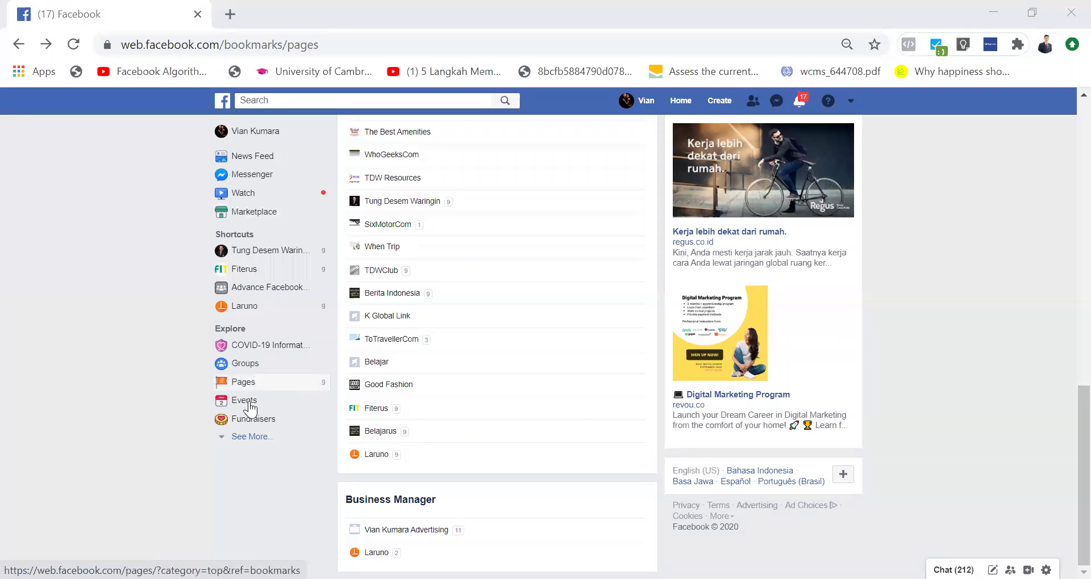
# Step: Go to Pages > Your Pages again and open the Fiterus Page
pyautogui.click(248, 384)
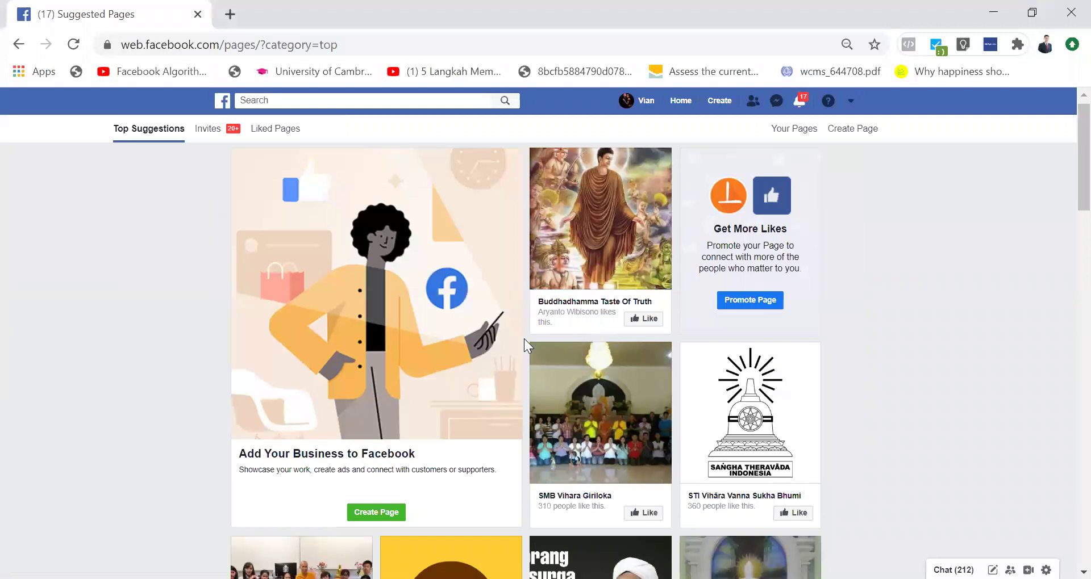
pyautogui.scroll(-15, 523, 339)
pyautogui.scroll(3, 772, 160)
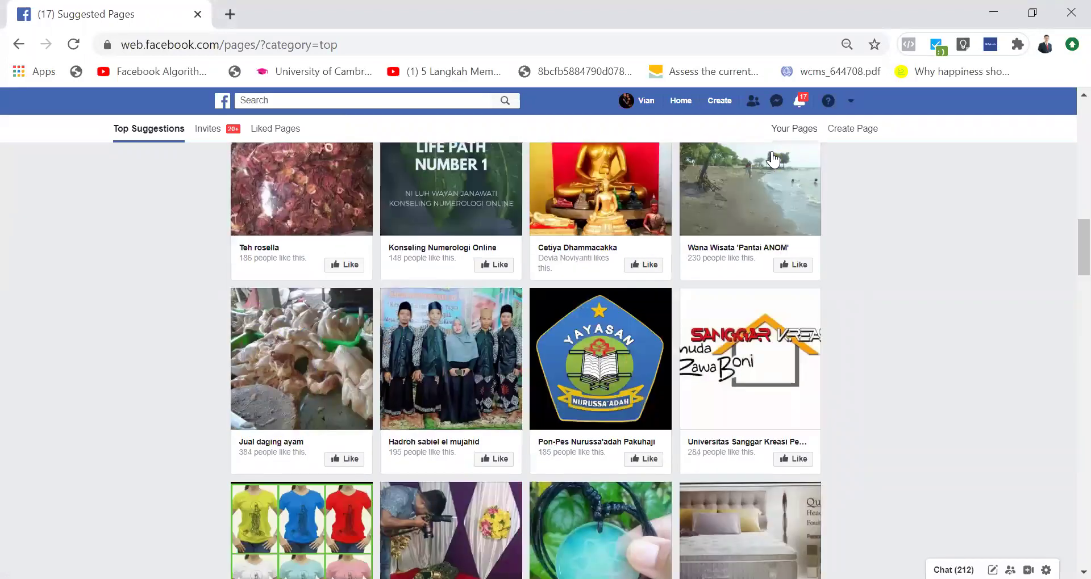
pyautogui.click(775, 128)
pyautogui.scroll(-4, 407, 474)
pyautogui.scroll(4, 406, 473)
pyautogui.scroll(-6, 405, 473)
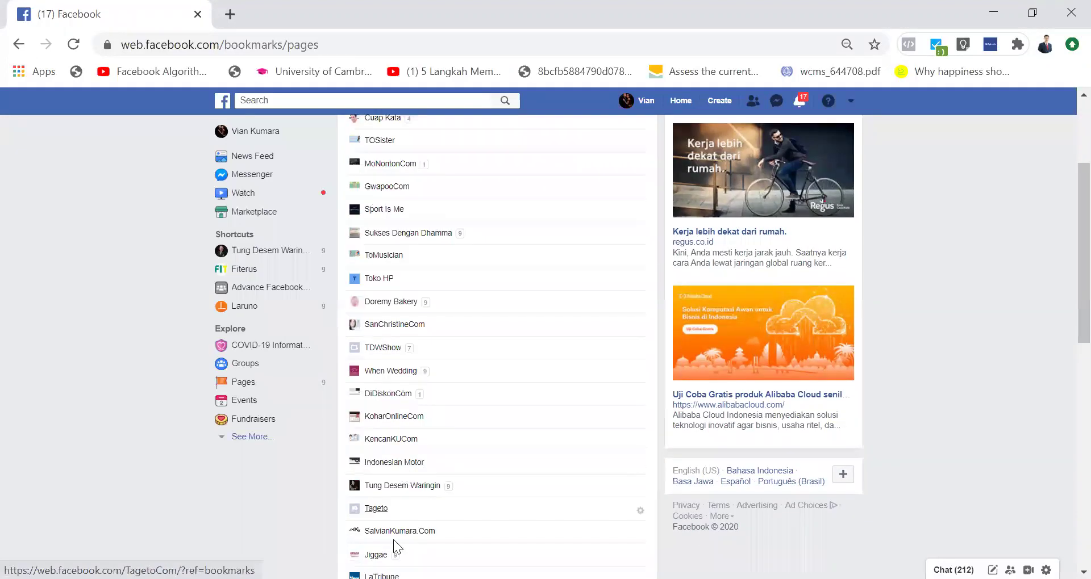
pyautogui.scroll(-6, 389, 477)
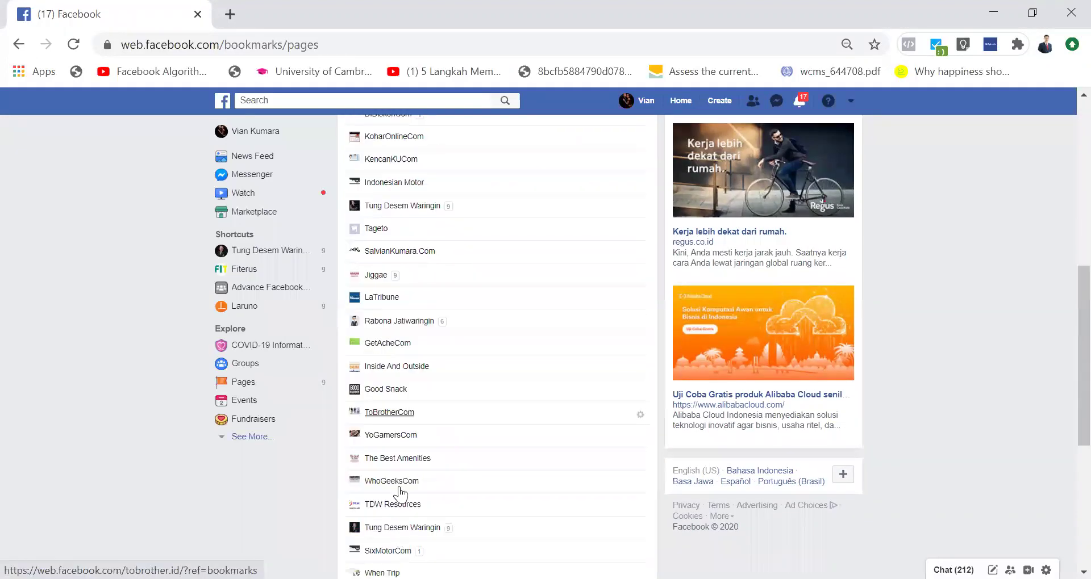
pyautogui.scroll(-2, 399, 494)
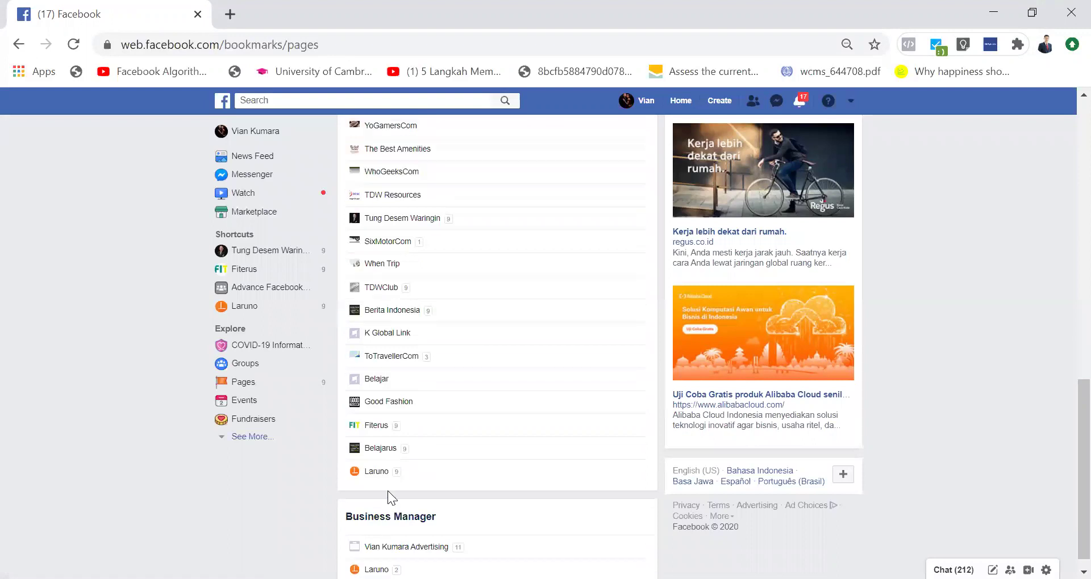
pyautogui.click(378, 432)
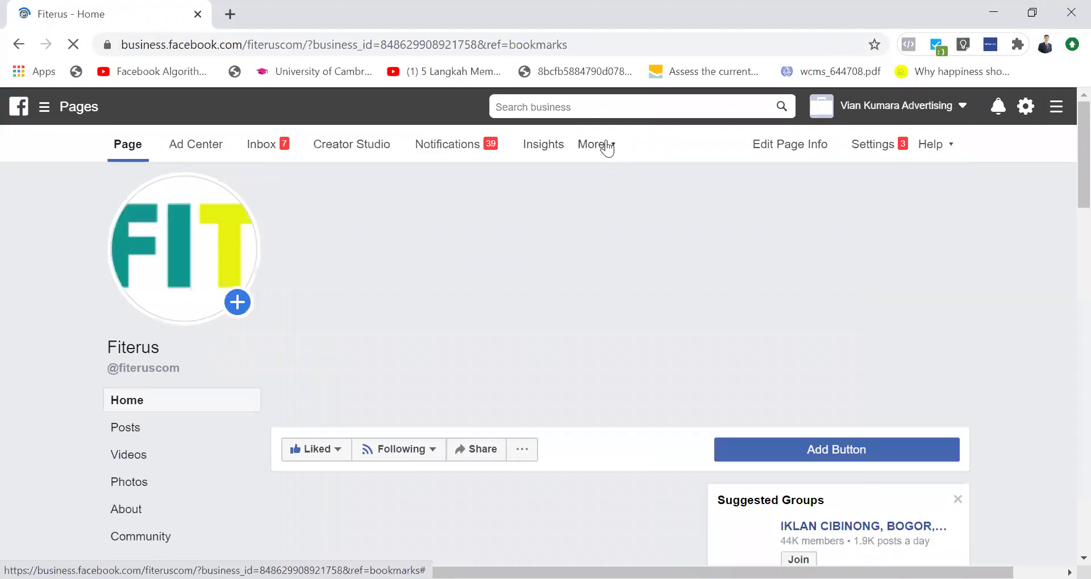
# Step: Open the Fiterus Page's More menu to reveal Publishing Tools and Page Quality
pyautogui.click(605, 146)
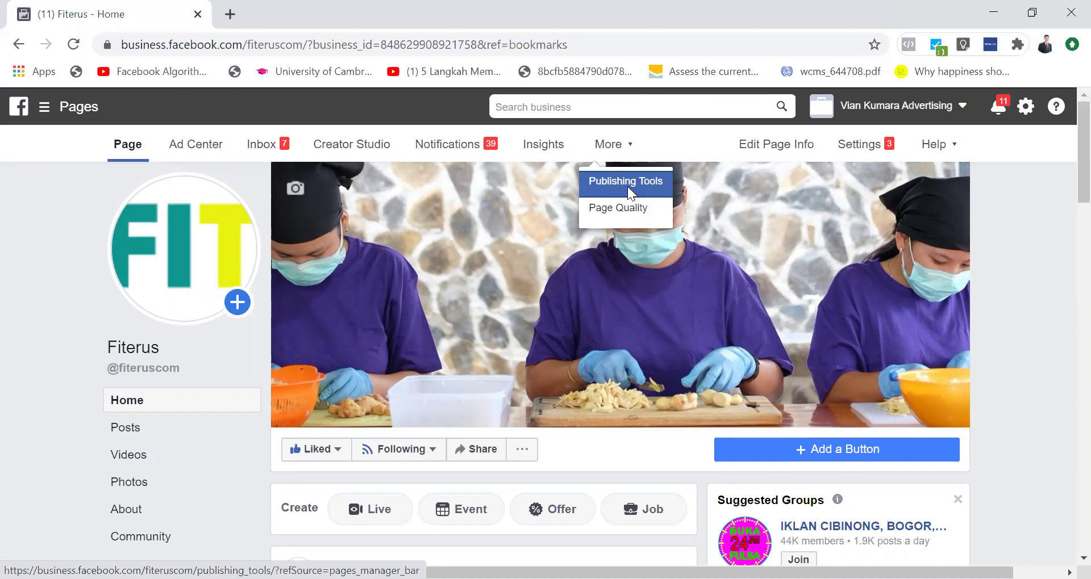
# Step: Open Publishing Tools on Published Posts and scroll down to find the Instant Experience (Canvas) entry
pyautogui.click(628, 192)
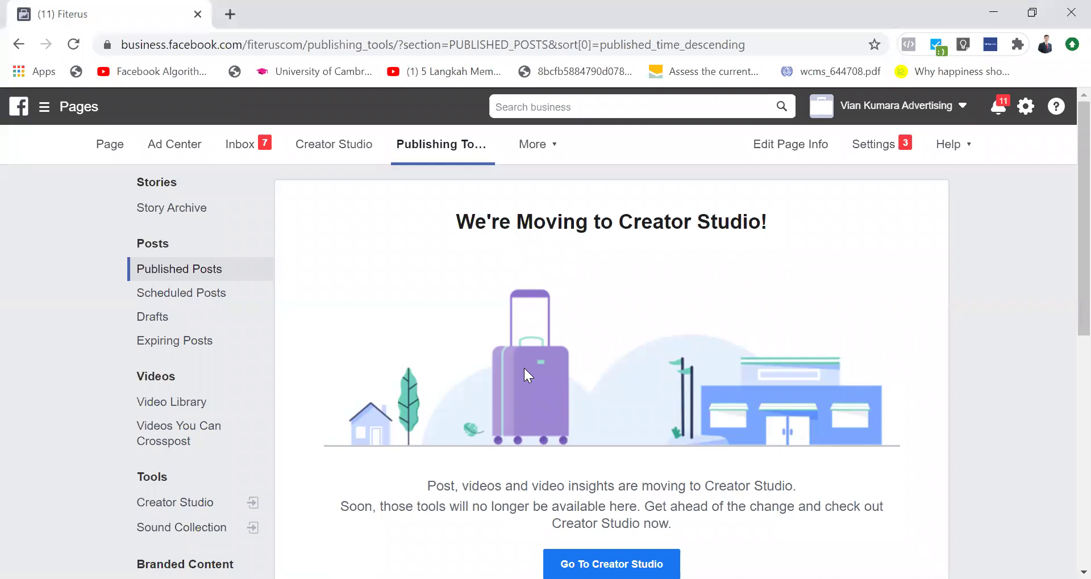
pyautogui.scroll(-10, 288, 348)
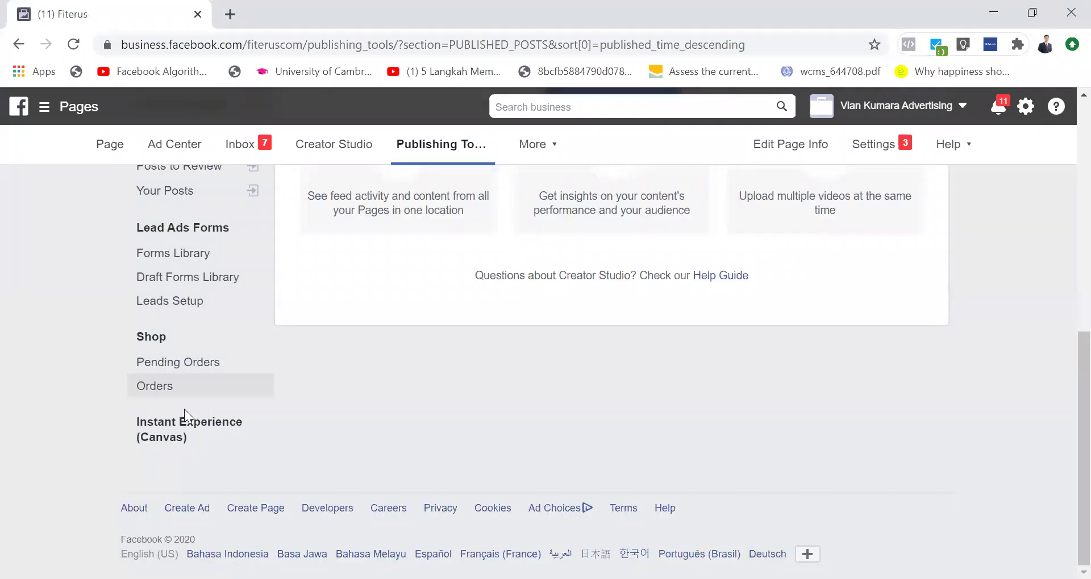
pyautogui.scroll(10, 258, 394)
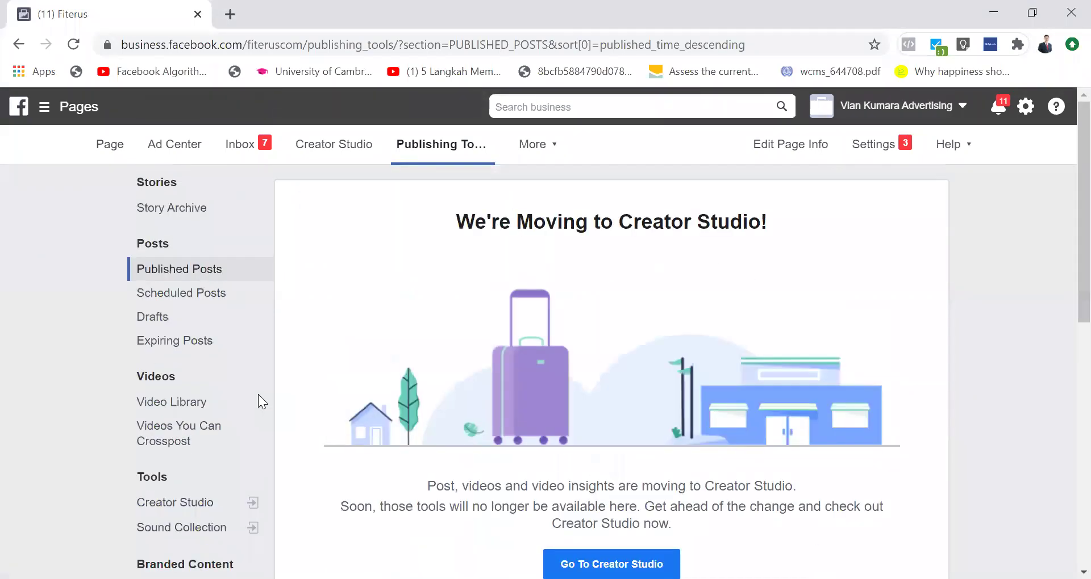
pyautogui.scroll(-3, 317, 329)
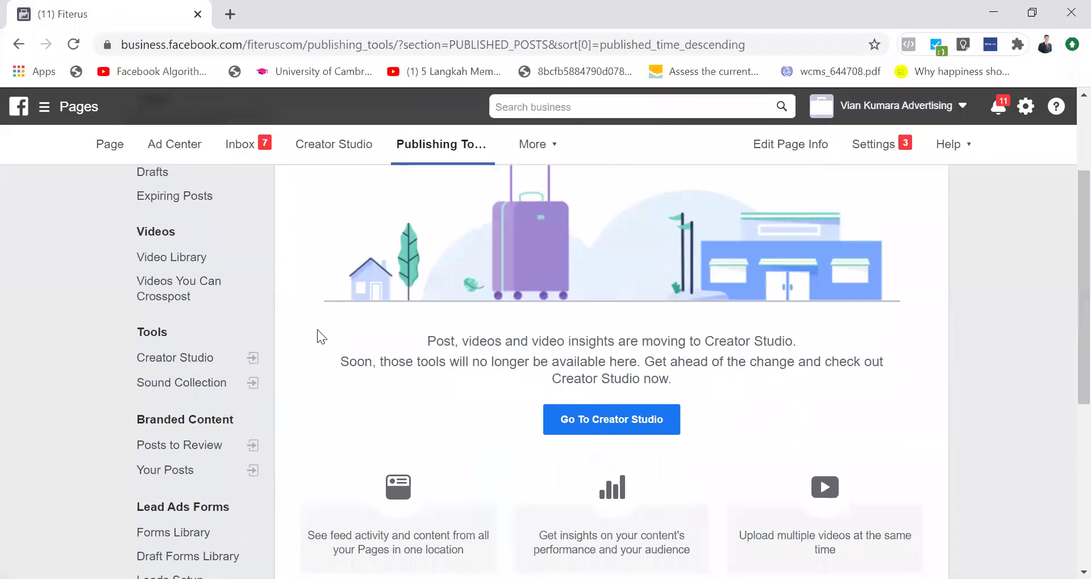
pyautogui.scroll(-4, 317, 330)
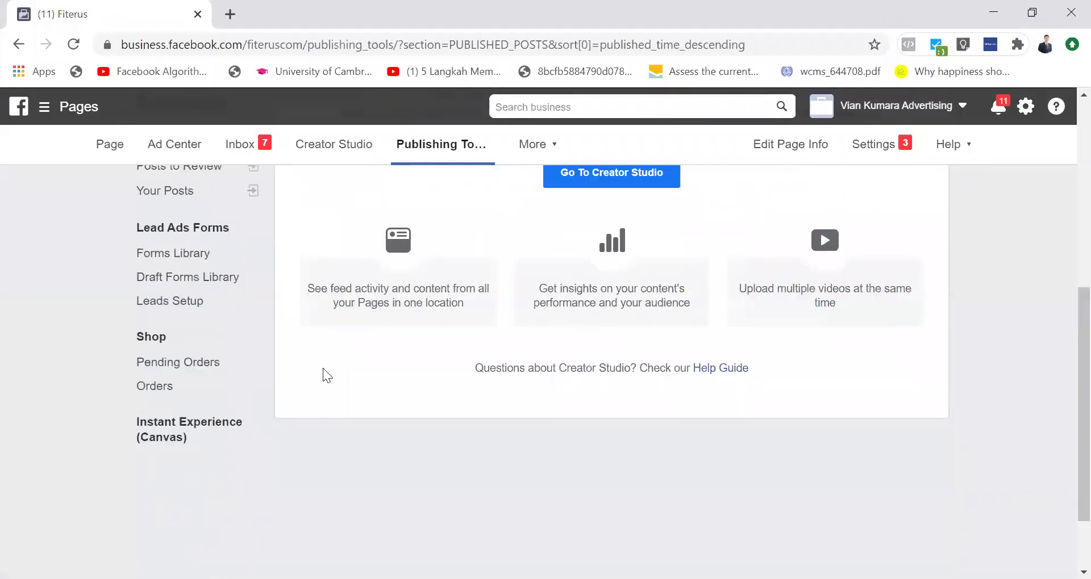
pyautogui.scroll(7, 362, 438)
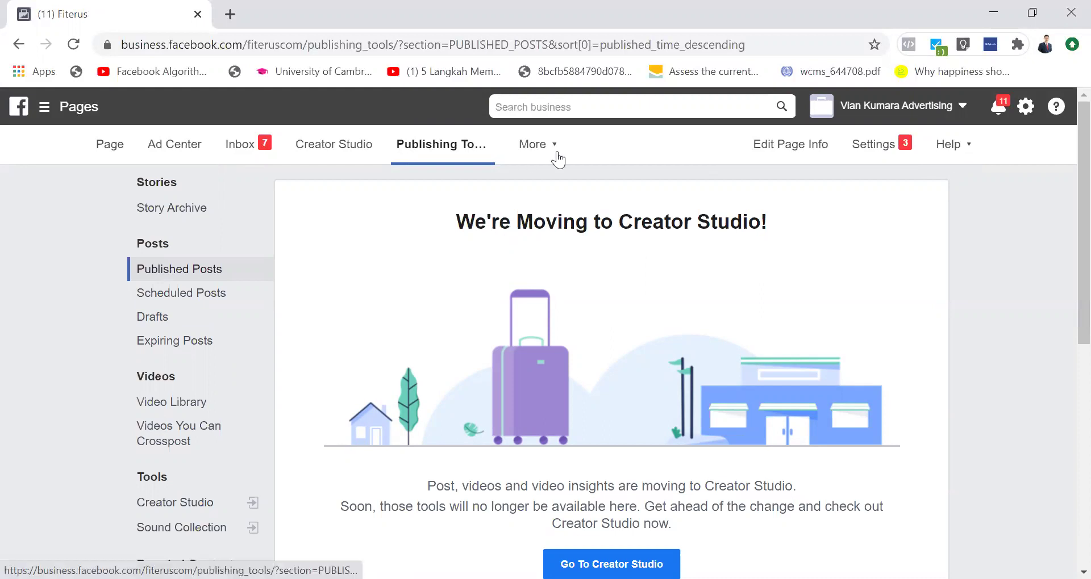
pyautogui.scroll(-5, 221, 284)
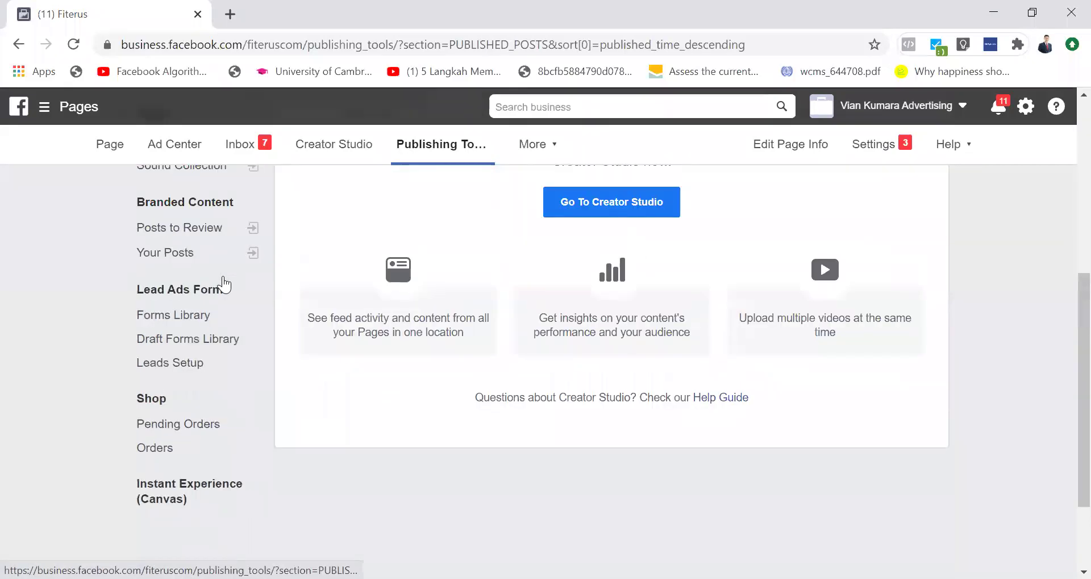
# Step: Open the Instant Experience (Canvas) section, start a new canvas, then discard it unsaved
pyautogui.click(178, 486)
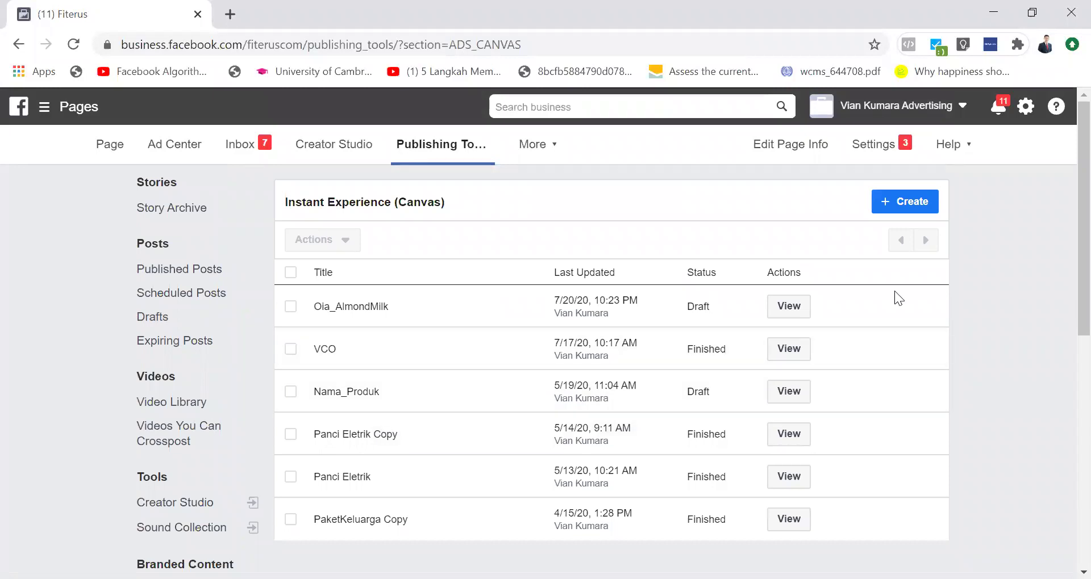
pyautogui.click(903, 209)
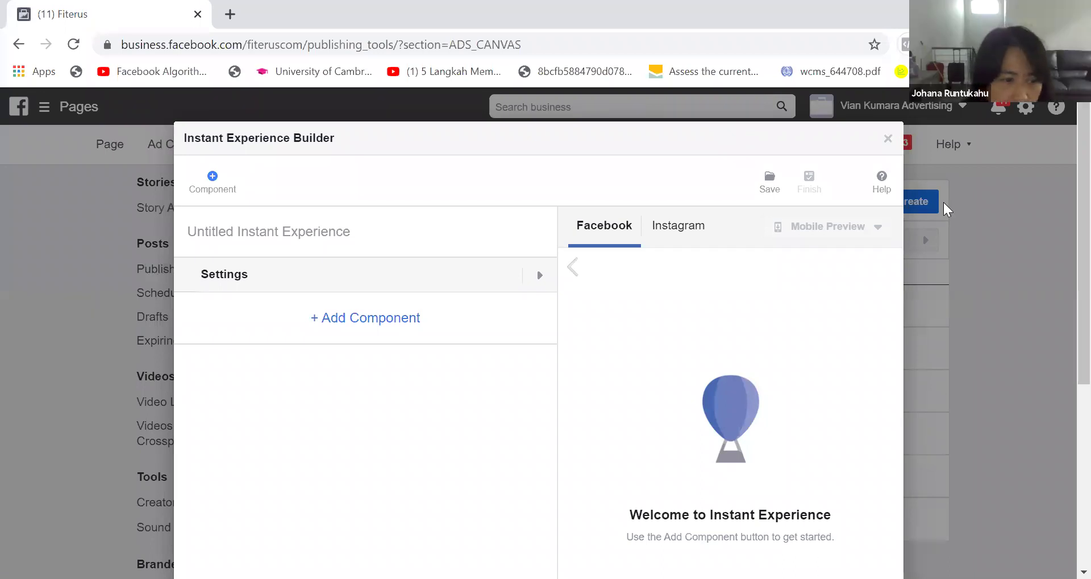
pyautogui.click(887, 140)
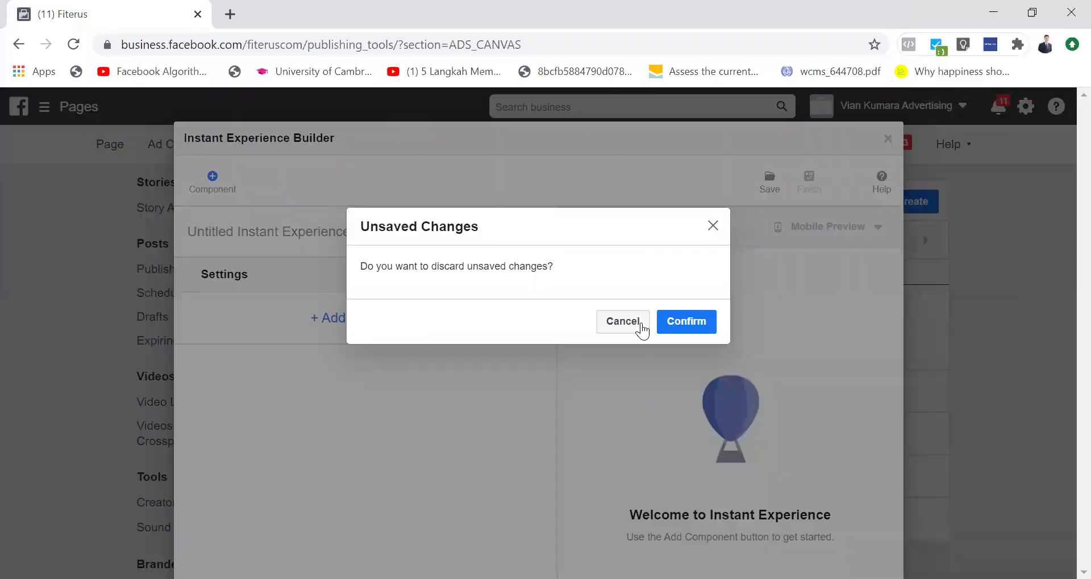
pyautogui.click(623, 322)
pyautogui.click(887, 141)
pyautogui.click(686, 329)
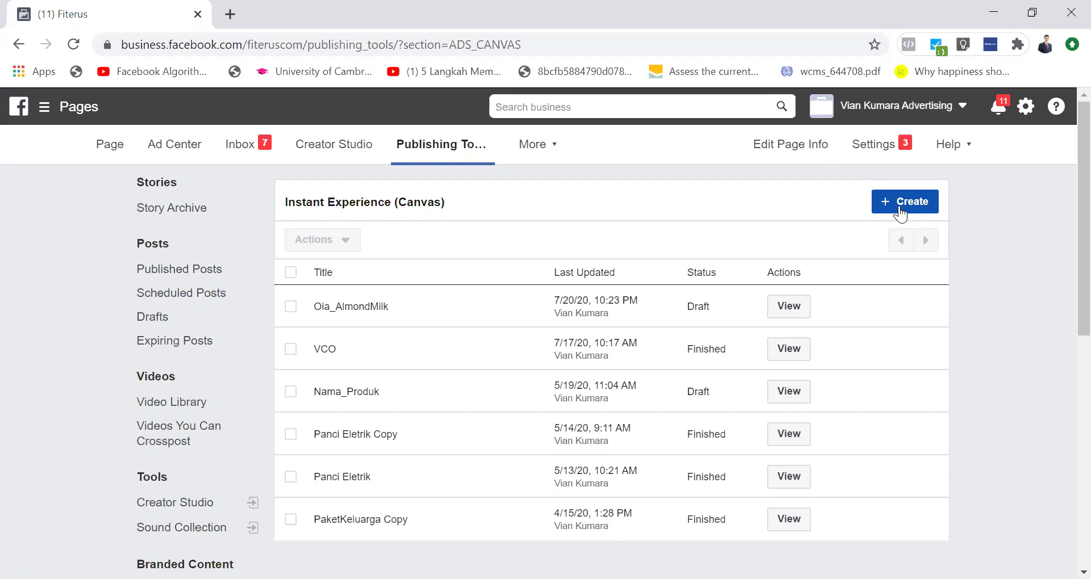
# Step: Create a new Instant Experience and try several trial names in its title field
pyautogui.click(903, 205)
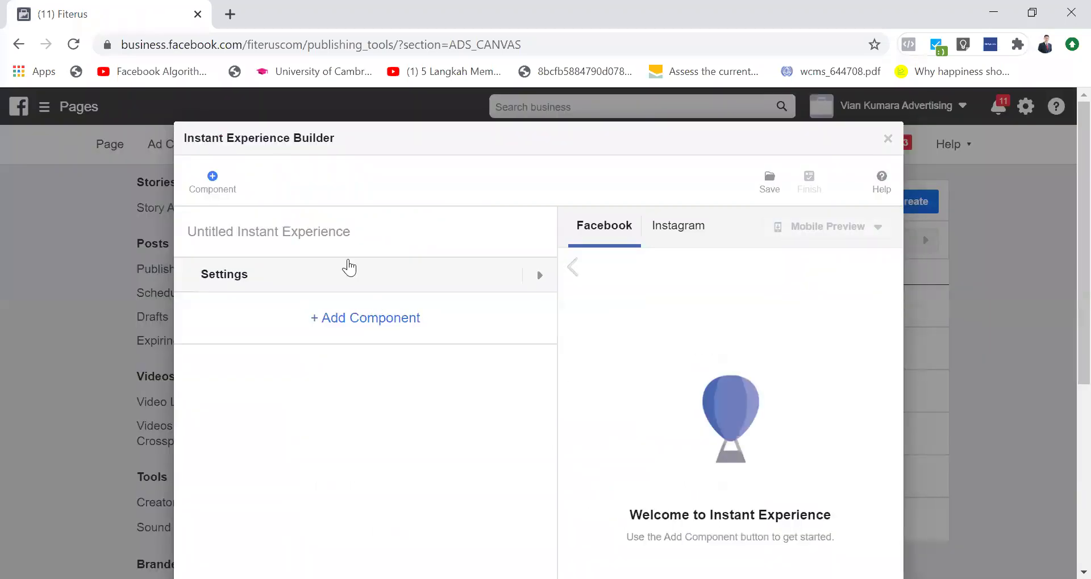
pyautogui.tripleClick(352, 231)
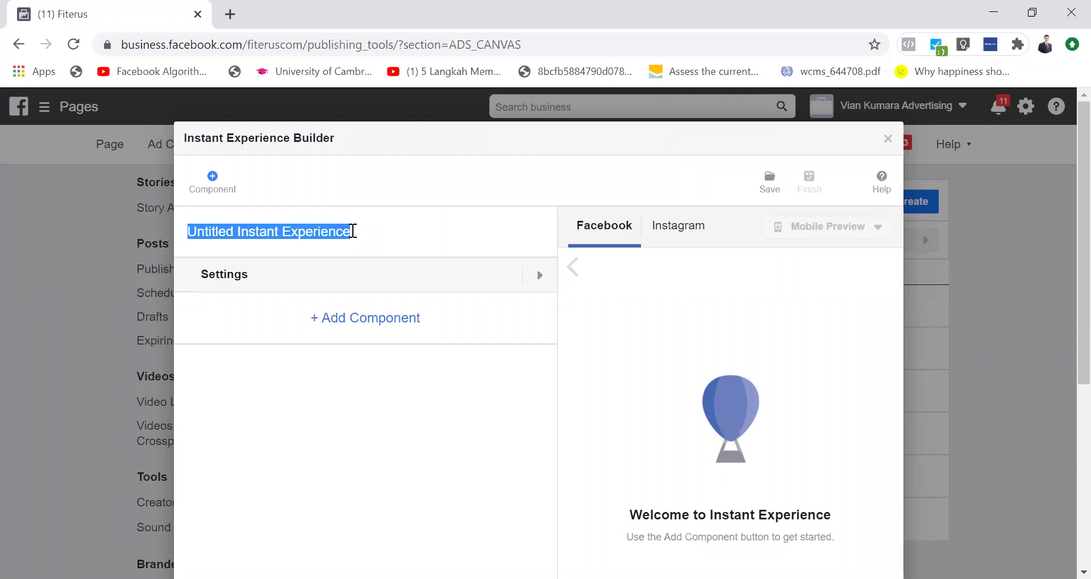
pyautogui.write('VCO')
pyautogui.press('BackSpace')
pyautogui.press('BackSpace')
pyautogui.press('BackSpace')
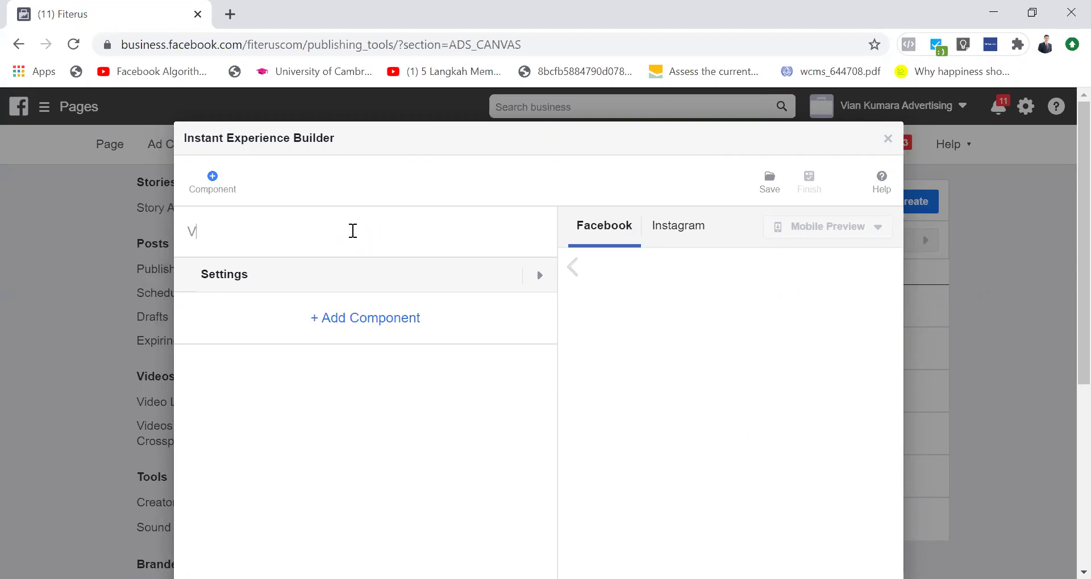
pyautogui.write('Canvas')
pyautogui.press('BackSpace')
pyautogui.press('BackSpace')
pyautogui.press('BackSpace')
pyautogui.press('BackSpace')
pyautogui.press('BackSpace')
pyautogui.press('BackSpace')
pyautogui.press('BackSpace')
pyautogui.write('VCIO')
pyautogui.press('BackSpace')
pyautogui.press('BackSpace')
pyautogui.press('BackSpace')
pyautogui.press('BackSpace')
pyautogui.write('Software')
pyautogui.press('BackSpace')
pyautogui.press('BackSpace')
pyautogui.press('BackSpace')
pyautogui.press('BackSpace')
pyautogui.press('BackSpace')
pyautogui.press('BackSpace')
pyautogui.press('BackSpace')
pyautogui.press('BackSpace')
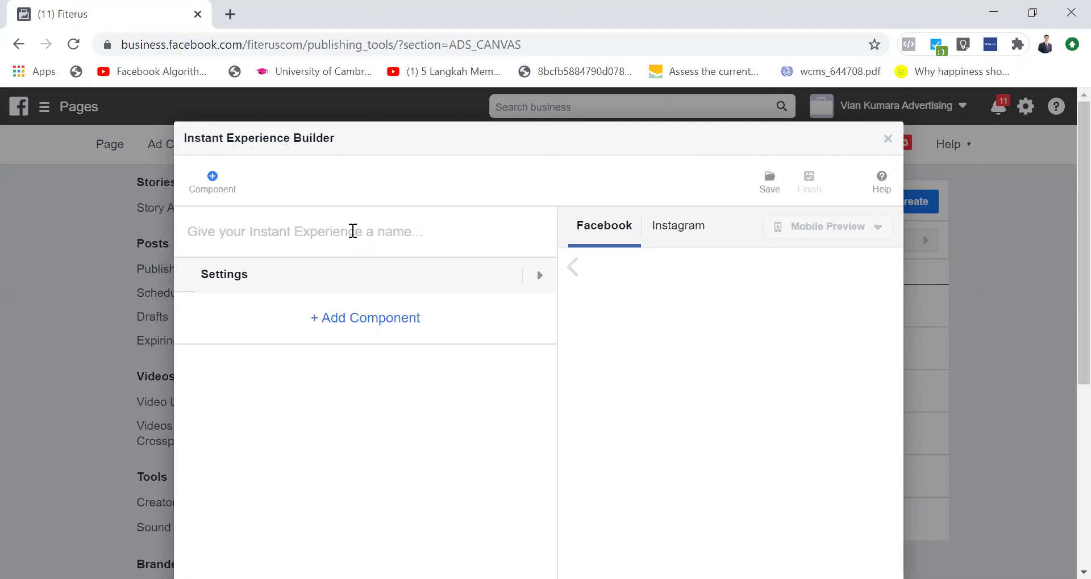
# Step: Replace the trial title 'VCO / Paket Kel' with the name '[nama_product]'
pyautogui.write('VCO ')
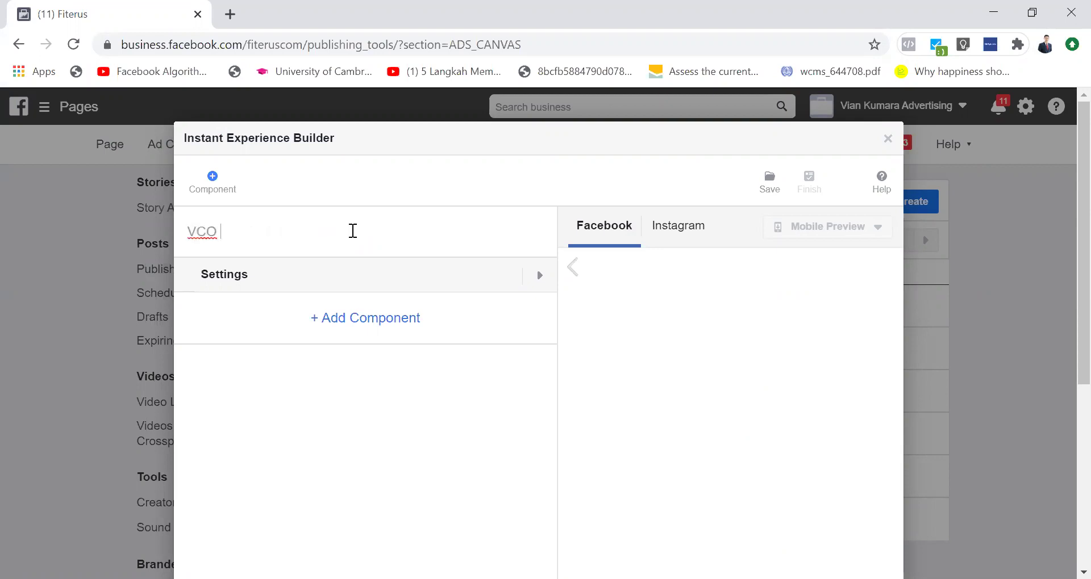
pyautogui.write('/ Paket Kel')
pyautogui.hotkey('ctrl', 'a')
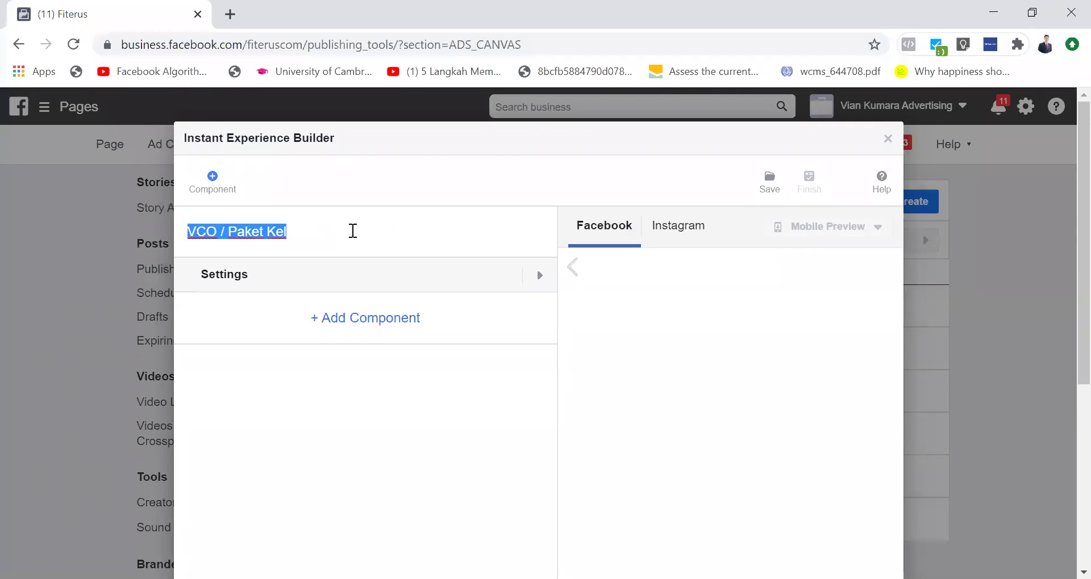
pyautogui.write('[nama_')
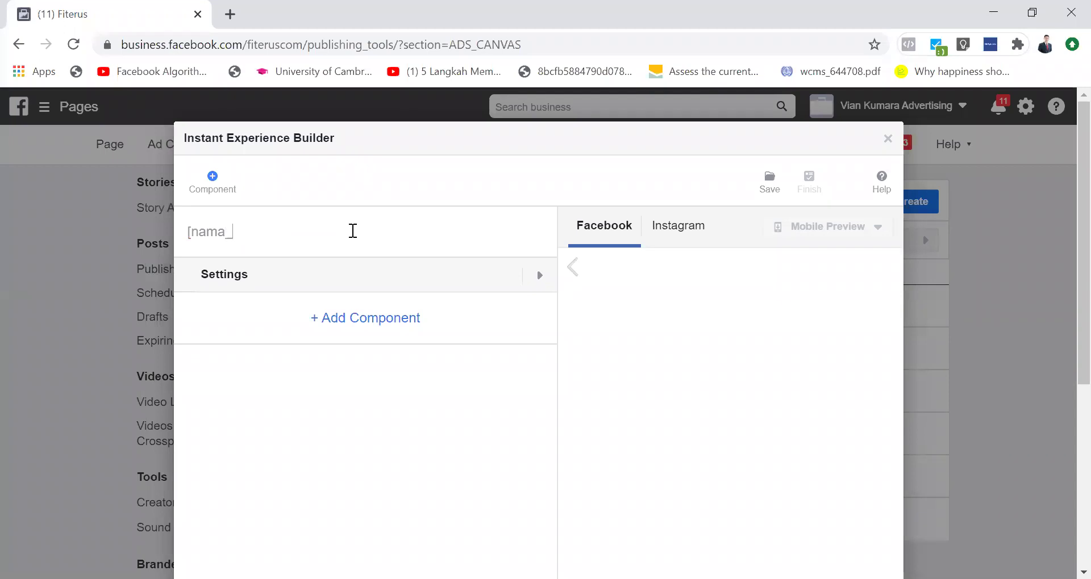
pyautogui.write('product')
pyautogui.write('}')
pyautogui.write(']')
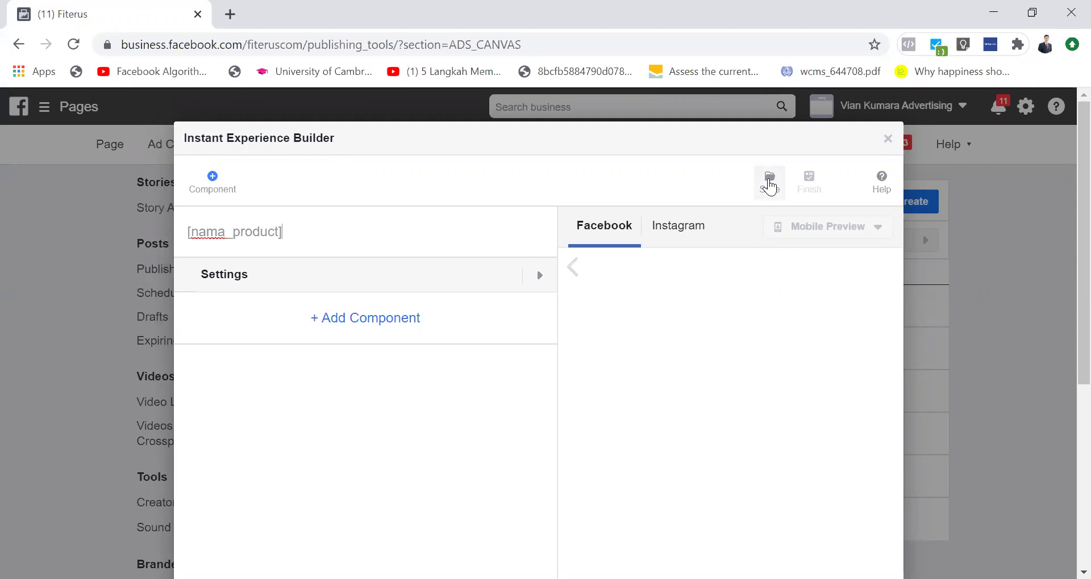
# Step: Save the [nama_product] draft and compare its Facebook and Instagram previews
pyautogui.click(770, 187)
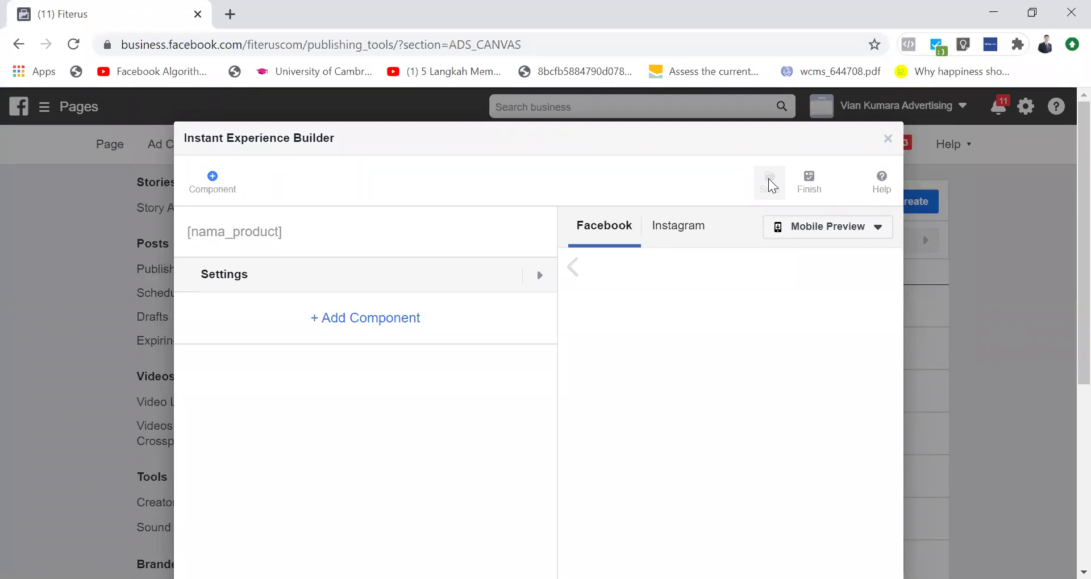
pyautogui.click(677, 234)
pyautogui.click(602, 225)
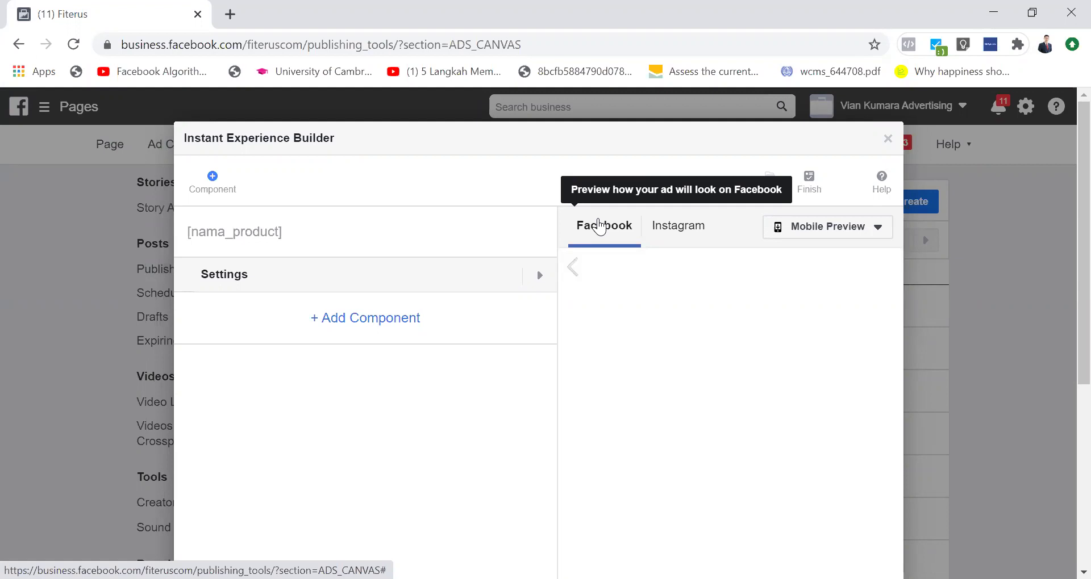
pyautogui.click(668, 228)
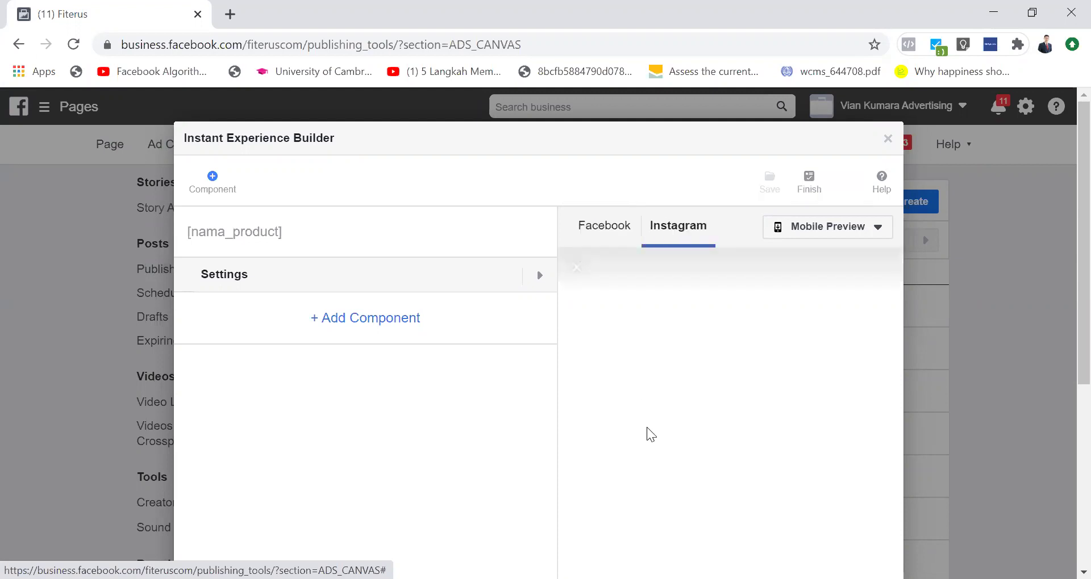
pyautogui.click(597, 233)
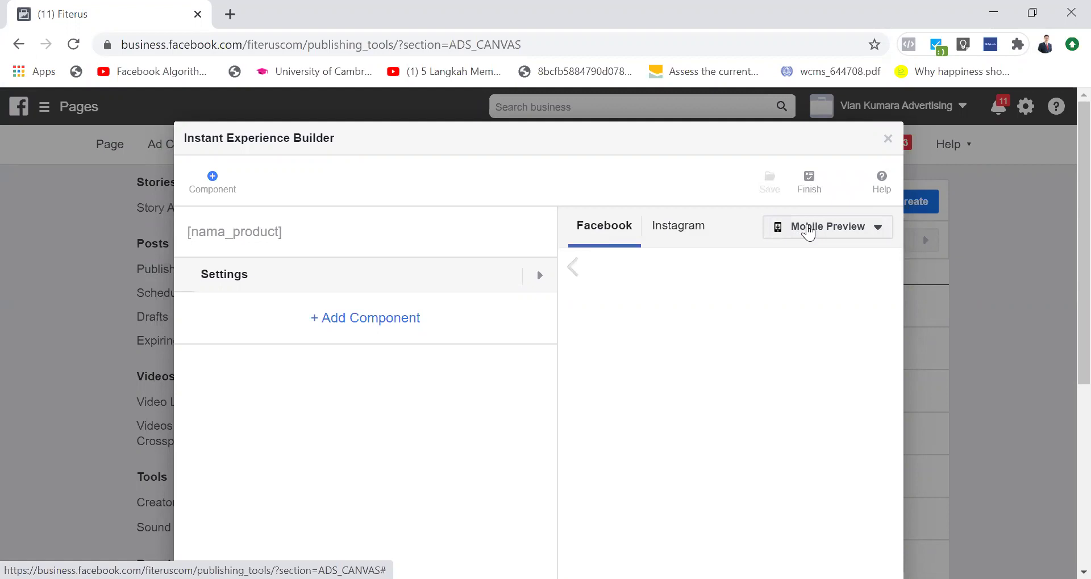
# Step: Try sending a Mobile Preview to Instagram, cancel it, and close the mobile preview options
pyautogui.click(806, 230)
pyautogui.click(804, 287)
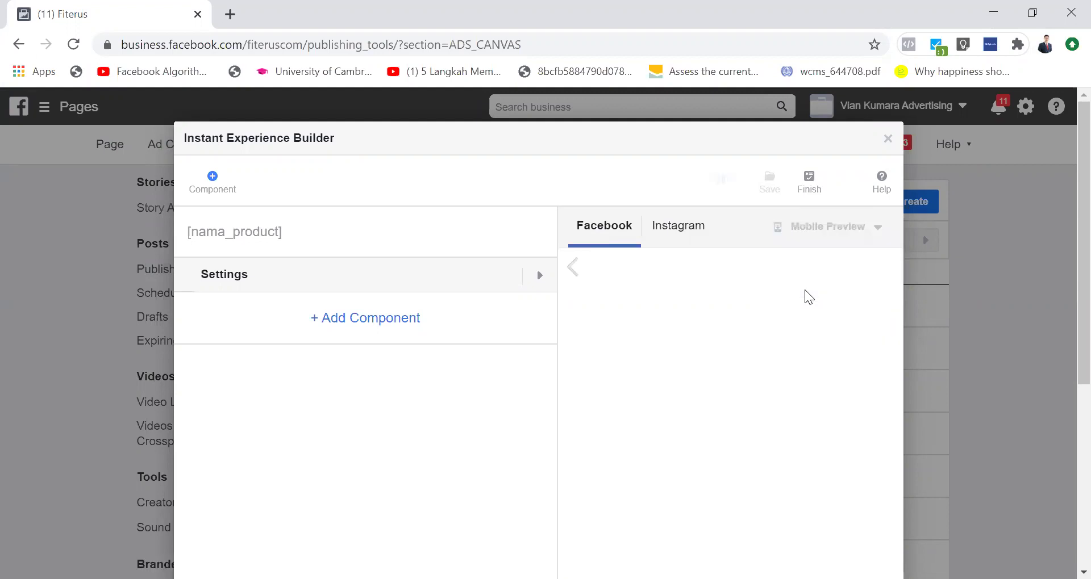
pyautogui.click(591, 336)
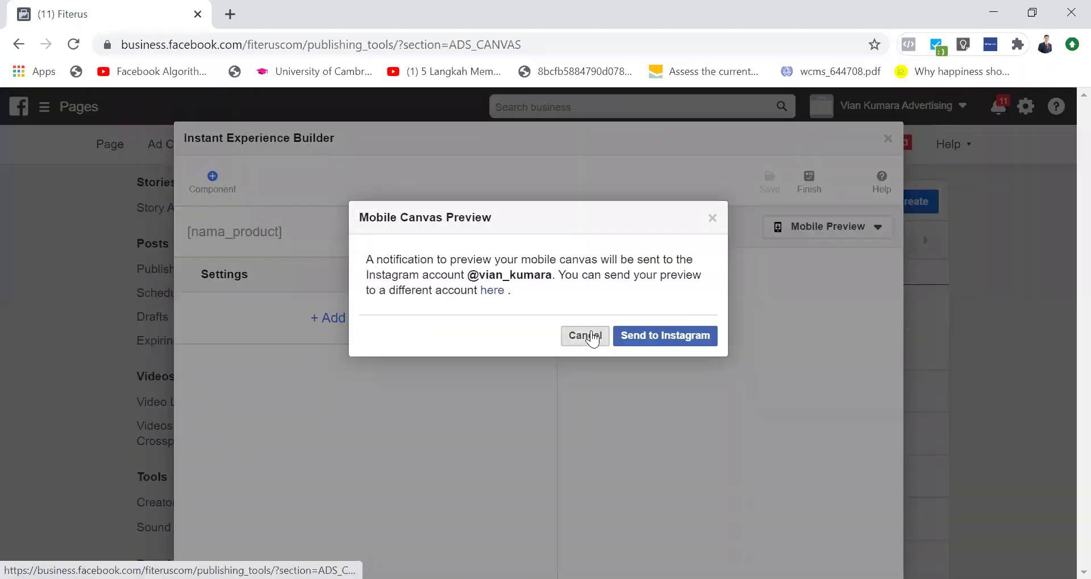
pyautogui.click(676, 228)
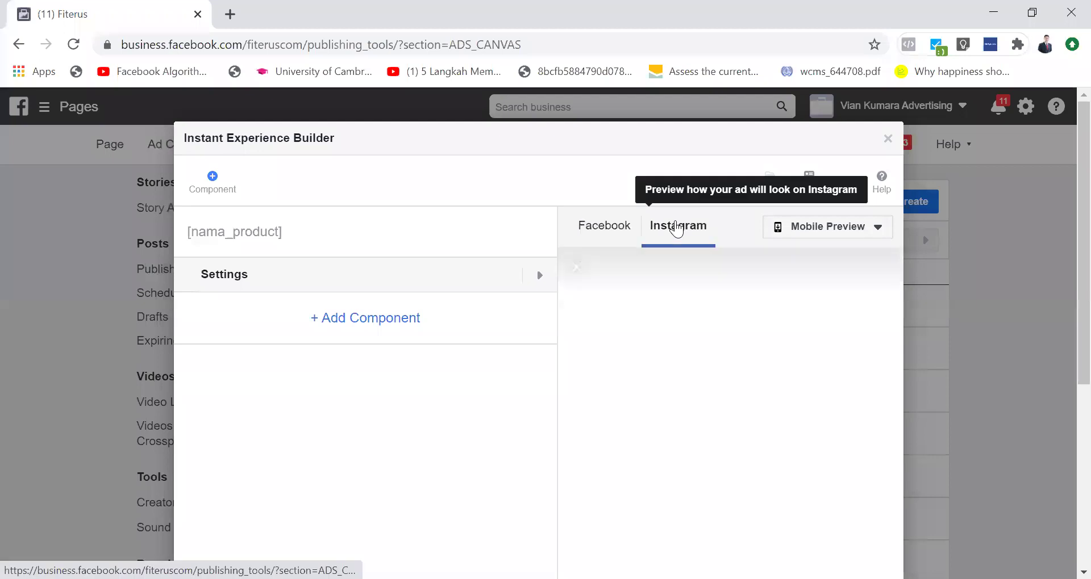
pyautogui.click(608, 226)
pyautogui.click(812, 233)
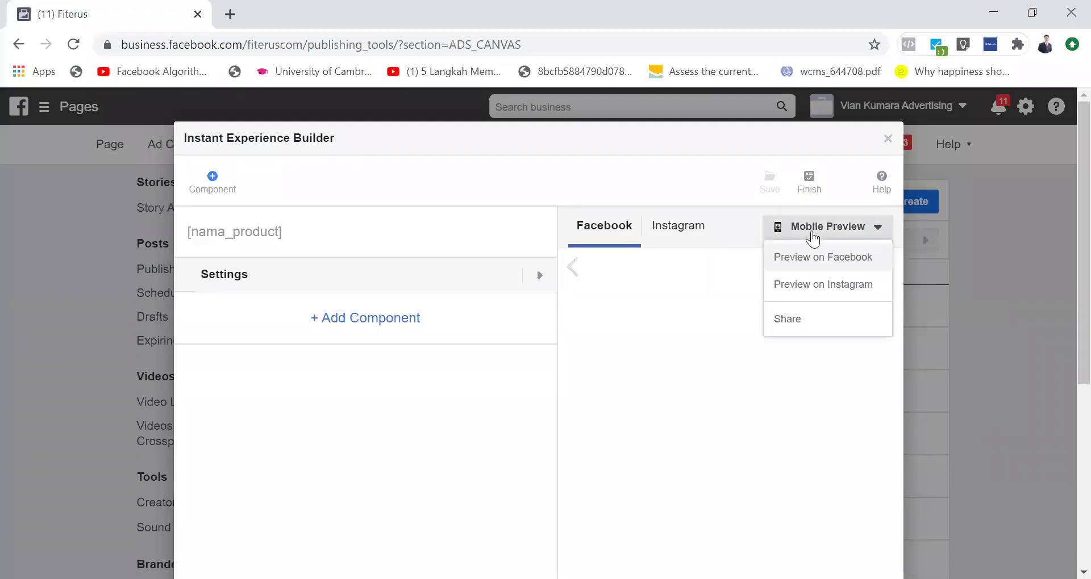
pyautogui.click(664, 178)
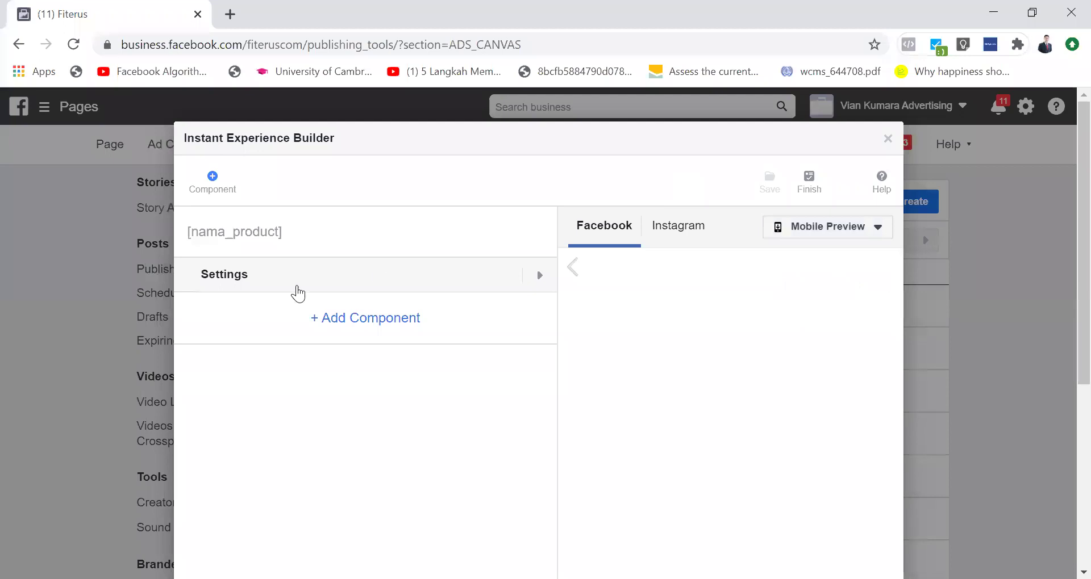
pyautogui.click(529, 285)
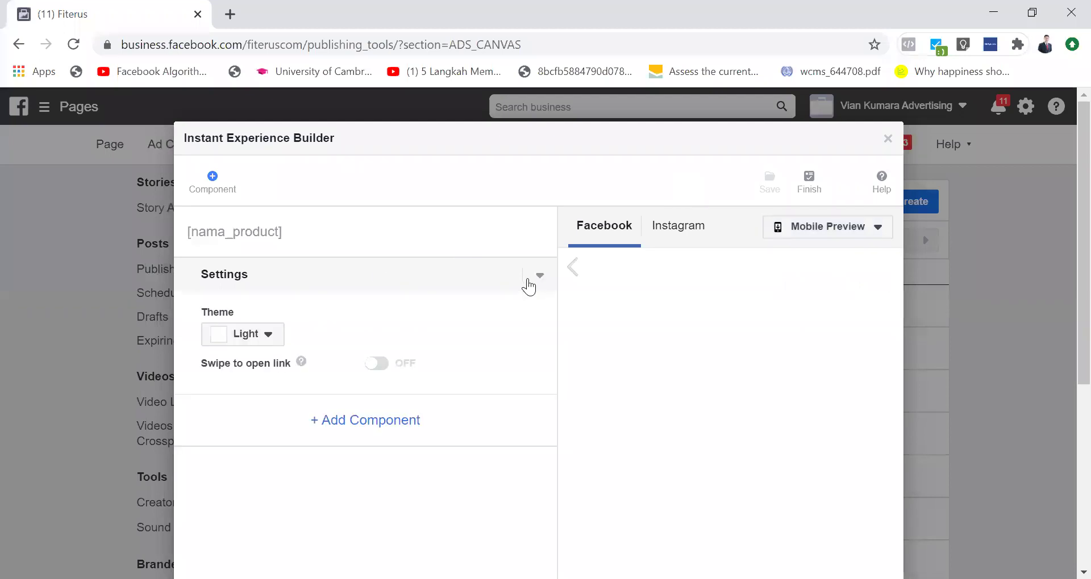
pyautogui.click(269, 335)
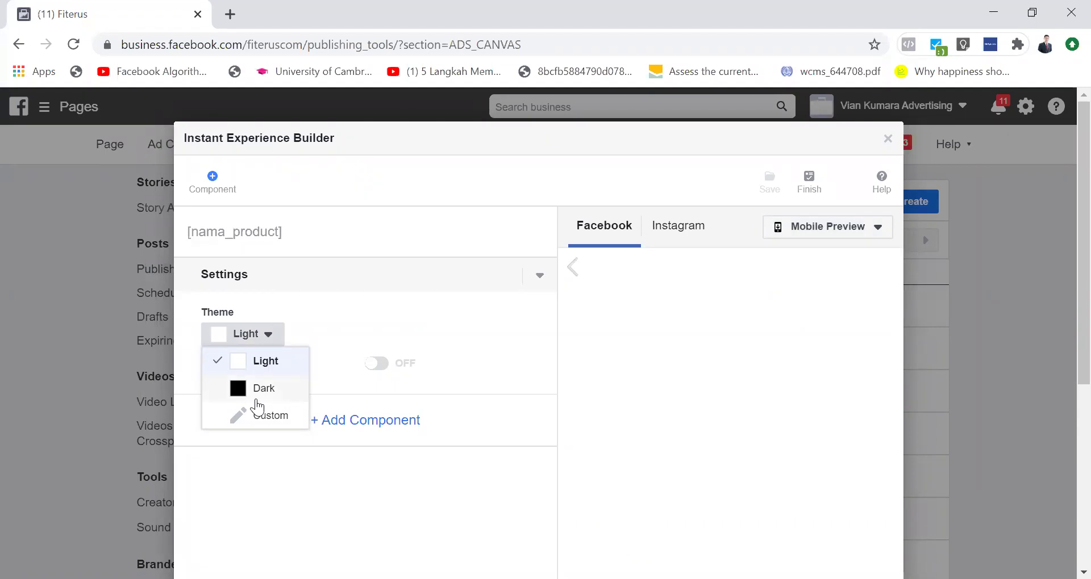
pyautogui.click(256, 397)
pyautogui.click(260, 339)
pyautogui.click(261, 412)
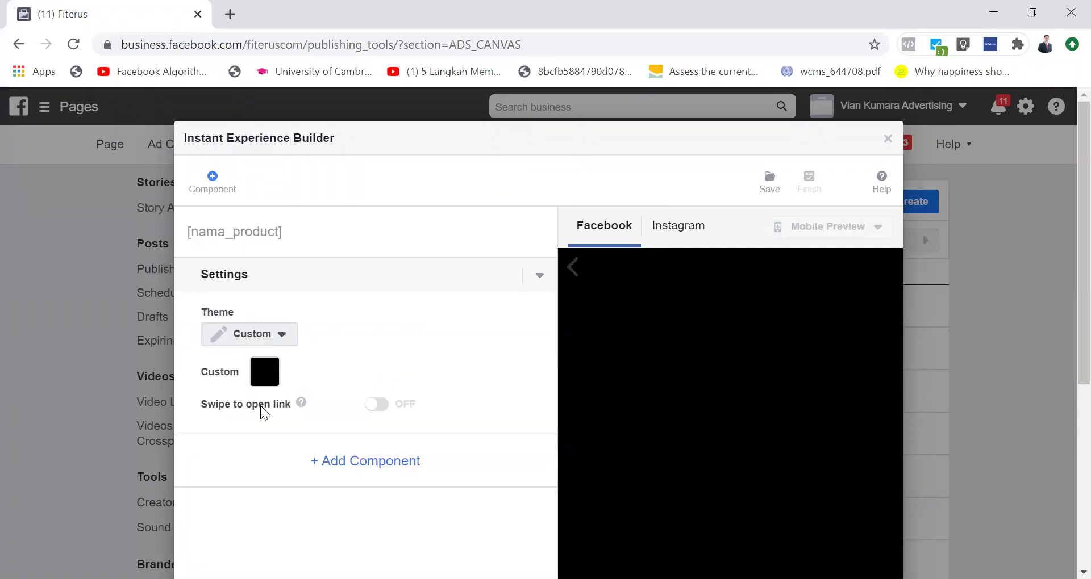
pyautogui.click(263, 339)
pyautogui.click(262, 391)
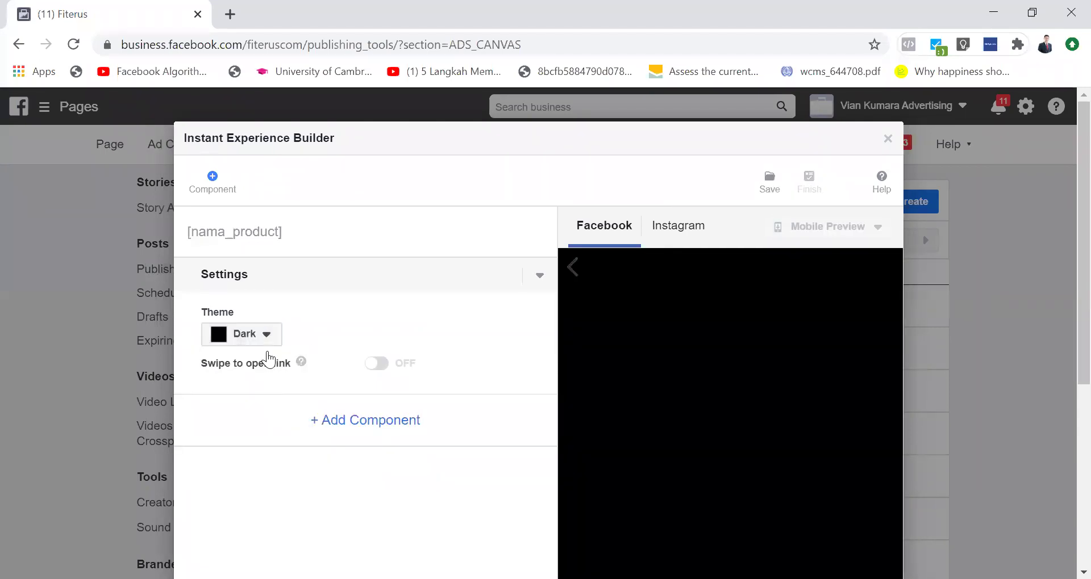
pyautogui.click(263, 338)
pyautogui.click(261, 364)
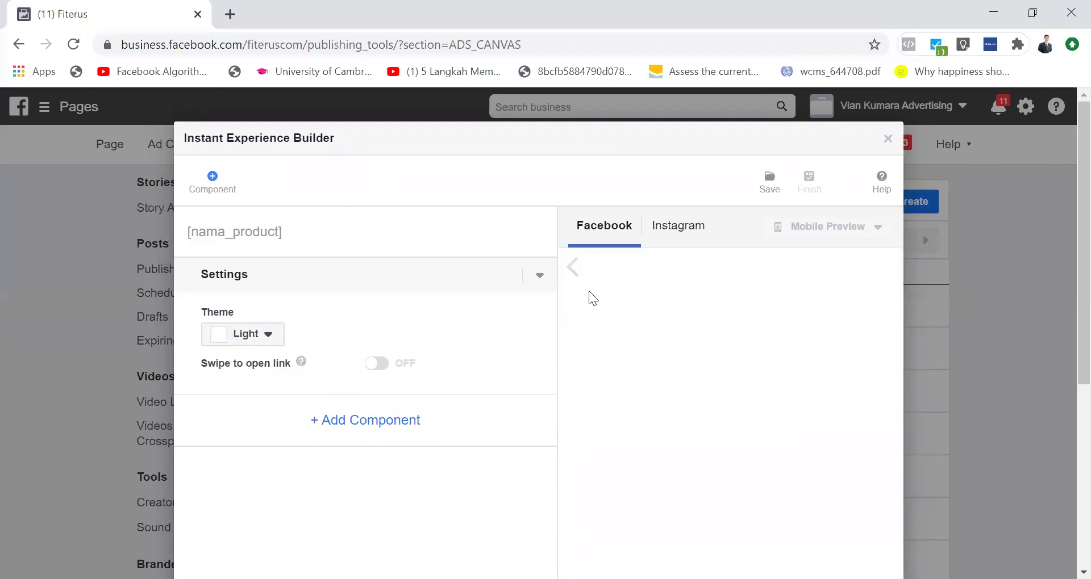
pyautogui.click(539, 276)
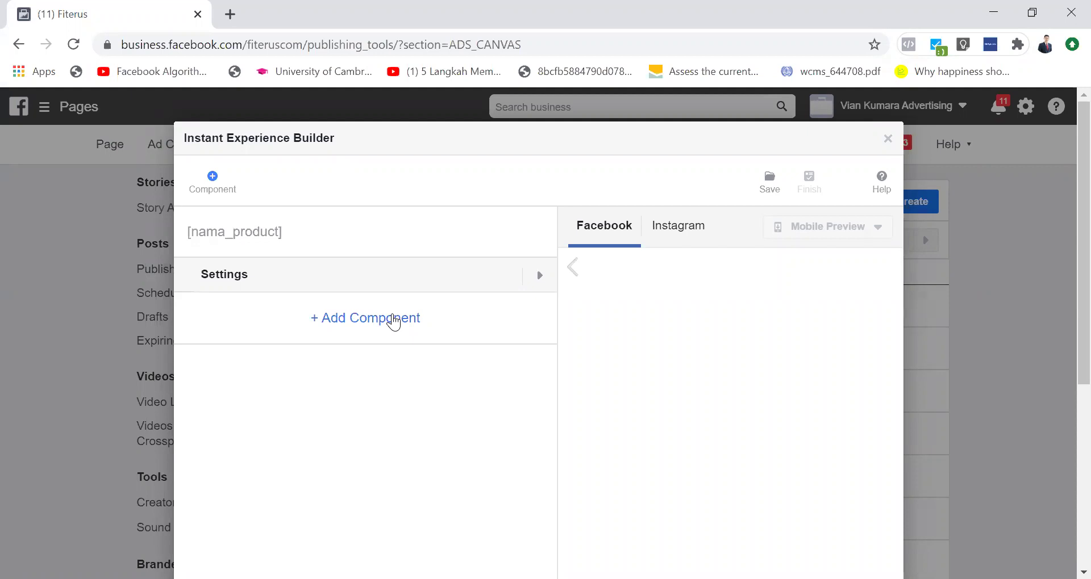
# Step: Add a Header component, defaulting to Logo, to the [nama_product] Instant Experience
pyautogui.click(393, 319)
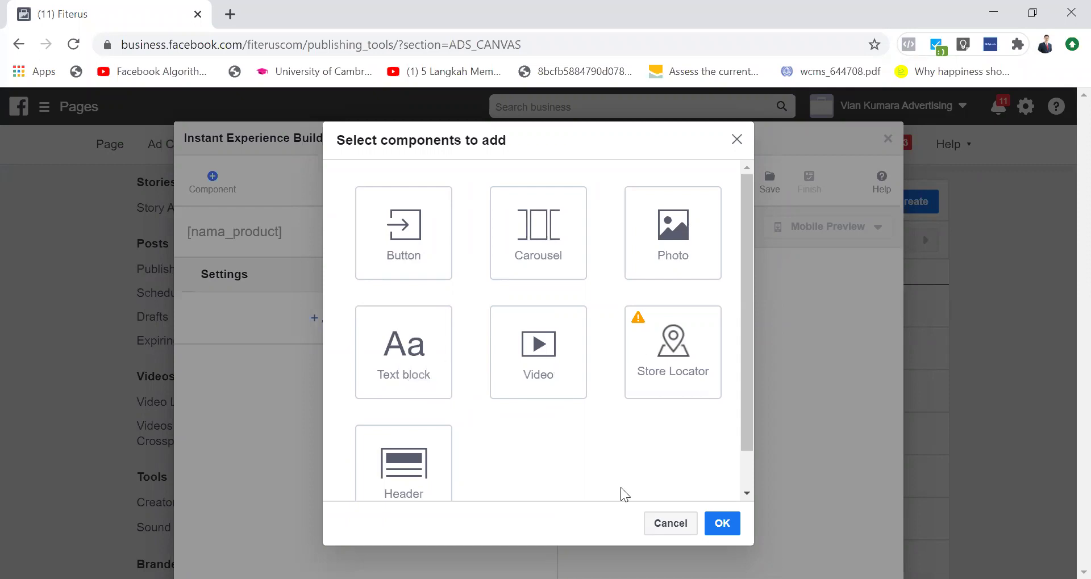
pyautogui.scroll(-1, 463, 476)
pyautogui.scroll(1, 463, 476)
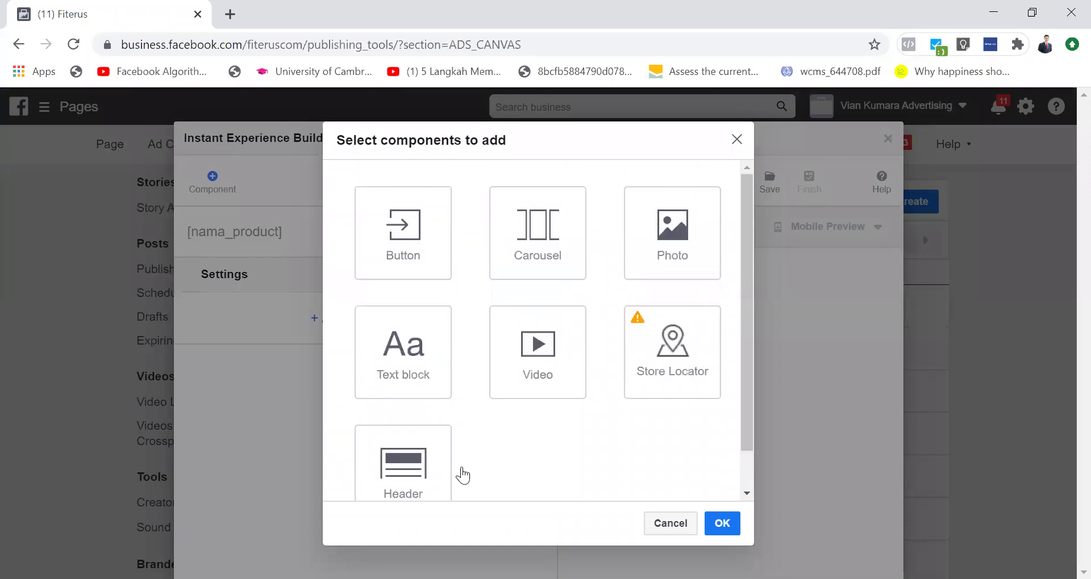
pyautogui.click(408, 471)
pyautogui.click(721, 524)
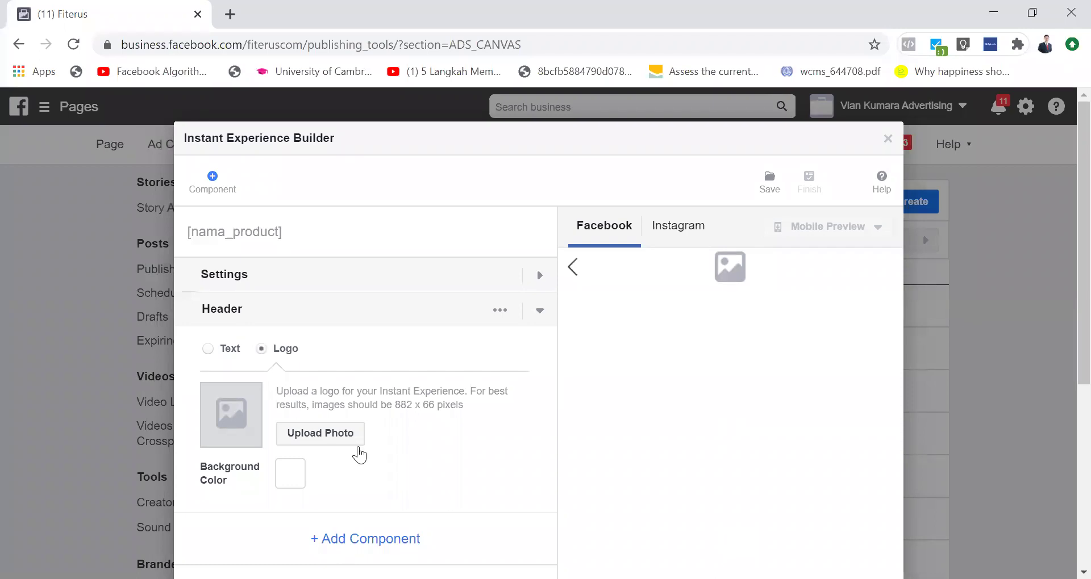
# Step: Upload logo2019.png from DATA (J:) > LARUNO > Design > Logo as the header logo
pyautogui.click(311, 435)
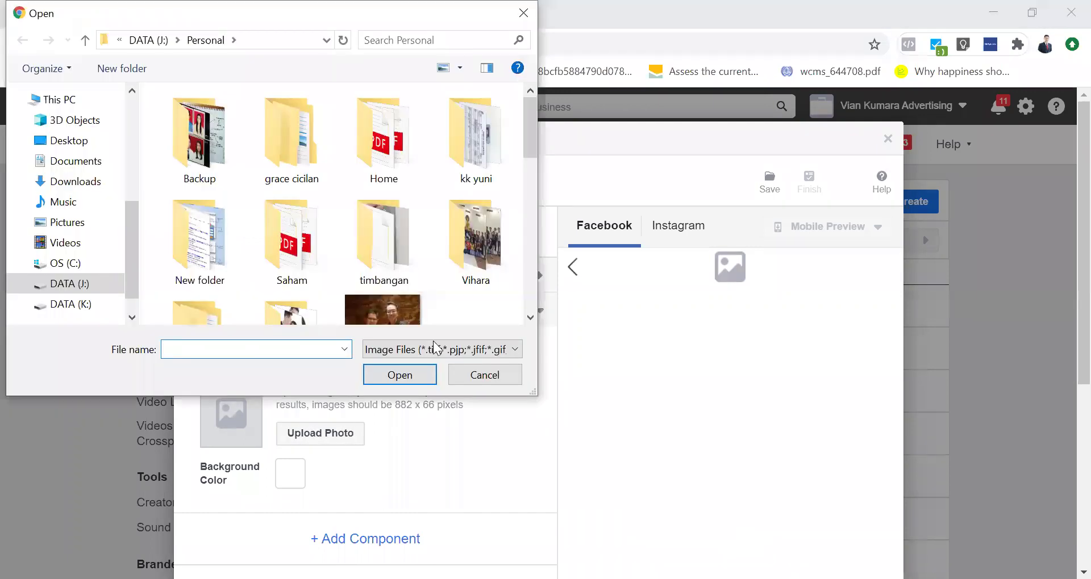
pyautogui.click(71, 286)
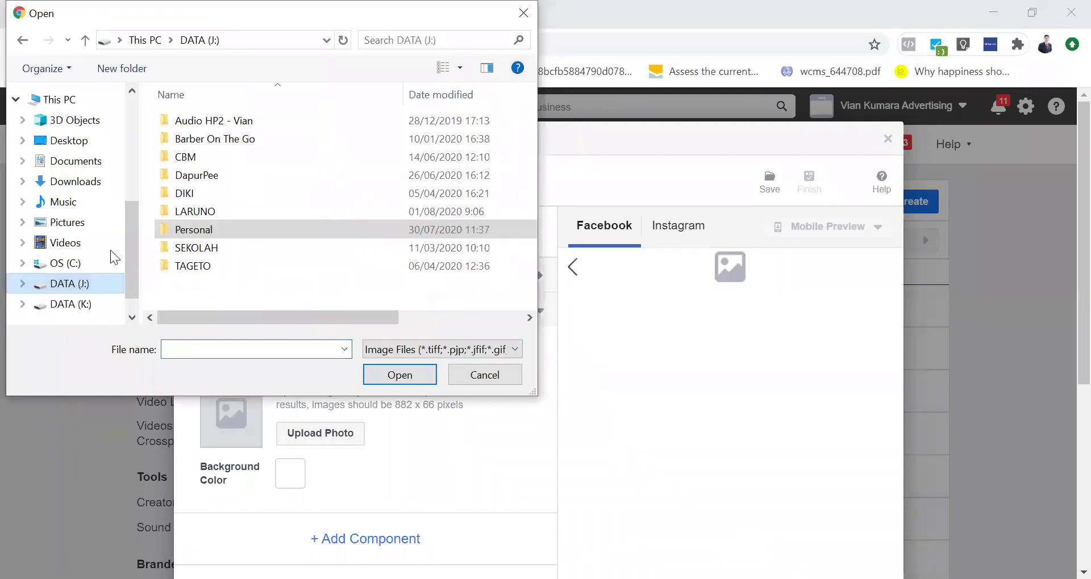
pyautogui.doubleClick(199, 212)
pyautogui.doubleClick(197, 120)
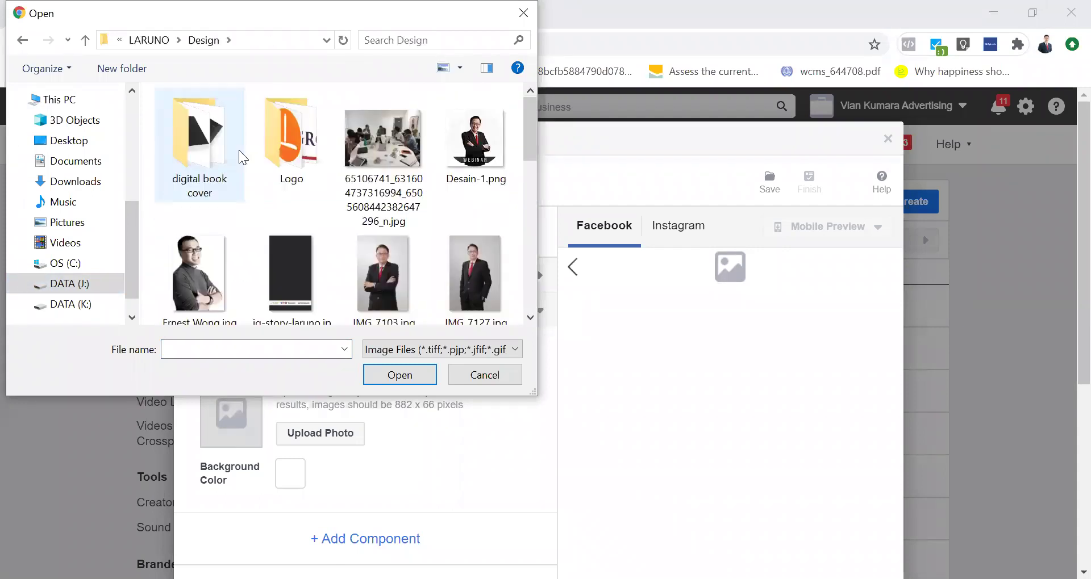
pyautogui.doubleClick(310, 142)
pyautogui.scroll(-10, 484, 233)
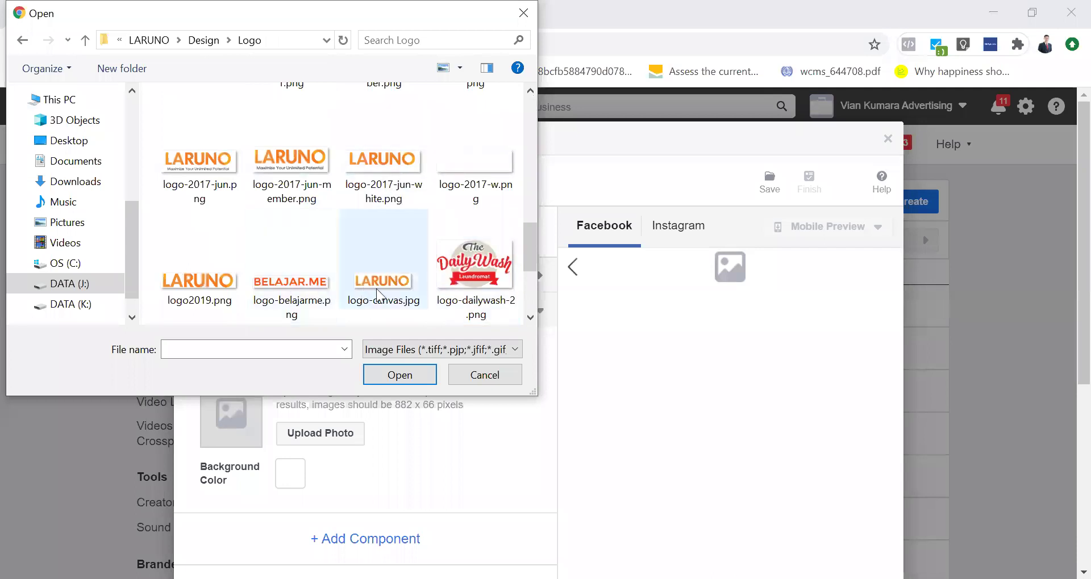
pyautogui.click(395, 295)
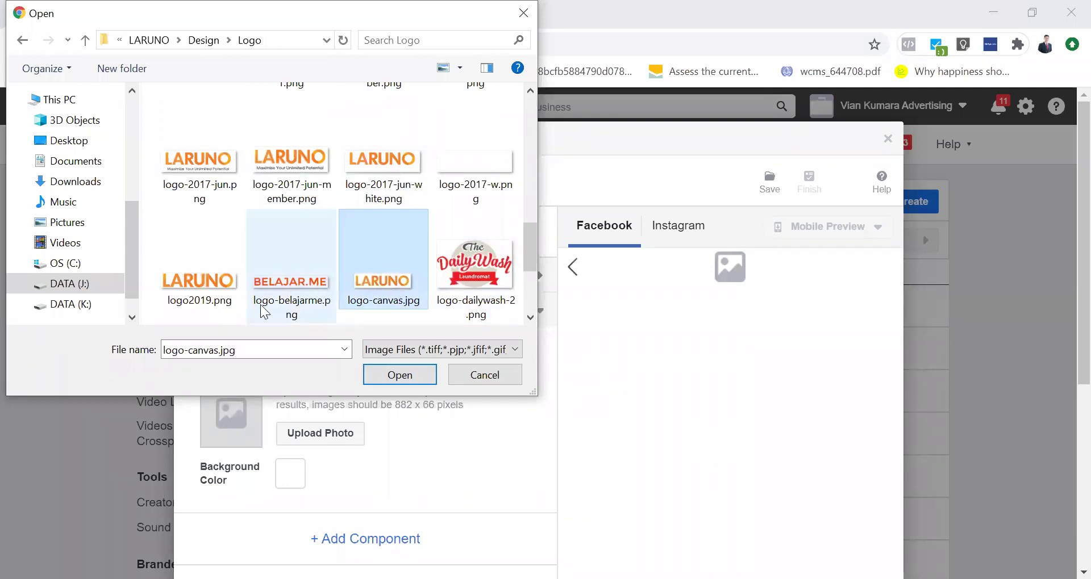
pyautogui.click(223, 297)
pyautogui.click(421, 373)
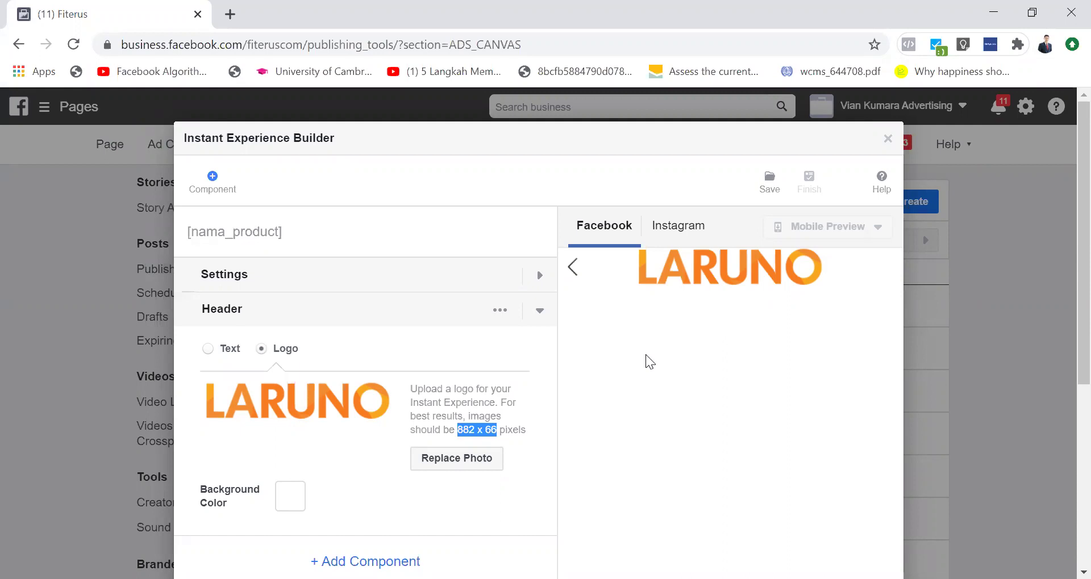
# Step: Try a red header background, revert it to white ffffff, and collapse the Header settings
pyautogui.scroll(-2, 645, 355)
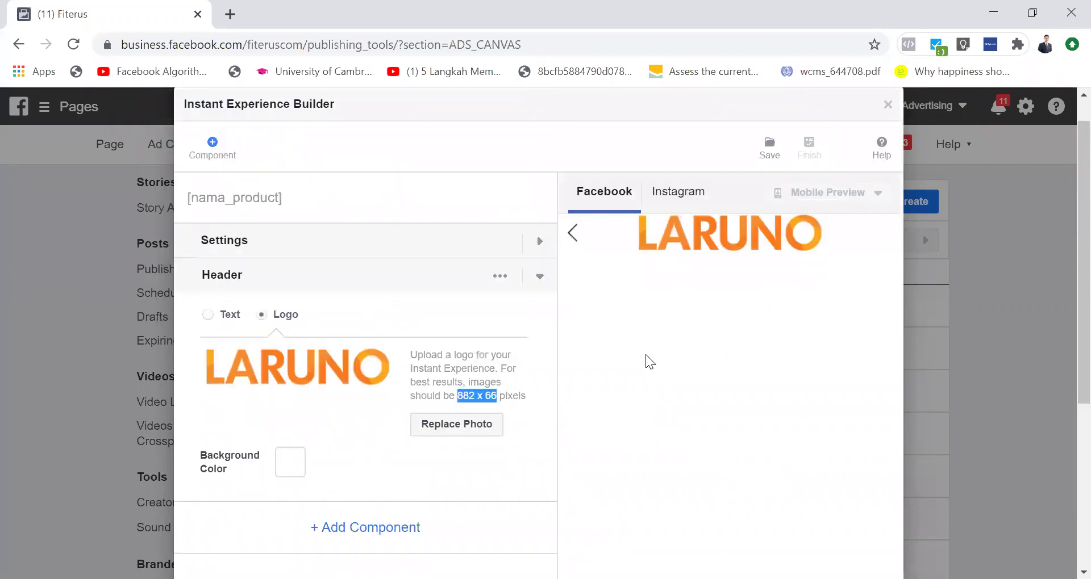
pyautogui.scroll(1, 646, 355)
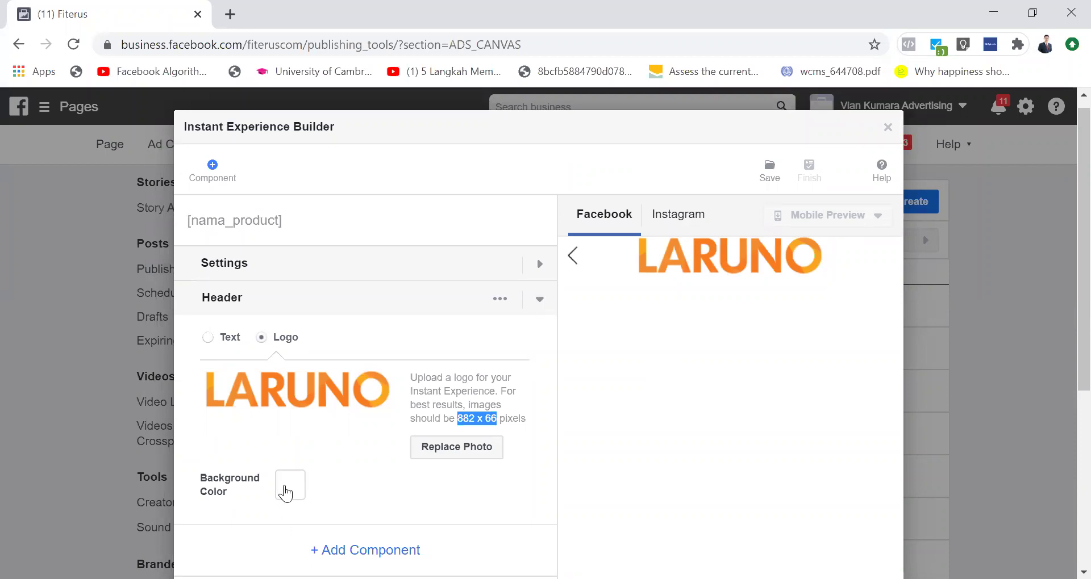
pyautogui.click(286, 490)
pyautogui.moveTo(407, 300); pyautogui.dragTo(514, 210)
pyautogui.moveTo(531, 375); pyautogui.dragTo(233, 207)
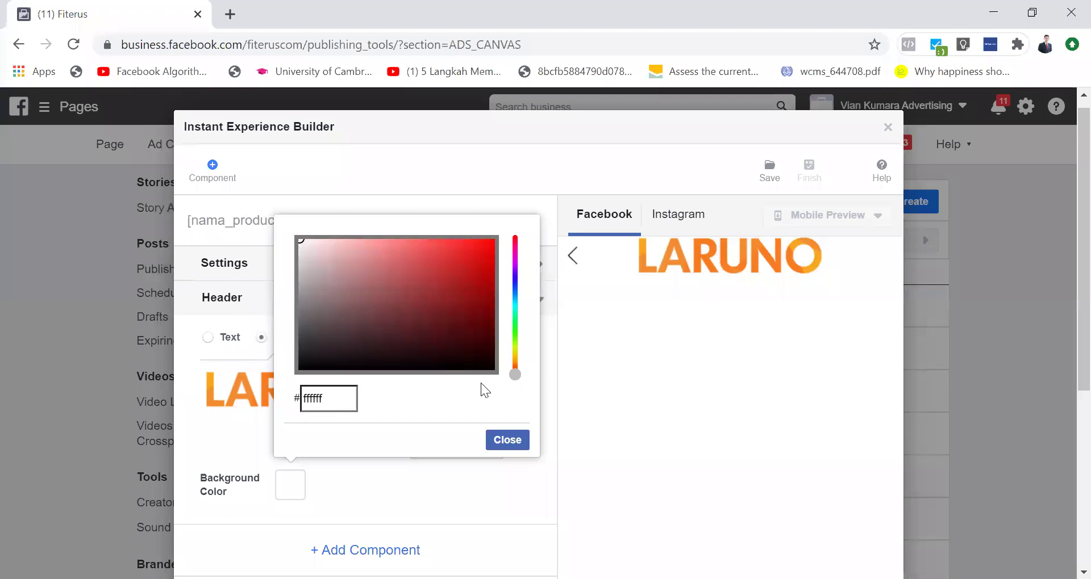
pyautogui.click(503, 441)
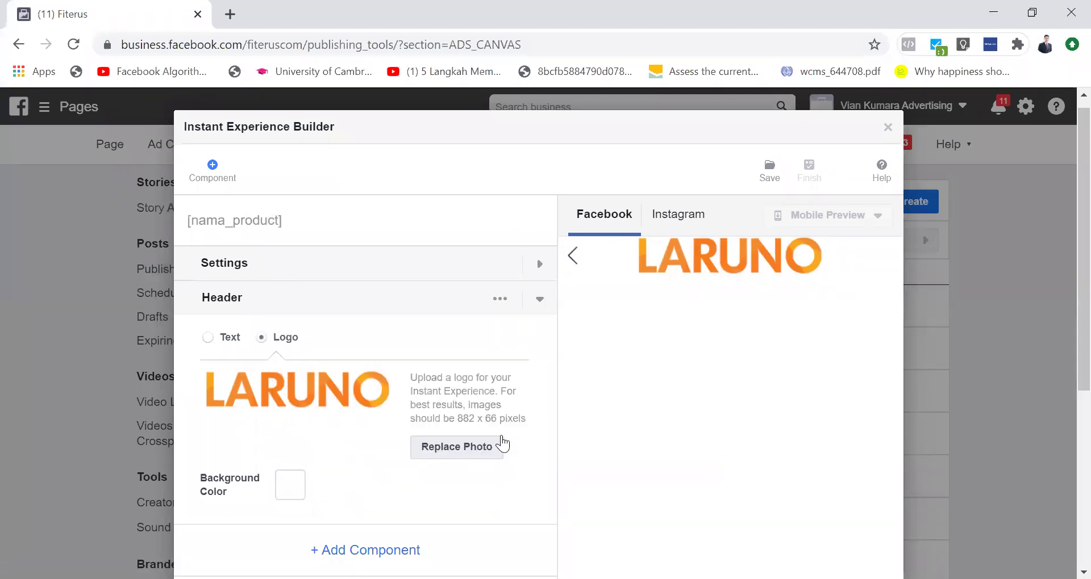
pyautogui.click(539, 300)
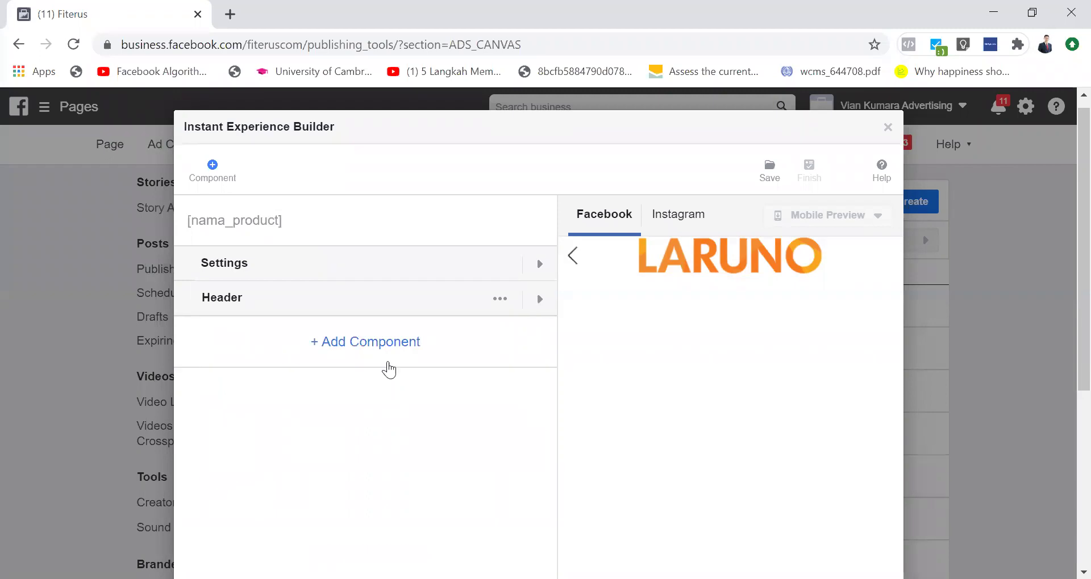
# Step: Add an Image-type Photo component beneath the LARUNO header
pyautogui.click(354, 343)
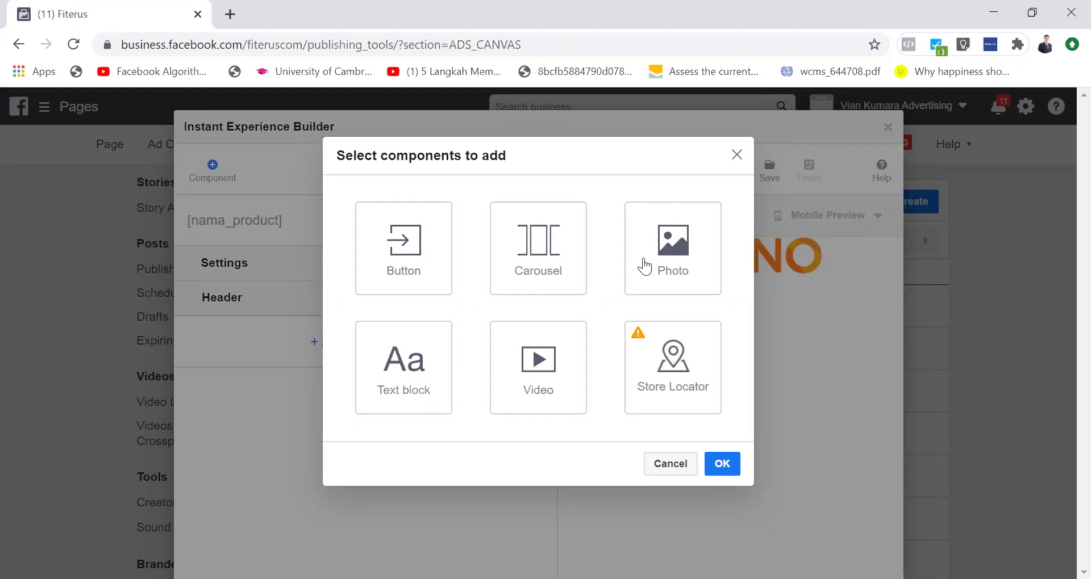
pyautogui.click(645, 266)
pyautogui.click(729, 466)
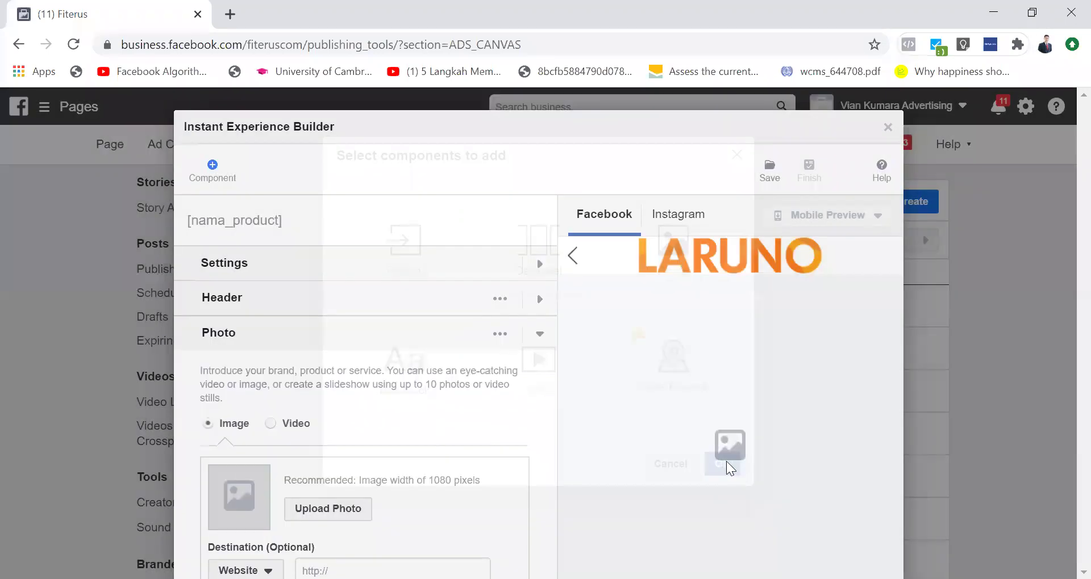
# Step: Upload logo-fav-linkedin.jpg as the Photo component's image
pyautogui.click(318, 513)
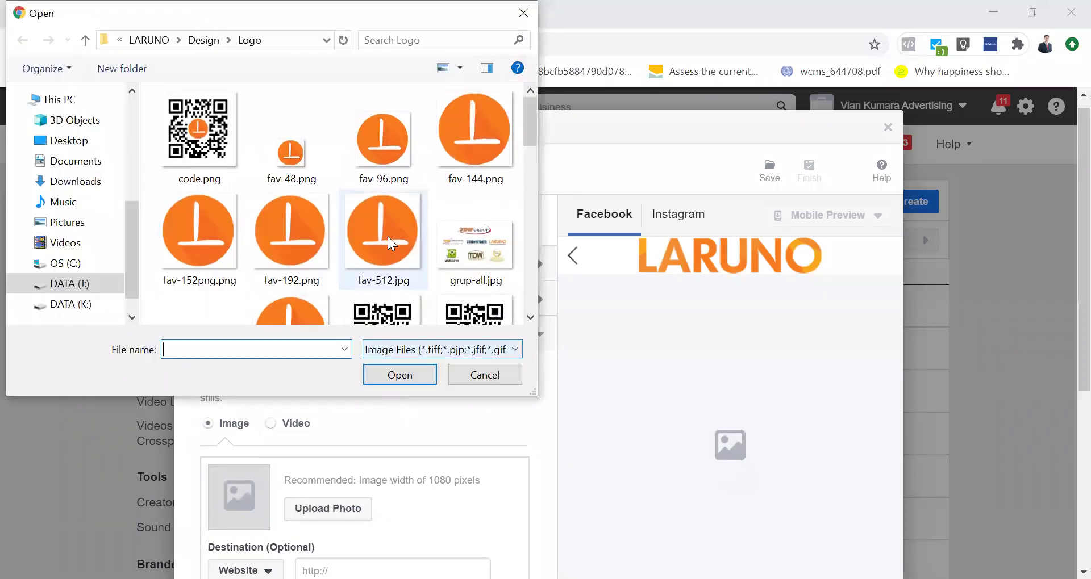
pyautogui.scroll(-5, 446, 243)
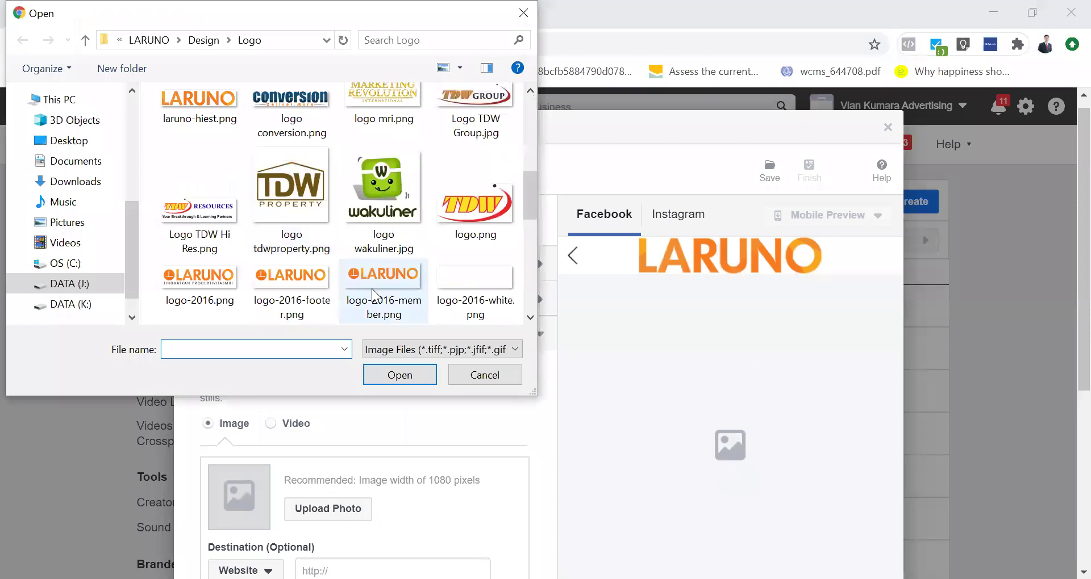
pyautogui.scroll(-3, 372, 289)
pyautogui.click(202, 258)
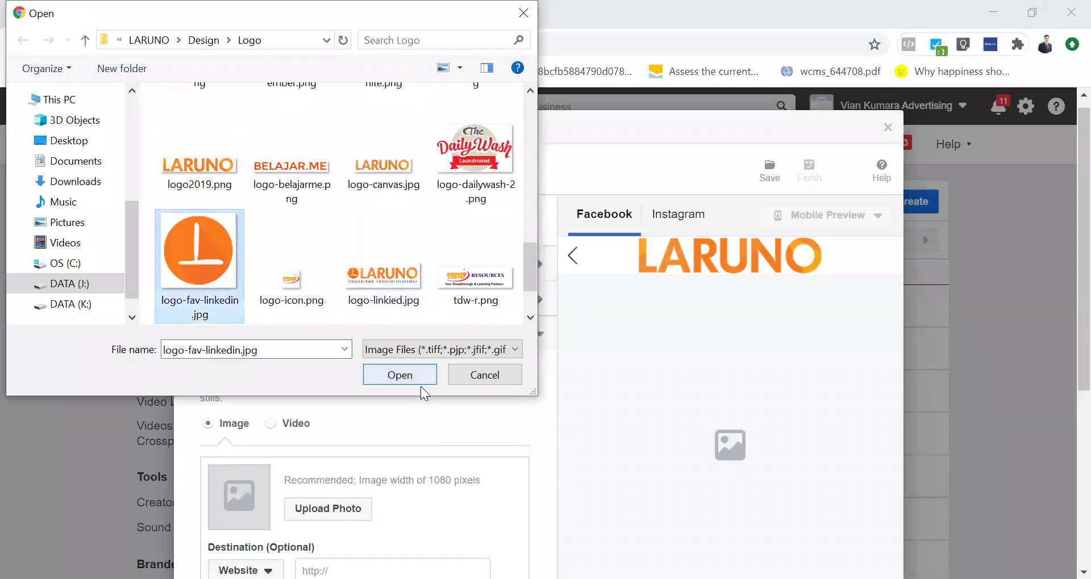
pyautogui.click(400, 375)
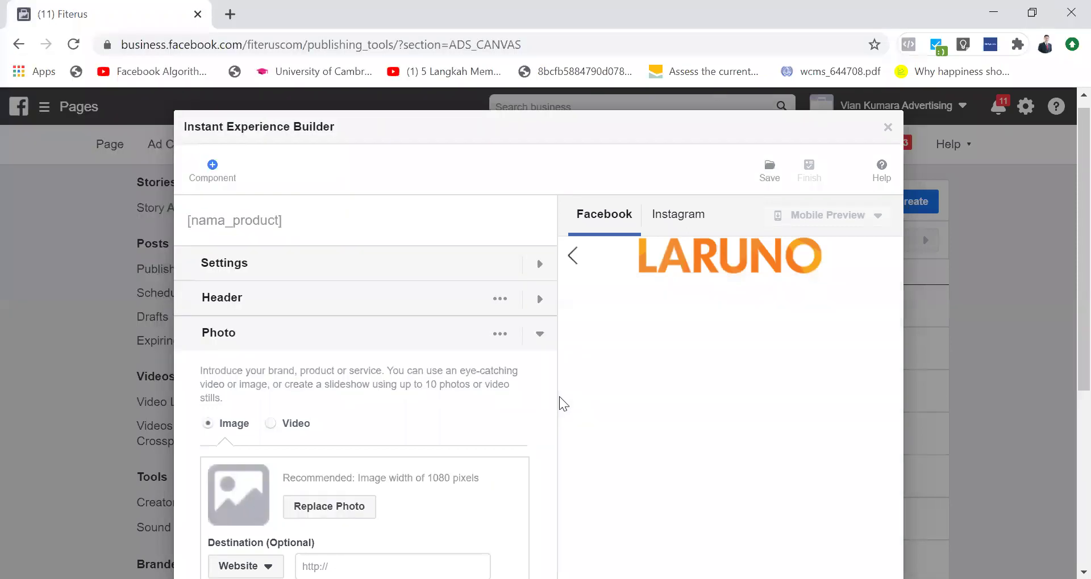
pyautogui.scroll(-3, 559, 397)
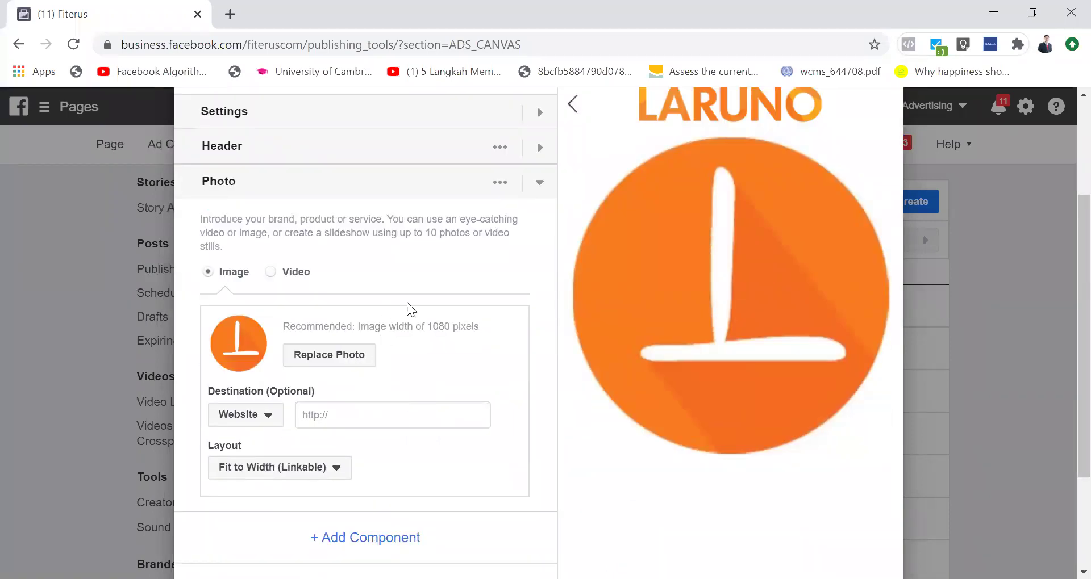
# Step: Delete the filled Photo component and add new empty Photo and Video components
pyautogui.click(539, 183)
pyautogui.click(538, 183)
pyautogui.click(501, 183)
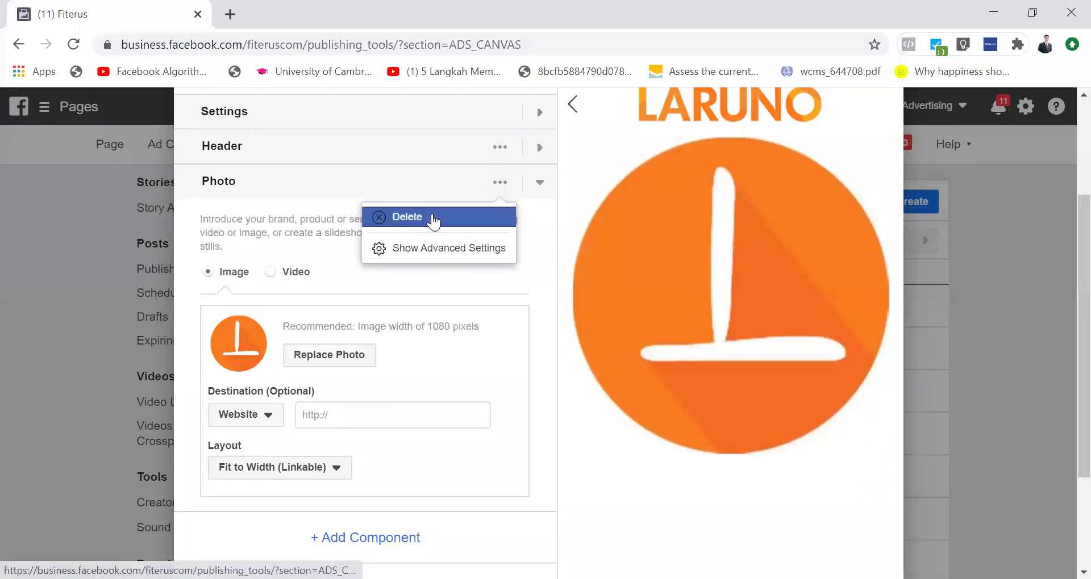
pyautogui.click(433, 222)
pyautogui.click(392, 190)
pyautogui.click(645, 282)
pyautogui.click(525, 372)
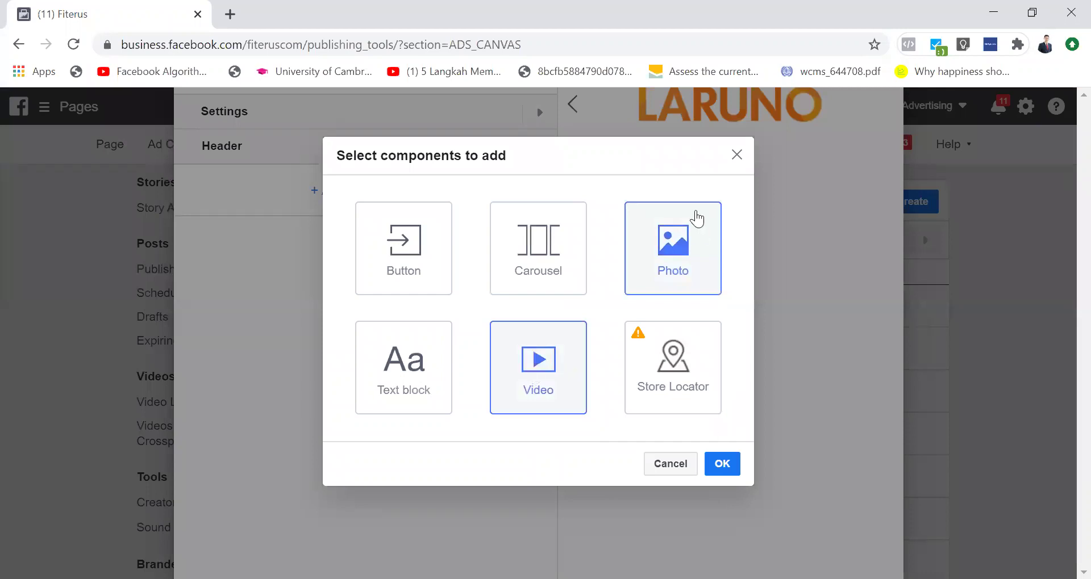
pyautogui.click(723, 466)
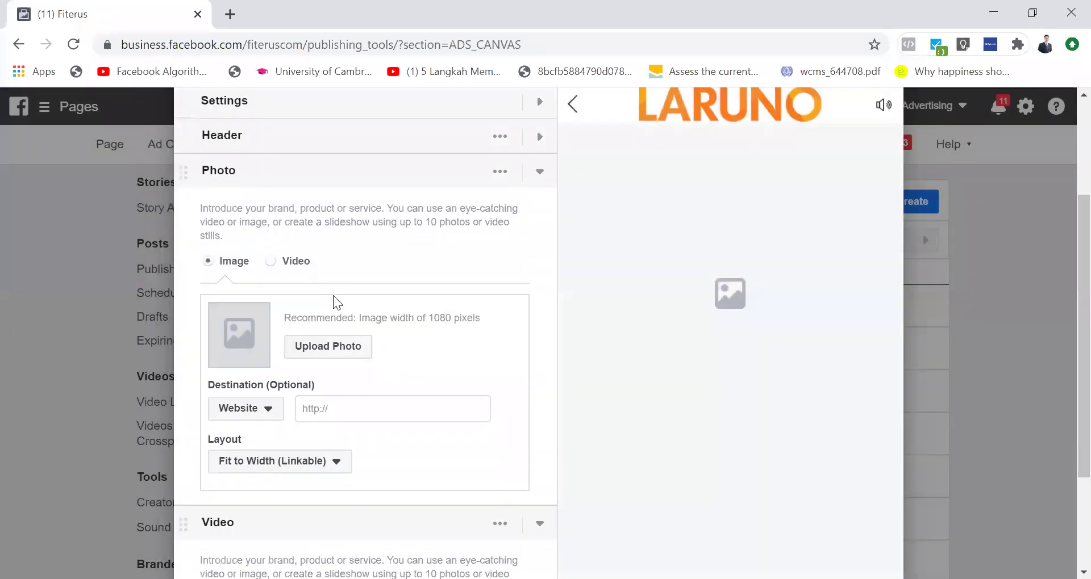
# Step: Move the Video component above Photo, leaving it with no video uploaded
pyautogui.click(537, 177)
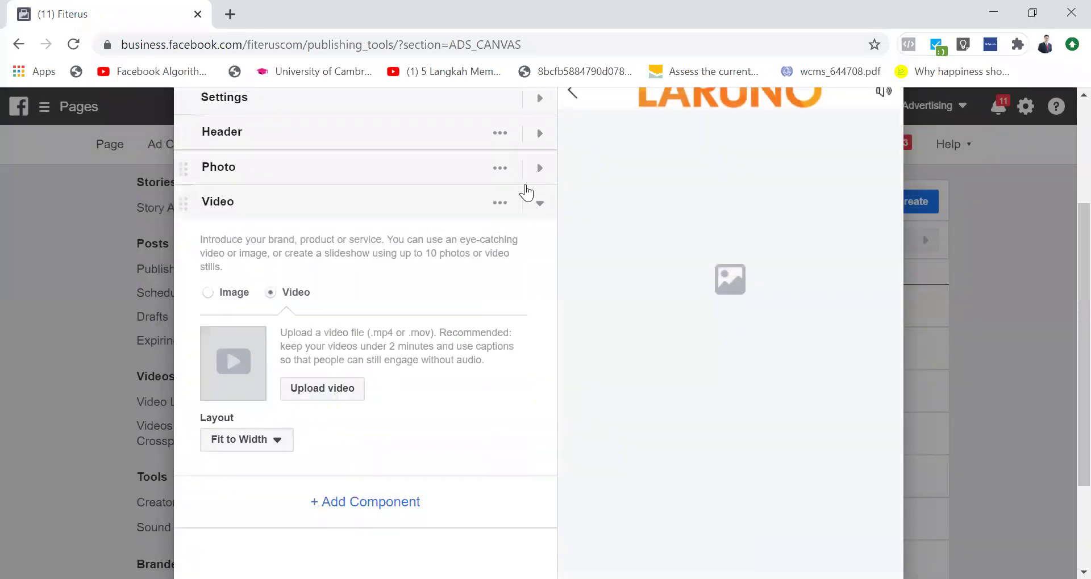
pyautogui.moveTo(181, 199); pyautogui.dragTo(209, 421)
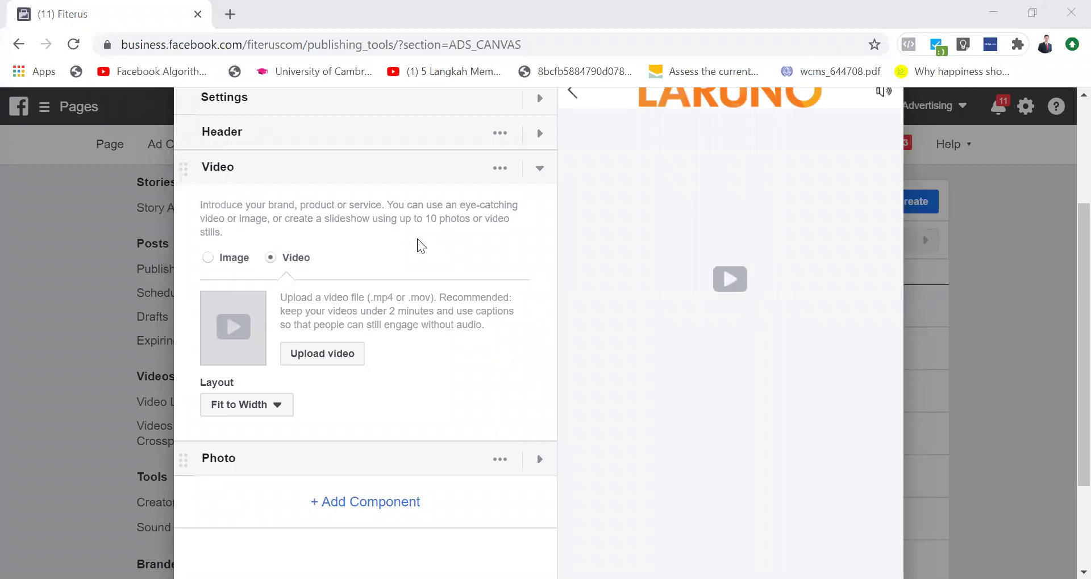
pyautogui.scroll(2, 419, 250)
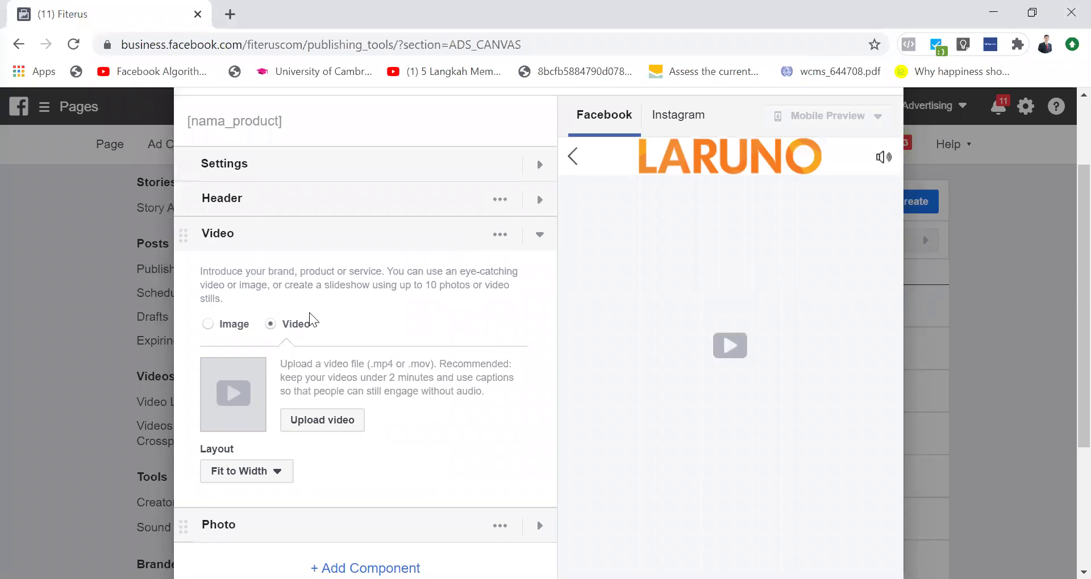
pyautogui.scroll(-1, 312, 326)
pyautogui.click(335, 339)
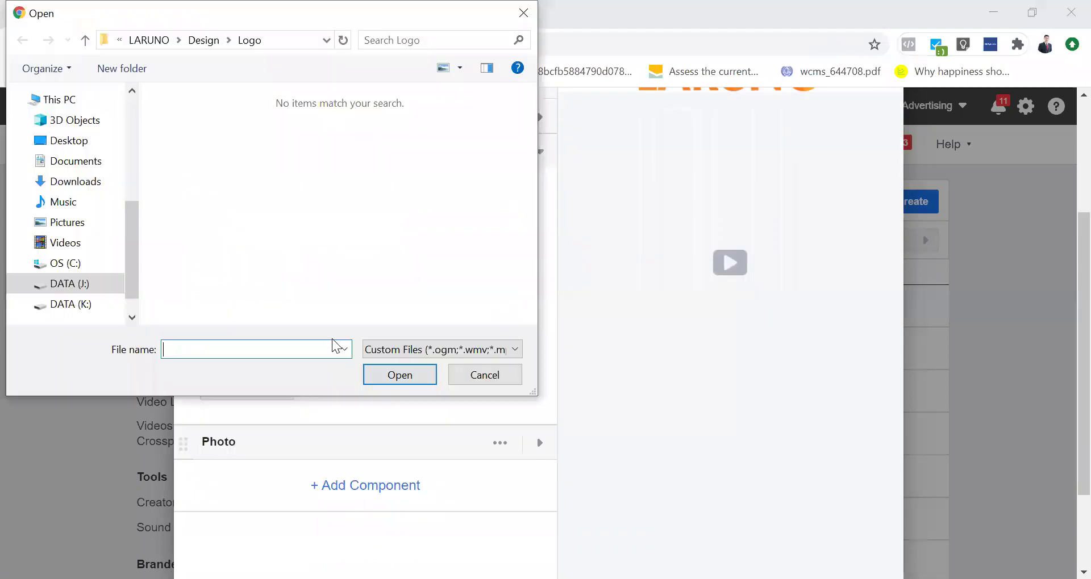
pyautogui.click(500, 378)
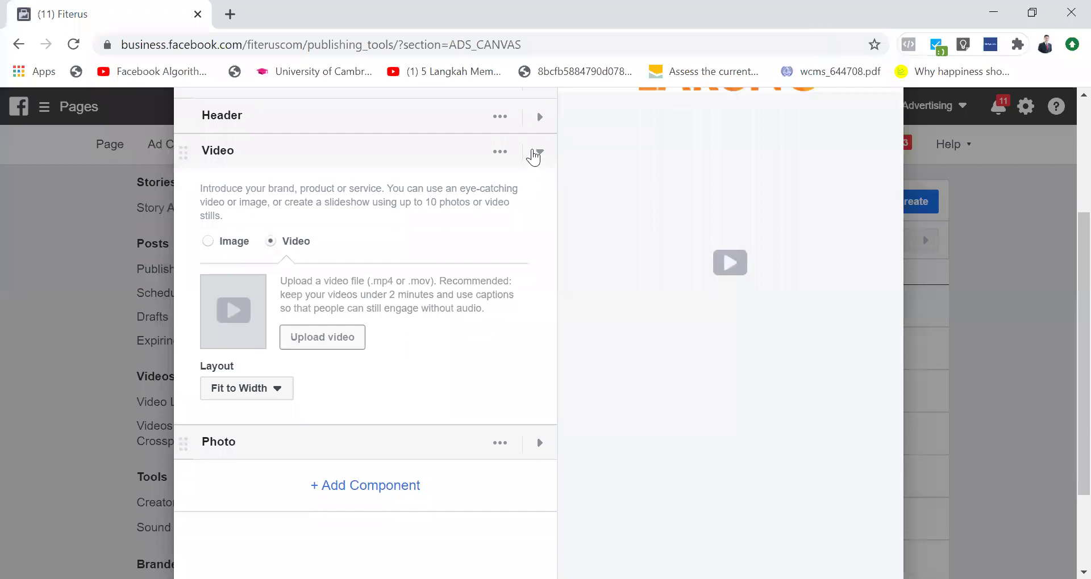
pyautogui.click(540, 151)
# Step: Add a Text block component and then a Carousel component
pyautogui.click(414, 235)
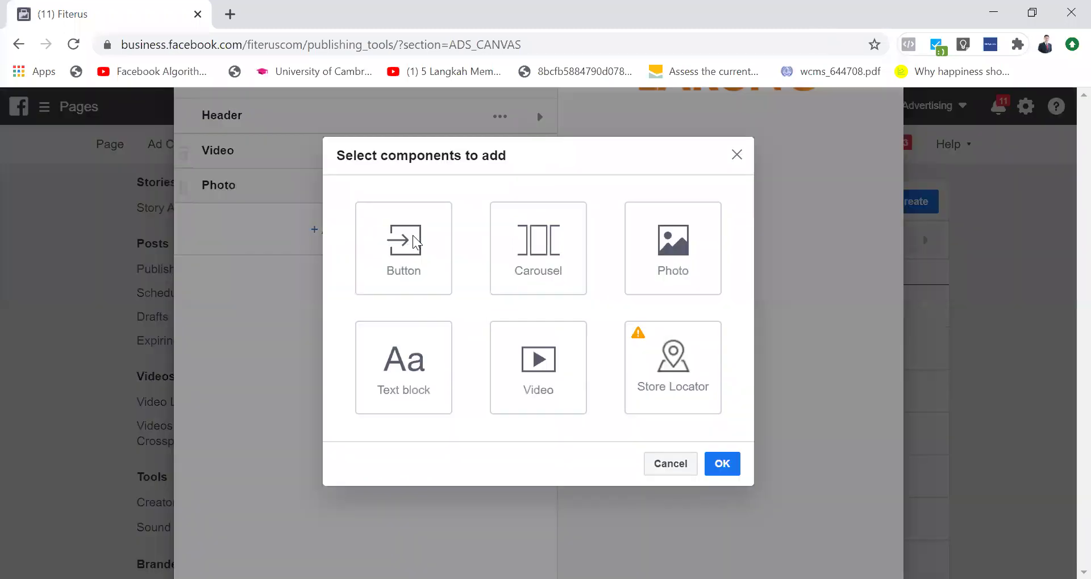
pyautogui.click(421, 348)
pyautogui.click(727, 469)
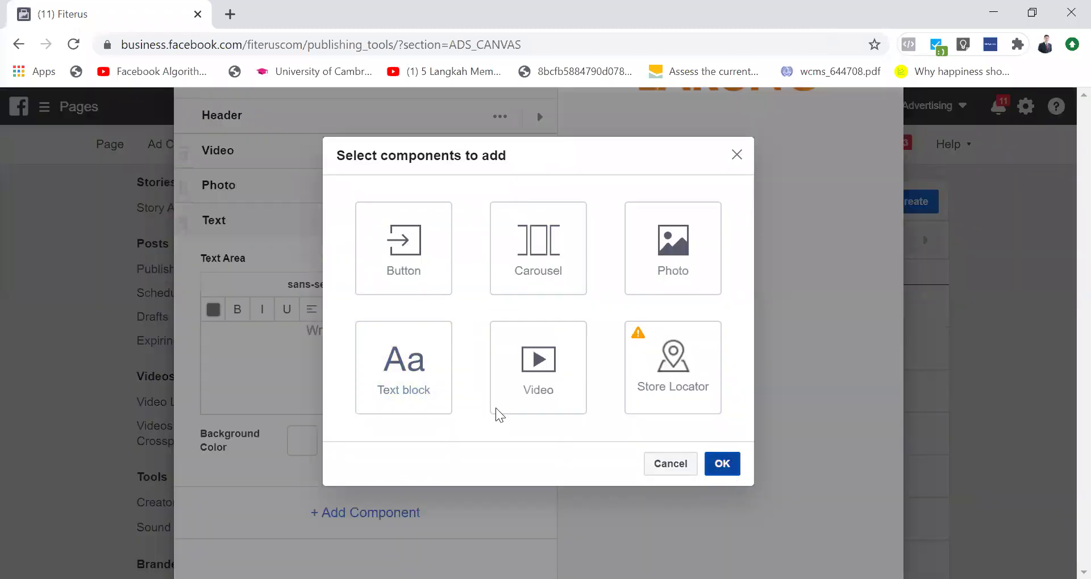
pyautogui.click(347, 525)
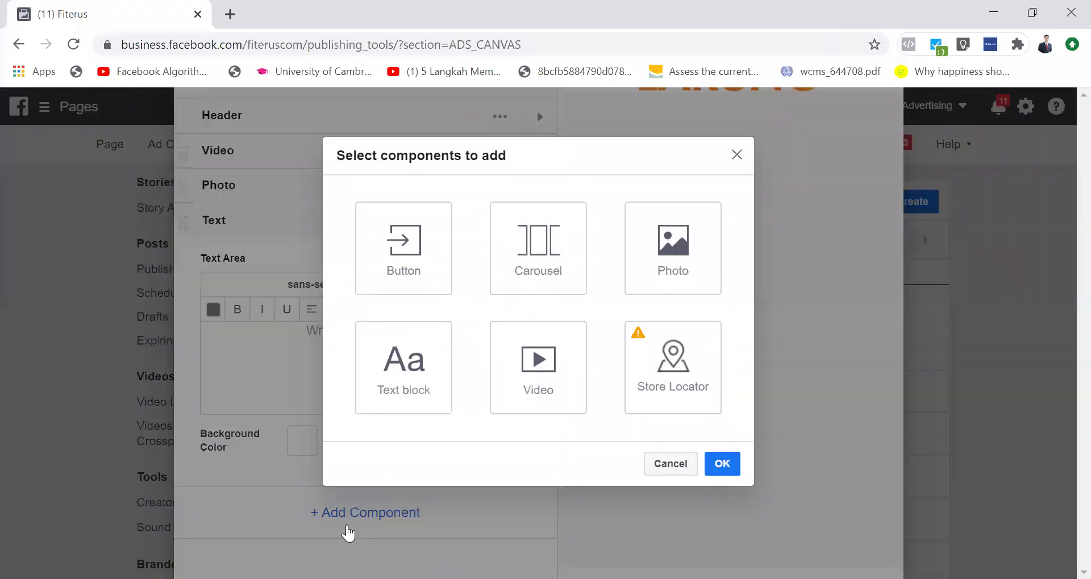
pyautogui.click(537, 278)
pyautogui.click(722, 463)
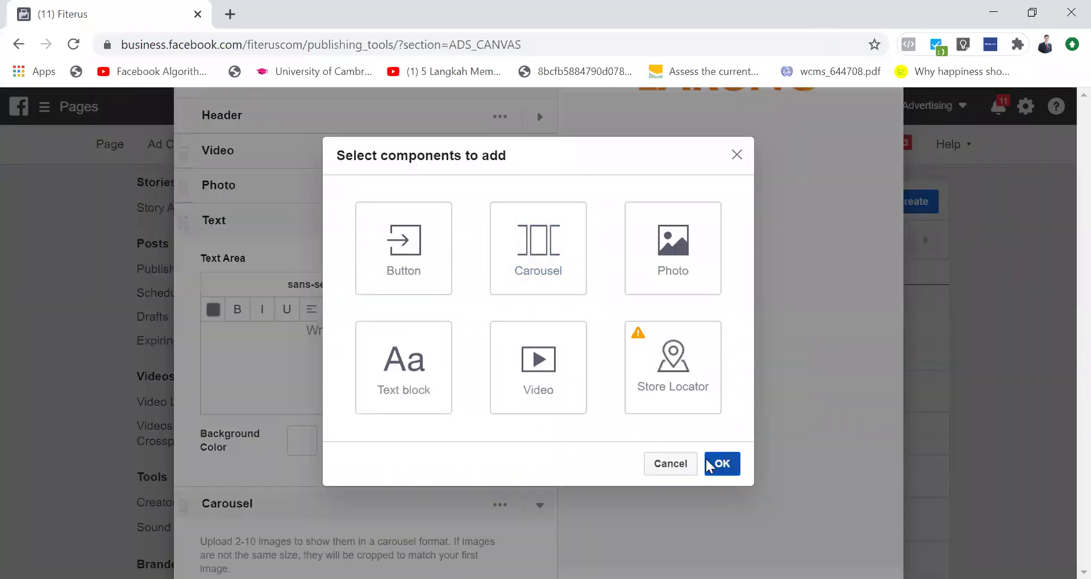
# Step: Add a Button component after the Carousel
pyautogui.scroll(-3, 439, 426)
pyautogui.scroll(-2, 441, 425)
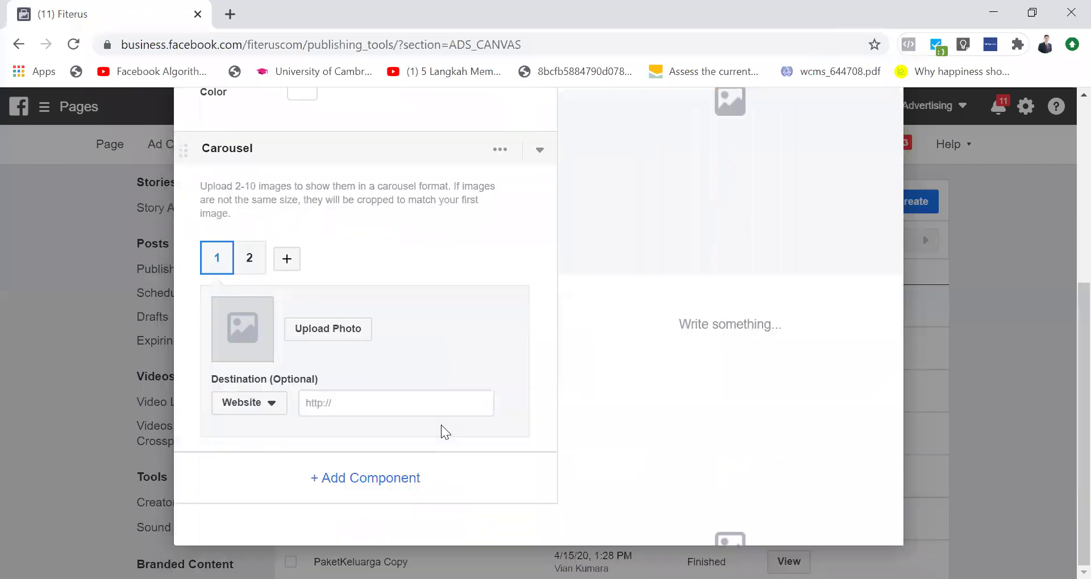
pyautogui.click(375, 490)
pyautogui.click(414, 254)
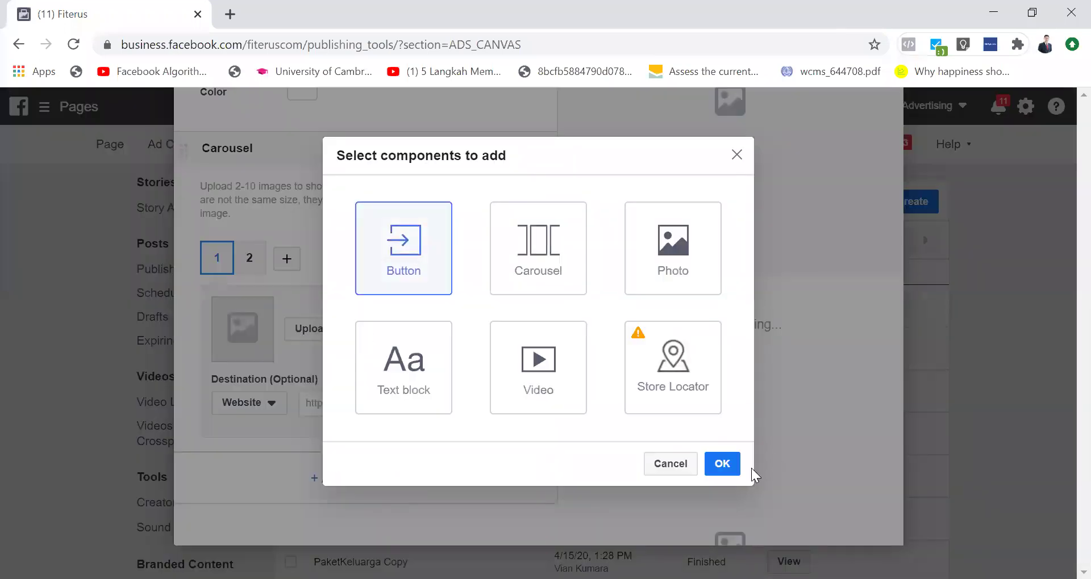
pyautogui.click(717, 465)
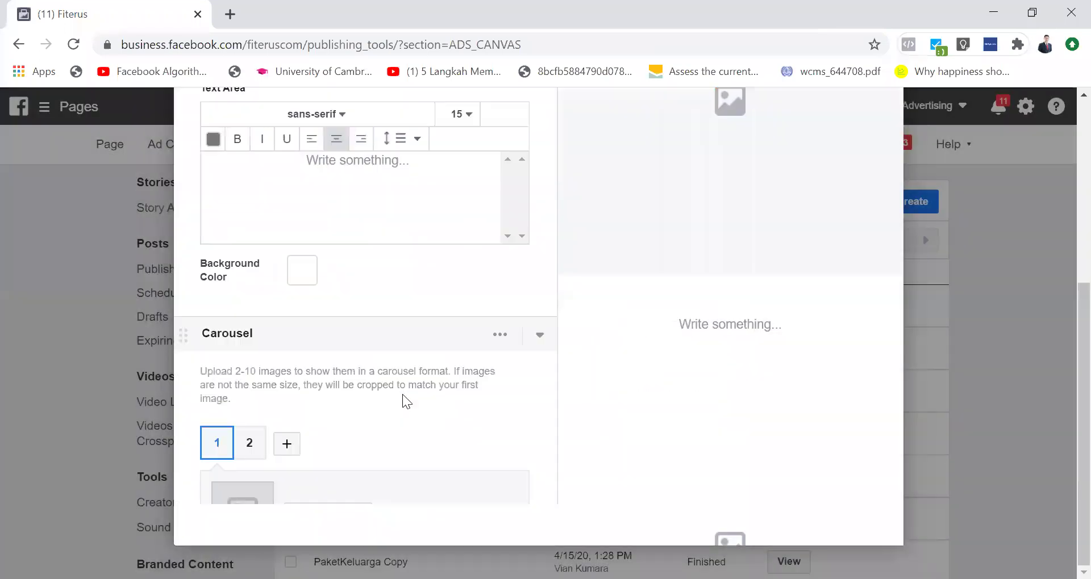
# Step: Collapse the Text and Carousel settings, keeping the Button settings open
pyautogui.scroll(1, 402, 395)
pyautogui.scroll(5, 402, 395)
pyautogui.click(539, 416)
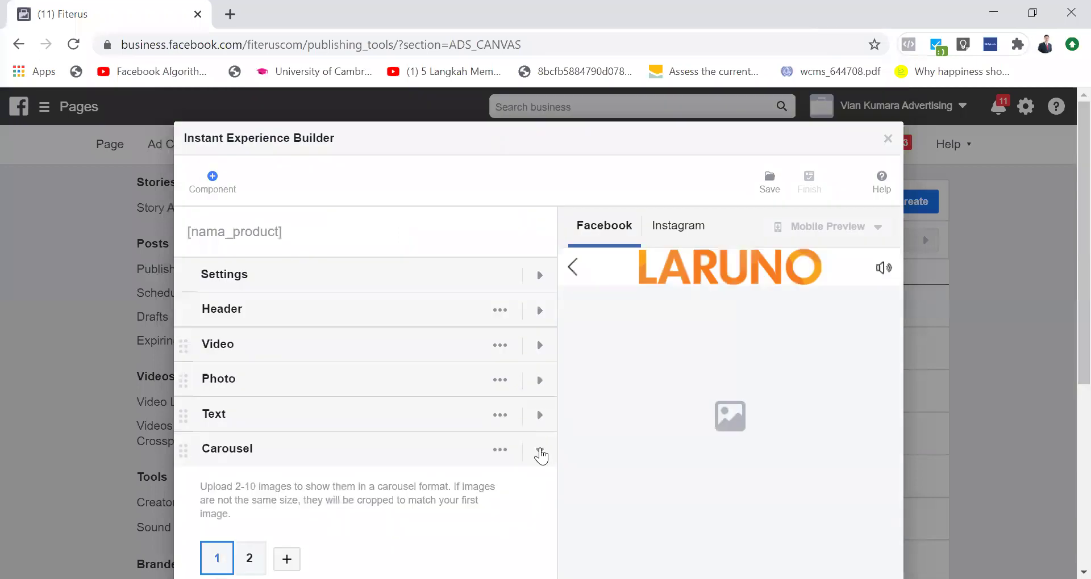
pyautogui.click(540, 453)
pyautogui.click(534, 488)
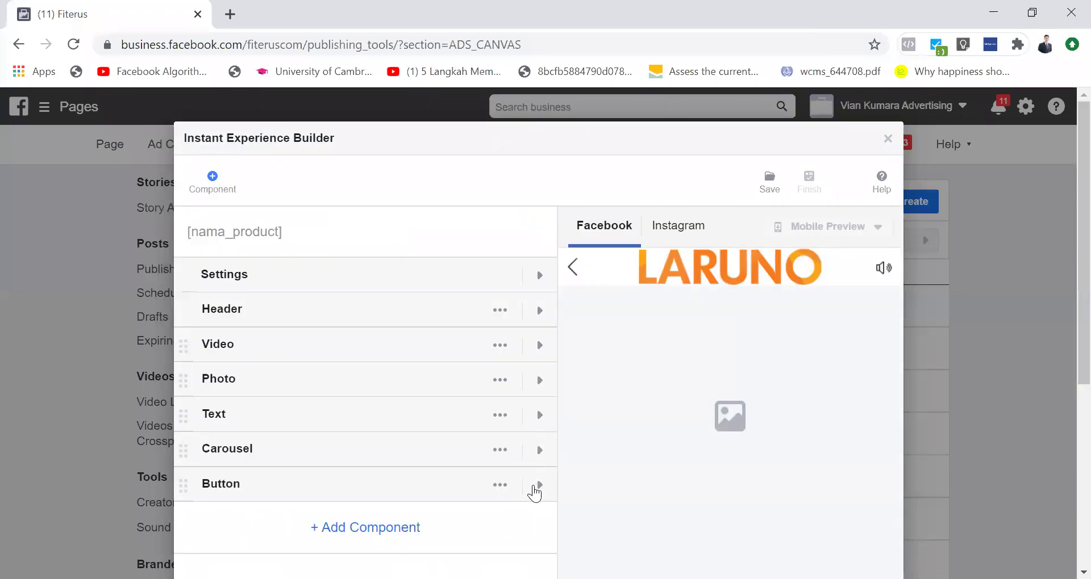
pyautogui.click(534, 489)
# Step: Tick 'Fix button to the bottom of the view' in the Button component's settings
pyautogui.scroll(-5, 681, 433)
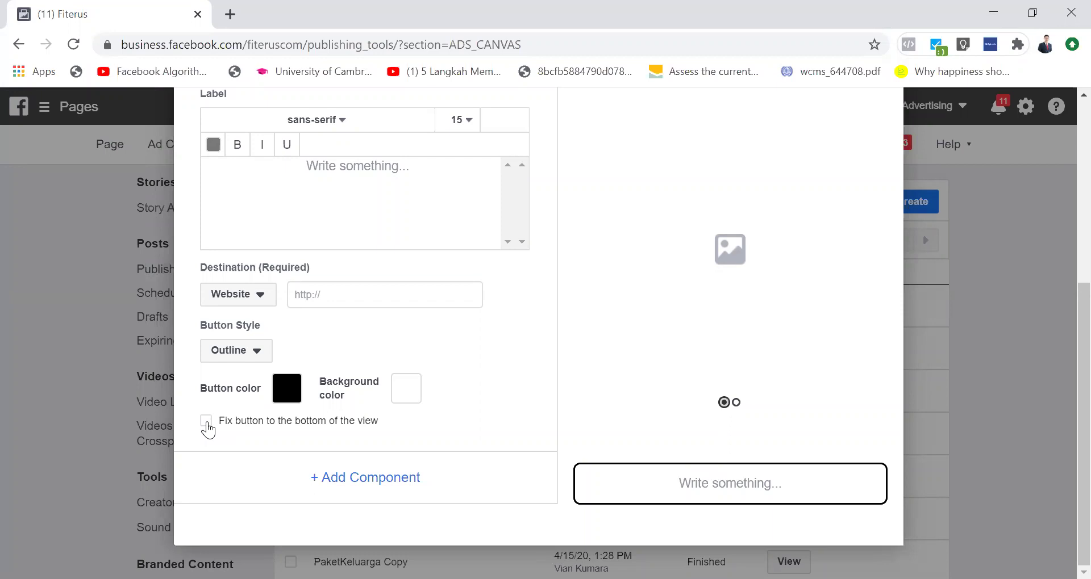
pyautogui.click(206, 423)
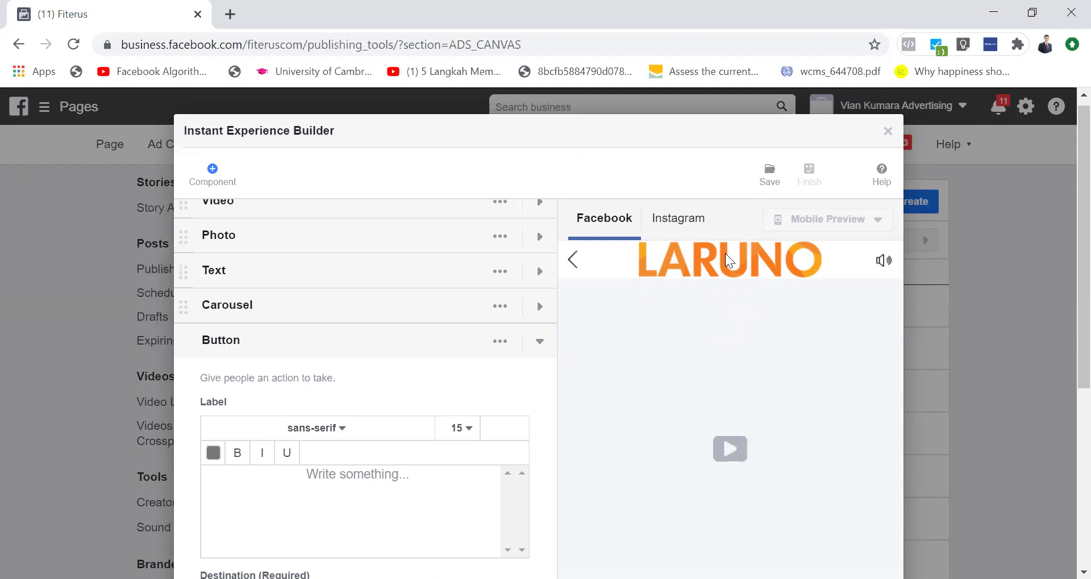
pyautogui.scroll(-5, 704, 425)
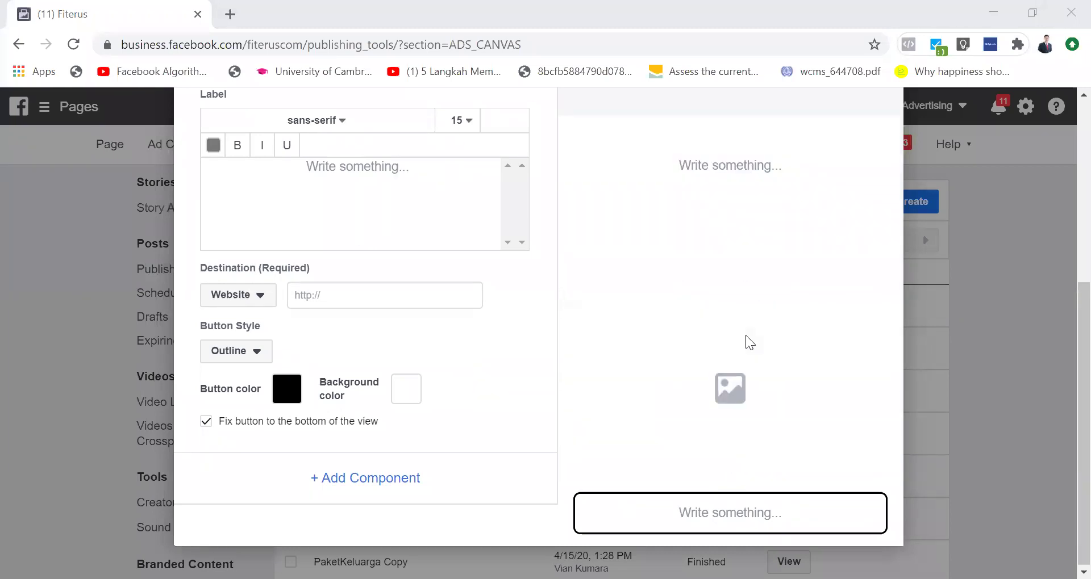
pyautogui.scroll(-1, 746, 336)
pyautogui.click(206, 421)
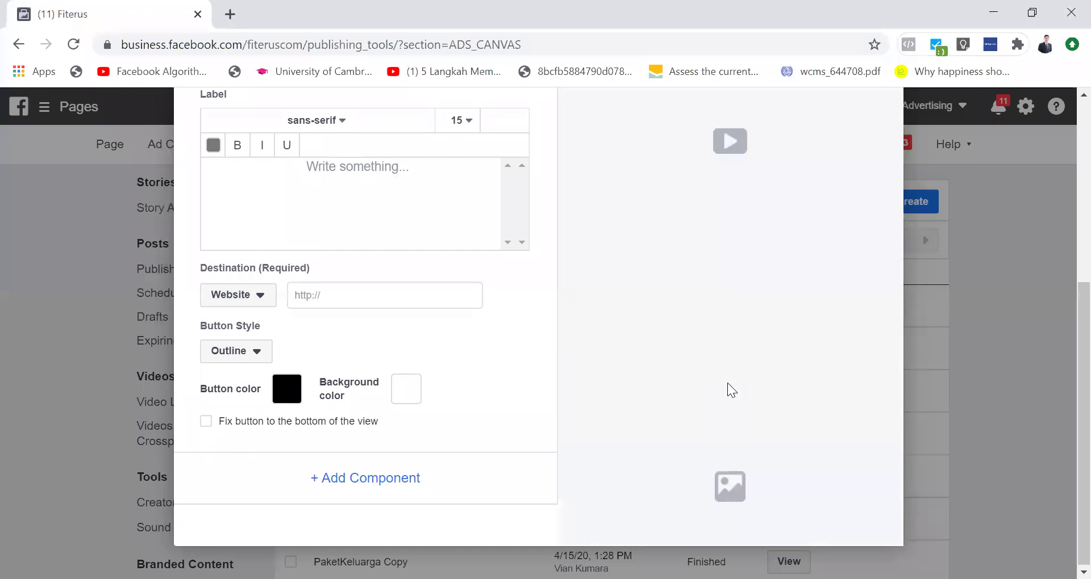
pyautogui.scroll(5, 727, 383)
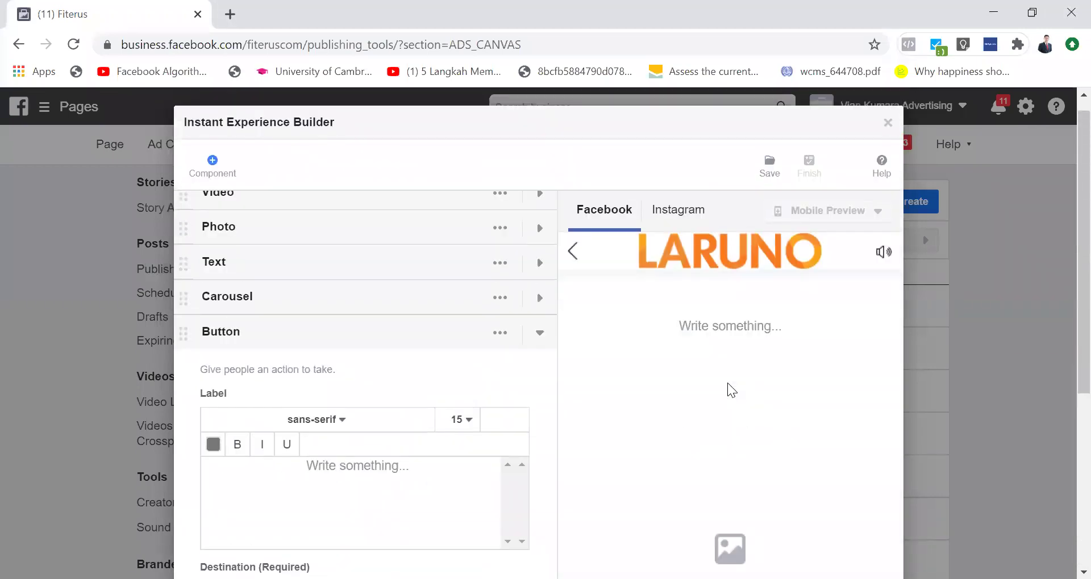
pyautogui.scroll(-5, 727, 383)
pyautogui.click(207, 423)
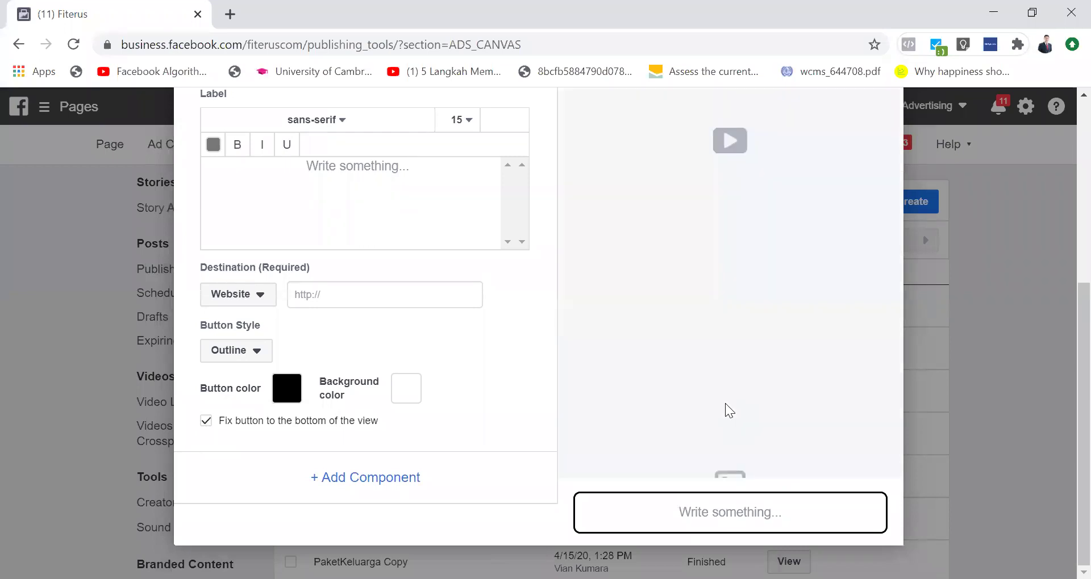
pyautogui.scroll(2, 725, 403)
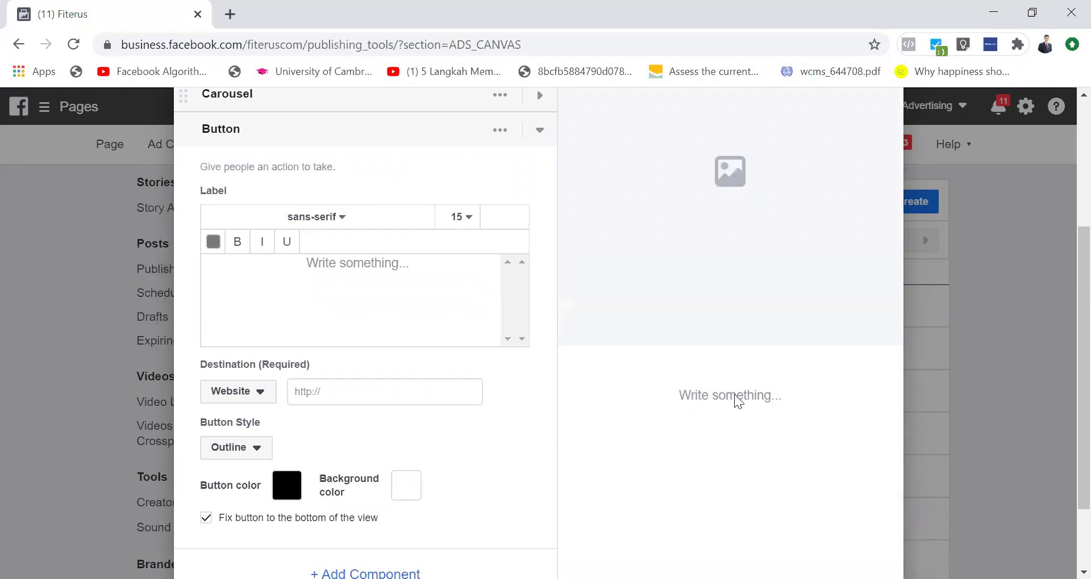
pyautogui.scroll(-2, 736, 397)
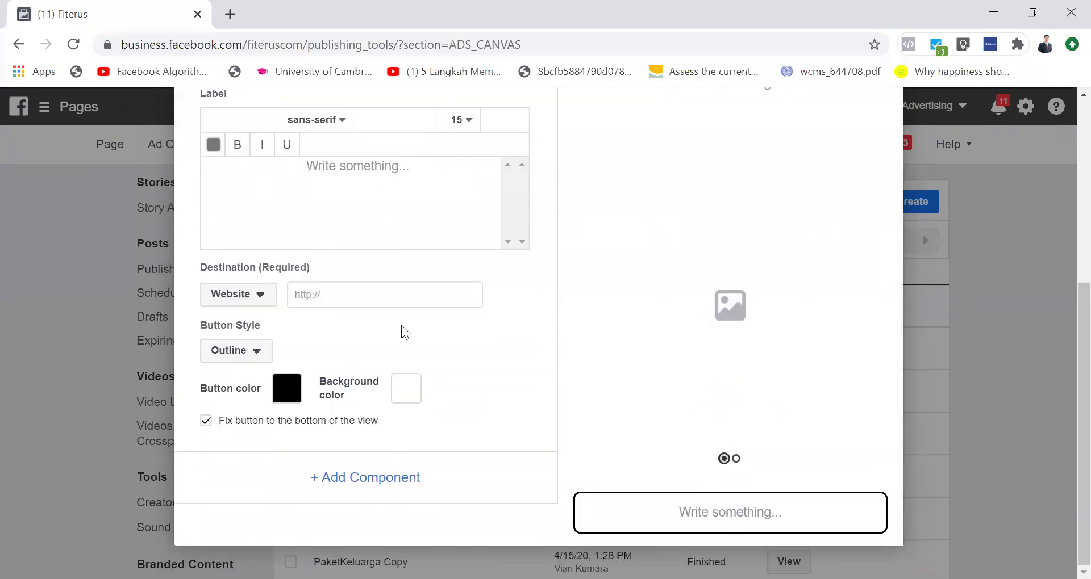
pyautogui.scroll(2, 392, 304)
# Step: Enter 'BELI SEKARANG' as the button label, replacing the initial 'Klik' text
pyautogui.click(378, 301)
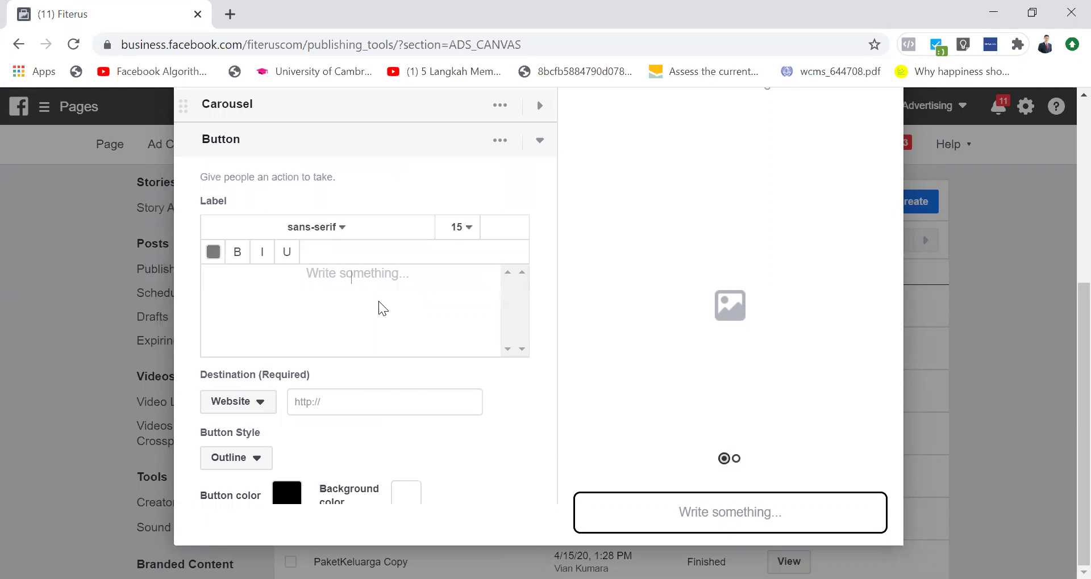
pyautogui.write('Klik')
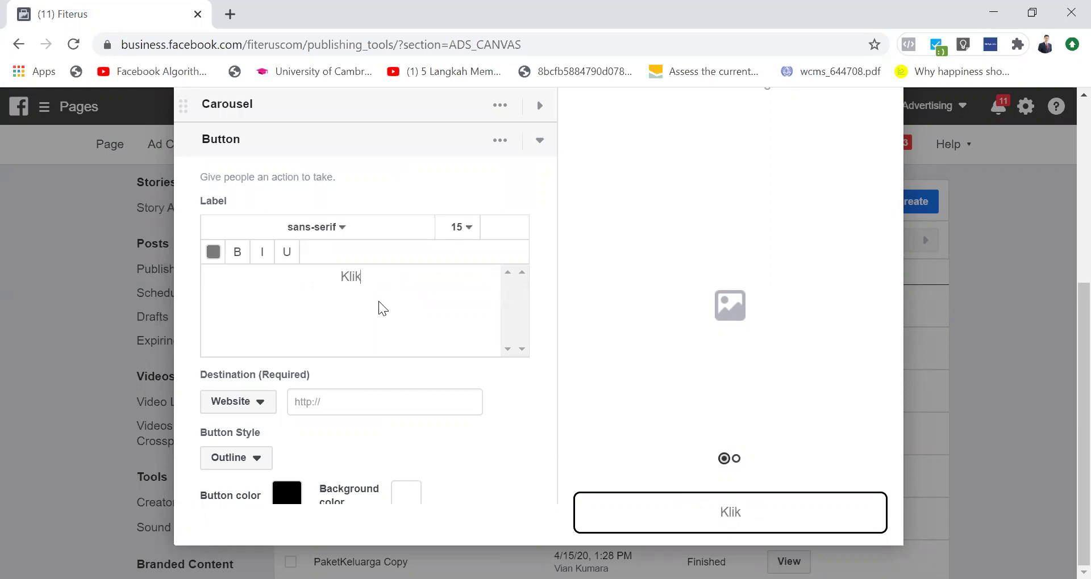
pyautogui.press('BackSpace')
pyautogui.press('BackSpace')
pyautogui.press('BackSpace')
pyautogui.press('BackSpace')
pyautogui.write('Bel')
pyautogui.press('BackSpace')
pyautogui.press('BackSpace')
pyautogui.write('ELI SEKARANG')
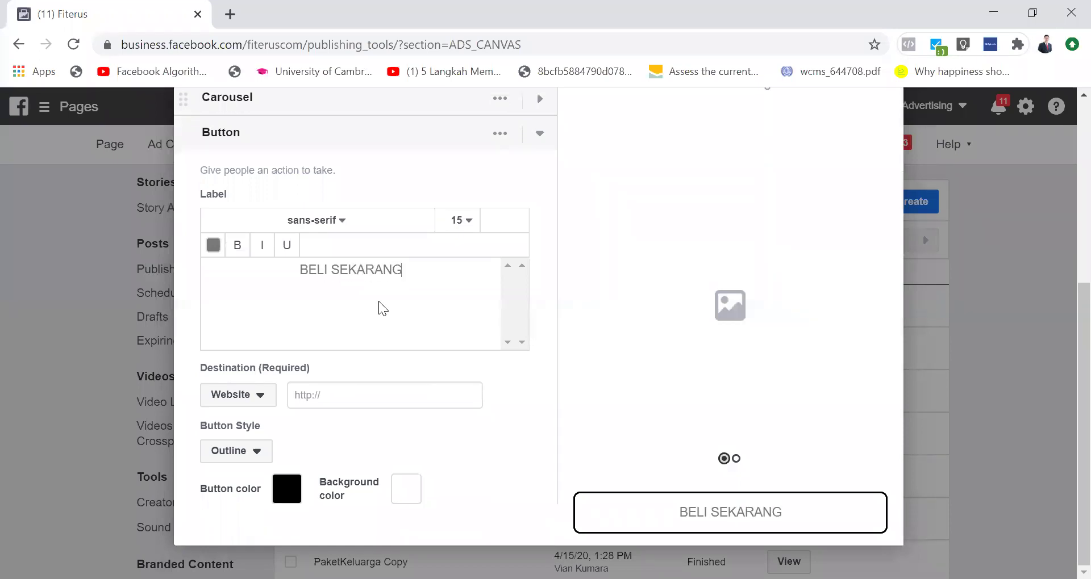
pyautogui.scroll(-2, 379, 302)
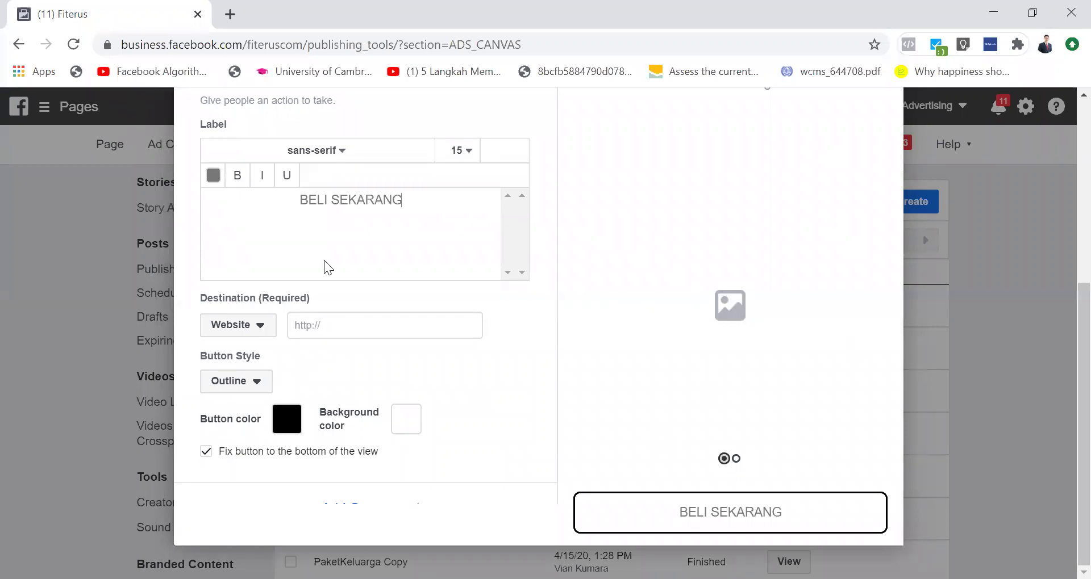
# Step: Make the button a solid fill with pure red ff0000 colour
pyautogui.click(257, 383)
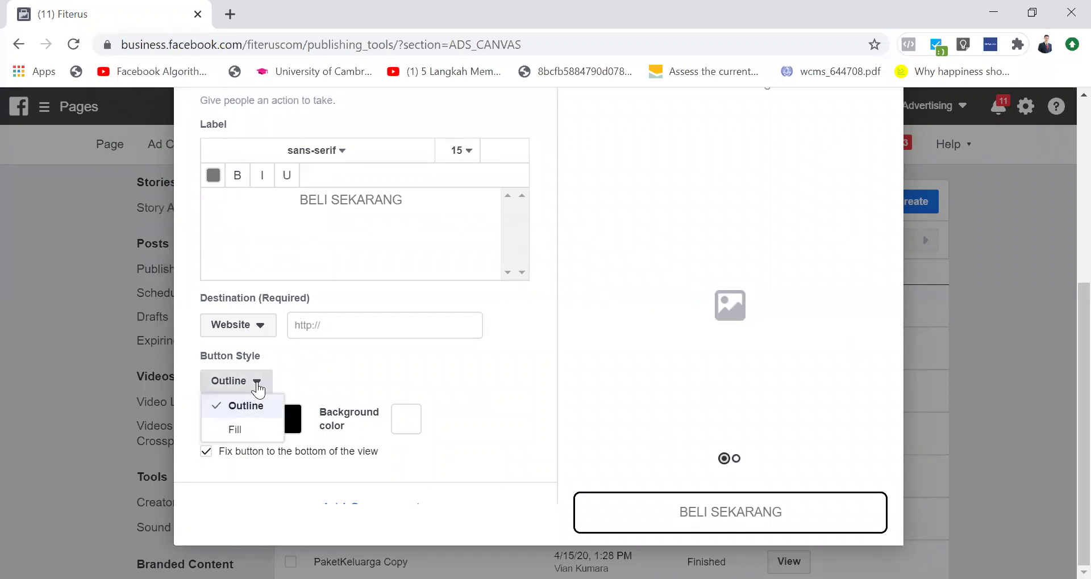
pyautogui.click(243, 406)
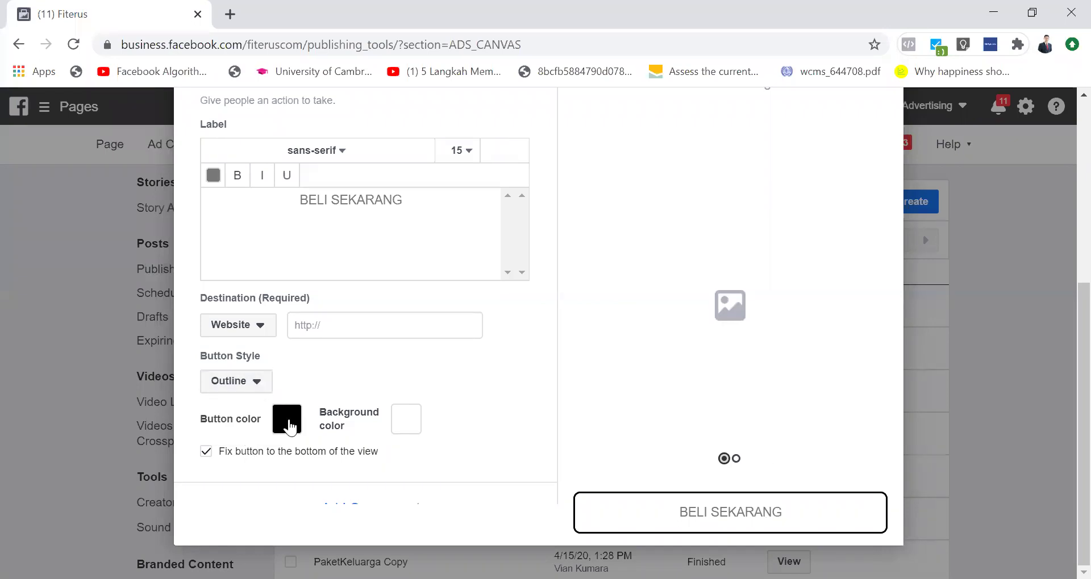
pyautogui.click(286, 419)
pyautogui.click(390, 262)
pyautogui.moveTo(390, 262); pyautogui.dragTo(537, 143)
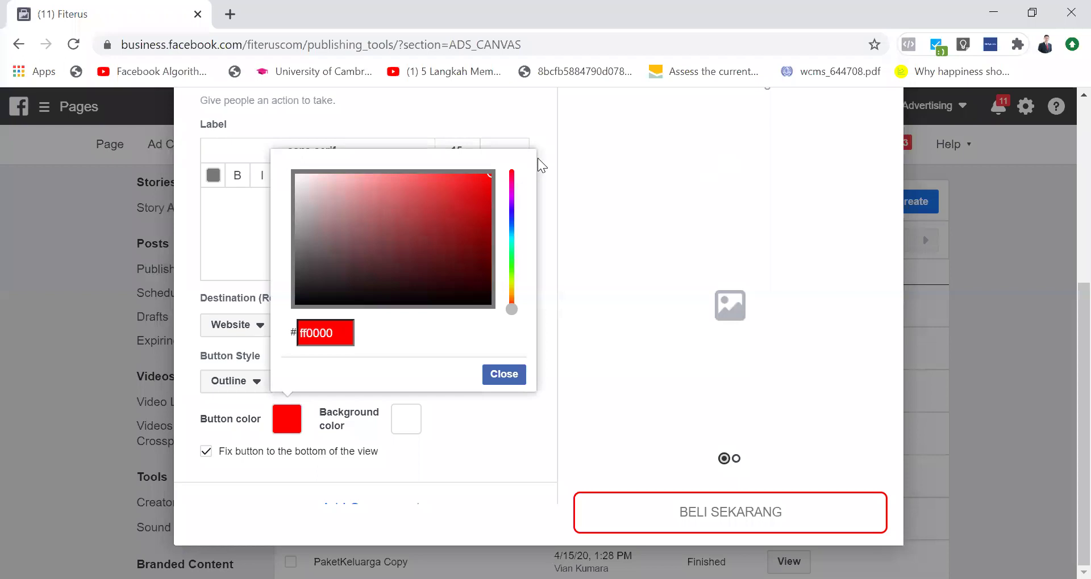
pyautogui.click(504, 373)
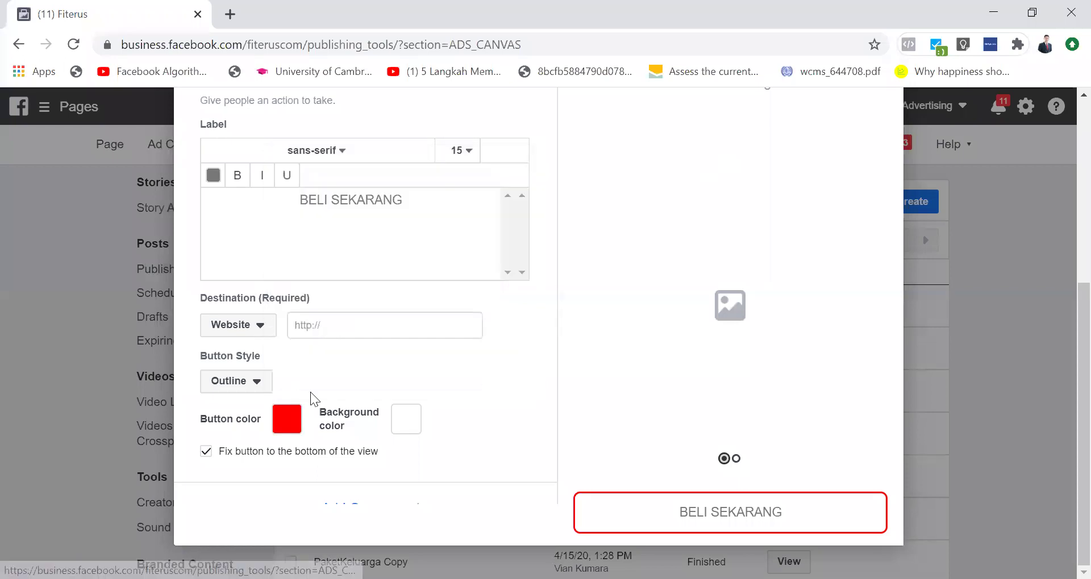
pyautogui.click(248, 391)
pyautogui.click(244, 432)
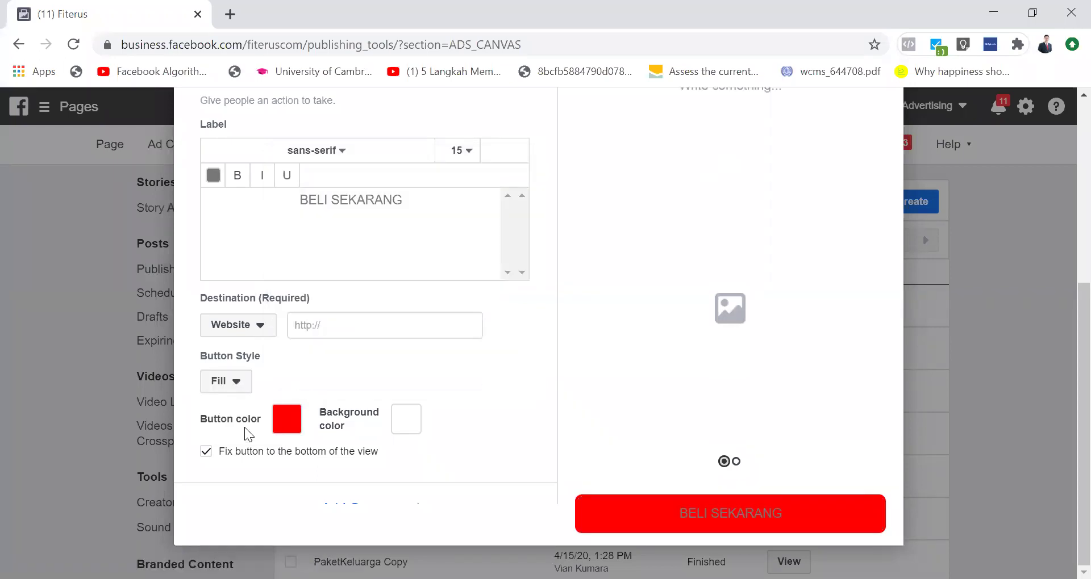
# Step: Try a darker background behind the button, then leave it white
pyautogui.click(403, 422)
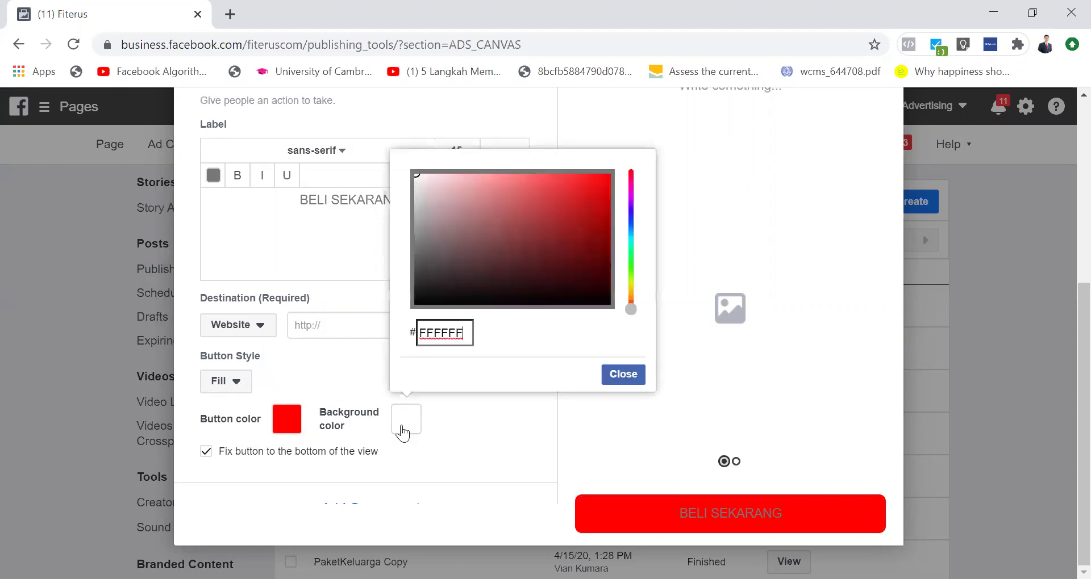
pyautogui.moveTo(430, 179)
pyautogui.mouseDown()
pyautogui.moveTo(441, 222)
pyautogui.moveTo(524, 314)
pyautogui.moveTo(446, 297)
pyautogui.moveTo(429, 255)
pyautogui.moveTo(599, 219)
pyautogui.moveTo(568, 275)
pyautogui.moveTo(547, 285)
pyautogui.mouseUp()
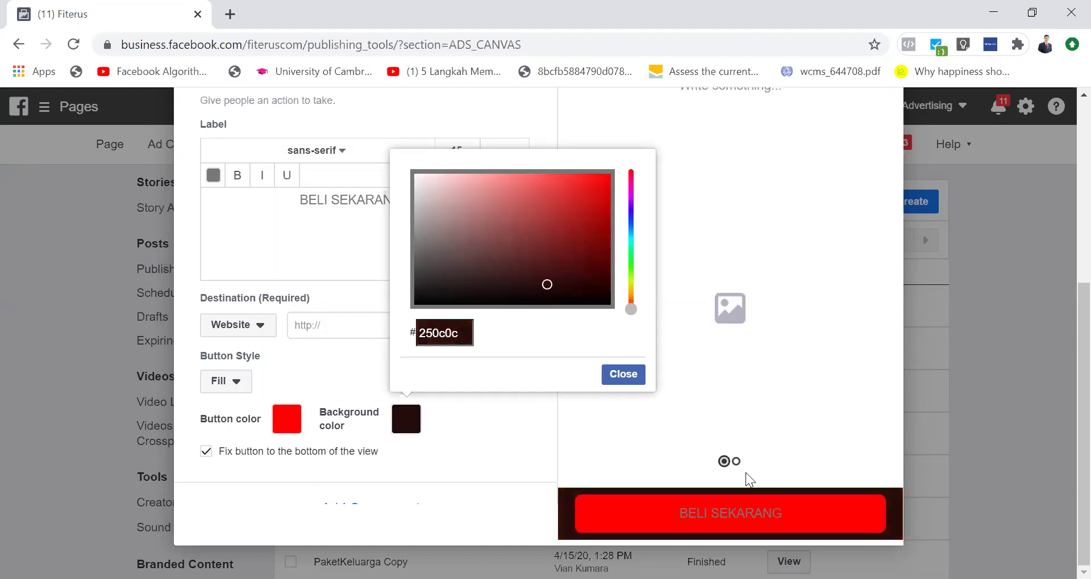
pyautogui.click(617, 376)
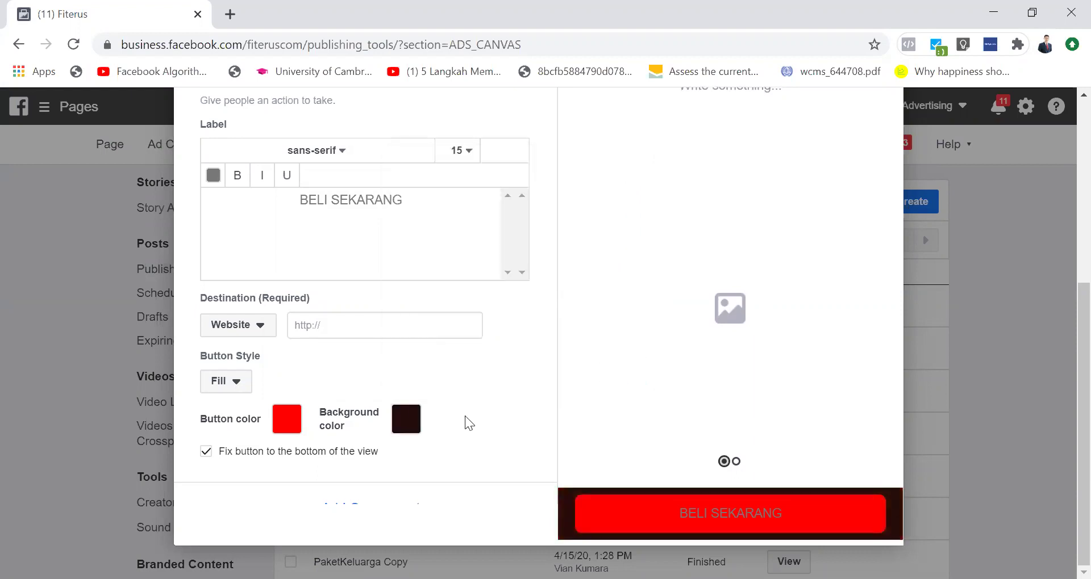
pyautogui.click(405, 419)
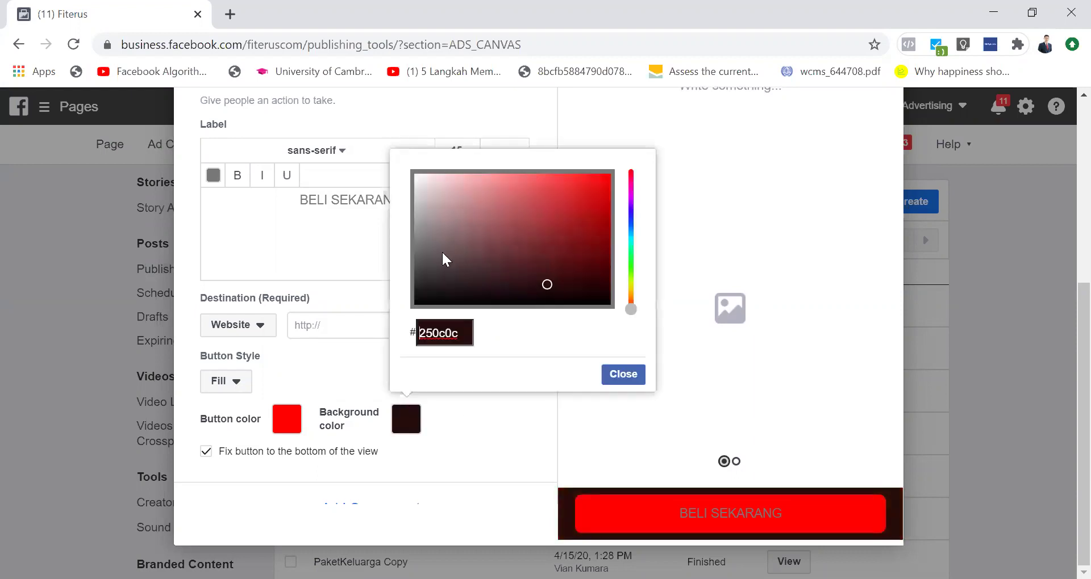
pyautogui.click(630, 380)
# Step: Set the BELI SEKARANG label text colour to white ffffff
pyautogui.tripleClick(371, 215)
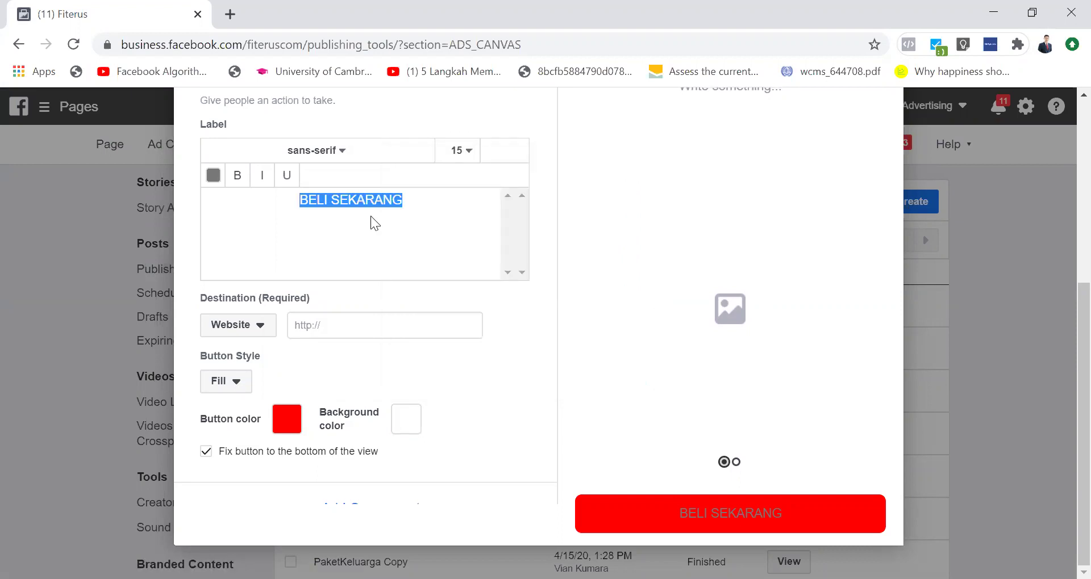
pyautogui.click(214, 176)
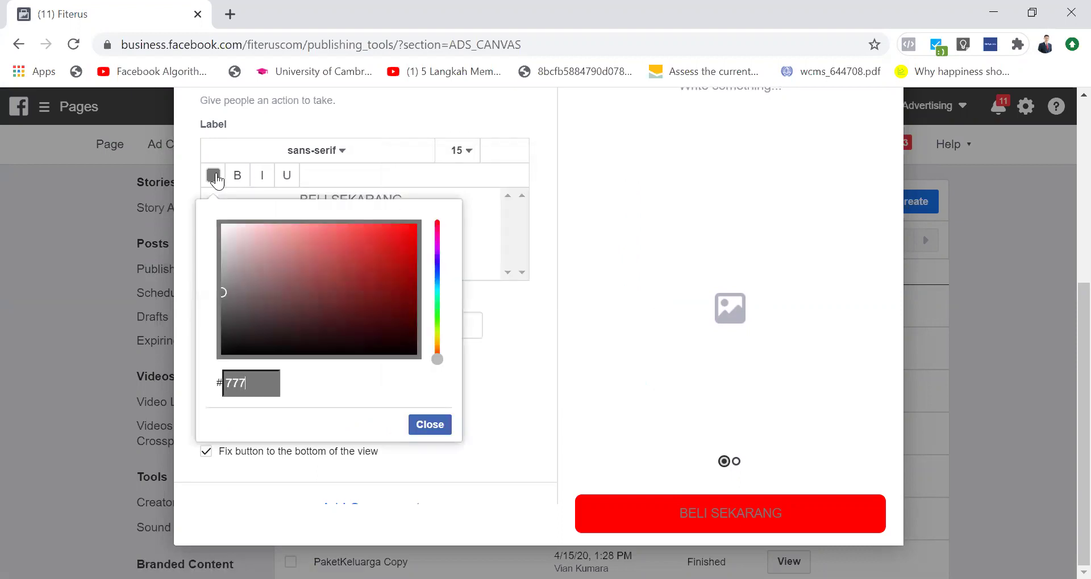
pyautogui.hotkey('ctrl', 'a')
pyautogui.write('ffffff')
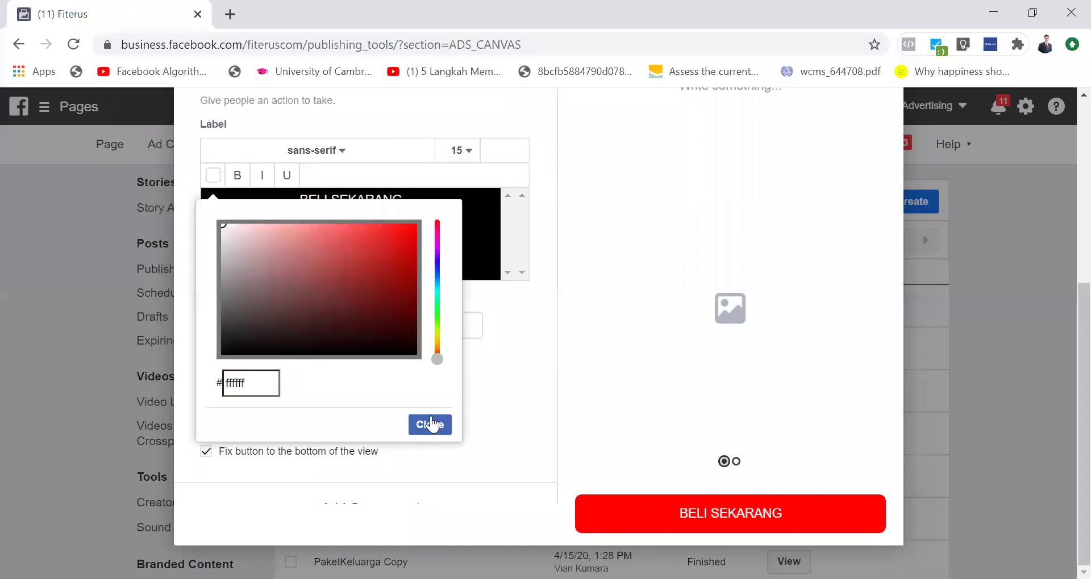
pyautogui.click(430, 424)
# Step: Make the BELI SEKARANG label bold and underlined at font size 20
pyautogui.tripleClick(349, 203)
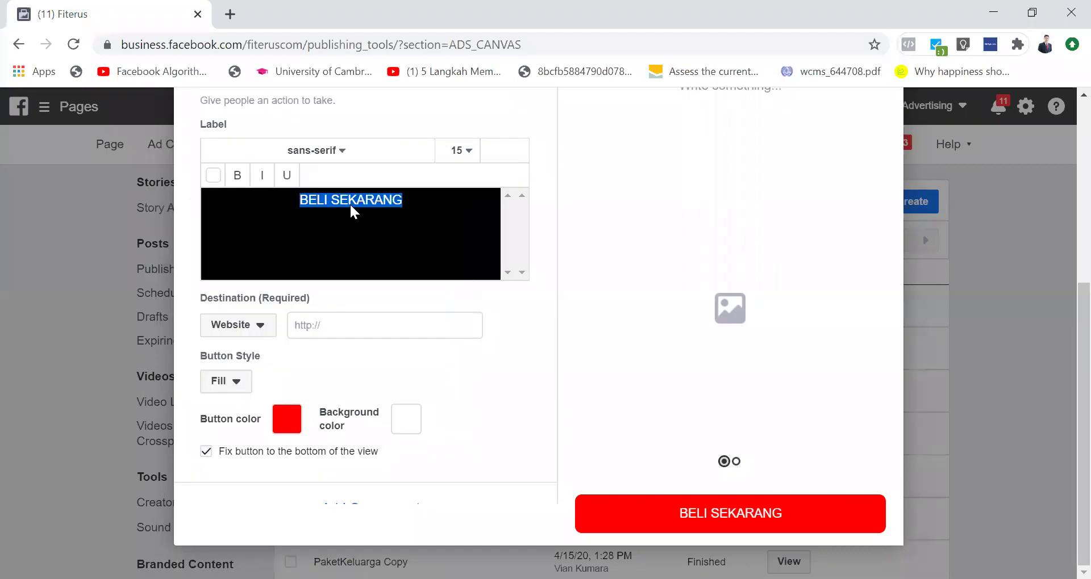
pyautogui.click(238, 175)
pyautogui.click(262, 175)
pyautogui.click(287, 175)
pyautogui.click(287, 175)
pyautogui.click(261, 175)
pyautogui.click(287, 175)
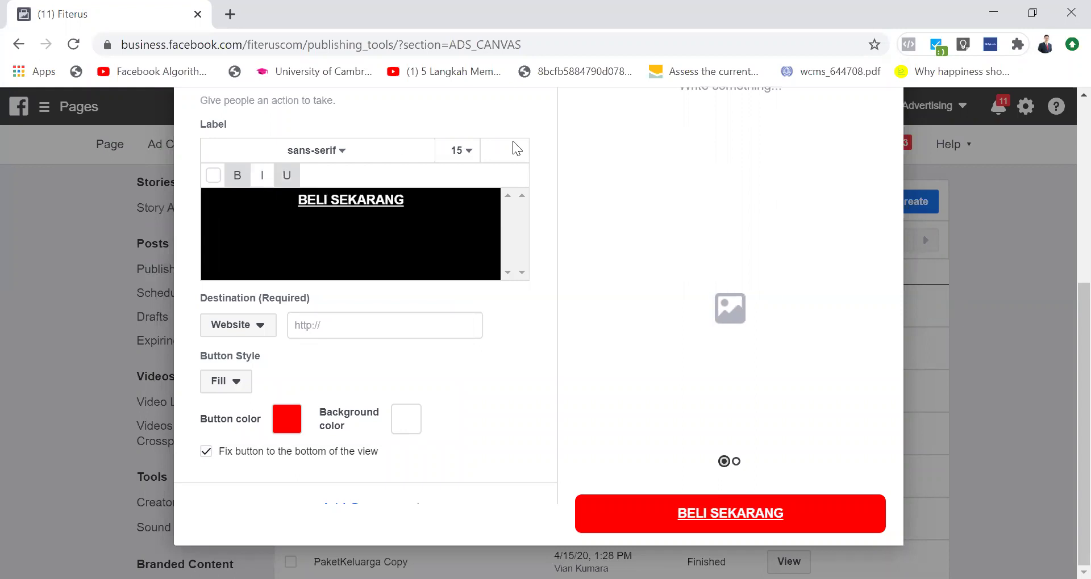
pyautogui.click(478, 147)
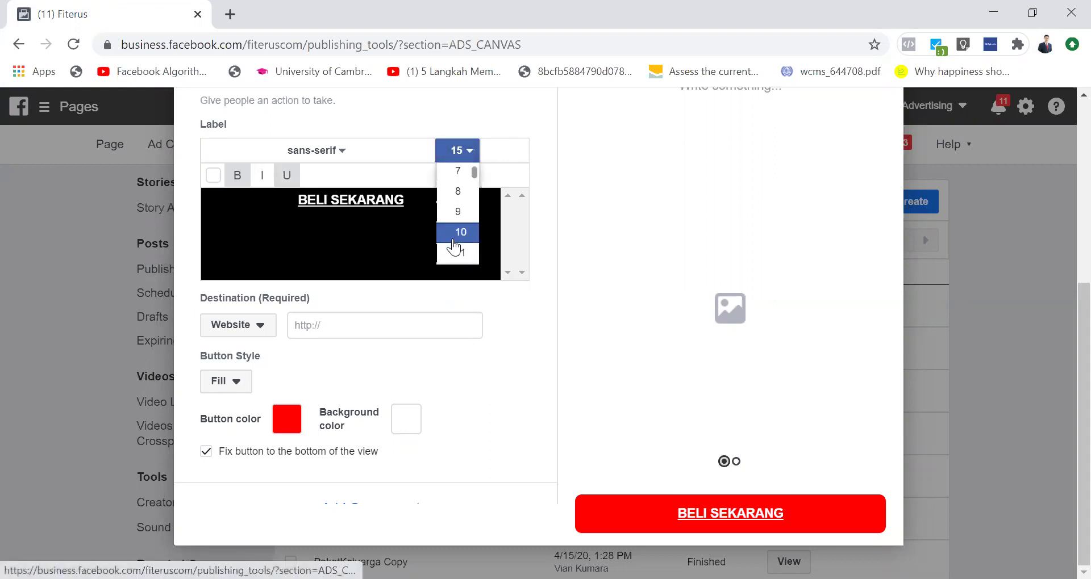
pyautogui.scroll(-3, 457, 250)
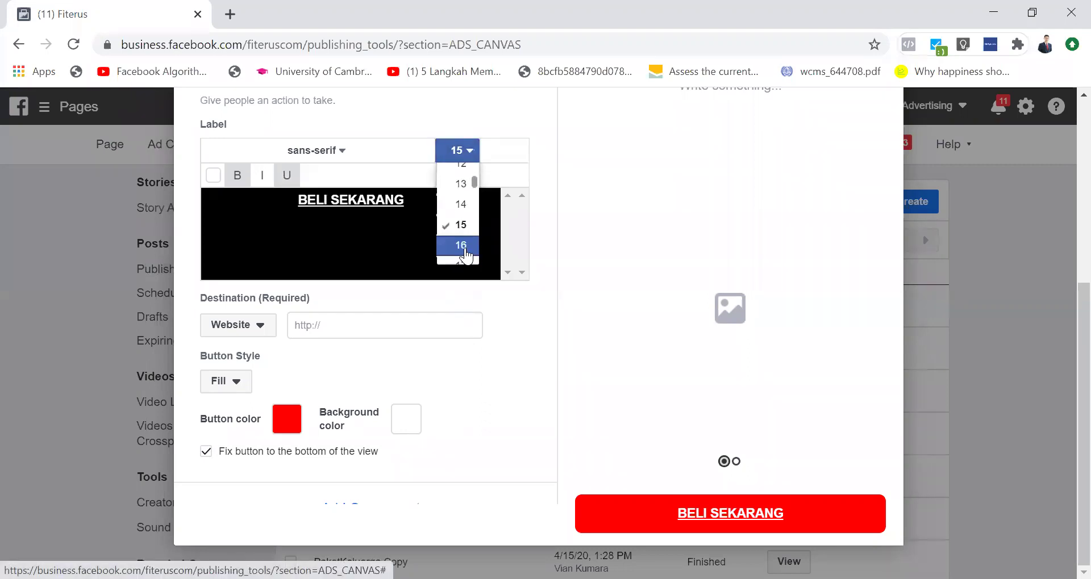
pyautogui.scroll(-2, 465, 253)
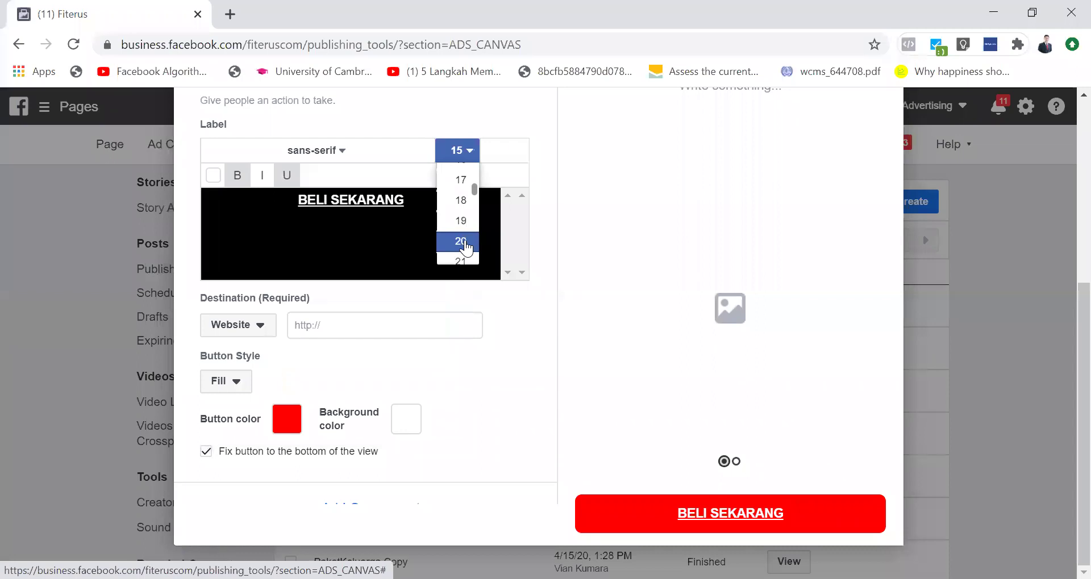
pyautogui.click(465, 248)
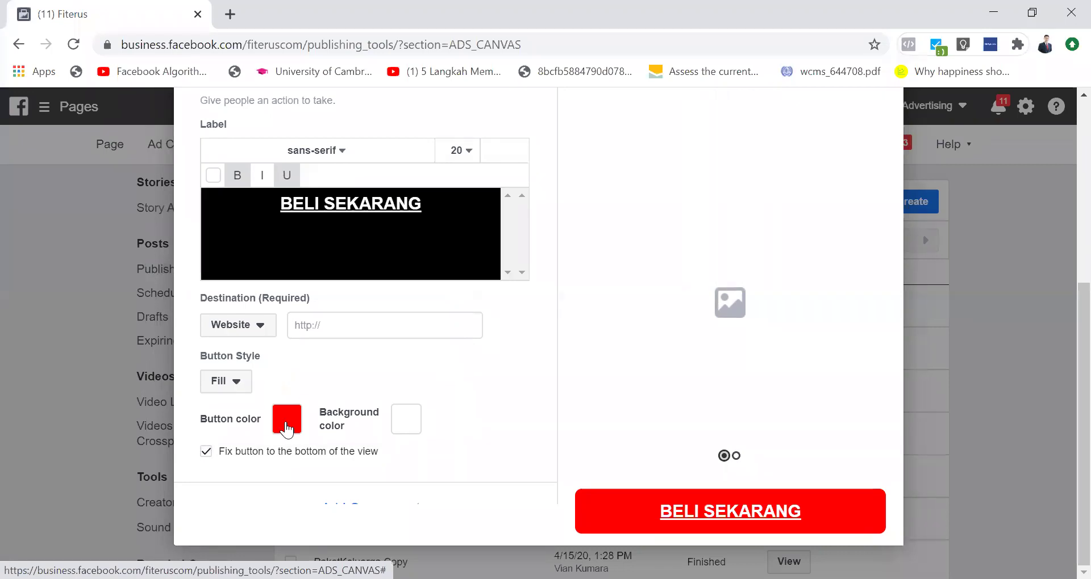
# Step: Change the button colour to lime green
pyautogui.click(286, 430)
pyautogui.click(299, 248)
pyautogui.moveTo(299, 249)
pyautogui.mouseDown()
pyautogui.moveTo(280, 178)
pyautogui.moveTo(282, 186)
pyautogui.mouseUp()
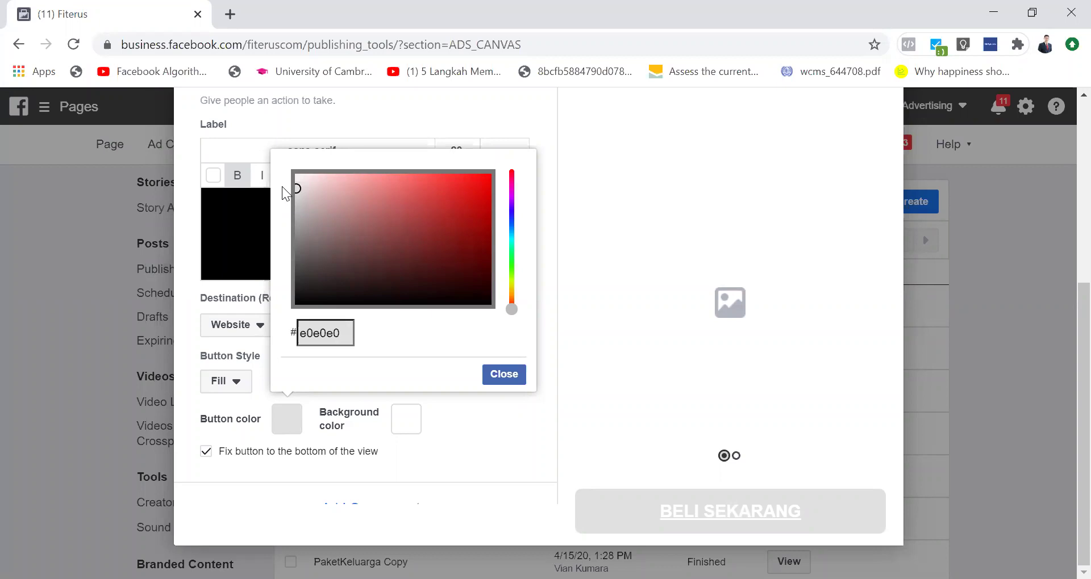
pyautogui.moveTo(296, 188)
pyautogui.mouseDown()
pyautogui.moveTo(489, 178)
pyautogui.moveTo(539, 161)
pyautogui.mouseUp()
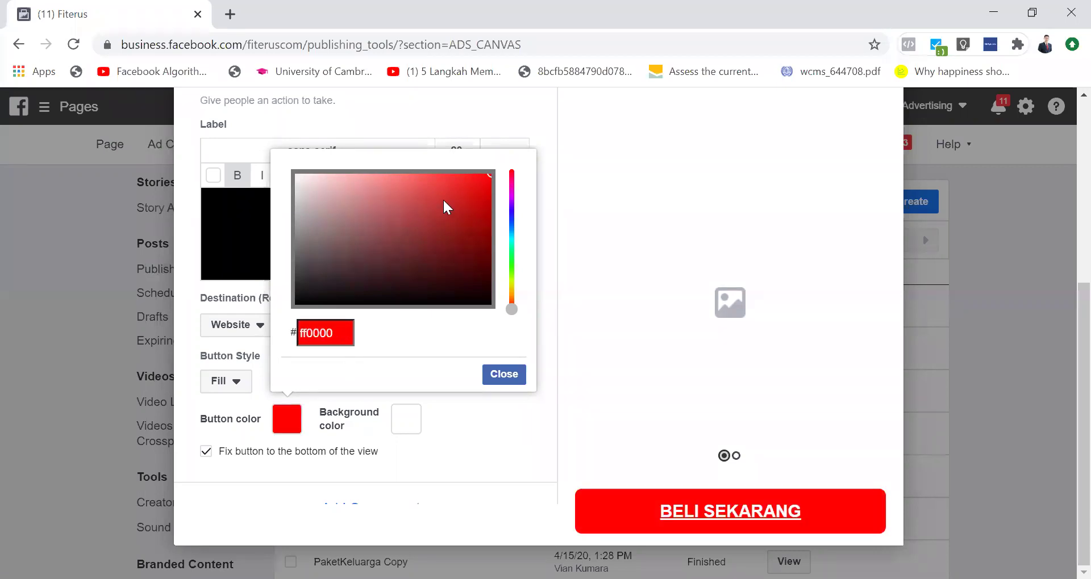
pyautogui.moveTo(511, 309); pyautogui.dragTo(512, 279)
pyautogui.click(477, 419)
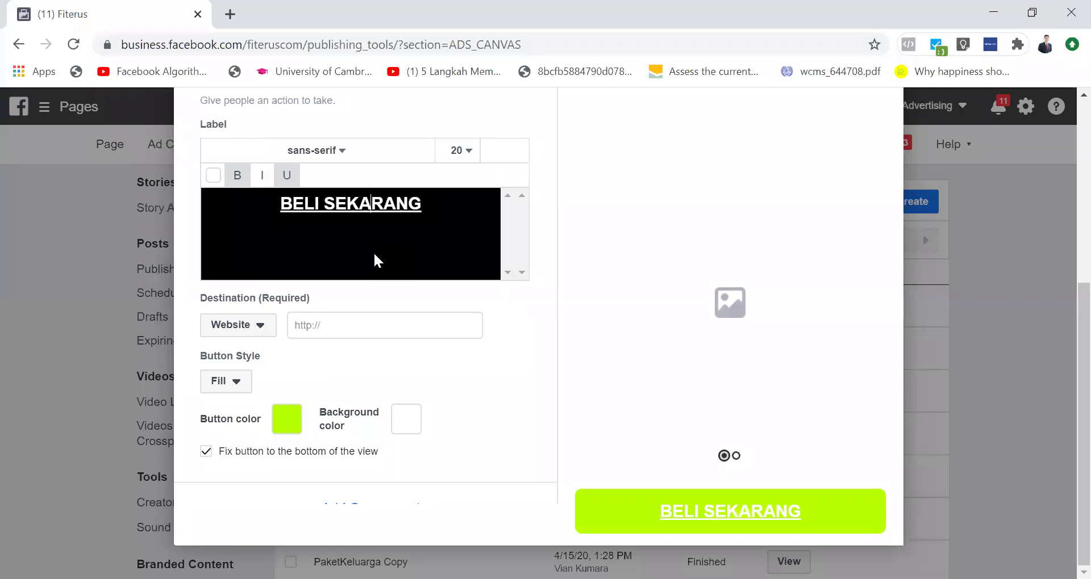
# Step: Set the BELI SEKARANG label text to red ff0000 and collapse the Button settings
pyautogui.hotkey('ctrl', 's')
pyautogui.press('Escape')
pyautogui.hotkey('ctrl', 'a')
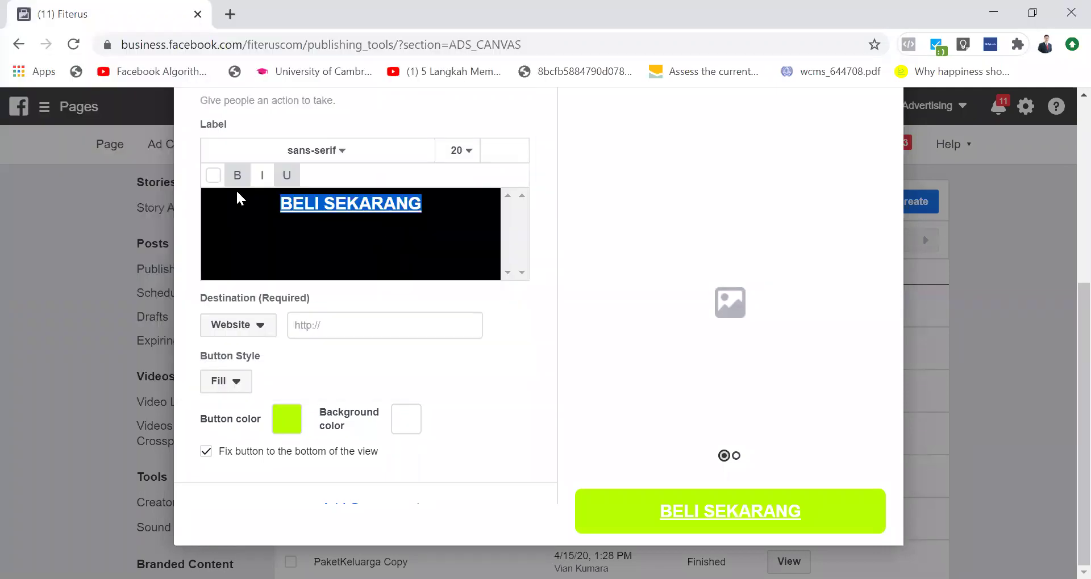
pyautogui.click(213, 176)
pyautogui.moveTo(396, 296)
pyautogui.mouseDown()
pyautogui.moveTo(436, 192)
pyautogui.moveTo(453, 194)
pyautogui.mouseUp()
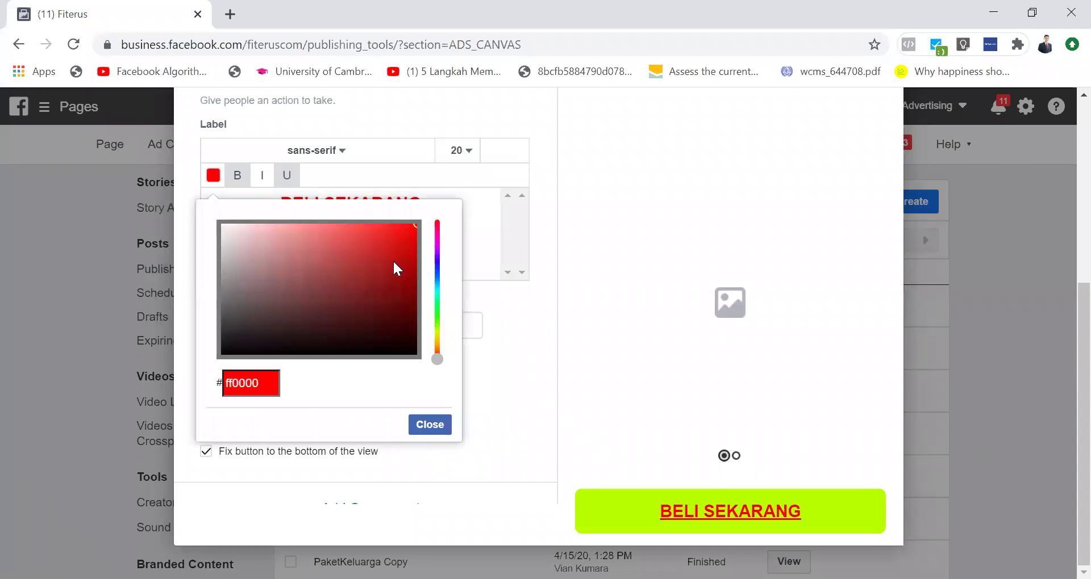
pyautogui.click(430, 425)
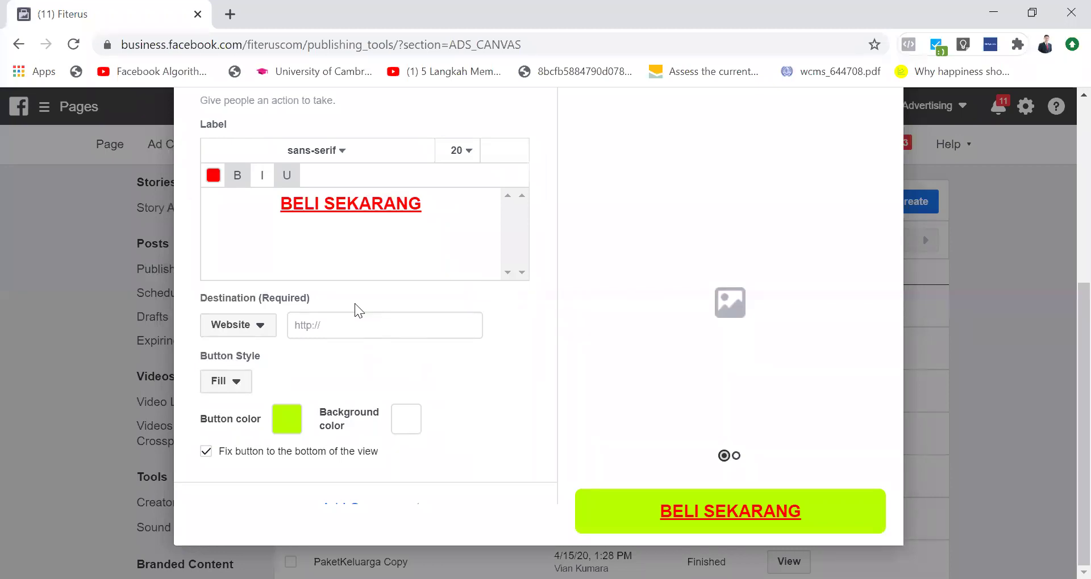
pyautogui.scroll(6, 354, 303)
pyautogui.click(540, 427)
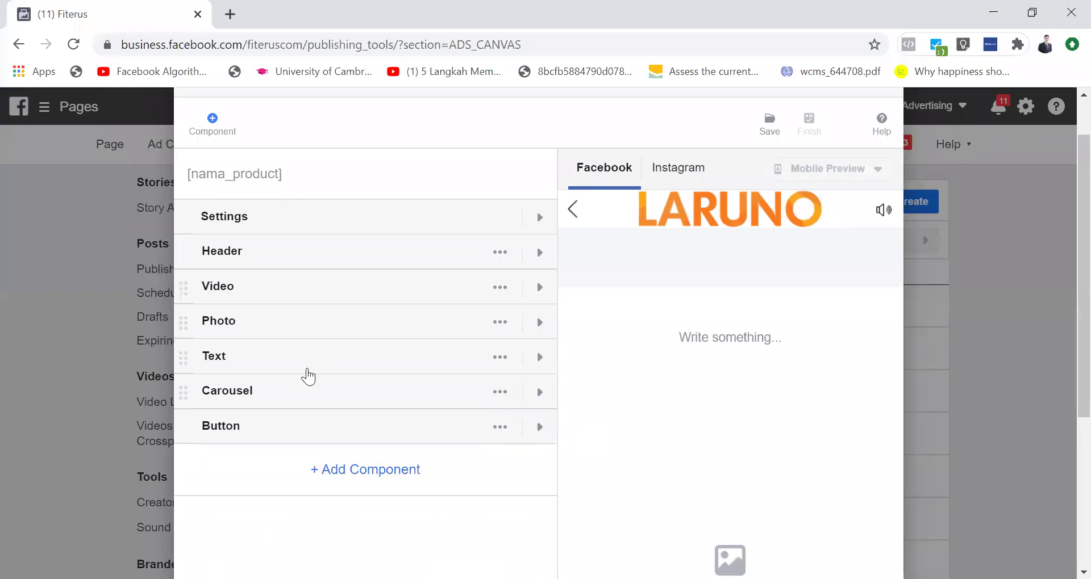
pyautogui.click(540, 357)
pyautogui.scroll(-1, 348, 417)
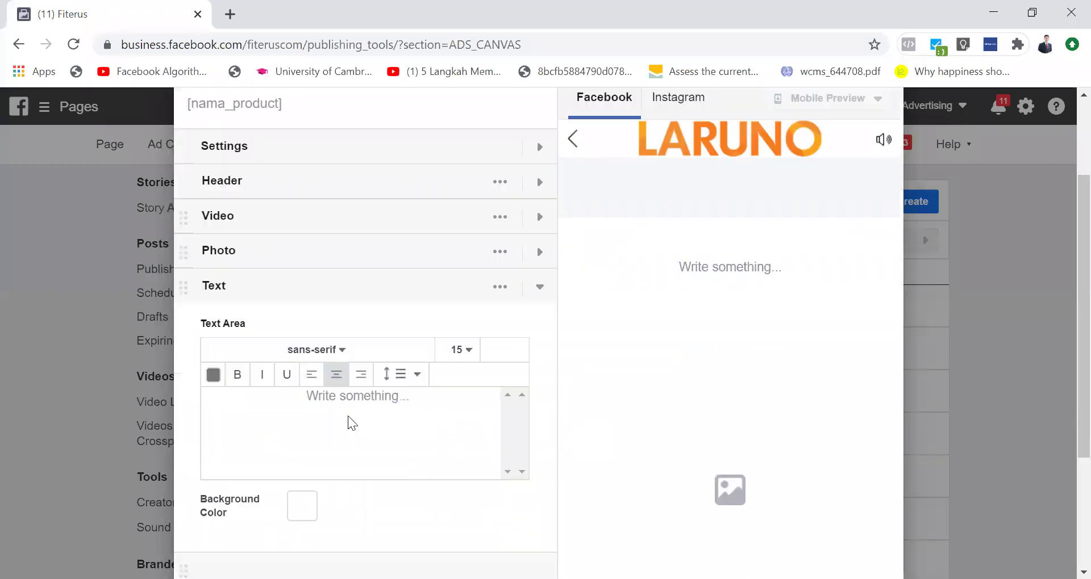
pyautogui.click(349, 417)
pyautogui.write('hALLO SA')
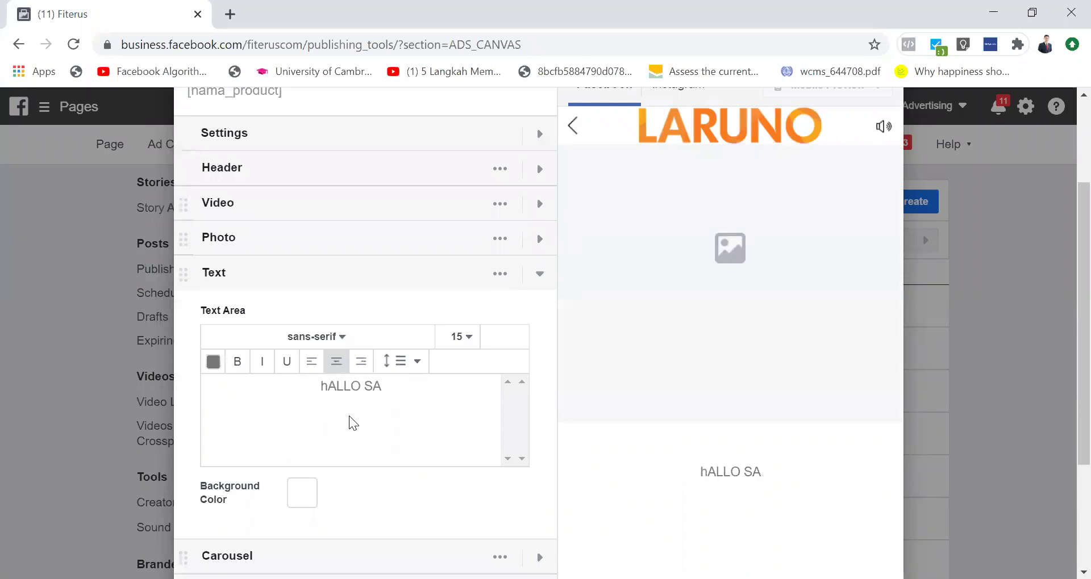
pyautogui.hotkey('ctrl', 'a')
pyautogui.press('BackSpace')
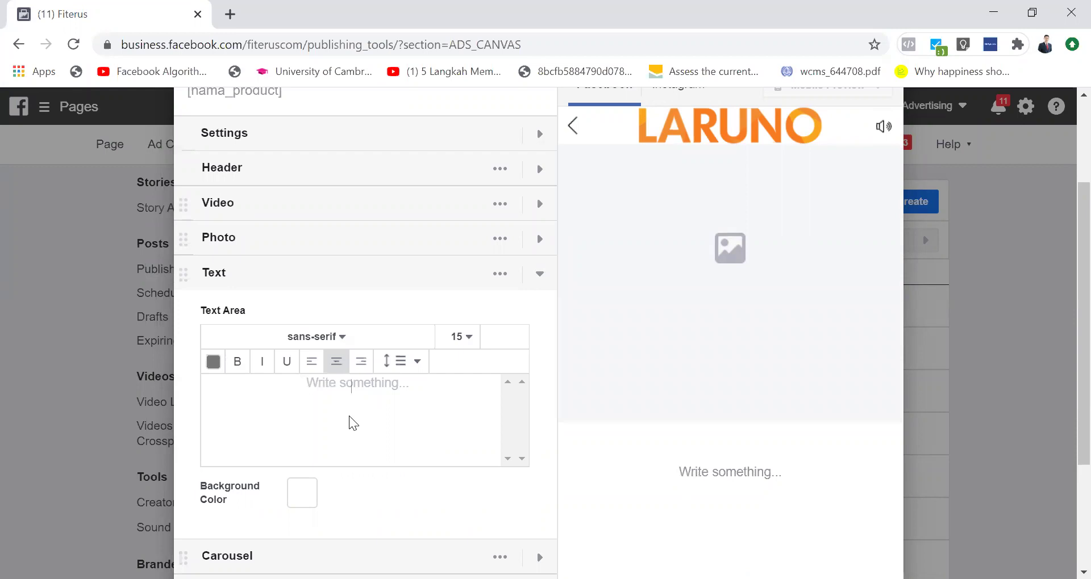
pyautogui.write('iSI')
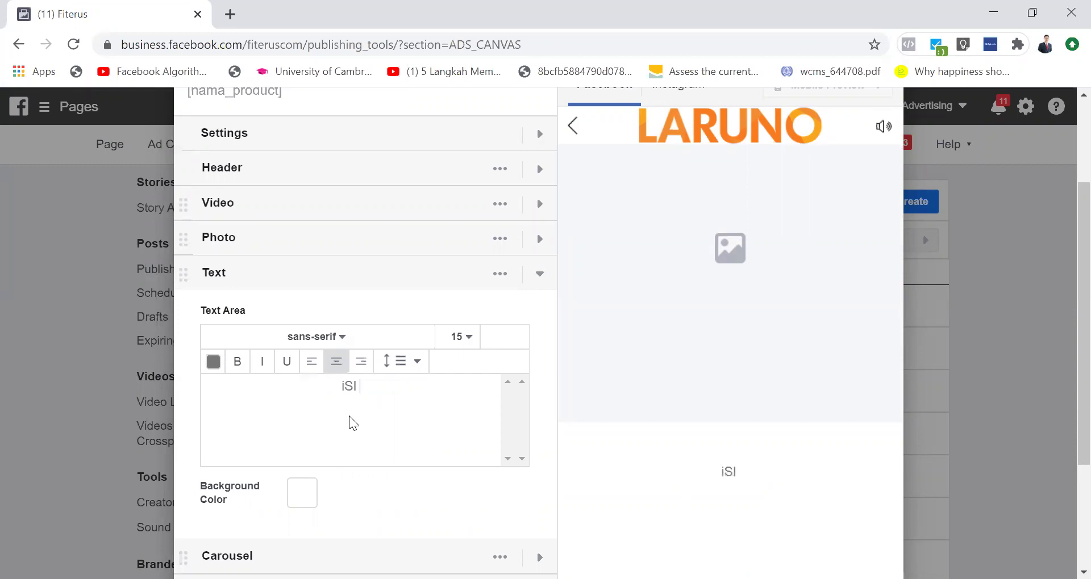
pyautogui.press('BackSpace')
pyautogui.press('BackSpace')
pyautogui.write('isi penawa')
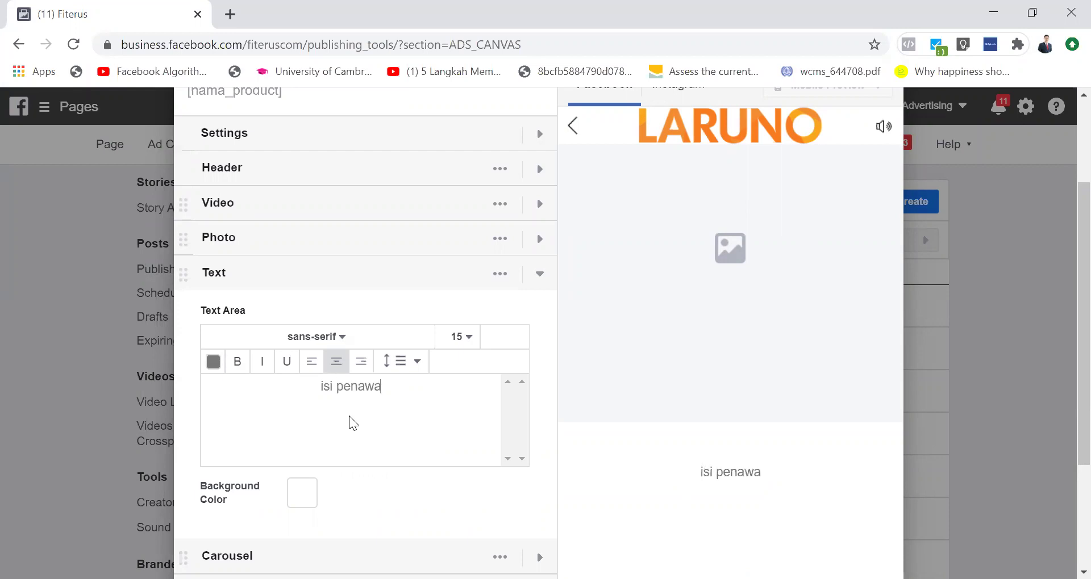
pyautogui.write('ran. itu be')
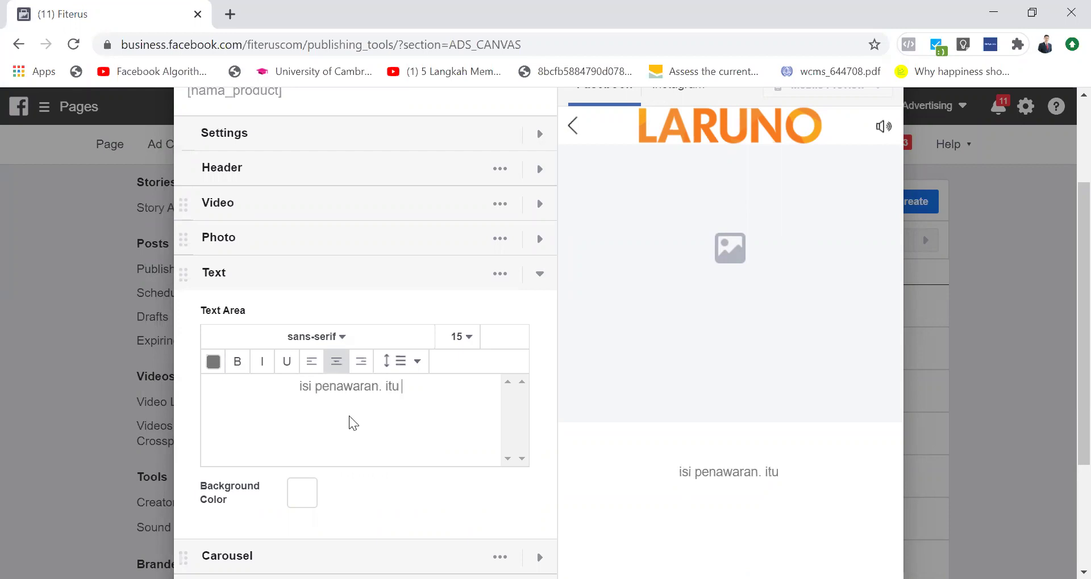
pyautogui.press('BackSpace')
pyautogui.press('BackSpace')
pyautogui.press('BackSpace')
pyautogui.press('BackSpace')
pyautogui.press('BackSpace')
pyautogui.press('BackSpace')
pyautogui.press('BackSpace')
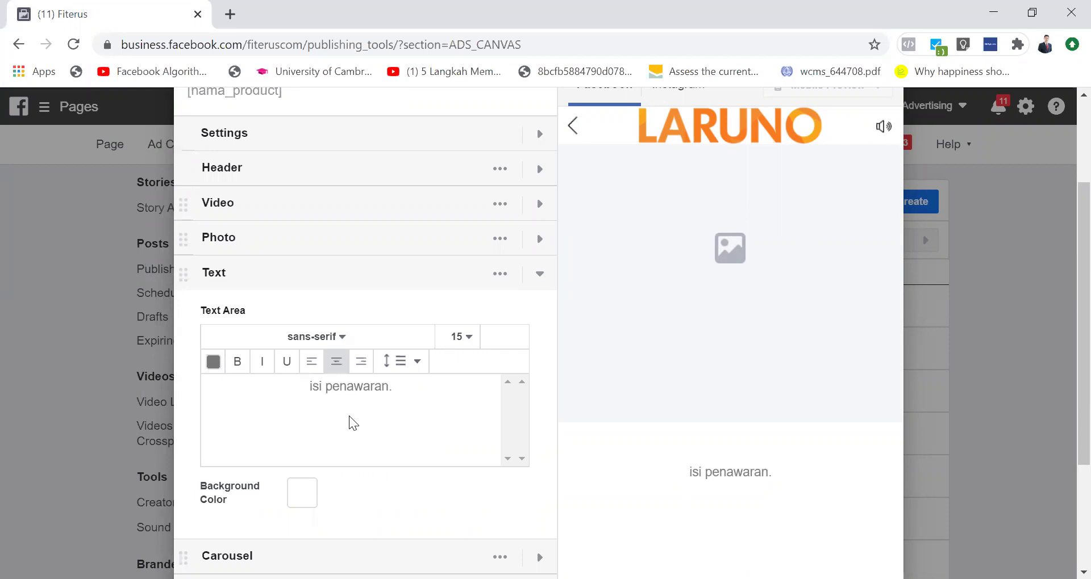
pyautogui.hotkey('ctrl', 'a')
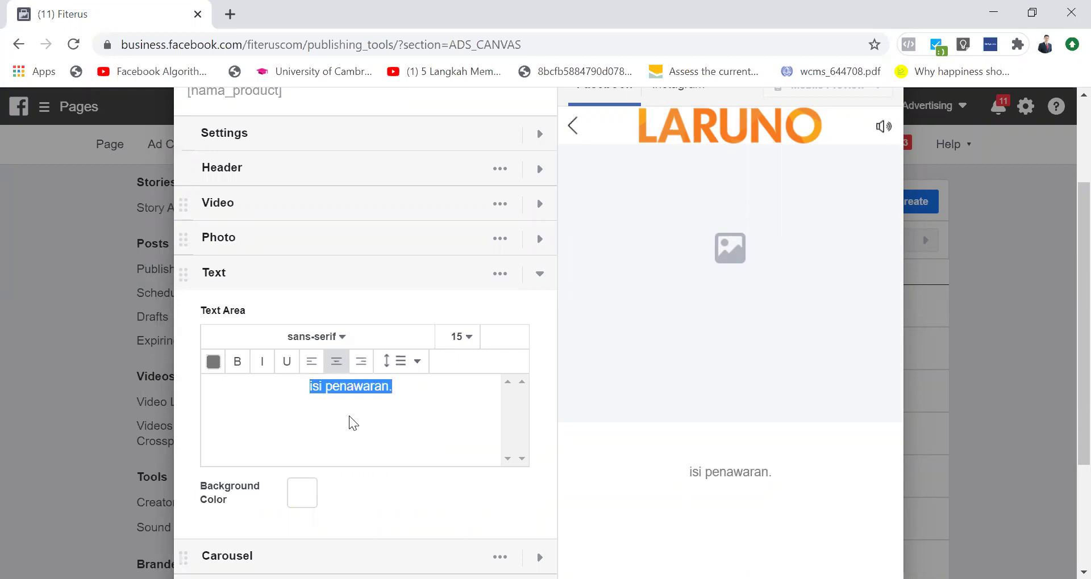
pyautogui.press('BackSpace')
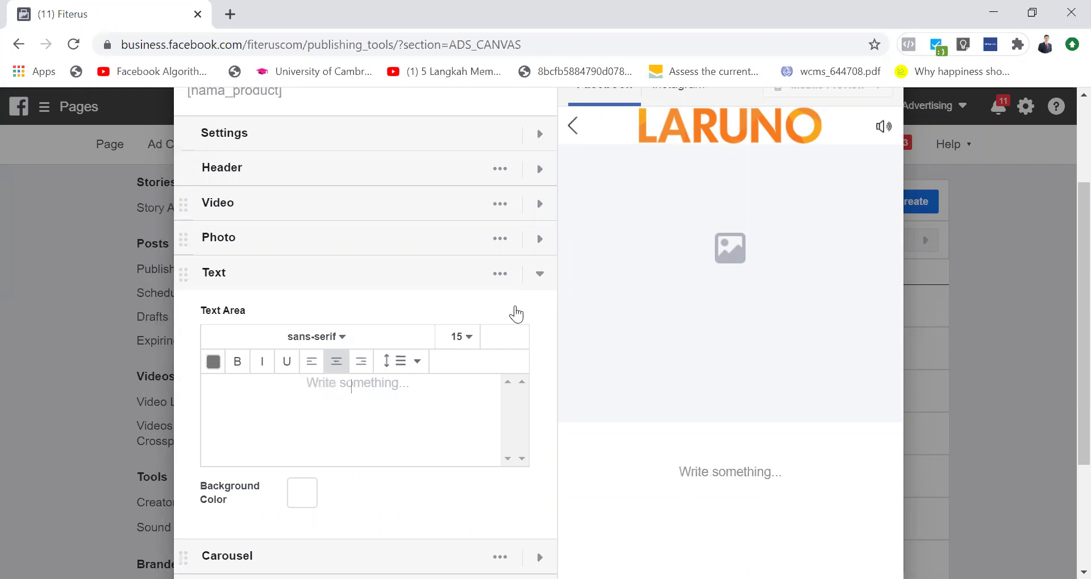
pyautogui.click(541, 278)
pyautogui.scroll(2, 337, 148)
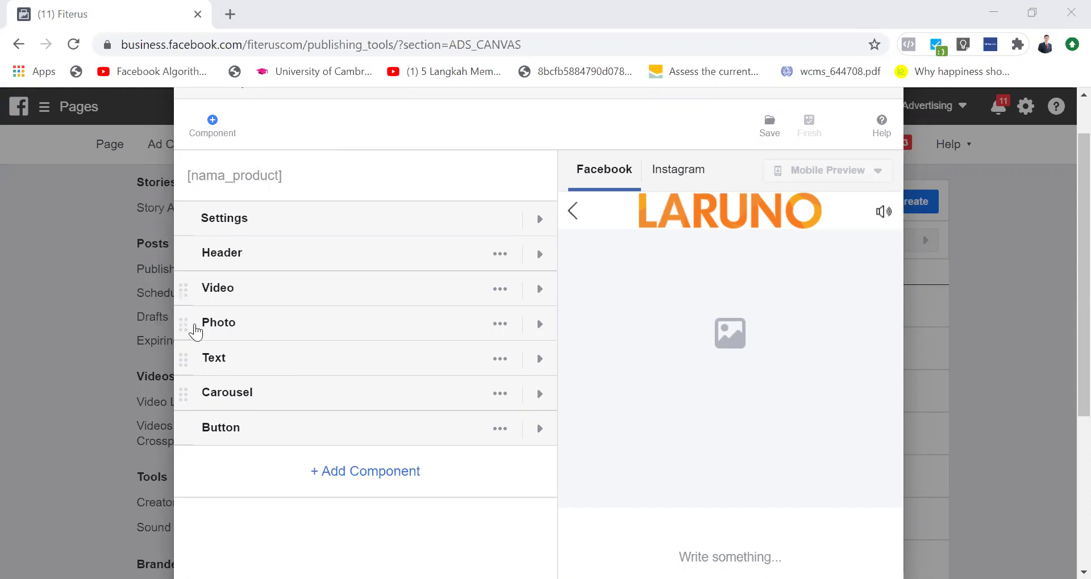
# Step: Move the Photo block below the Text block and add a second Text block
pyautogui.moveTo(183, 321); pyautogui.dragTo(189, 363)
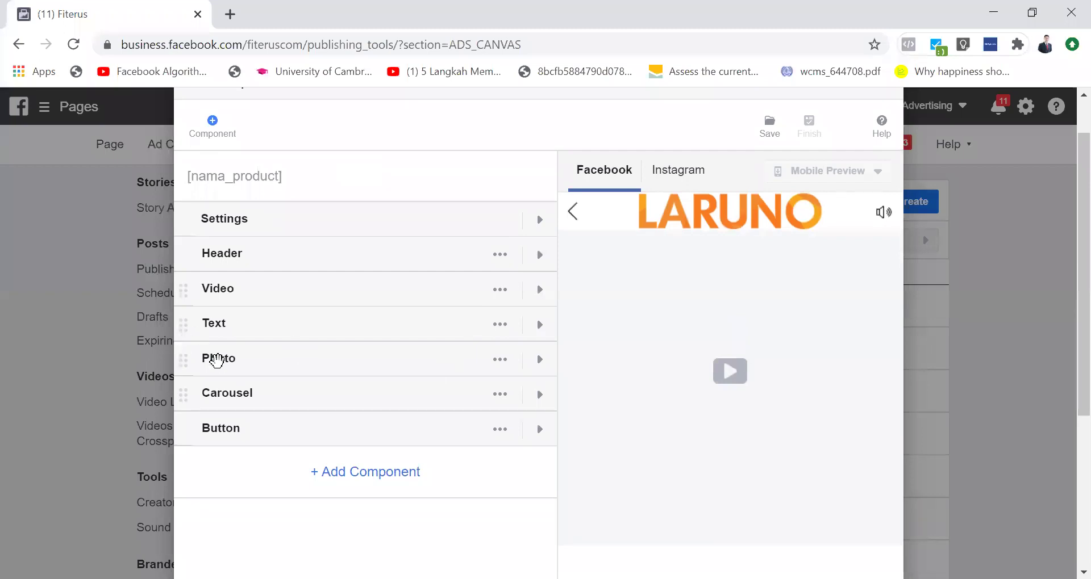
pyautogui.click(410, 484)
pyautogui.click(416, 372)
pyautogui.click(722, 464)
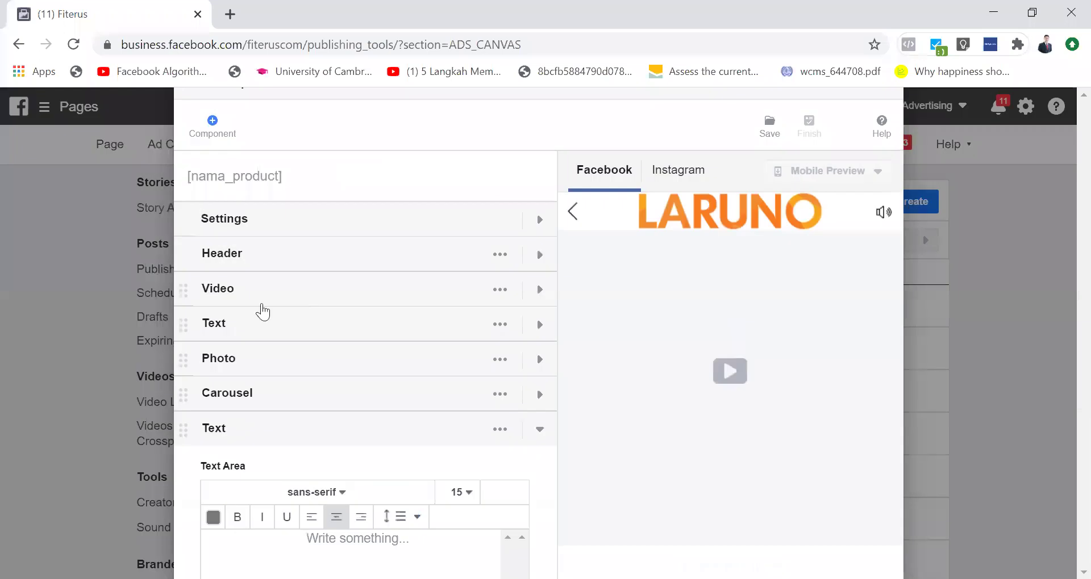
# Step: Write 'HEADLINE' in the first Text block
pyautogui.click(536, 326)
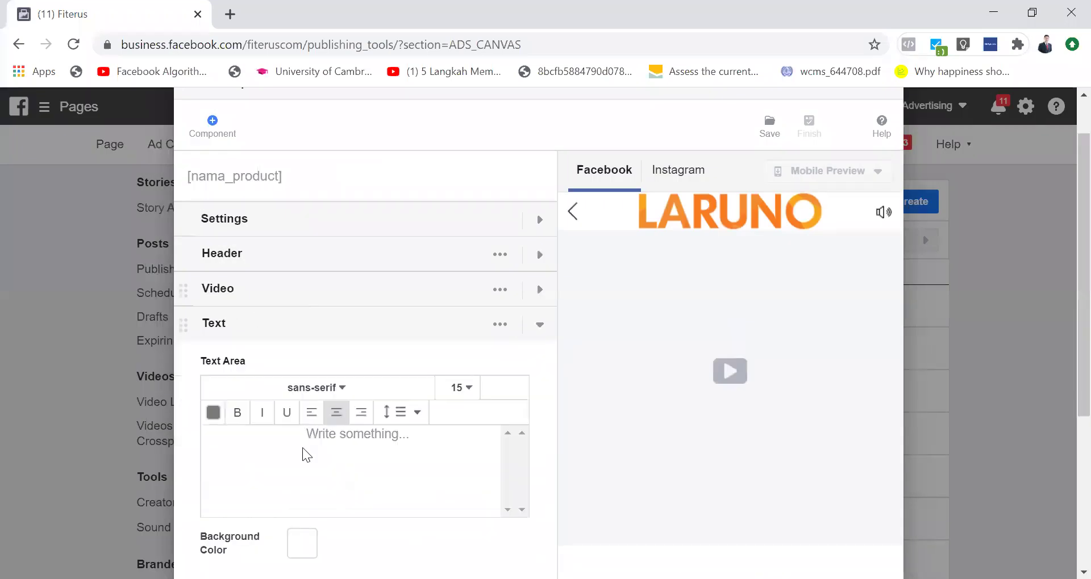
pyautogui.click(302, 448)
pyautogui.write('Headline')
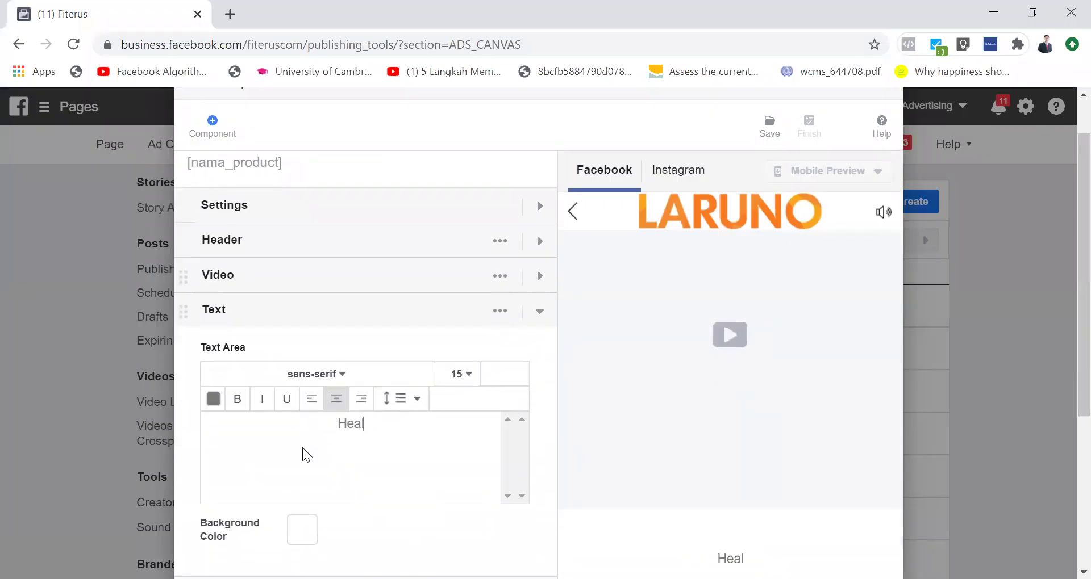
pyautogui.hotkey('ctrl', 'a')
pyautogui.write('HEADLINE')
# Step: Show the first Text block's advanced settings with its padding options
pyautogui.scroll(-1, 303, 448)
pyautogui.hotkey('ctrl', 'a')
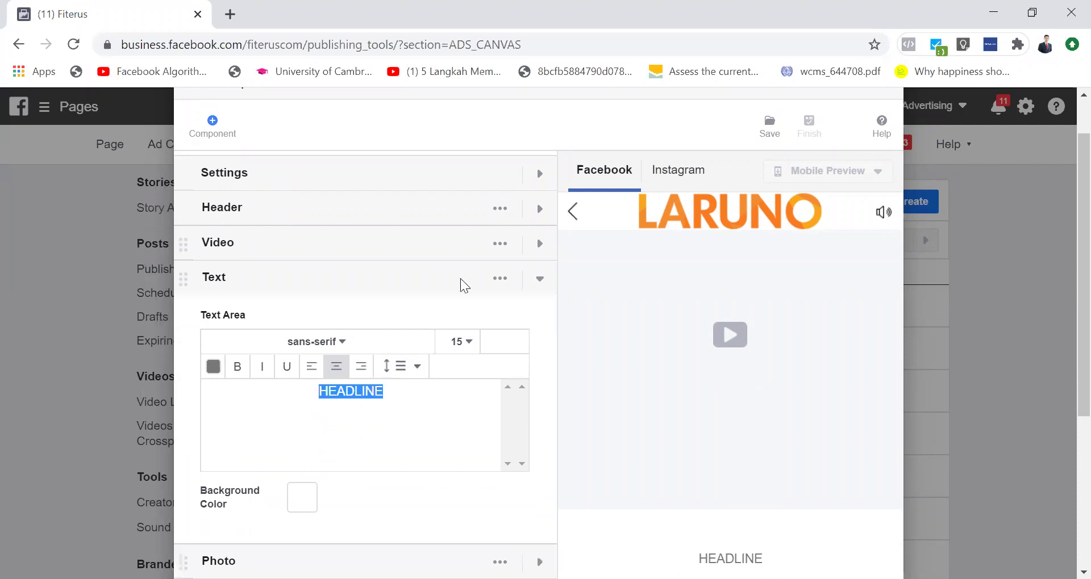
pyautogui.click(500, 278)
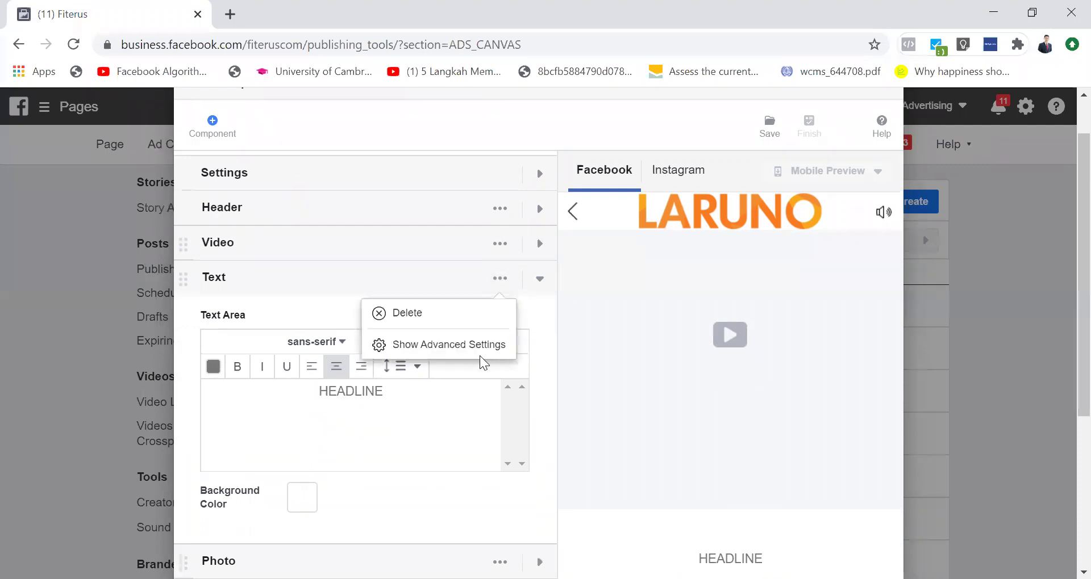
pyautogui.click(480, 352)
pyautogui.scroll(-1, 417, 469)
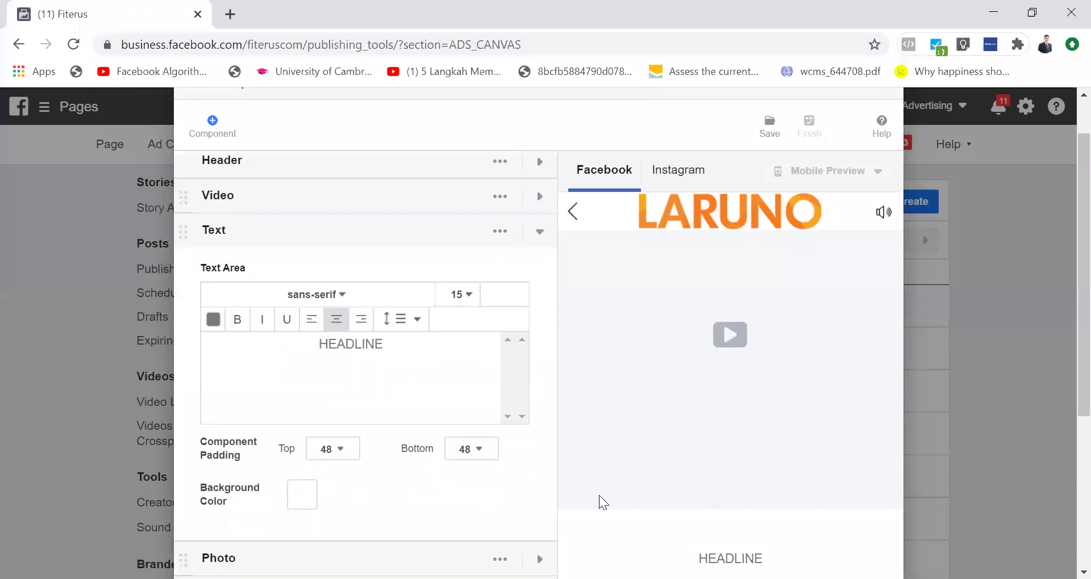
pyautogui.scroll(-2, 672, 433)
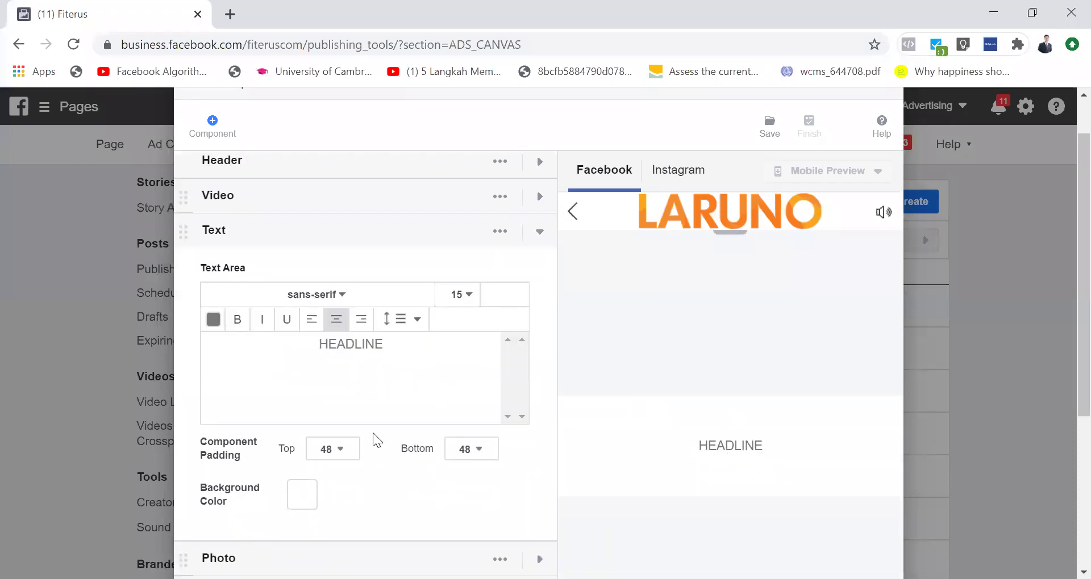
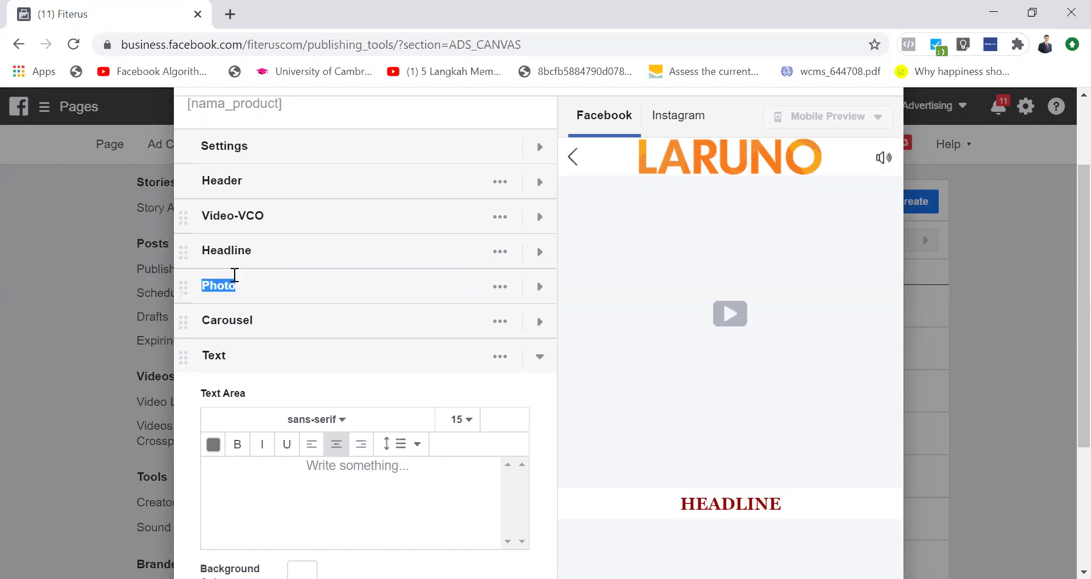
# Step: Name the Photo component FotoTestimoni and collapse it
pyautogui.write('FotoTestomoni')
pyautogui.press('BackSpace')
pyautogui.press('BackSpace')
pyautogui.press('BackSpace')
pyautogui.press('BackSpace')
pyautogui.press('BackSpace')
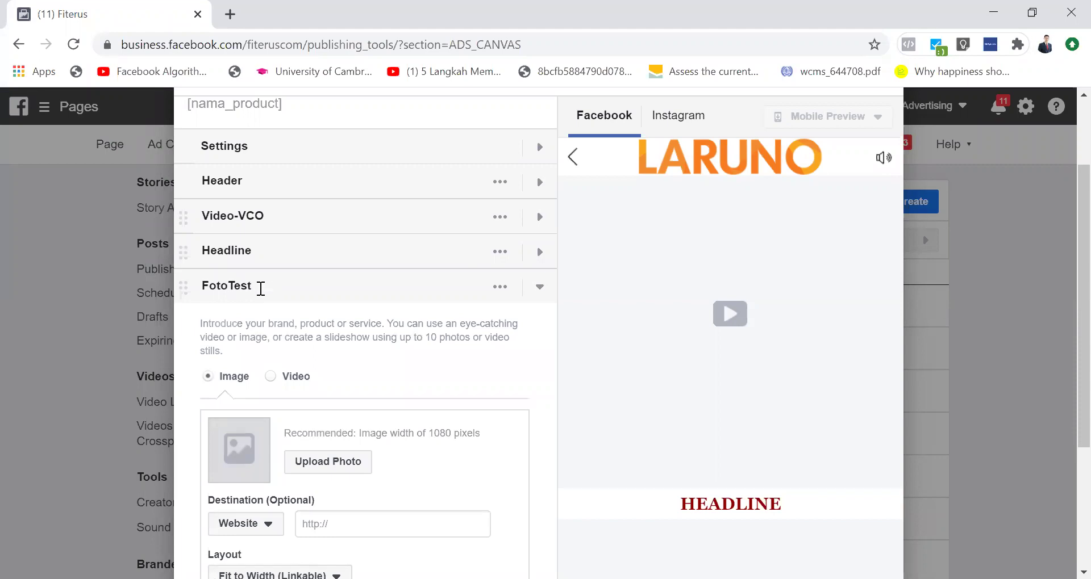
pyautogui.write('imoni')
pyautogui.click(539, 289)
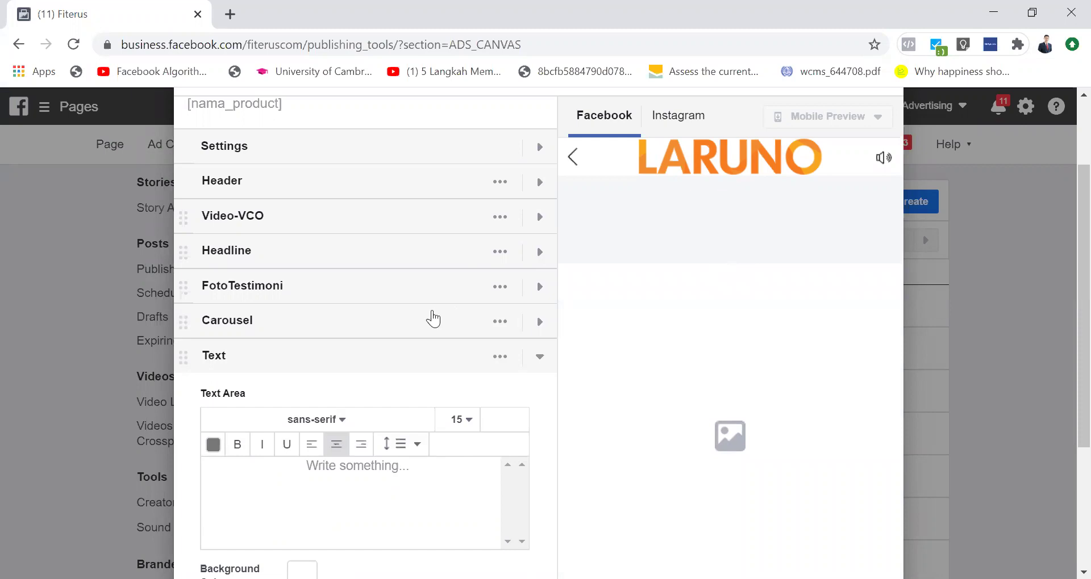
# Step: Rename the Carousel component to FotoTestimoniSlide
pyautogui.click(540, 324)
pyautogui.doubleClick(225, 322)
pyautogui.write('Fot')
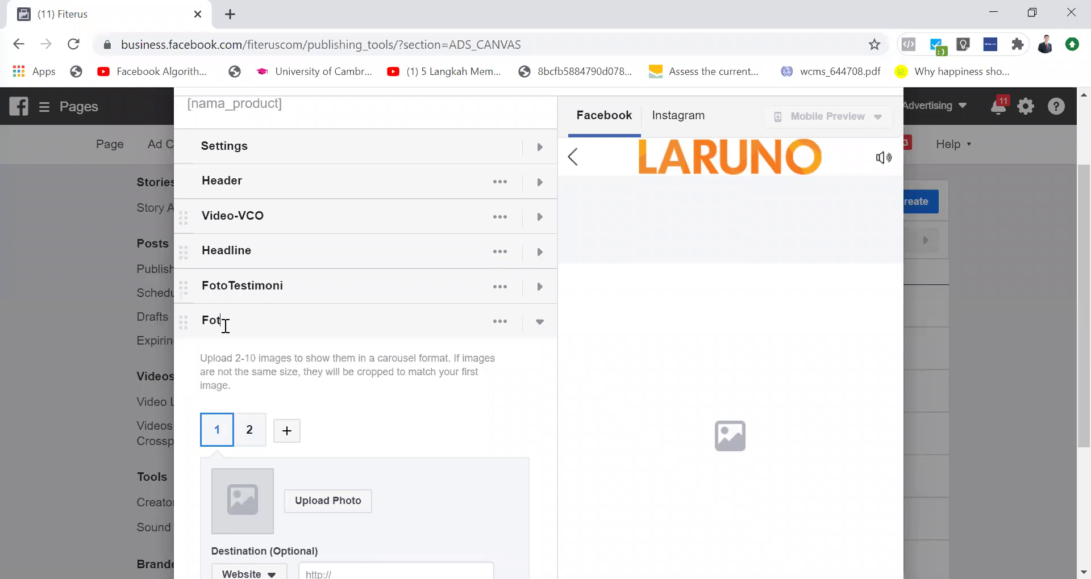
pyautogui.write('oTestimoni')
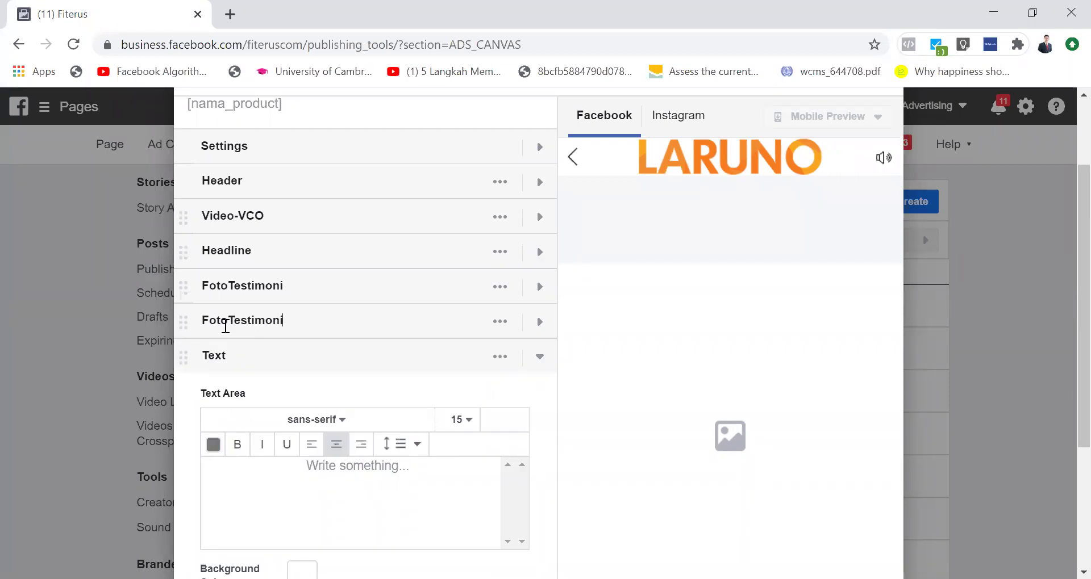
pyautogui.write('Slide')
pyautogui.press('BackSpace')
pyautogui.press('BackSpace')
pyautogui.press('BackSpace')
pyautogui.press('BackSpace')
pyautogui.press('BackSpace')
pyautogui.write('Slide')
pyautogui.press('BackSpace')
pyautogui.press('BackSpace')
pyautogui.press('BackSpace')
pyautogui.press('BackSpace')
pyautogui.press('BackSpace')
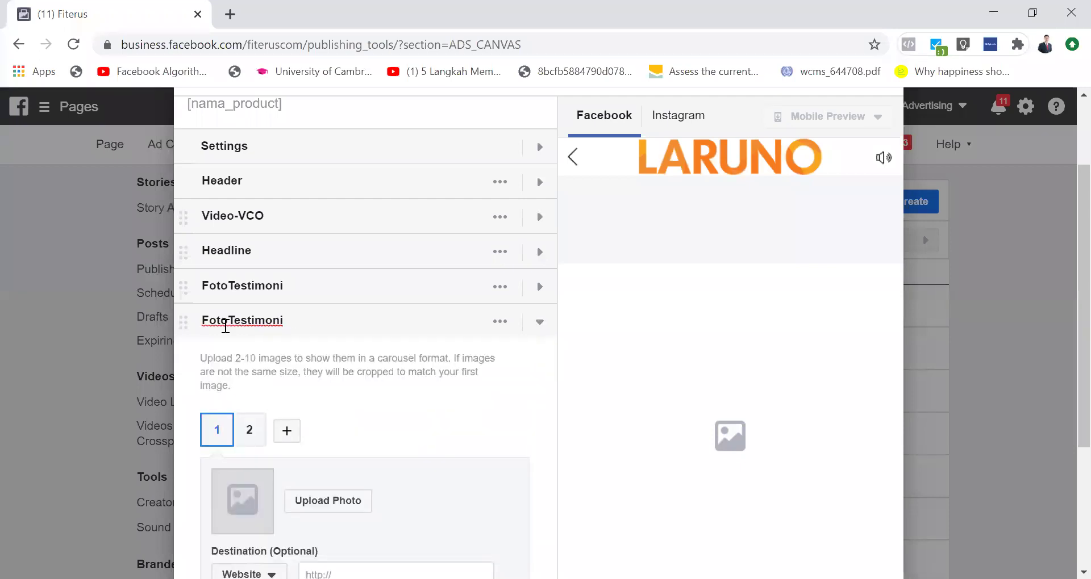
pyautogui.write('Slide')
# Step: Cancel the first-slide photo upload, then add image slots until the carousel holds ten
pyautogui.scroll(-2, 390, 403)
pyautogui.click(327, 404)
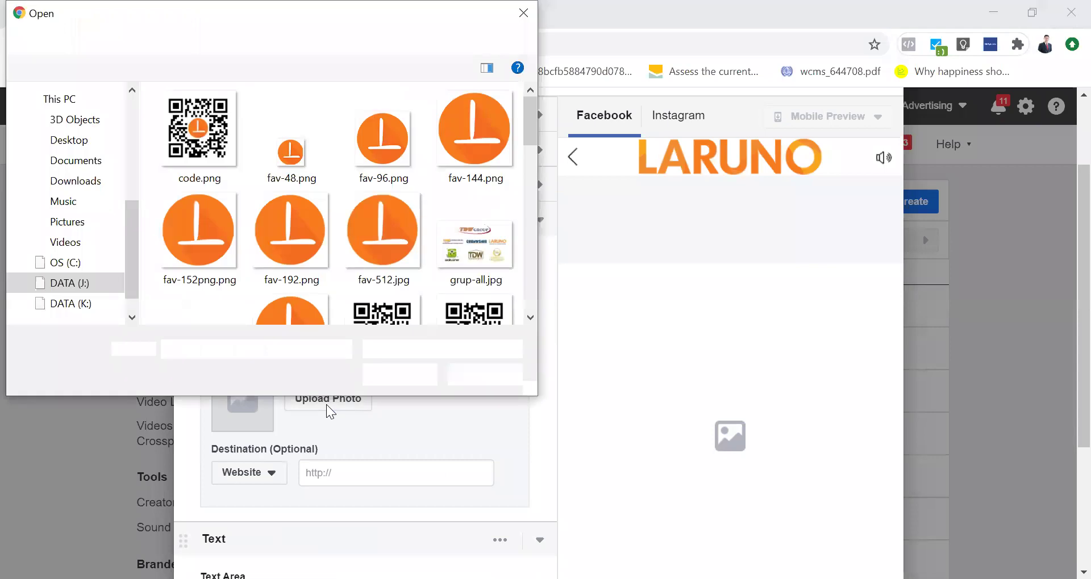
pyautogui.press('Escape')
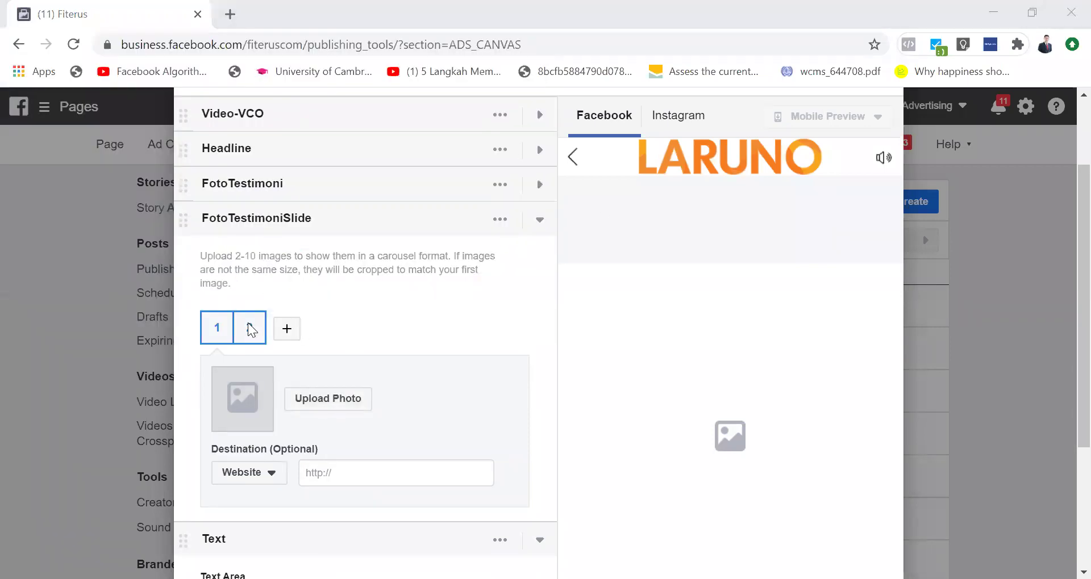
pyautogui.click(287, 330)
pyautogui.click(318, 346)
pyautogui.click(349, 353)
pyautogui.click(384, 348)
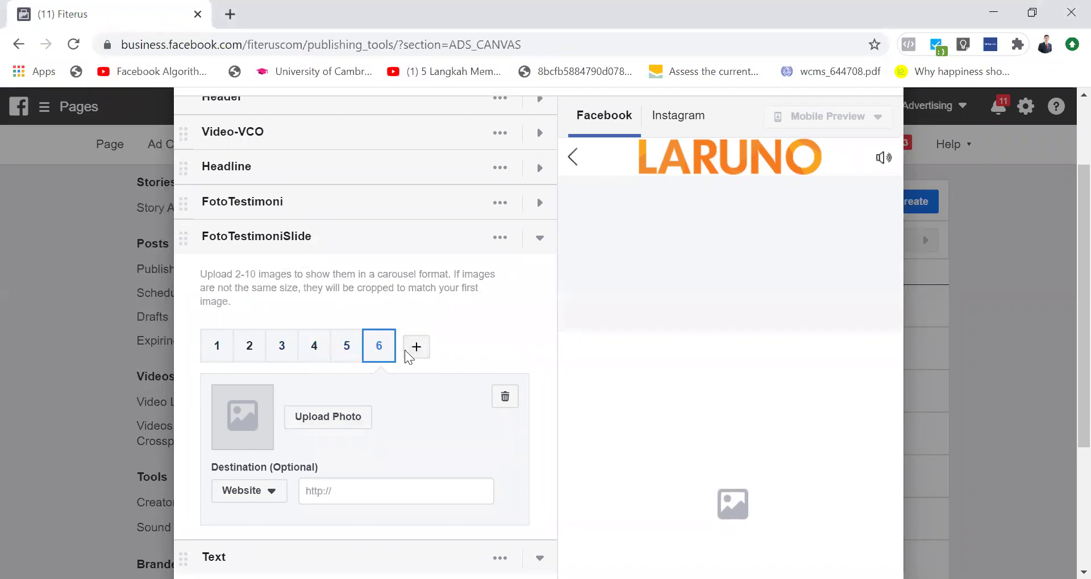
pyautogui.click(418, 349)
pyautogui.click(449, 348)
pyautogui.click(481, 349)
pyautogui.click(513, 349)
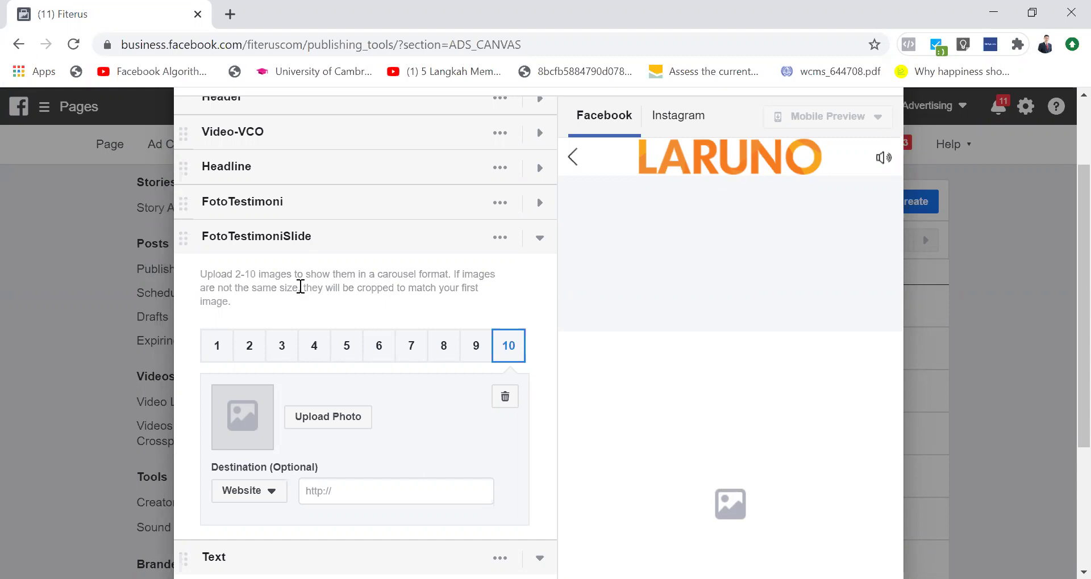
# Step: Expand FotoTestimoni and FotoTestimoniSlide to review them, then collapse the FotoTestimoniSlide carousel
pyautogui.click(323, 208)
pyautogui.doubleClick(323, 208)
pyautogui.click(260, 200)
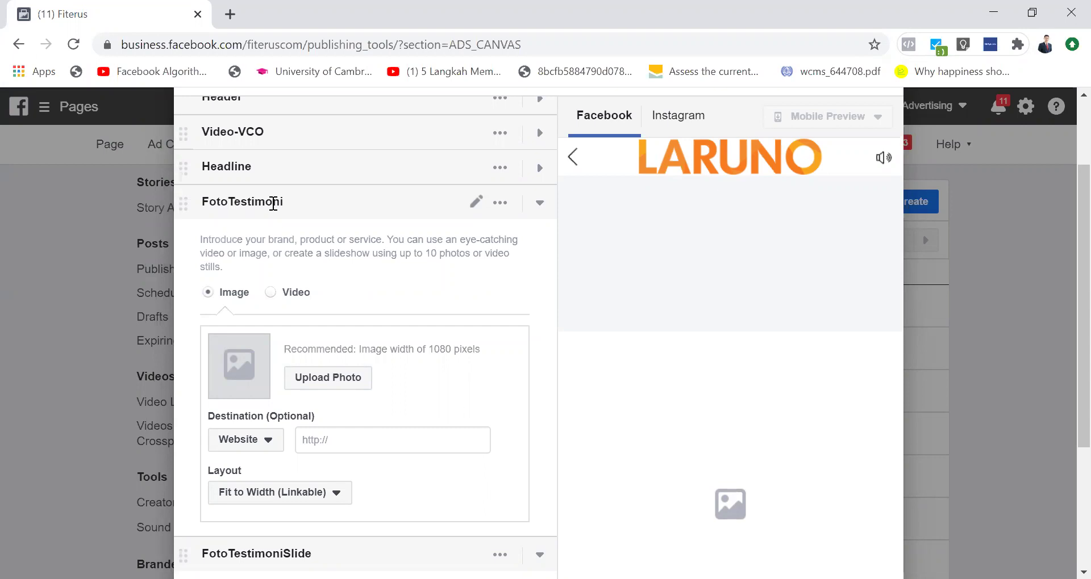
pyautogui.click(544, 205)
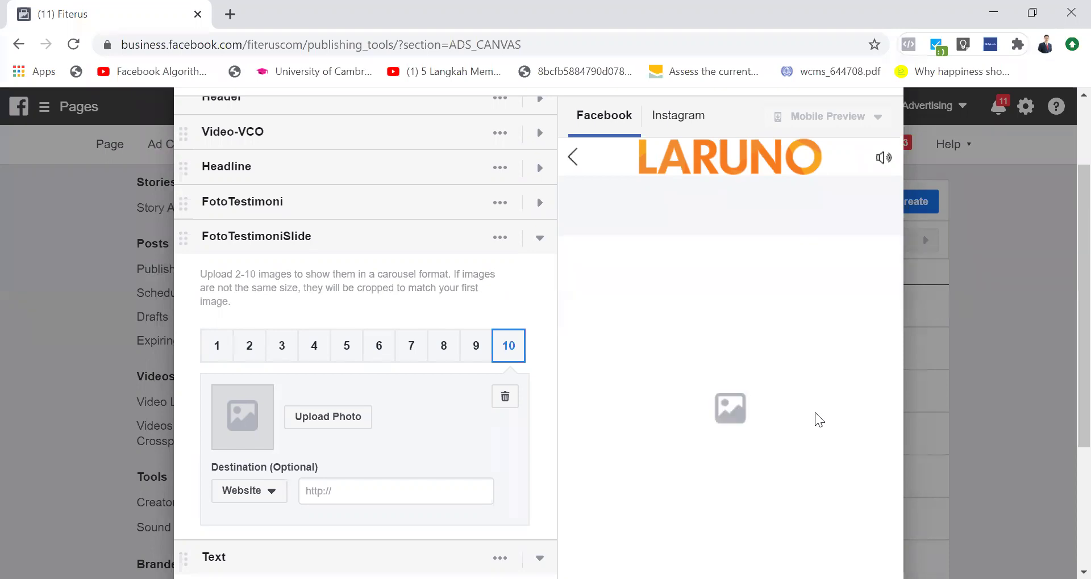
pyautogui.click(540, 241)
# Step: Type 'Text Benefit. Kenapa Harus Beli?' into the Text component and collapse it
pyautogui.scroll(-2, 734, 390)
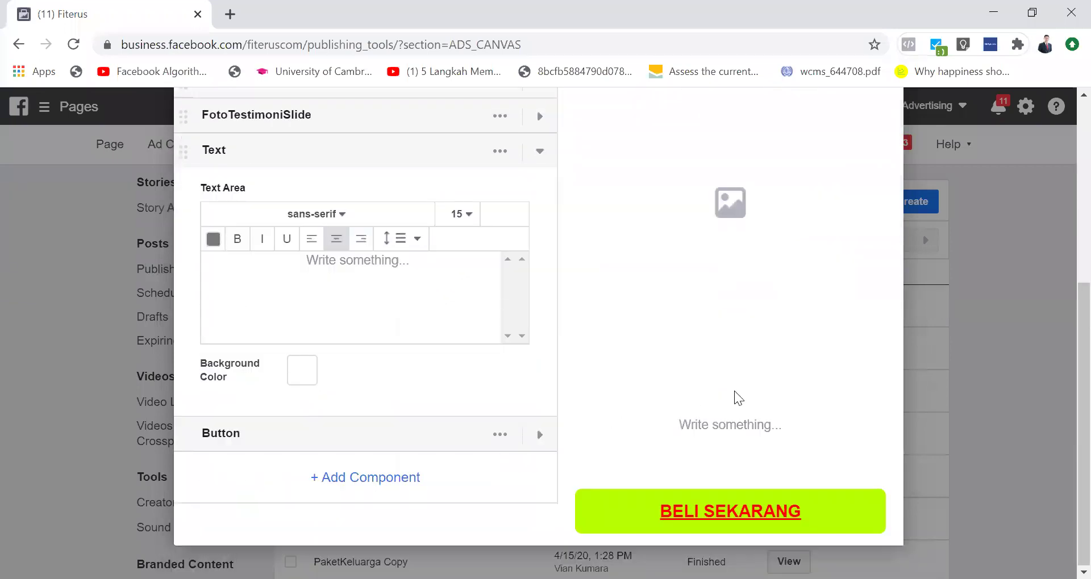
pyautogui.click(385, 259)
pyautogui.write('Test')
pyautogui.press('BackSpace')
pyautogui.press('BackSpace')
pyautogui.write('xt ad')
pyautogui.press('BackSpace')
pyautogui.press('BackSpace')
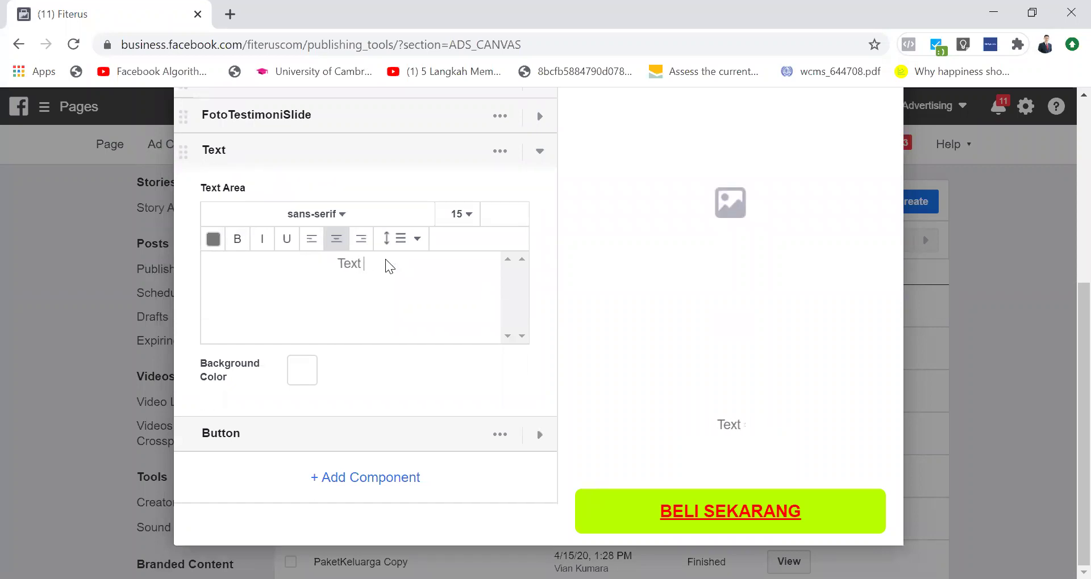
pyautogui.write('Benef')
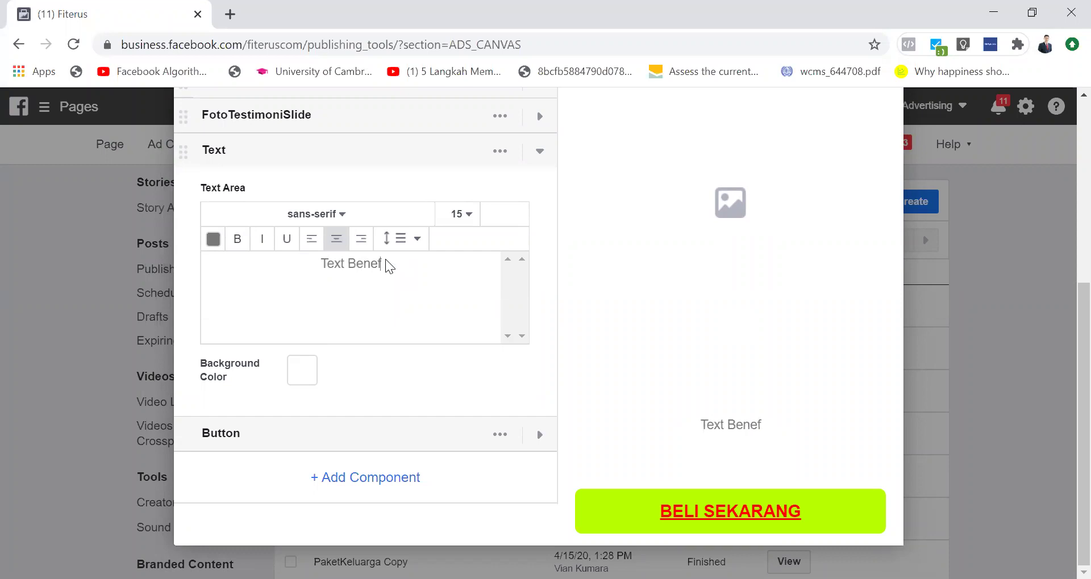
pyautogui.write('it. Kena')
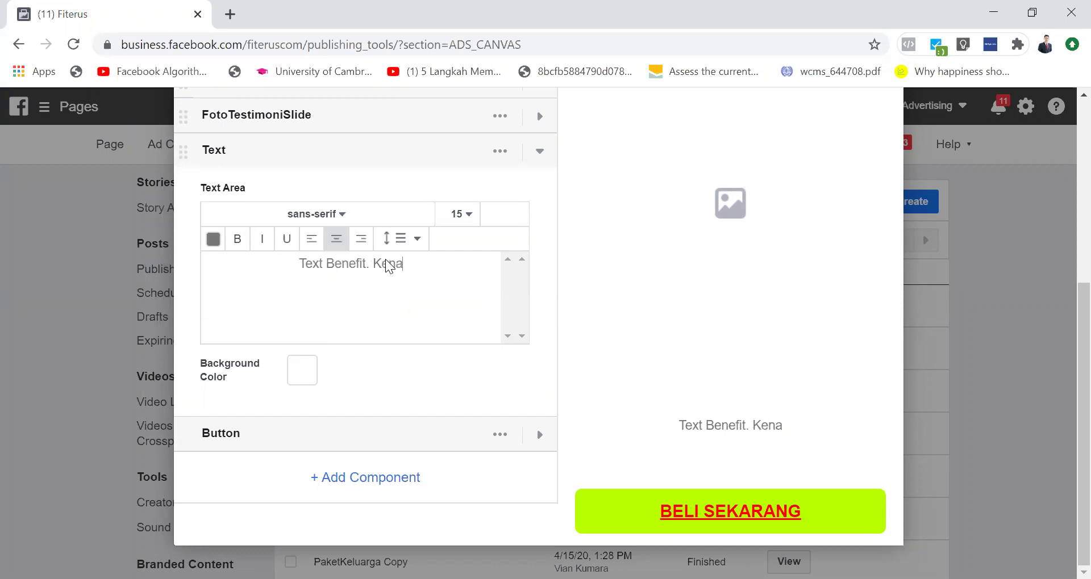
pyautogui.write('pa Harus Bel')
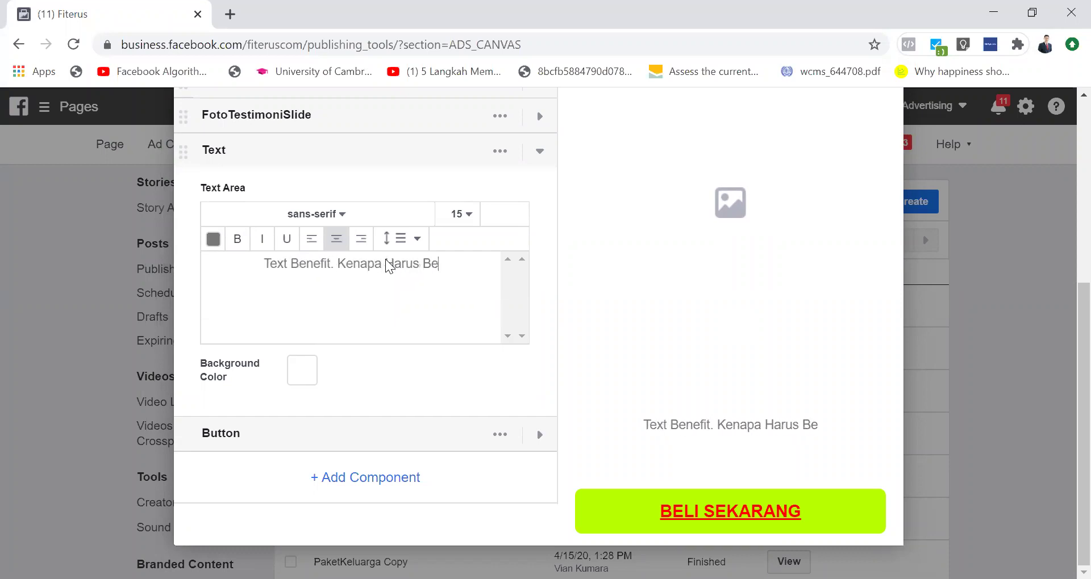
pyautogui.press('BackSpace')
pyautogui.press('BackSpace')
pyautogui.press('BackSpace')
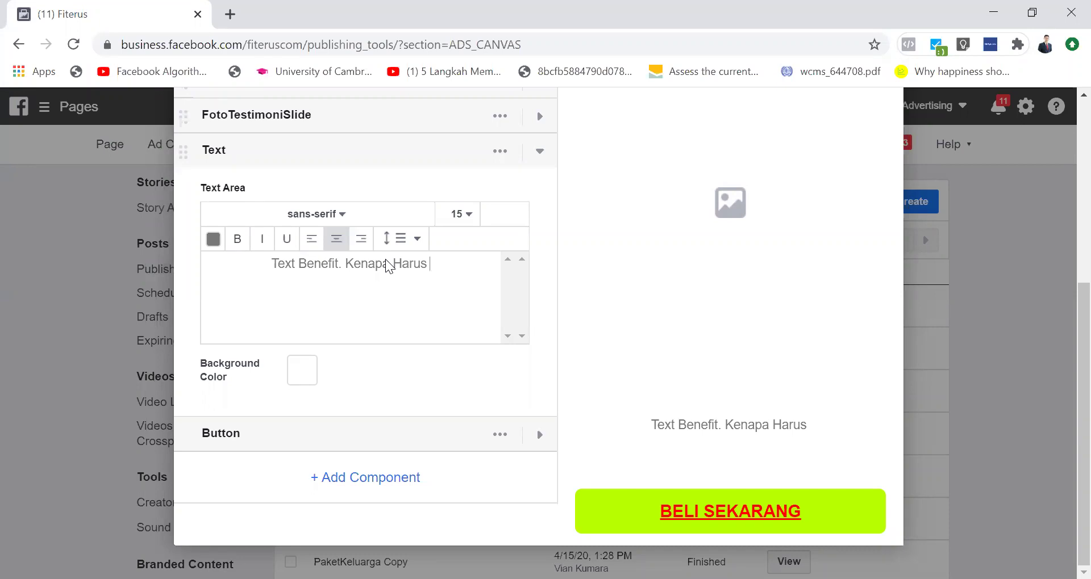
pyautogui.write('Beli')
pyautogui.press('BackSpace')
pyautogui.write('?')
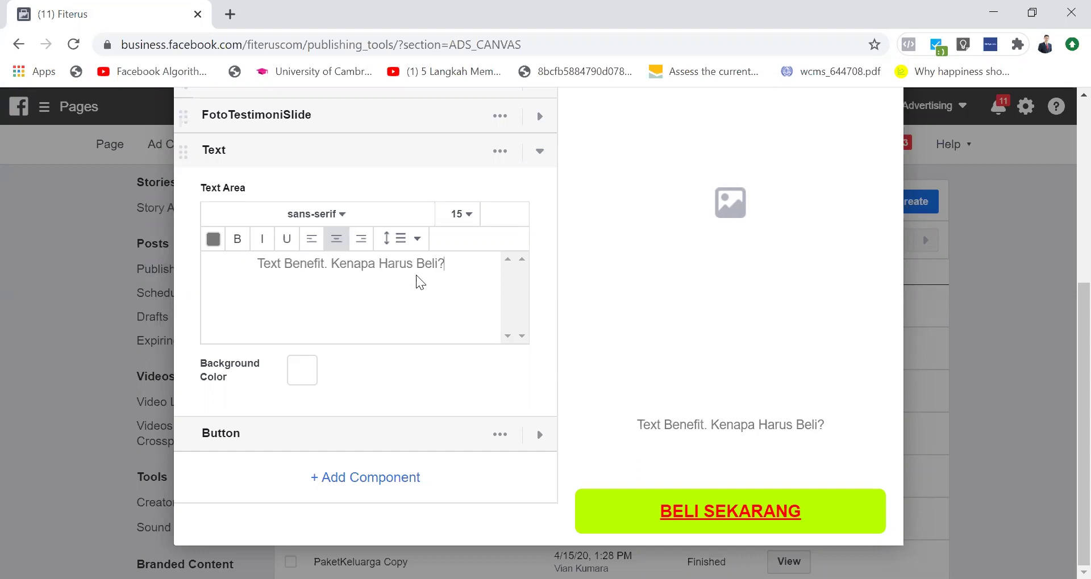
pyautogui.hotkey('ctrl', 'a')
pyautogui.hotkey('ctrl', 'c')
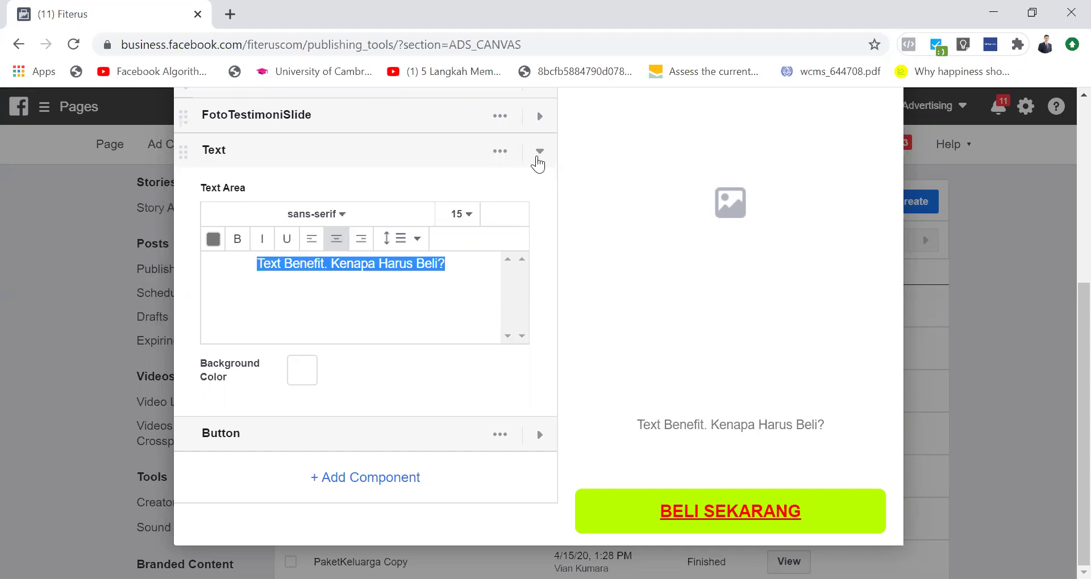
pyautogui.click(538, 153)
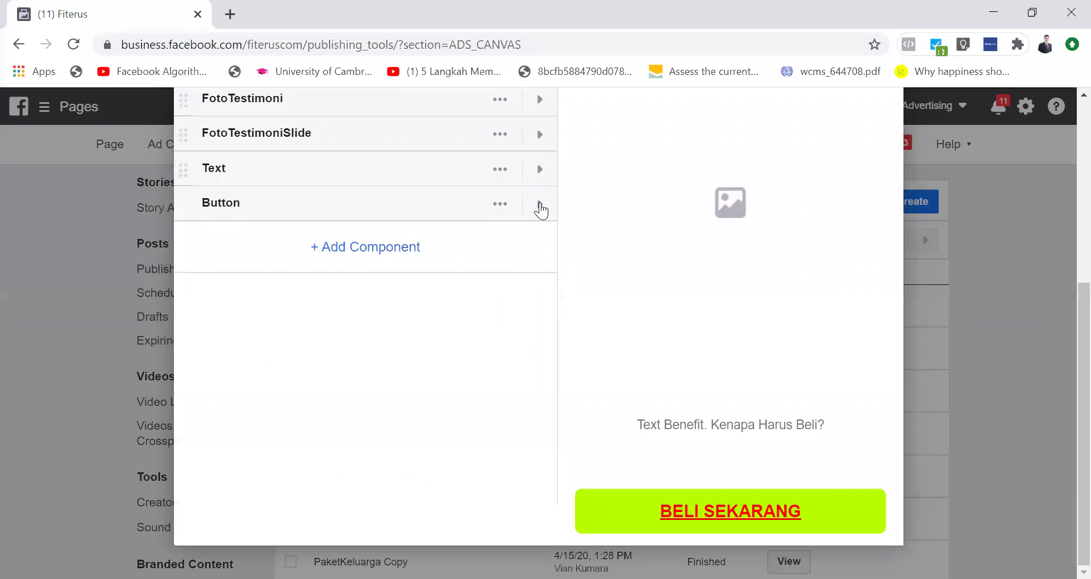
# Step: Add a new Text block and start it with 'Text Benefit.'
pyautogui.click(349, 249)
pyautogui.click(410, 388)
pyautogui.click(721, 463)
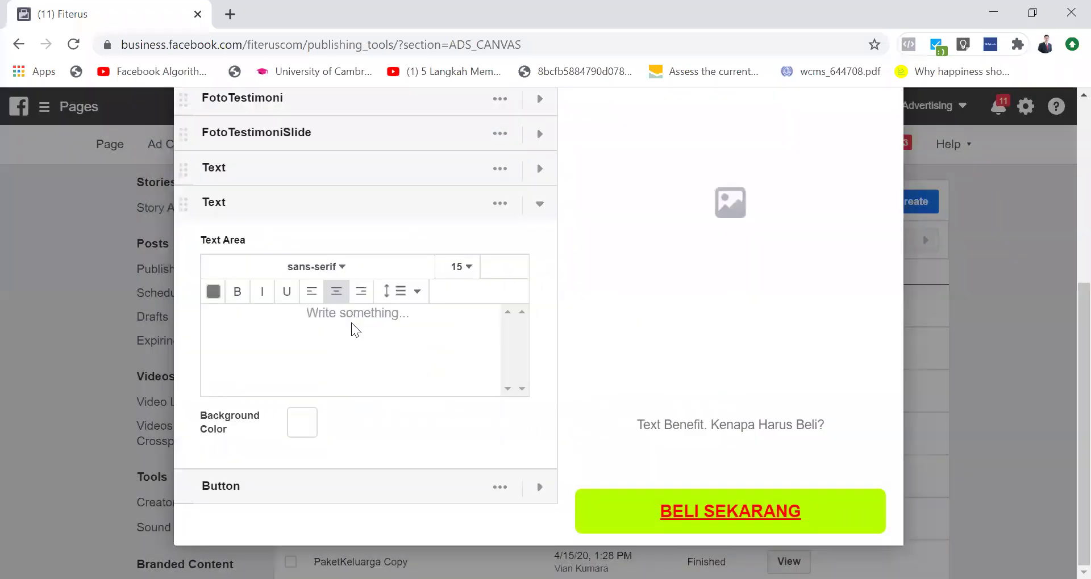
pyautogui.click(355, 329)
pyautogui.write('Ken')
pyautogui.press('BackSpace')
pyautogui.press('BackSpace')
pyautogui.press('BackSpace')
pyautogui.write('Text Benefi')
pyautogui.write('t.')
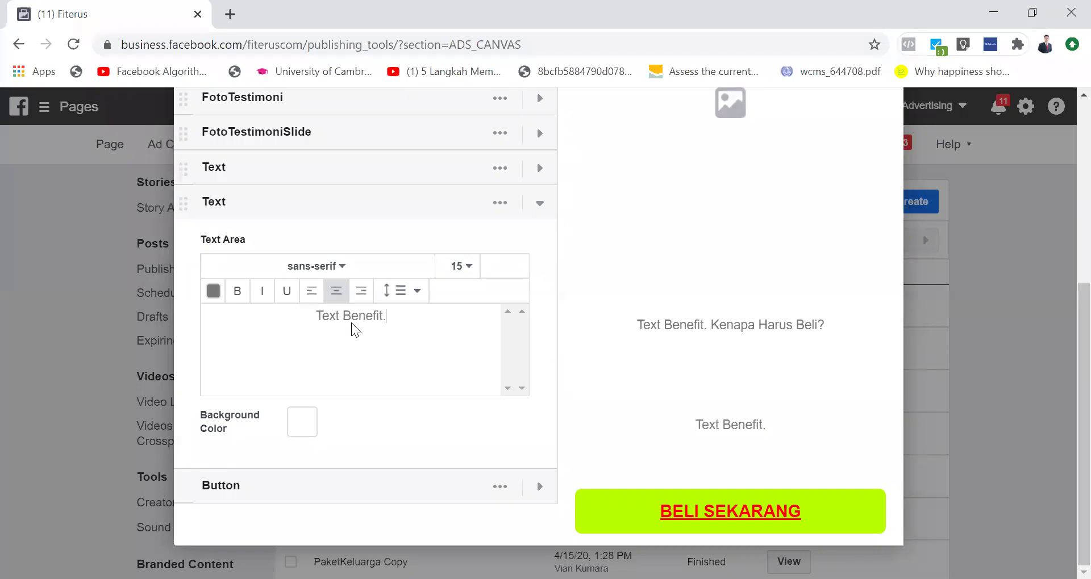
# Step: Paste the benefit sentence and append 'Dari Anda' and 'USPS'
pyautogui.hotkey('ctrl', 'v')
pyautogui.write('Dari Anda')
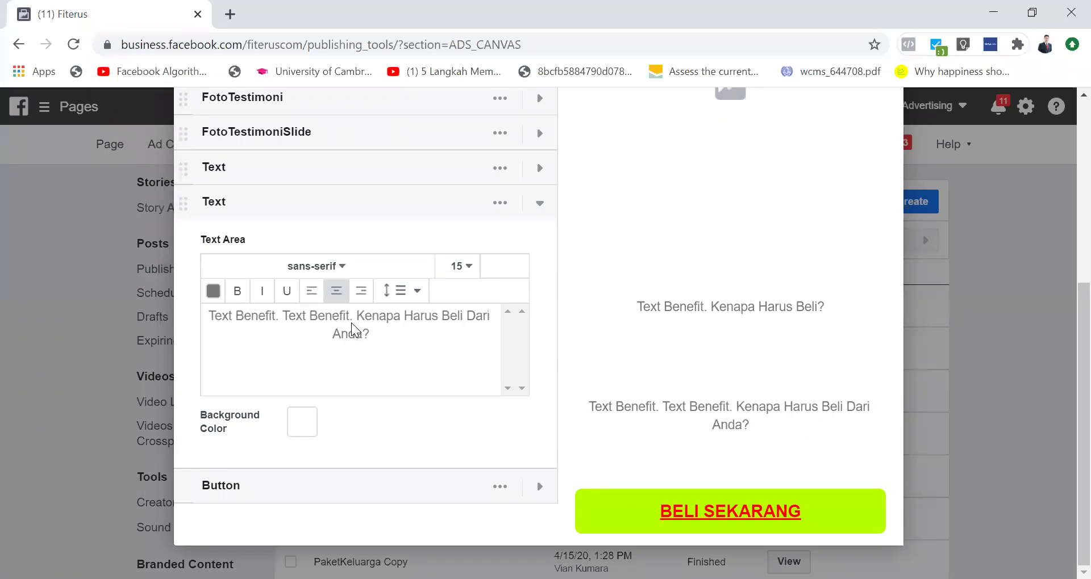
pyautogui.hotkey('ctrl', 'a')
pyautogui.click(409, 346)
pyautogui.write('SP')
pyautogui.press('BackSpace')
pyautogui.press('BackSpace')
pyautogui.write('USPS')
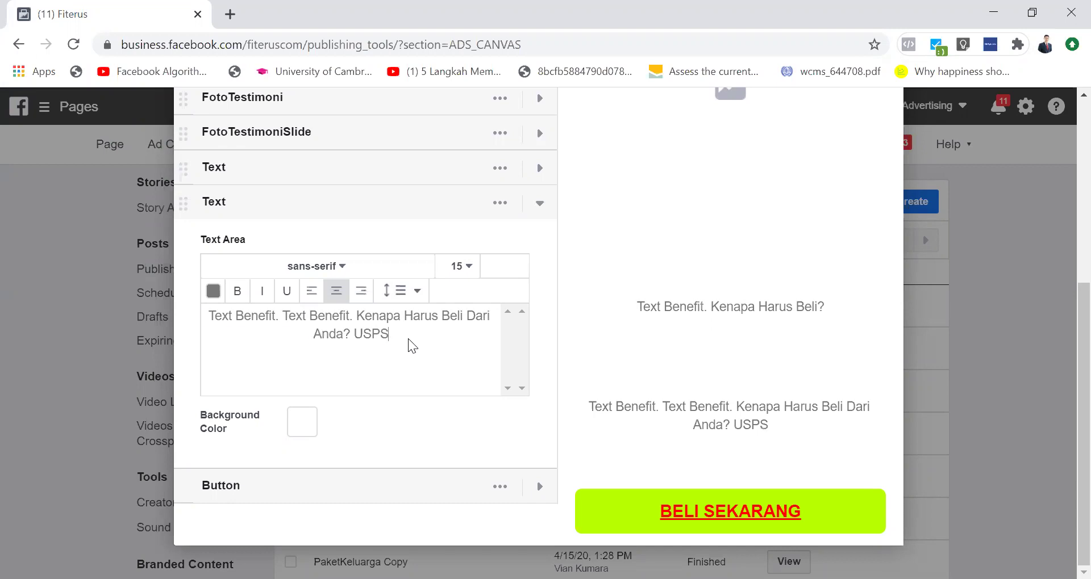
# Step: Delete the duplicated leading 'Text Benefit.' phrase and collapse the block
pyautogui.hotkey('ctrl', 'a')
pyautogui.click(303, 342)
pyautogui.moveTo(282, 316); pyautogui.dragTo(184, 330)
pyautogui.click(309, 334)
pyautogui.moveTo(282, 316); pyautogui.dragTo(182, 324)
pyautogui.press('BackSpace')
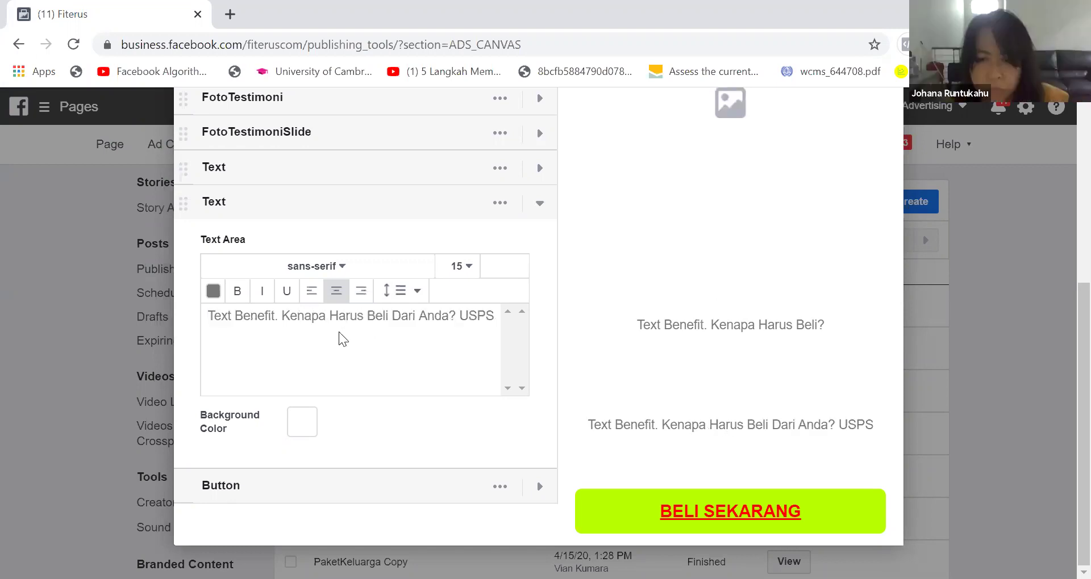
pyautogui.hotkey('ctrl', 'a')
pyautogui.hotkey('ctrl', 'c')
pyautogui.click(541, 205)
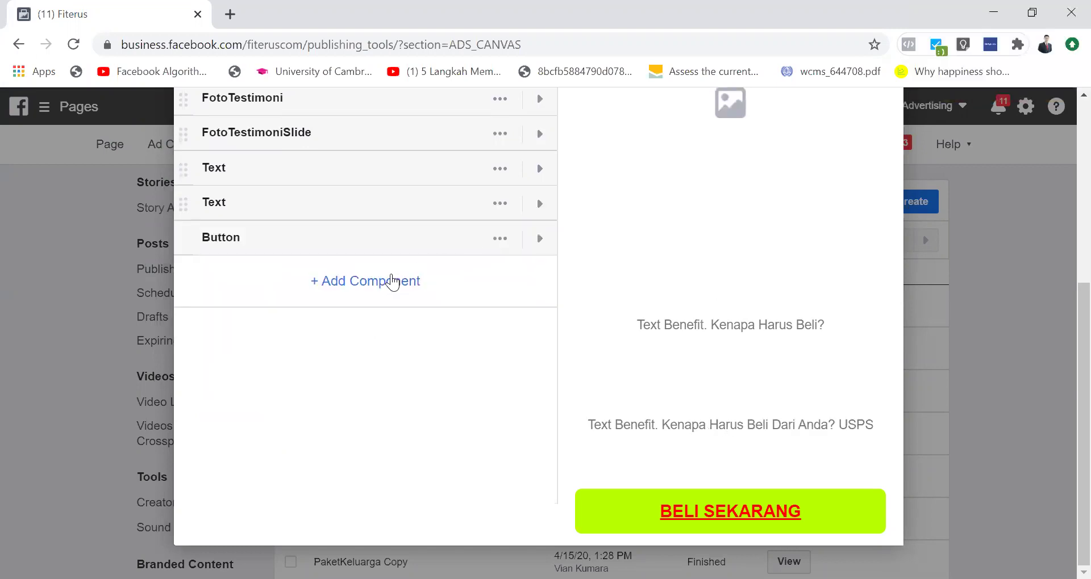
# Step: Add a Photo component below the text block
pyautogui.click(393, 281)
pyautogui.click(438, 377)
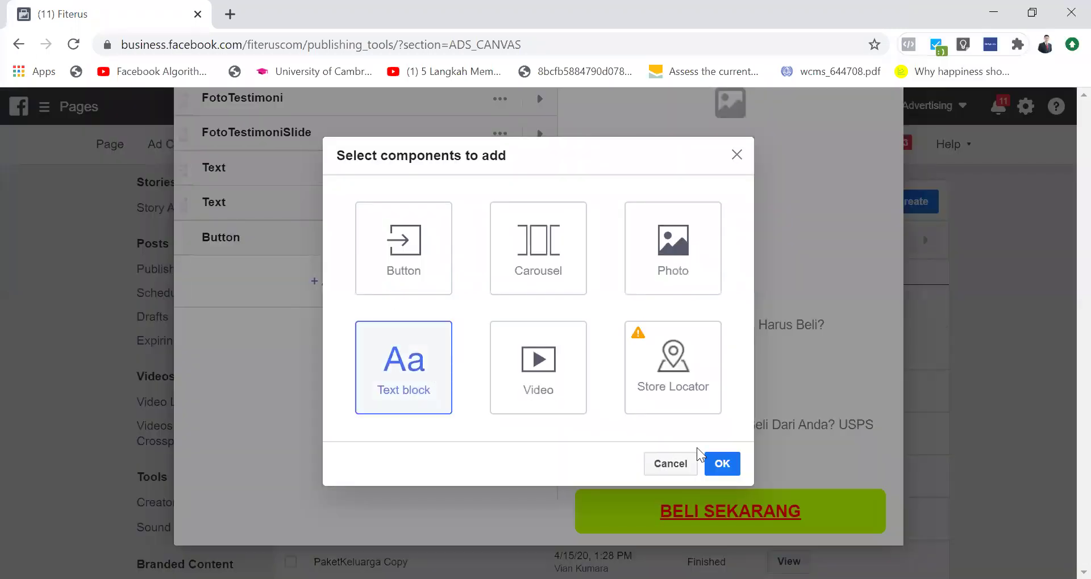
pyautogui.click(651, 252)
pyautogui.click(433, 355)
pyautogui.click(719, 472)
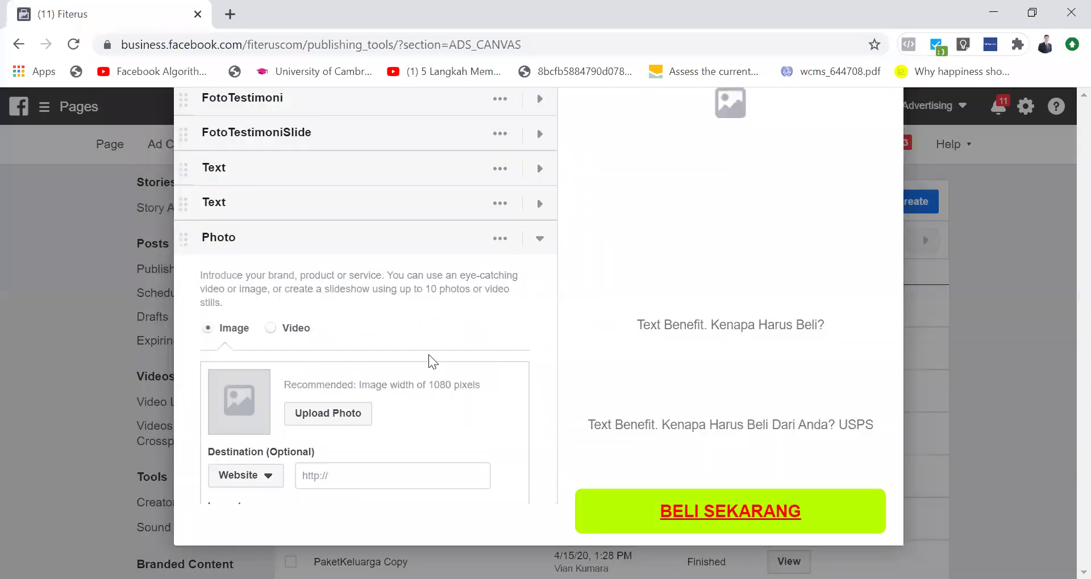
pyautogui.click(539, 239)
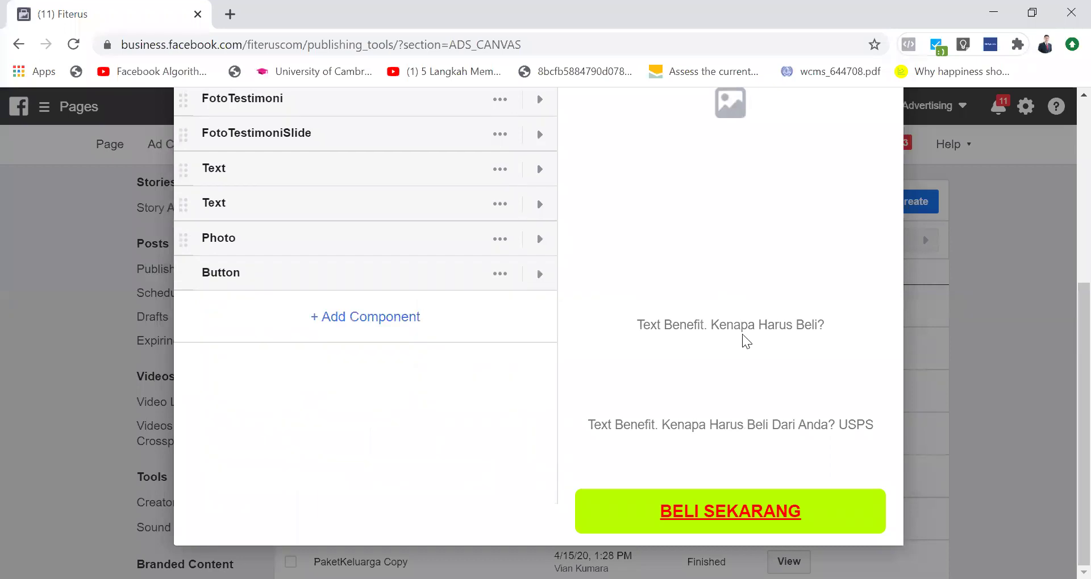
# Step: Add a Text block with the pasted benefit text, inserting 'Sekarang' and replacing USPS with 'Bonus'
pyautogui.click(419, 318)
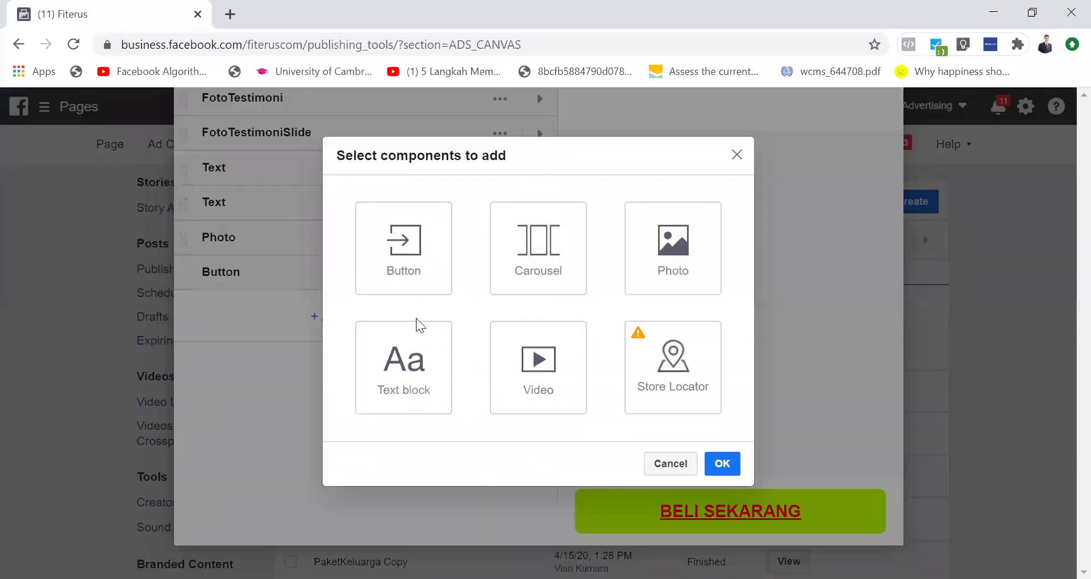
pyautogui.click(399, 366)
pyautogui.click(733, 464)
pyautogui.click(358, 406)
pyautogui.hotkey('ctrl', 'v')
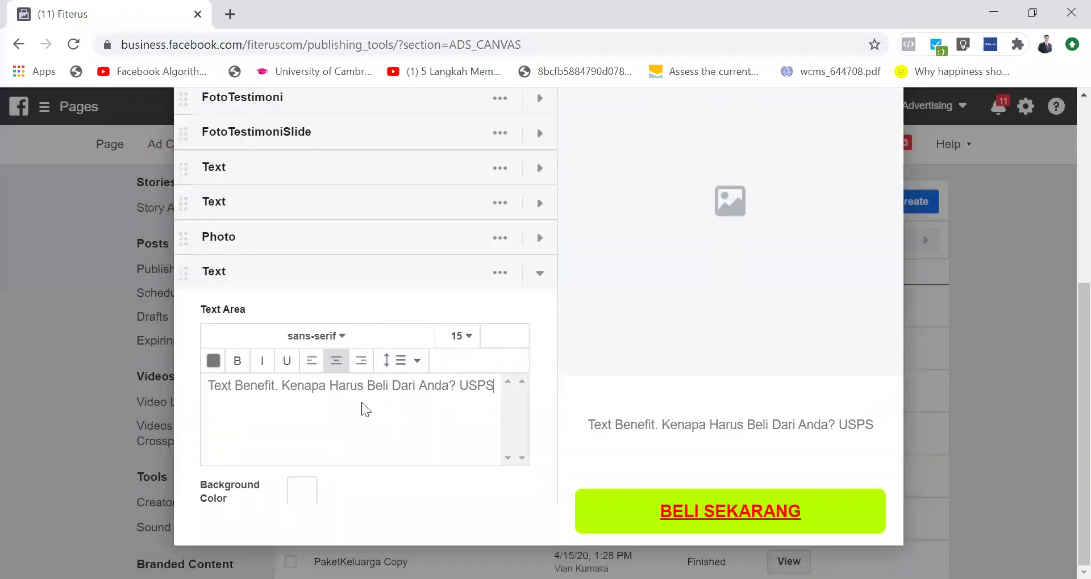
pyautogui.click(453, 387)
pyautogui.write('Sekarang')
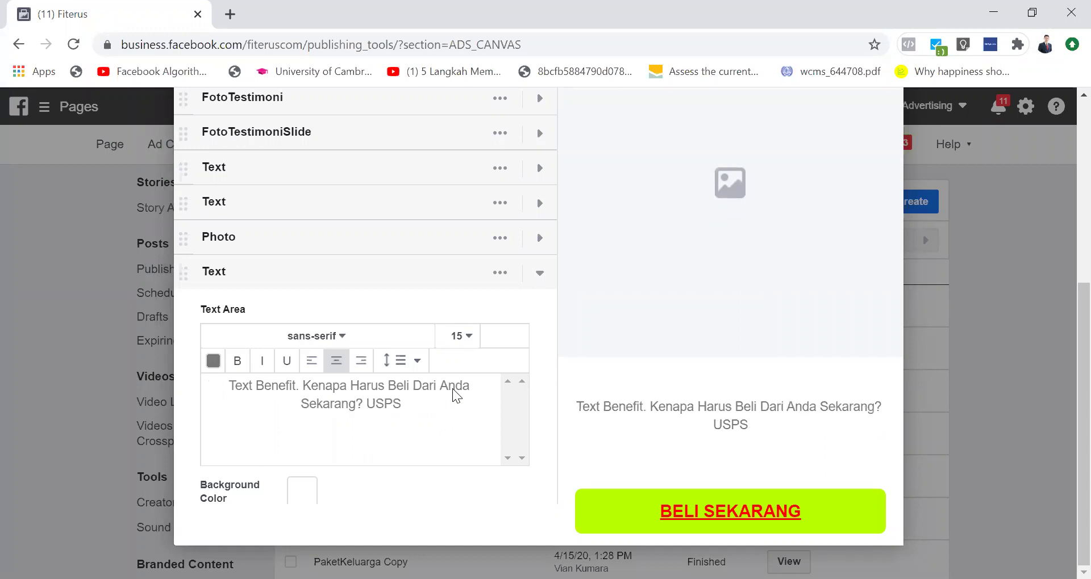
pyautogui.press('Left')
pyautogui.hotkey('shift', 'Right')
pyautogui.hotkey('shift', 'Right')
pyautogui.hotkey('shift', 'Right')
pyautogui.hotkey('shift', 'Right')
pyautogui.write('Bonus')
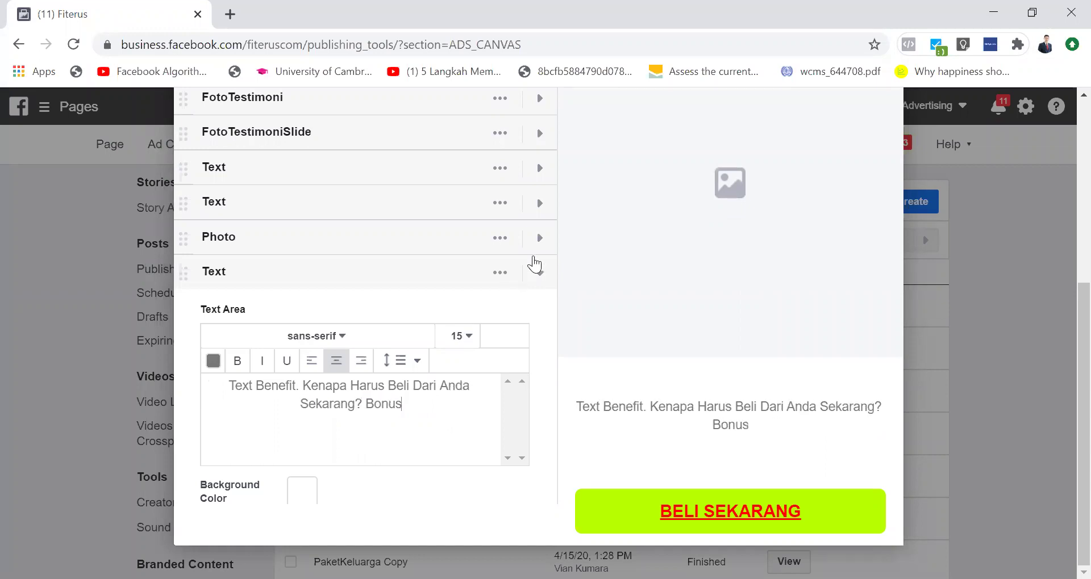
pyautogui.click(540, 275)
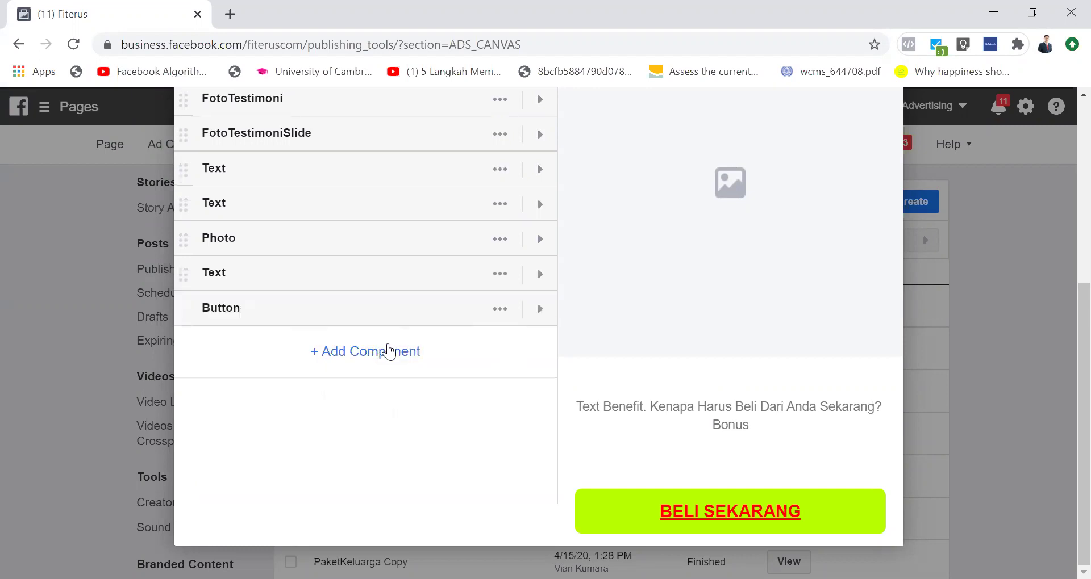
# Step: Add a second Photo component
pyautogui.click(386, 351)
pyautogui.click(657, 279)
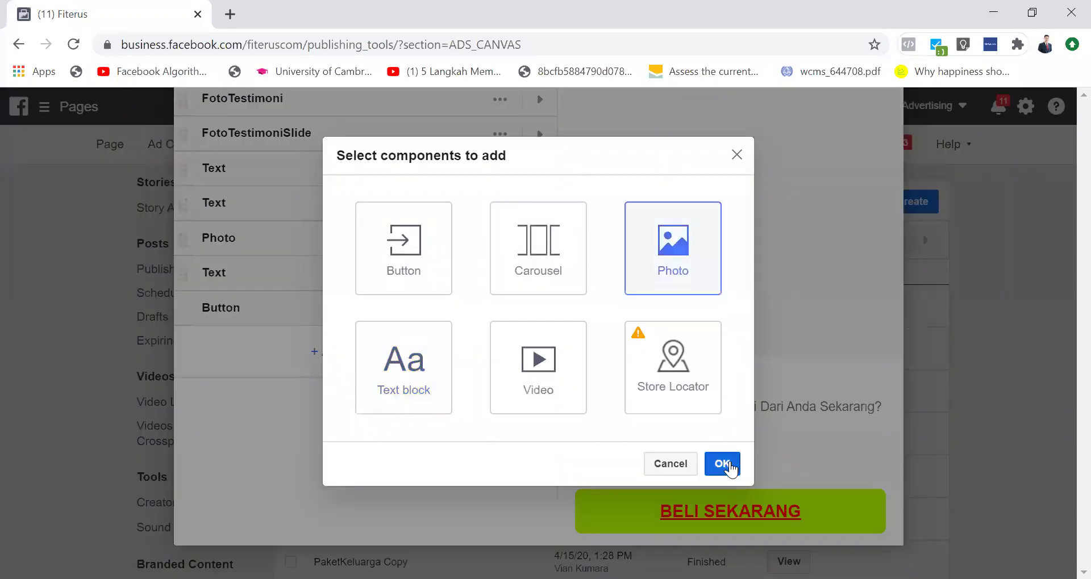
pyautogui.click(721, 464)
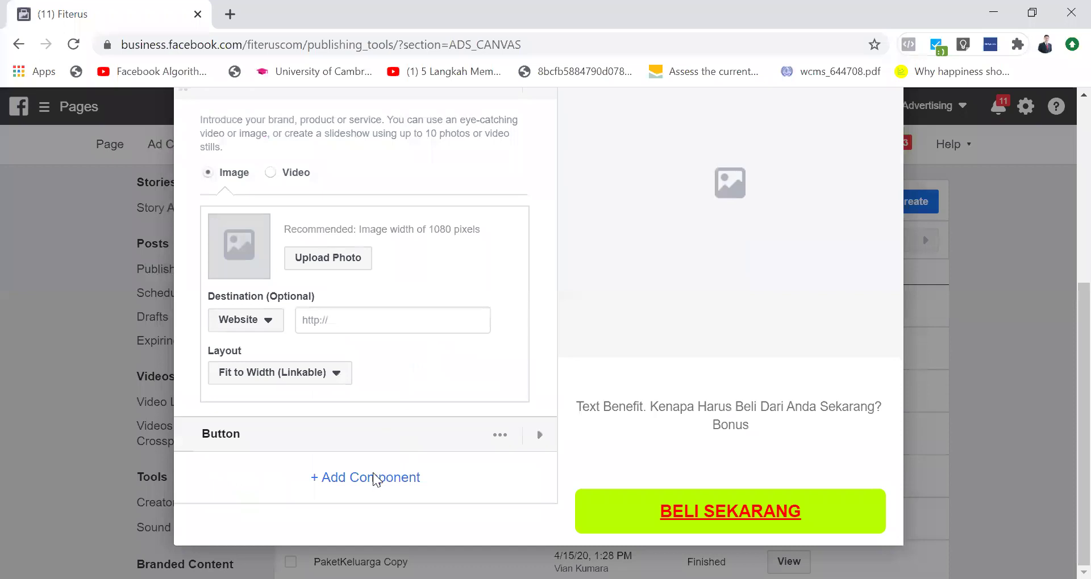
# Step: Add a Text block reading 'Closing Statement'
pyautogui.click(374, 474)
pyautogui.click(402, 388)
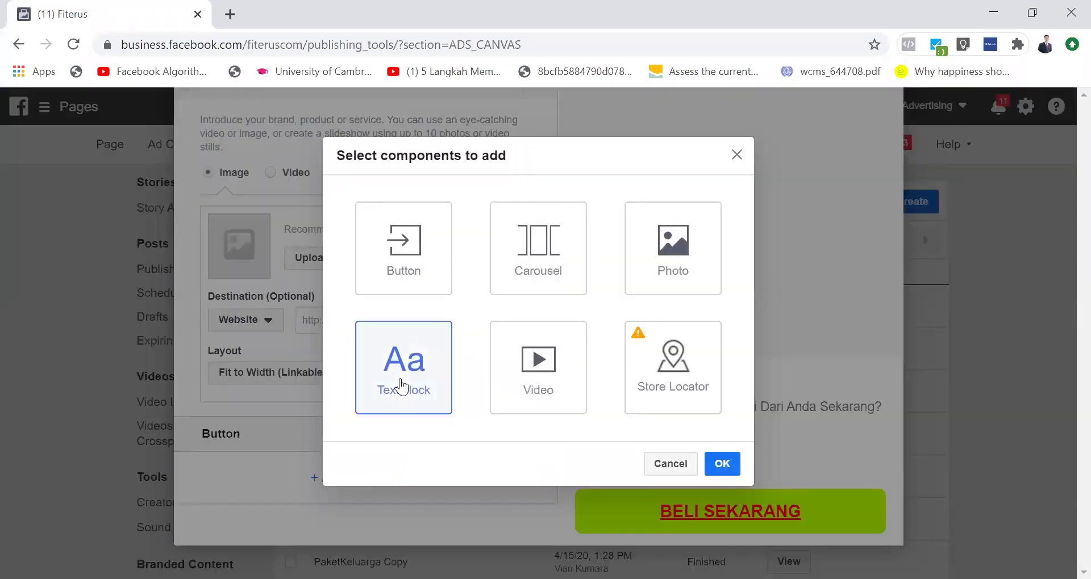
pyautogui.click(720, 463)
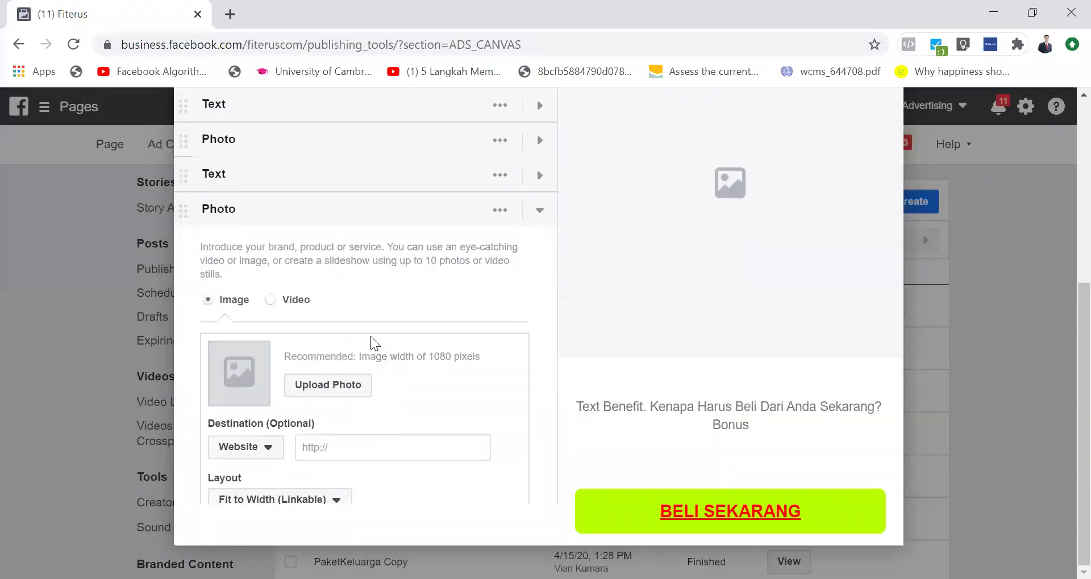
pyautogui.click(358, 299)
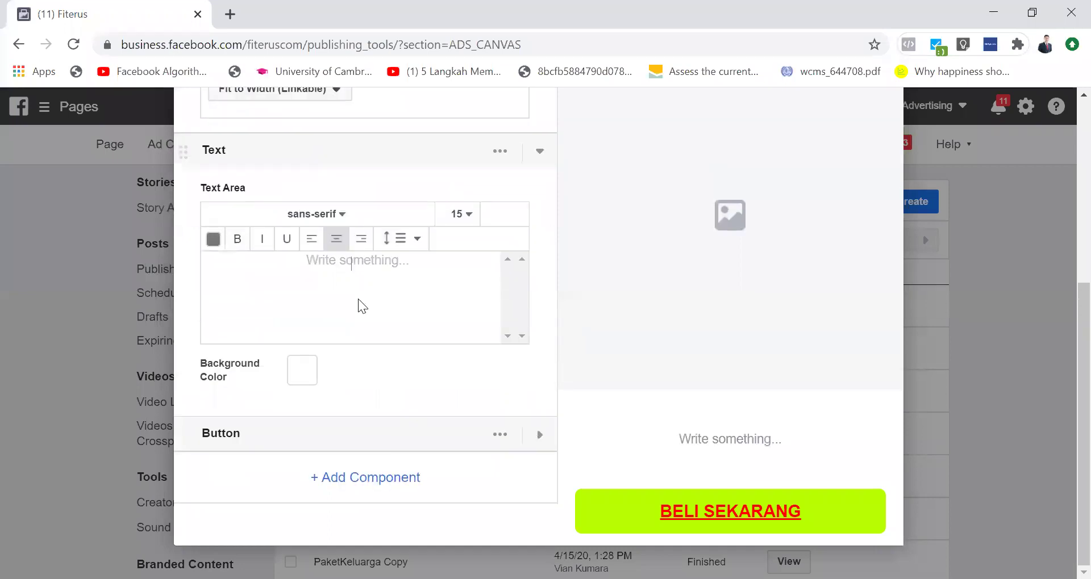
pyautogui.write('Clos')
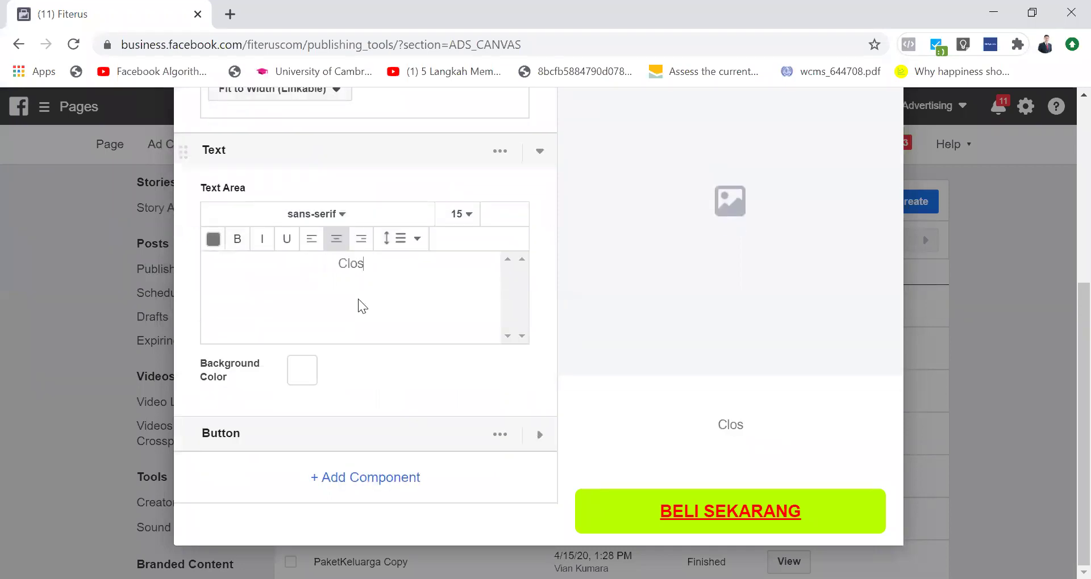
pyautogui.write('ing Statement')
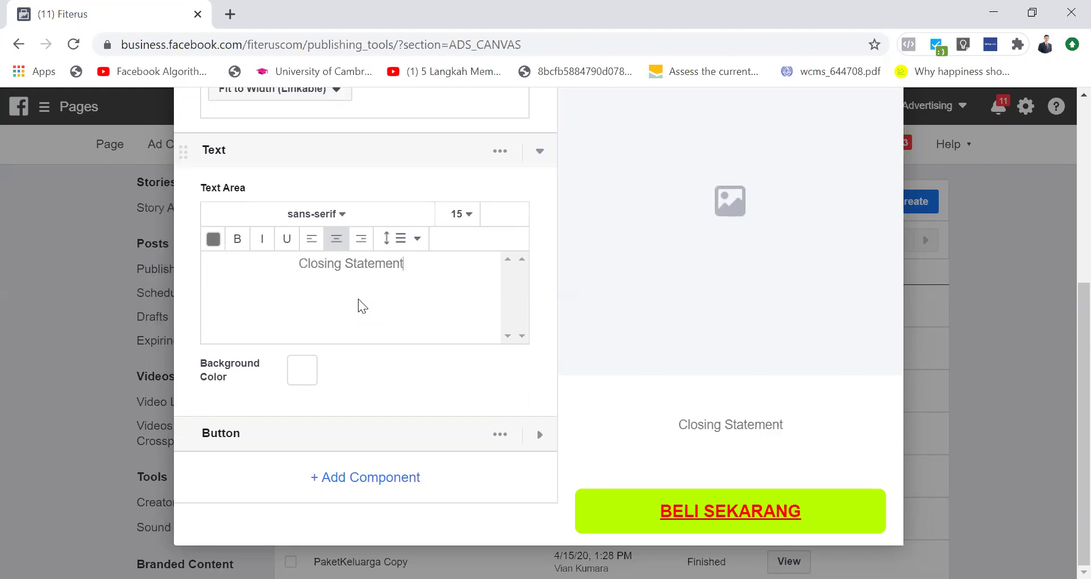
pyautogui.scroll(2, 491, 297)
pyautogui.click(540, 256)
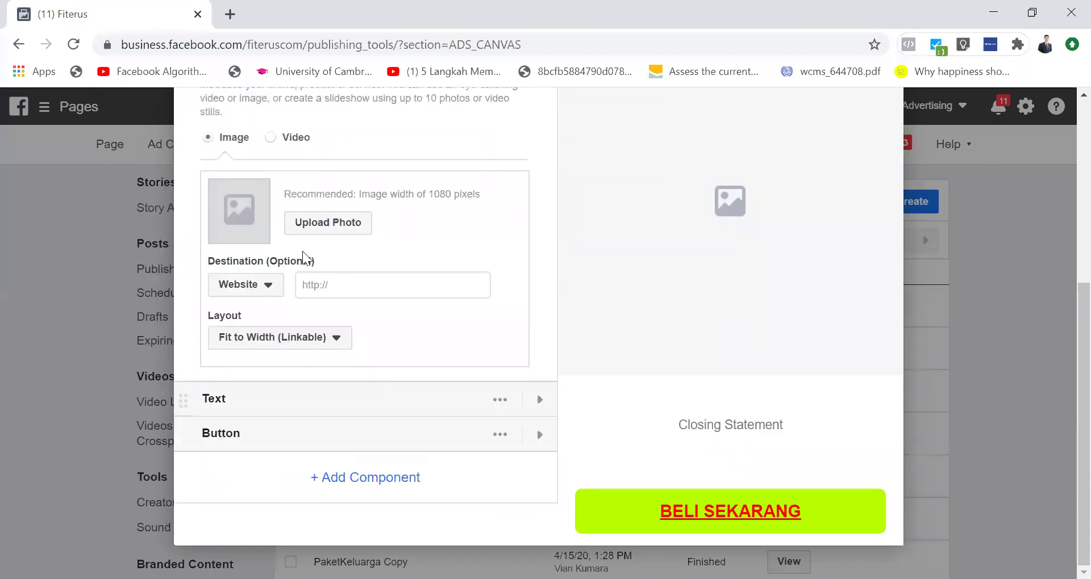
# Step: Rename the first Text component to its text, 'Text Benefit. Kenapa Harus Beli?'
pyautogui.scroll(5, 280, 258)
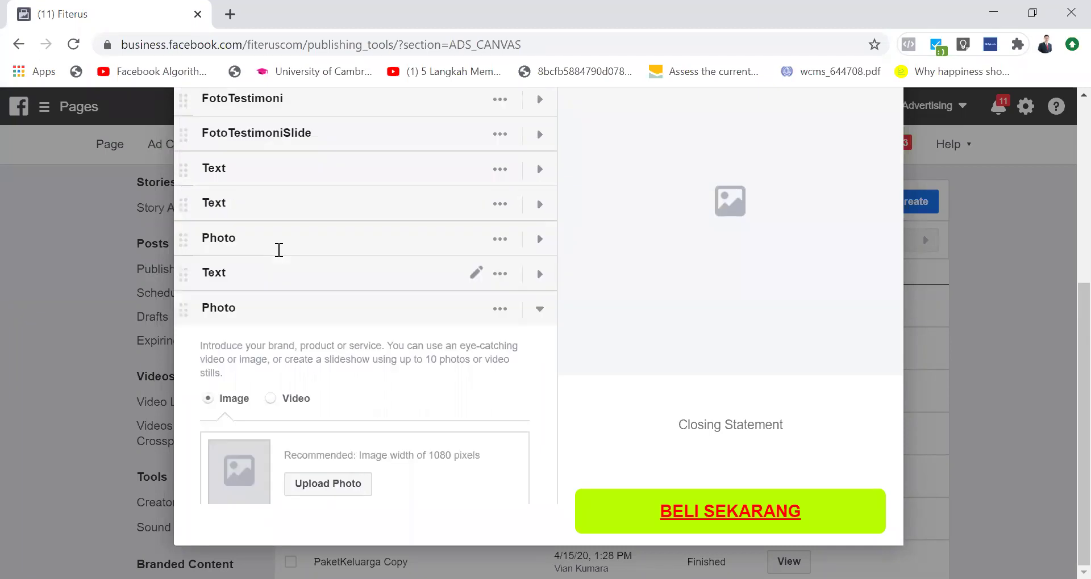
pyautogui.click(541, 311)
pyautogui.click(539, 169)
pyautogui.click(539, 169)
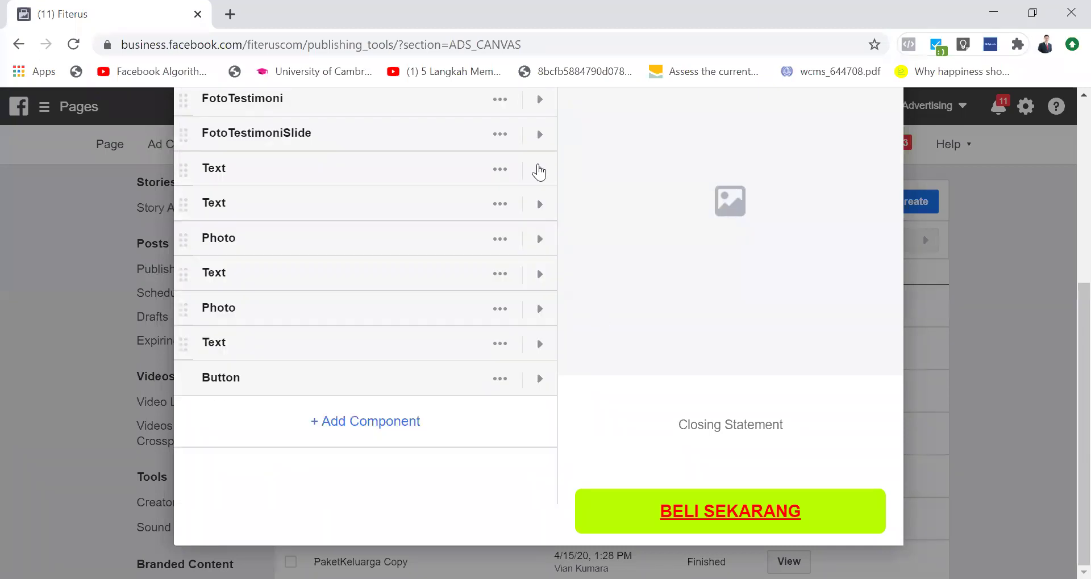
pyautogui.doubleClick(238, 171)
pyautogui.click(531, 170)
pyautogui.tripleClick(404, 303)
pyautogui.hotkey('ctrl', 'c')
pyautogui.scroll(-2, 404, 303)
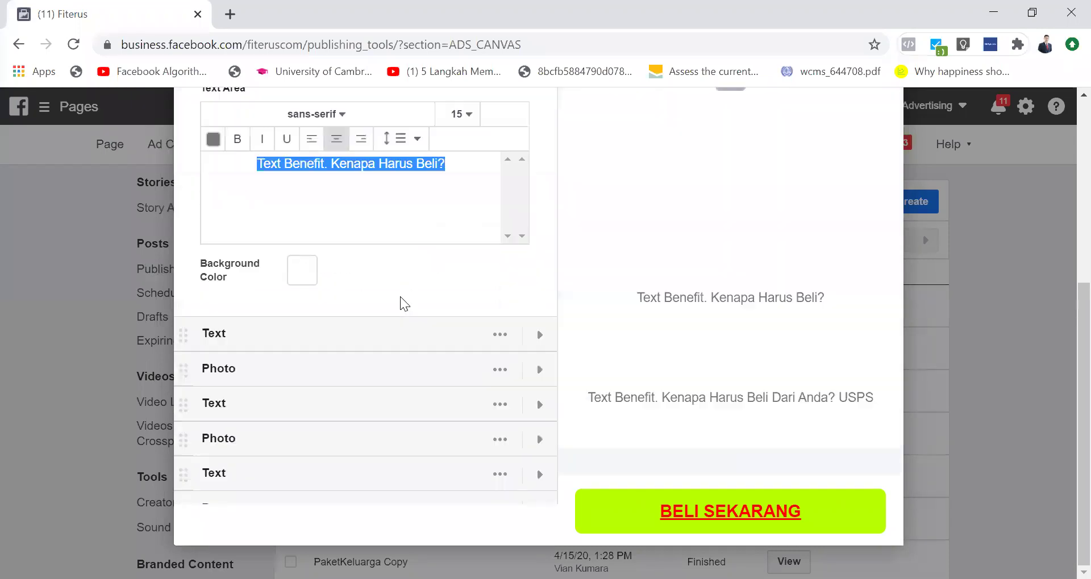
pyautogui.scroll(2, 404, 303)
pyautogui.click(227, 166)
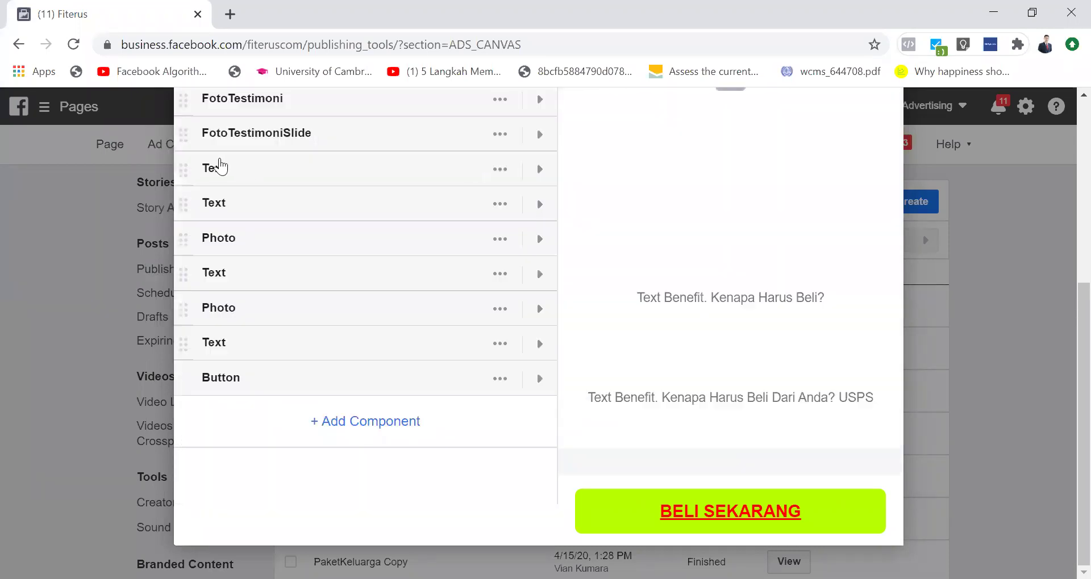
pyautogui.click(225, 170)
pyautogui.doubleClick(224, 169)
pyautogui.hotkey('ctrl', 'v')
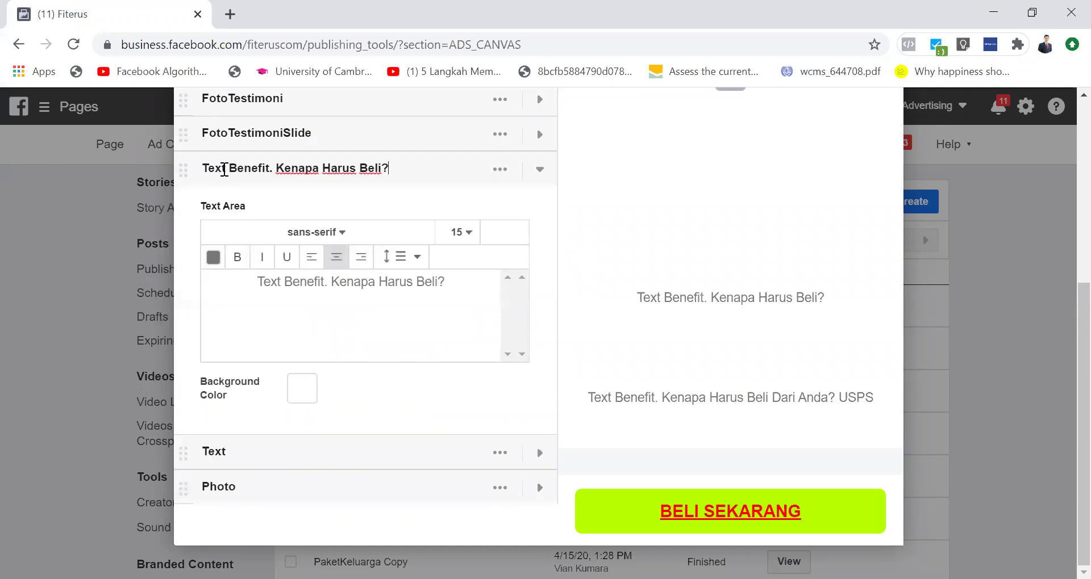
pyautogui.click(538, 169)
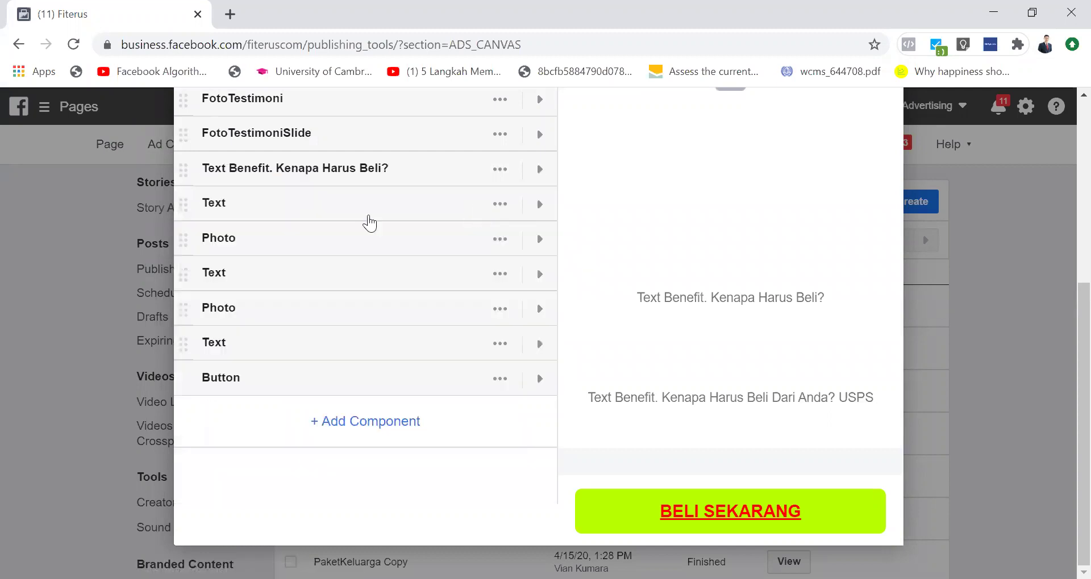
# Step: Name the next Text component after its own USPS text
pyautogui.click(539, 204)
pyautogui.scroll(-1, 360, 338)
pyautogui.tripleClick(361, 339)
pyautogui.hotkey('ctrl', 'c')
pyautogui.scroll(-3, 360, 339)
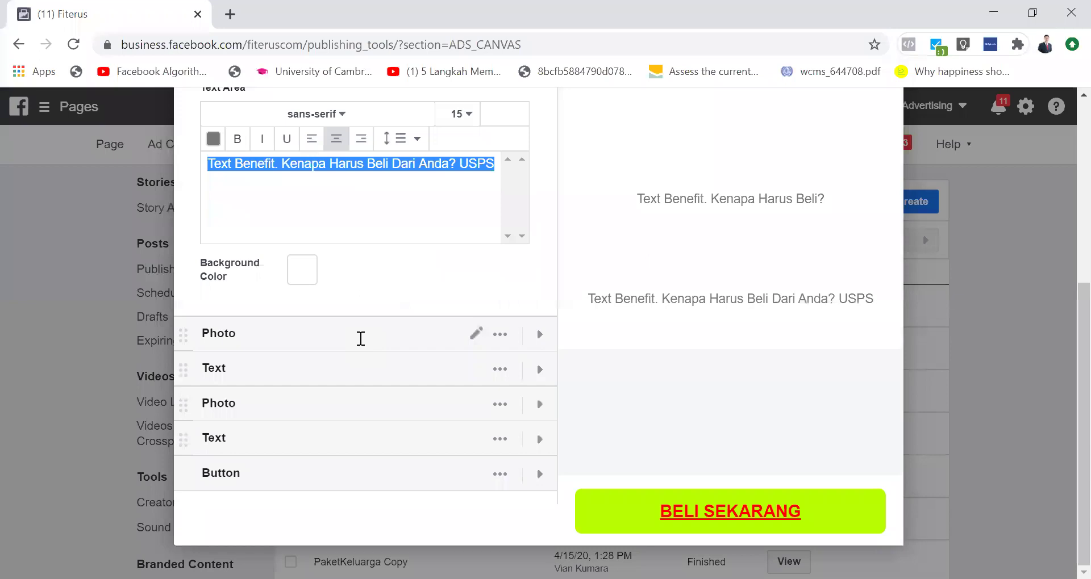
pyautogui.scroll(3, 219, 188)
pyautogui.click(219, 181)
pyautogui.doubleClick(223, 204)
pyautogui.hotkey('ctrl', 'v')
pyautogui.click(539, 203)
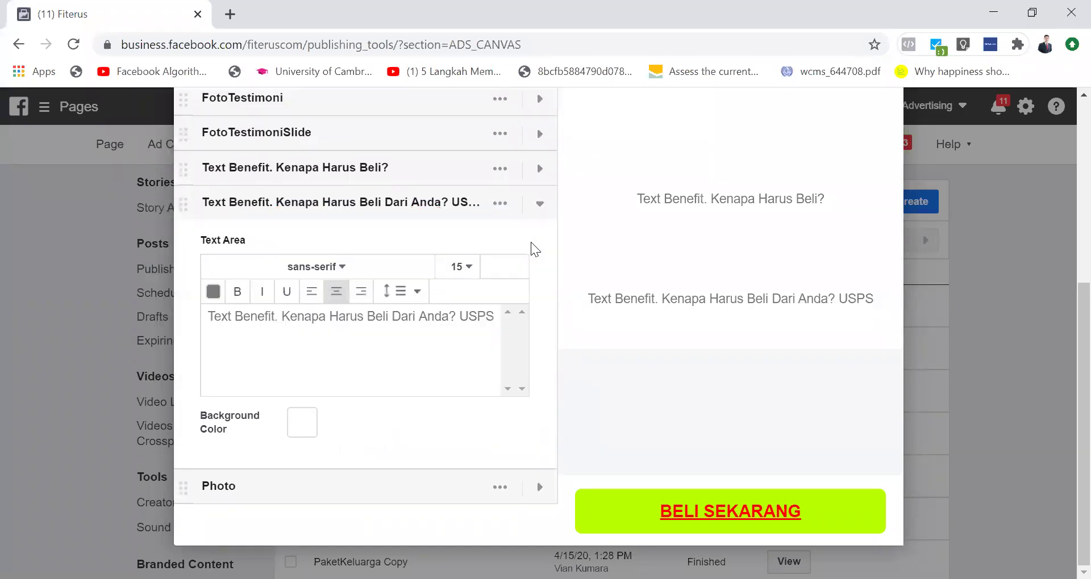
pyautogui.click(540, 205)
# Step: Rename the Photo component to PhotoProduct
pyautogui.doubleClick(273, 237)
pyautogui.click(273, 237)
pyautogui.write('Product')
pyautogui.press('Return')
# Step: Copy the following Text component's text and erase its old name
pyautogui.click(538, 273)
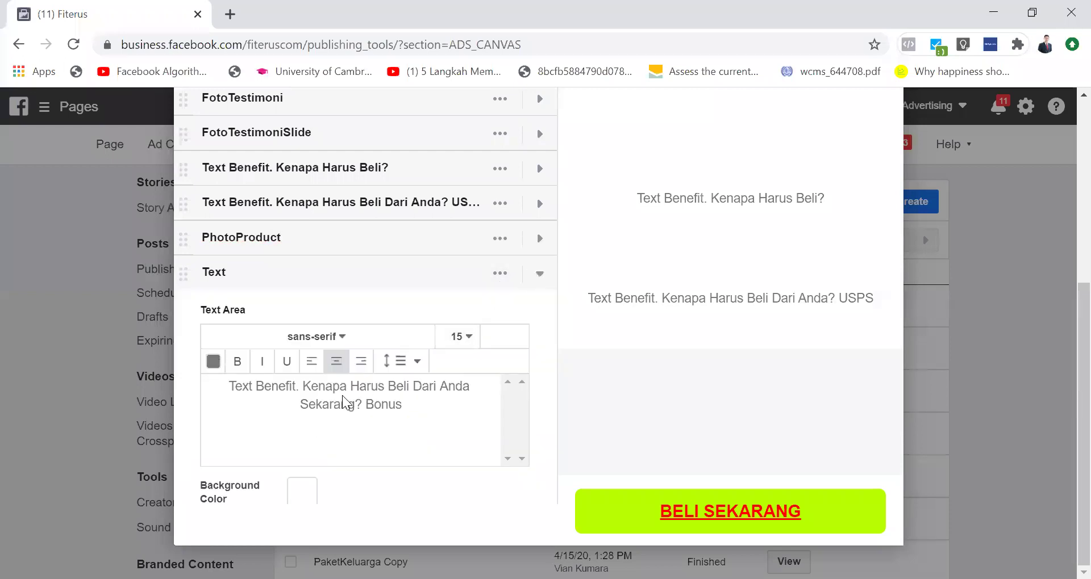
pyautogui.tripleClick(344, 396)
pyautogui.scroll(-3, 344, 396)
pyautogui.scroll(3, 377, 362)
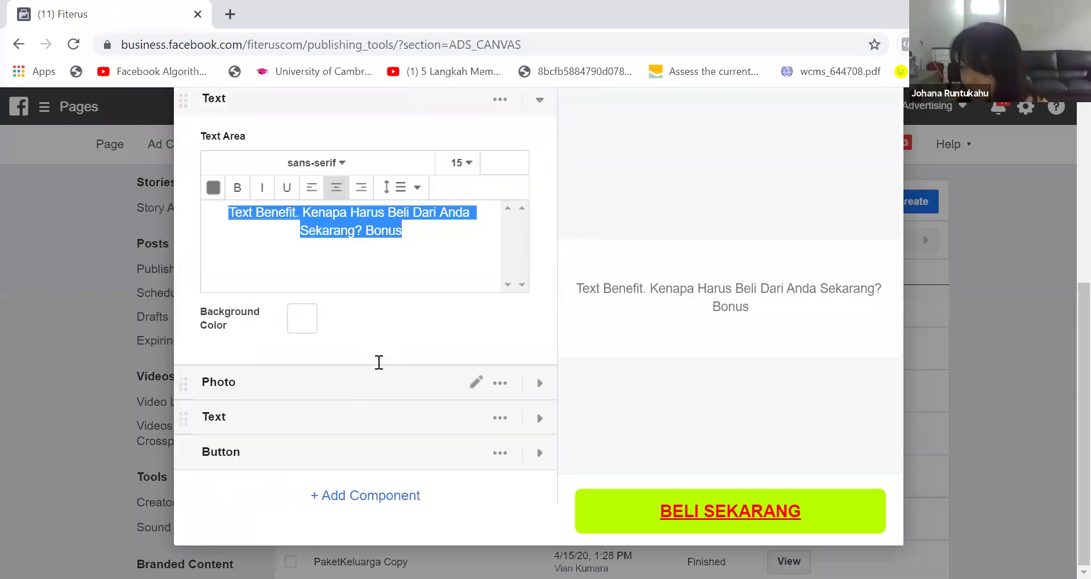
pyautogui.click(538, 234)
pyautogui.click(238, 271)
pyautogui.click(335, 262)
pyautogui.press('BackSpace')
pyautogui.press('BackSpace')
pyautogui.press('BackSpace')
pyautogui.press('BackSpace')
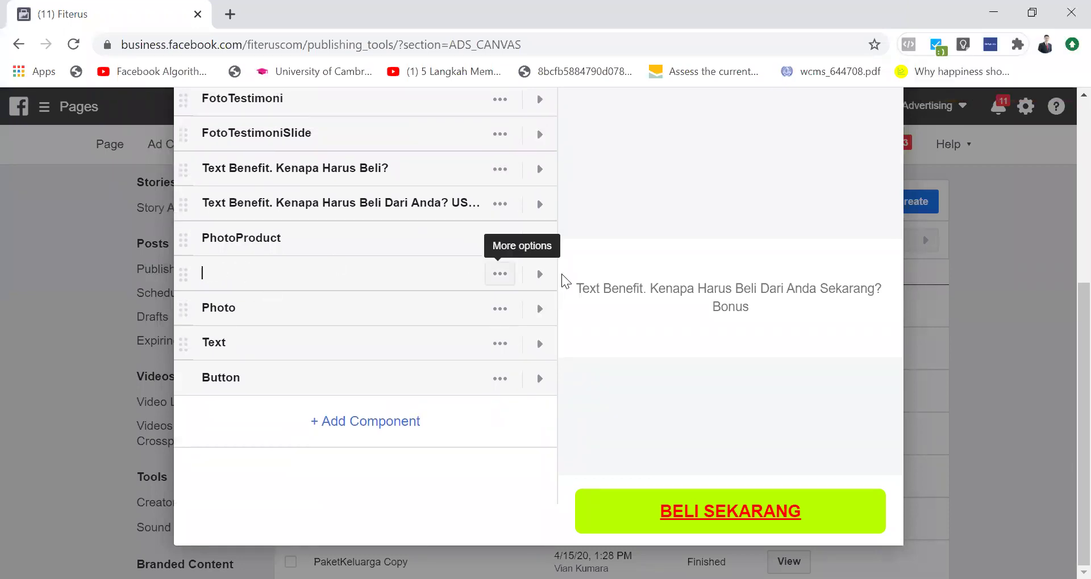
# Step: Name the unnamed text component KenapaHarusBeliDariAndaSekarang?
pyautogui.click(540, 274)
pyautogui.tripleClick(369, 408)
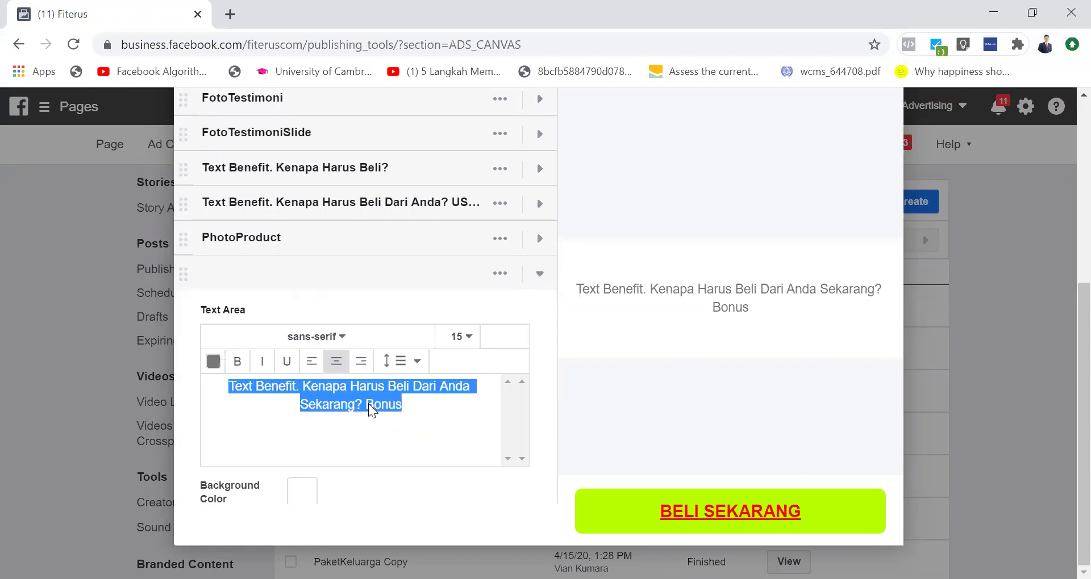
pyautogui.click(274, 270)
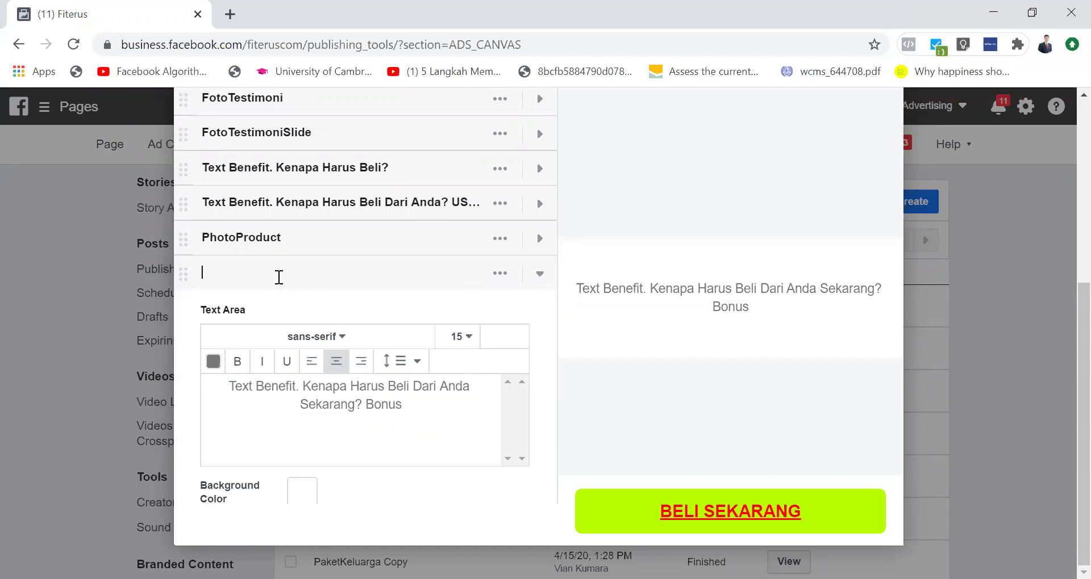
pyautogui.write('KenapaHaru')
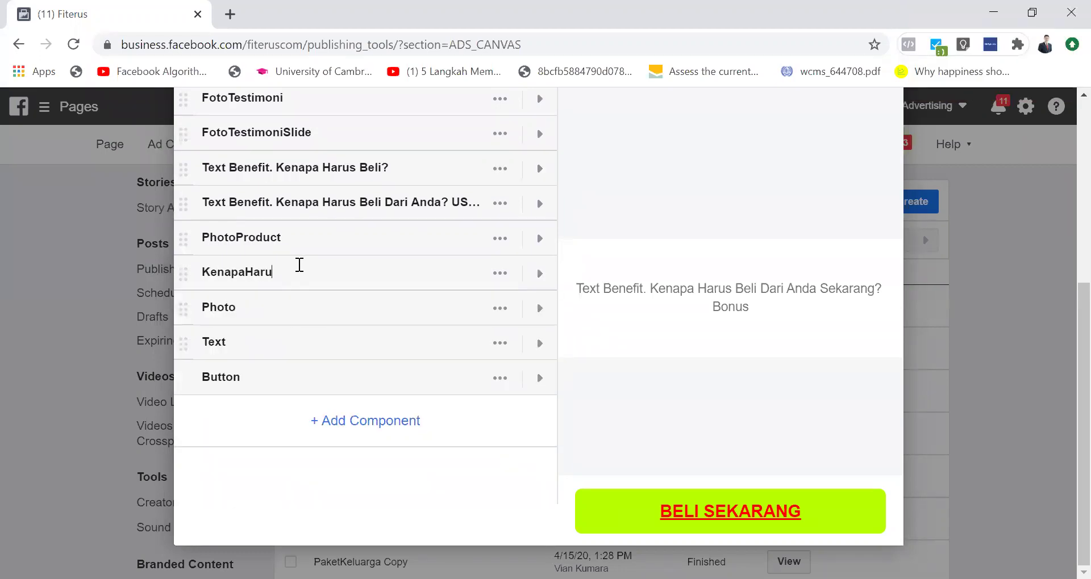
pyautogui.write('sBeli')
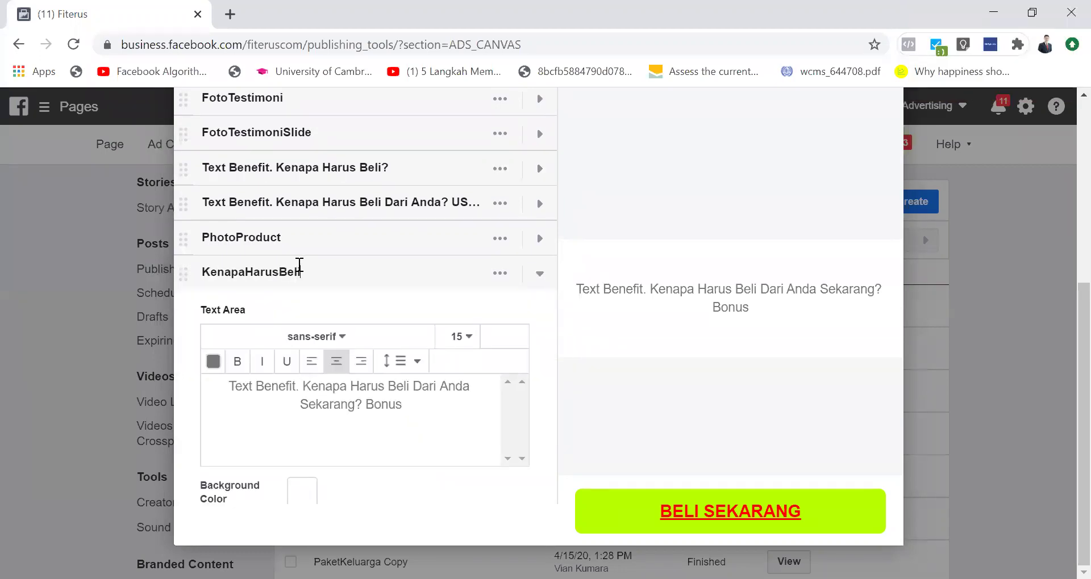
pyautogui.write('DariAndaSekarang?')
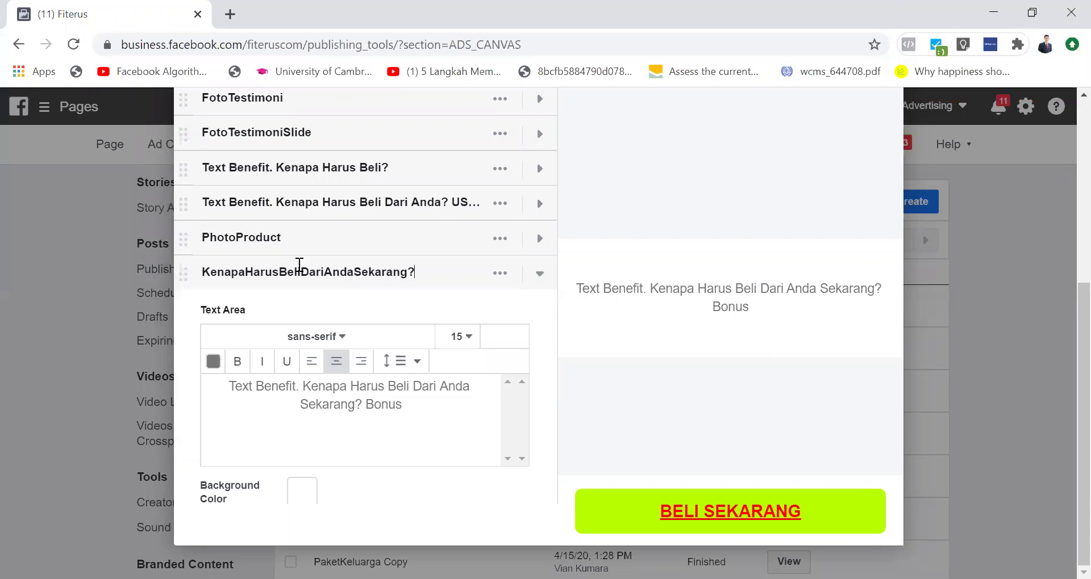
pyautogui.click(540, 274)
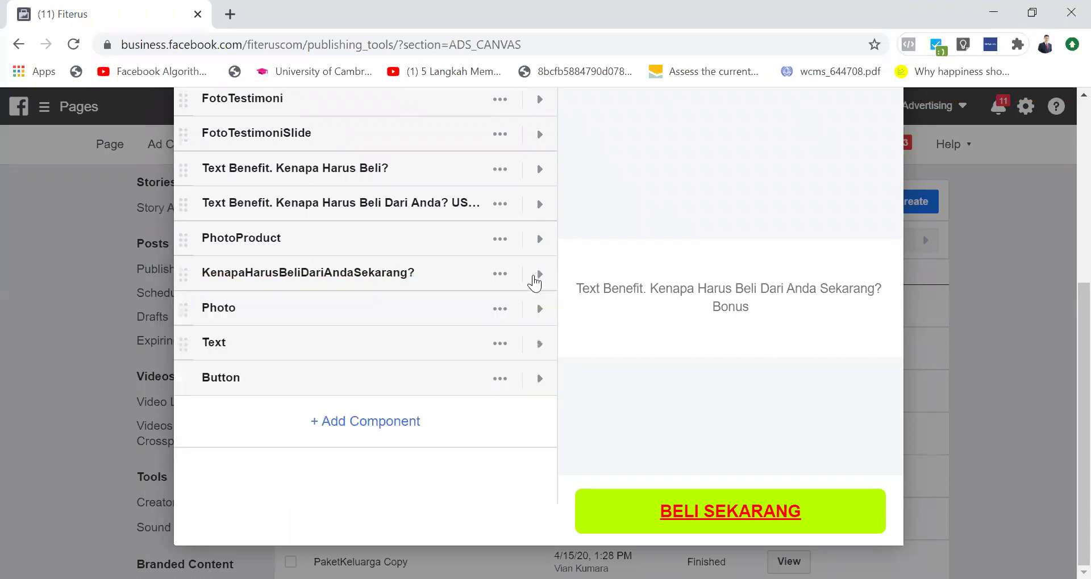
pyautogui.click(540, 310)
pyautogui.click(537, 311)
pyautogui.click(246, 289)
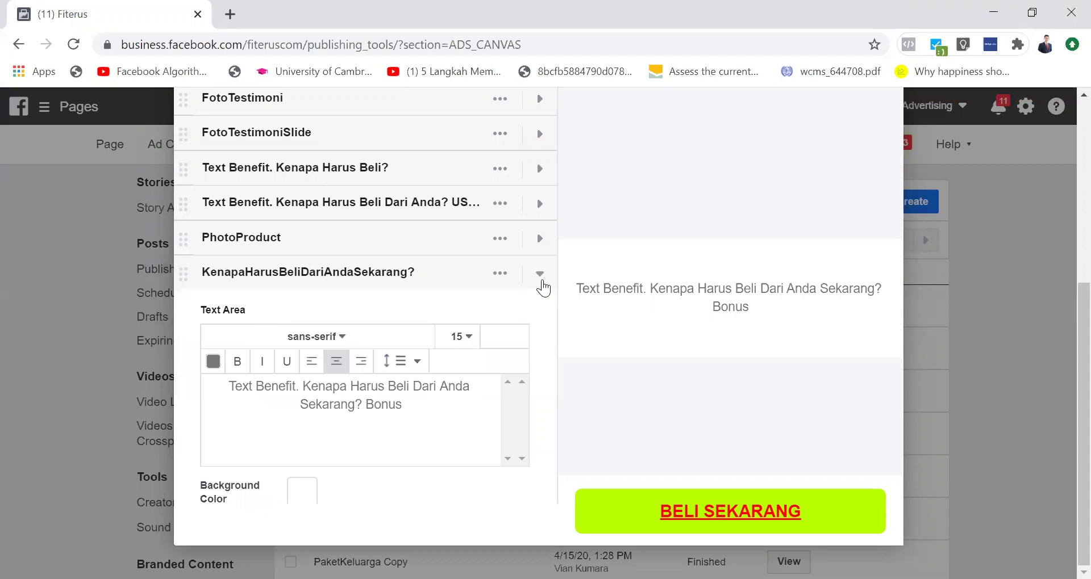
pyautogui.click(540, 274)
# Step: Rename the Photo component to PhotoBonus
pyautogui.click(292, 318)
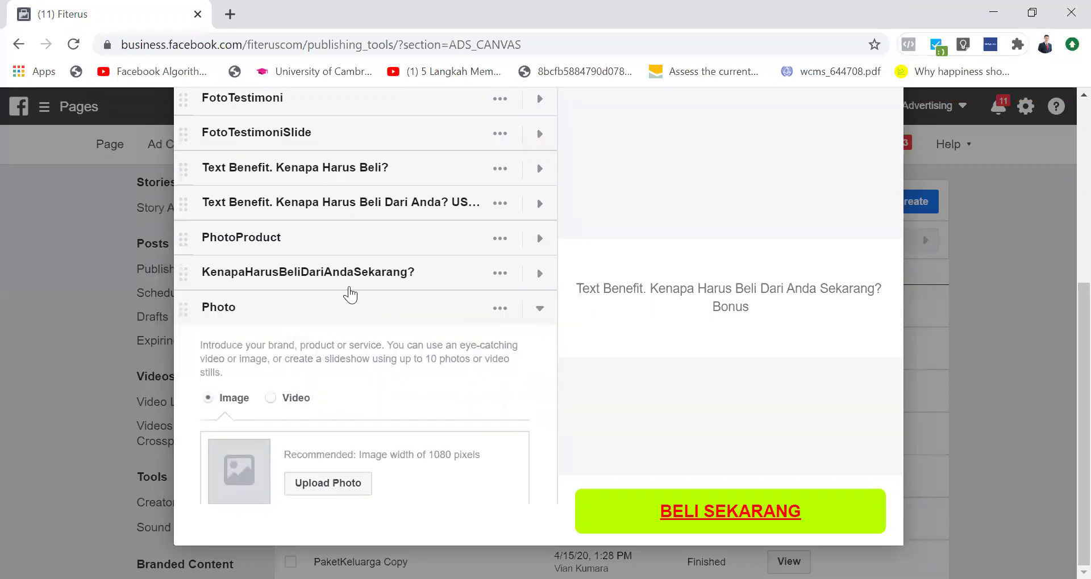
pyautogui.click(288, 305)
pyautogui.click(243, 317)
pyautogui.click(229, 307)
pyautogui.click(229, 306)
pyautogui.click(541, 310)
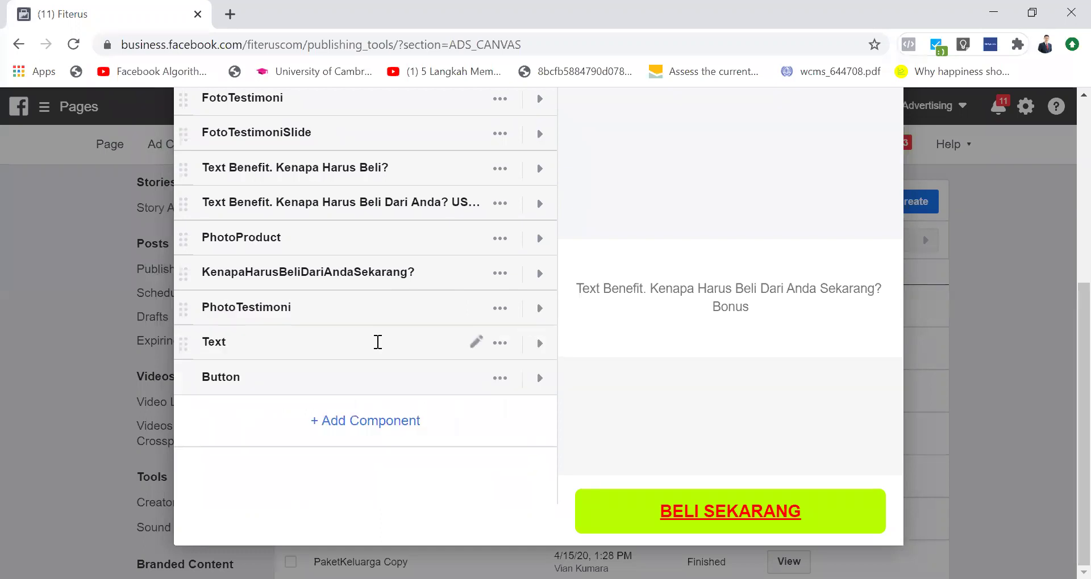
pyautogui.click(539, 310)
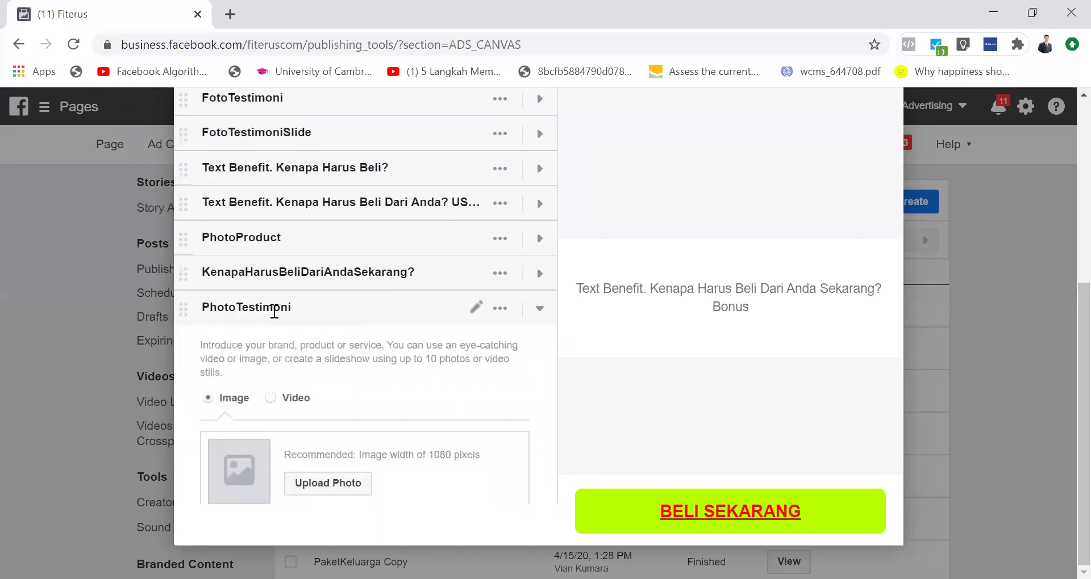
pyautogui.click(234, 305)
pyautogui.click(238, 307)
pyautogui.hotkey('shift', 'End')
pyautogui.write('Bonus')
pyautogui.press('Return')
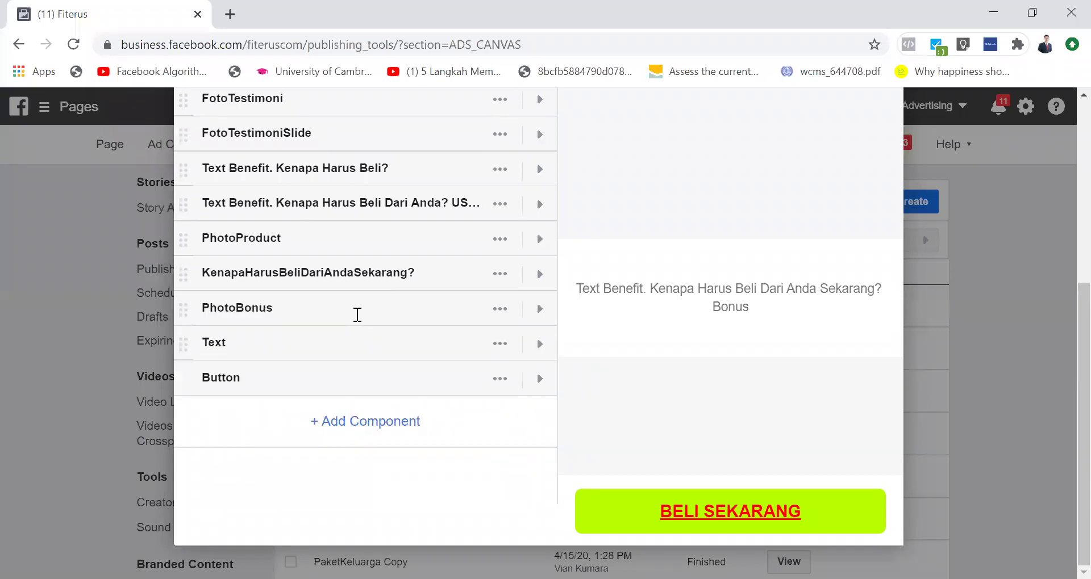
# Step: Rename the last text component to ClosingStatement
pyautogui.click(542, 346)
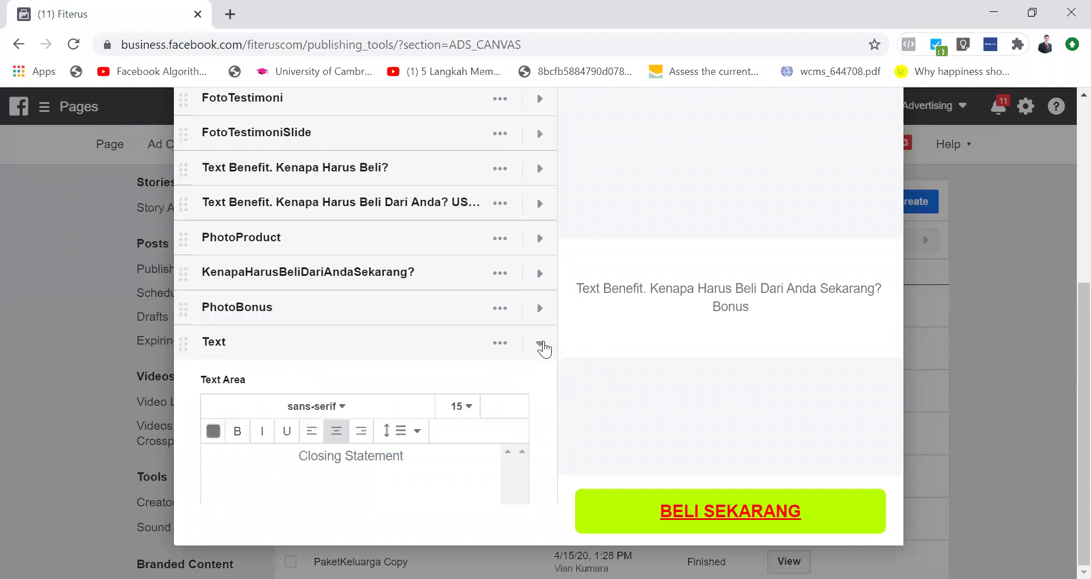
pyautogui.click(542, 346)
pyautogui.click(214, 343)
pyautogui.write('Cl')
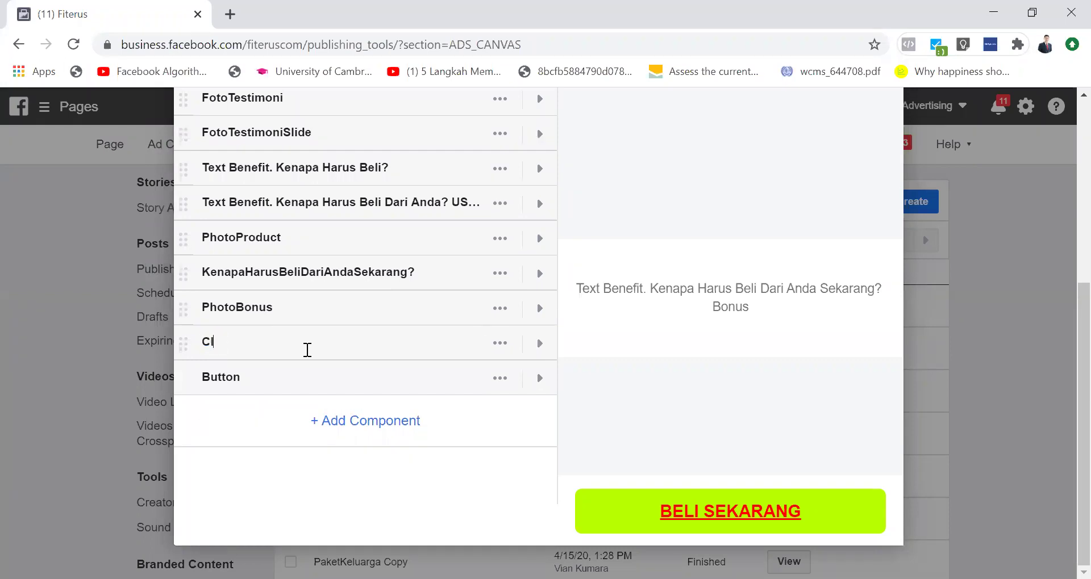
pyautogui.write('osingStatement')
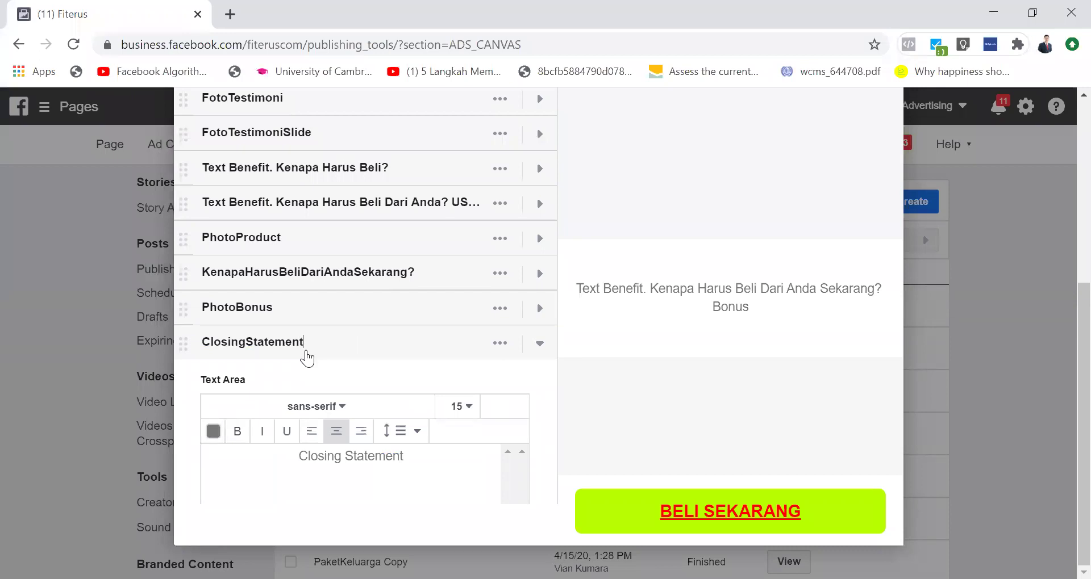
pyautogui.click(539, 343)
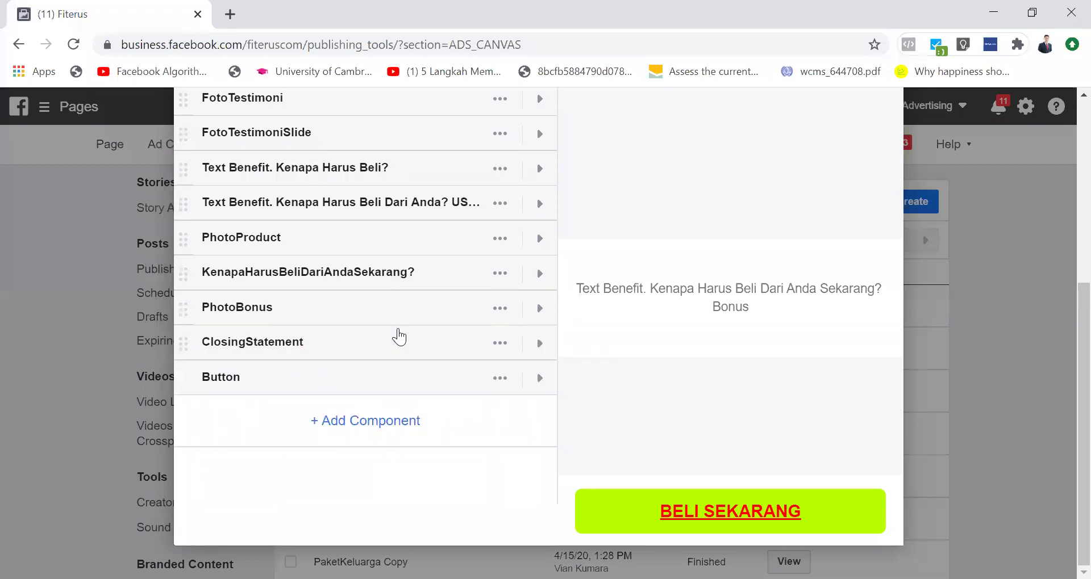
pyautogui.scroll(5, 399, 337)
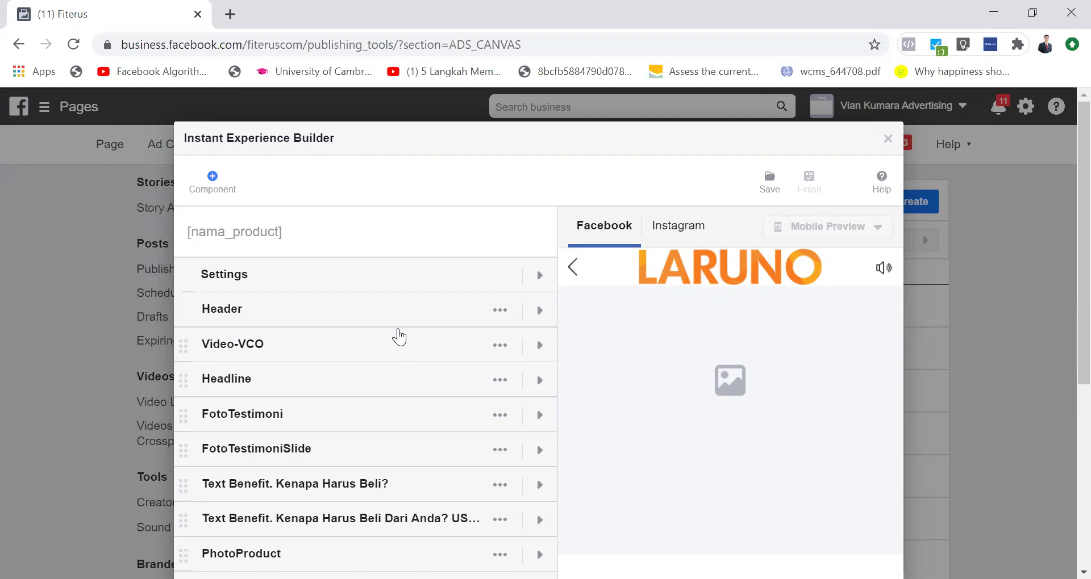
# Step: Insert 'Harga Promo + ' before Bonus in the KenapaHarusBeliDariAndaSekarang? text
pyautogui.scroll(-1, 399, 336)
pyautogui.scroll(-3, 399, 337)
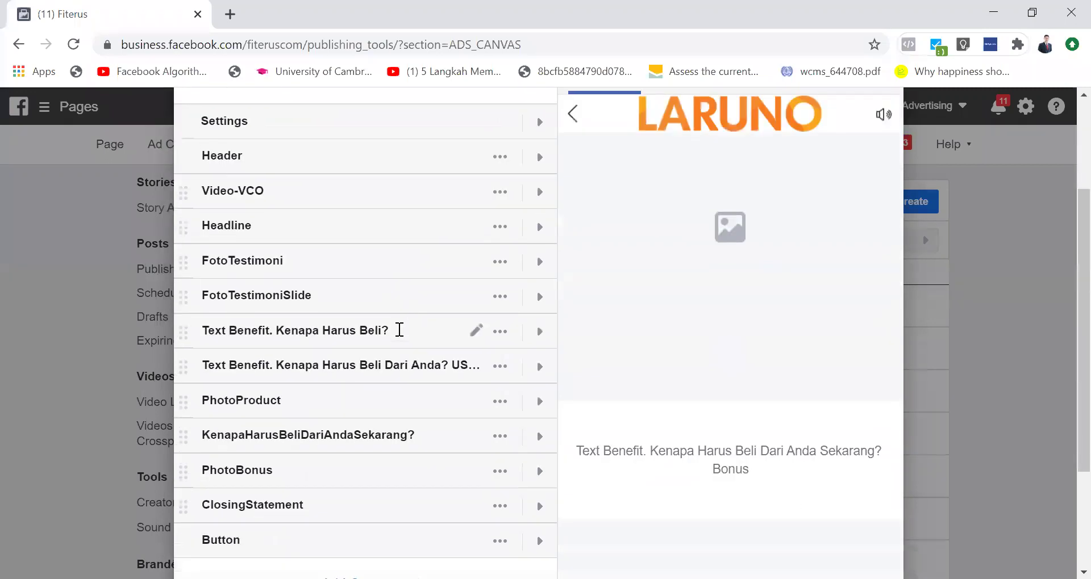
pyautogui.scroll(1, 399, 330)
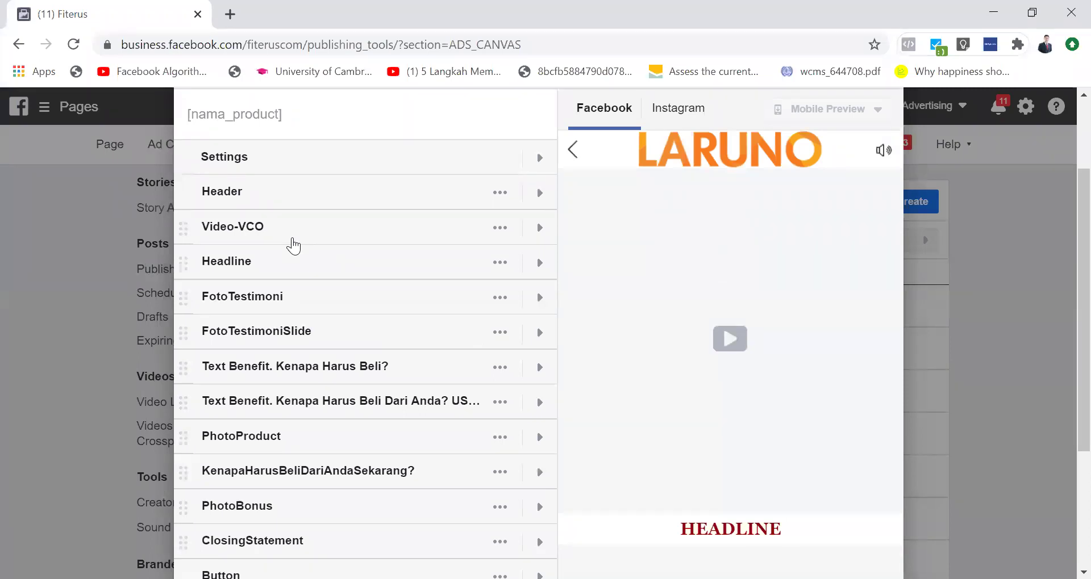
pyautogui.scroll(-1, 293, 246)
pyautogui.click(539, 388)
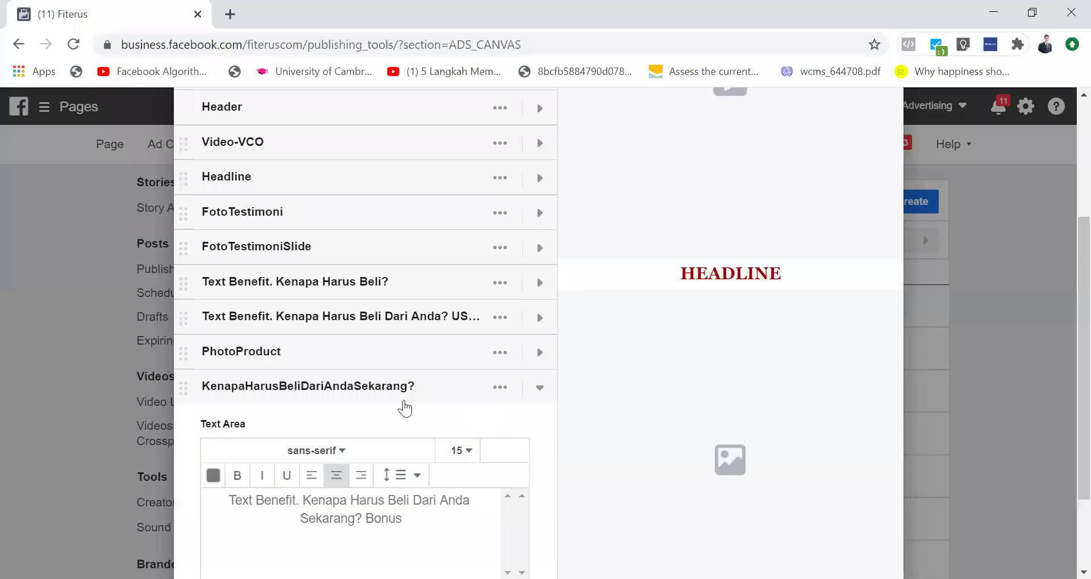
pyautogui.click(387, 531)
pyautogui.write('Harga ')
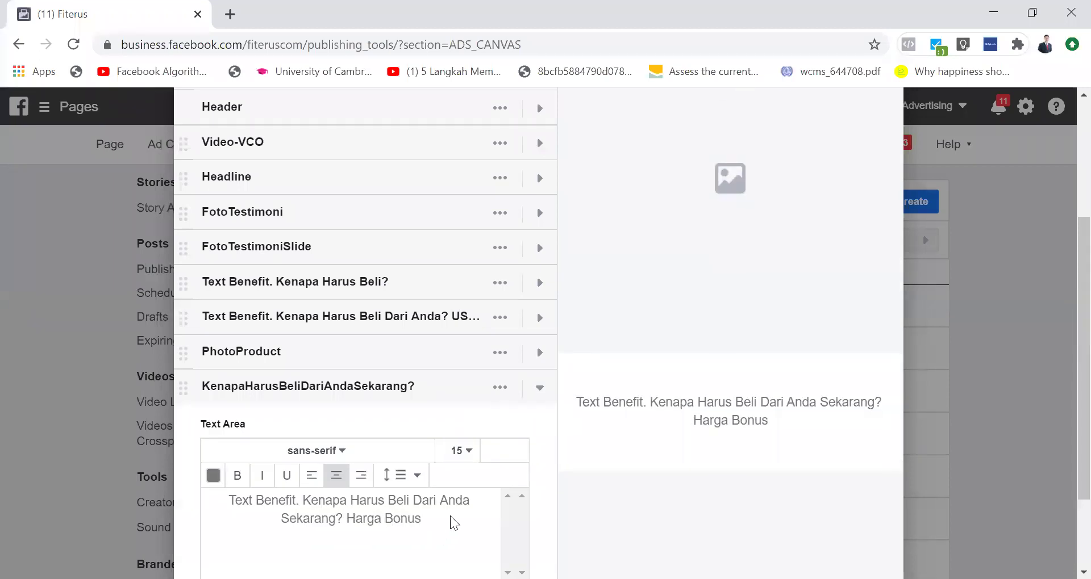
pyautogui.write('Prom')
pyautogui.write('o +')
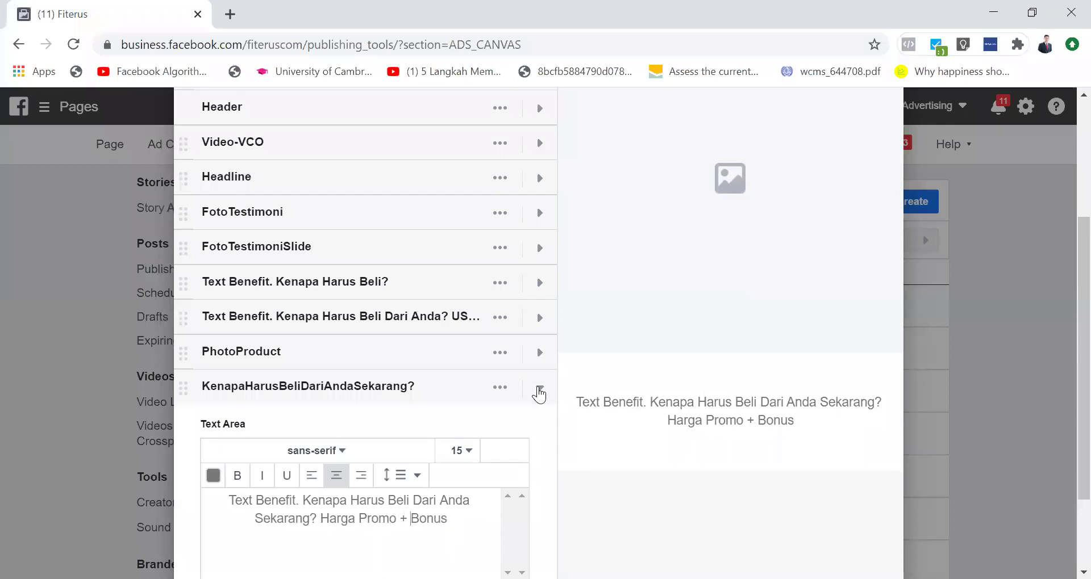
pyautogui.click(538, 388)
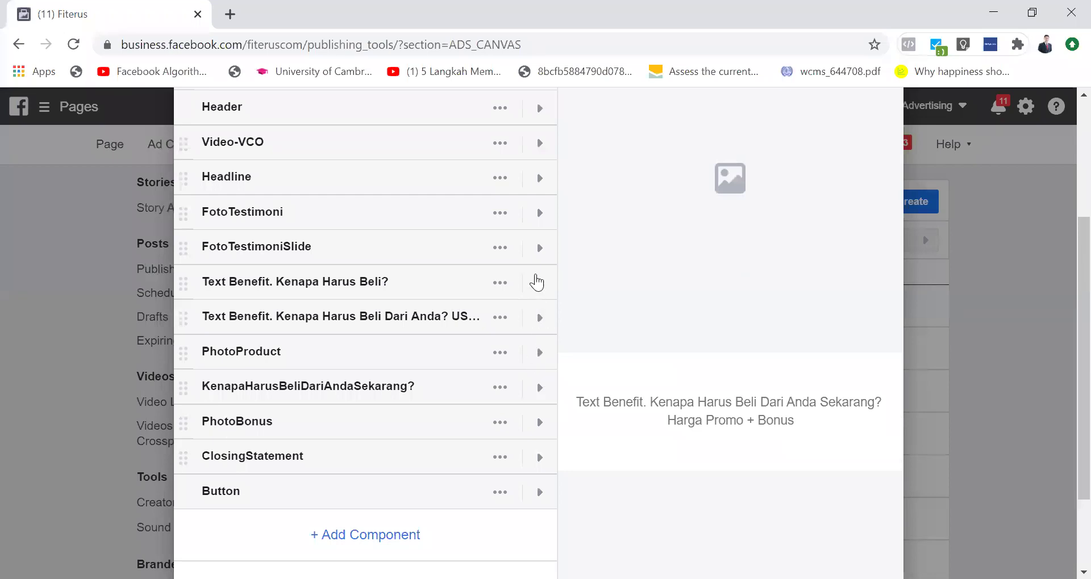
# Step: Append 'Harga Produk' to the Text Benefit. Kenapa Harus Beli? text
pyautogui.click(537, 281)
pyautogui.scroll(-2, 474, 325)
pyautogui.click(474, 325)
pyautogui.write('Harga Produk')
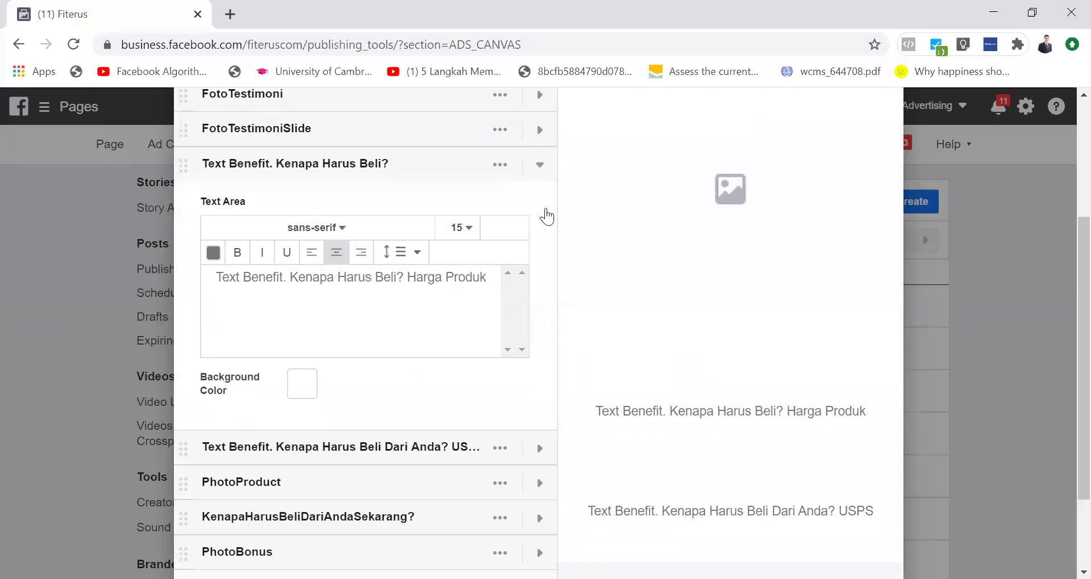
pyautogui.click(539, 164)
pyautogui.scroll(1, 537, 204)
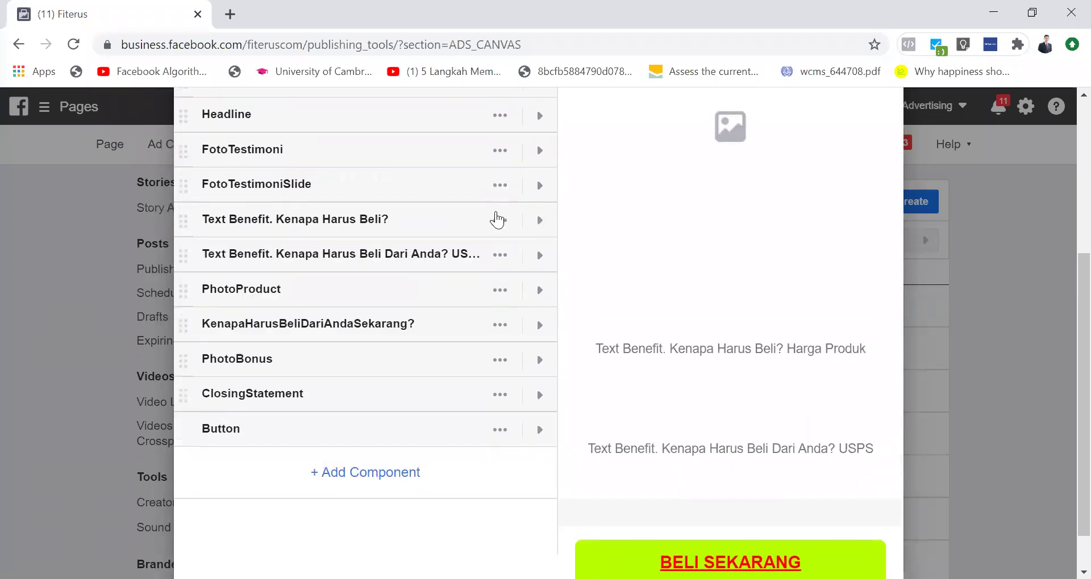
# Step: Set top and bottom padding to 4 on the Text Benefit. Kenapa Harus Beli? component
pyautogui.click(535, 221)
pyautogui.click(500, 221)
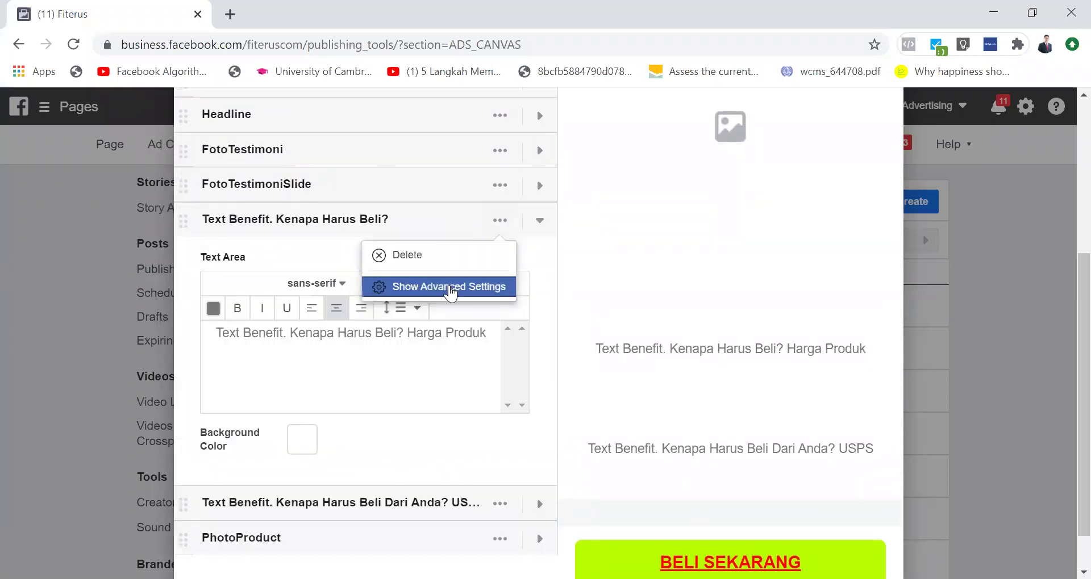
pyautogui.click(437, 286)
pyautogui.click(331, 440)
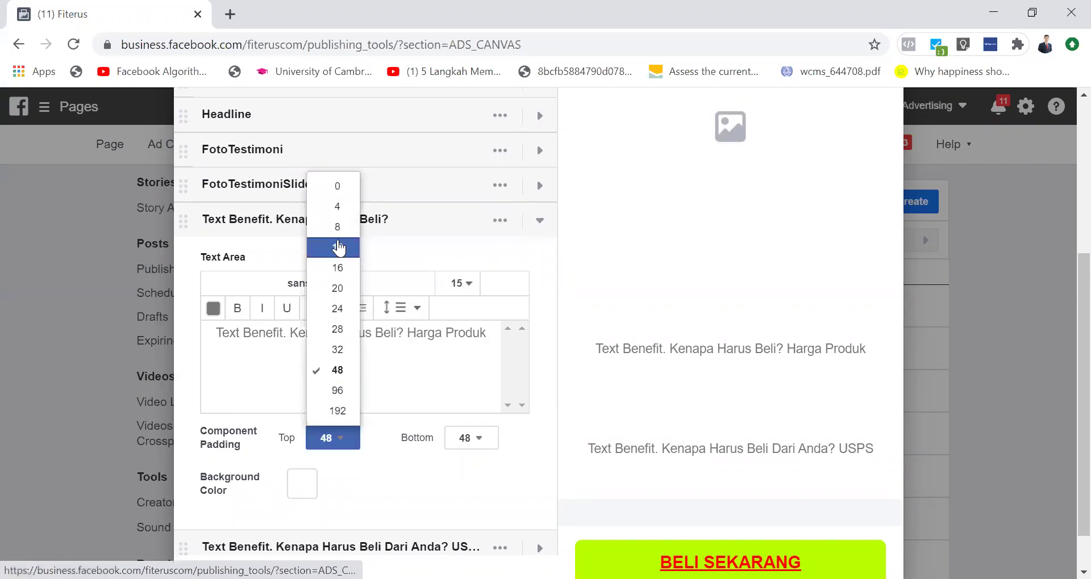
pyautogui.click(336, 210)
pyautogui.click(451, 436)
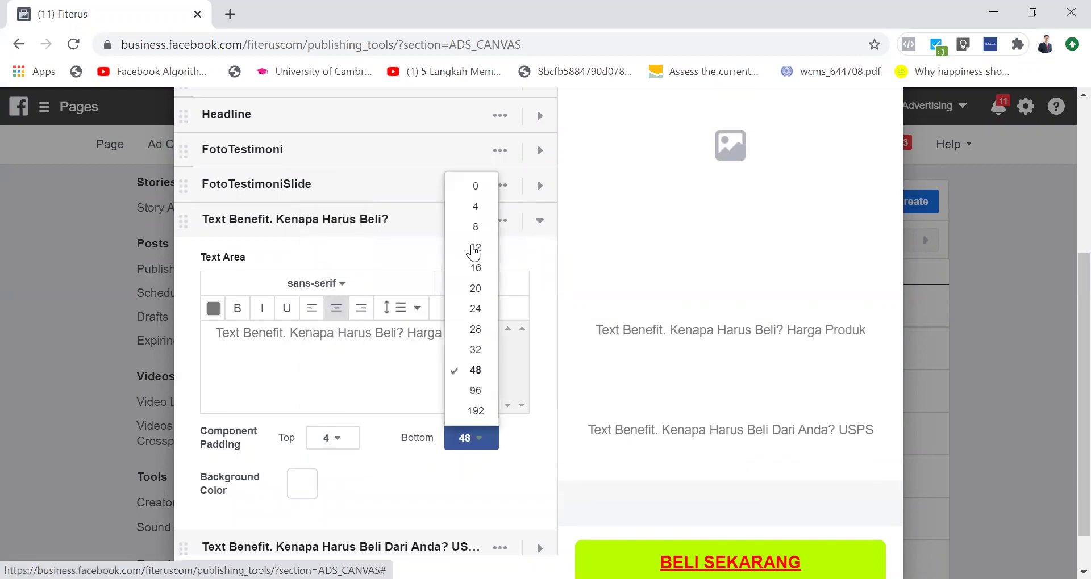
pyautogui.click(473, 205)
pyautogui.click(539, 225)
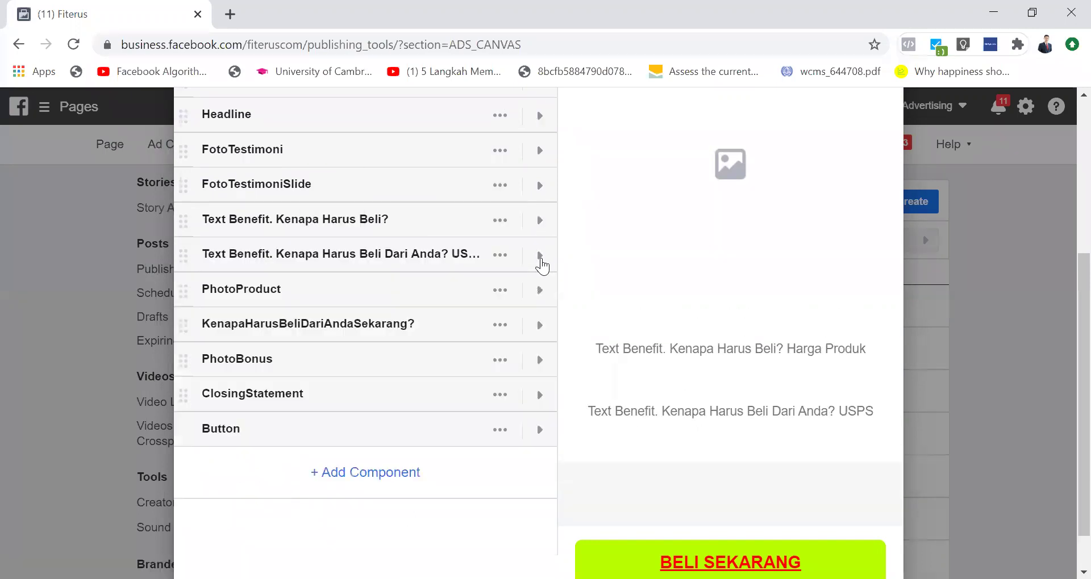
# Step: Set top and bottom padding to 4 on the USPS benefit text component
pyautogui.click(540, 257)
pyautogui.click(500, 255)
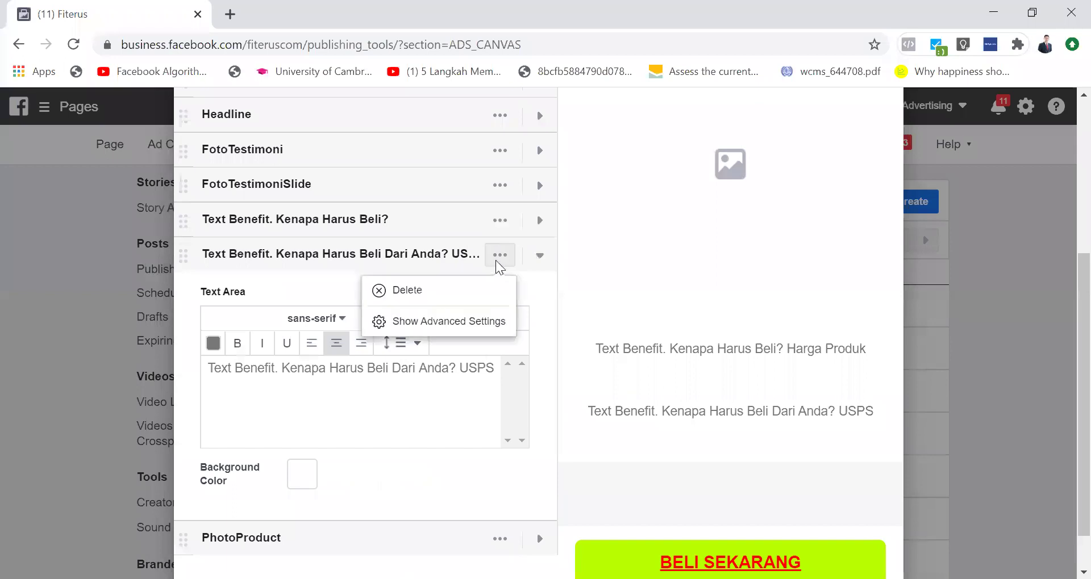
pyautogui.click(472, 319)
pyautogui.click(333, 472)
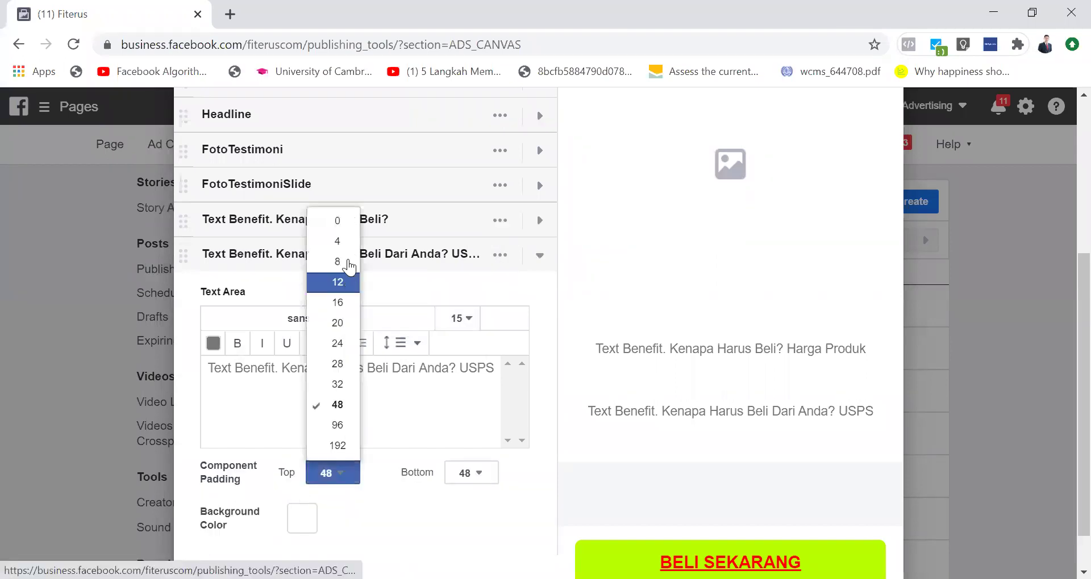
pyautogui.click(336, 241)
pyautogui.scroll(-3, 451, 433)
pyautogui.click(476, 299)
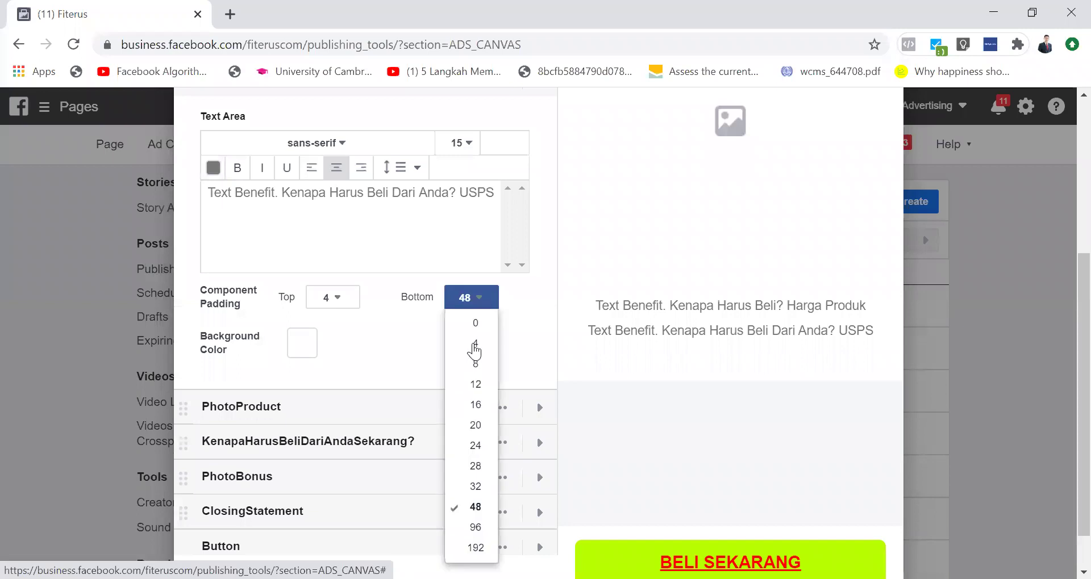
pyautogui.click(473, 348)
pyautogui.scroll(3, 540, 236)
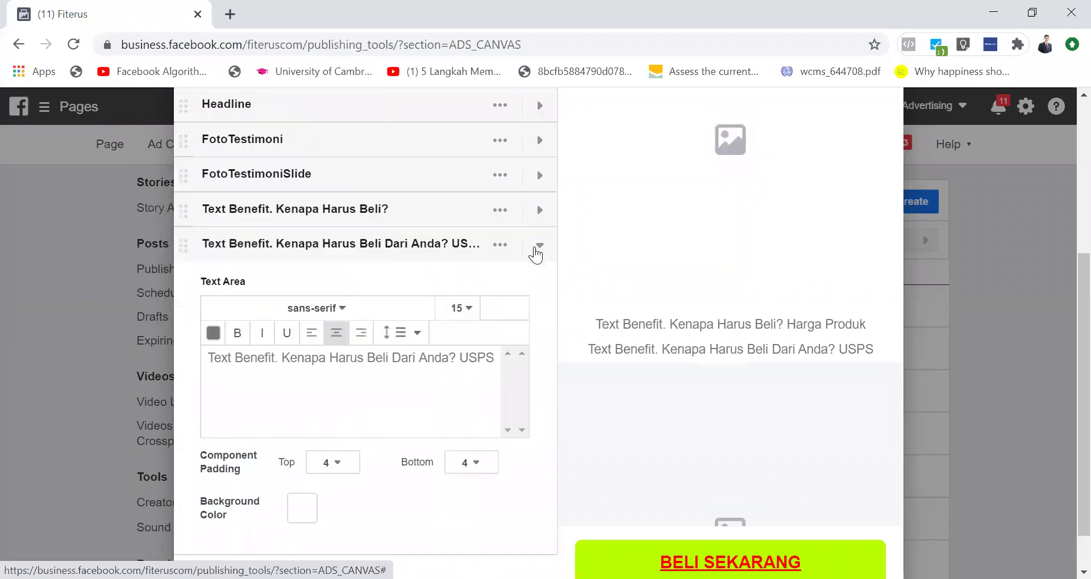
pyautogui.click(539, 245)
# Step: Set top and bottom padding to 4 on the KenapaHarusBeliDariAndaSekarang? component
pyautogui.click(540, 314)
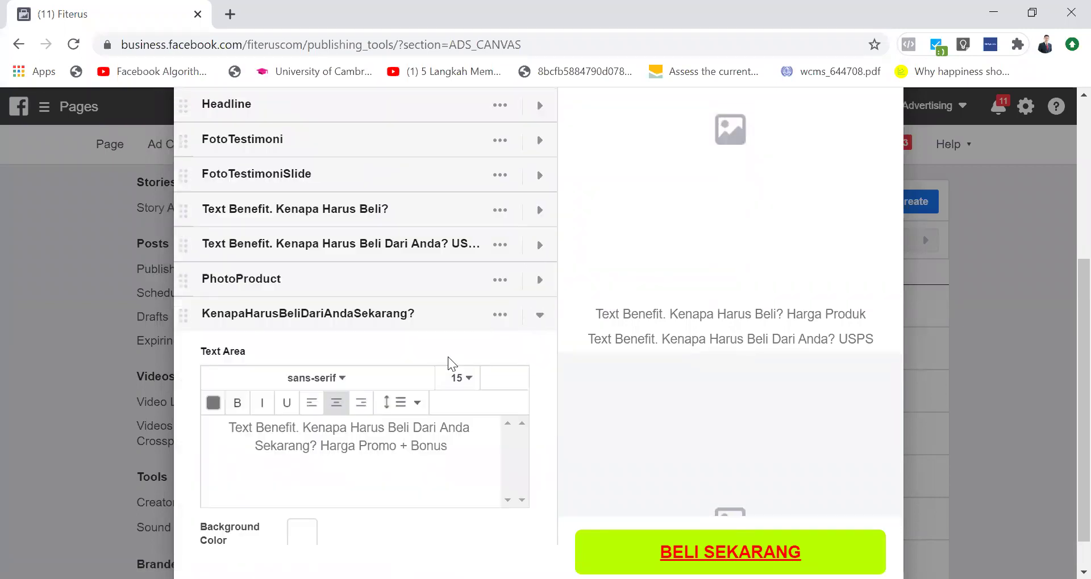
pyautogui.click(495, 315)
pyautogui.click(475, 387)
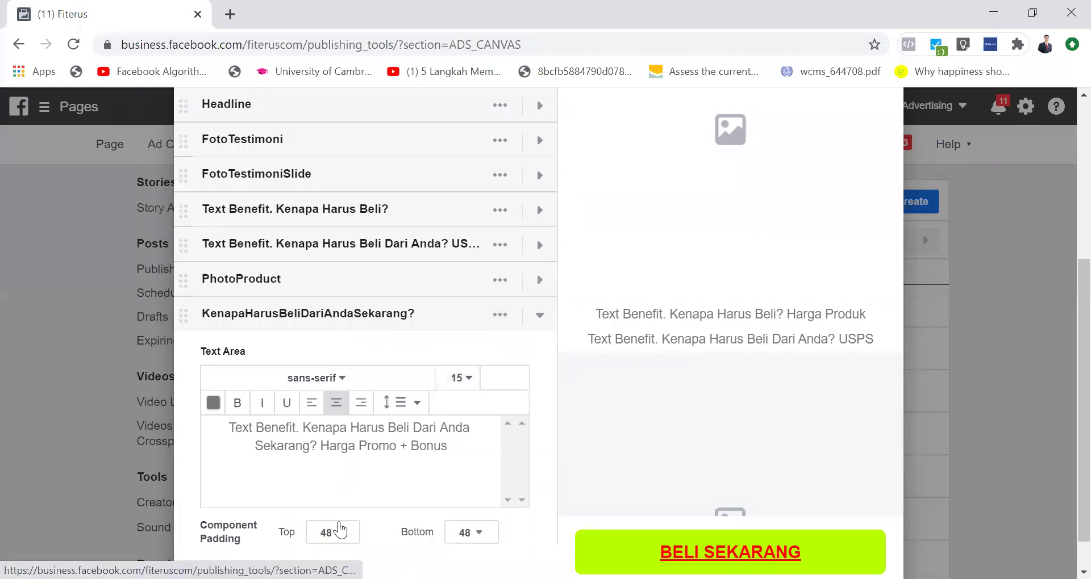
pyautogui.click(334, 532)
pyautogui.click(338, 300)
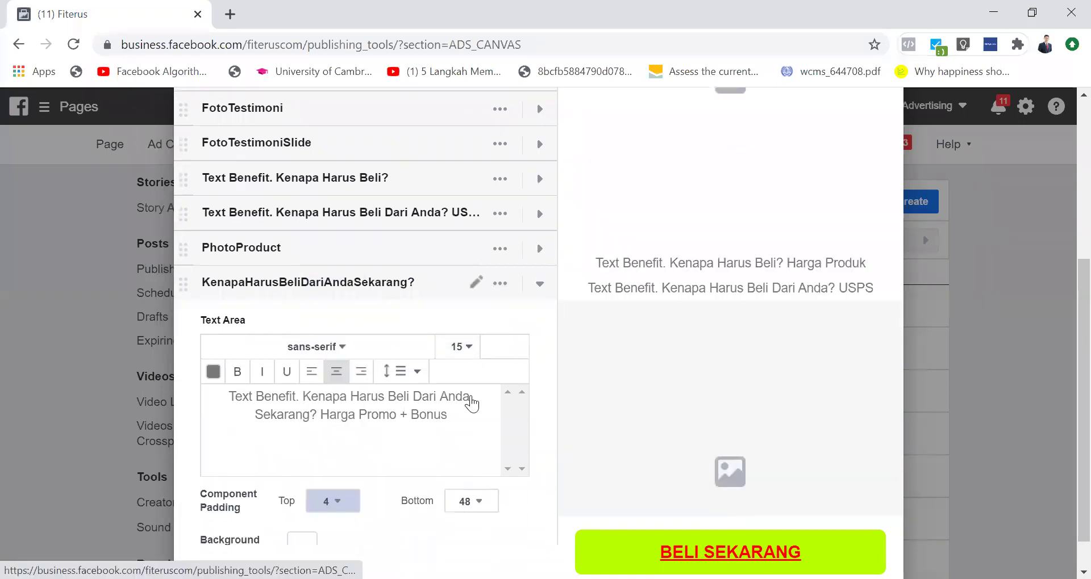
pyautogui.scroll(-3, 470, 401)
pyautogui.click(479, 305)
pyautogui.click(471, 340)
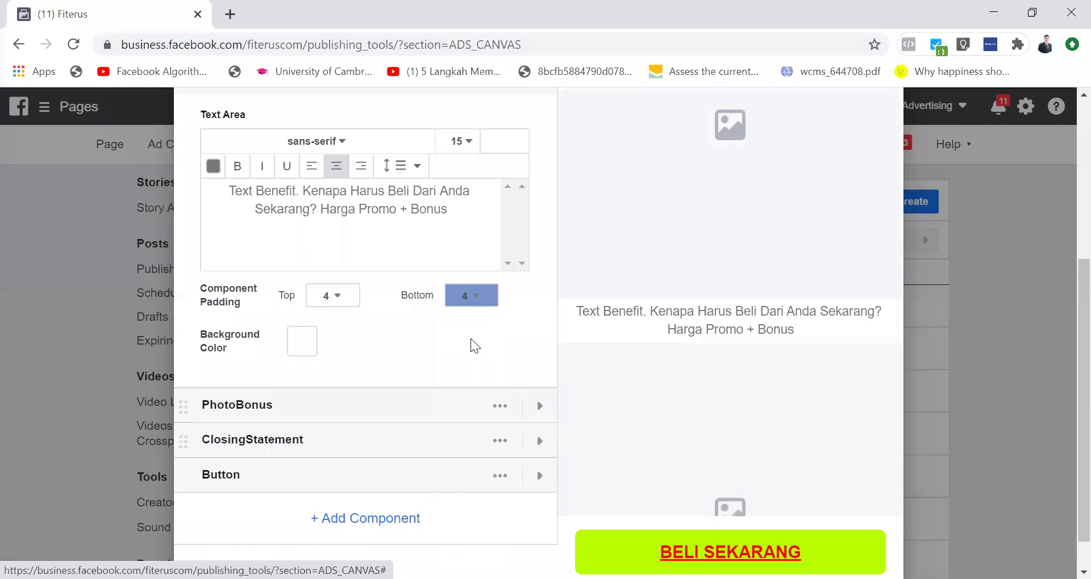
pyautogui.scroll(3, 501, 296)
pyautogui.click(540, 250)
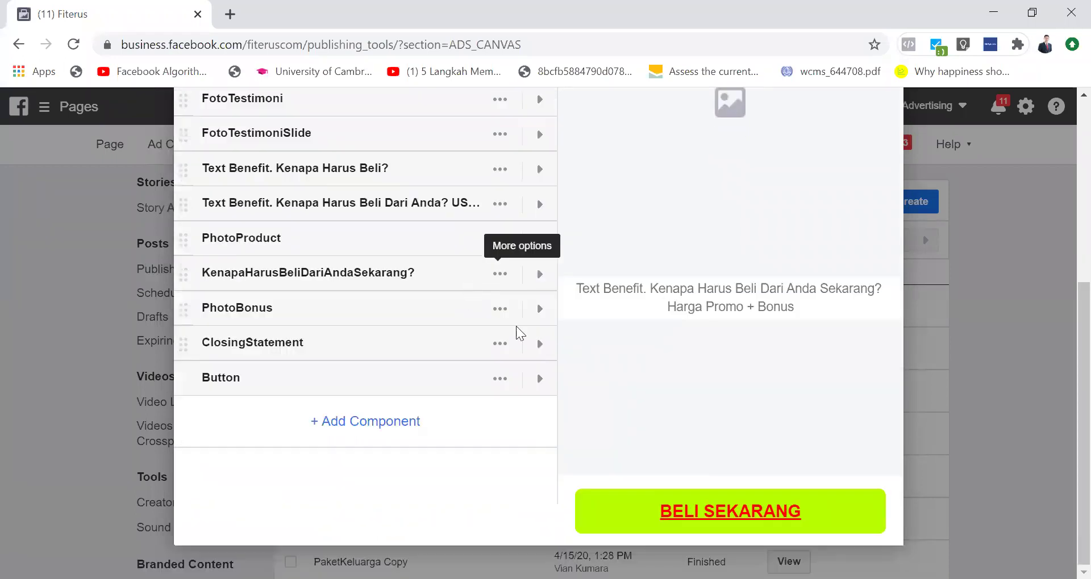
# Step: Set top and bottom padding to 4 on the ClosingStatement component
pyautogui.click(506, 351)
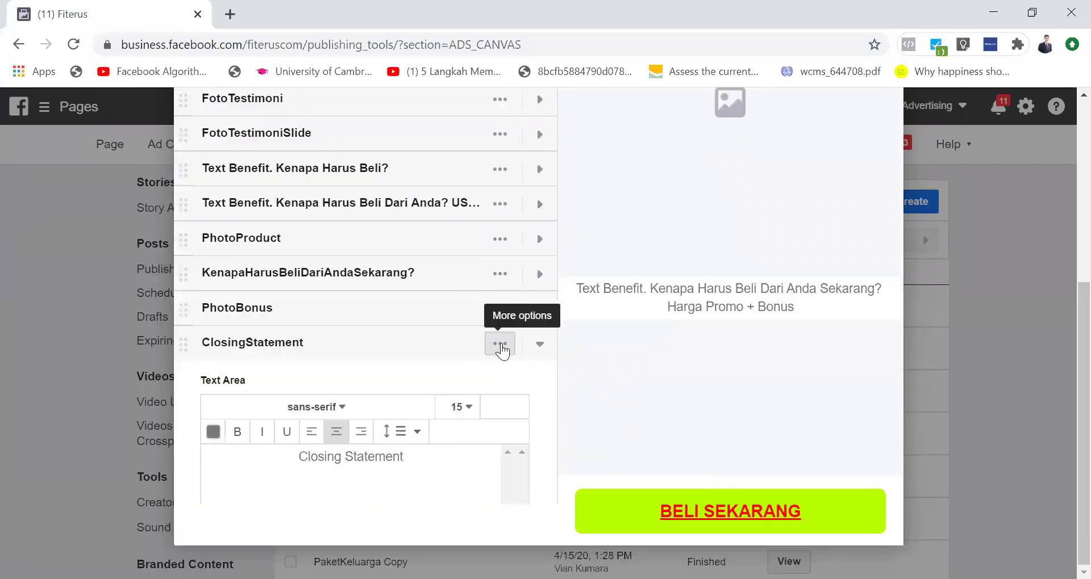
pyautogui.click(500, 345)
pyautogui.click(464, 411)
pyautogui.scroll(-4, 409, 437)
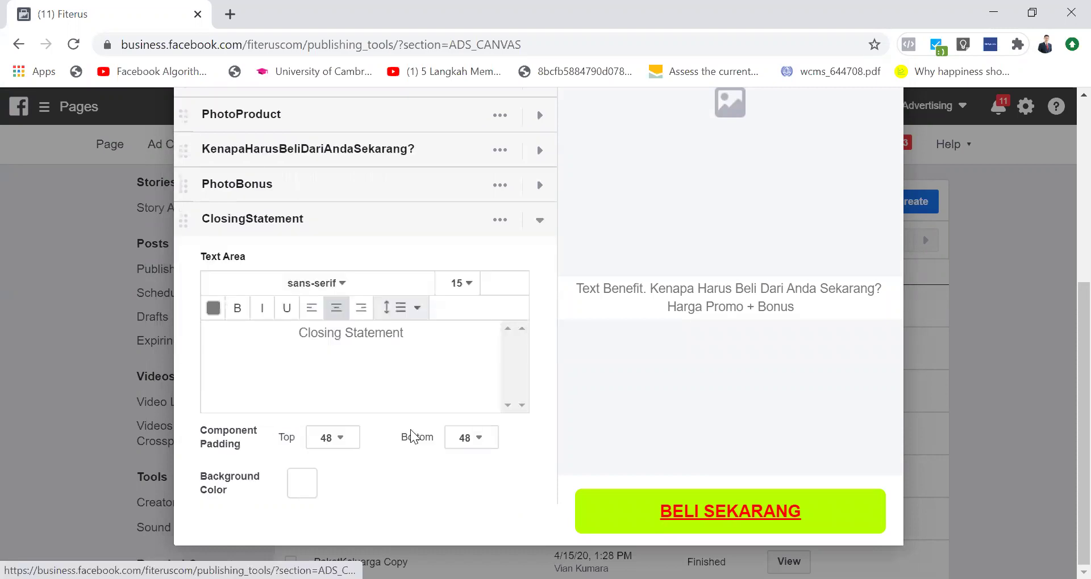
pyautogui.click(344, 362)
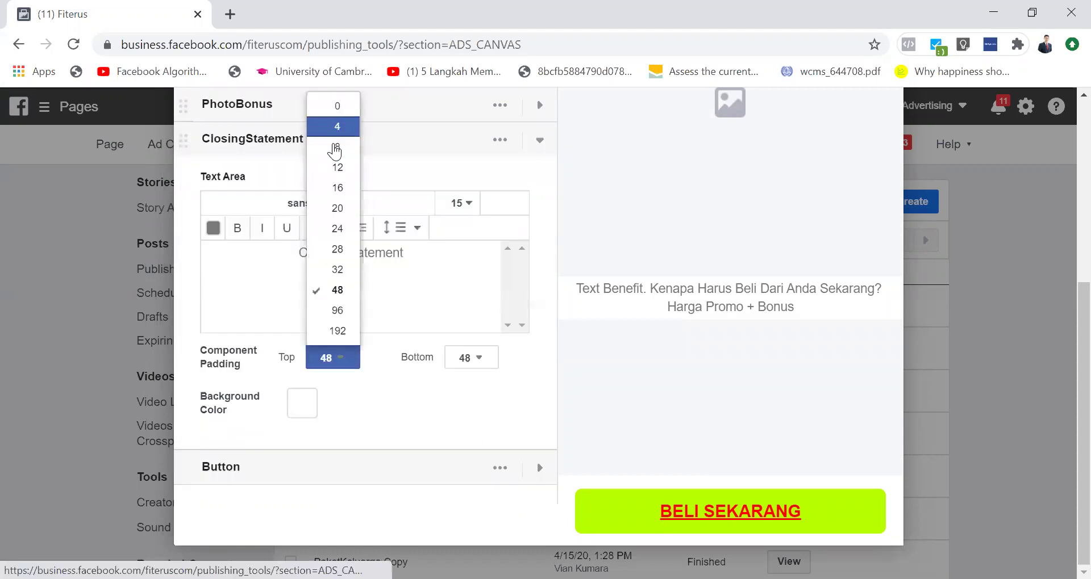
pyautogui.click(338, 127)
pyautogui.click(476, 327)
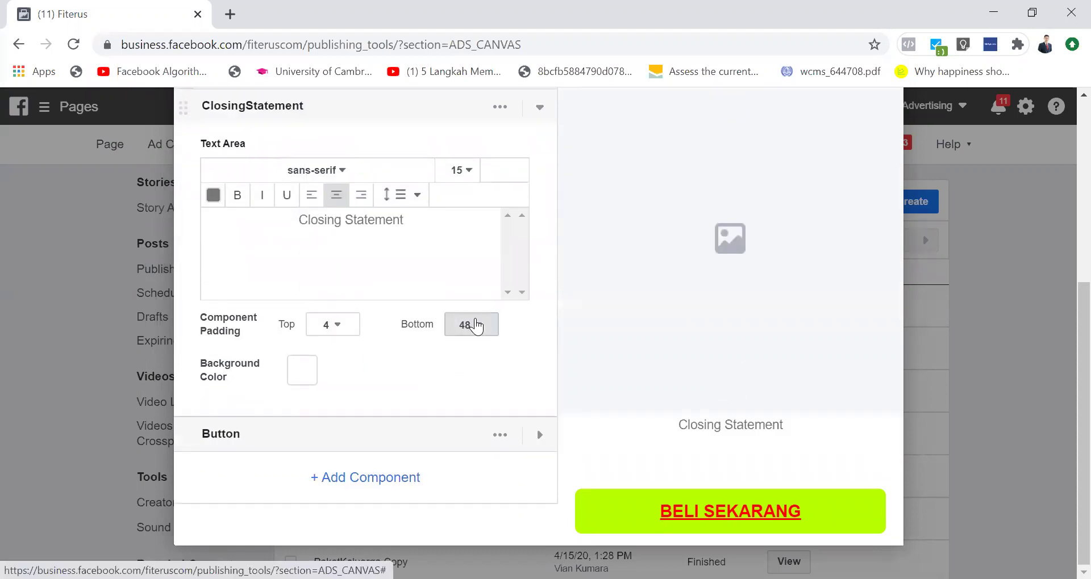
pyautogui.click(478, 374)
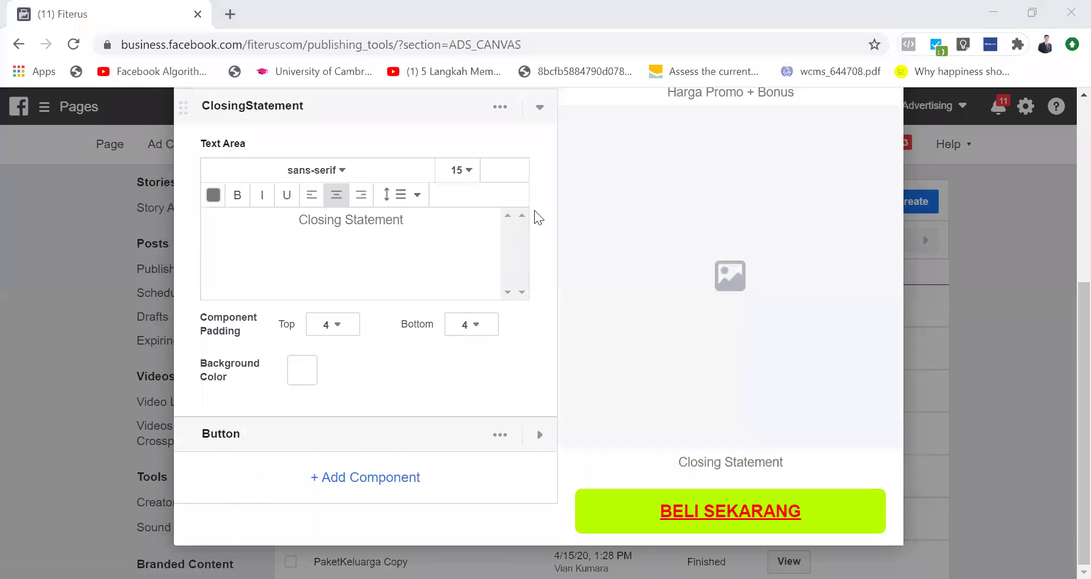
pyautogui.scroll(2, 537, 222)
pyautogui.click(537, 230)
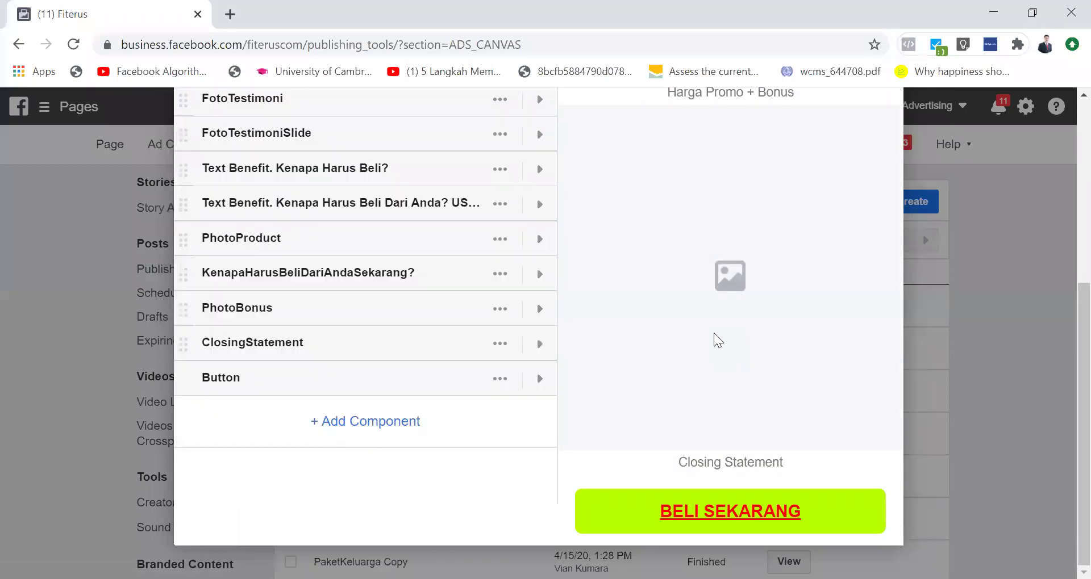
pyautogui.scroll(5, 717, 340)
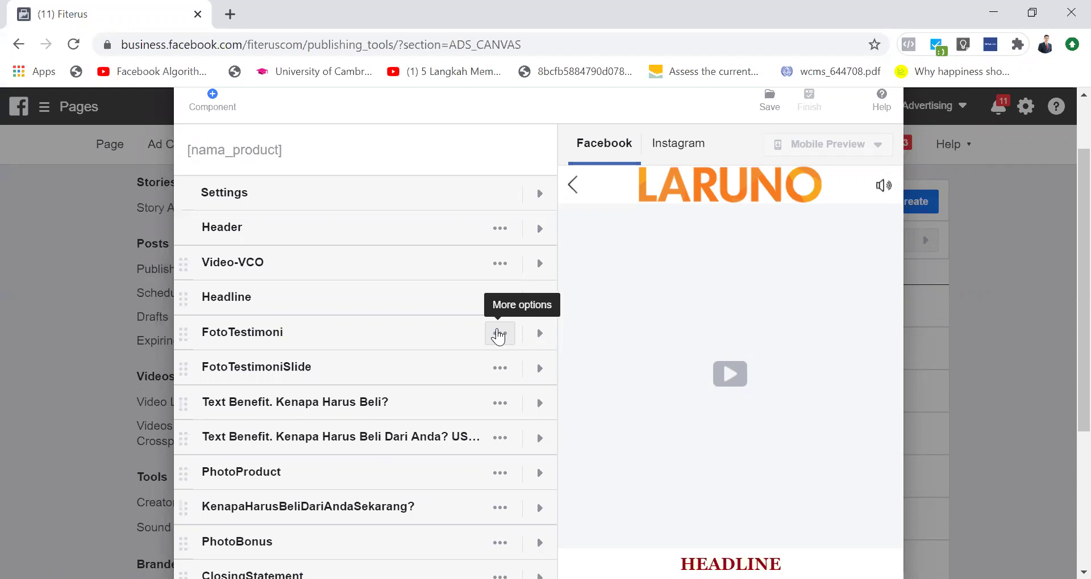
# Step: Expand the Text Benefit. Kenapa Harus Beli? component to show its Text Area
pyautogui.click(538, 405)
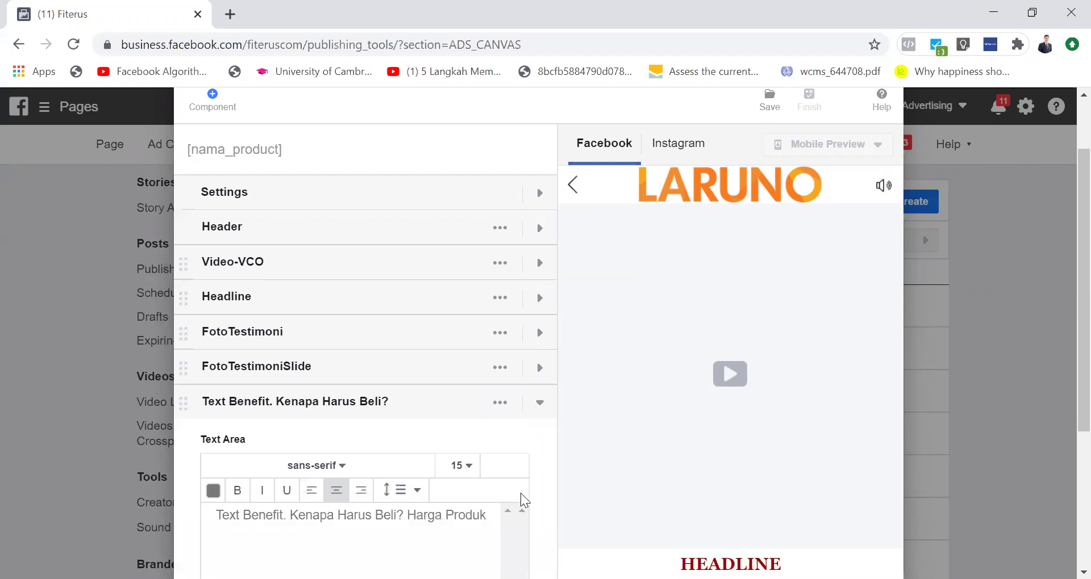
# Step: Scroll down to the Text Benefit. Kenapa Harus Beli? Text Area ending 'Harga Produk'
pyautogui.scroll(-2, 521, 494)
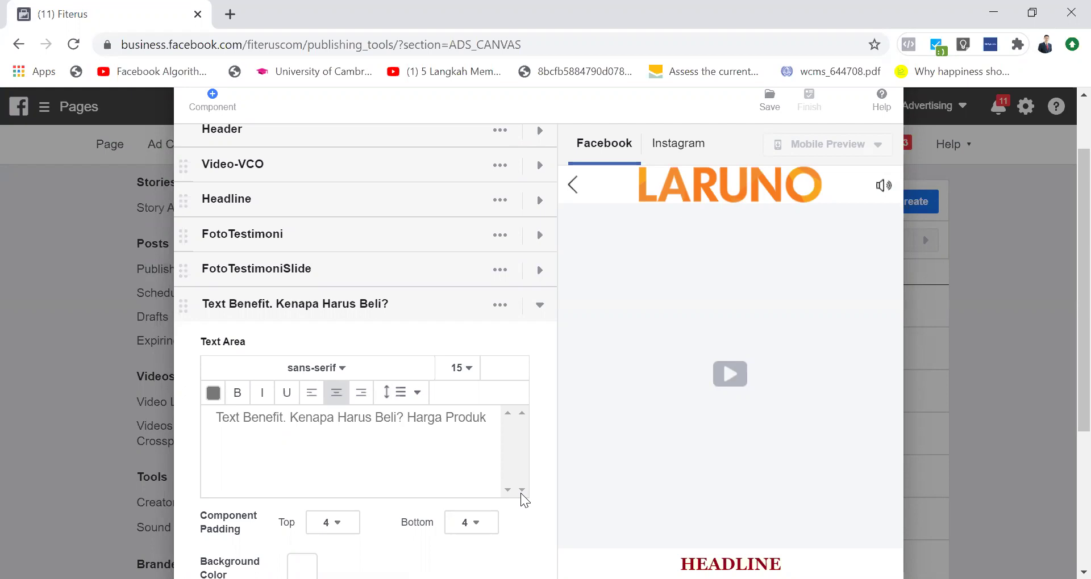
pyautogui.click(534, 308)
pyautogui.click(538, 340)
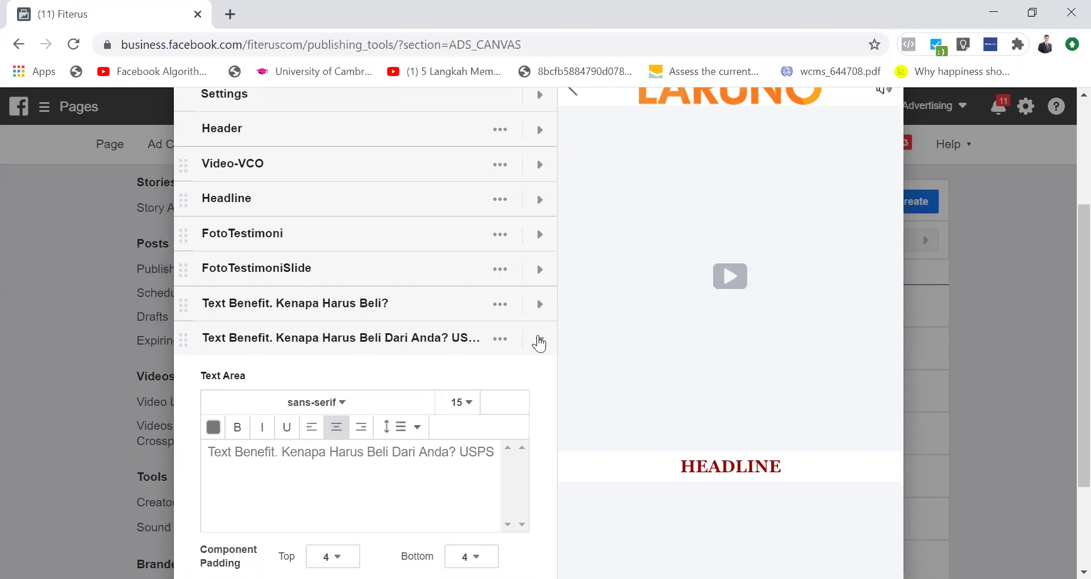
pyautogui.click(538, 341)
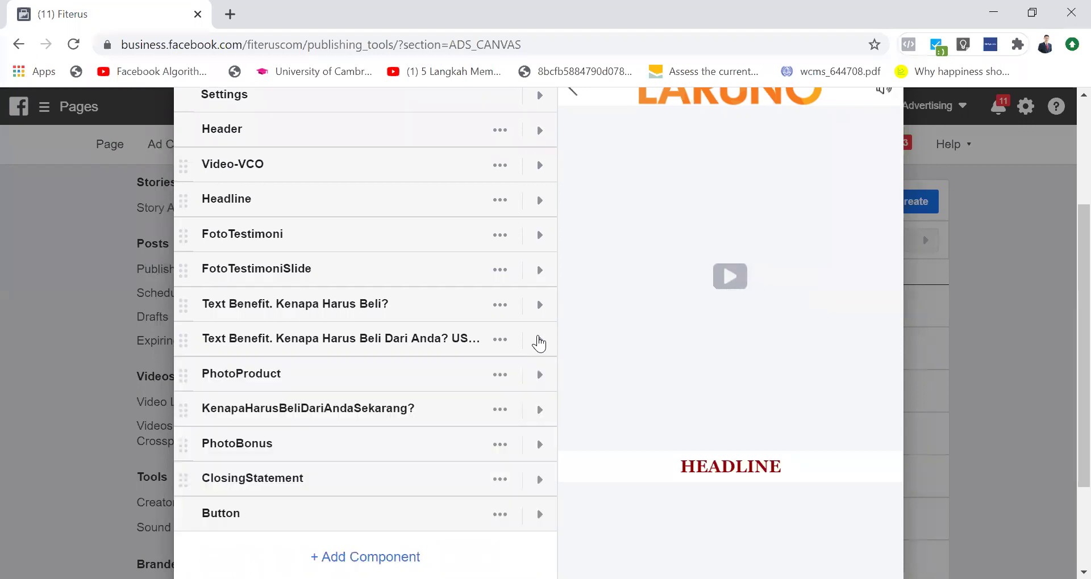
pyautogui.click(539, 375)
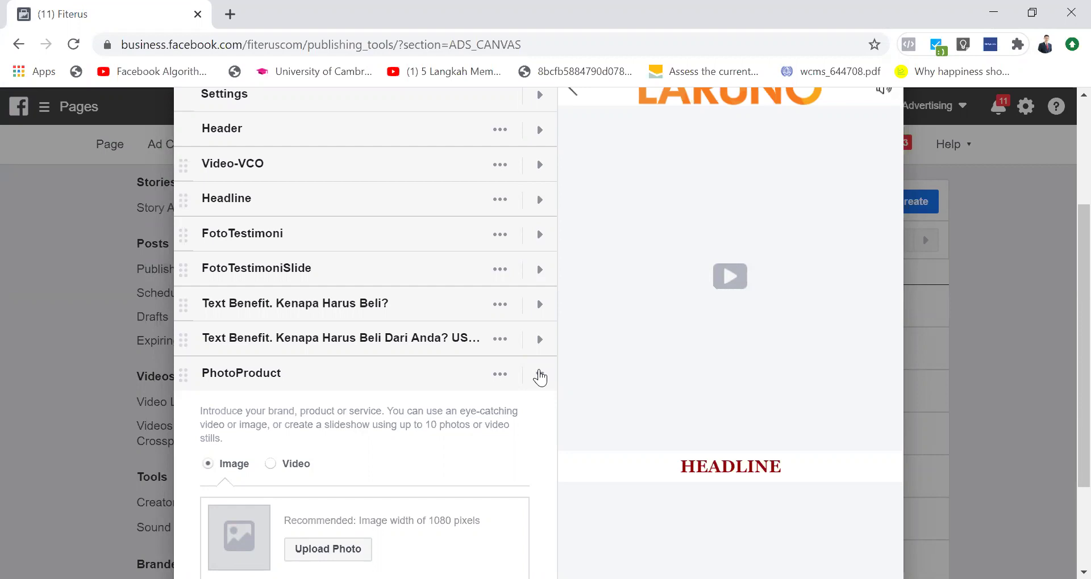
pyautogui.click(539, 376)
pyautogui.click(542, 409)
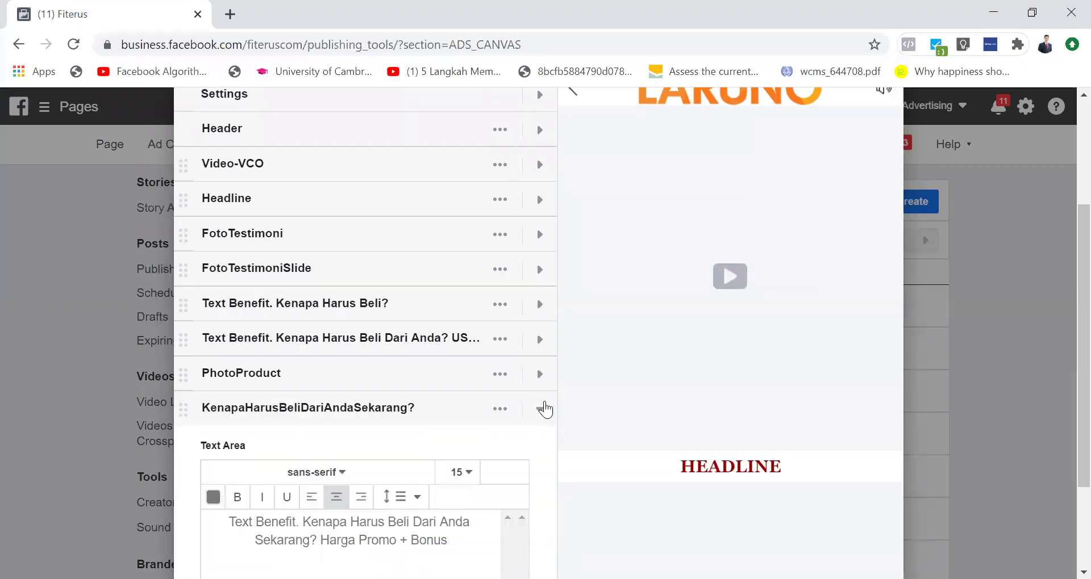
pyautogui.scroll(-2, 544, 408)
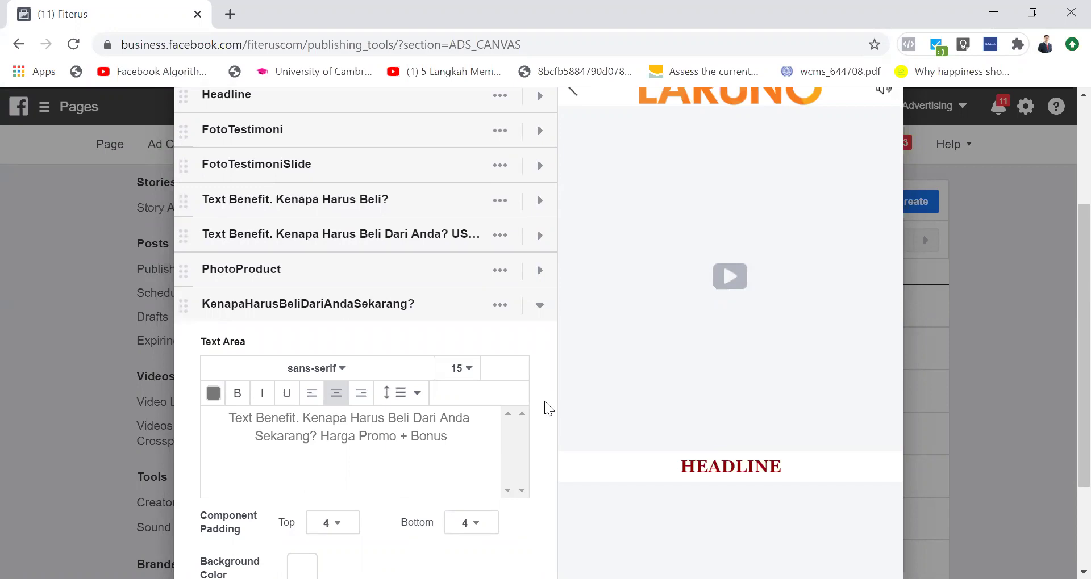
pyautogui.click(537, 201)
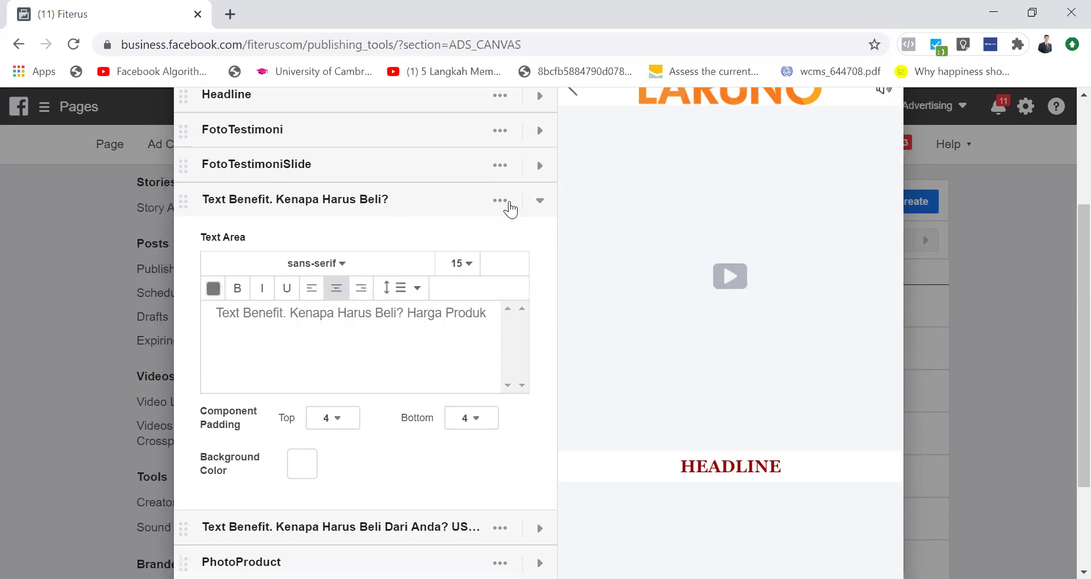
# Step: Add 'Rp 300.000' after Harga Produk in the first benefit text
pyautogui.click(461, 332)
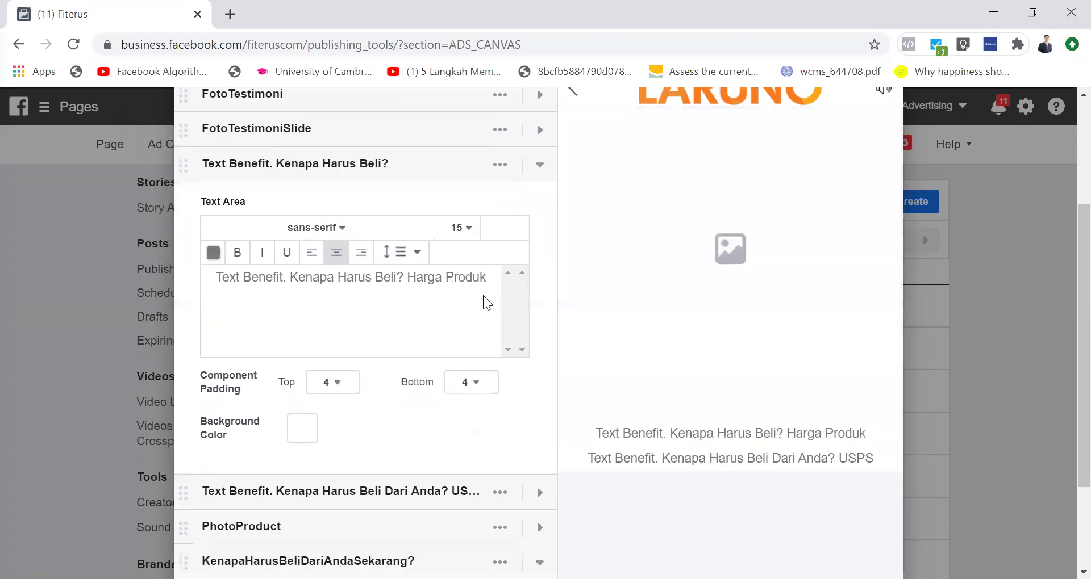
pyautogui.write('R')
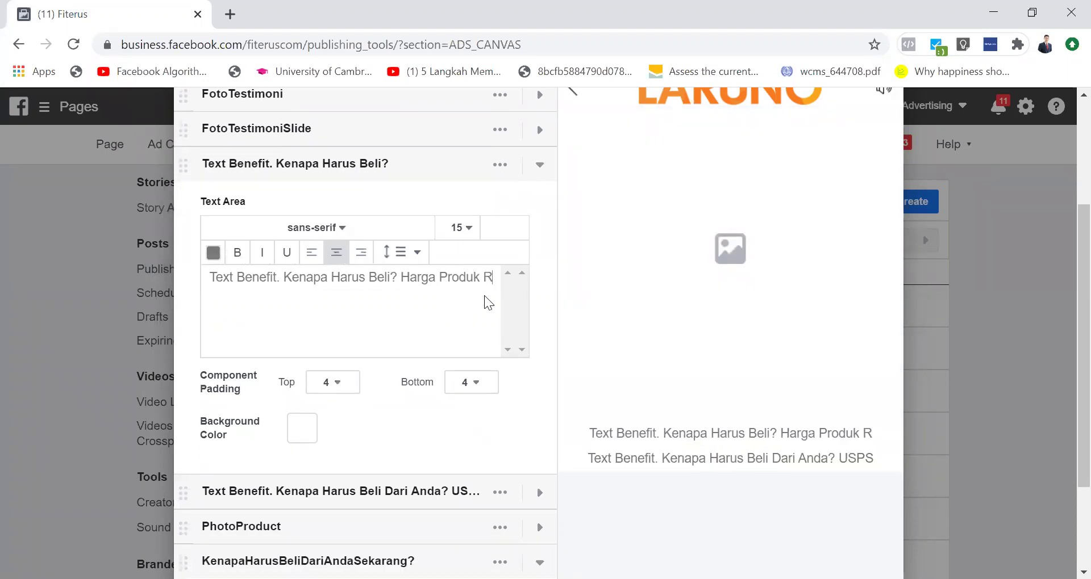
pyautogui.write('p 30000')
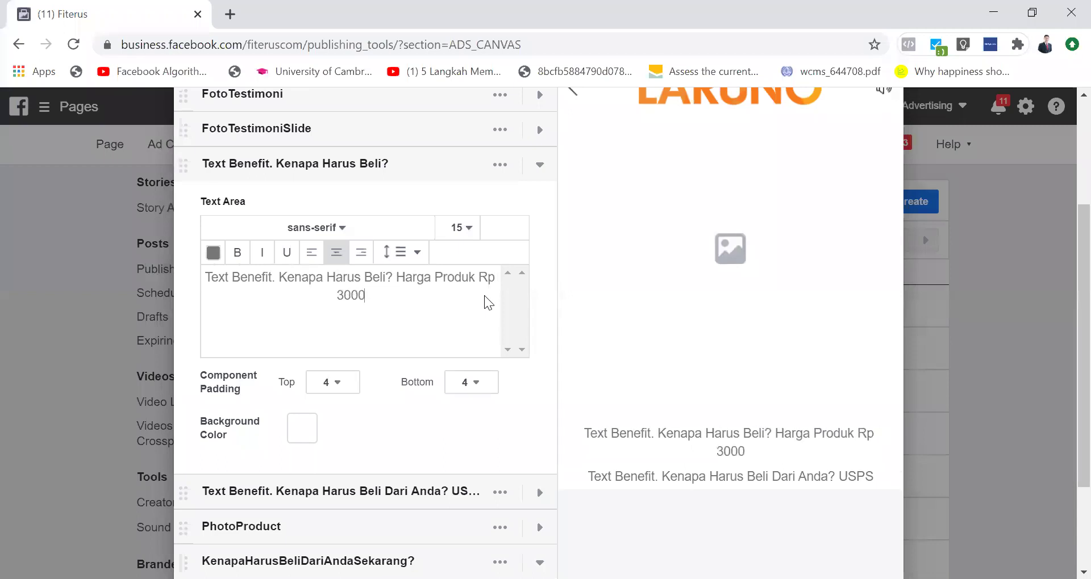
pyautogui.press('BackSpace')
pyautogui.press('BackSpace')
pyautogui.write('.000')
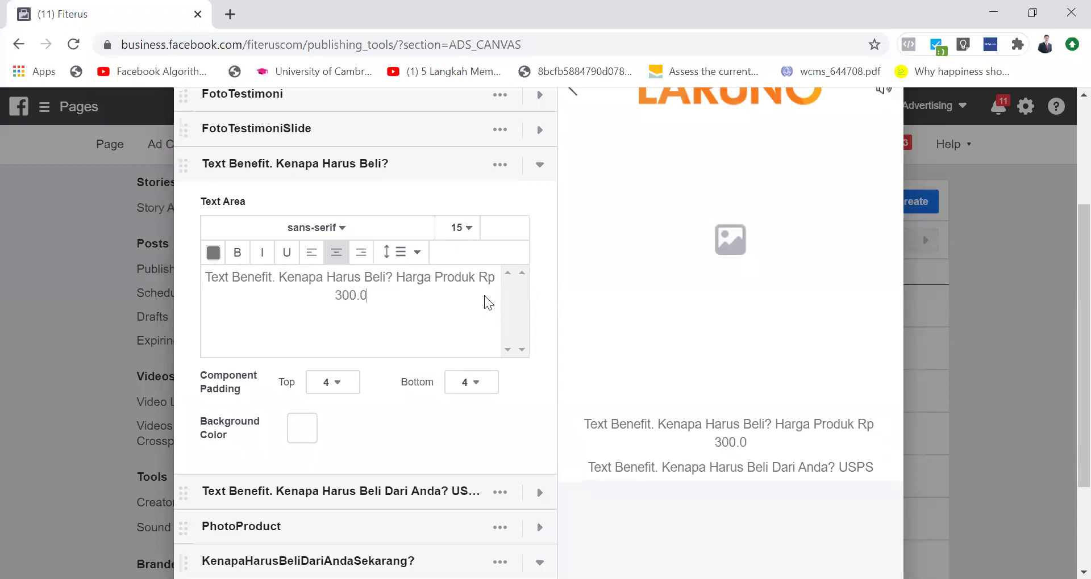
# Step: Insert 150.000 after Harga Promo in the KenapaHarusBeliDariAndaSekarang? text
pyautogui.click(540, 165)
pyautogui.click(396, 405)
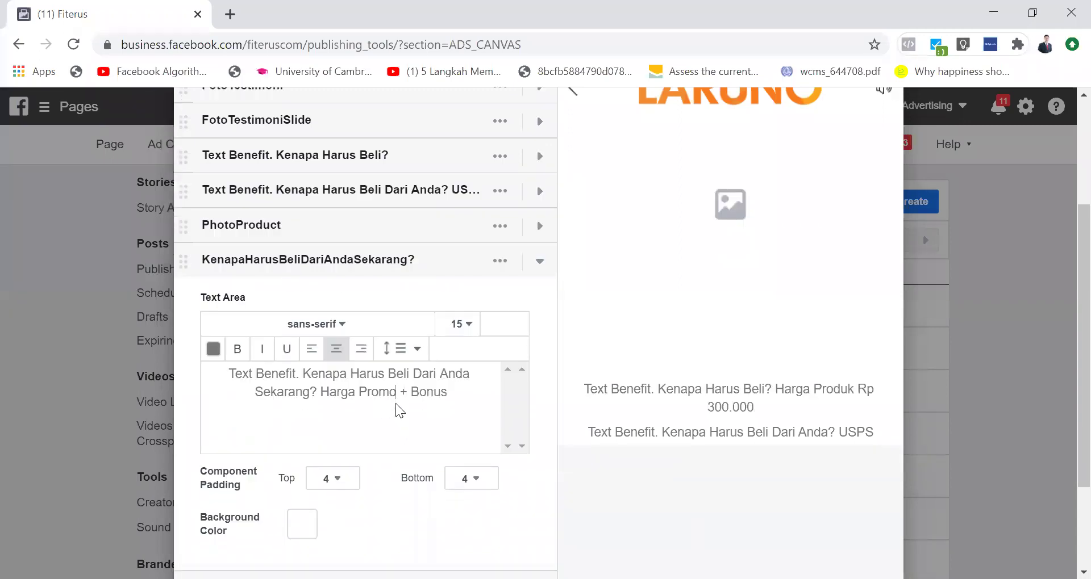
pyautogui.scroll(-2, 396, 404)
pyautogui.write('150.000')
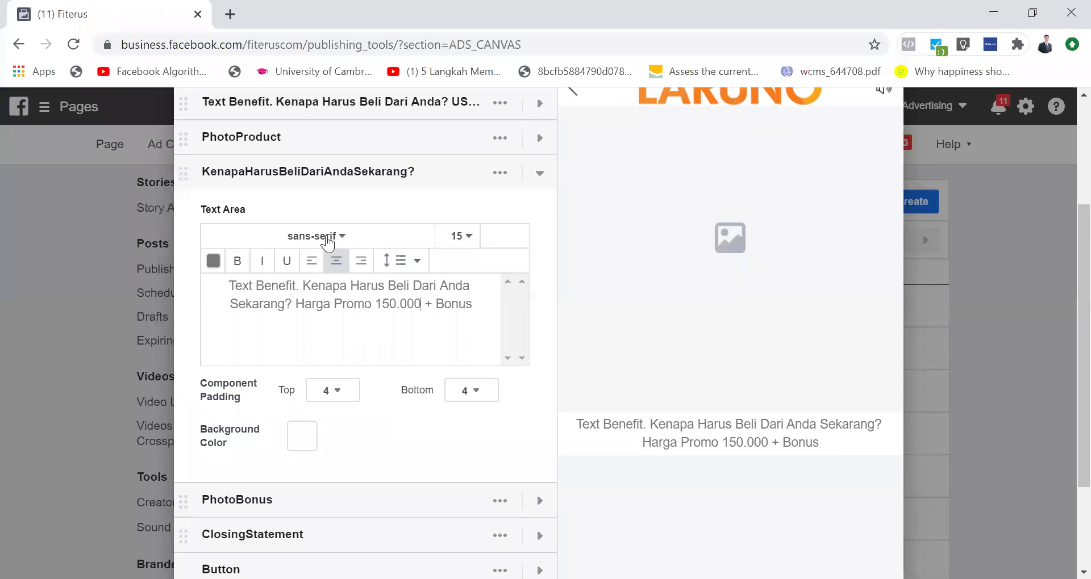
# Step: Collapse the KenapaHarusBeliDariAndaSekarang? text editor
pyautogui.click(539, 175)
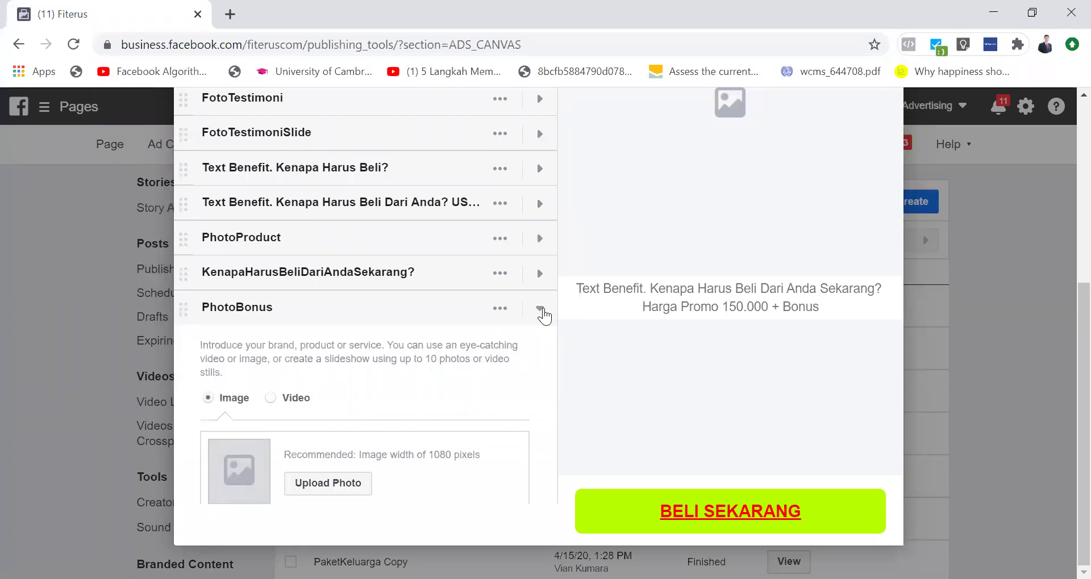
# Step: Reopen the KenapaHarusBeliDariAndaSekarang? component to review its 'Harga Promo 150.000 + Bonus' text
pyautogui.click(539, 273)
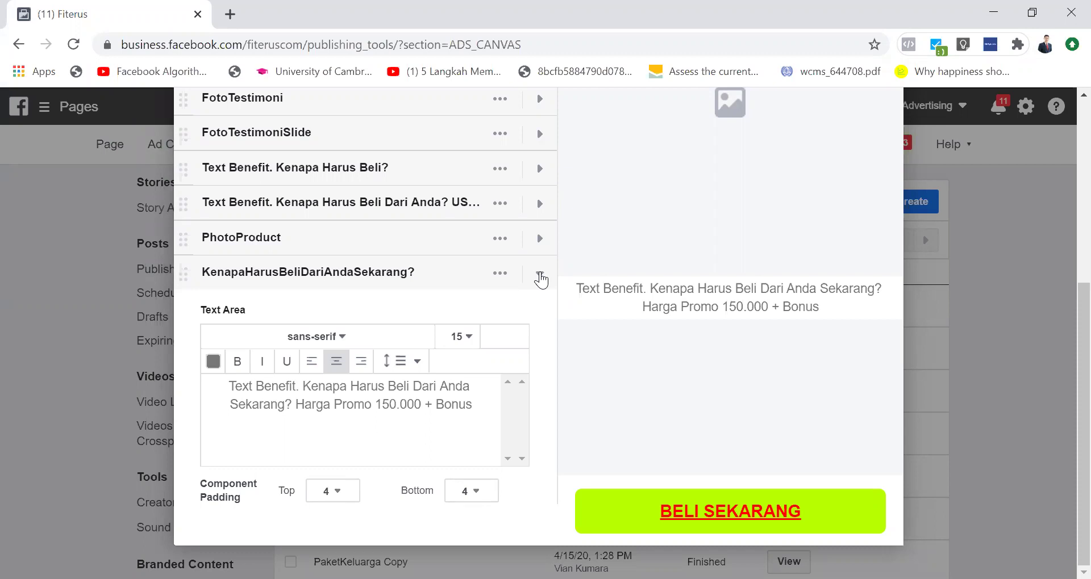
# Step: Collapse the KenapaHarusBeliDariAndaSekarang? and PhotoBonus components and edit the ClosingStatement text
pyautogui.click(540, 276)
pyautogui.click(539, 308)
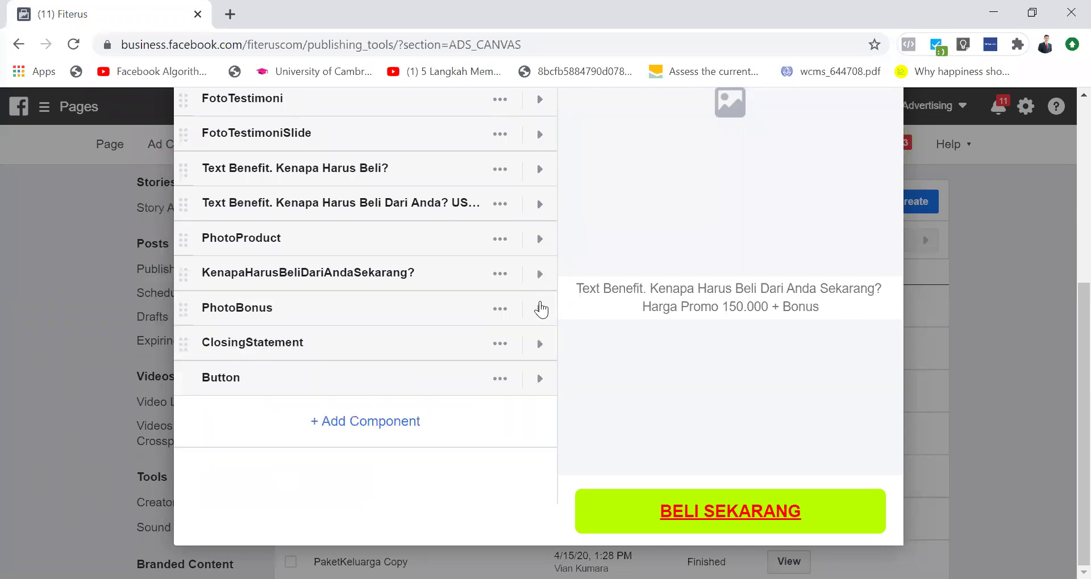
pyautogui.click(554, 351)
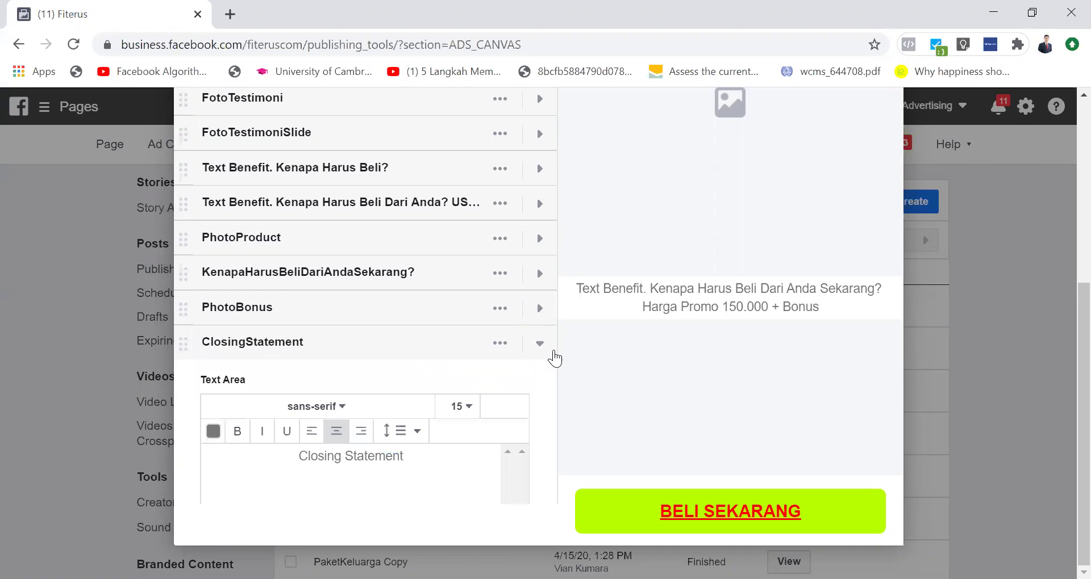
pyautogui.scroll(-1, 554, 357)
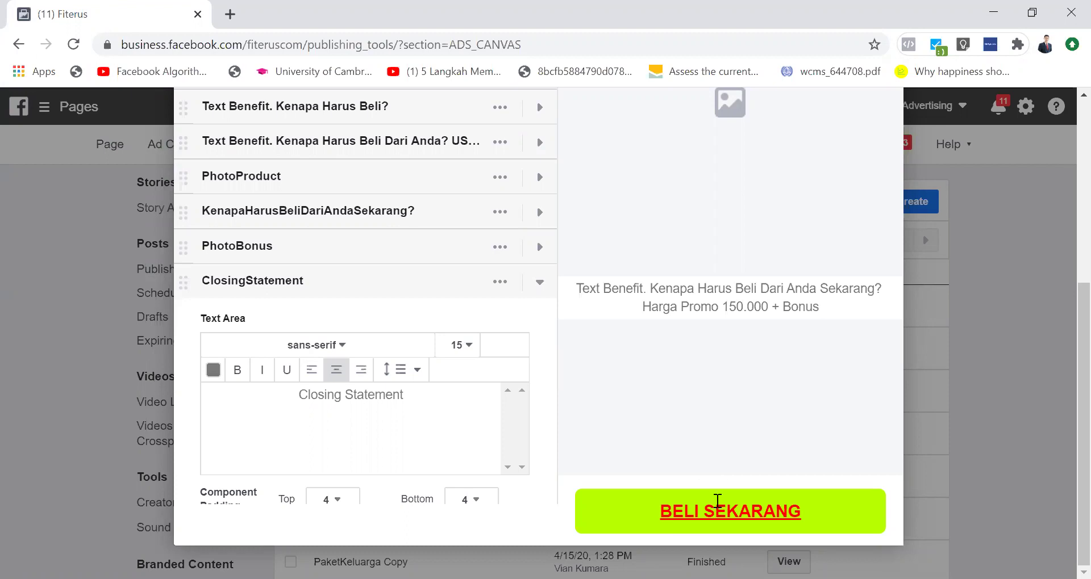
pyautogui.click(387, 416)
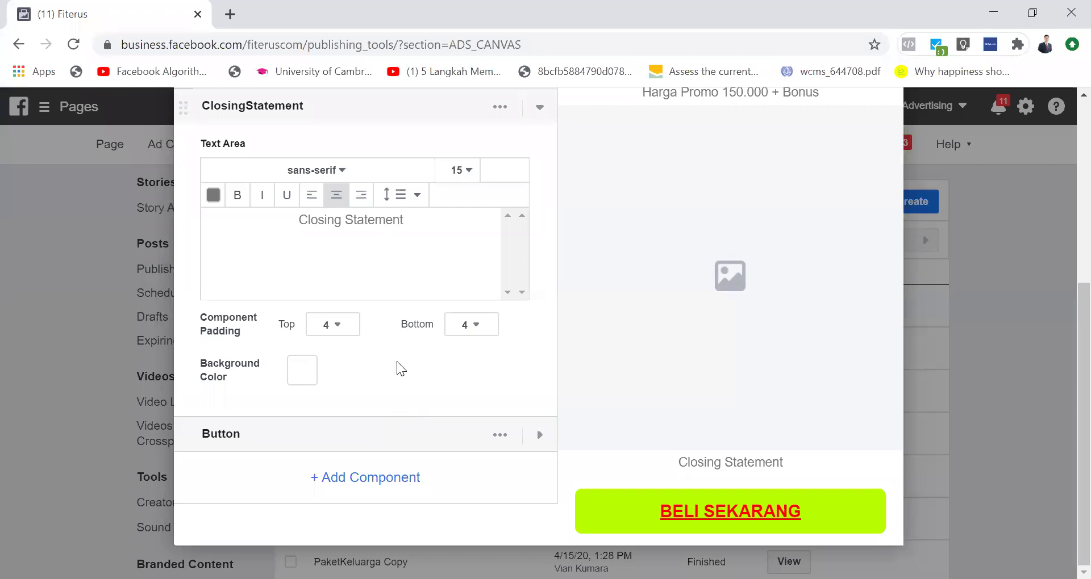
pyautogui.scroll(2, 447, 350)
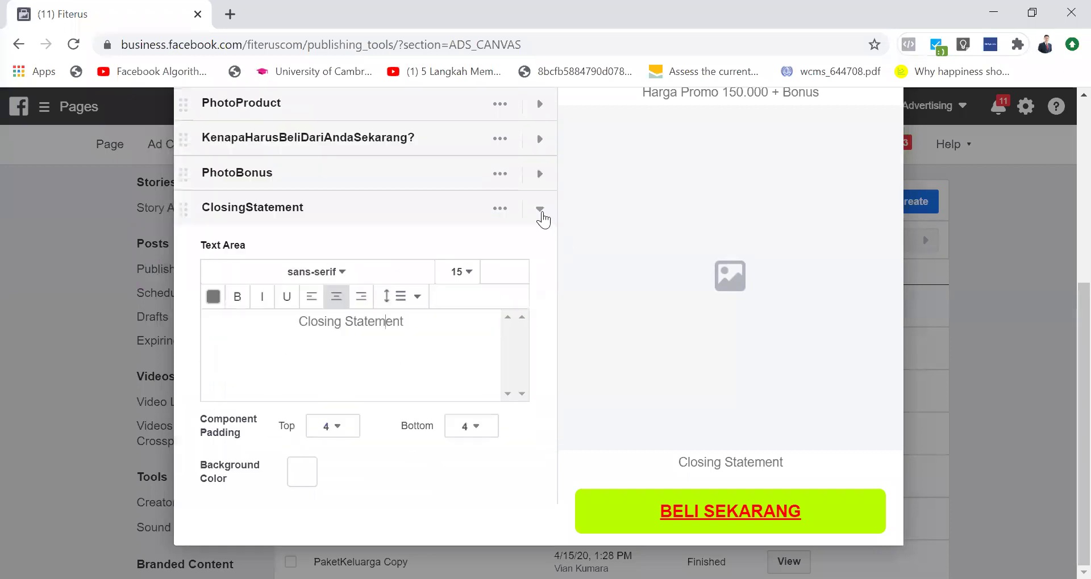
pyautogui.click(540, 219)
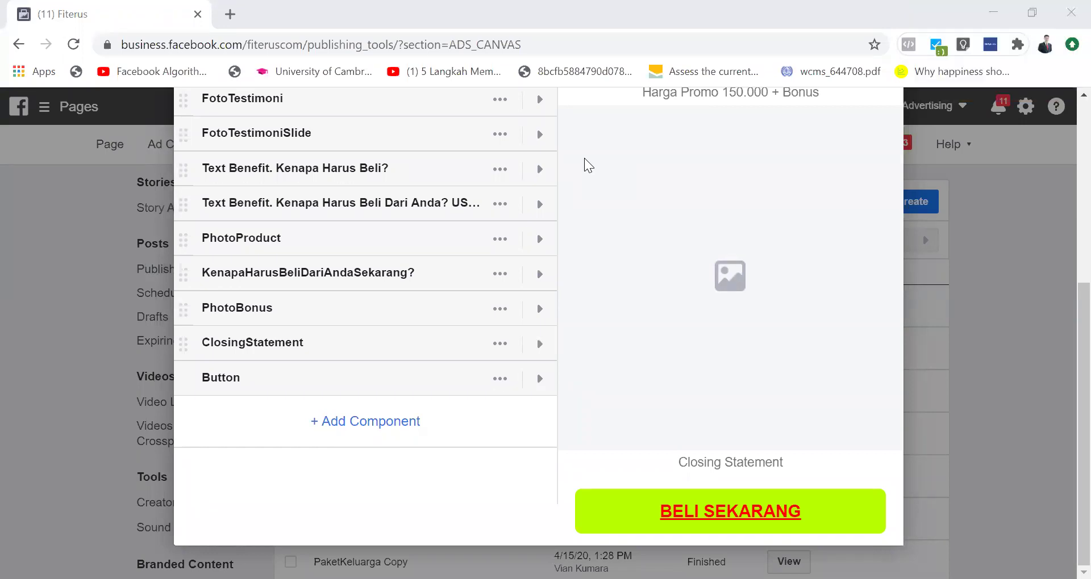
# Step: Select FotoTestimoniSlide's first photo slot and page through the carousel preview slides
pyautogui.scroll(1, 528, 239)
pyautogui.scroll(3, 528, 239)
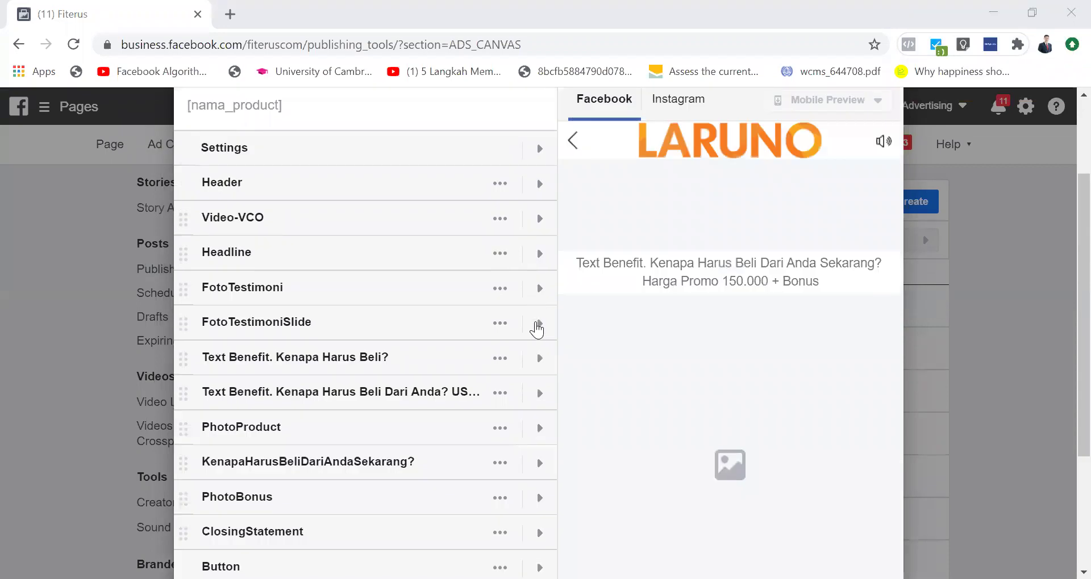
pyautogui.click(539, 323)
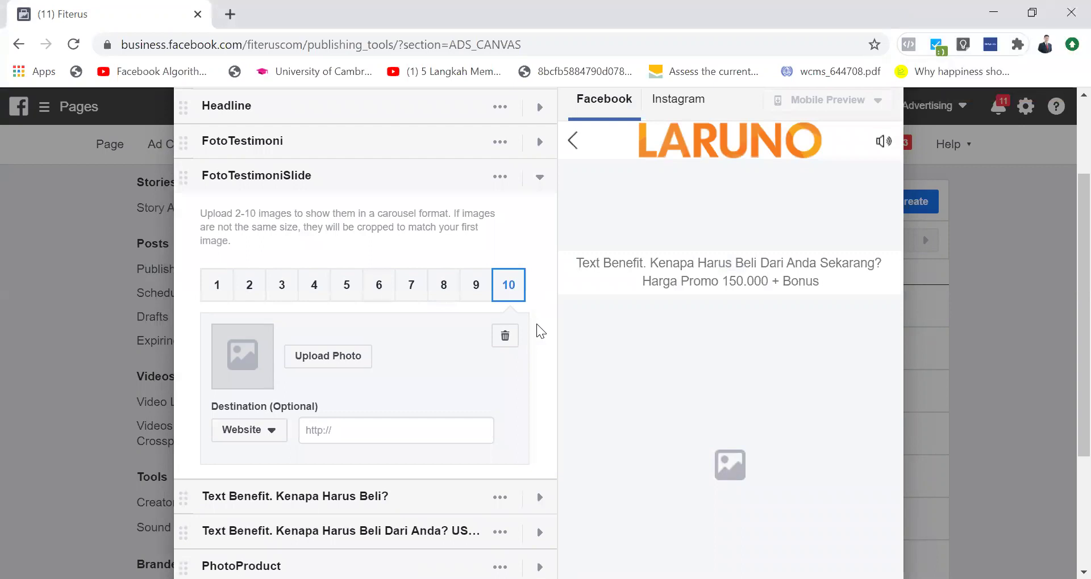
pyautogui.click(218, 272)
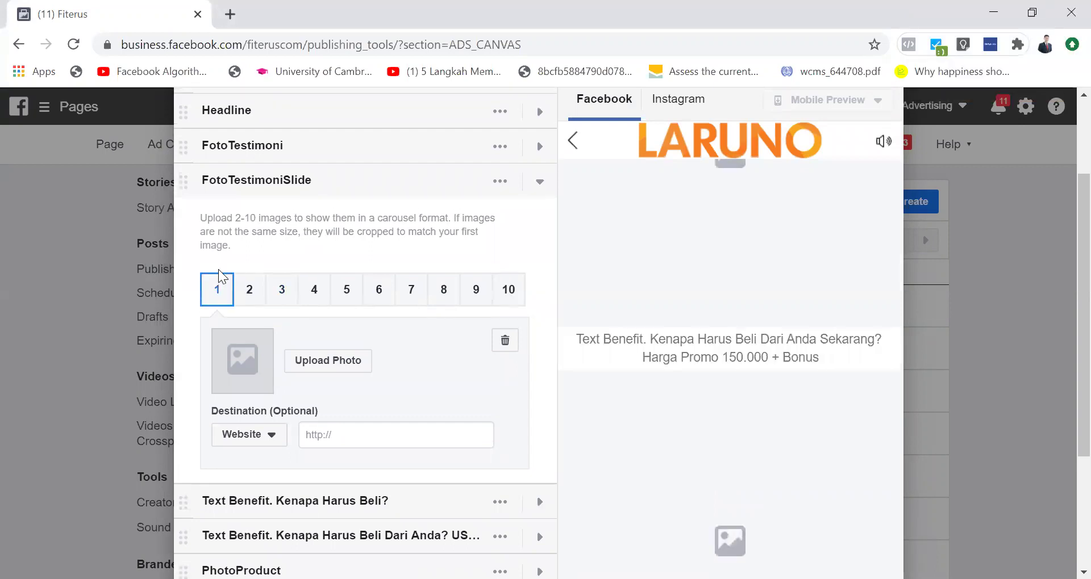
pyautogui.scroll(-2, 455, 401)
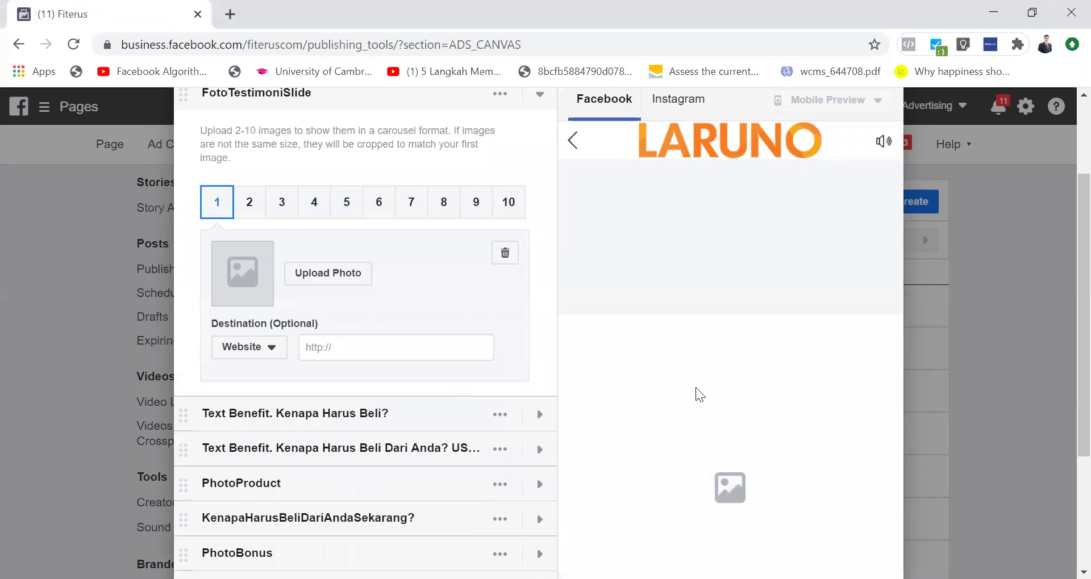
pyautogui.click(689, 446)
pyautogui.click(701, 447)
pyautogui.click(711, 446)
pyautogui.click(724, 445)
pyautogui.click(736, 445)
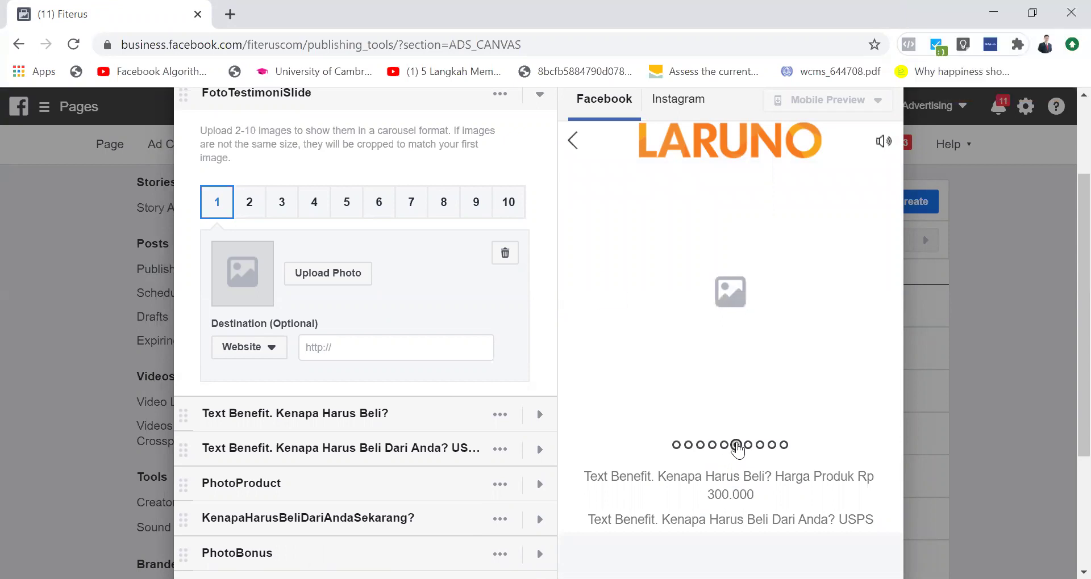
pyautogui.scroll(1, 532, 377)
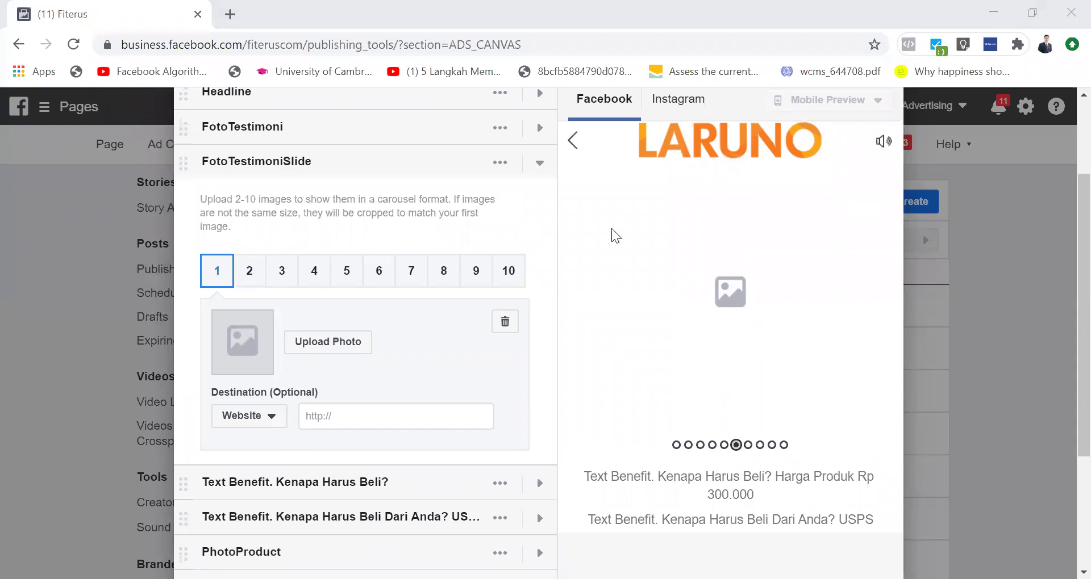
# Step: Save the [nama_product] draft, then close the builder to return to the Canvas list
pyautogui.scroll(2, 694, 221)
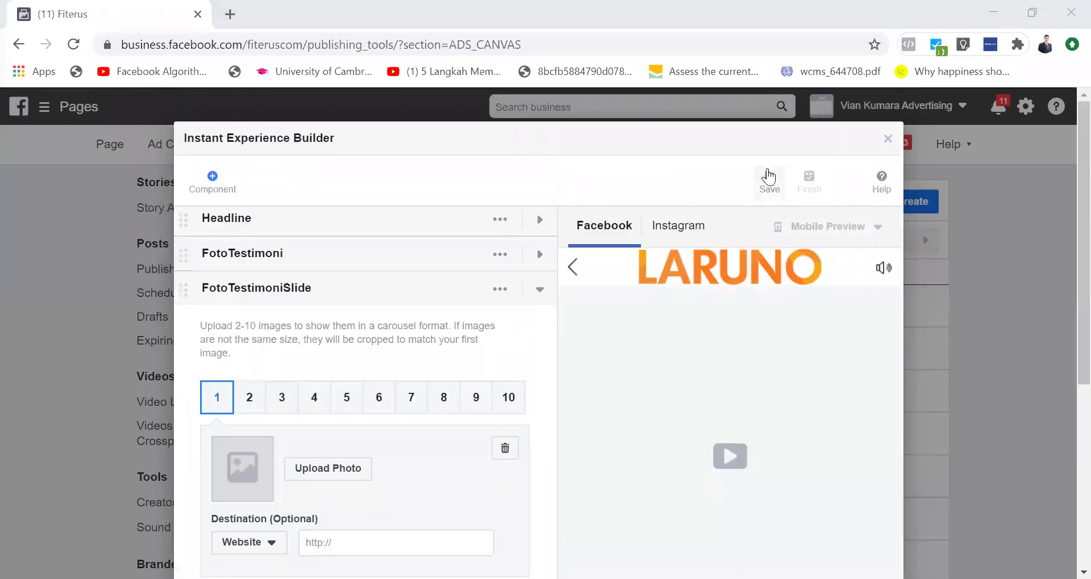
pyautogui.click(768, 176)
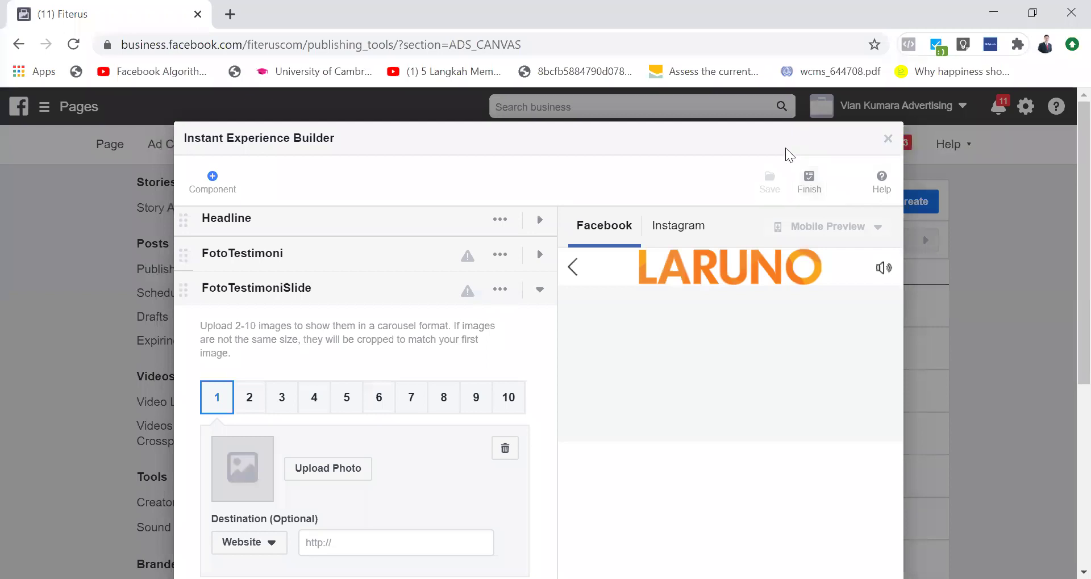
pyautogui.click(890, 140)
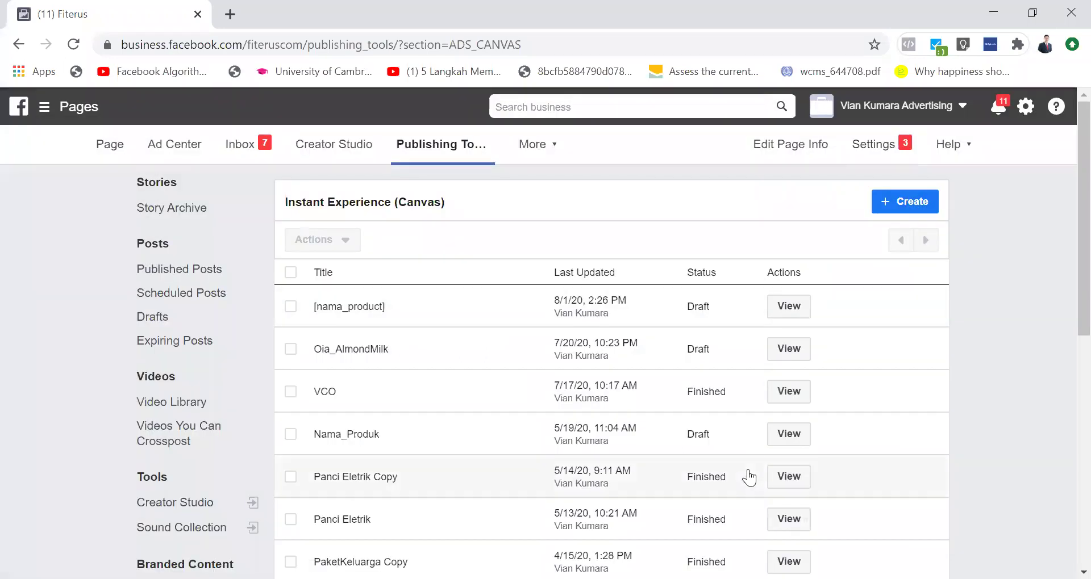
pyautogui.scroll(-2, 749, 479)
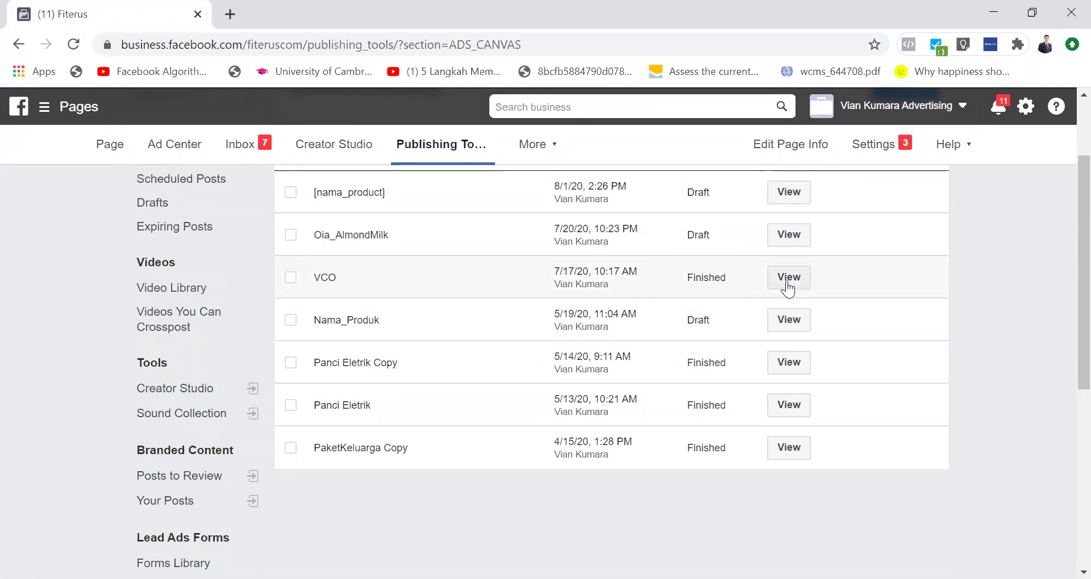
pyautogui.click(331, 276)
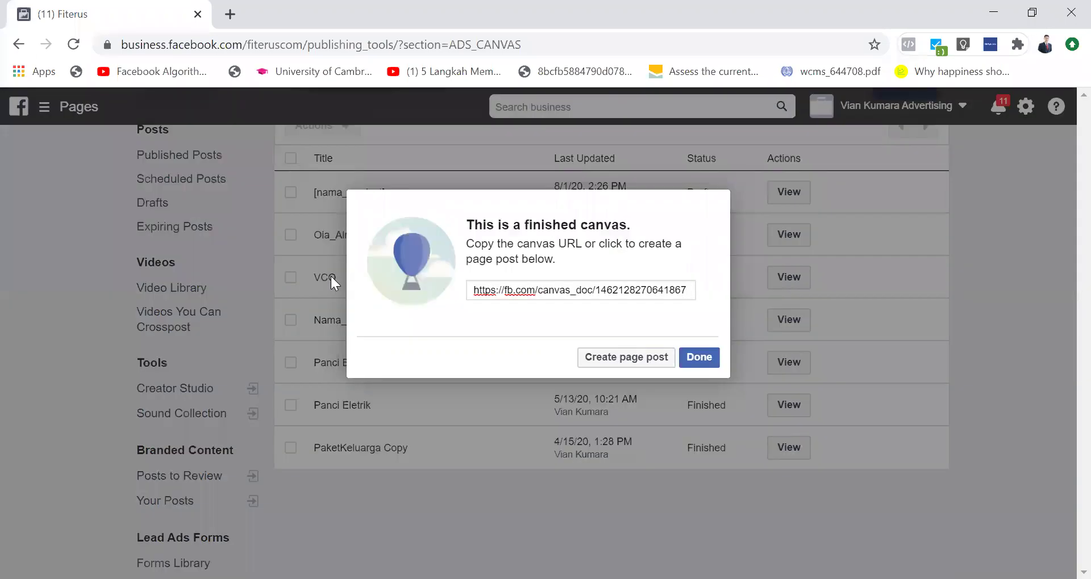
pyautogui.tripleClick(583, 293)
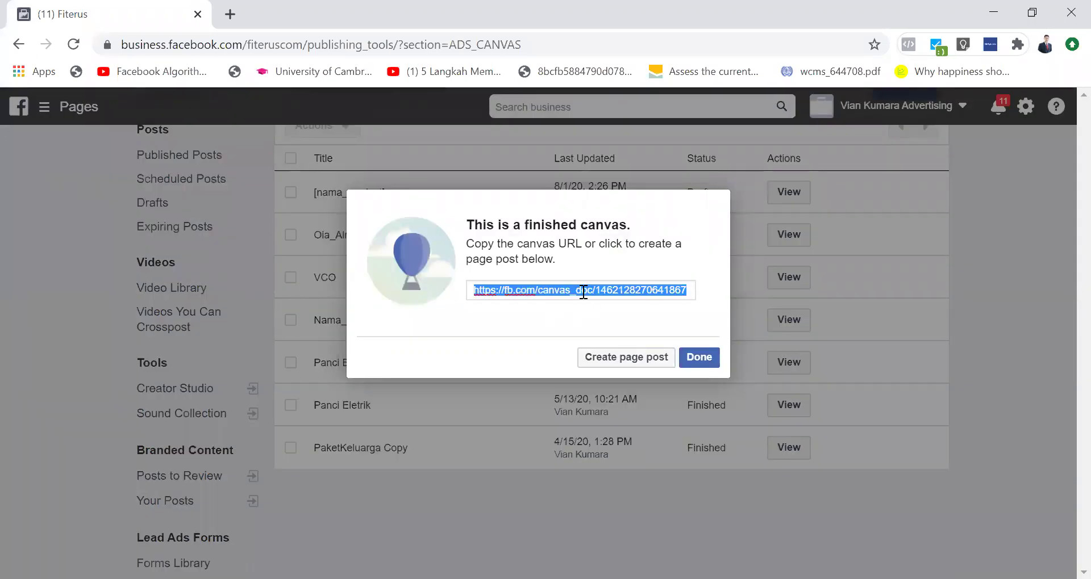
pyautogui.click(699, 358)
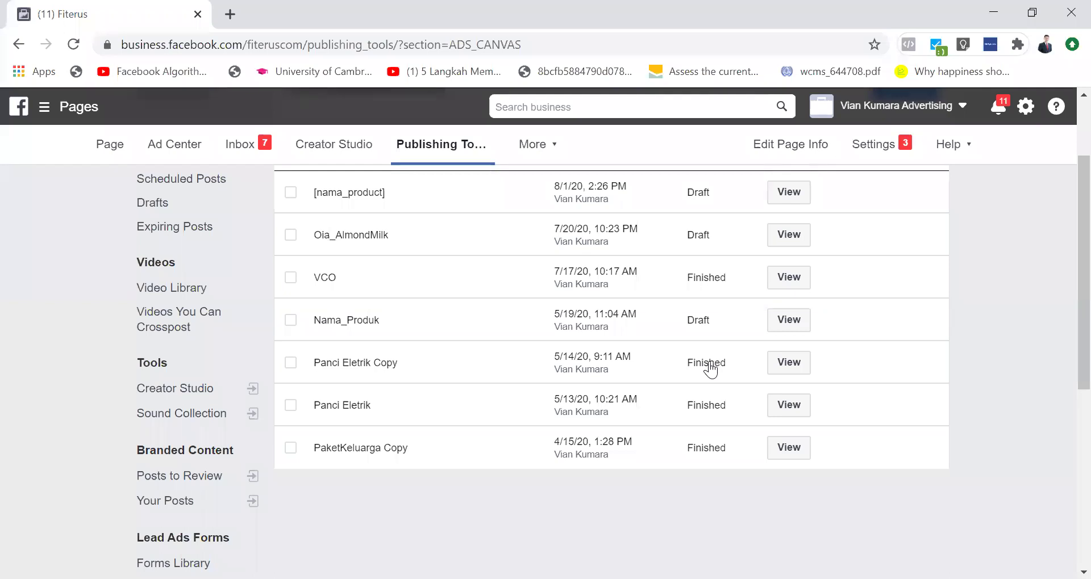
pyautogui.scroll(1, 709, 368)
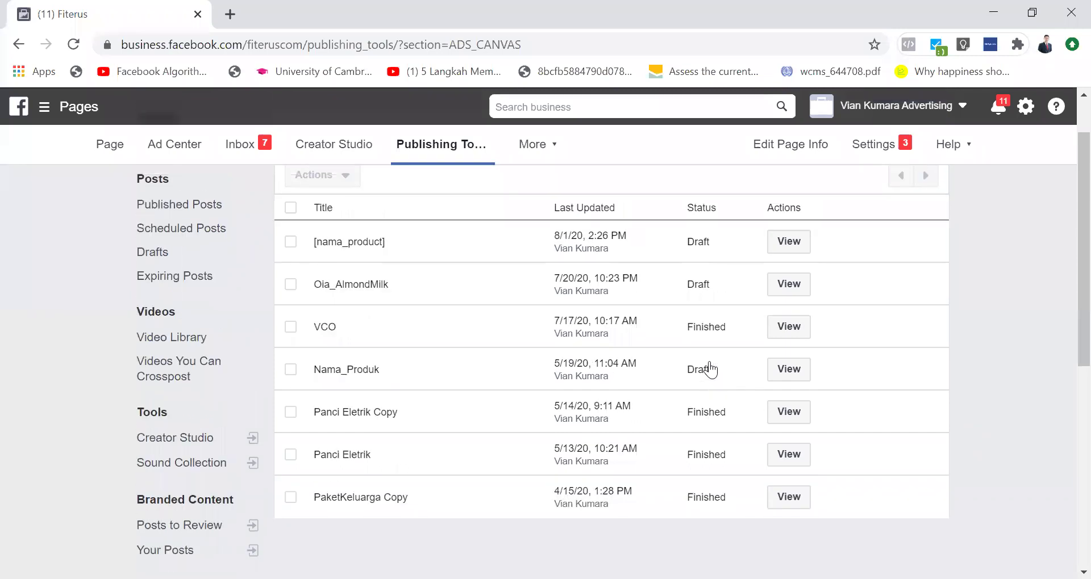
# Step: Open the finished VCO canvas and send its mobile preview to Facebook
pyautogui.click(788, 328)
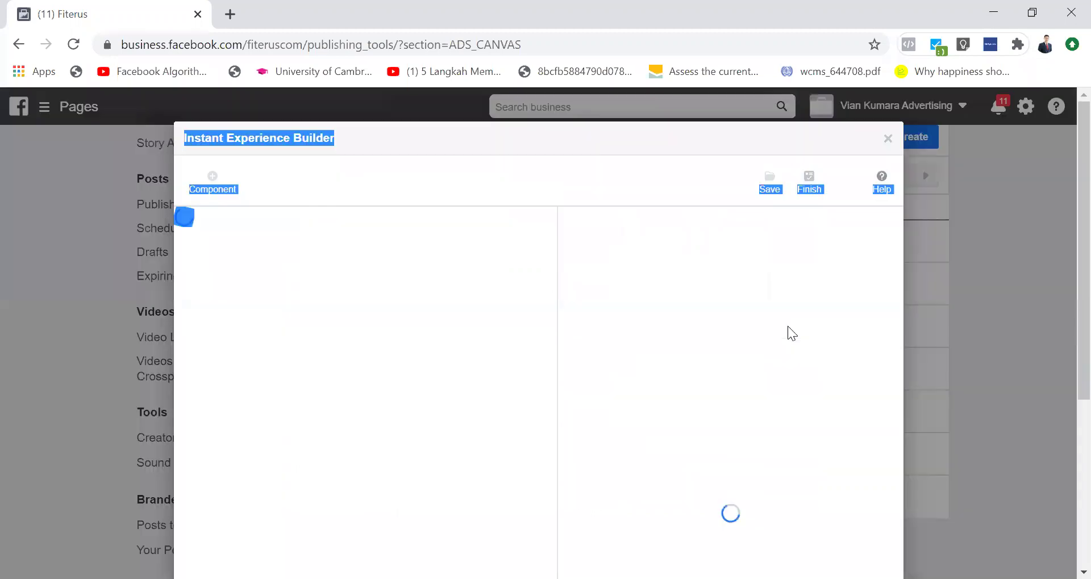
pyautogui.click(771, 182)
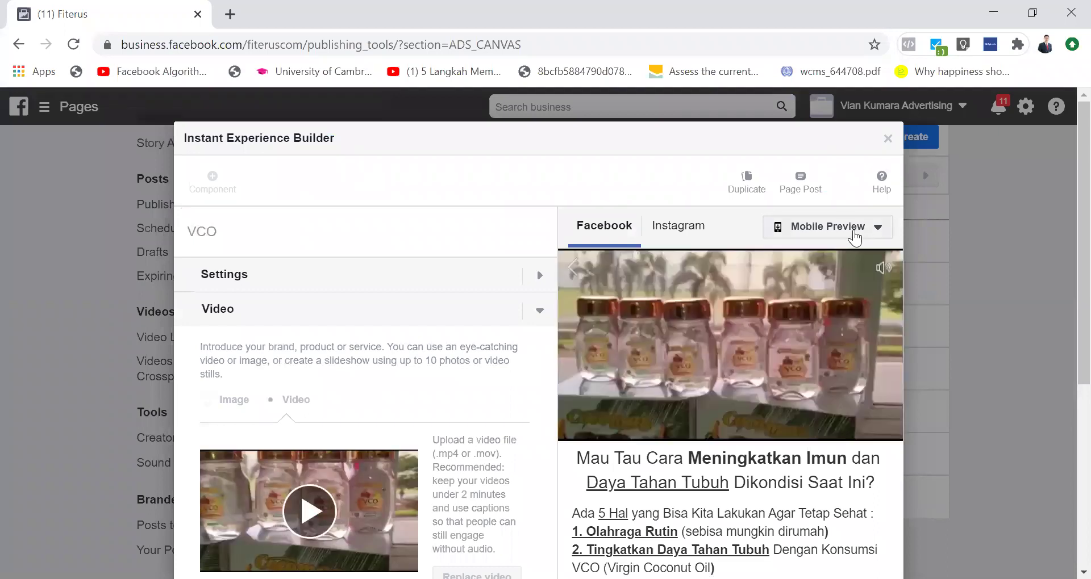
pyautogui.click(854, 233)
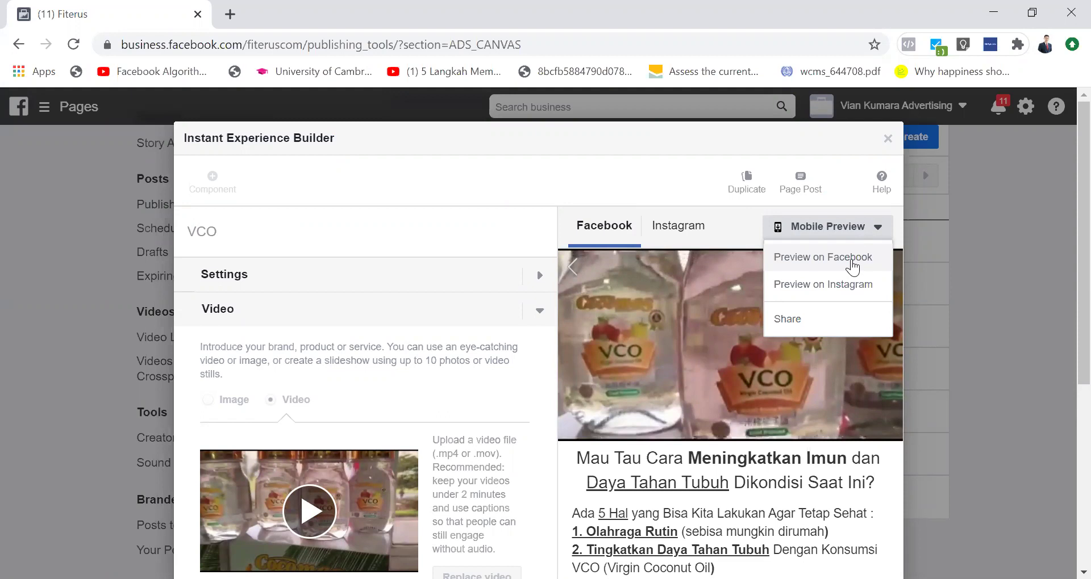
pyautogui.click(852, 260)
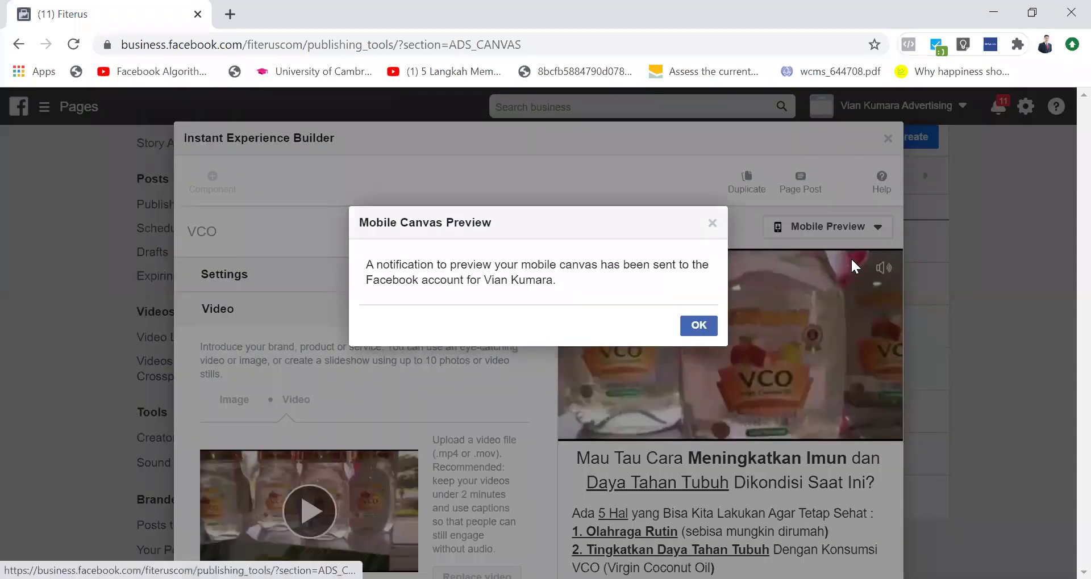
pyautogui.click(701, 325)
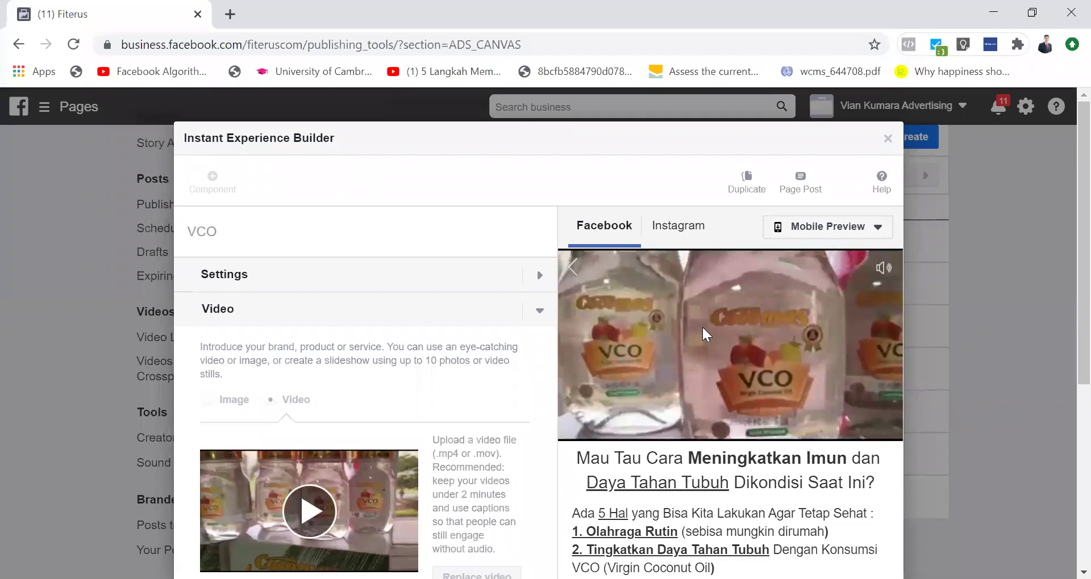
# Step: Send a second VCO mobile preview to Facebook
pyautogui.click(833, 232)
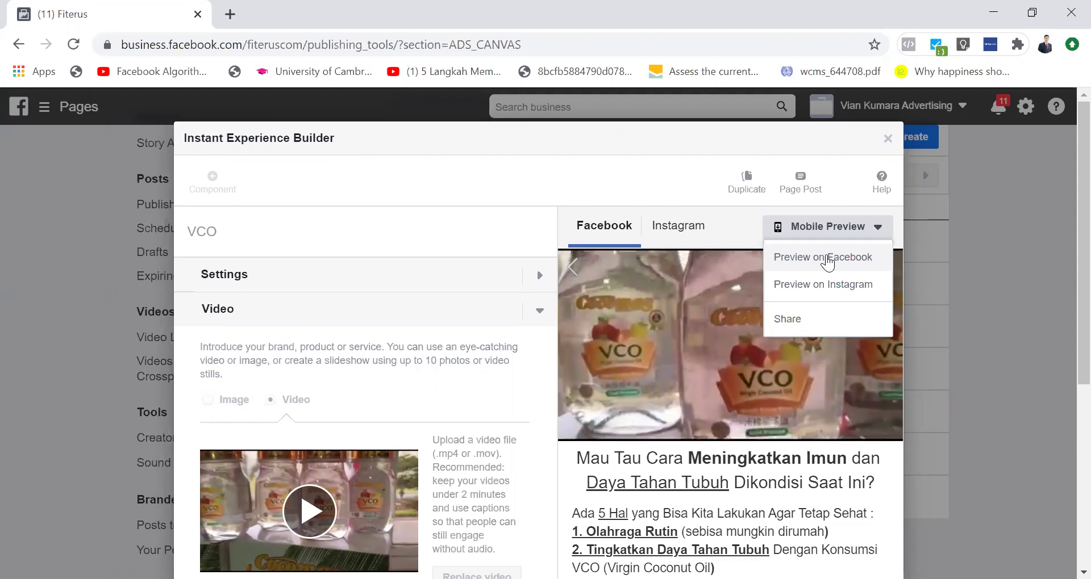
pyautogui.click(827, 260)
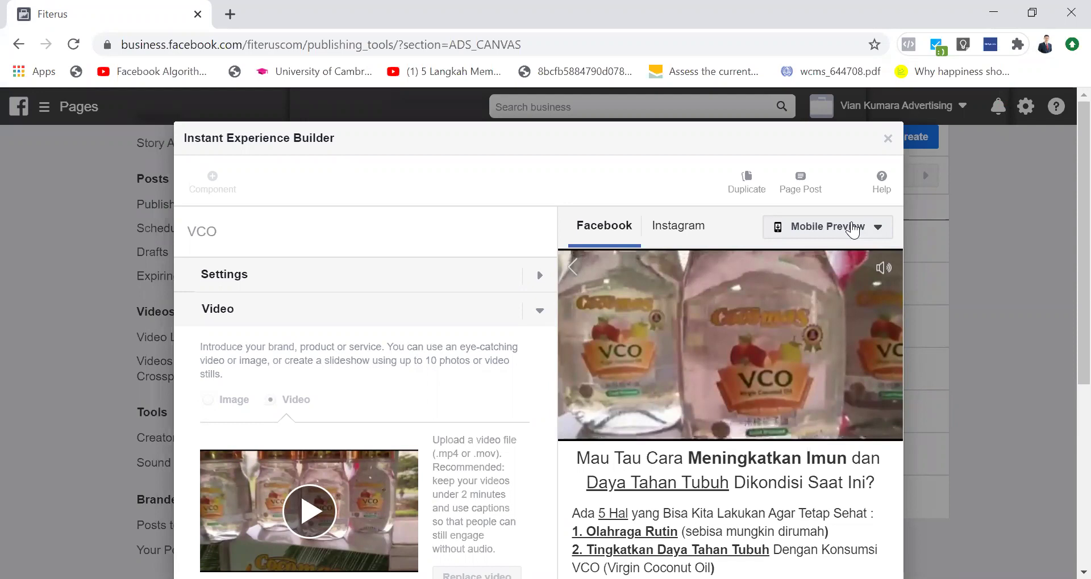
pyautogui.click(852, 230)
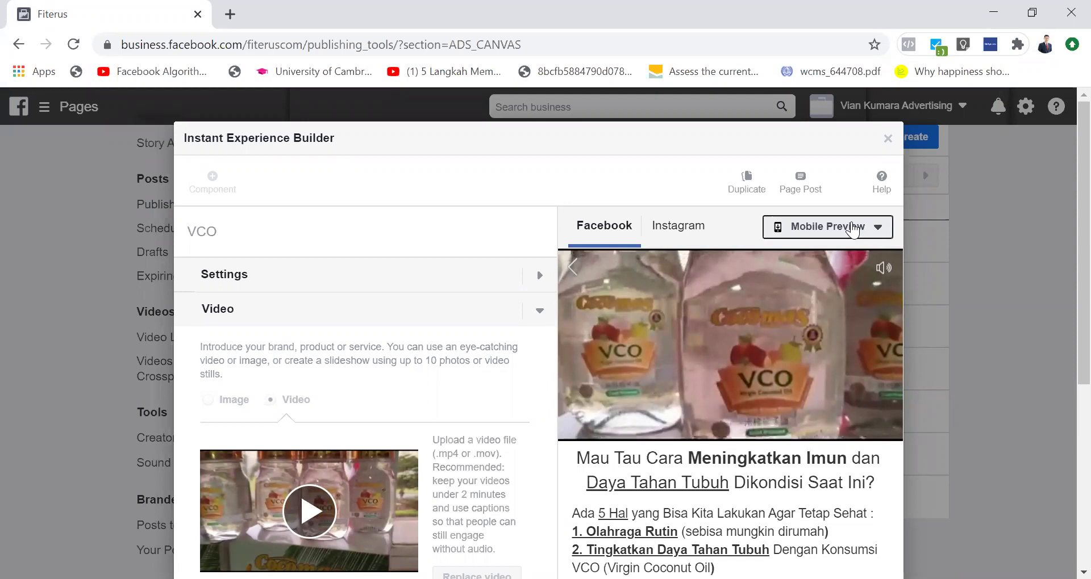
# Step: Close the VCO builder, select the canvas's fb.com link, then bring up its link details again
pyautogui.click(886, 140)
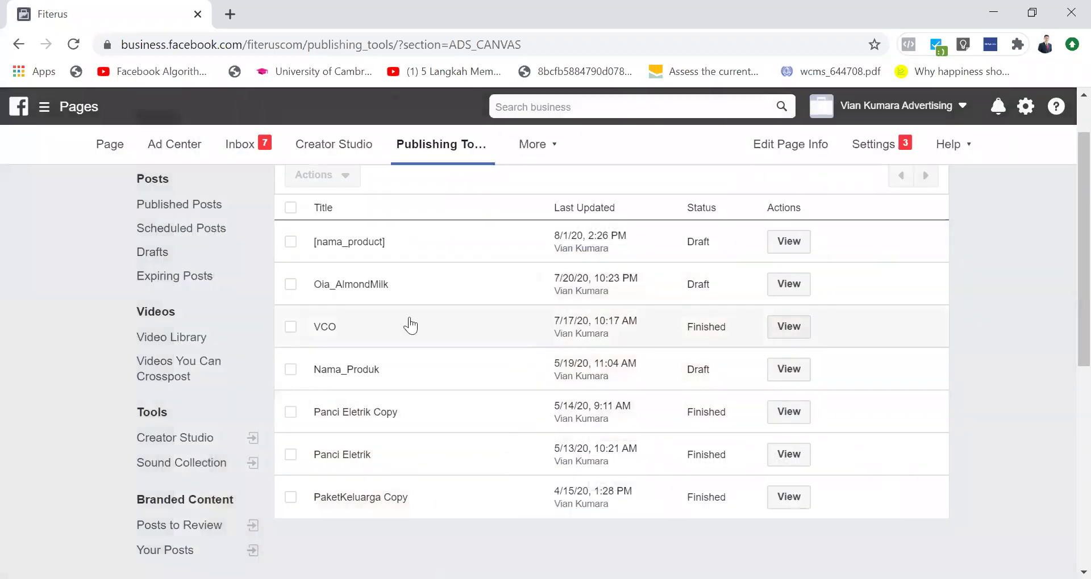
pyautogui.click(333, 327)
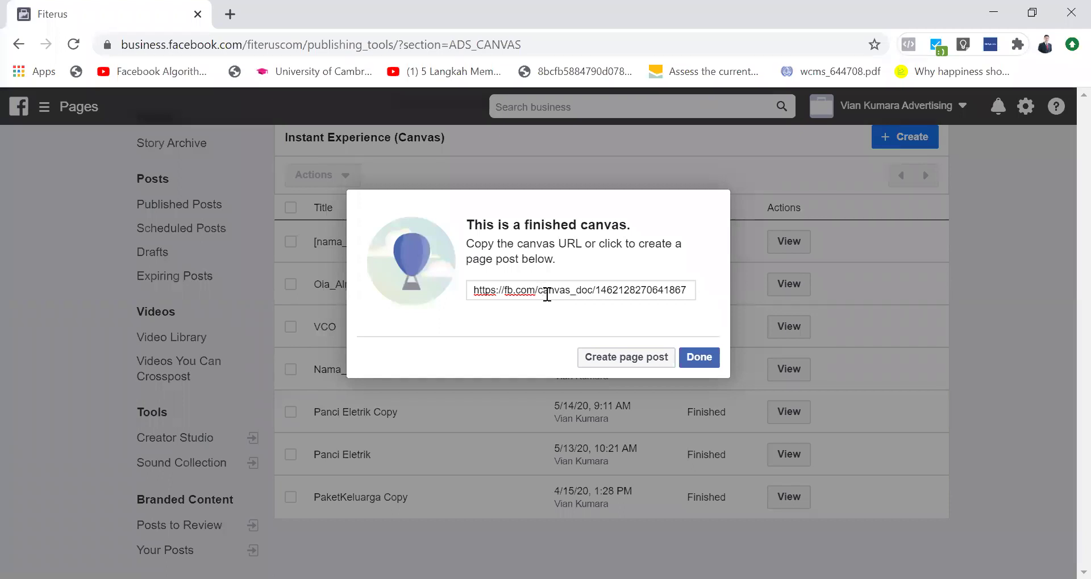
pyautogui.tripleClick(610, 290)
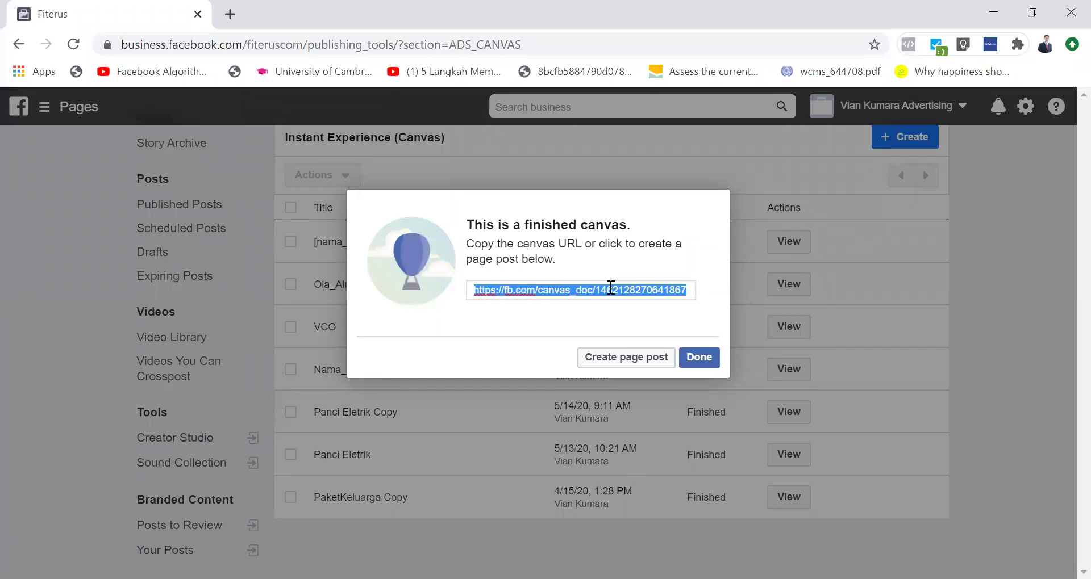
pyautogui.click(700, 358)
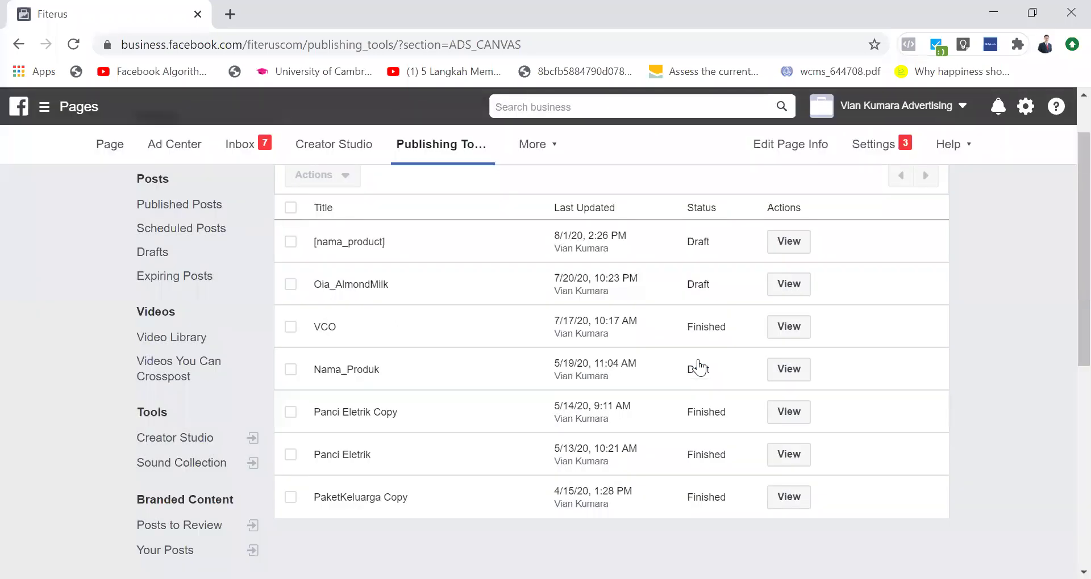
pyautogui.click(792, 341)
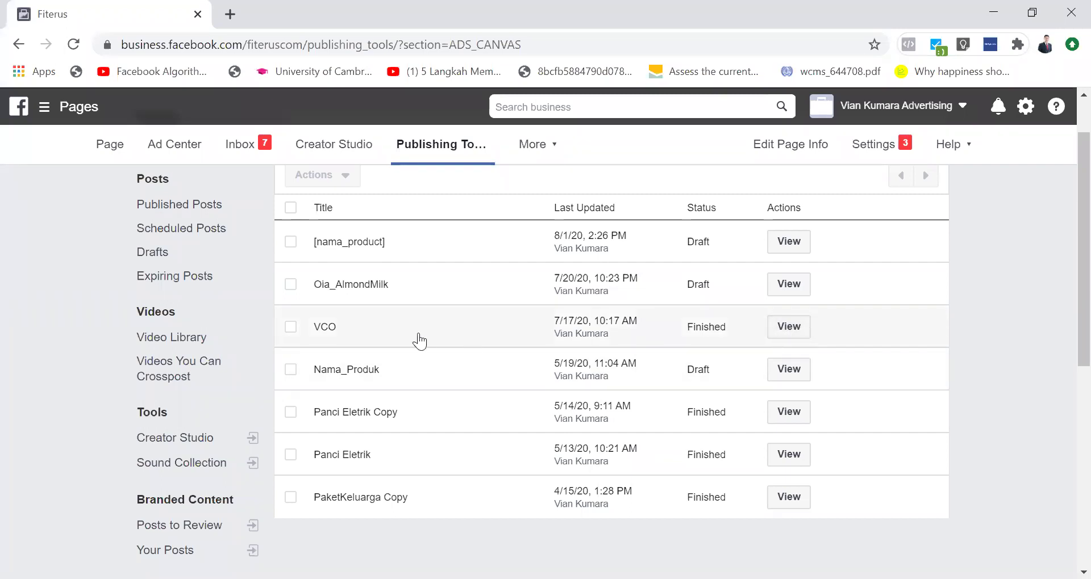
pyautogui.click(699, 356)
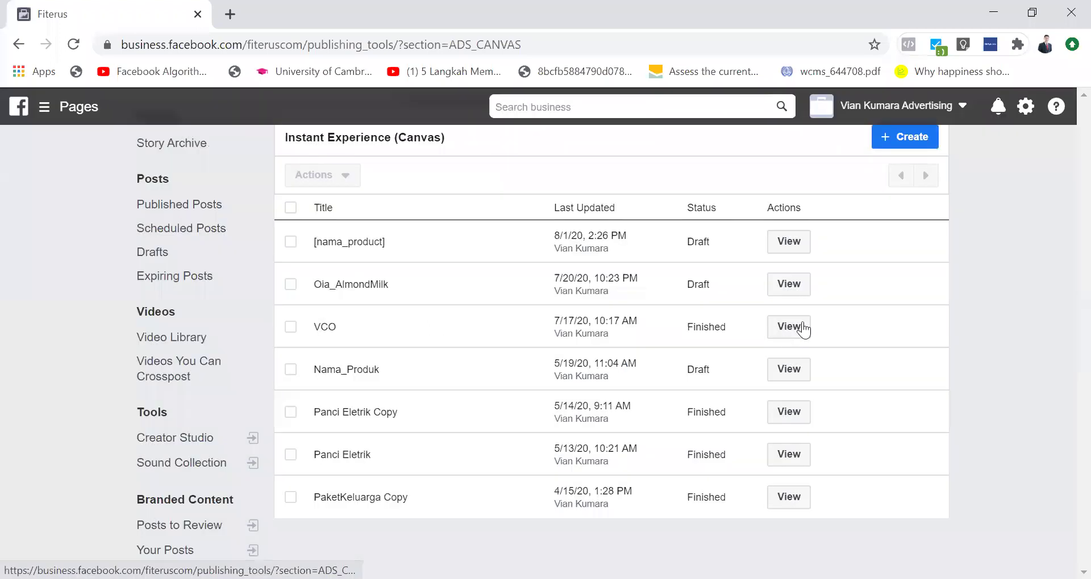
pyautogui.click(803, 329)
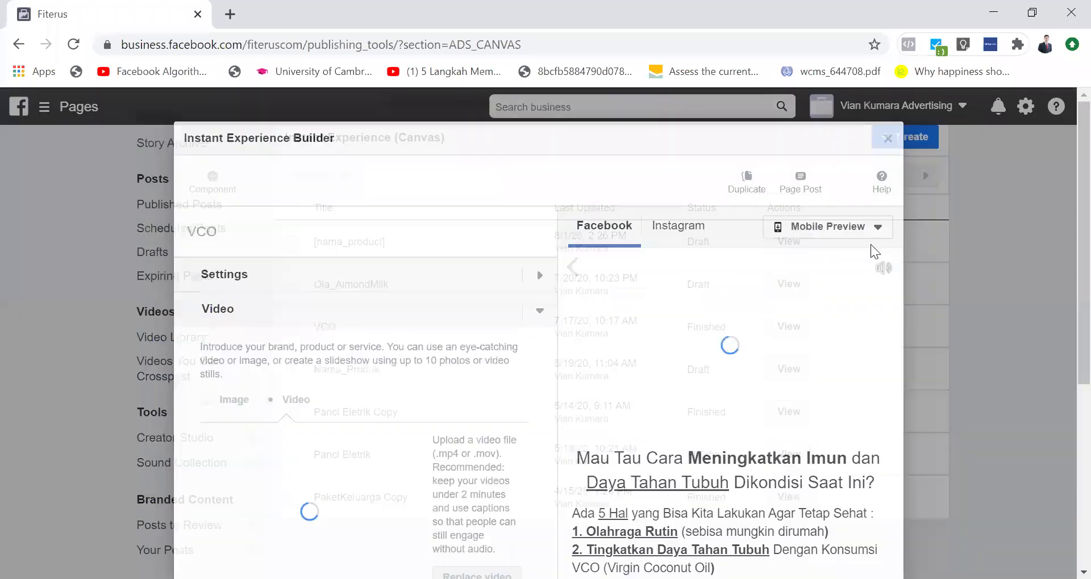
pyautogui.click(863, 230)
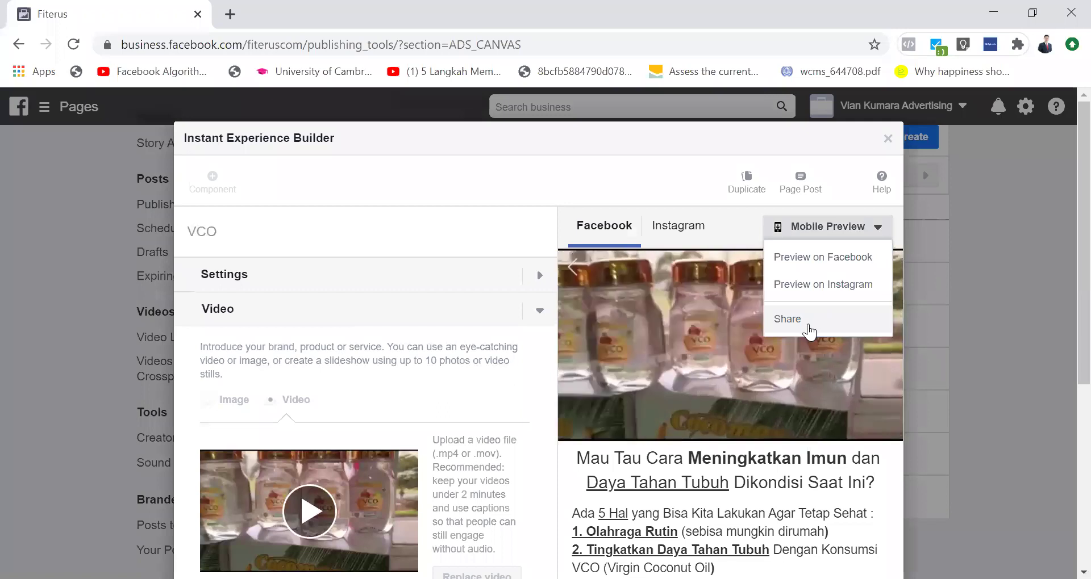
pyautogui.click(807, 321)
pyautogui.click(505, 280)
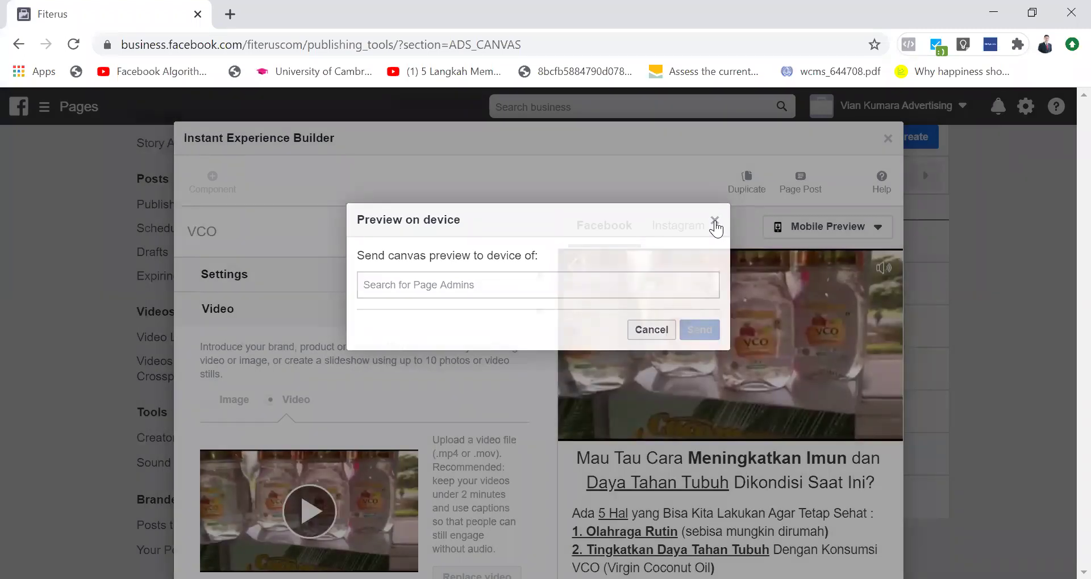
pyautogui.click(888, 139)
pyautogui.click(888, 139)
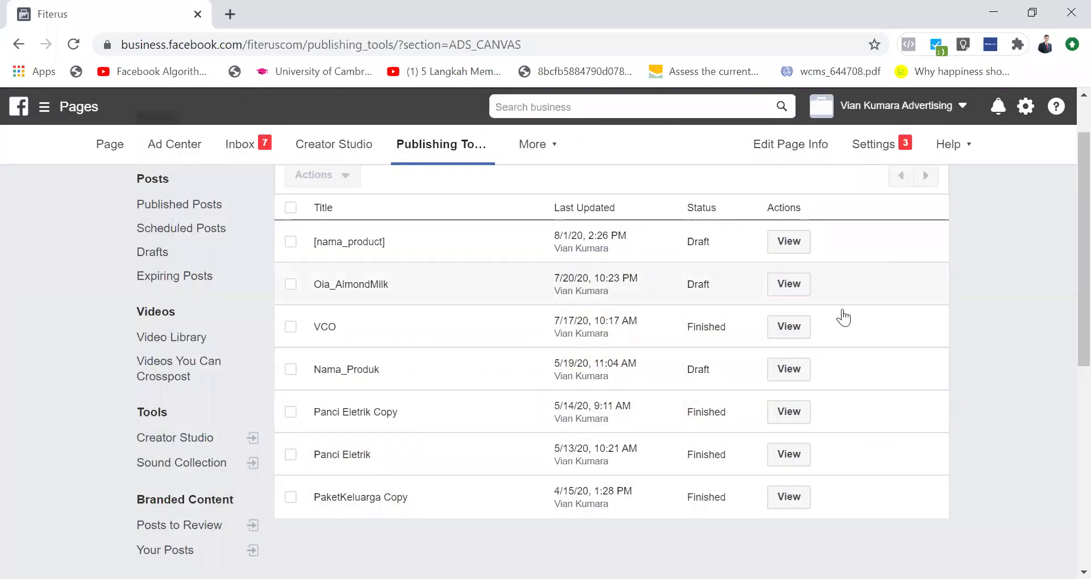
pyautogui.click(793, 337)
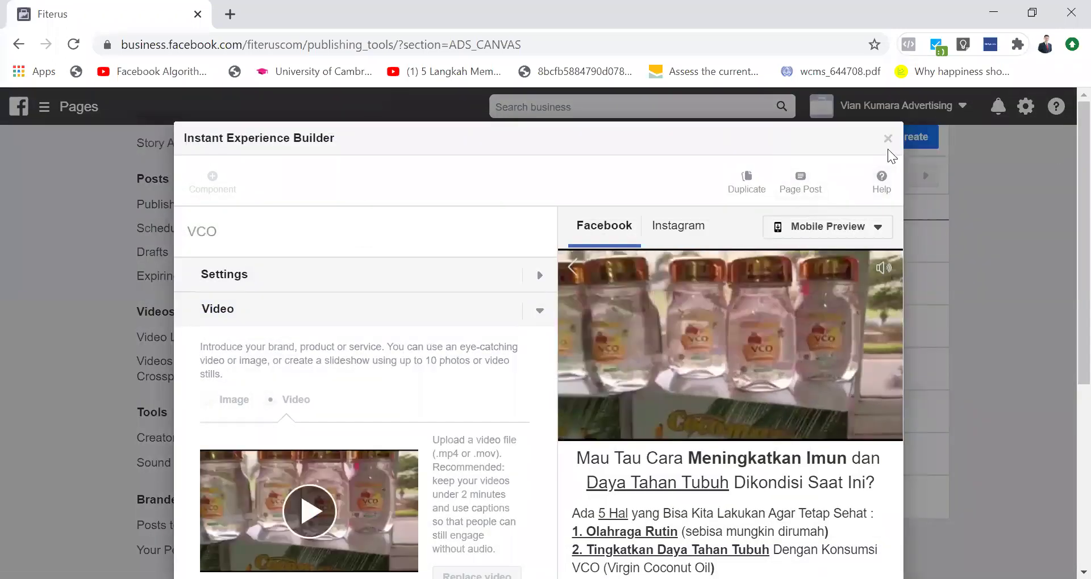
pyautogui.click(877, 226)
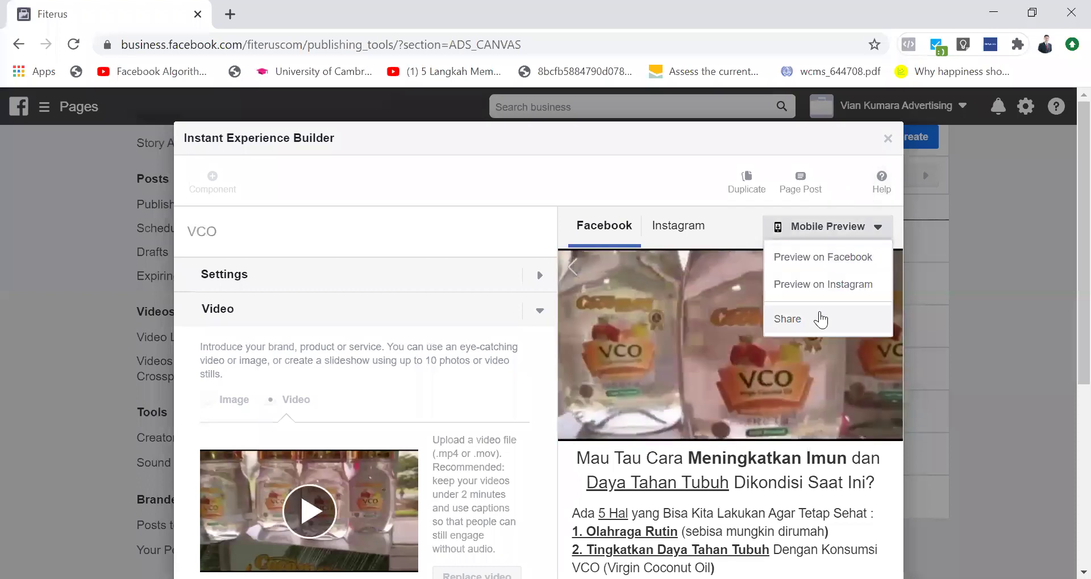
pyautogui.write('vian')
pyautogui.press('BackSpace')
pyautogui.press('BackSpace')
pyautogui.press('BackSpace')
pyautogui.press('BackSpace')
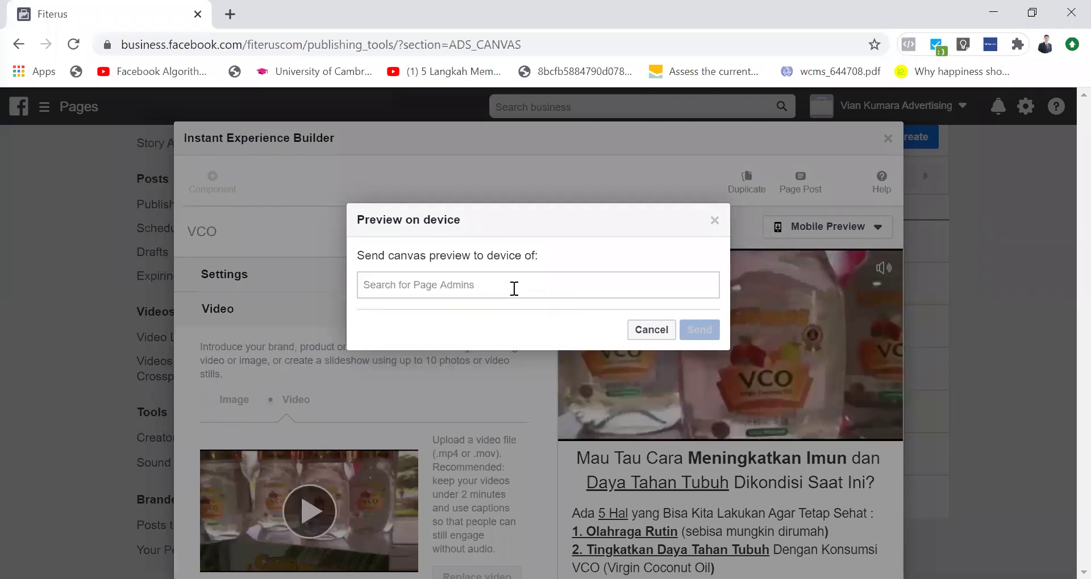
pyautogui.click(714, 220)
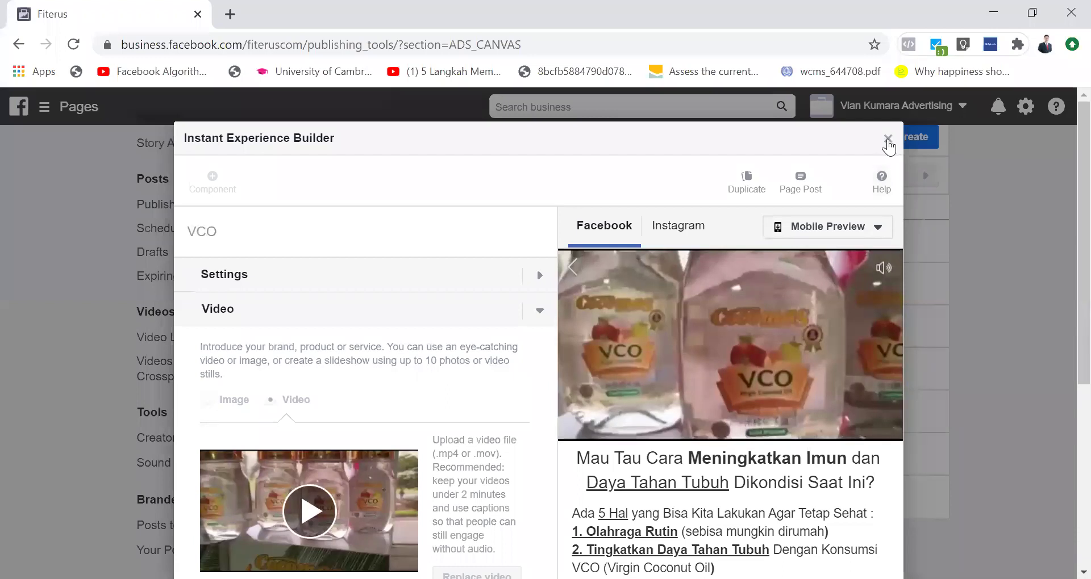
pyautogui.click(887, 138)
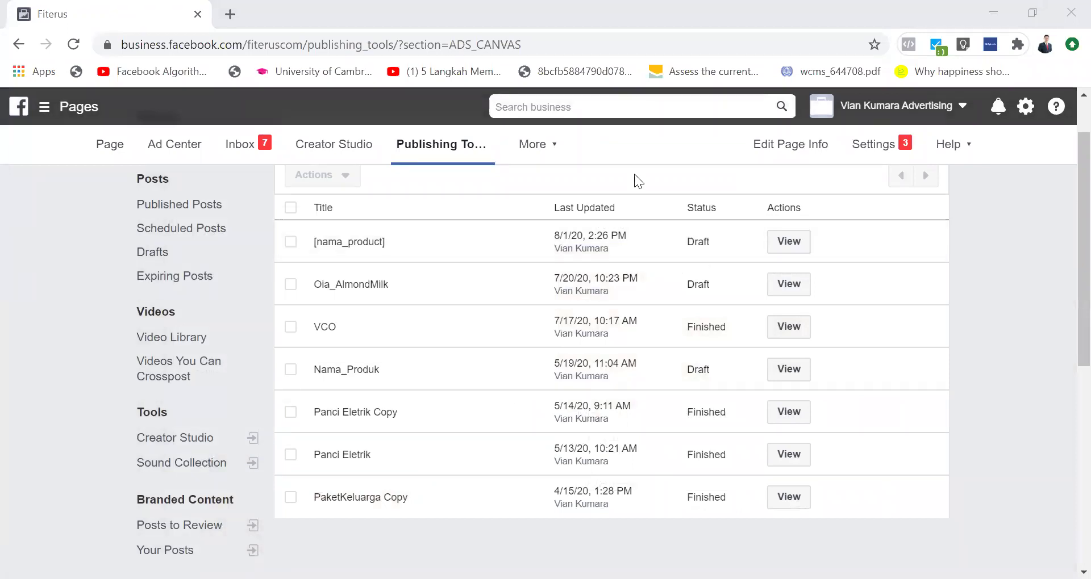
# Step: Reopen the [nama_product] draft, collapse FotoTestimoniSlide and expand the Video-VCO component
pyautogui.scroll(1, 487, 329)
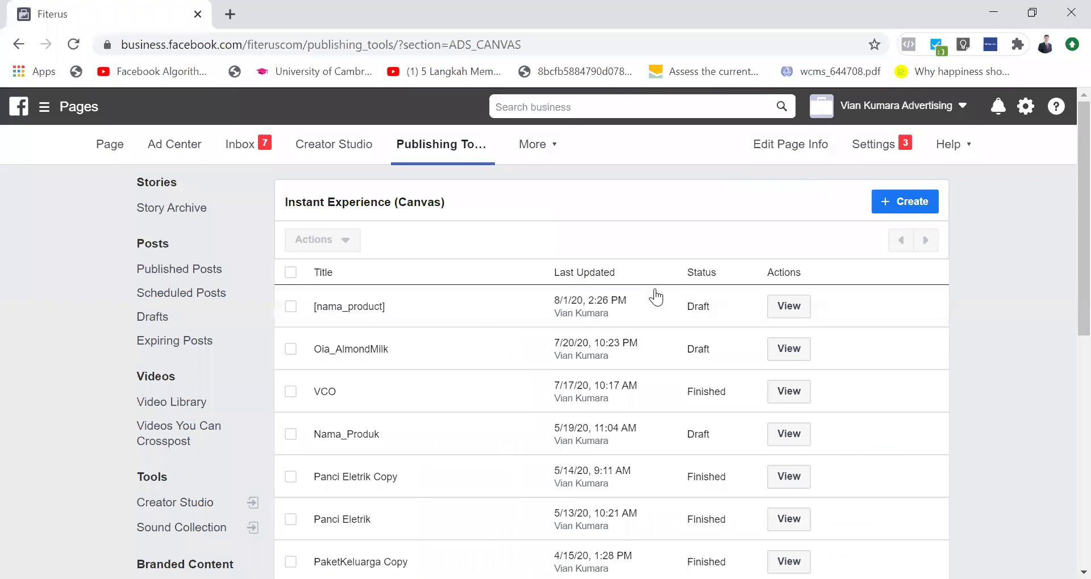
pyautogui.click(789, 310)
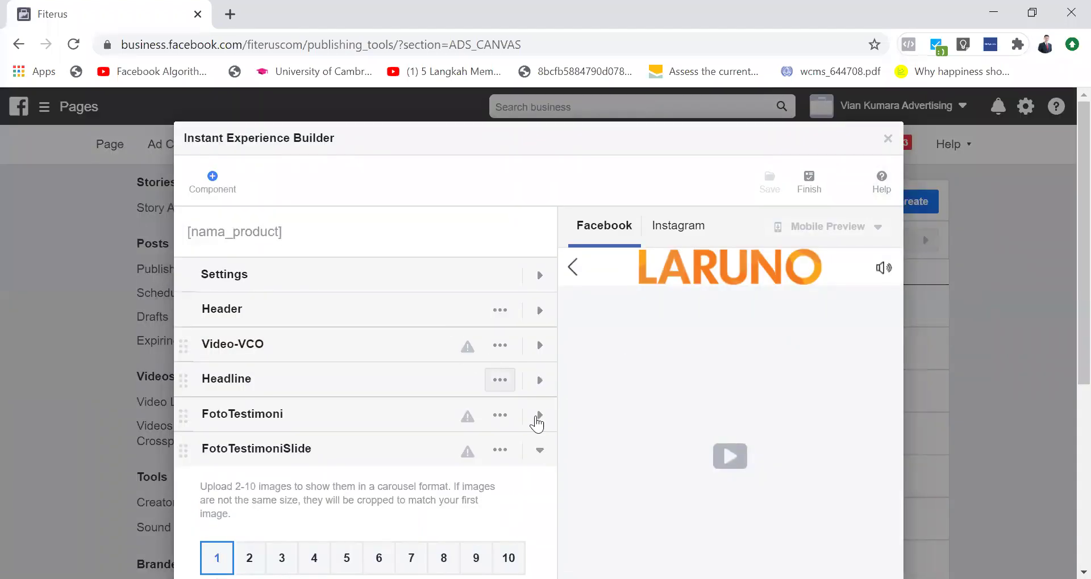
pyautogui.click(542, 451)
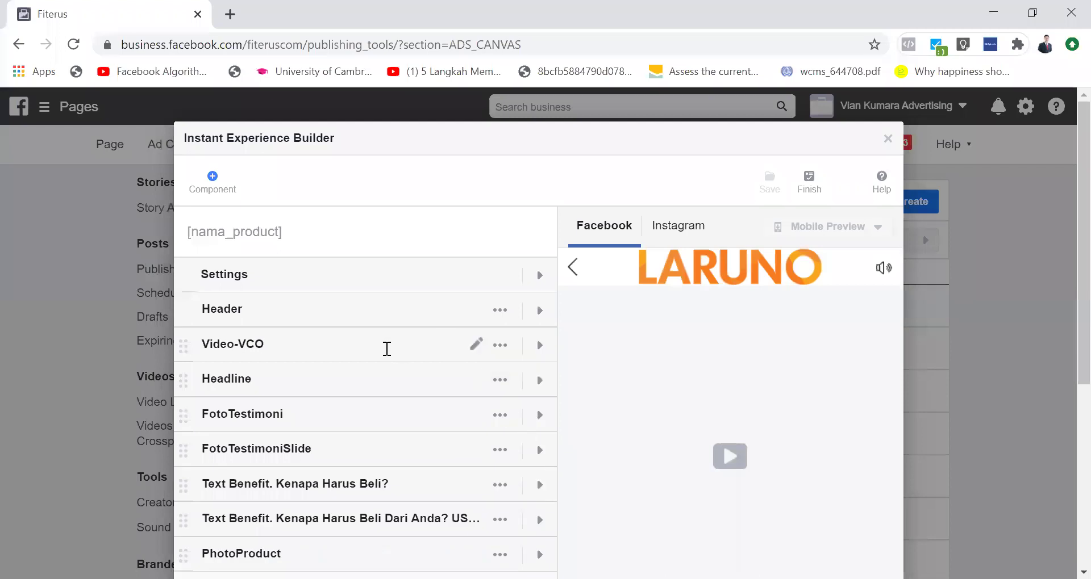
pyautogui.click(539, 345)
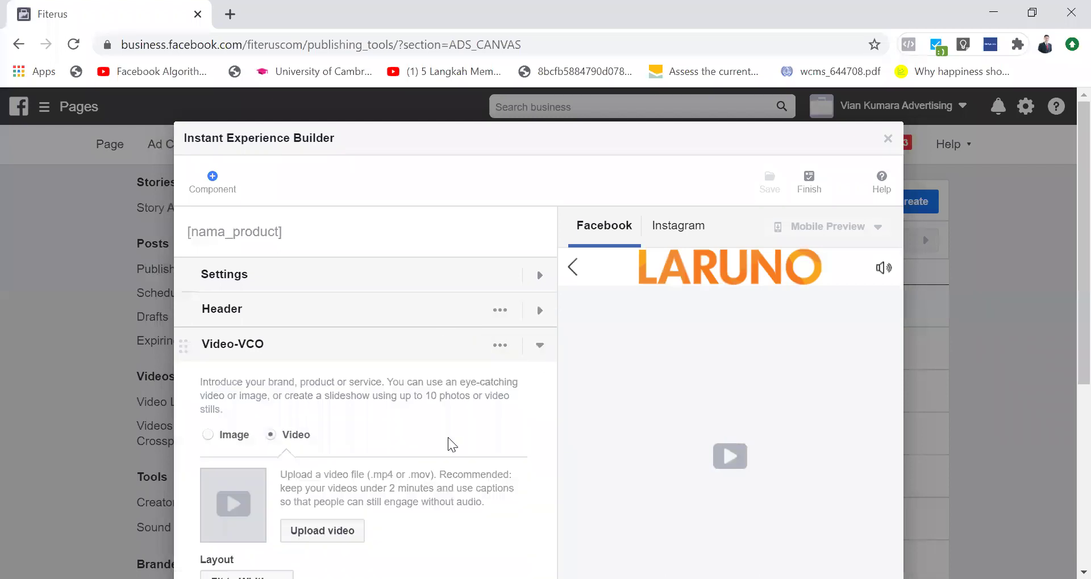
pyautogui.scroll(-3, 447, 437)
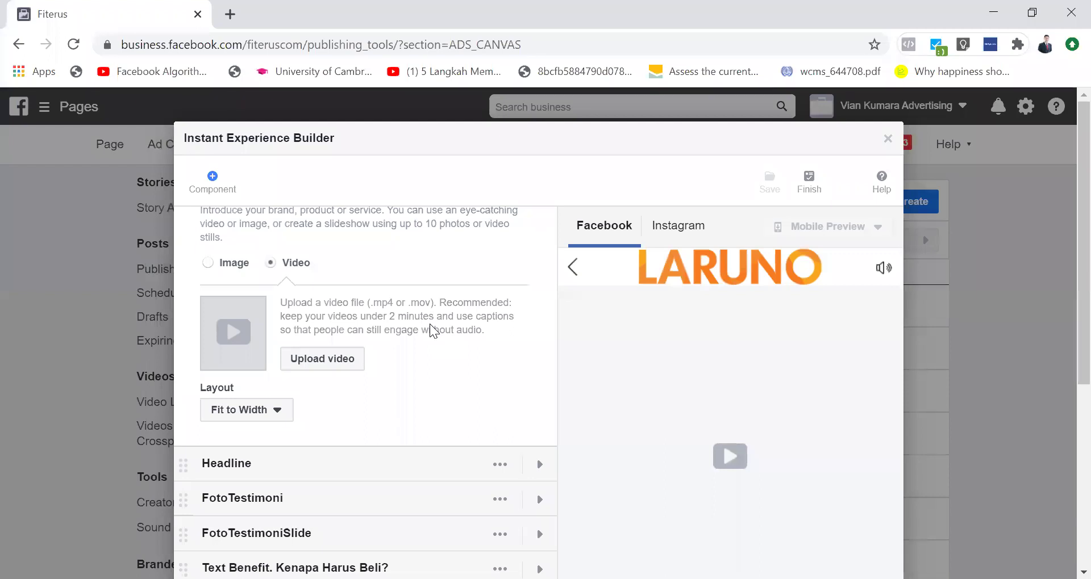
# Step: Collapse Video-VCO and drag the Headline component above it in the component list
pyautogui.scroll(3, 433, 332)
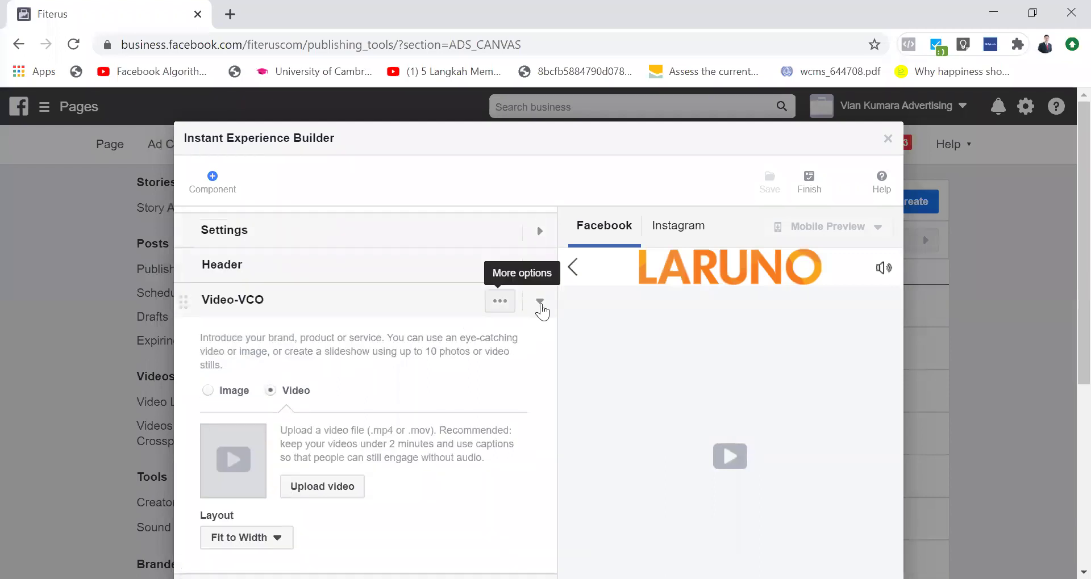
pyautogui.click(540, 309)
pyautogui.moveTo(182, 378); pyautogui.dragTo(196, 344)
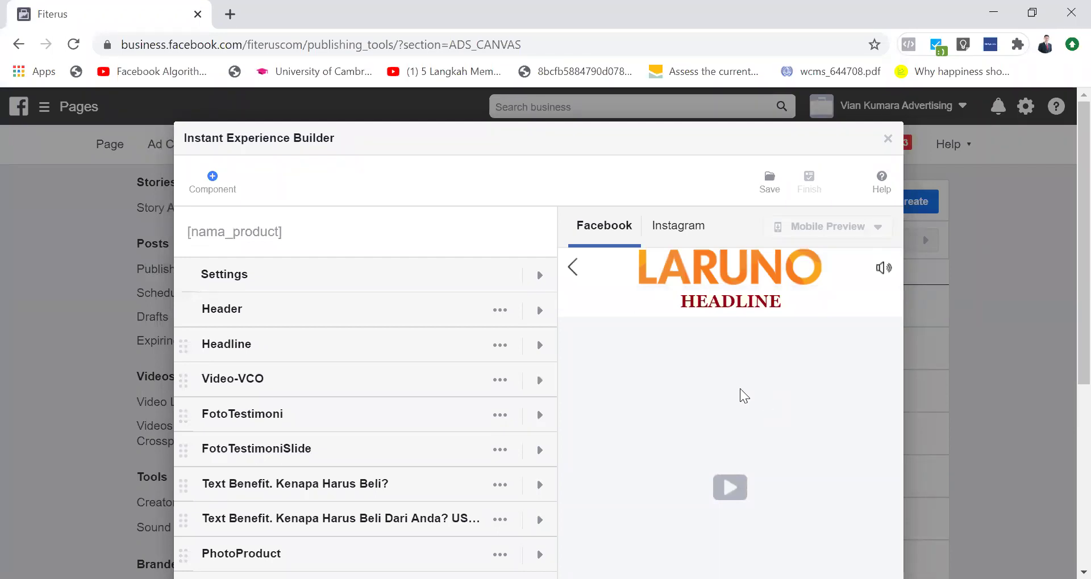
# Step: Replace the Headline text with 'Anda mau lebih sukses?' and collapse the component
pyautogui.click(539, 347)
pyautogui.hotkey('ctrl', 'a')
pyautogui.write('An')
pyautogui.write('a mau lebih ')
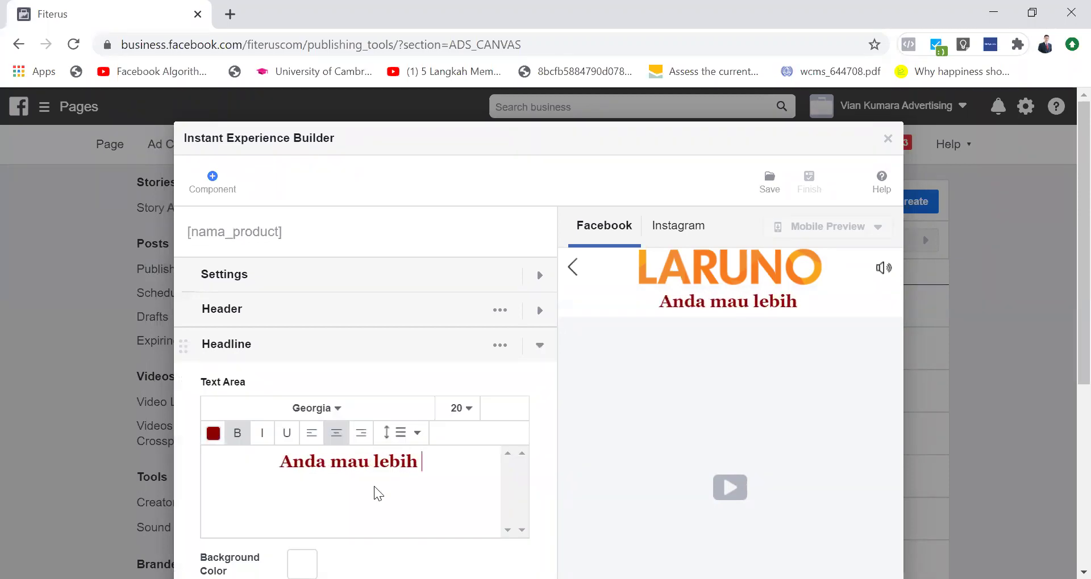
pyautogui.write('sukses?')
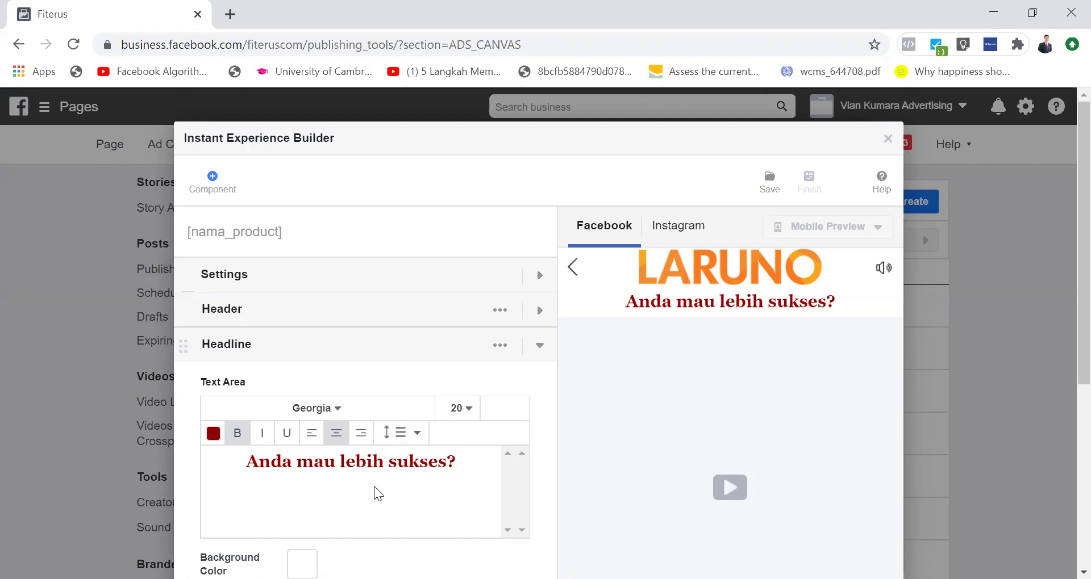
pyautogui.click(539, 349)
# Step: Move Video-VCO back above Headline, save the draft, and expand FotoTestimoni
pyautogui.moveTo(177, 372); pyautogui.dragTo(183, 341)
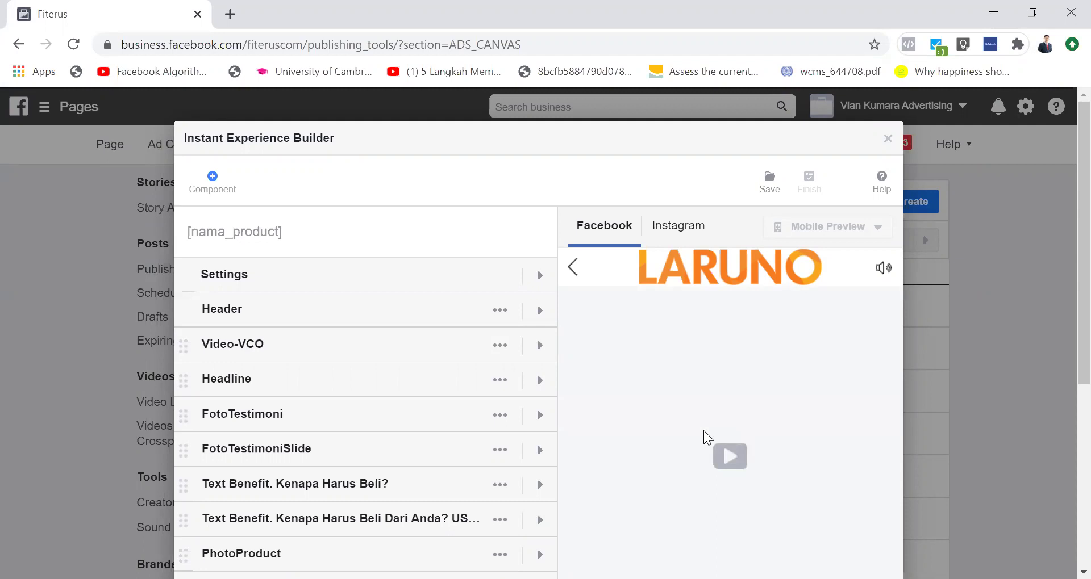
pyautogui.click(772, 185)
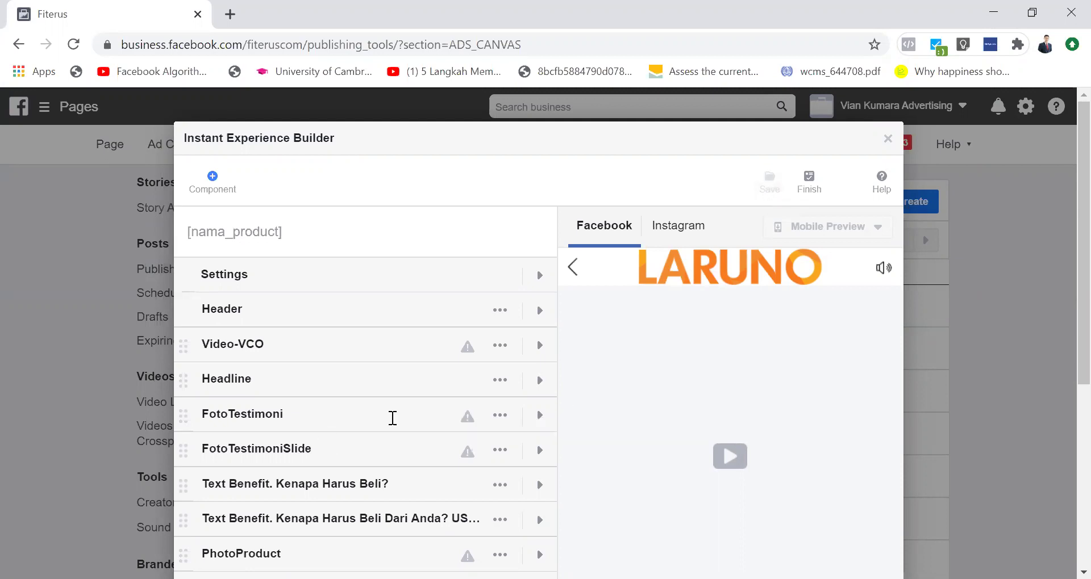
pyautogui.click(537, 418)
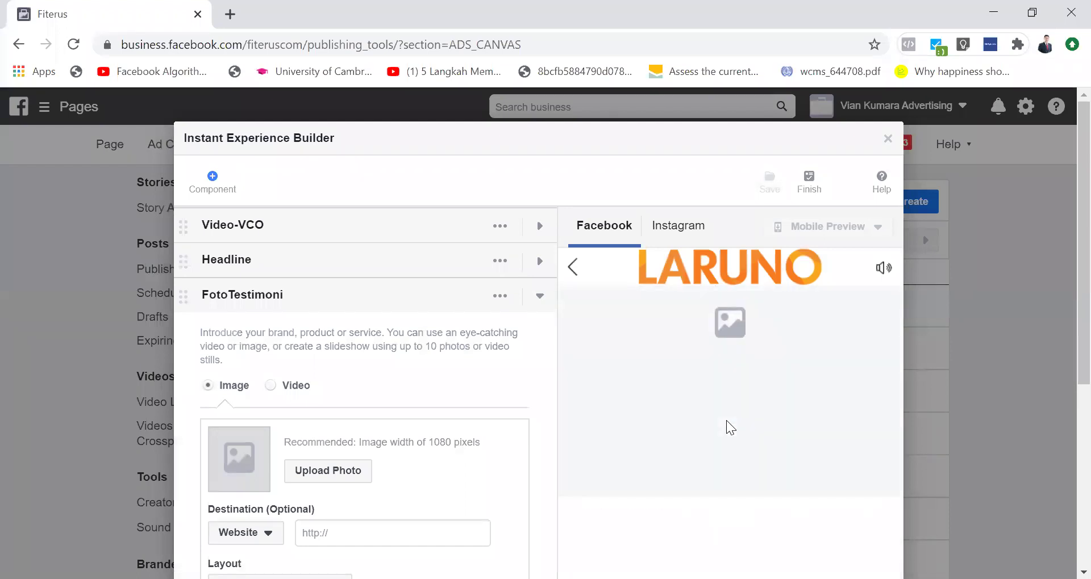
# Step: Collapse FotoTestimoni and view FotoTestimoniSlide's second and third carousel cards
pyautogui.click(539, 296)
pyautogui.click(538, 451)
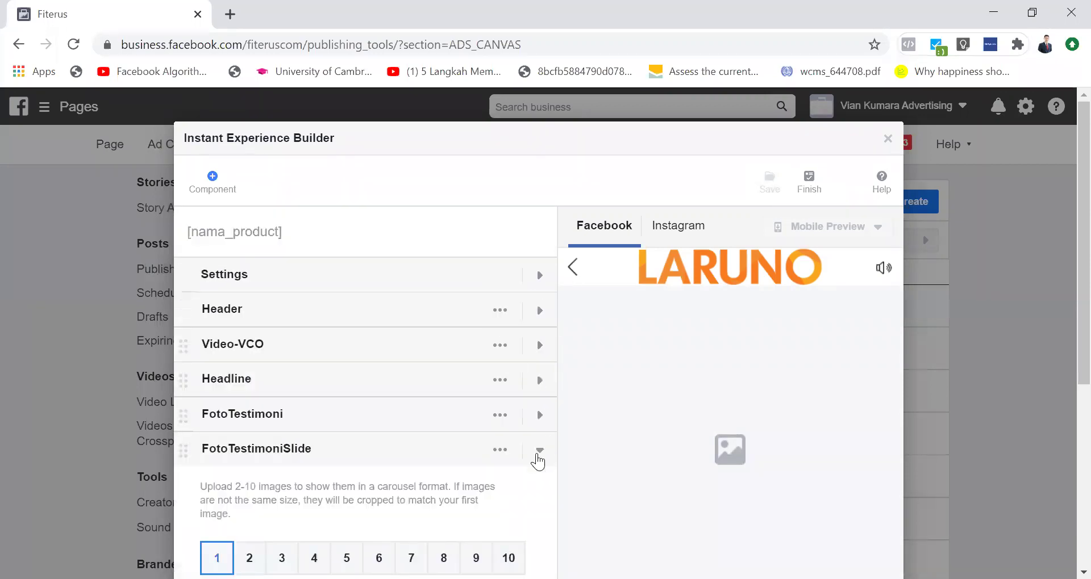
pyautogui.scroll(-4, 398, 464)
pyautogui.click(244, 330)
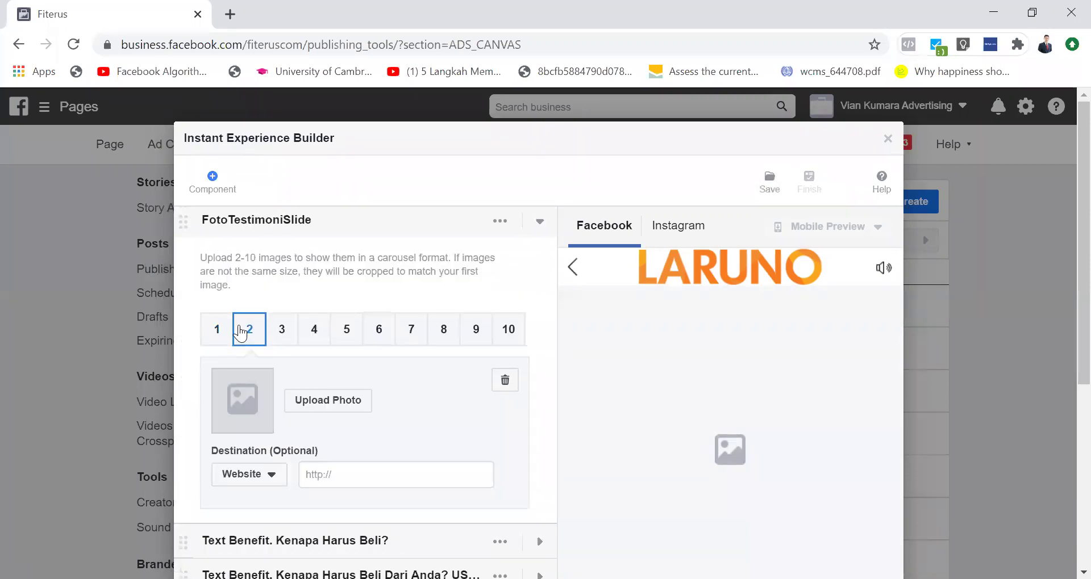
pyautogui.scroll(2, 273, 397)
pyautogui.click(284, 459)
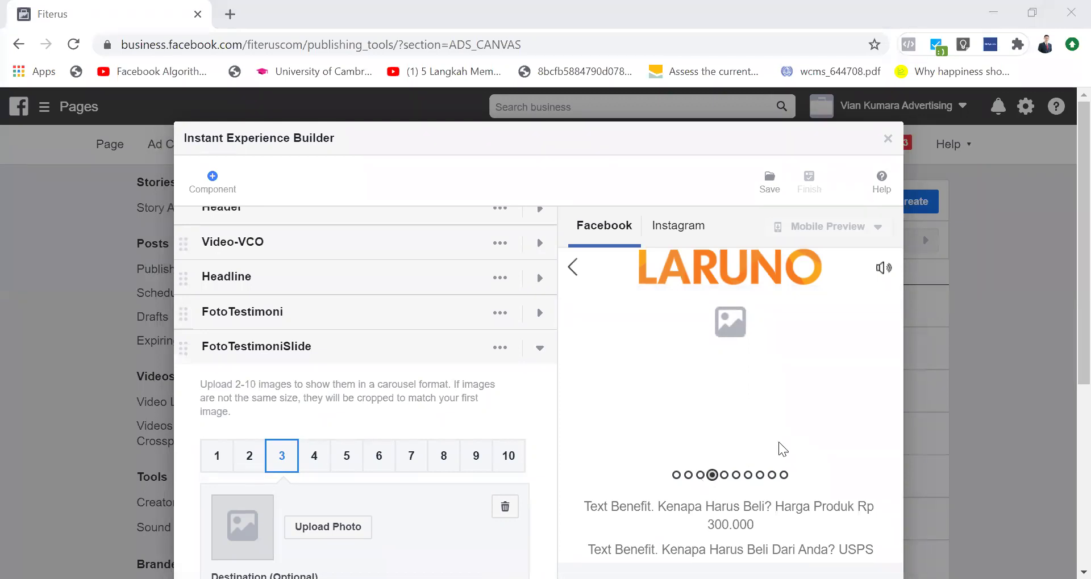
# Step: Check the canvas preview in a new tab, close it, and collapse FotoTestimoniSlide
pyautogui.click(842, 223)
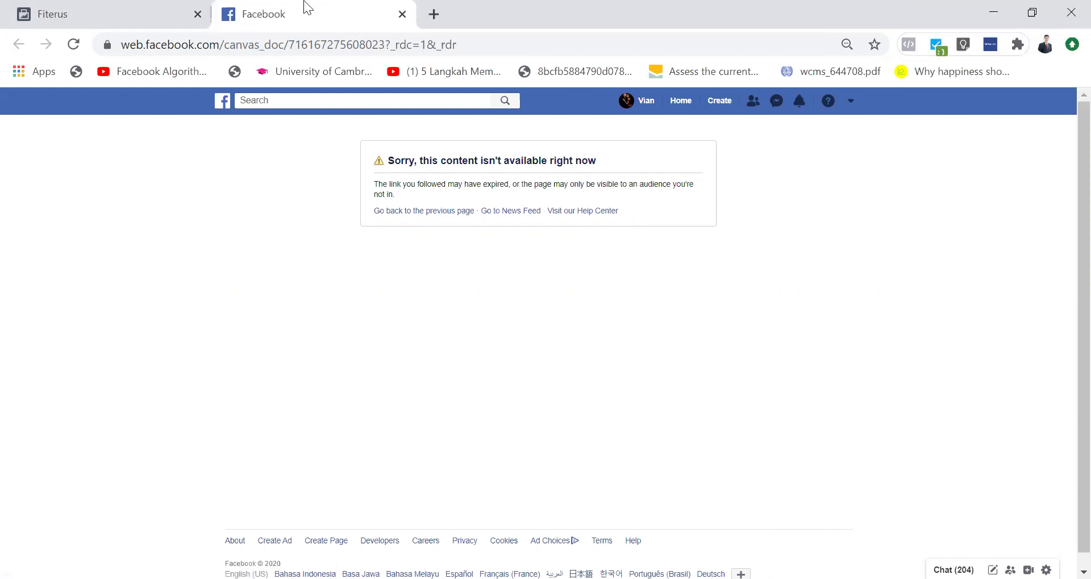
pyautogui.click(401, 14)
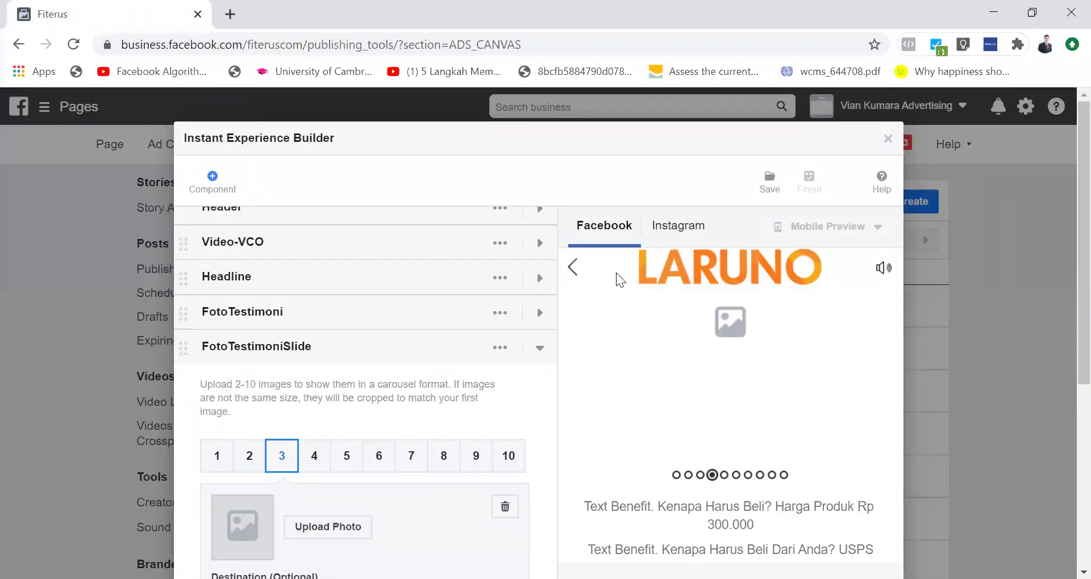
pyautogui.click(534, 345)
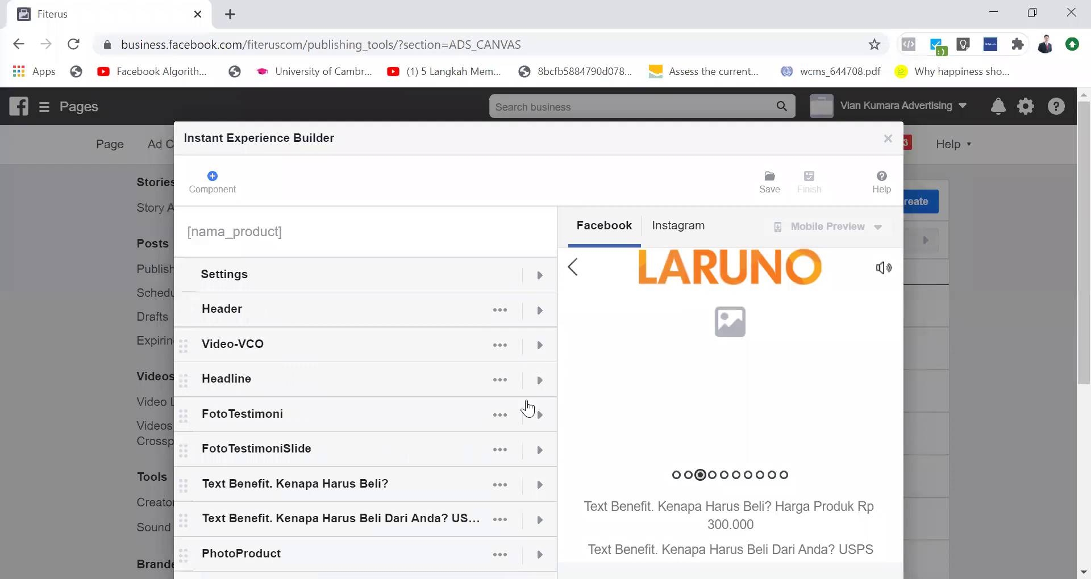
# Step: Scroll down to the Button row and leave the Kimi Shop Bali preview tab
pyautogui.scroll(-5, 527, 408)
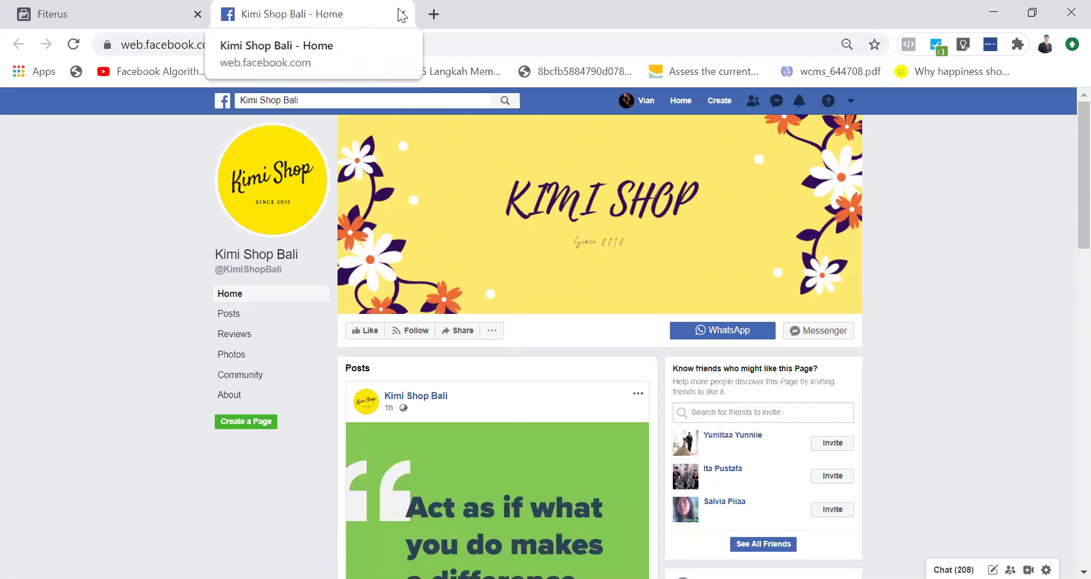
pyautogui.hotkey('ctrl', 'shift', 'Tab')
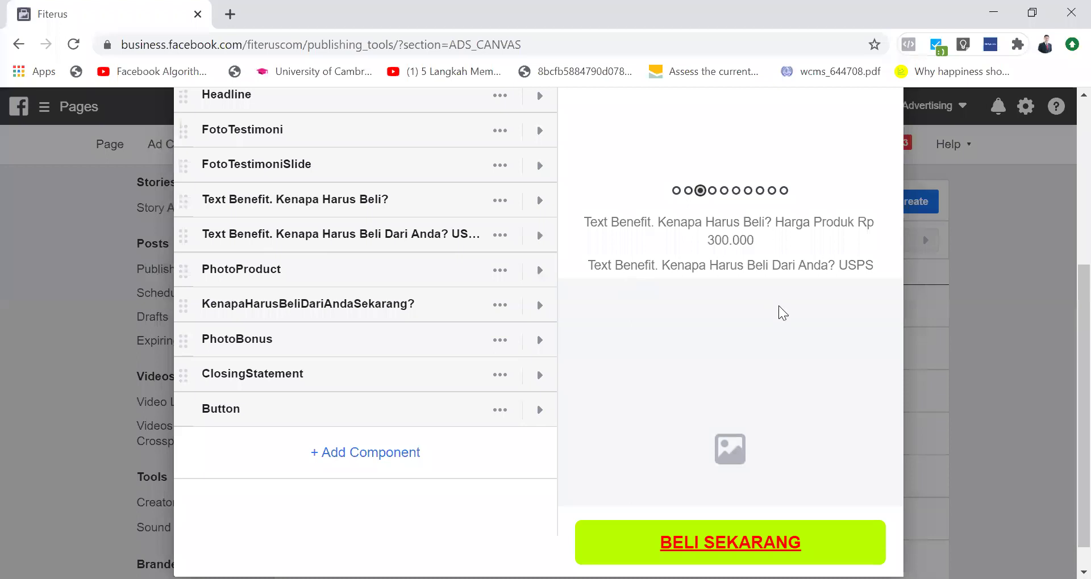
# Step: Scroll the builder back to the top and close the Instant Experience Builder
pyautogui.scroll(4, 782, 312)
pyautogui.scroll(1, 782, 313)
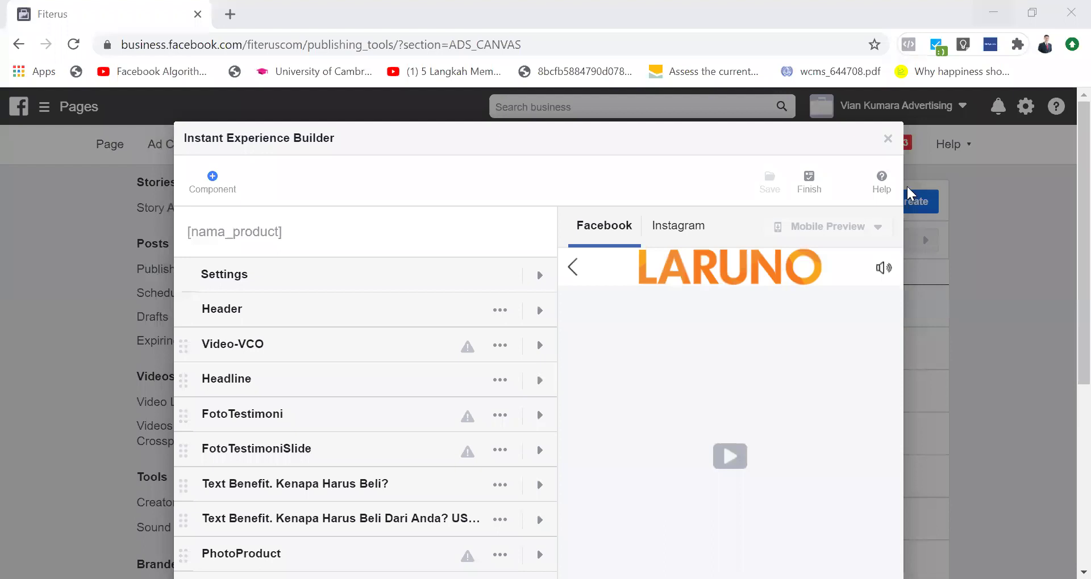
pyautogui.click(889, 141)
pyautogui.scroll(-1, 759, 318)
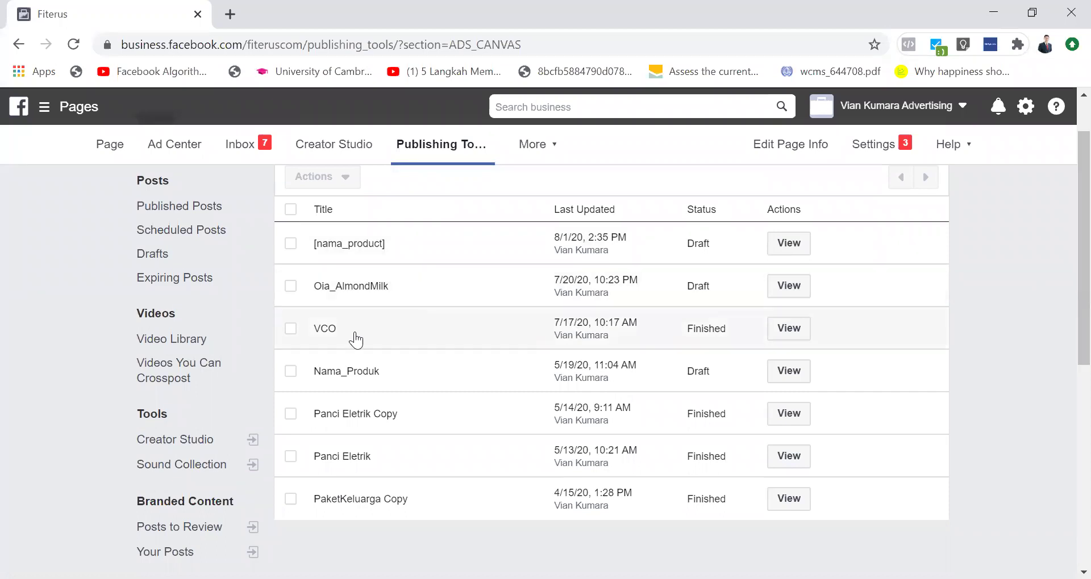
# Step: Open the finished VCO canvas, select its URL, then dismiss the notice with Done
pyautogui.click(325, 329)
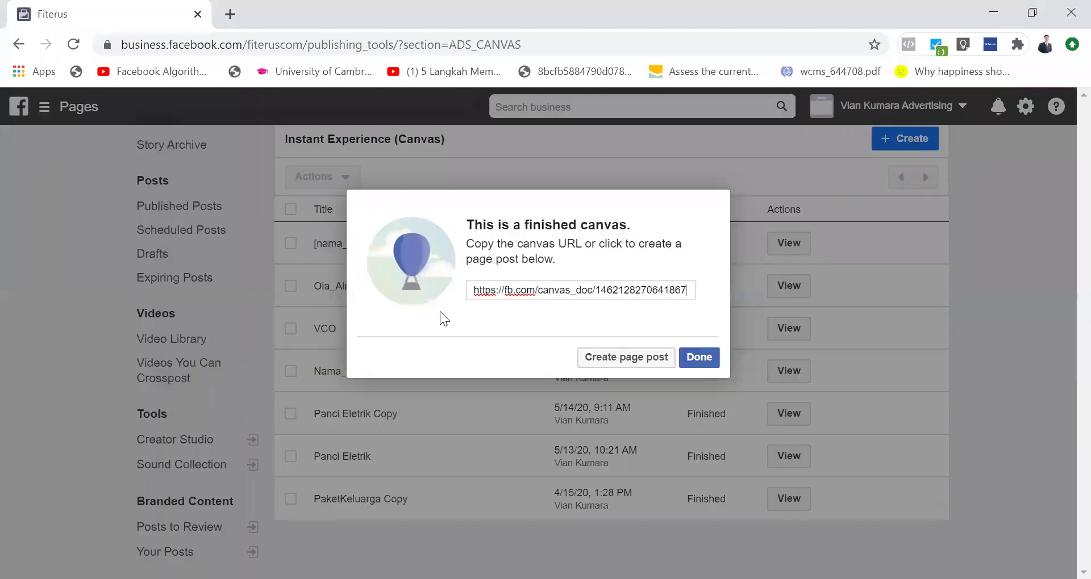
pyautogui.click(515, 294)
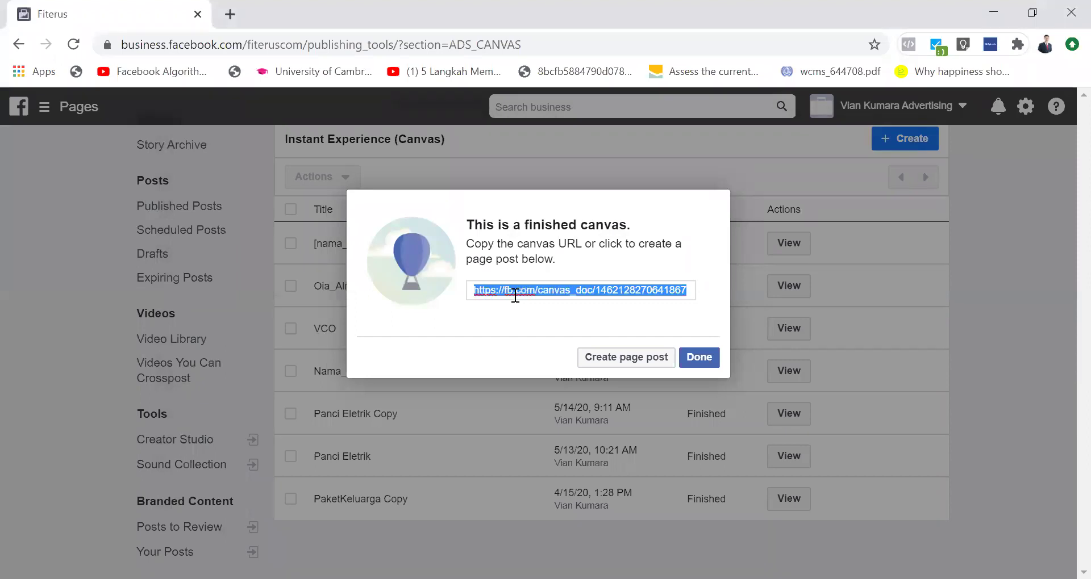
pyautogui.click(700, 363)
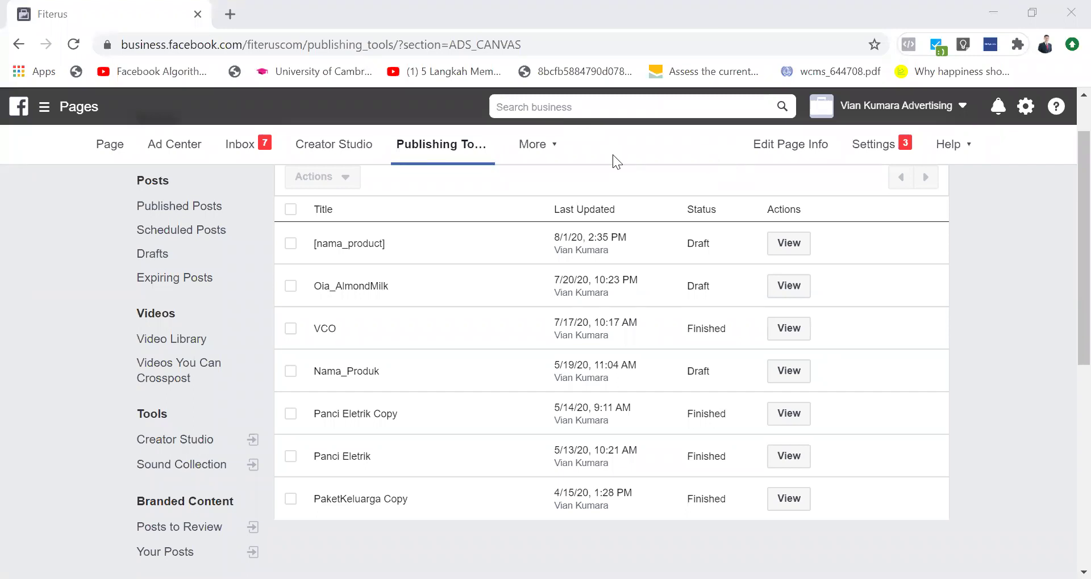
pyautogui.scroll(1, 547, 213)
pyautogui.scroll(-3, 547, 213)
pyautogui.scroll(3, 548, 214)
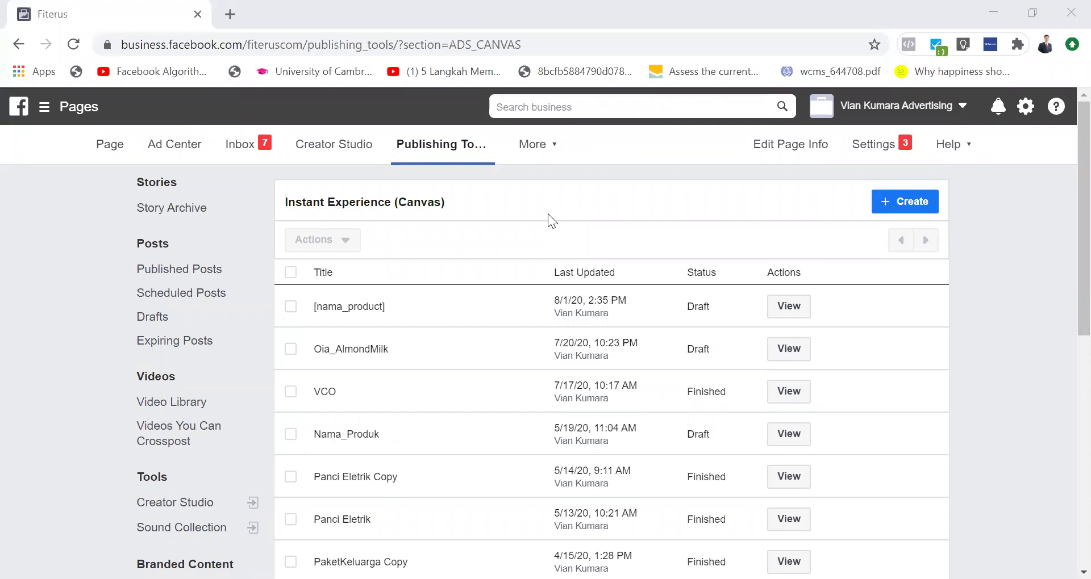
pyautogui.scroll(-6, 547, 214)
pyautogui.scroll(6, 284, 409)
pyautogui.scroll(-6, 284, 410)
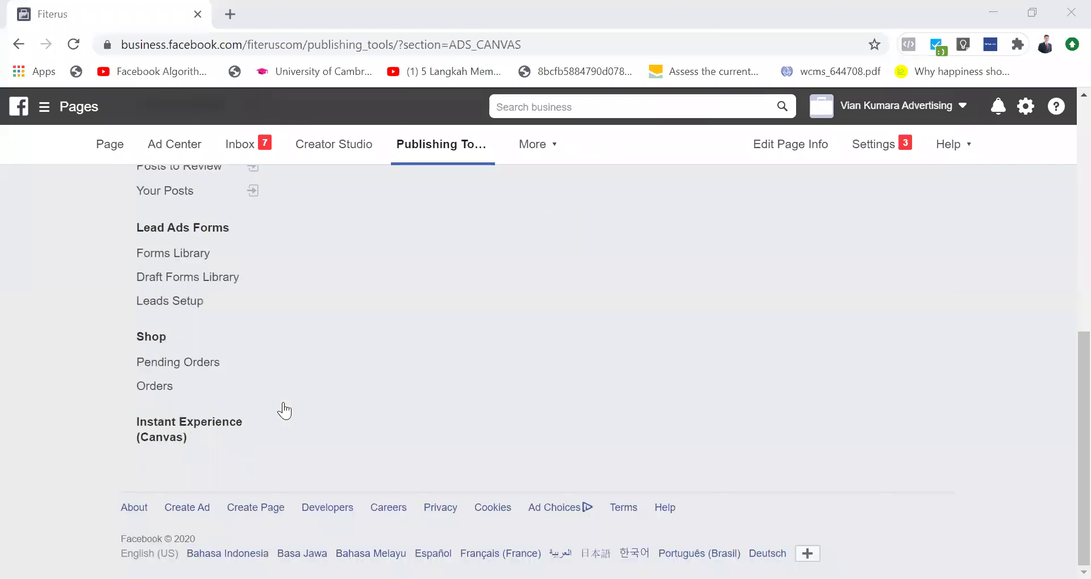
# Step: Open the Instant Experience (Canvas) section from the left sidebar
pyautogui.click(163, 445)
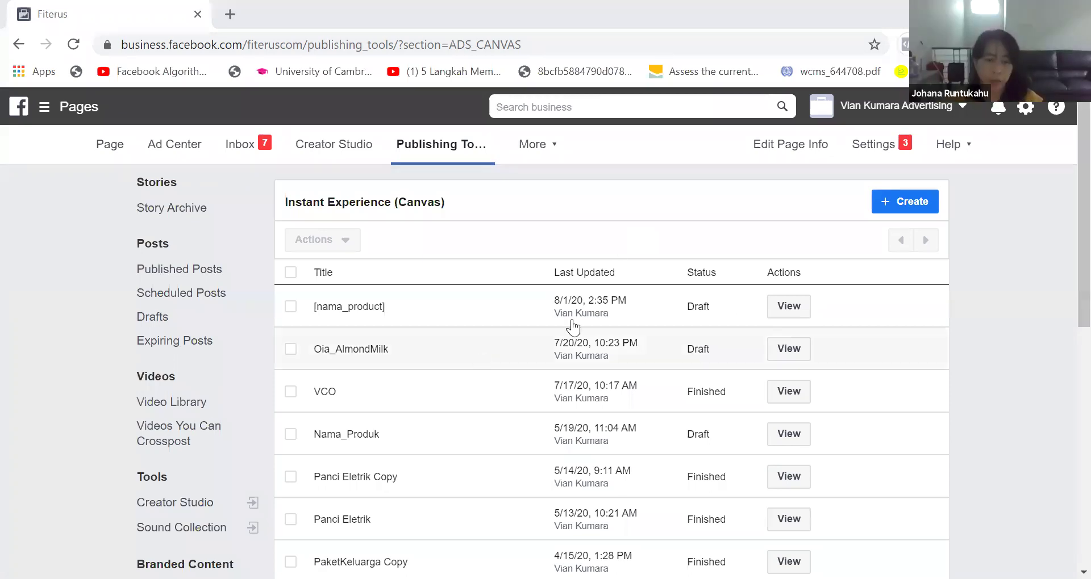
pyautogui.click(783, 311)
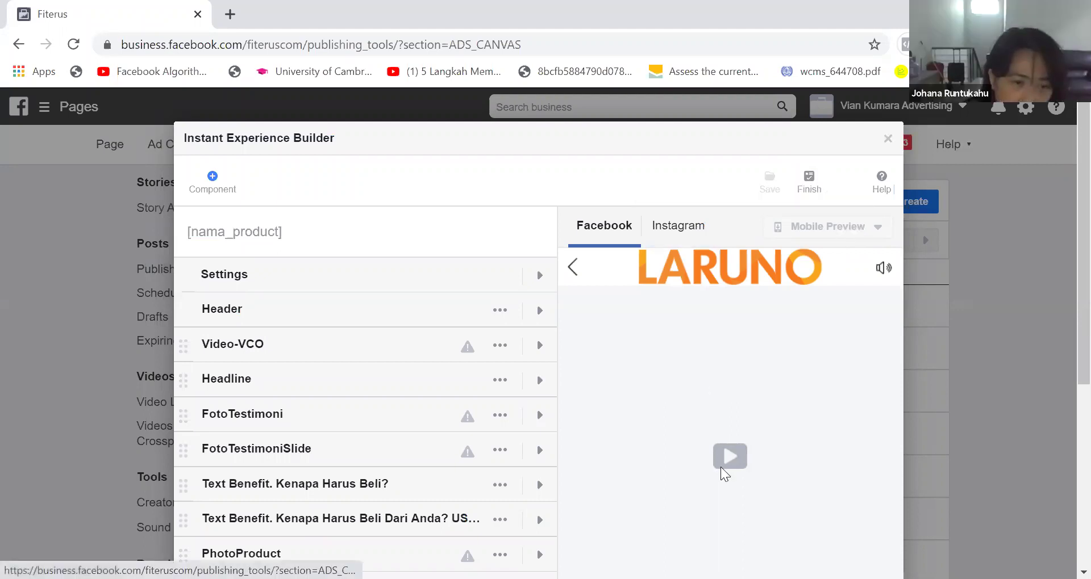
pyautogui.scroll(-5, 724, 474)
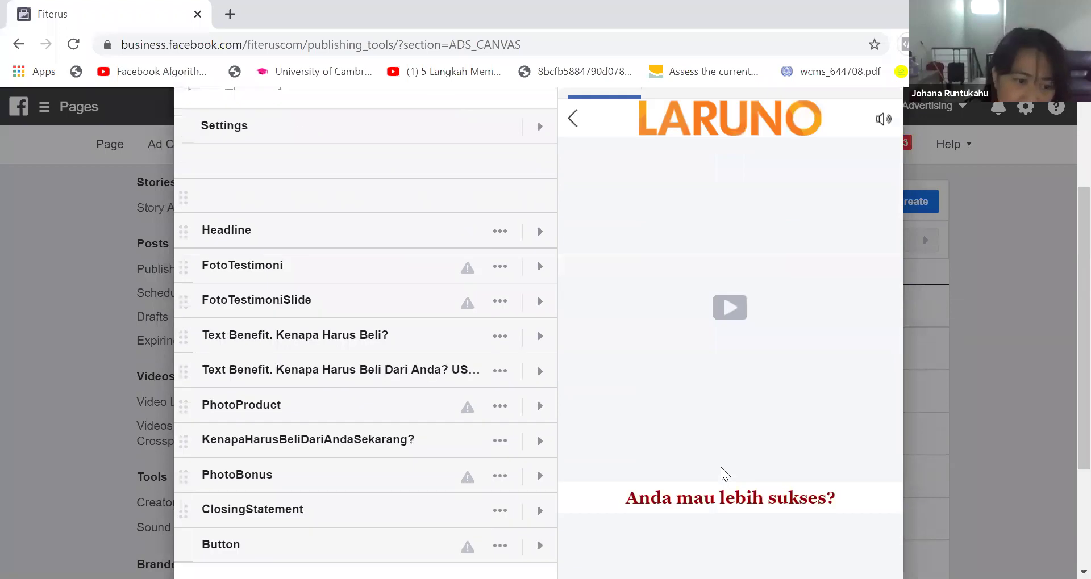
pyautogui.scroll(5, 724, 474)
pyautogui.click(668, 238)
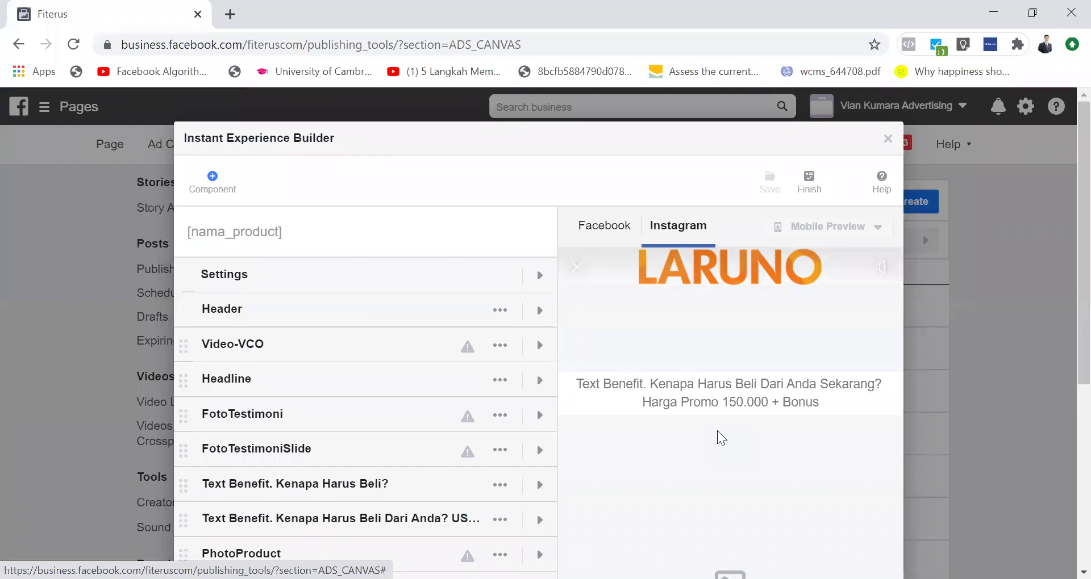
pyautogui.scroll(-5, 717, 431)
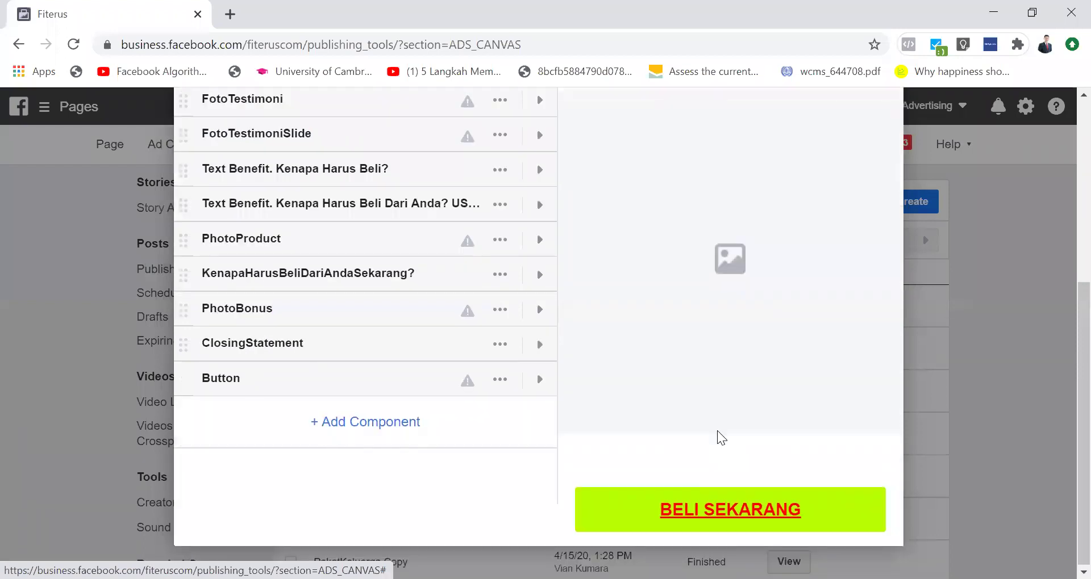
pyautogui.scroll(5, 717, 431)
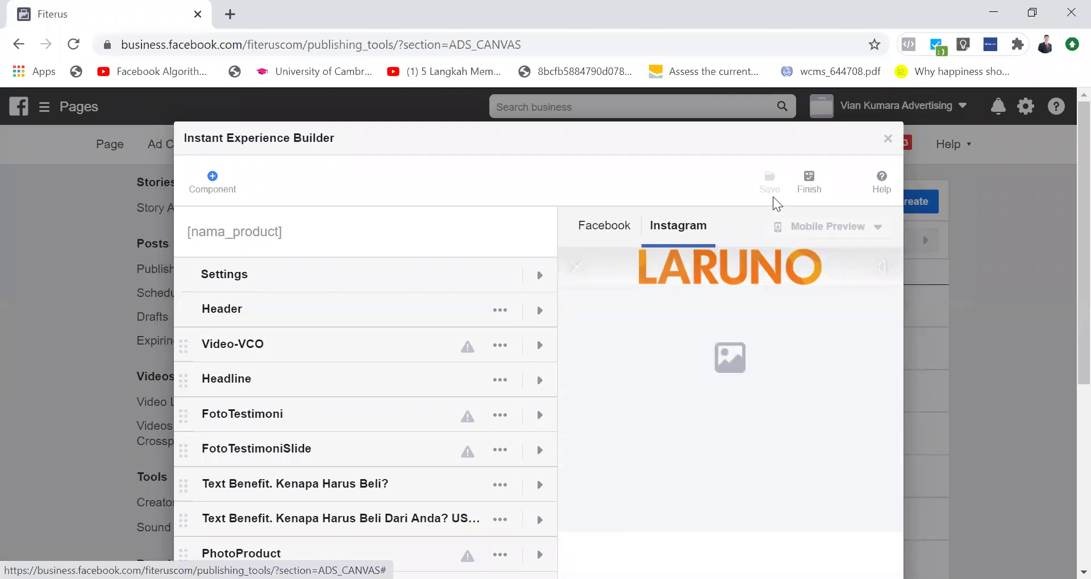
pyautogui.click(628, 244)
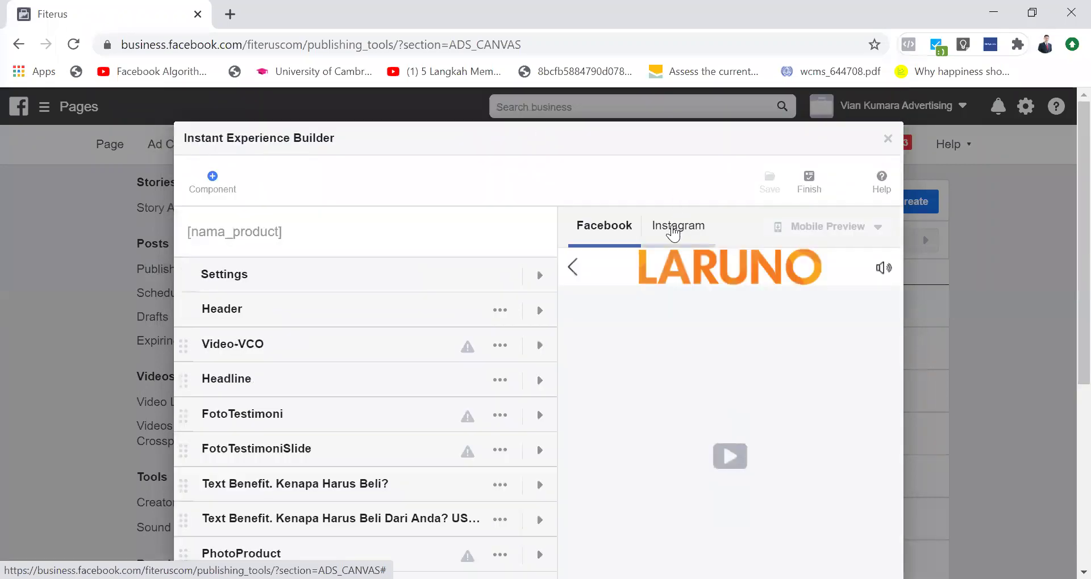
pyautogui.click(673, 230)
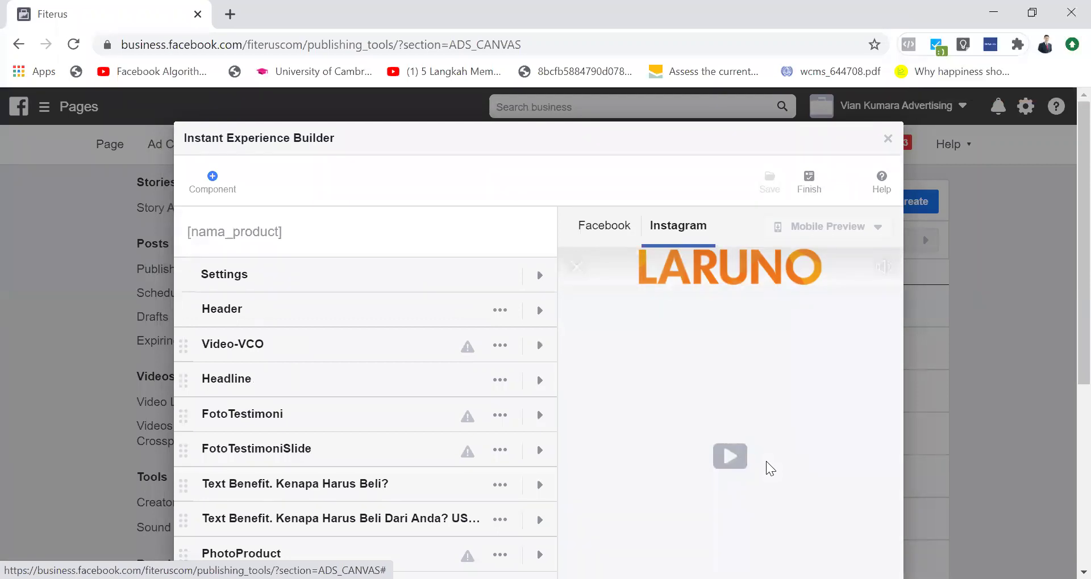
pyautogui.click(888, 138)
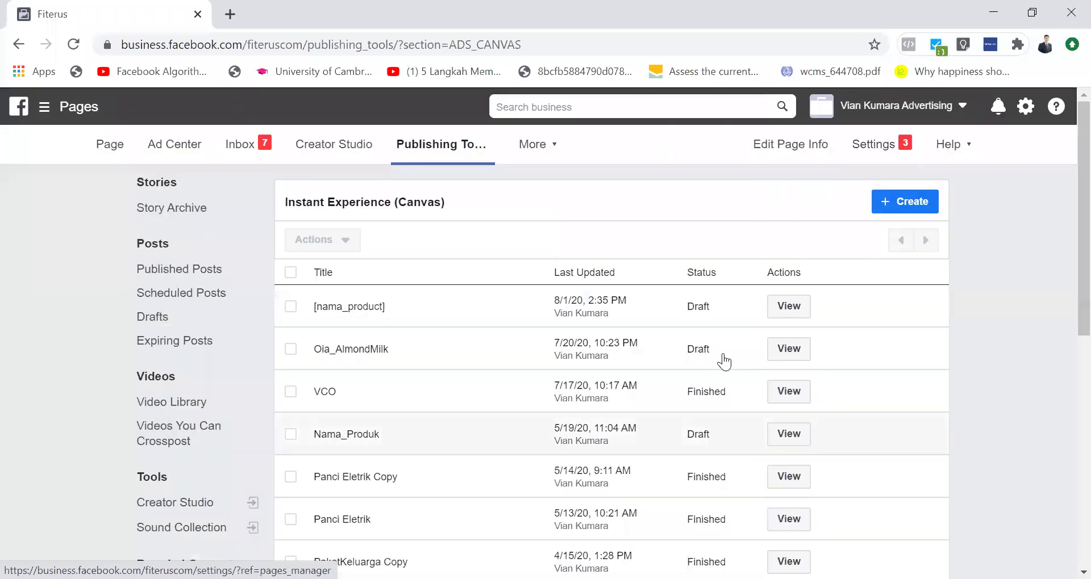
pyautogui.click(778, 395)
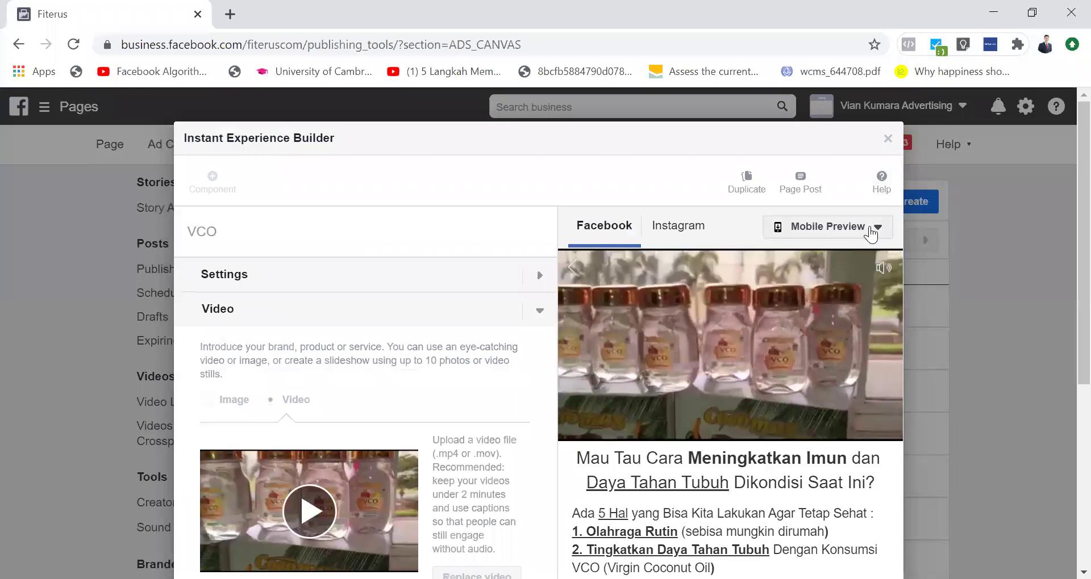
pyautogui.click(870, 231)
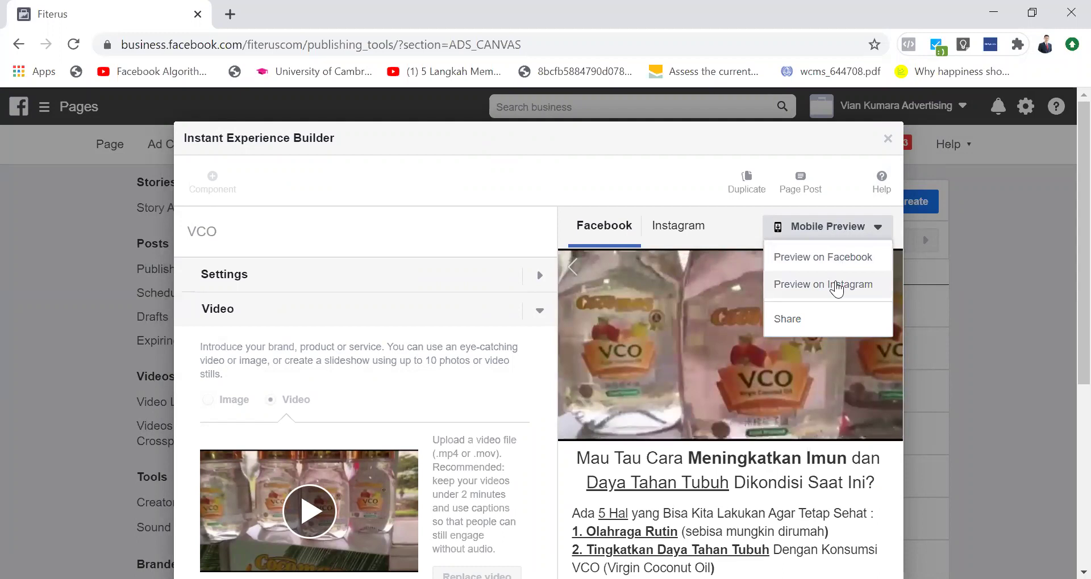
pyautogui.click(888, 140)
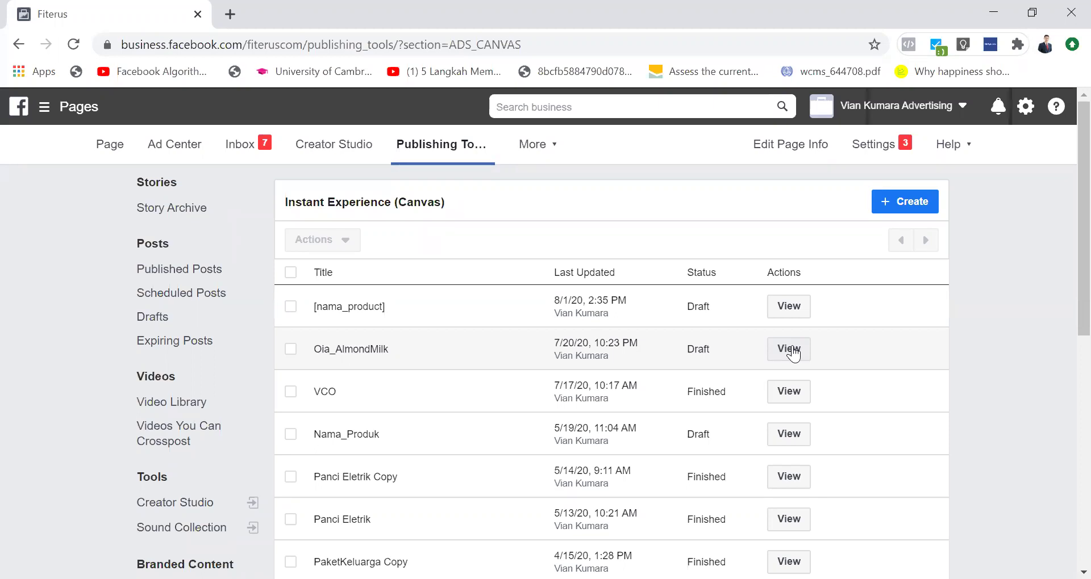
pyautogui.click(229, 14)
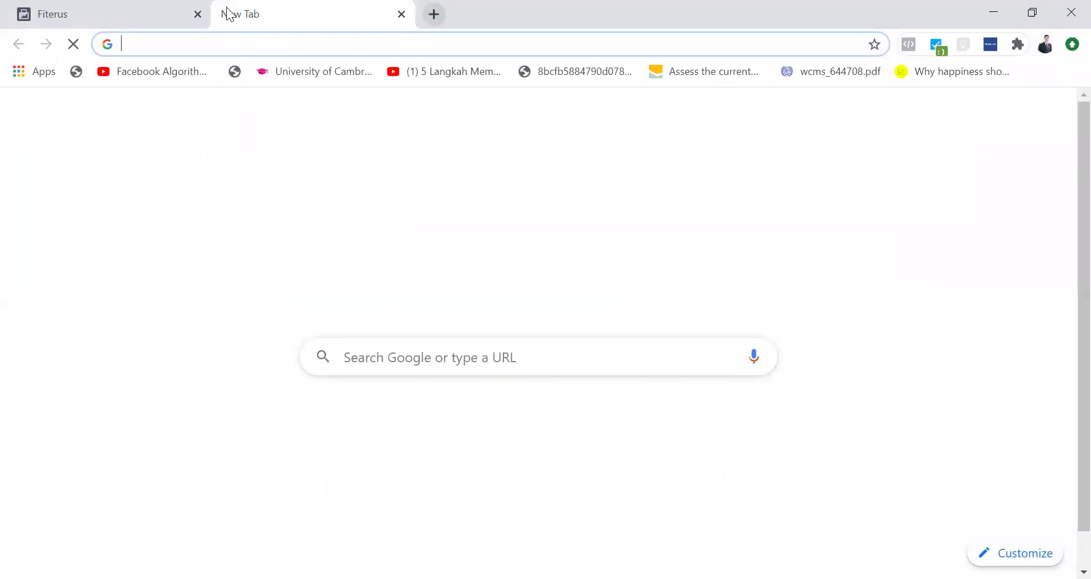
pyautogui.click(250, 43)
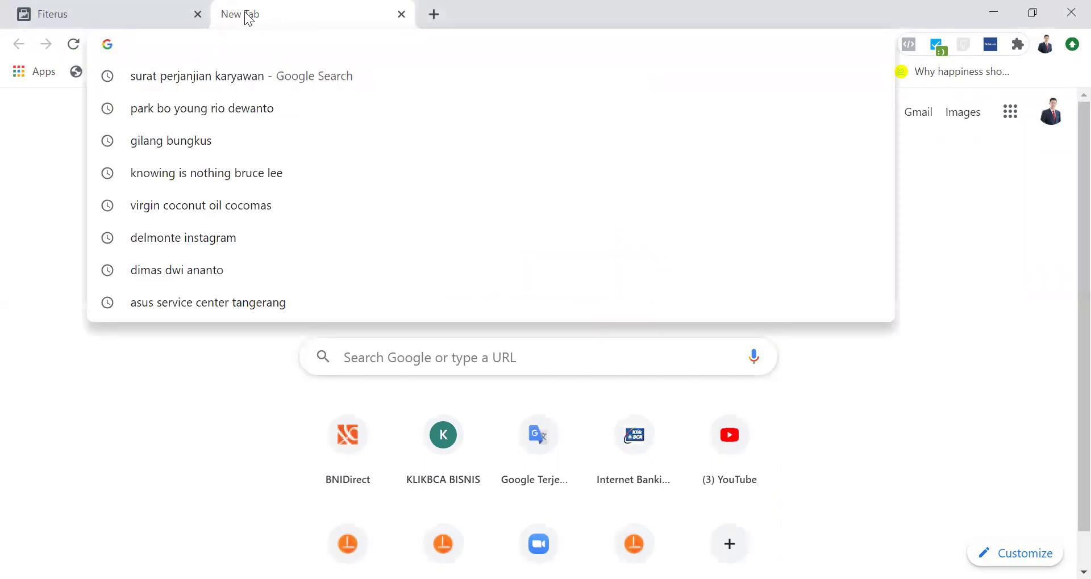
pyautogui.click(401, 14)
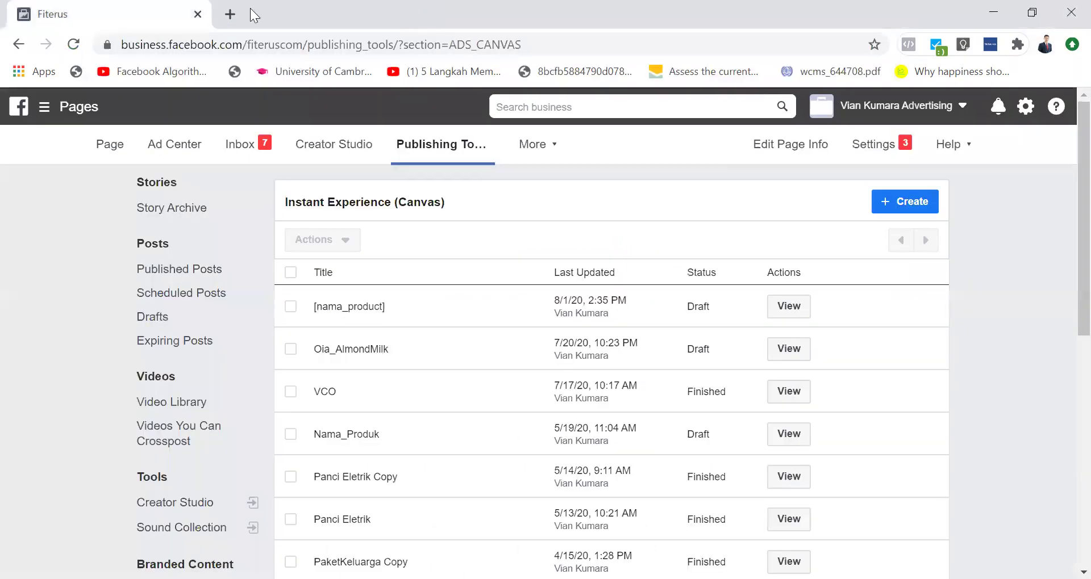
pyautogui.click(230, 11)
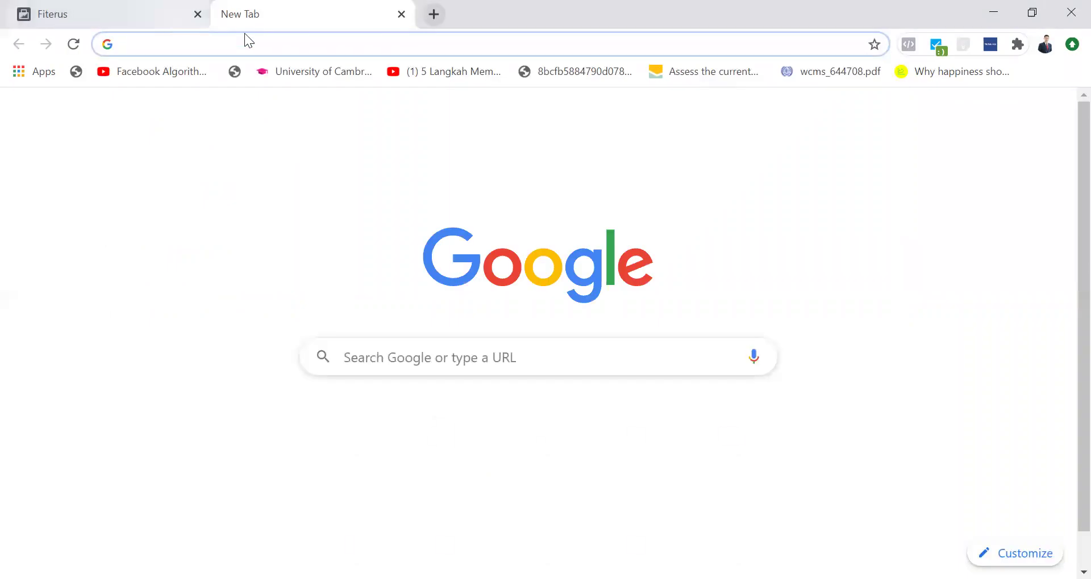
pyautogui.click(406, 49)
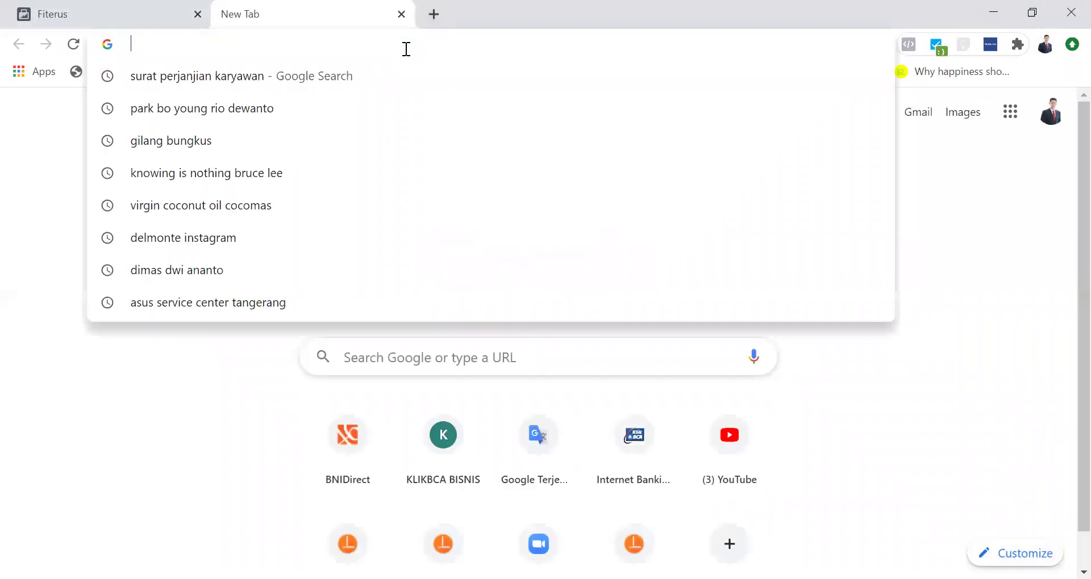
pyautogui.rightClick(407, 49)
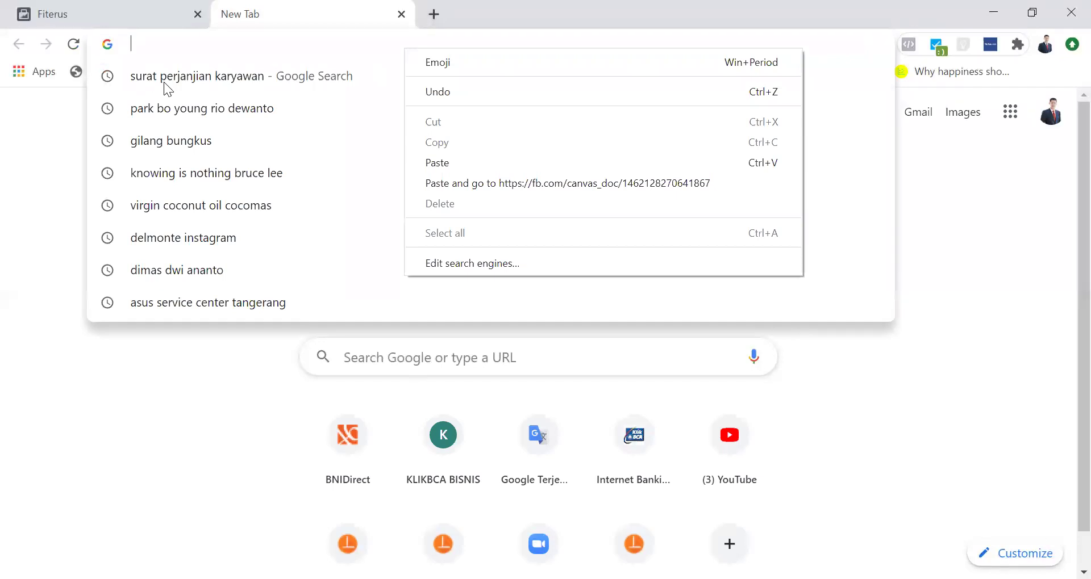
pyautogui.press('Escape')
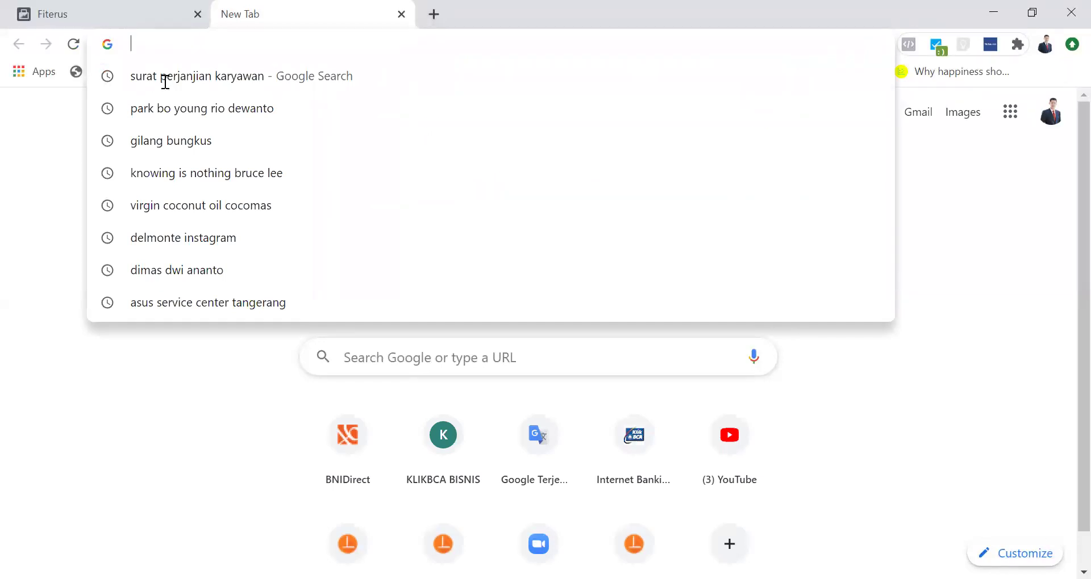
pyautogui.click(401, 14)
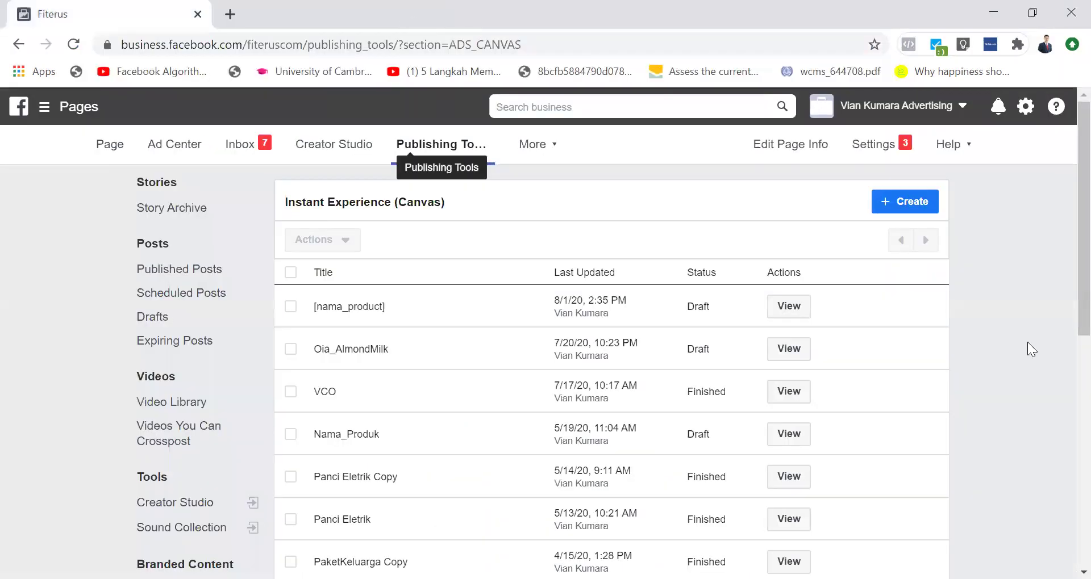
pyautogui.scroll(-2, 1028, 343)
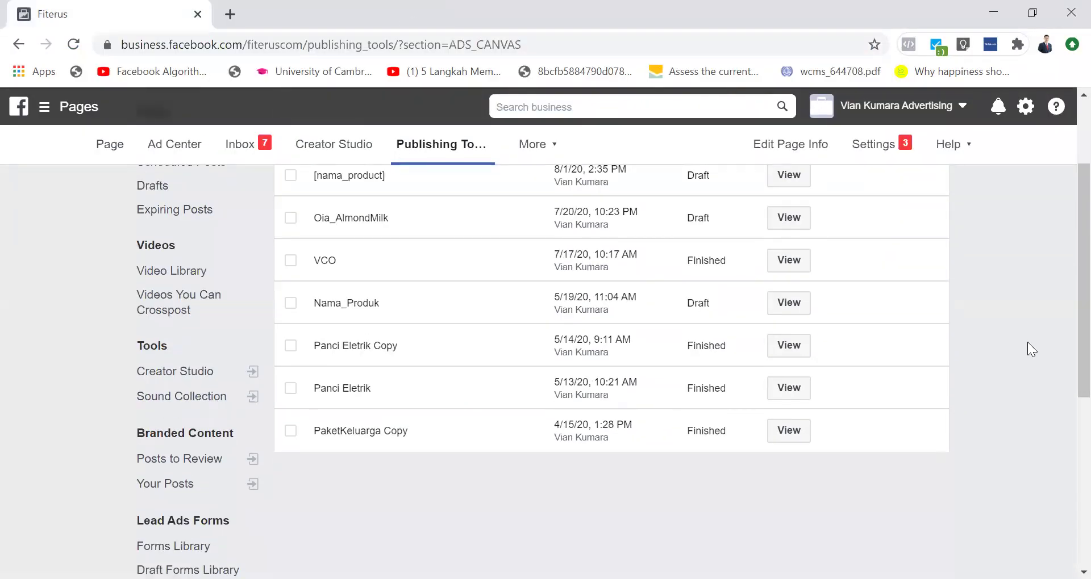
pyautogui.scroll(2, 1027, 348)
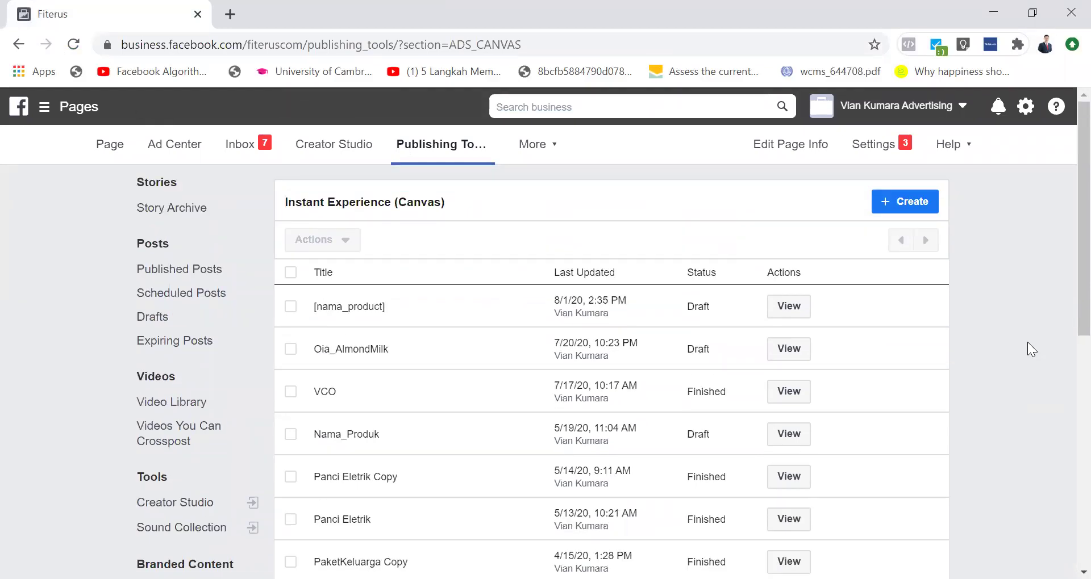
pyautogui.scroll(-1, 1027, 342)
pyautogui.scroll(1, 1026, 342)
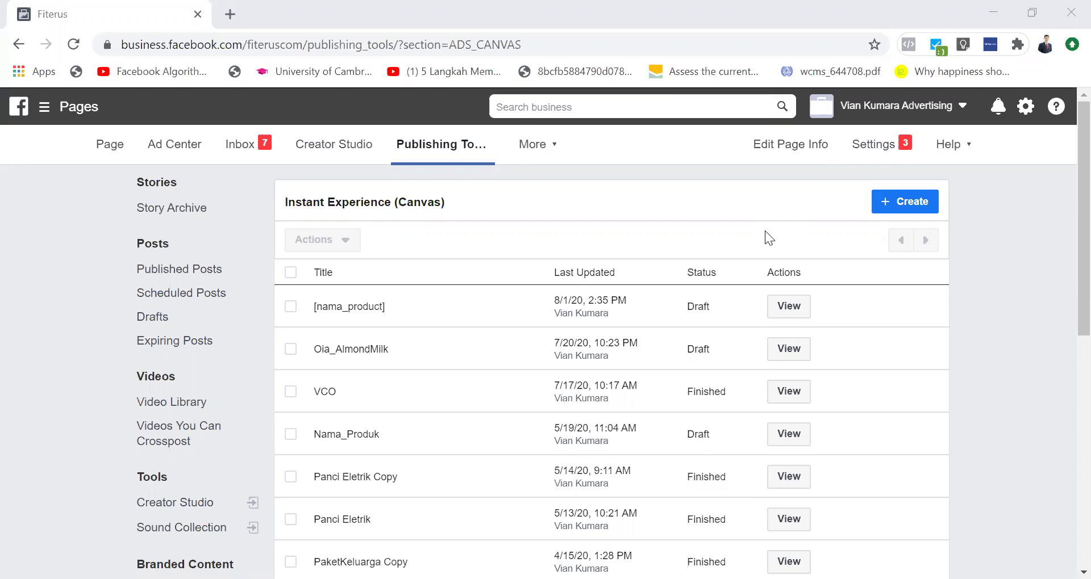
# Step: Go to facebook.com/ads/manager in a new tab and open the first ad account
pyautogui.click(228, 14)
pyautogui.write('facebook.com')
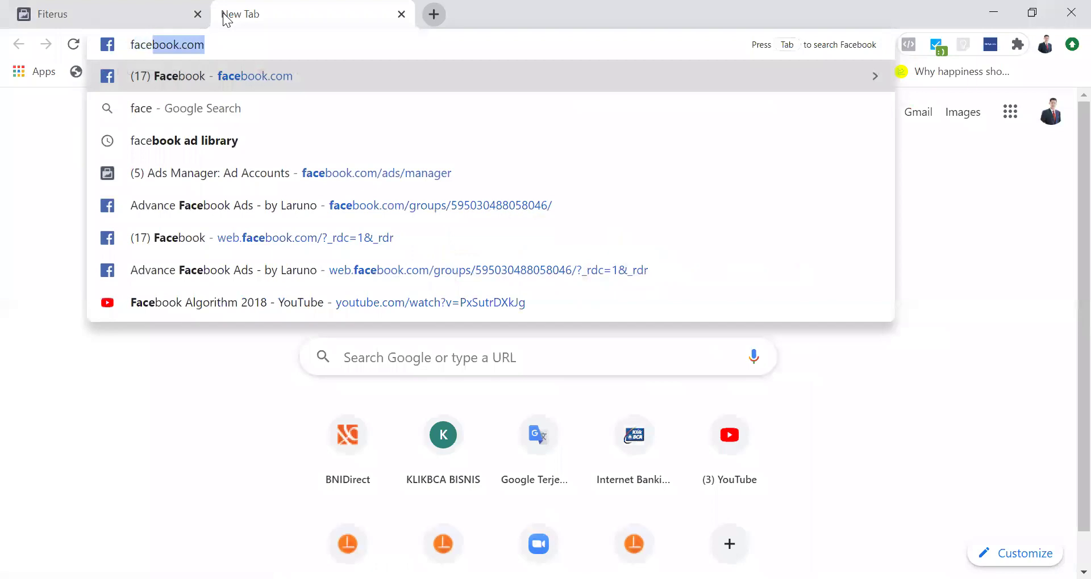
pyautogui.write('/ads/mana')
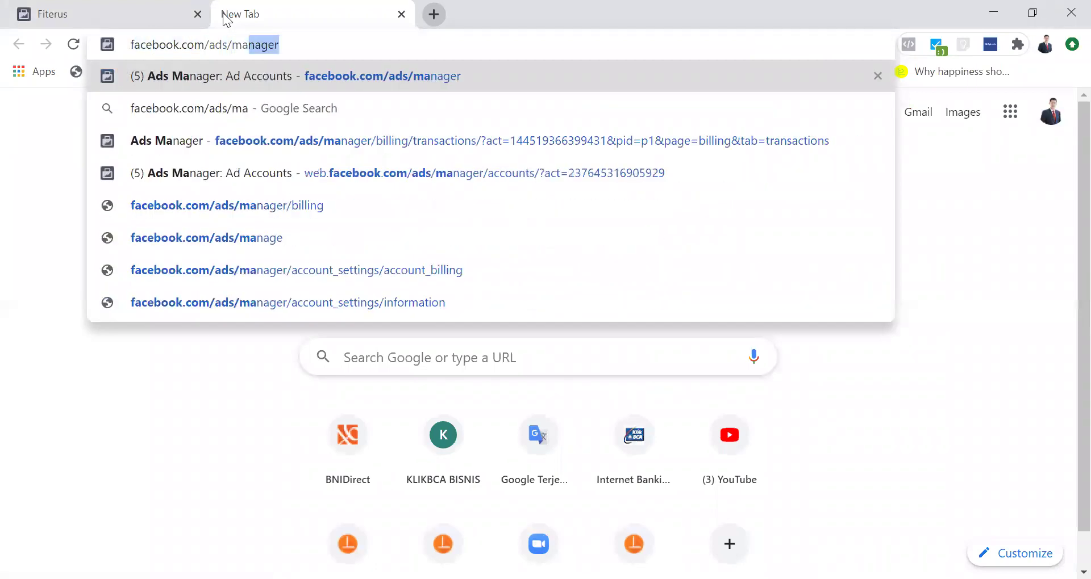
pyautogui.write('ger')
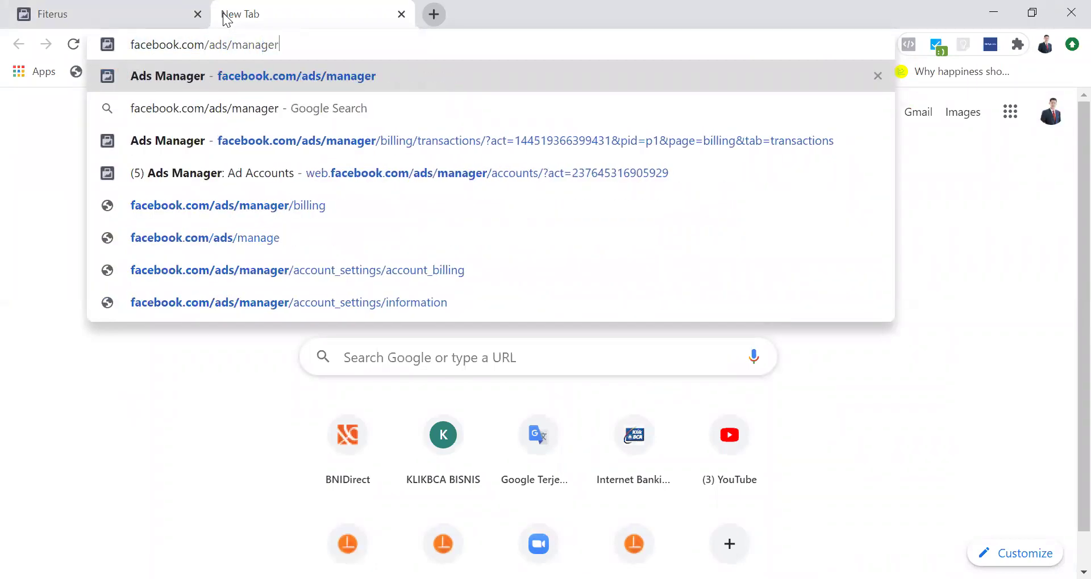
pyautogui.press('Return')
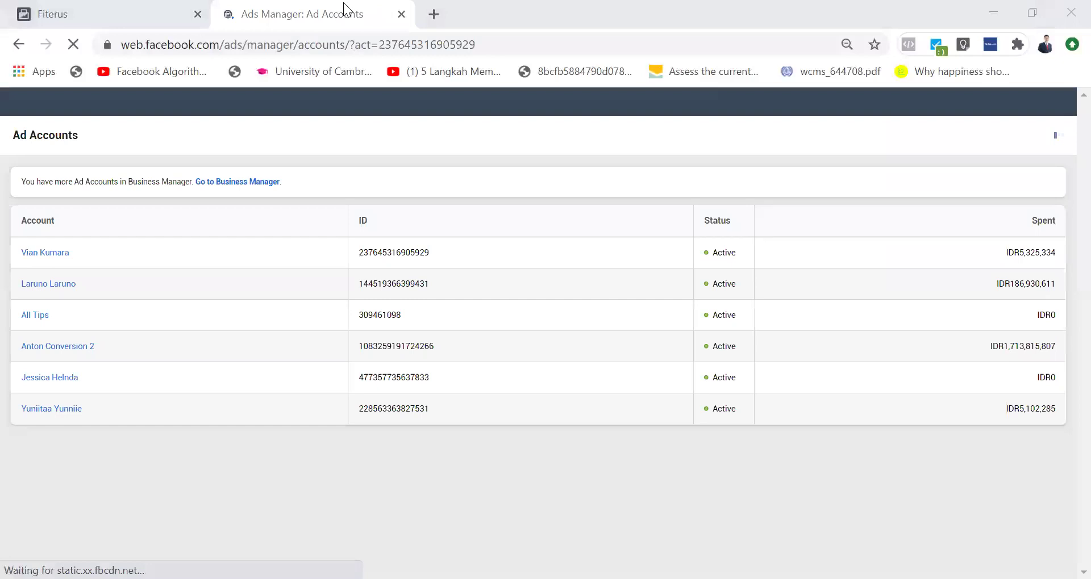
pyautogui.click(48, 254)
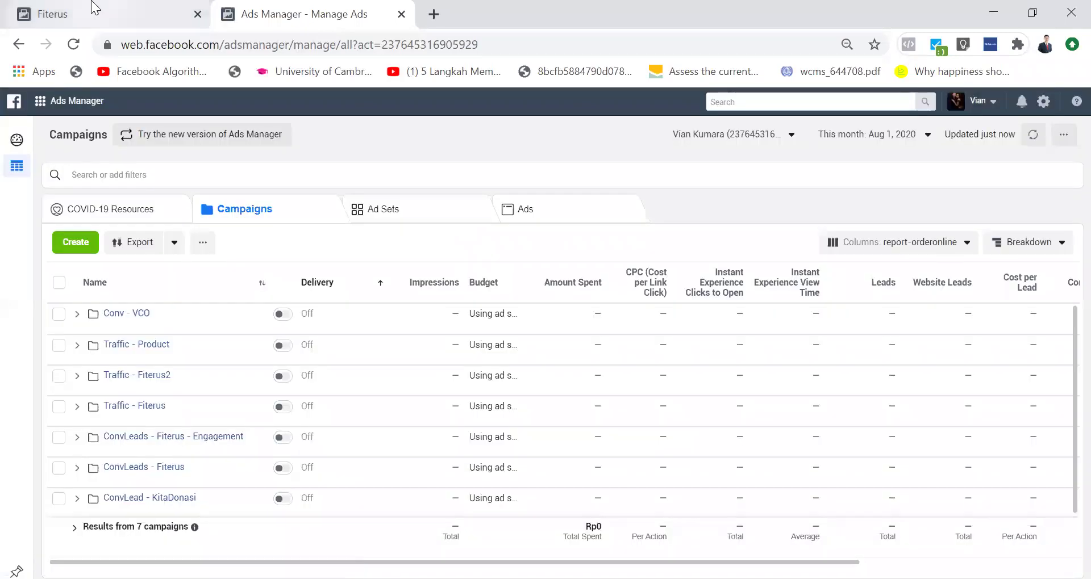
# Step: Back in Publishing Tools, open the [nama_product] draft and expand its Button component
pyautogui.click(93, 8)
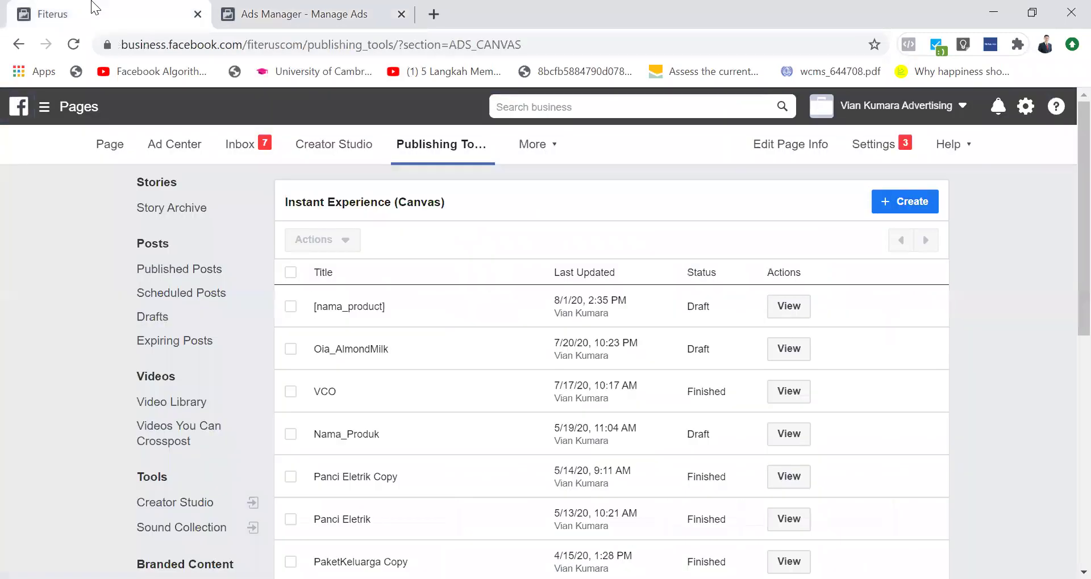
pyautogui.click(791, 306)
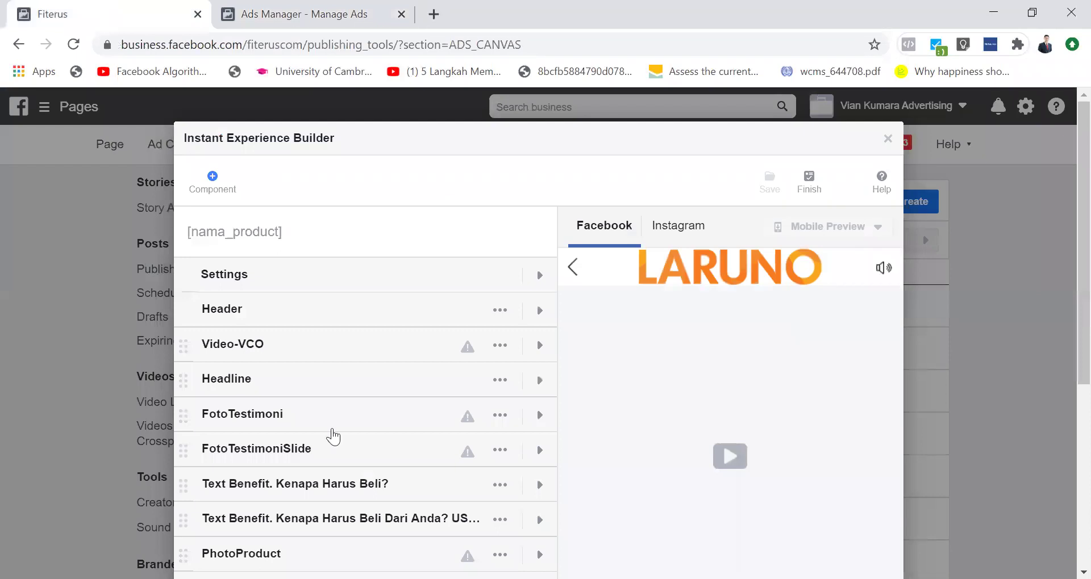
pyautogui.scroll(-5, 333, 438)
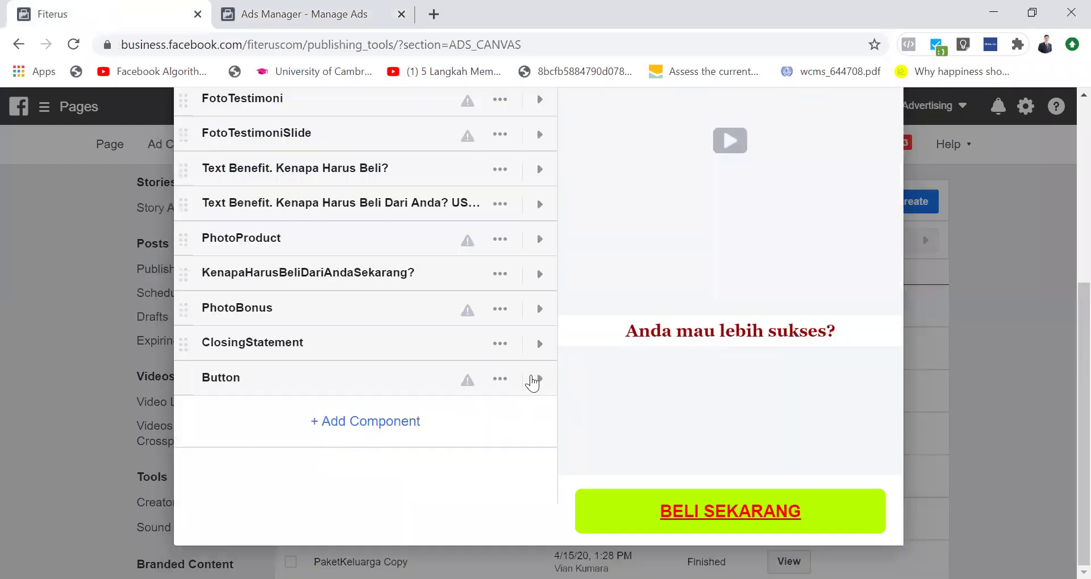
pyautogui.click(537, 378)
pyautogui.scroll(-4, 513, 393)
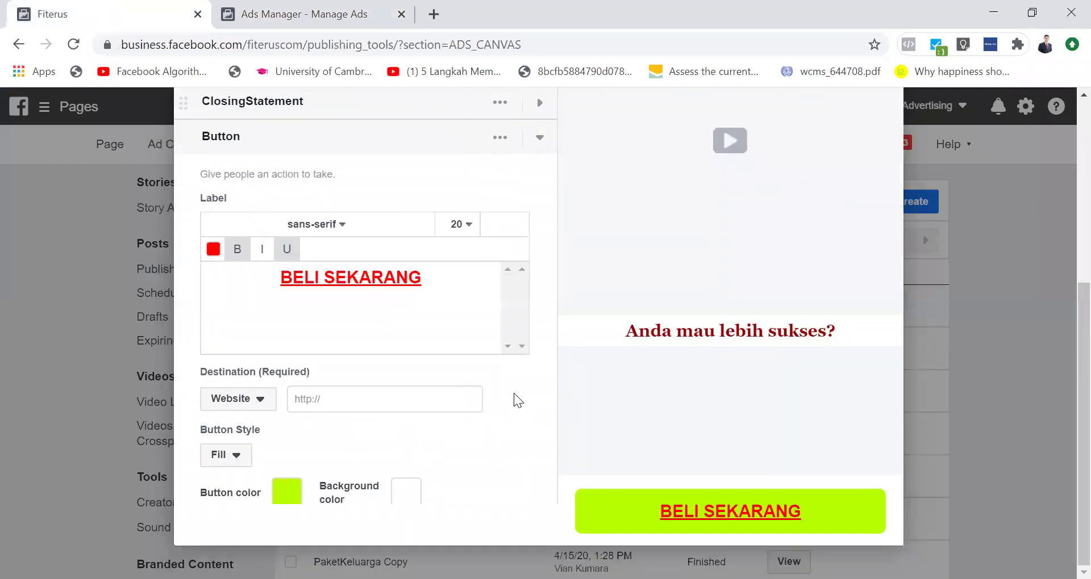
pyautogui.scroll(-2, 352, 397)
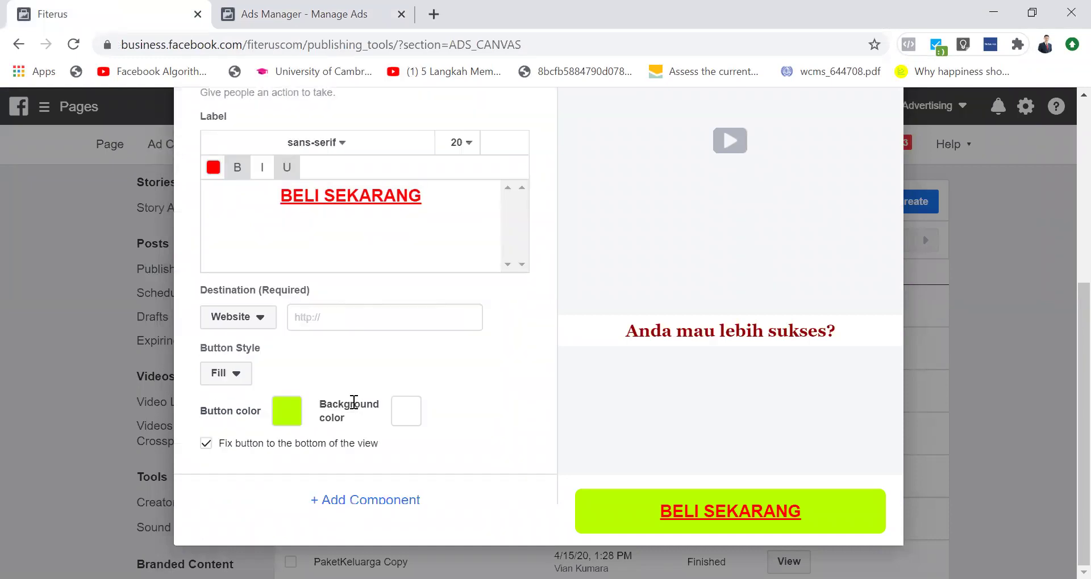
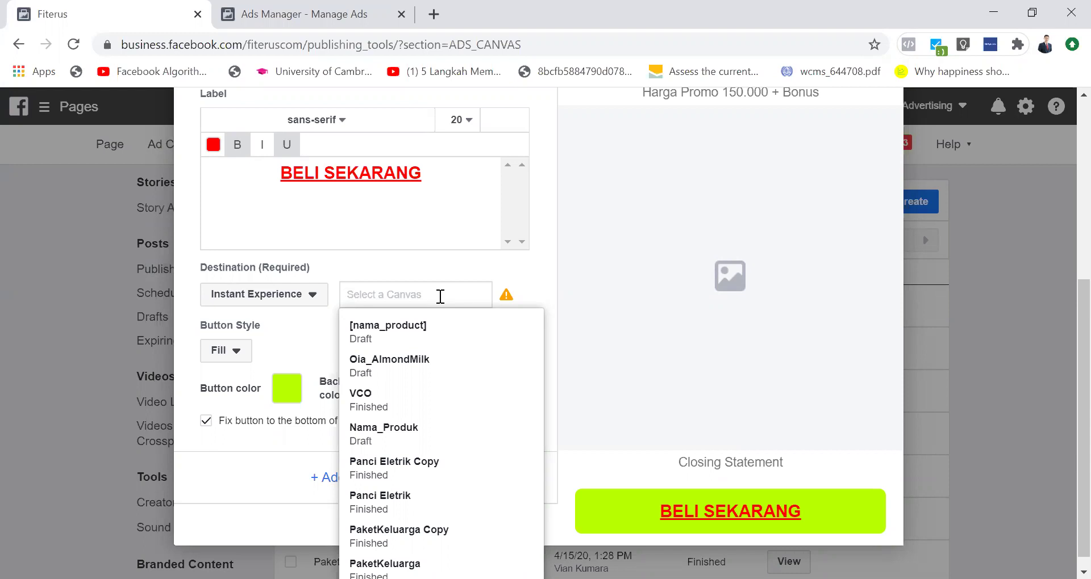
# Step: Confirm the [nama_product] canvas as the BELI SEKARANG button's Instant Experience destination
pyautogui.press('Return')
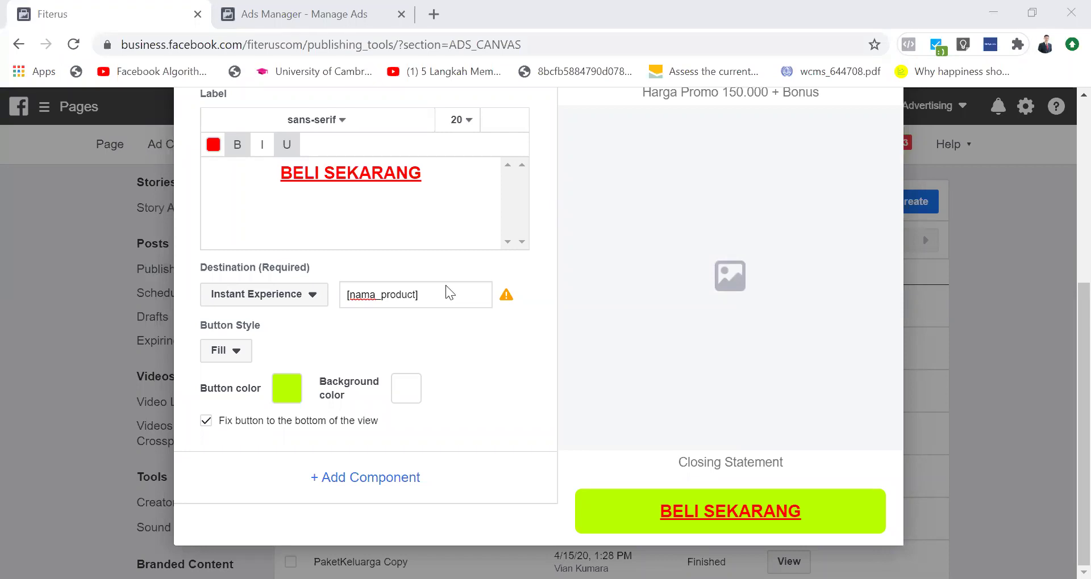
# Step: Reselect [nama_product] from the canvas list
pyautogui.click(447, 287)
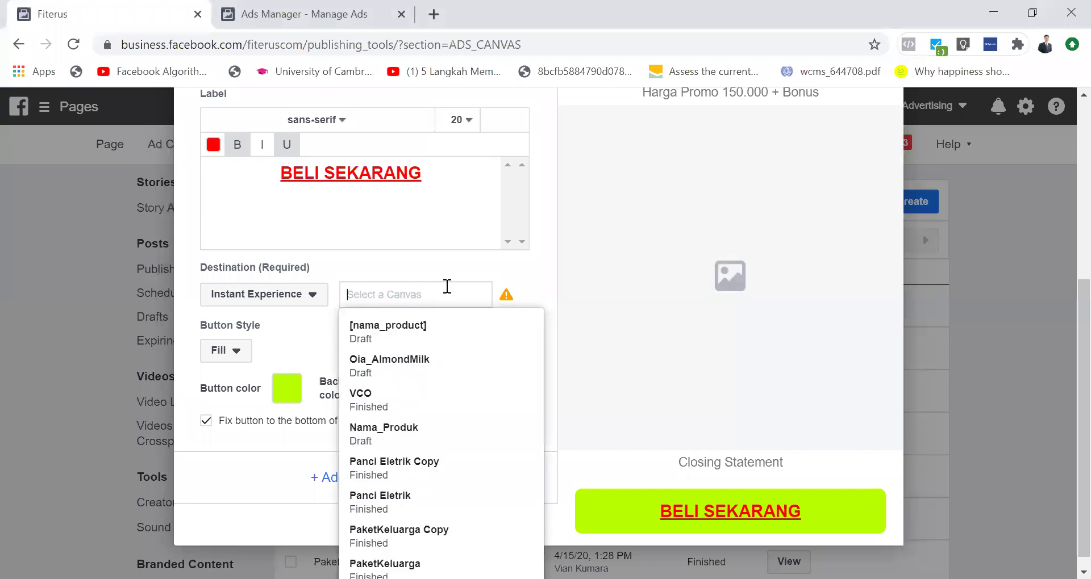
pyautogui.press('Down')
pyautogui.press('Down')
pyautogui.press('Up')
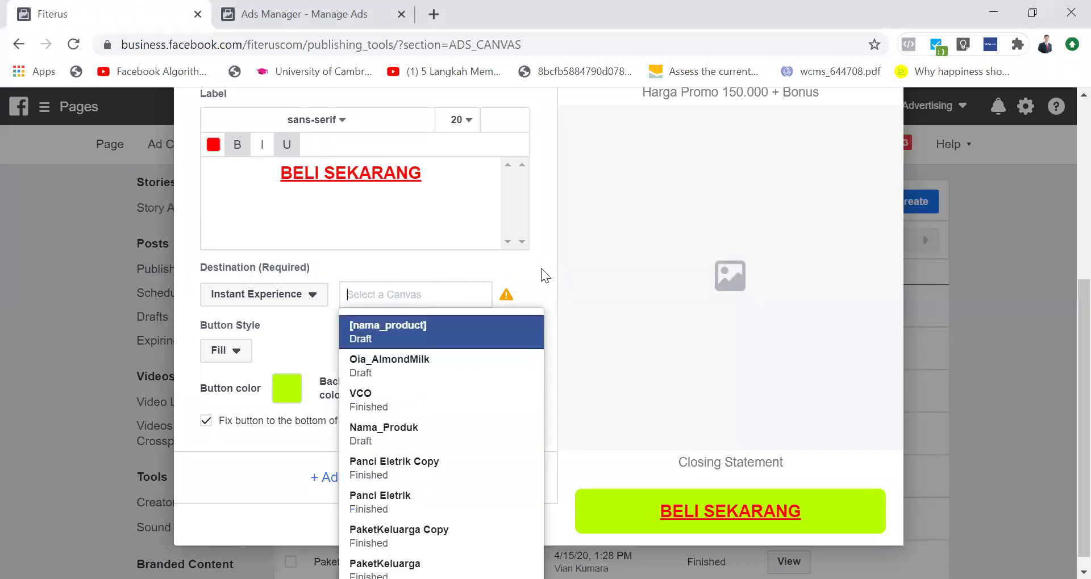
pyautogui.press('Return')
# Step: Switch the button's destination type to App Store and focus its URL field
pyautogui.click(303, 309)
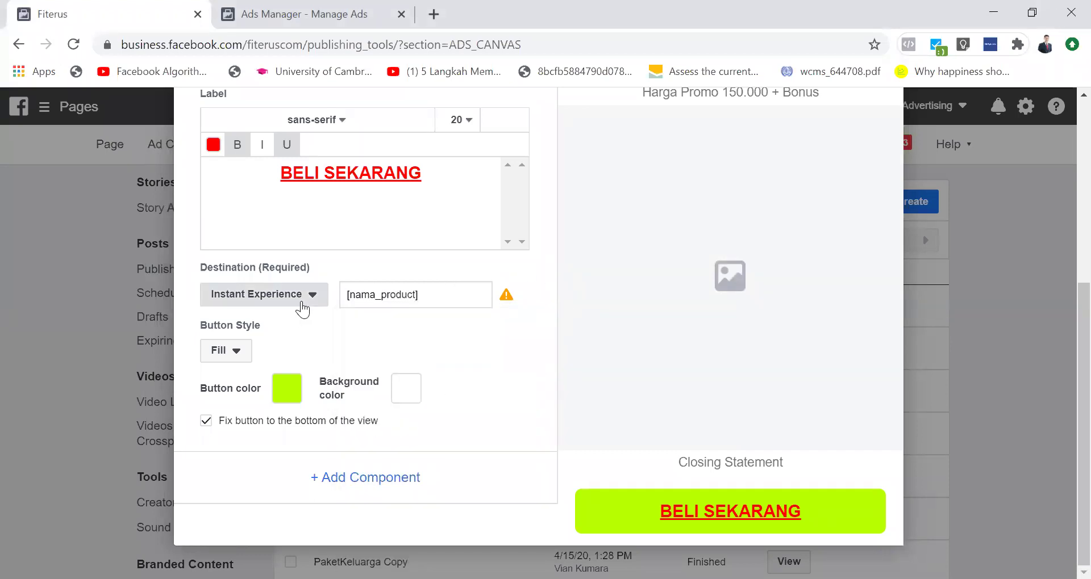
pyautogui.click(284, 346)
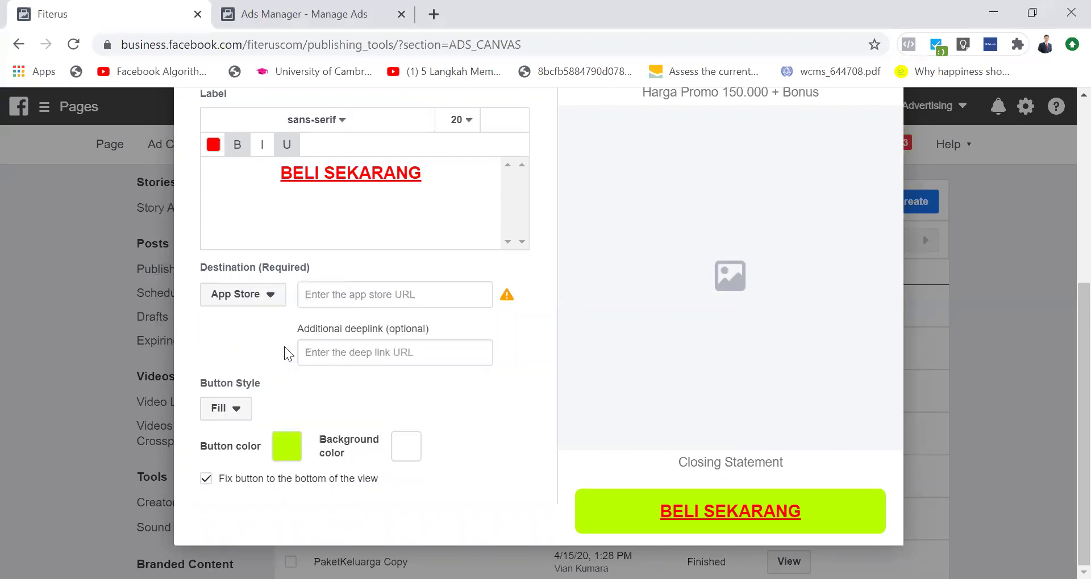
pyautogui.click(398, 300)
# Step: Switch the button's destination type to Website and focus its URL field
pyautogui.click(271, 296)
pyautogui.click(270, 320)
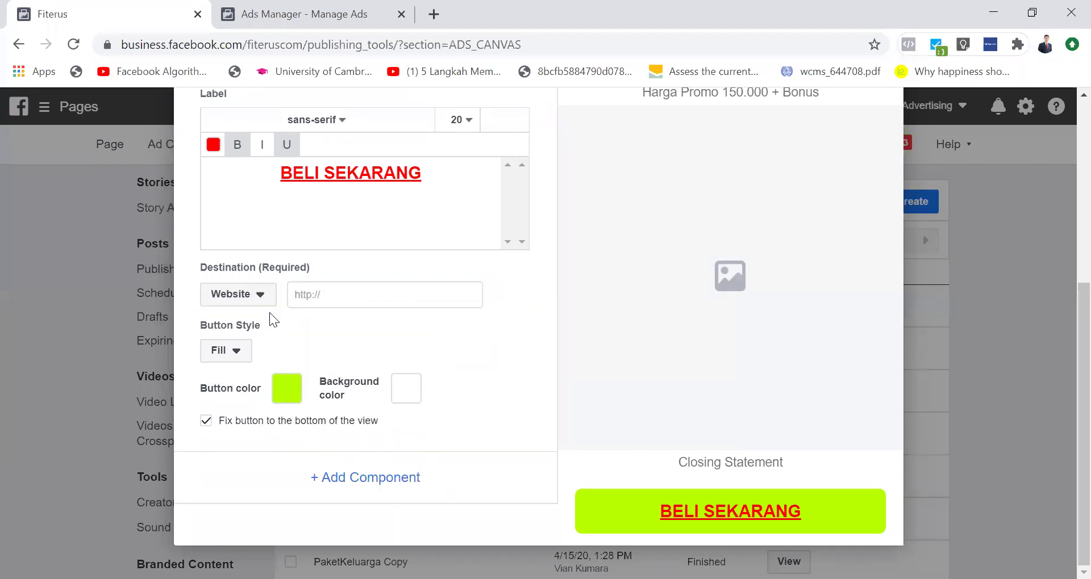
pyautogui.click(328, 298)
pyautogui.write('https://laruno.id/free')
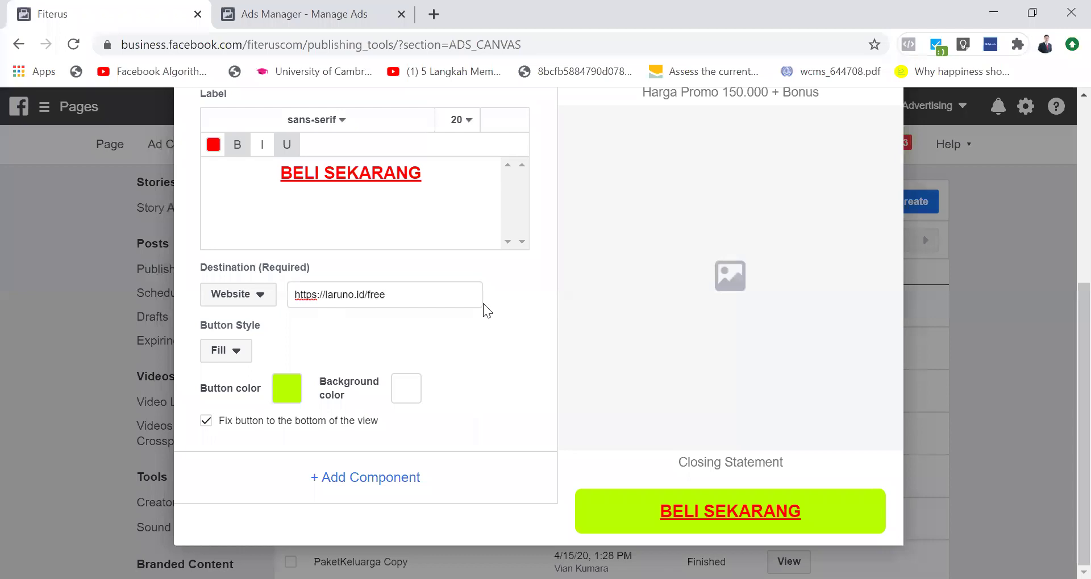
pyautogui.write('access')
pyautogui.hotkey('ctrl', 'shift', 'Left')
pyautogui.hotkey('shift', 'Home')
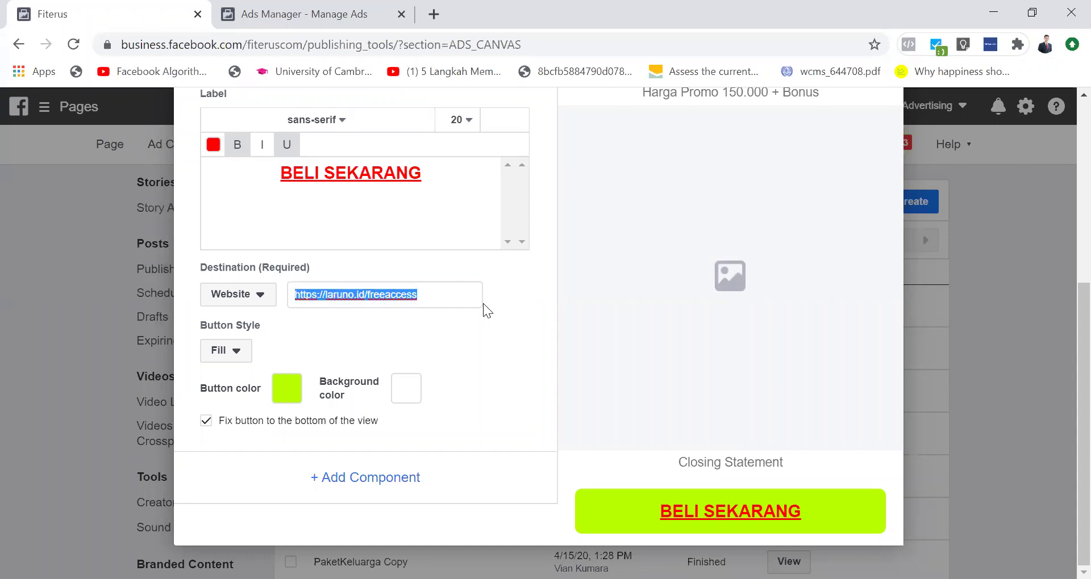
pyautogui.press('BackSpace')
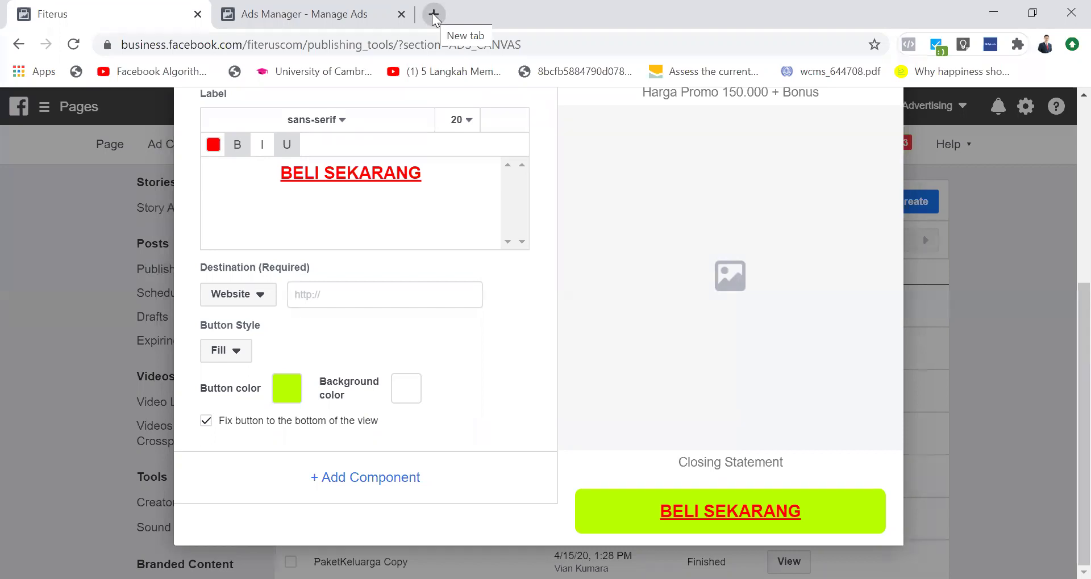
# Step: Load google.com in a new browser tab
pyautogui.click(432, 12)
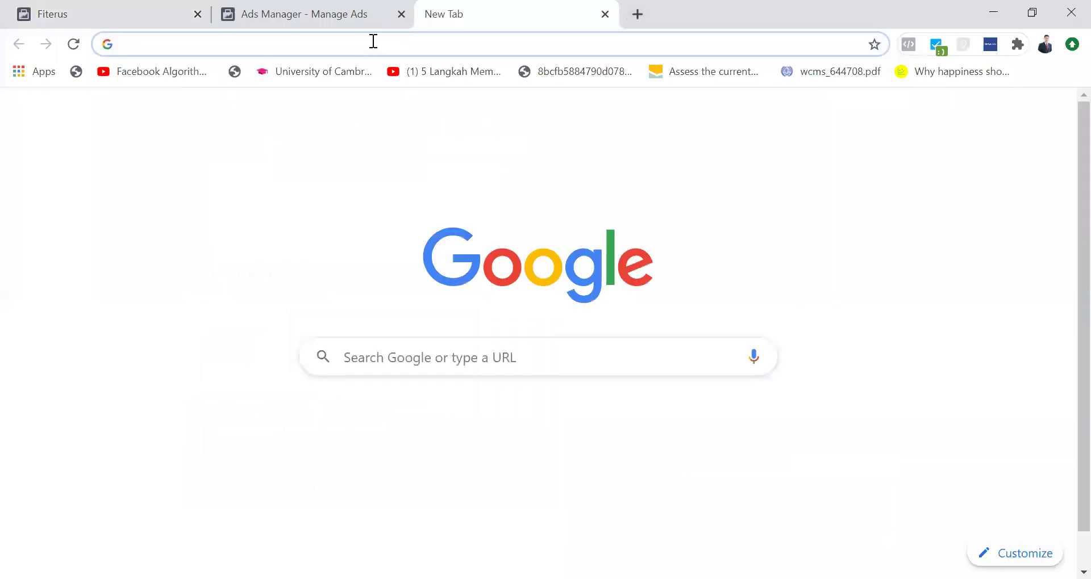
pyautogui.click(373, 40)
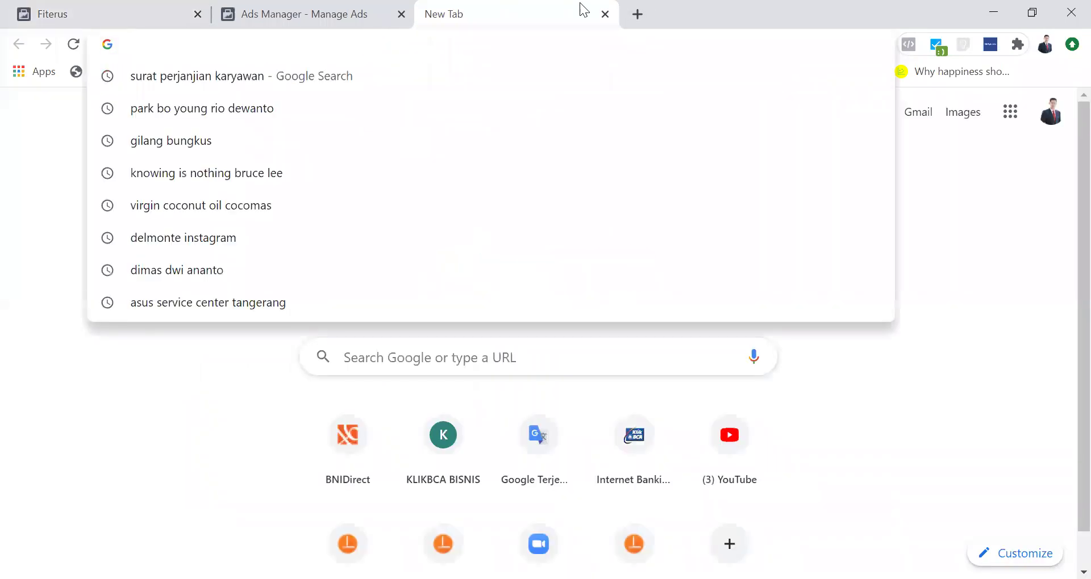
pyautogui.click(350, 13)
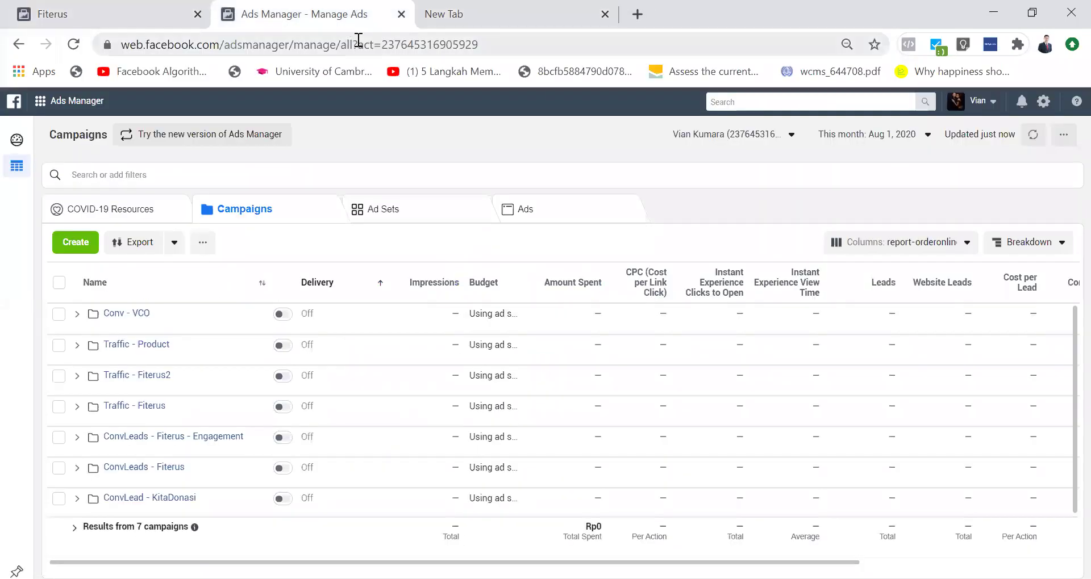
pyautogui.click(471, 8)
pyautogui.write('gog')
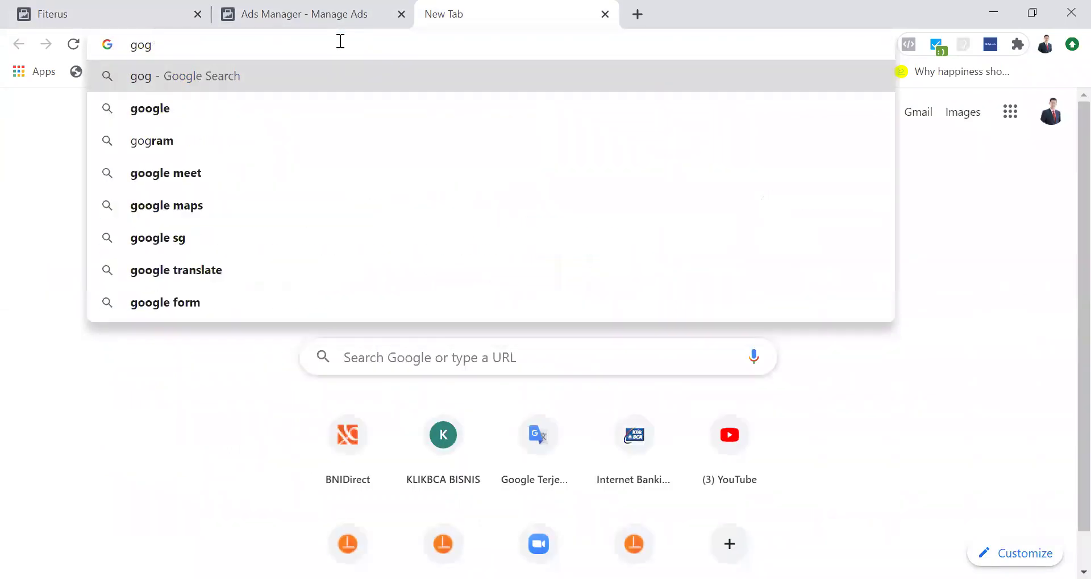
pyautogui.press('BackSpace')
pyautogui.write('og')
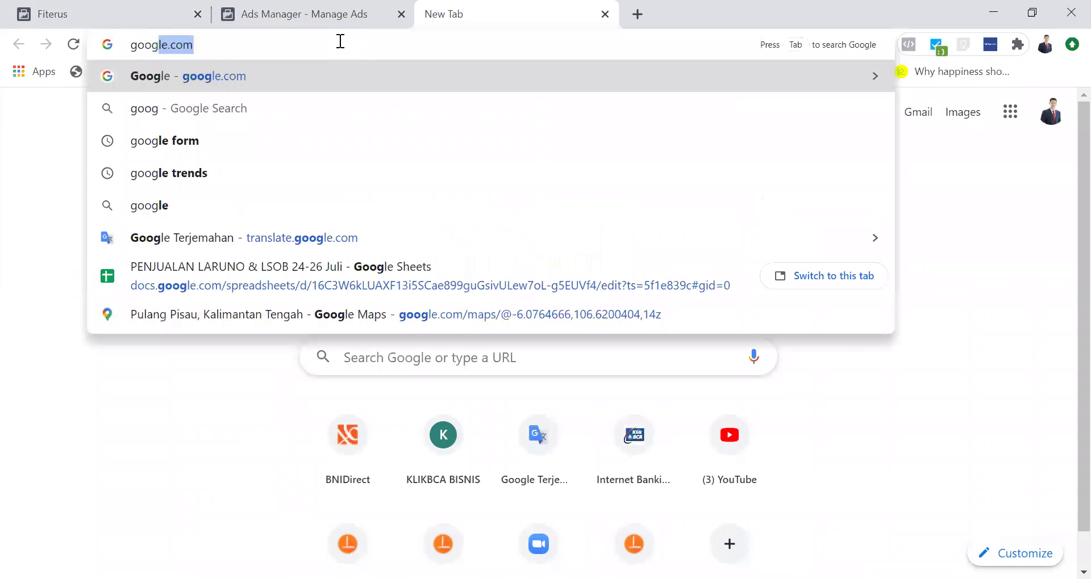
pyautogui.write('le.com')
pyautogui.press('Return')
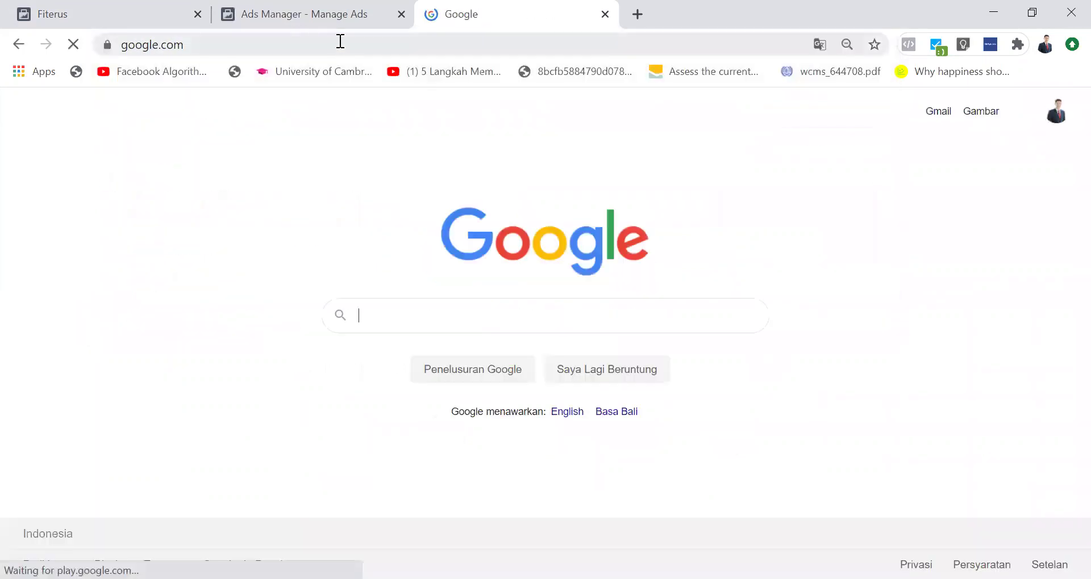
# Step: Search Google for 'wa klik to chat'
pyautogui.click(415, 328)
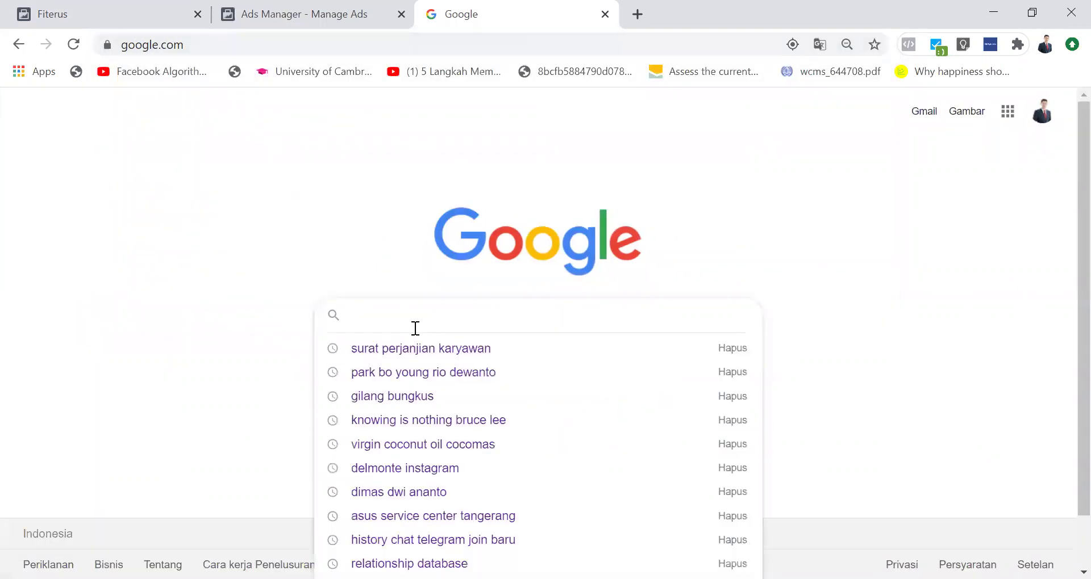
pyautogui.click(317, 227)
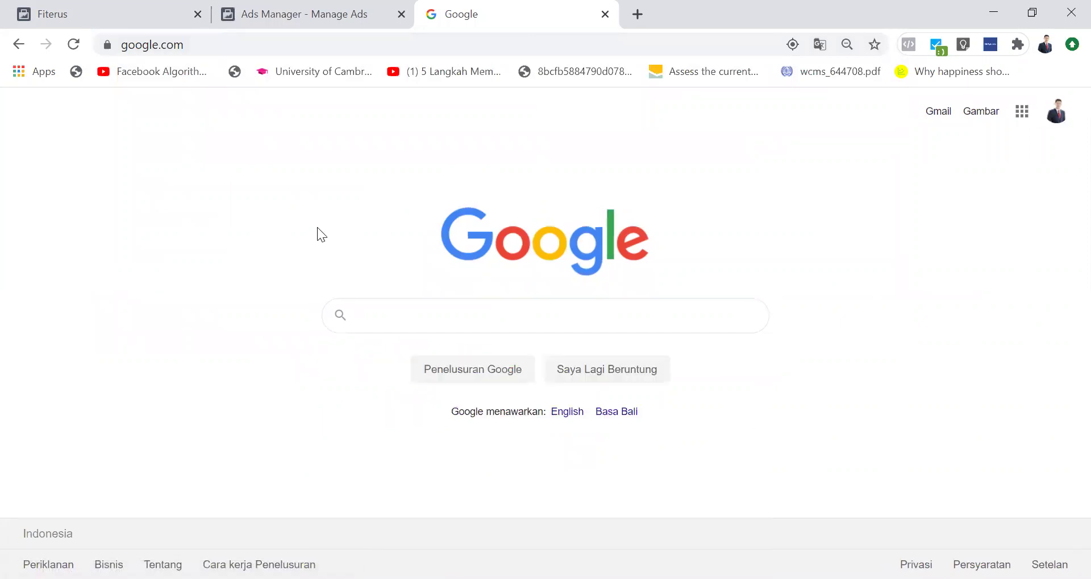
pyautogui.click(403, 316)
pyautogui.write('wa ')
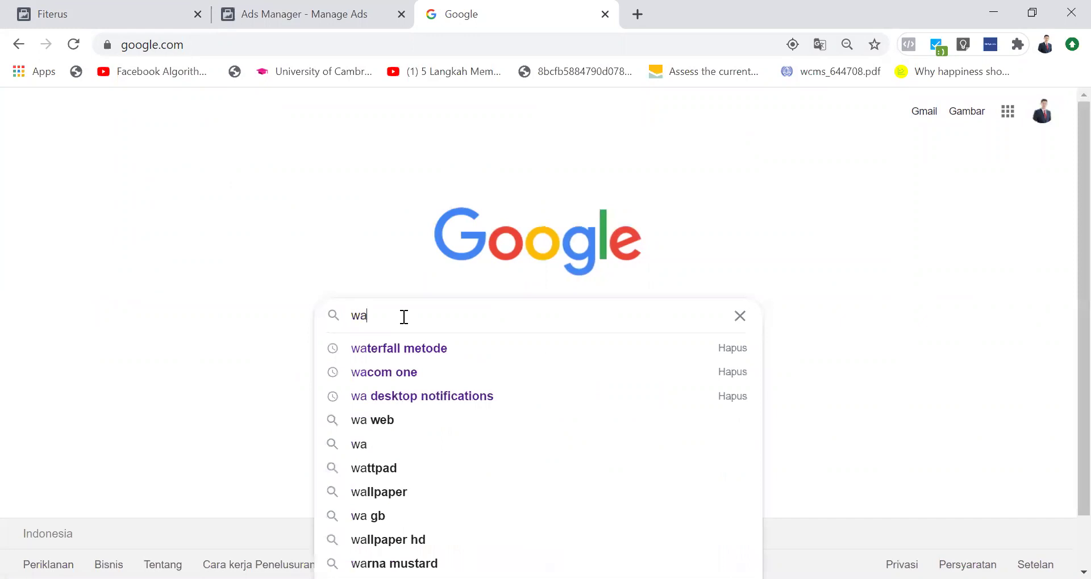
pyautogui.write('ap')
pyautogui.press('BackSpace')
pyautogui.press('BackSpace')
pyautogui.write('clik to')
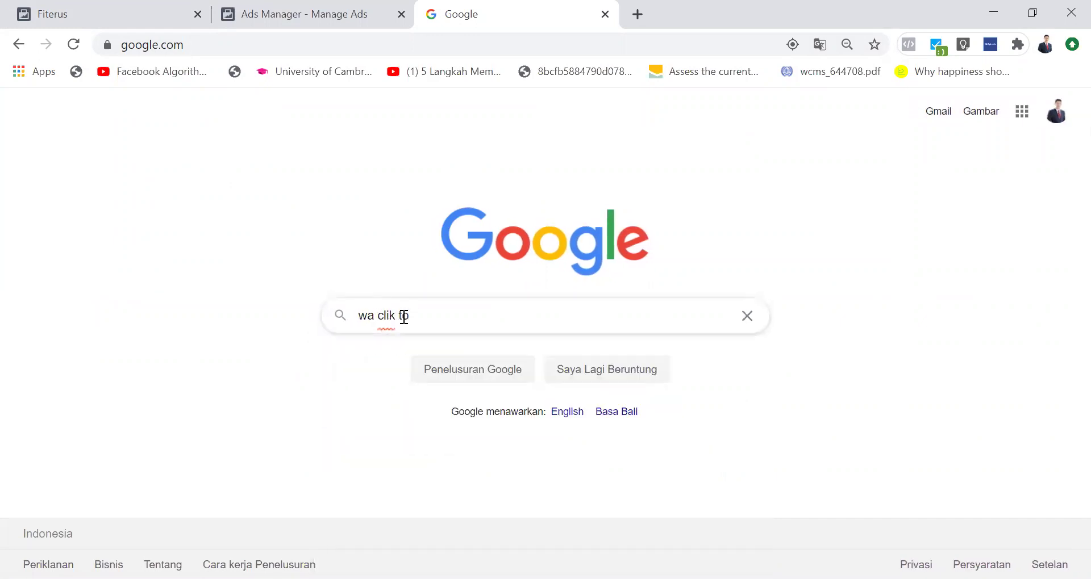
pyautogui.press('BackSpace')
pyautogui.press('BackSpace')
pyautogui.press('BackSpace')
pyautogui.press('BackSpace')
pyautogui.press('Down')
pyautogui.press('Return')
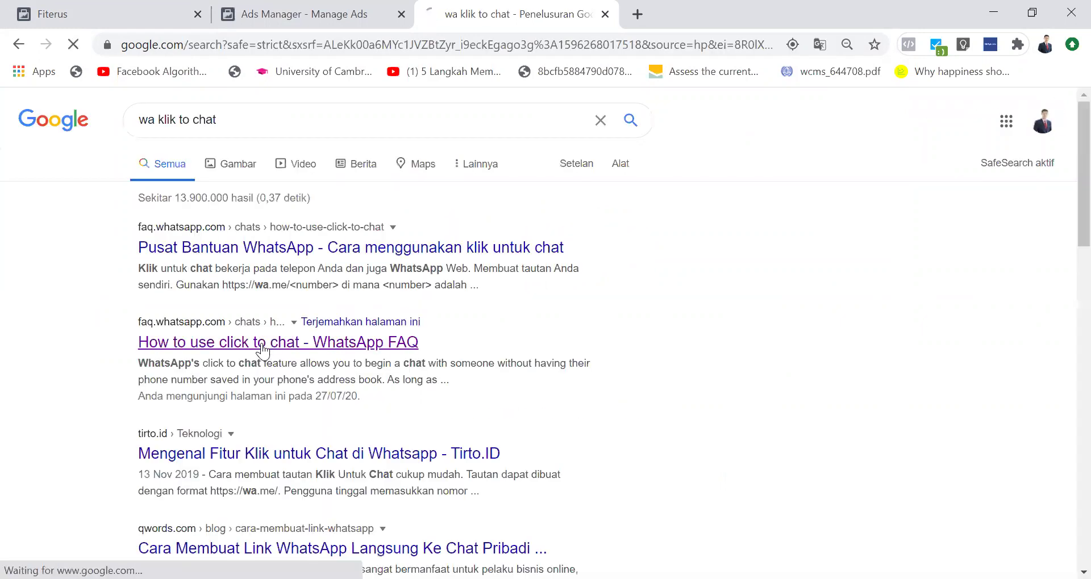
# Step: Open the WhatsApp FAQ result, try faq.whatsapp.id, then return to Google results
pyautogui.click(262, 344)
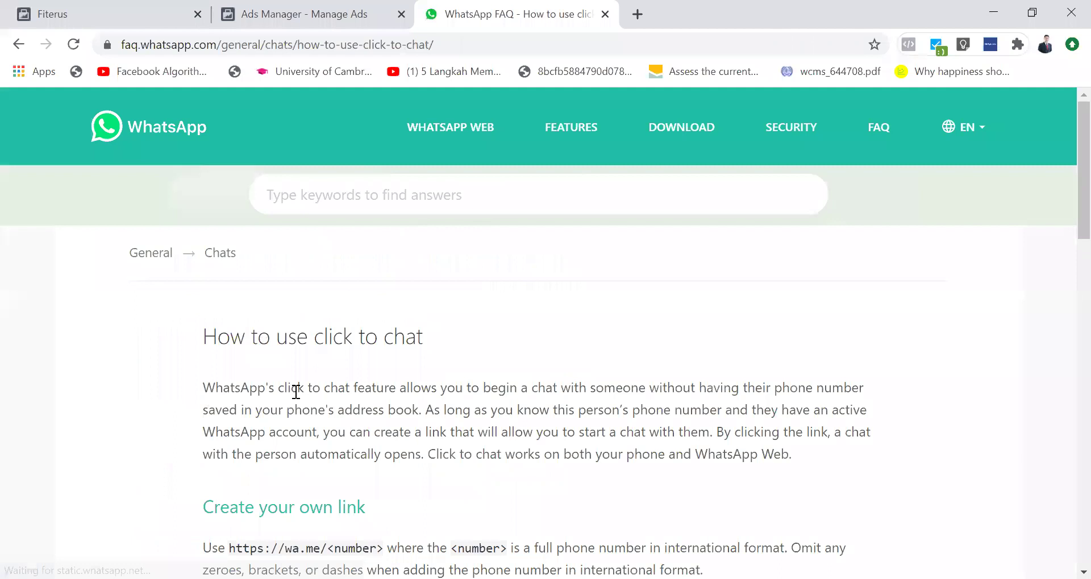
pyautogui.scroll(-3, 296, 391)
pyautogui.click(208, 46)
pyautogui.doubleClick(250, 45)
pyautogui.write('id')
pyautogui.press('Return')
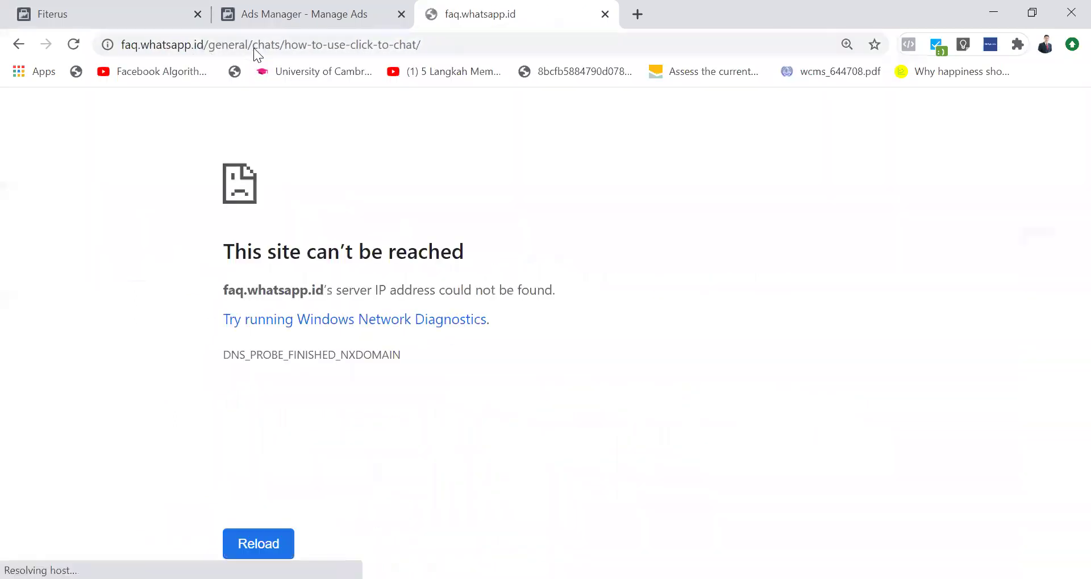
pyautogui.click(202, 40)
pyautogui.click(204, 47)
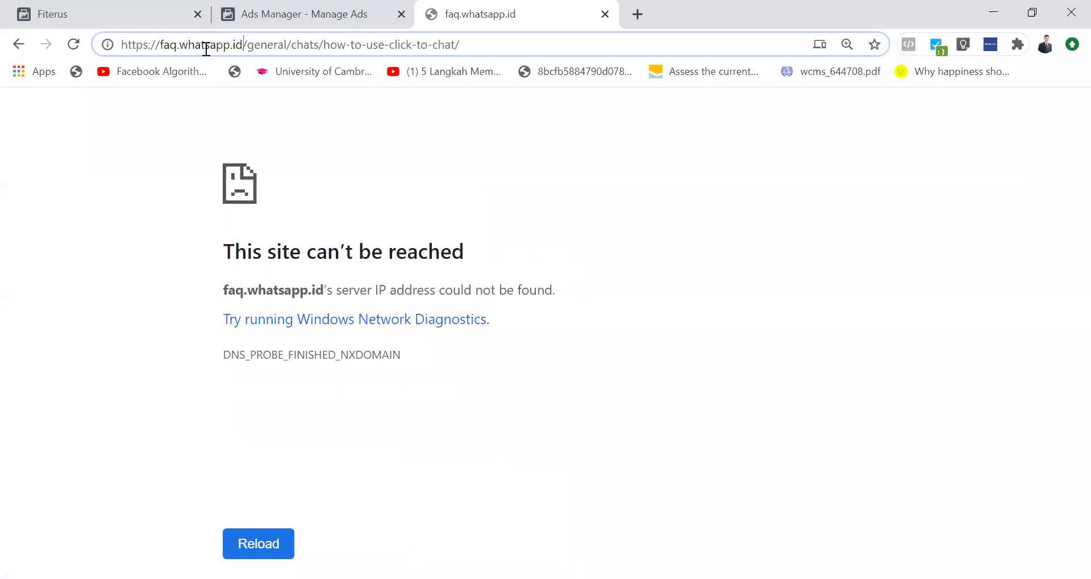
pyautogui.click(19, 44)
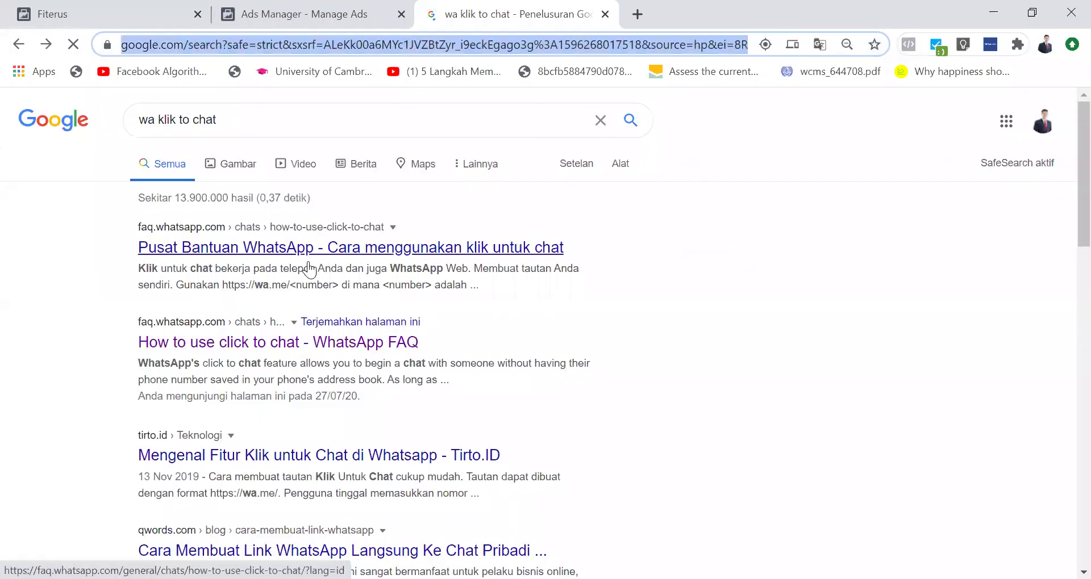
# Step: Open the click-to-chat help article and select its example wa.me prefilled-message link
pyautogui.click(292, 248)
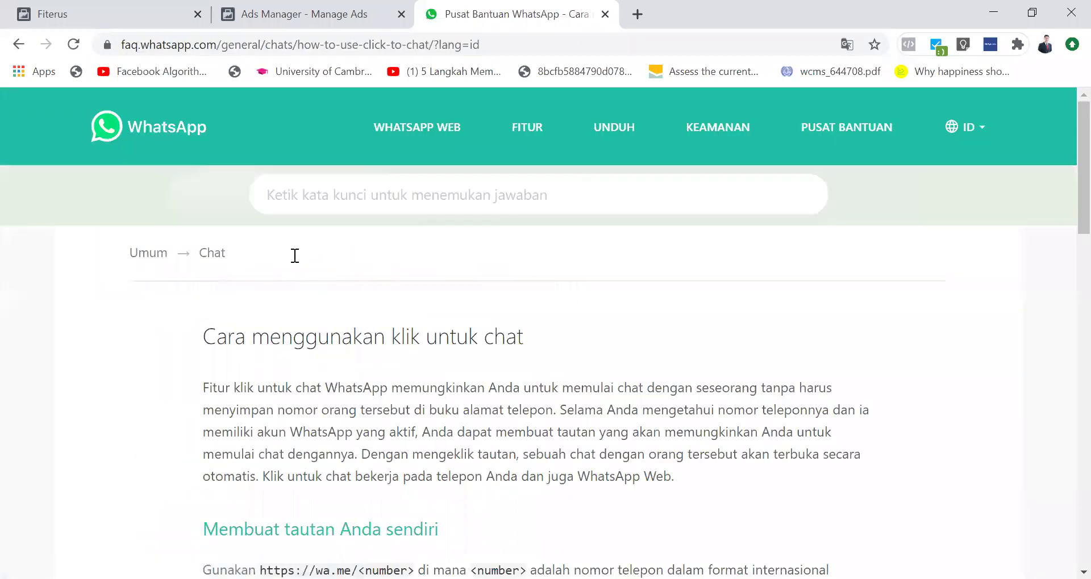
pyautogui.scroll(-3, 294, 256)
pyautogui.scroll(-2, 295, 256)
pyautogui.scroll(4, 355, 435)
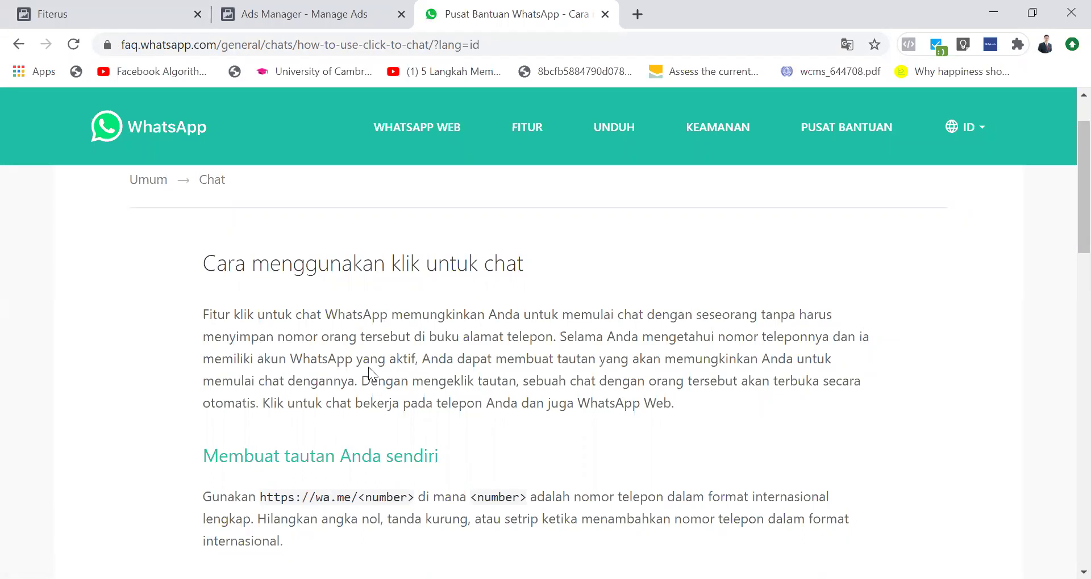
pyautogui.scroll(-3, 489, 406)
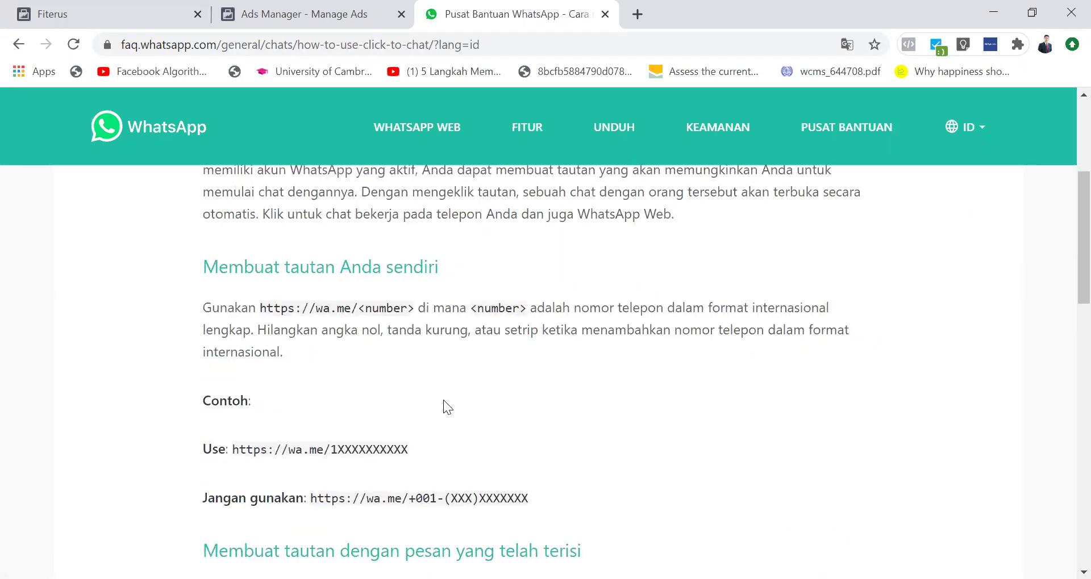
pyautogui.scroll(-5, 465, 444)
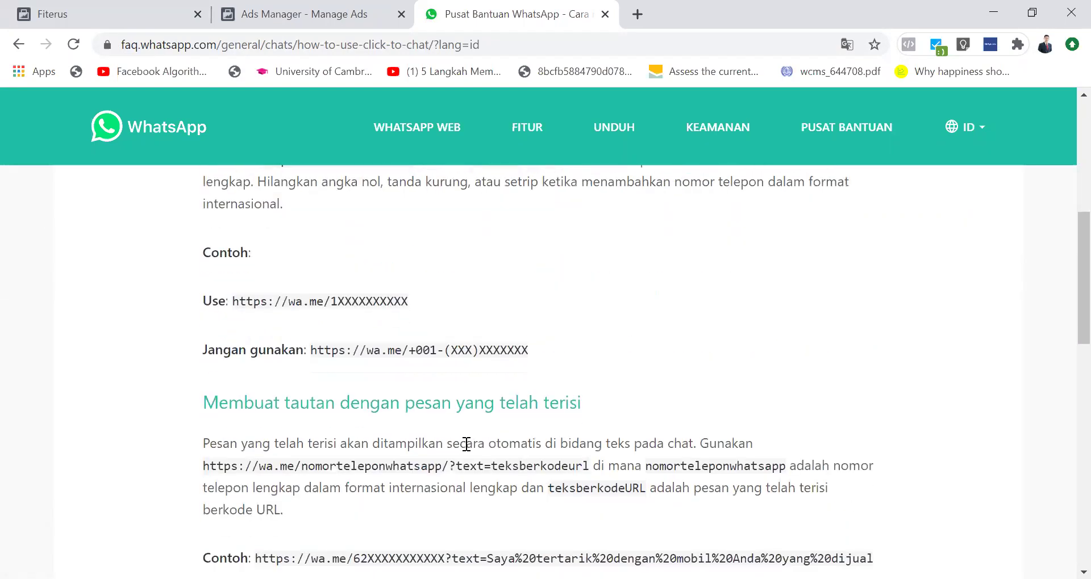
pyautogui.scroll(-1, 464, 445)
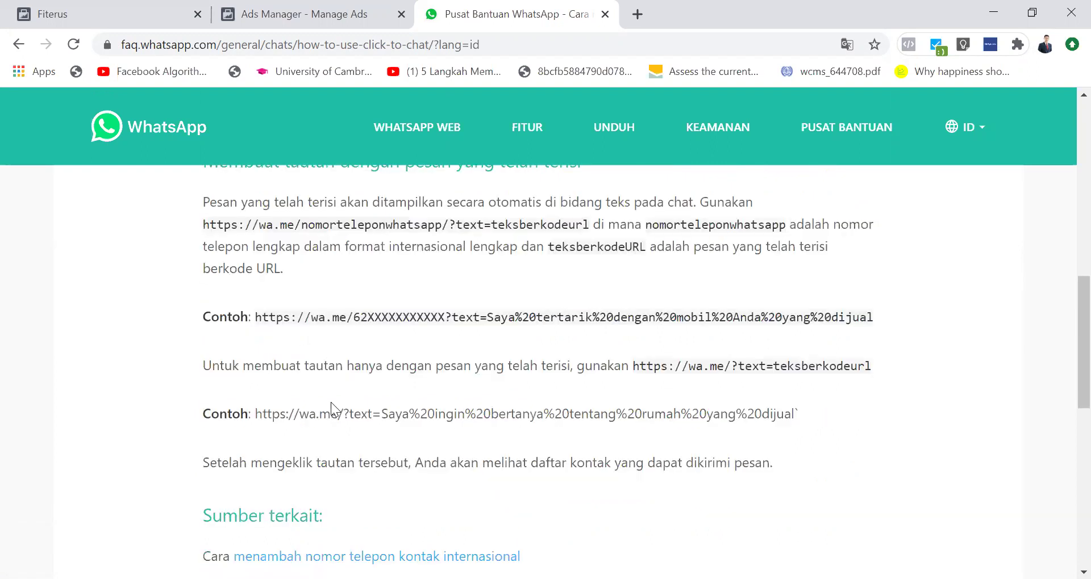
pyautogui.scroll(-1, 330, 402)
pyautogui.moveTo(255, 305); pyautogui.dragTo(906, 301)
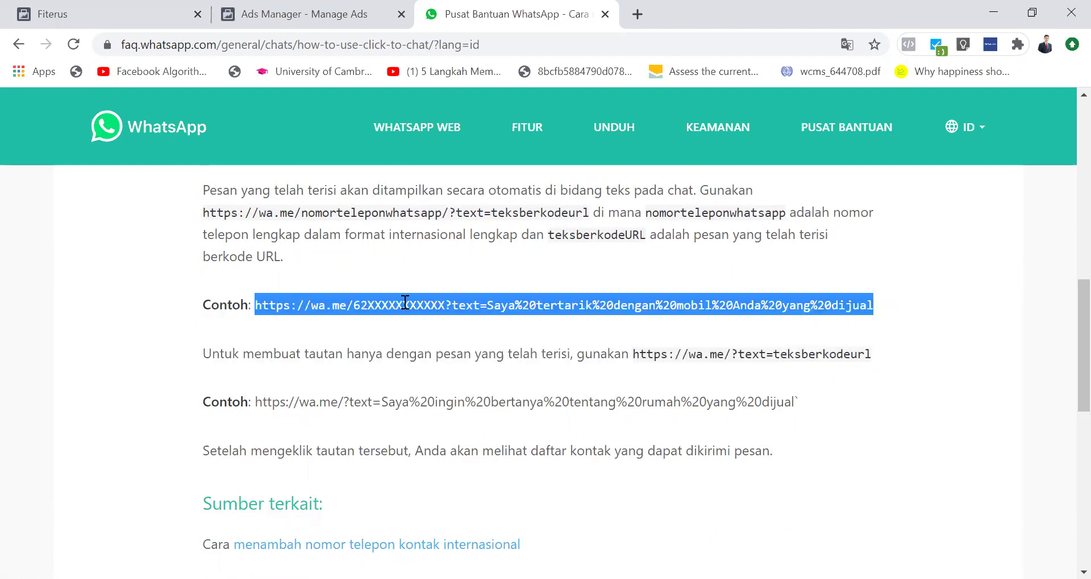
pyautogui.click(375, 305)
pyautogui.moveTo(352, 306); pyautogui.dragTo(445, 306)
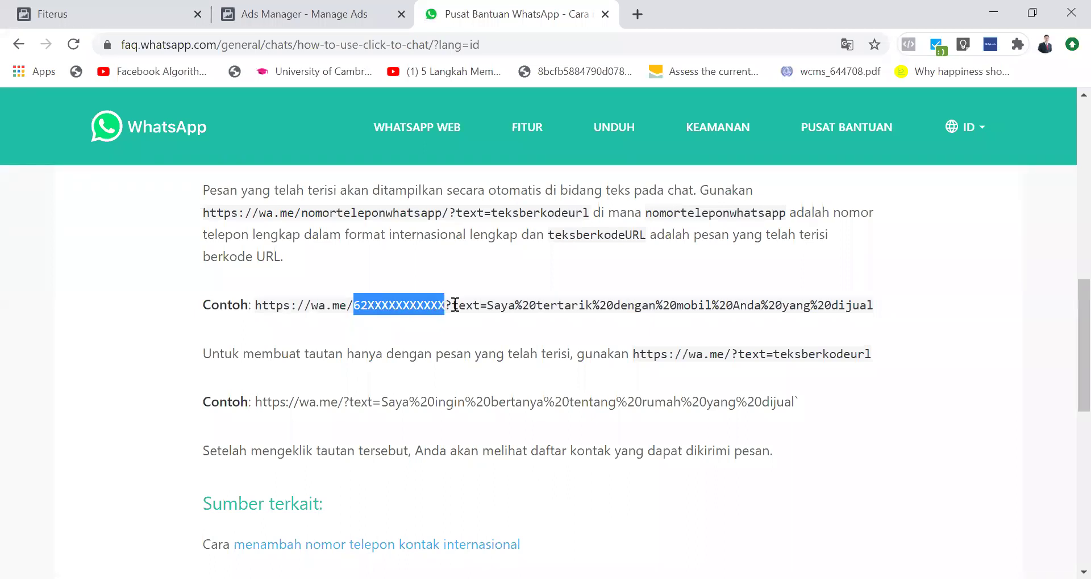
pyautogui.click(462, 305)
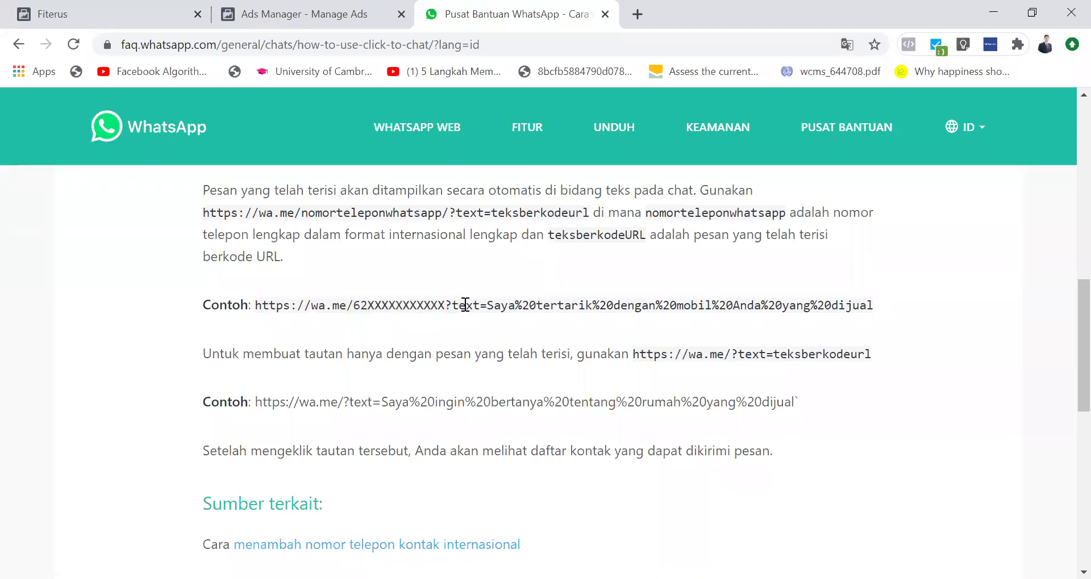
pyautogui.moveTo(259, 305); pyautogui.dragTo(889, 320)
pyautogui.hotkey('ctrl', 'c')
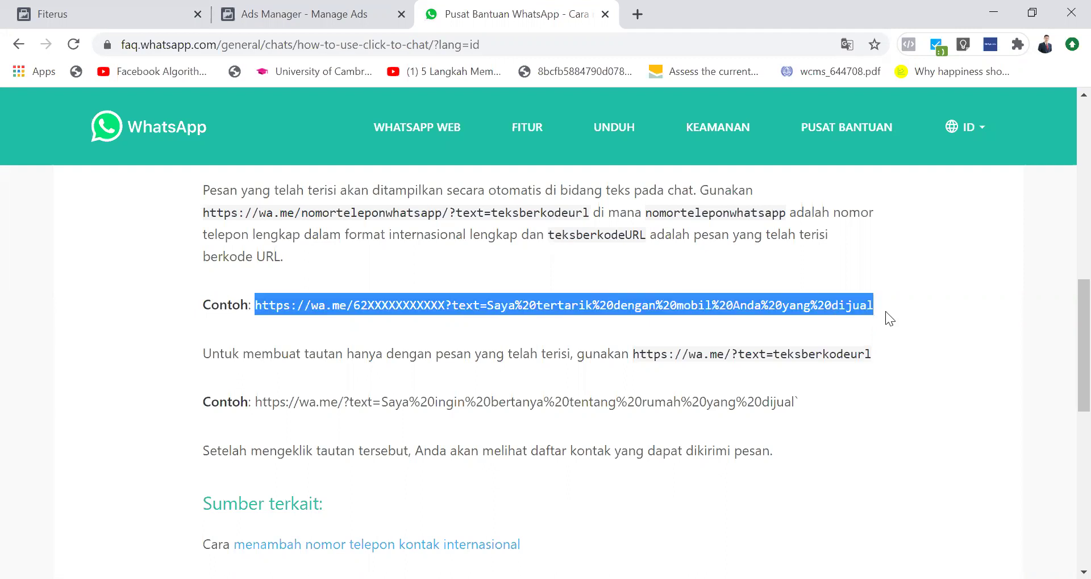
pyautogui.click(638, 14)
# Step: Paste the wa.me link and replace the X placeholders with the business WhatsApp number
pyautogui.hotkey('ctrl', 'v')
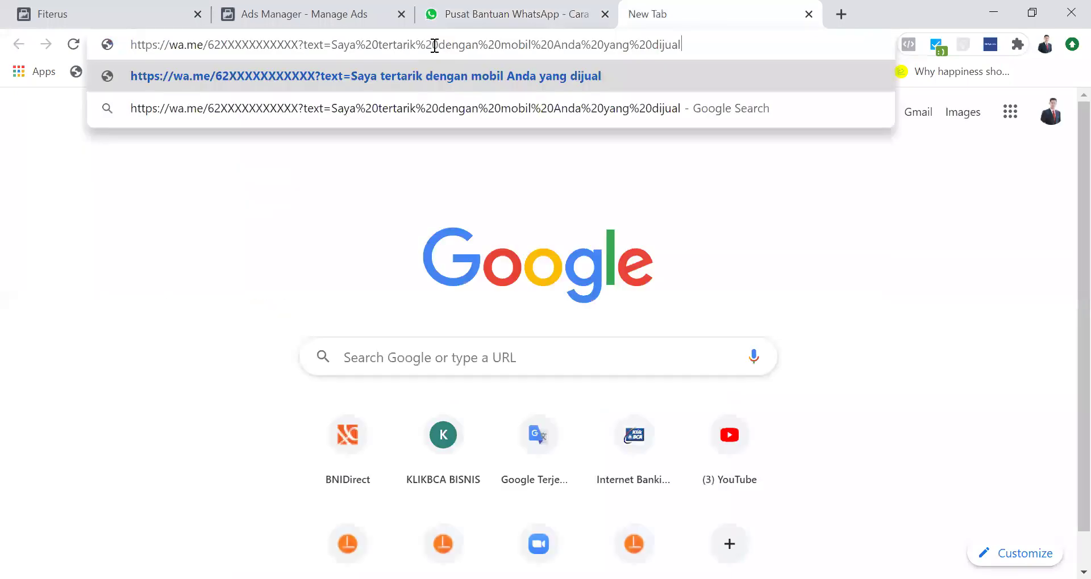
pyautogui.press('Right')
pyautogui.hotkey('shift', 'Left')
pyautogui.hotkey('shift', 'Left')
pyautogui.hotkey('shift', 'Left')
pyautogui.hotkey('shift', 'Left')
pyautogui.hotkey('shift', 'Left')
pyautogui.hotkey('shift', 'Left')
pyautogui.hotkey('shift', 'Left')
pyautogui.hotkey('shift', 'Left')
pyautogui.hotkey('shift', 'Left')
pyautogui.hotkey('shift', 'Left')
pyautogui.hotkey('shift', 'Left')
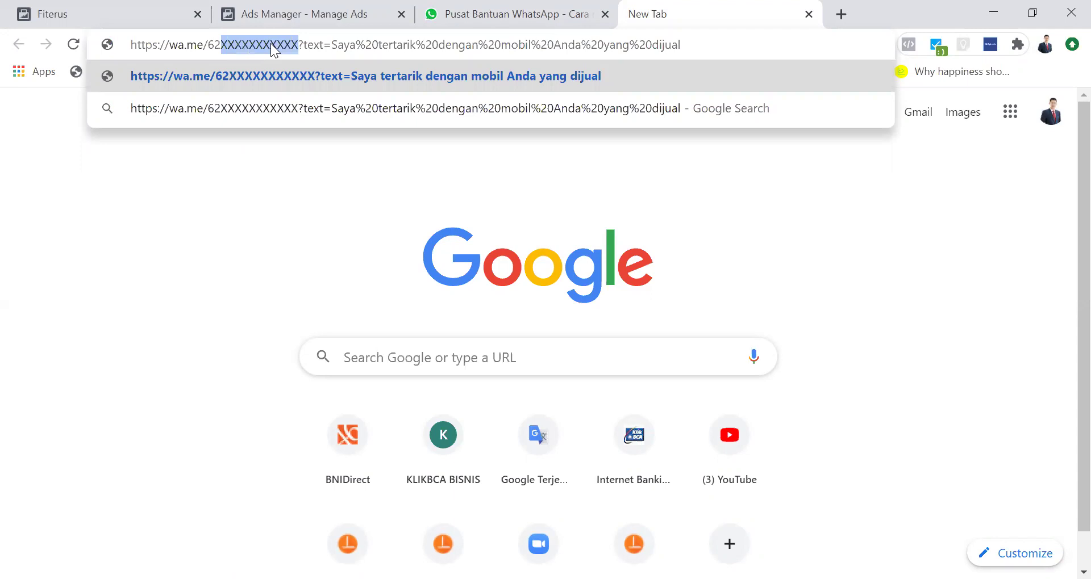
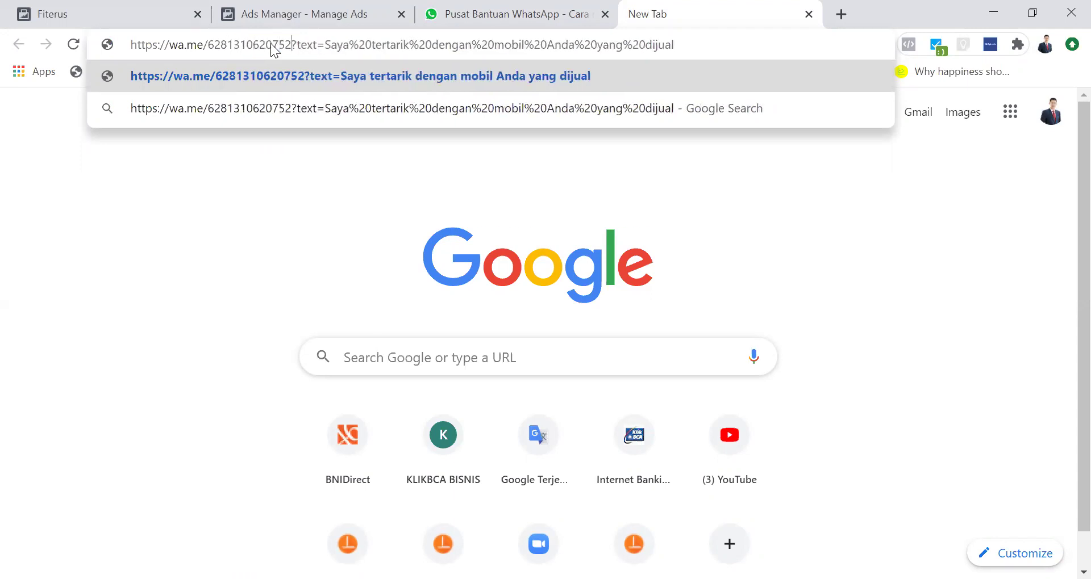
# Step: Review the link's prefilled message text and select the word 'mobil'
pyautogui.press('Right')
pyautogui.press('Right')
pyautogui.press('Right')
pyautogui.hotkey('shift', 'Right')
pyautogui.hotkey('shift', 'Right')
pyautogui.hotkey('shift', 'Right')
pyautogui.hotkey('shift', 'Right')
pyautogui.press('Right')
pyautogui.press('Right')
pyautogui.press('Left')
pyautogui.hotkey('shift', 'Right')
pyautogui.hotkey('shift', 'Right')
pyautogui.hotkey('shift', 'Right')
pyautogui.click(714, 36)
pyautogui.hotkey('shift', 'Left')
pyautogui.hotkey('shift', 'Left')
pyautogui.hotkey('shift', 'Left')
pyautogui.hotkey('shift', 'Left')
pyautogui.hotkey('shift', 'Left')
pyautogui.hotkey('shift', 'Left')
pyautogui.hotkey('shift', 'Left')
pyautogui.hotkey('shift', 'Left')
pyautogui.hotkey('shift', 'Left')
pyautogui.hotkey('shift', 'Left')
pyautogui.hotkey('shift', 'Left')
pyautogui.hotkey('shift', 'Left')
pyautogui.hotkey('shift', 'Left')
pyautogui.hotkey('shift', 'Left')
pyautogui.hotkey('shift', 'Left')
pyautogui.hotkey('shift', 'Left')
pyautogui.hotkey('shift', 'Left')
pyautogui.hotkey('shift', 'Left')
pyautogui.hotkey('shift', 'Left')
pyautogui.hotkey('shift', 'Left')
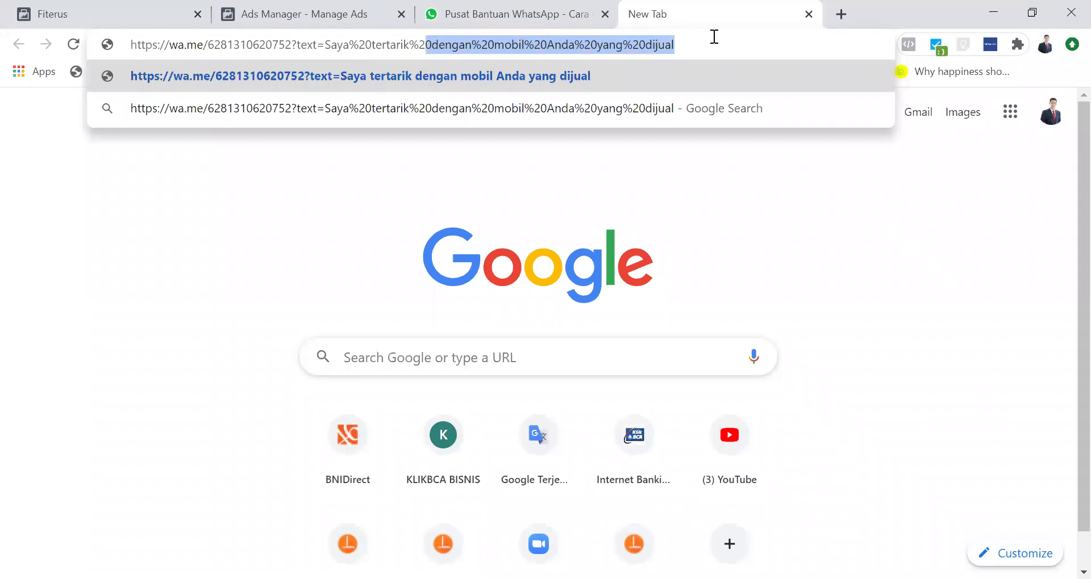
pyautogui.hotkey('shift', 'Left')
pyautogui.hotkey('shift', 'Left')
pyautogui.hotkey('shift', 'Left')
pyautogui.hotkey('shift', 'Left')
pyautogui.hotkey('shift', 'Left')
pyautogui.hotkey('shift', 'Left')
pyautogui.hotkey('shift', 'Left')
pyautogui.hotkey('shift', 'Left')
pyautogui.hotkey('shift', 'Left')
pyautogui.hotkey('shift', 'Left')
pyautogui.hotkey('shift', 'Left')
pyautogui.hotkey('shift', 'Left')
pyautogui.hotkey('shift', 'Left')
pyautogui.hotkey('shift', 'Left')
pyautogui.hotkey('shift', 'Left')
pyautogui.hotkey('shift', 'Left')
pyautogui.hotkey('shift', 'Left')
pyautogui.hotkey('shift', 'Left')
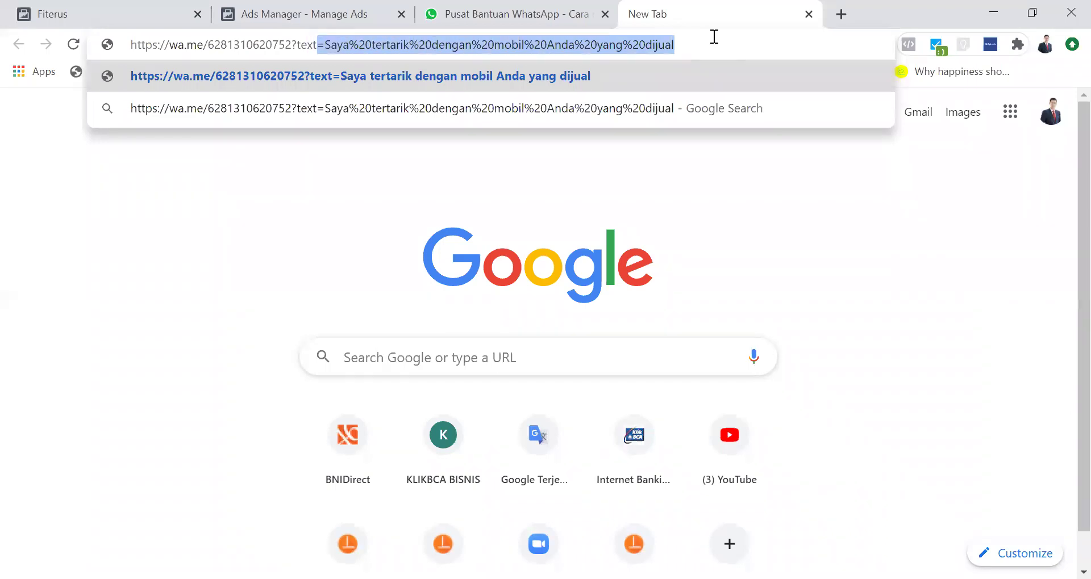
pyautogui.hotkey('shift', 'Right')
pyautogui.press('Right')
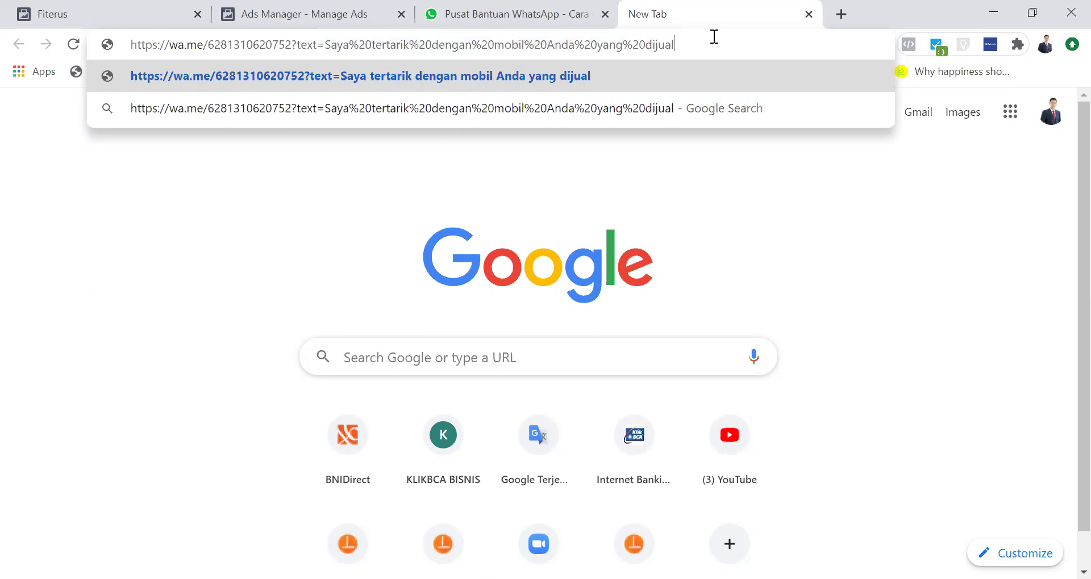
pyautogui.hotkey('ctrl', 'a')
pyautogui.press('Right')
pyautogui.hotkey('shift', 'Left')
pyautogui.hotkey('shift', 'Left')
pyautogui.hotkey('shift', 'Left')
pyautogui.hotkey('shift', 'Left')
pyautogui.doubleClick(511, 45)
# Step: Replace 'mobil' with 'vco' and reposition 'Anda' in the message
pyautogui.hotkey('shift', 'Right')
pyautogui.hotkey('shift', 'Right')
pyautogui.hotkey('shift', 'Right')
pyautogui.write('vco')
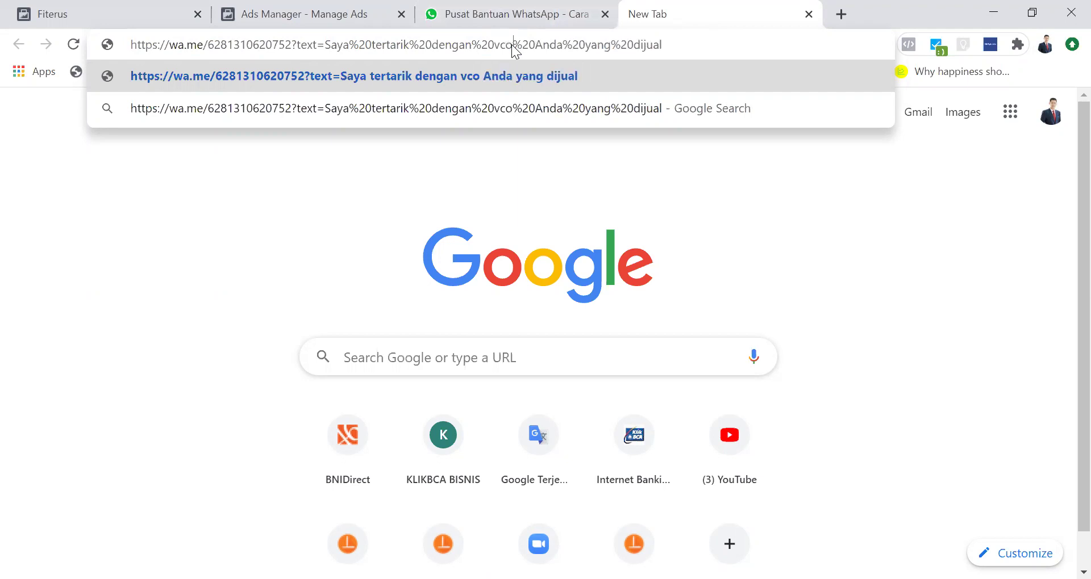
pyautogui.doubleClick(550, 50)
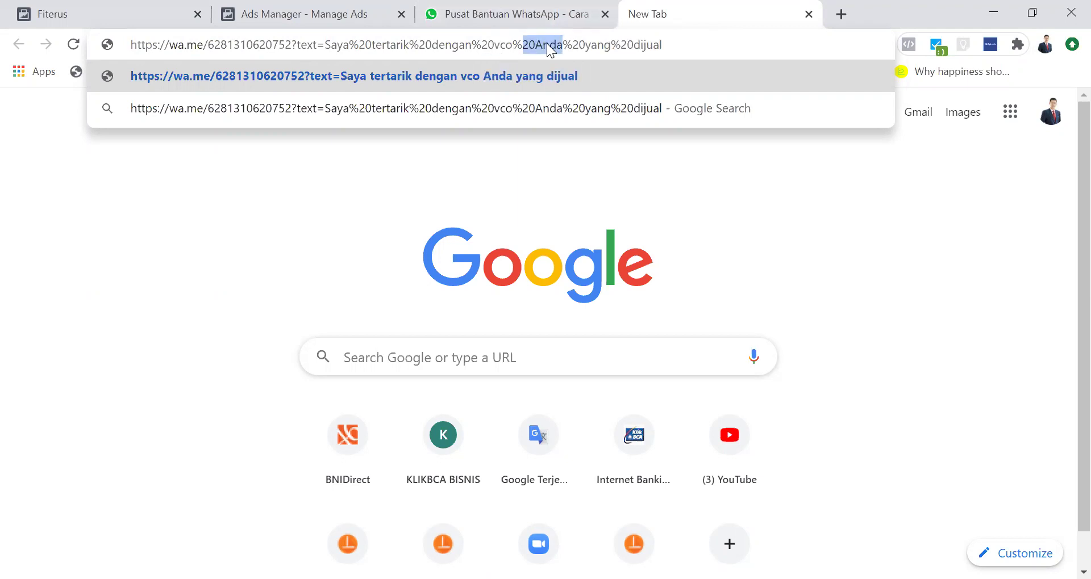
pyautogui.click(548, 45)
pyautogui.hotkey('shift', 'Right')
pyautogui.hotkey('shift', 'Right')
pyautogui.hotkey('shift', 'Right')
pyautogui.hotkey('shift', 'Right')
pyautogui.press('BackSpace')
pyautogui.hotkey('shift', 'Right')
pyautogui.hotkey('shift', 'Right')
pyautogui.hotkey('shift', 'Right')
pyautogui.press('BackSpace')
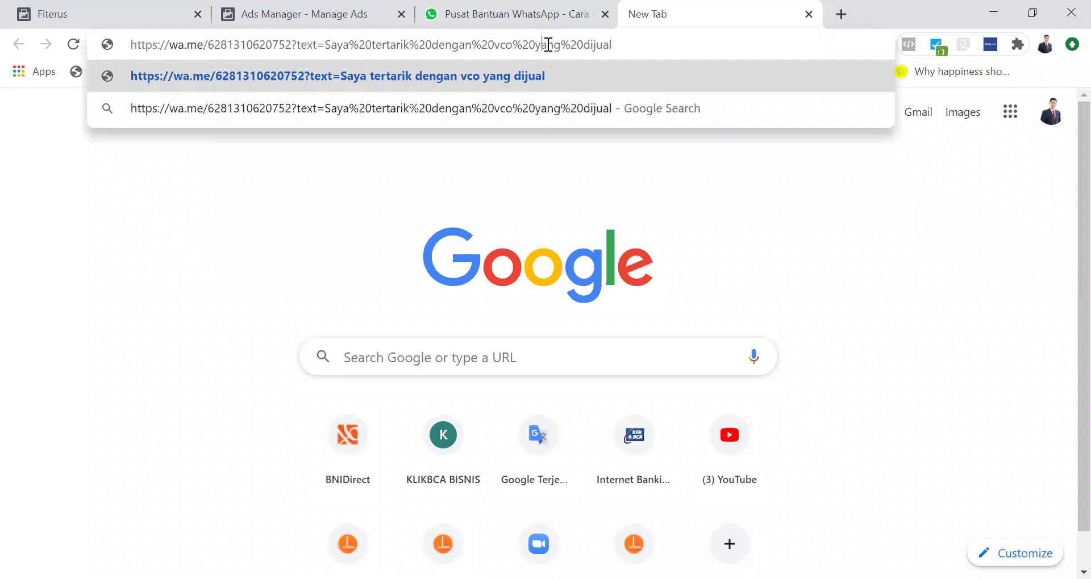
pyautogui.write('%20Anda')
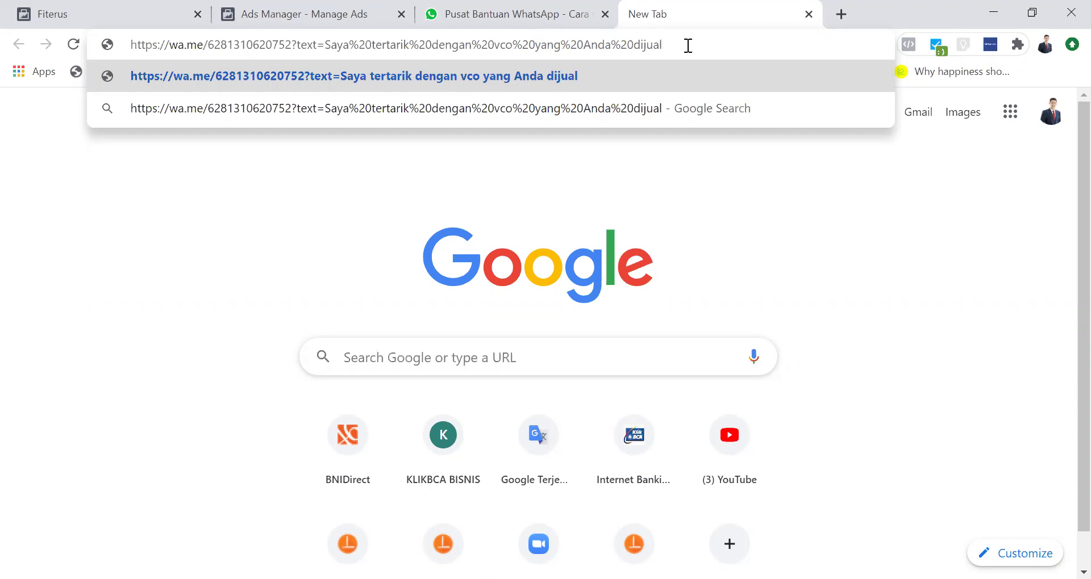
# Step: Append '. Tolong info cara pesannya' to the message and select the whole link
pyautogui.write('%20')
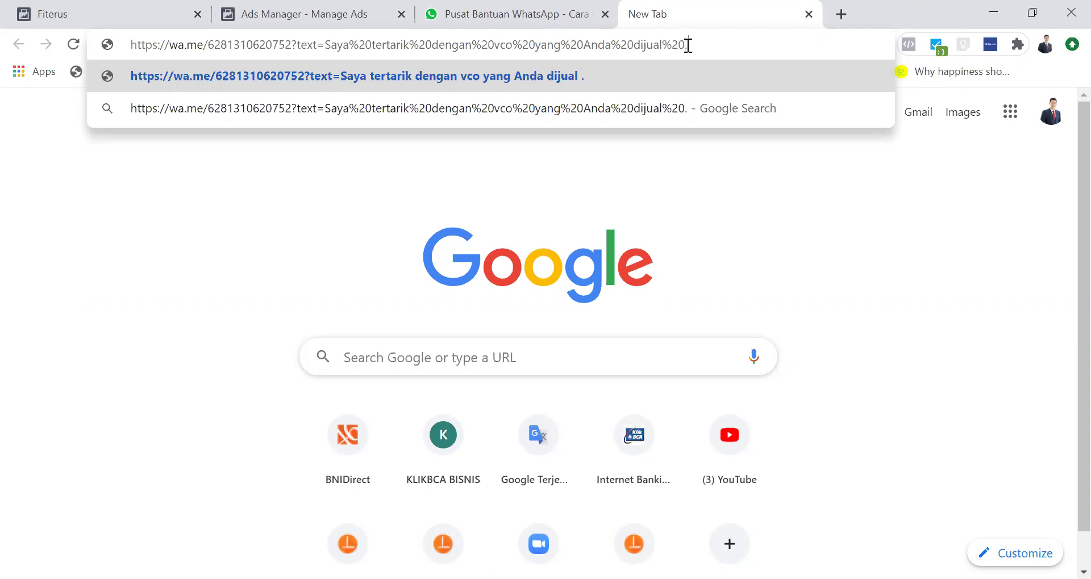
pyautogui.write('Tolong')
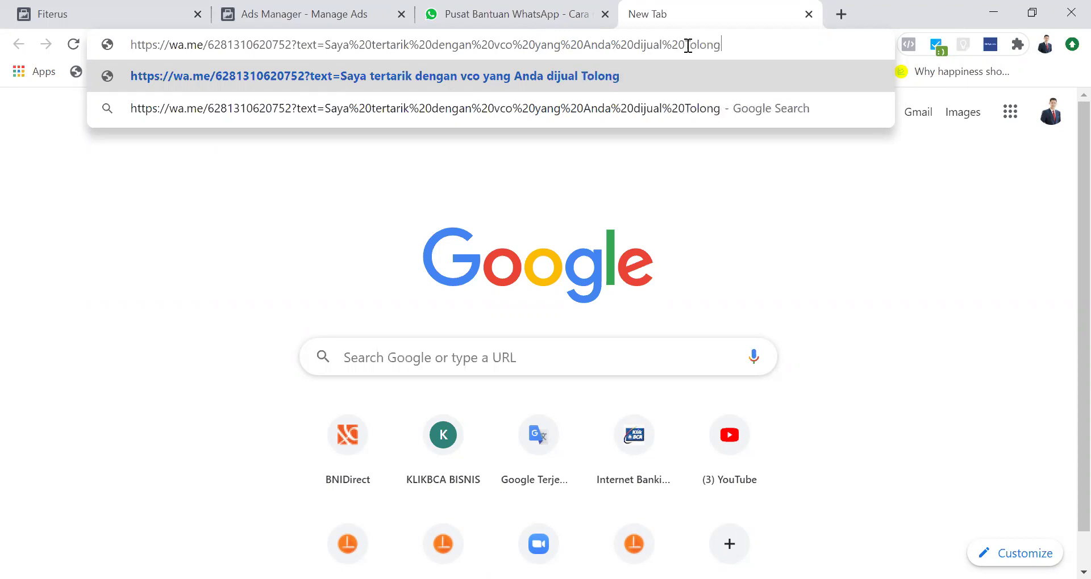
pyautogui.click(663, 46)
pyautogui.write('.')
pyautogui.click(734, 48)
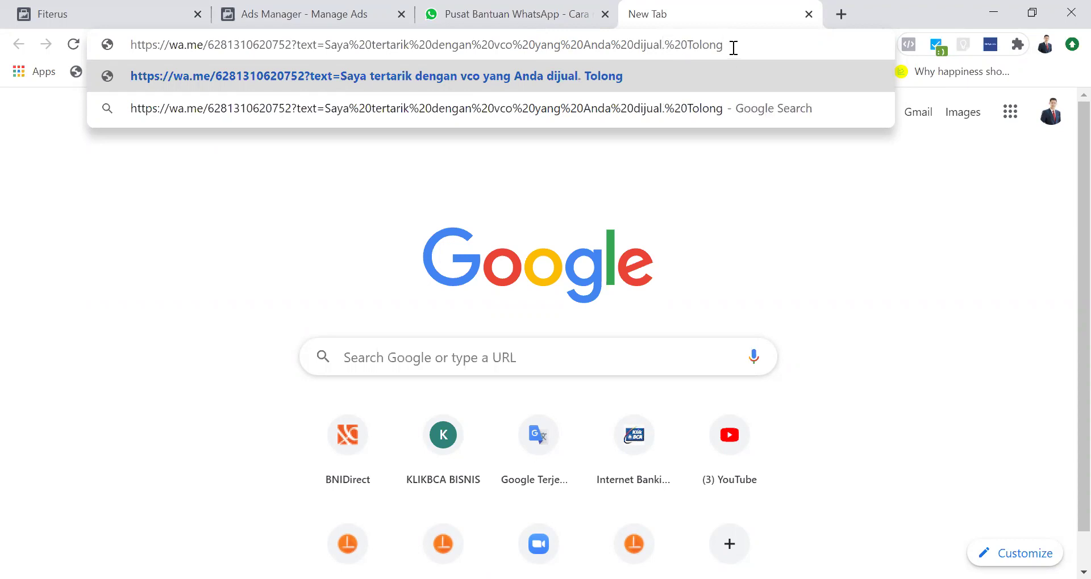
pyautogui.write('%20')
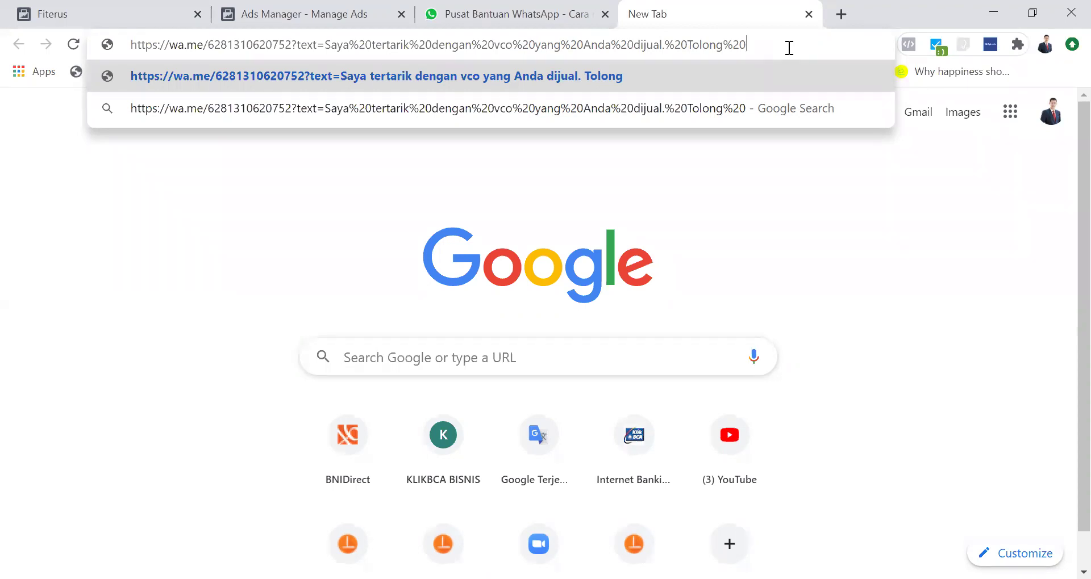
pyautogui.write('info%20cara%20o')
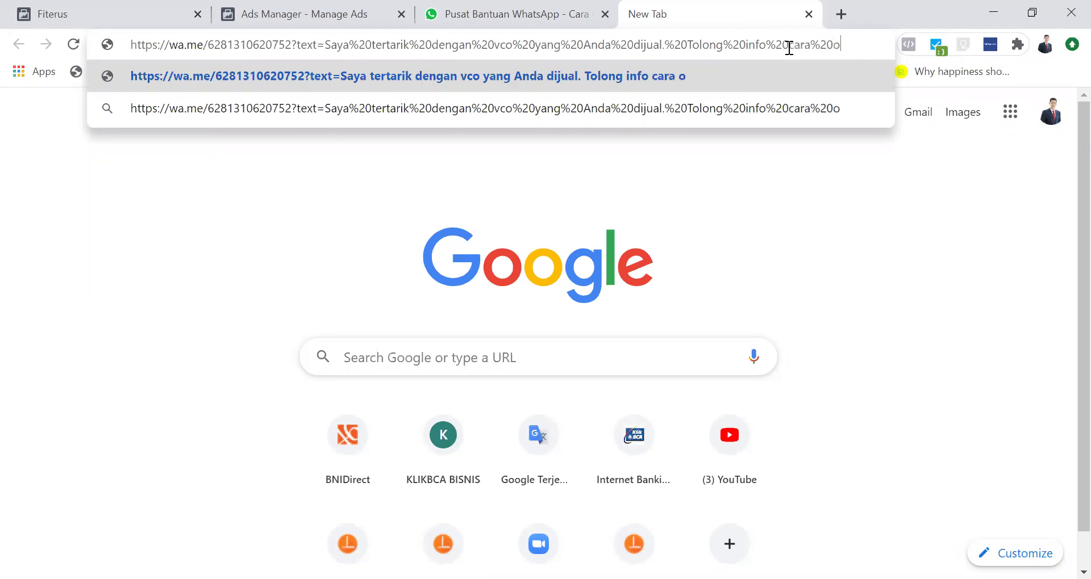
pyautogui.press('BackSpace')
pyautogui.write('pesannya')
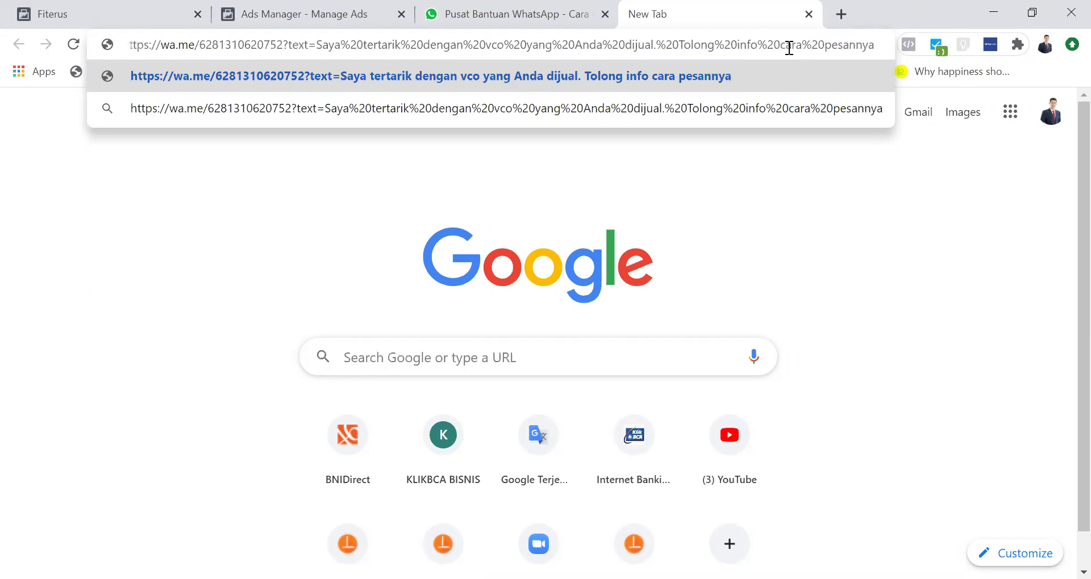
pyautogui.hotkey('ctrl', 'a')
pyautogui.hotkey('ctrl', 'c')
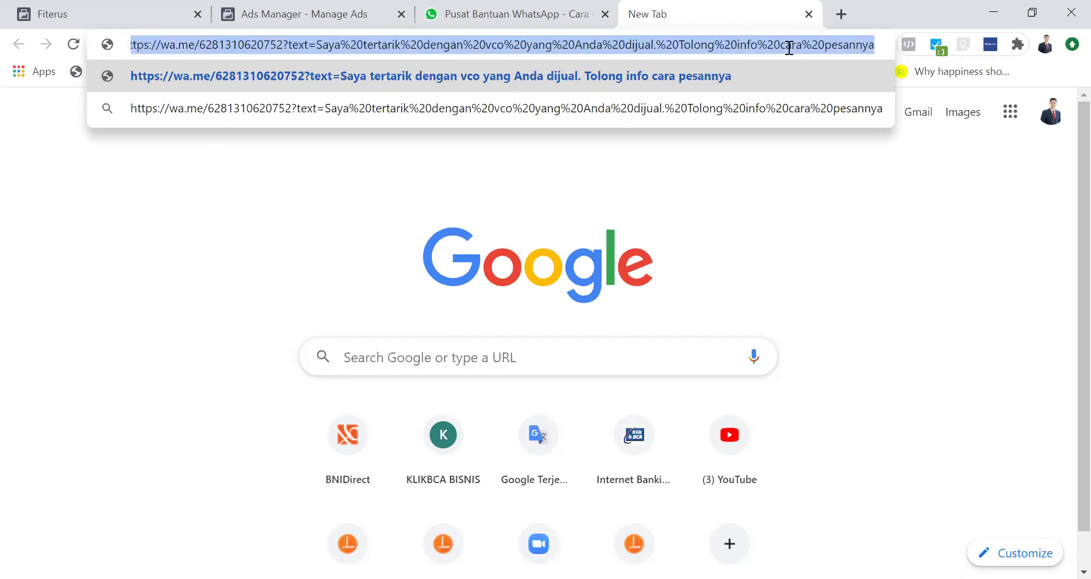
# Step: Open bitly.com in a new tab and reach the Bitly link dashboard
pyautogui.click(841, 17)
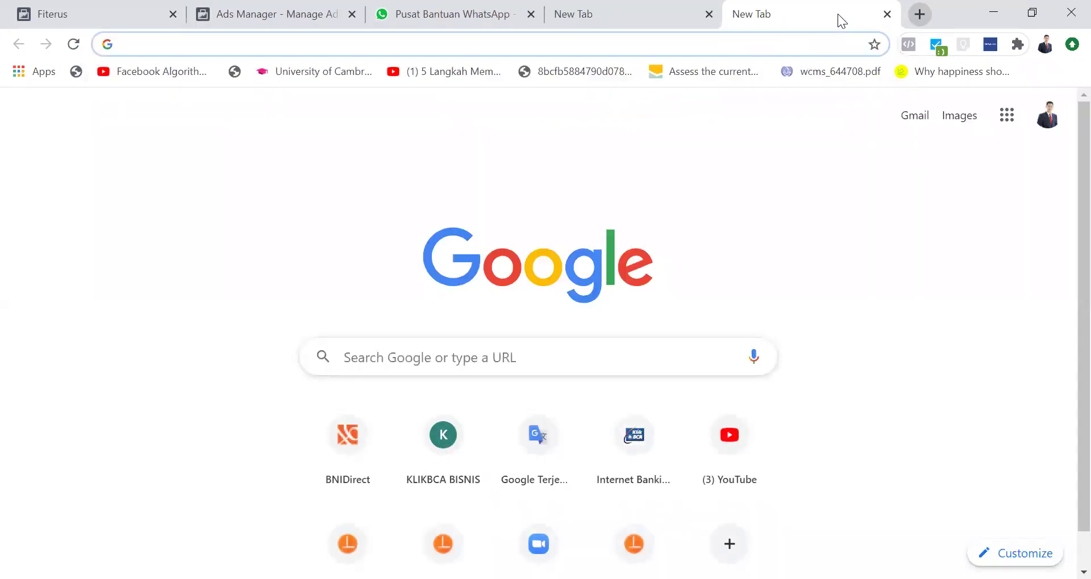
pyautogui.write('bit')
pyautogui.press('Return')
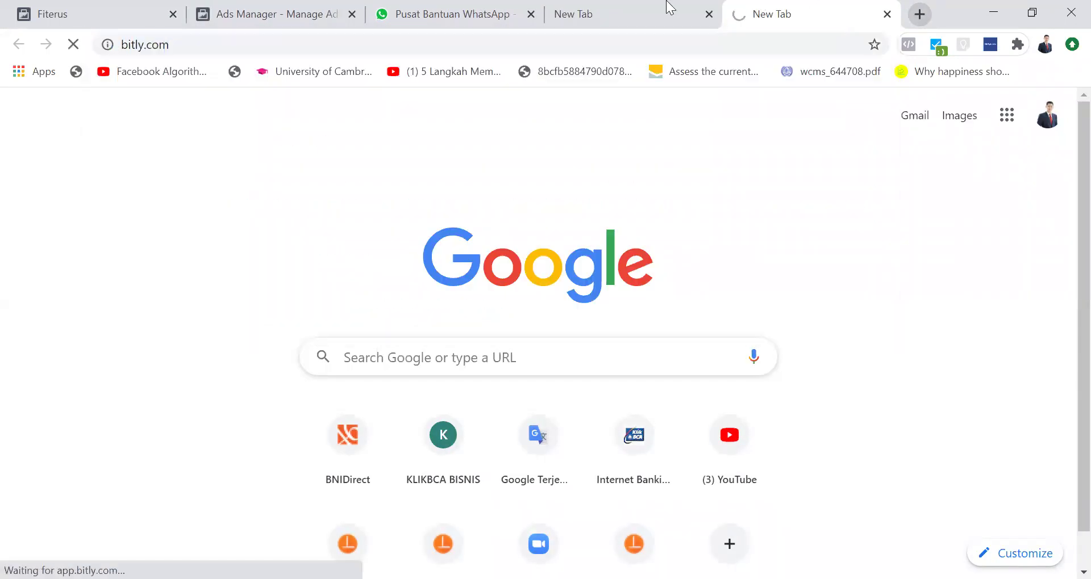
pyautogui.click(603, 8)
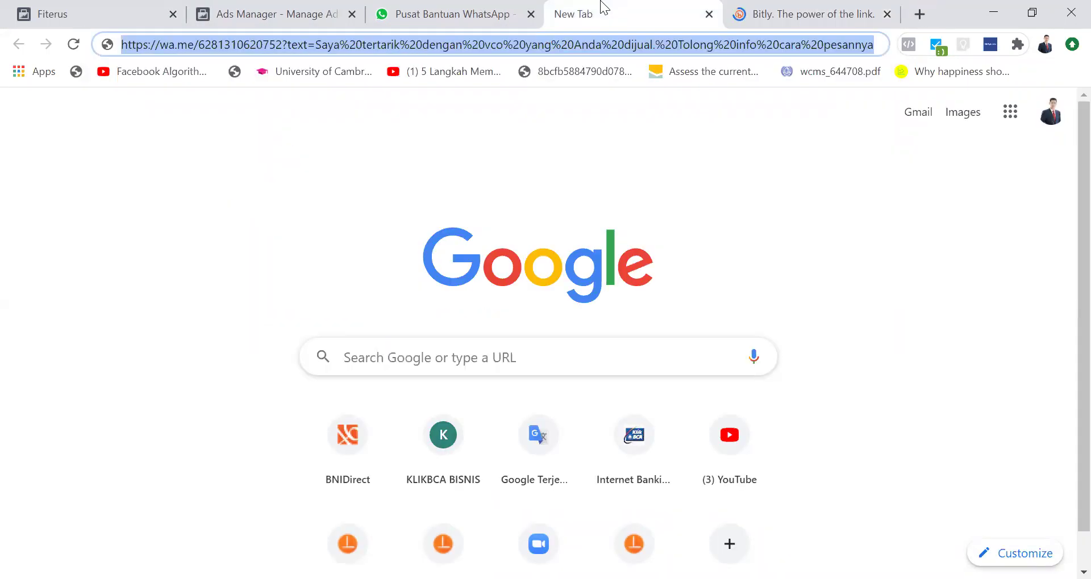
pyautogui.click(788, 11)
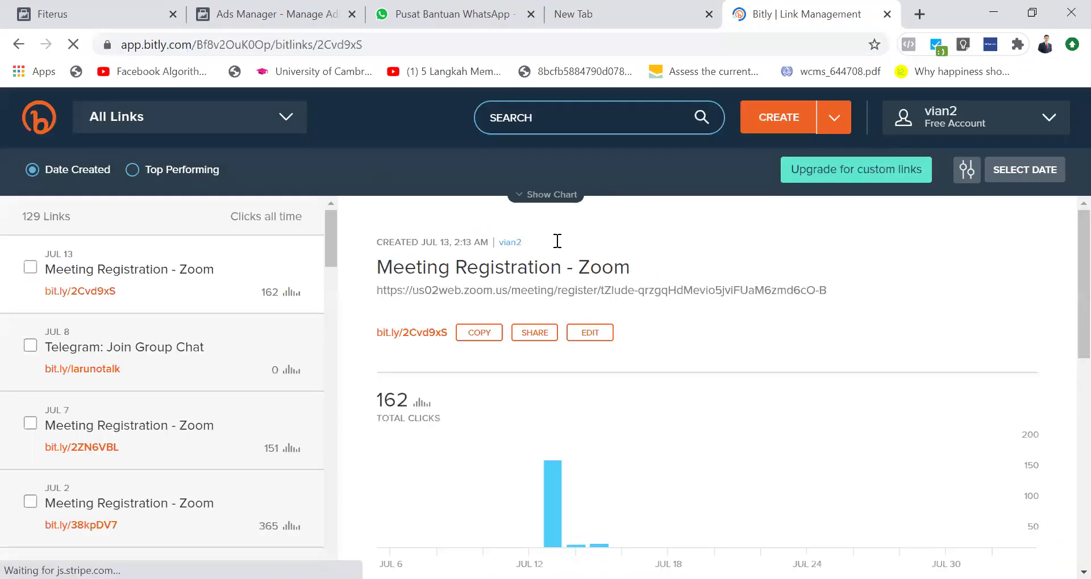
# Step: Create a short link from the wa.me URL and copy bit.ly/318NdRj
pyautogui.click(813, 119)
pyautogui.click(806, 124)
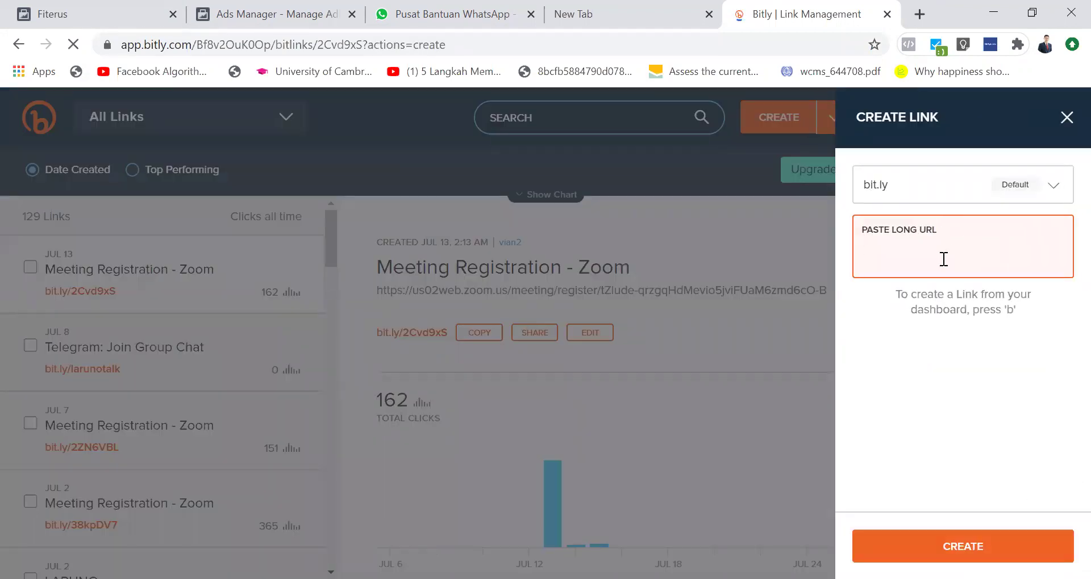
pyautogui.hotkey('ctrl', 'v')
pyautogui.click(1009, 535)
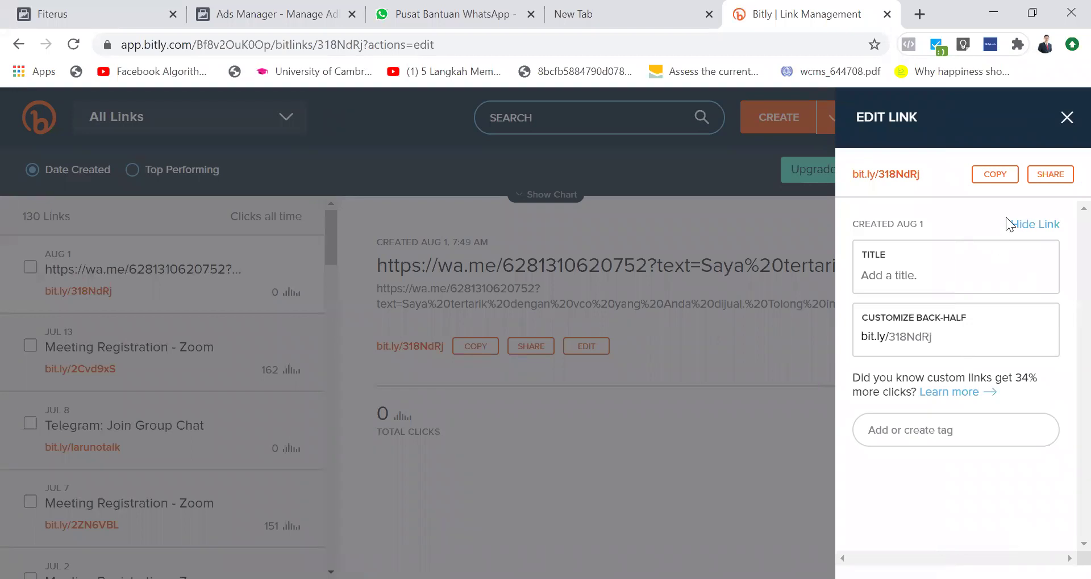
pyautogui.click(991, 178)
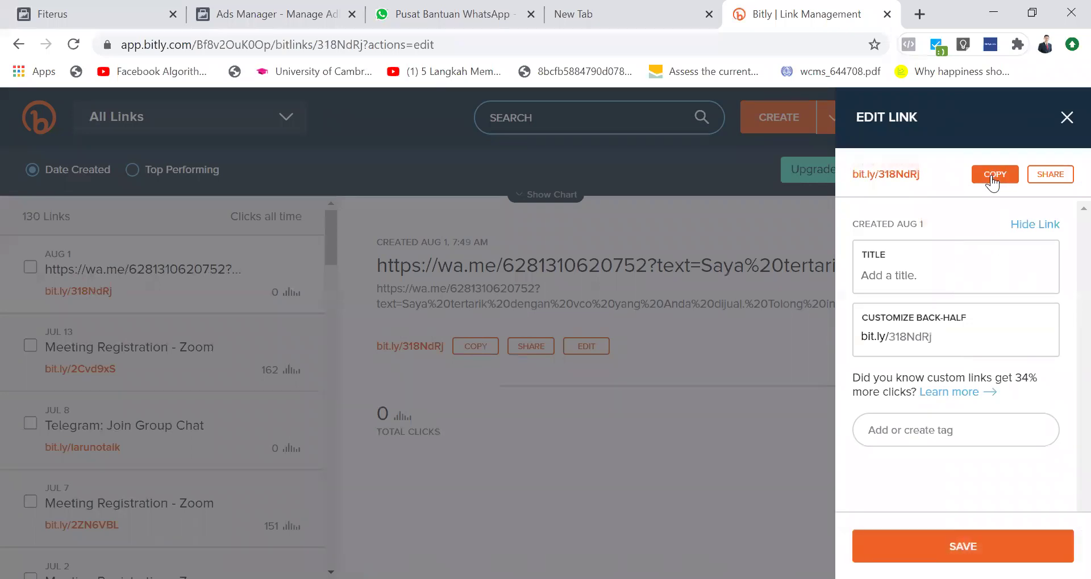
pyautogui.click(989, 181)
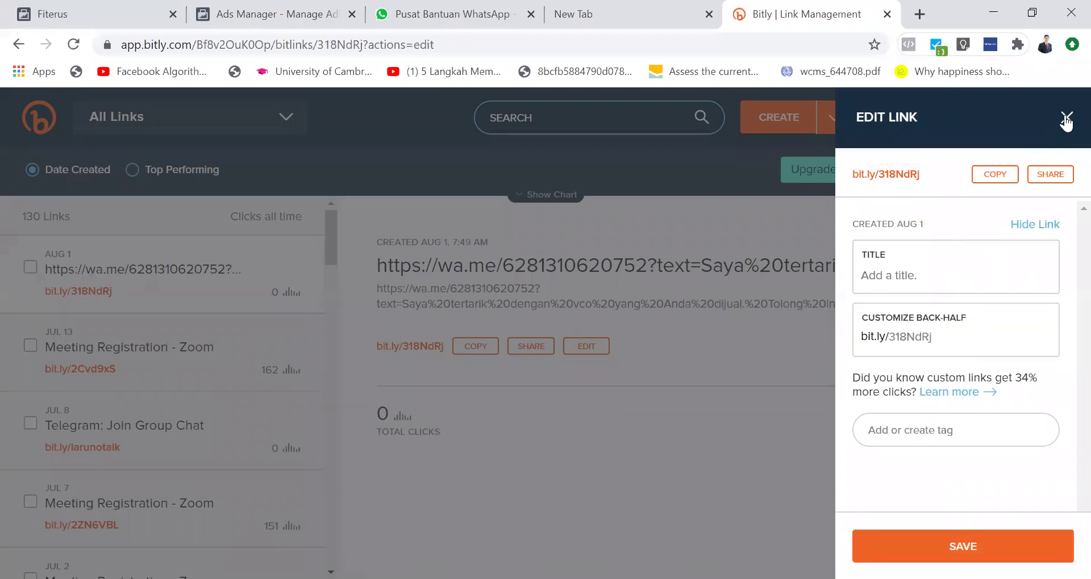
pyautogui.click(988, 179)
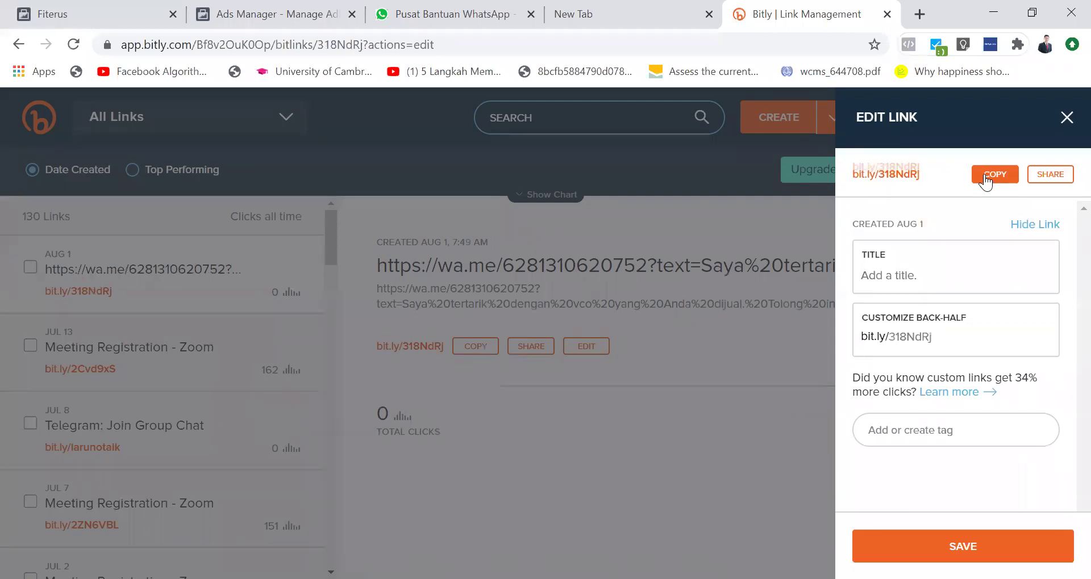
pyautogui.click(1065, 118)
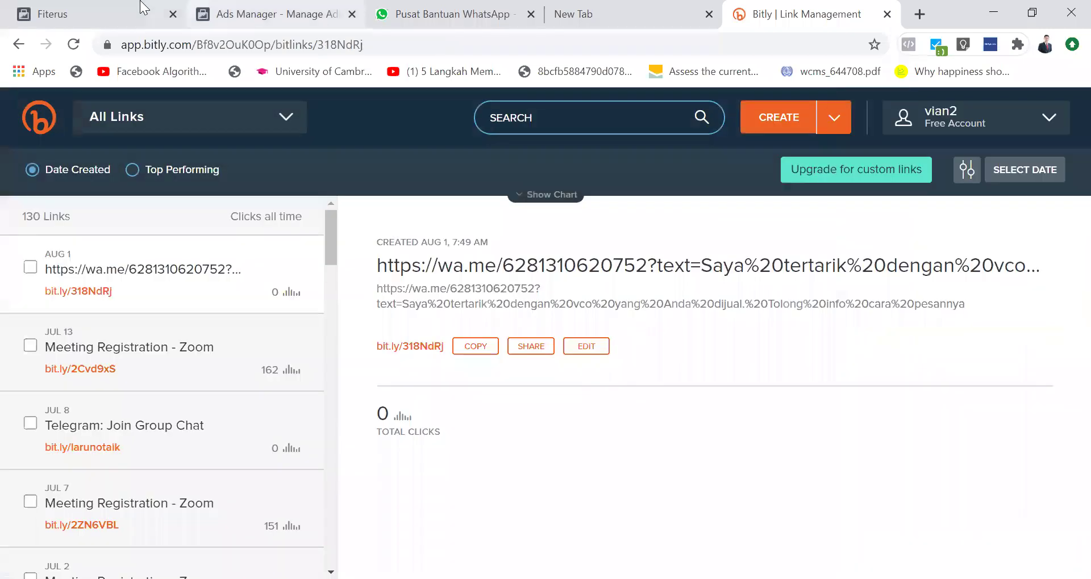
pyautogui.click(136, 11)
pyautogui.click(338, 291)
pyautogui.hotkey('ctrl', 'v')
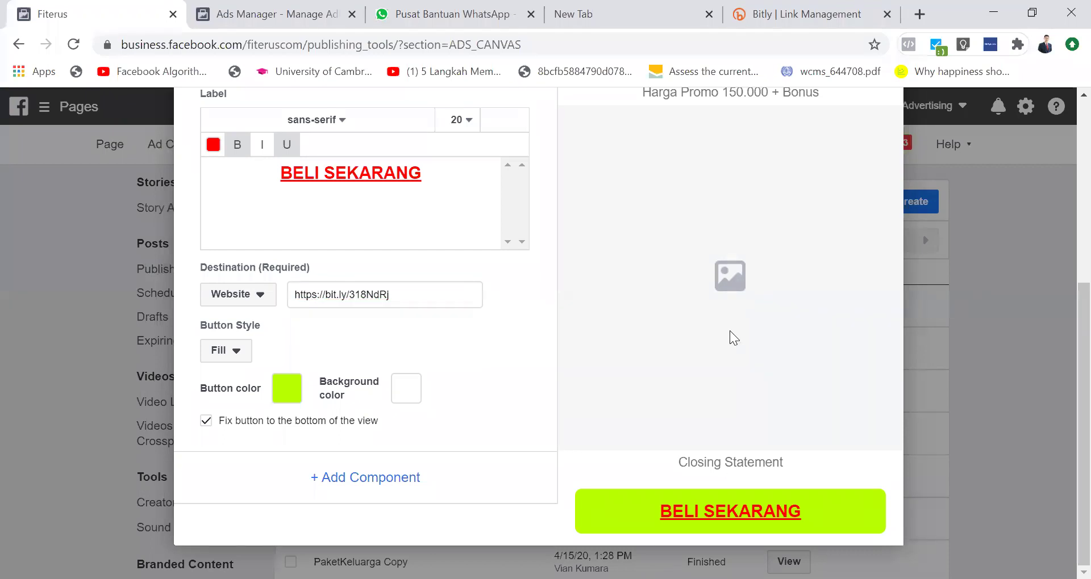
pyautogui.scroll(8, 730, 331)
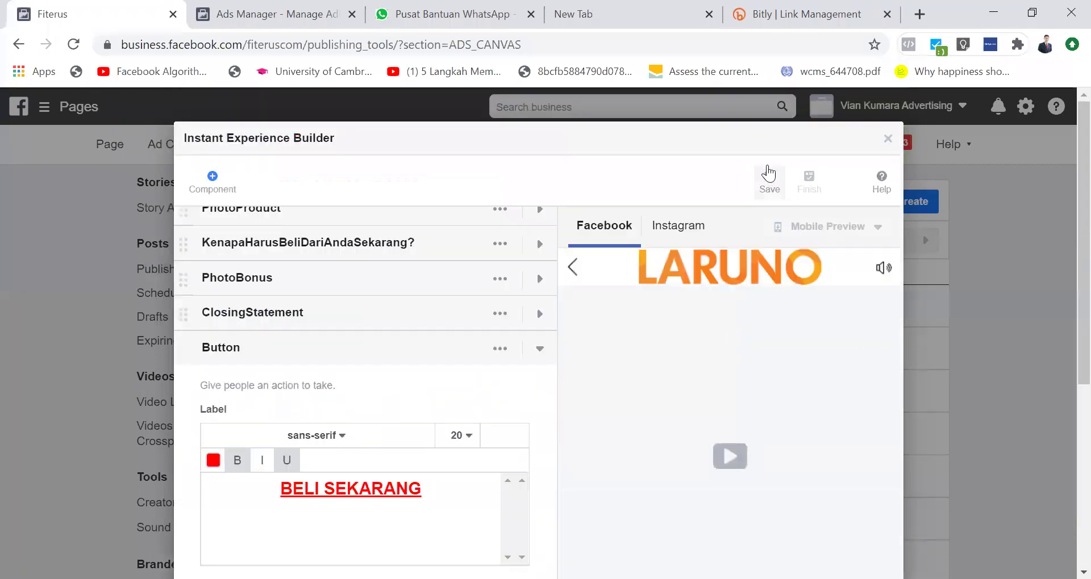
pyautogui.click(767, 177)
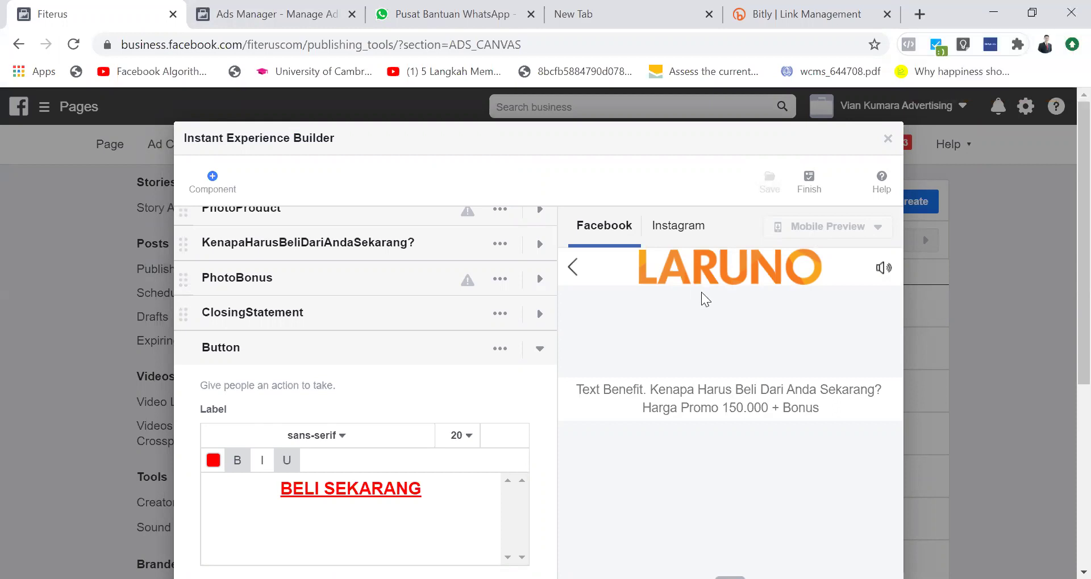
pyautogui.scroll(-3, 378, 335)
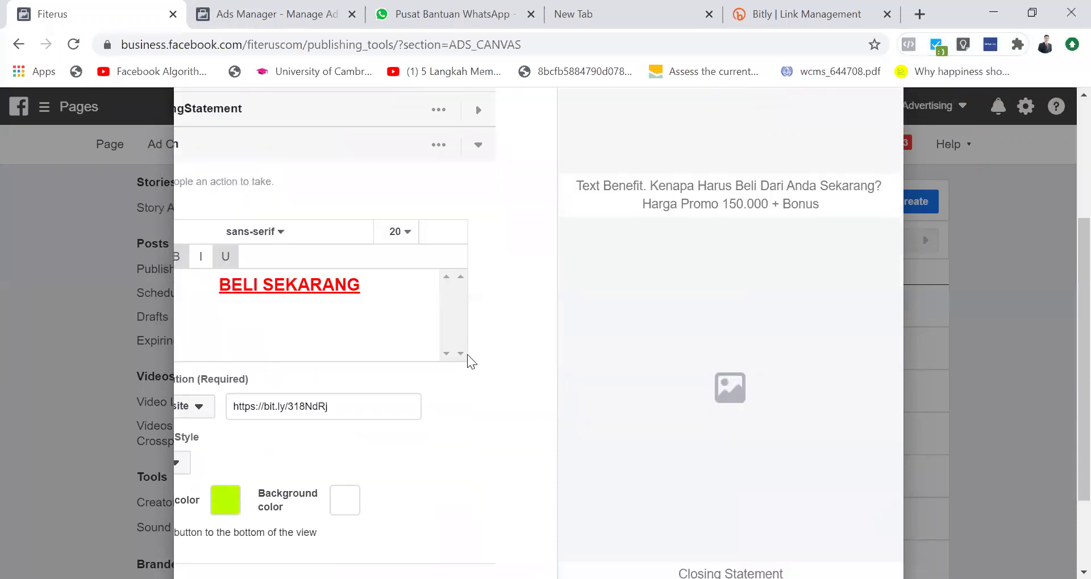
pyautogui.scroll(-2, 467, 355)
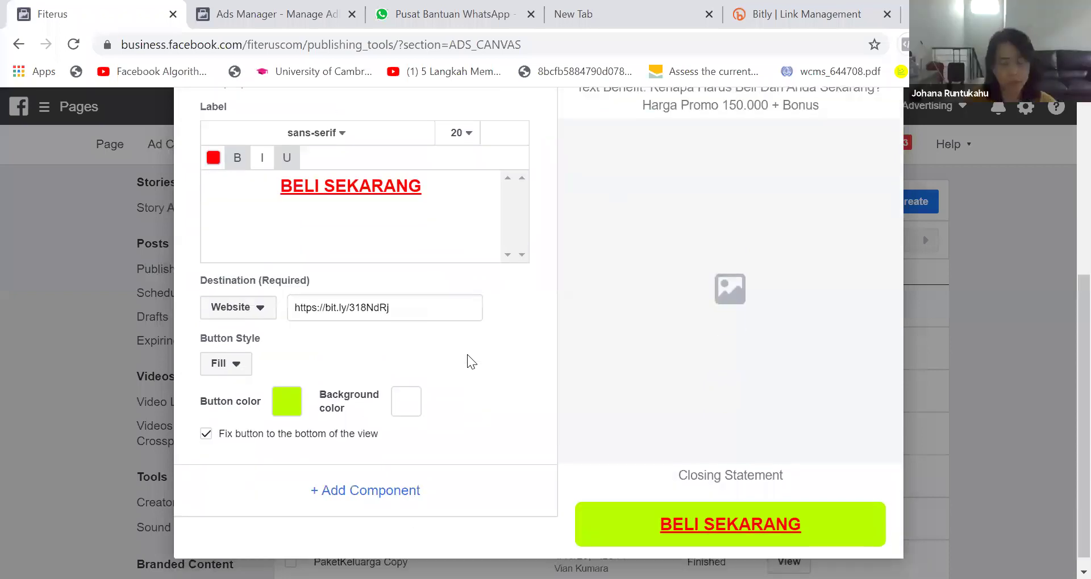
pyautogui.scroll(2, 467, 355)
pyautogui.scroll(1, 467, 354)
pyautogui.scroll(-2, 467, 354)
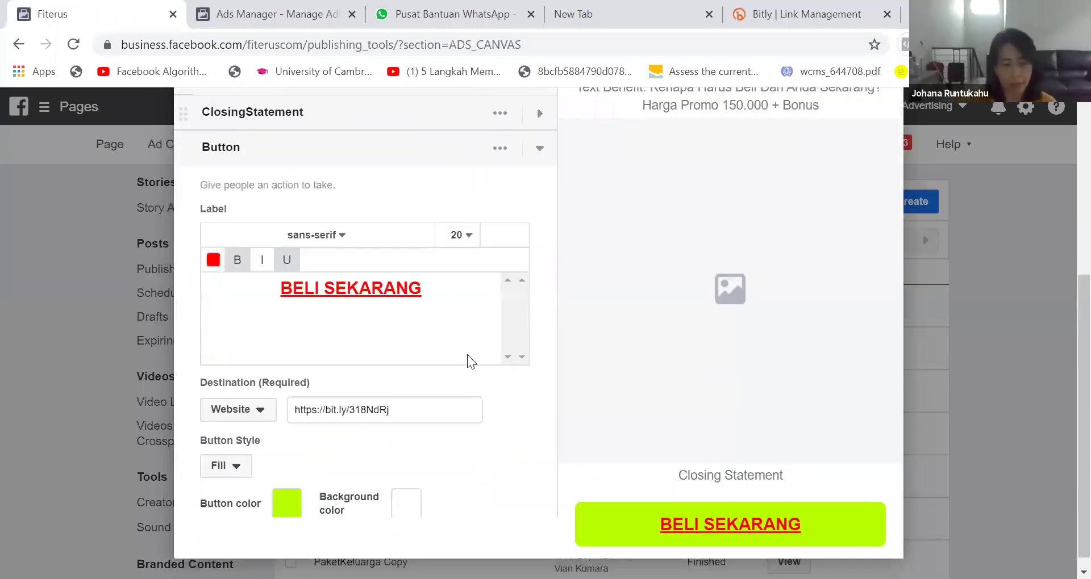
pyautogui.scroll(1, 466, 362)
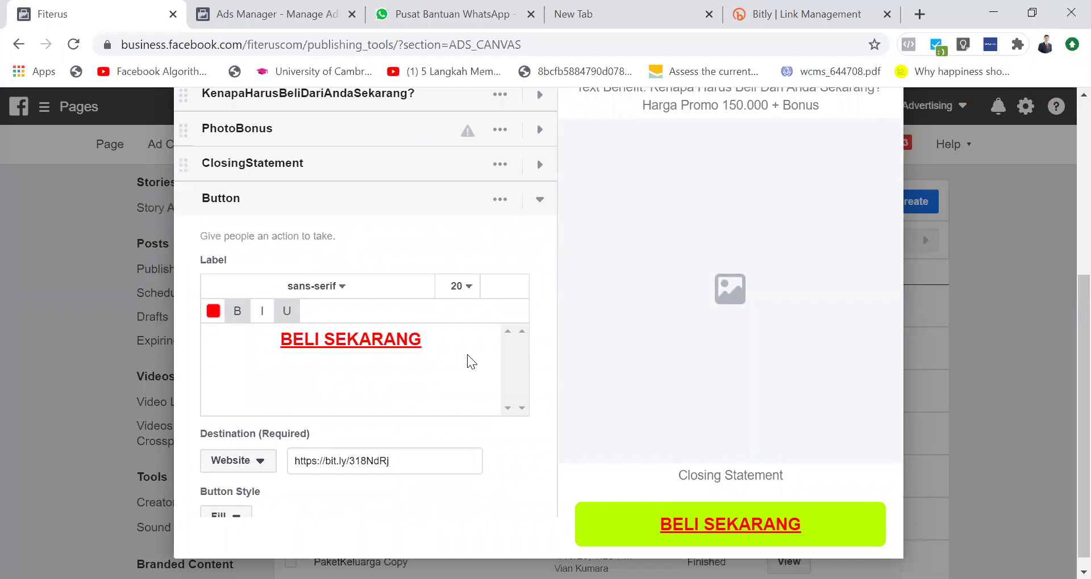
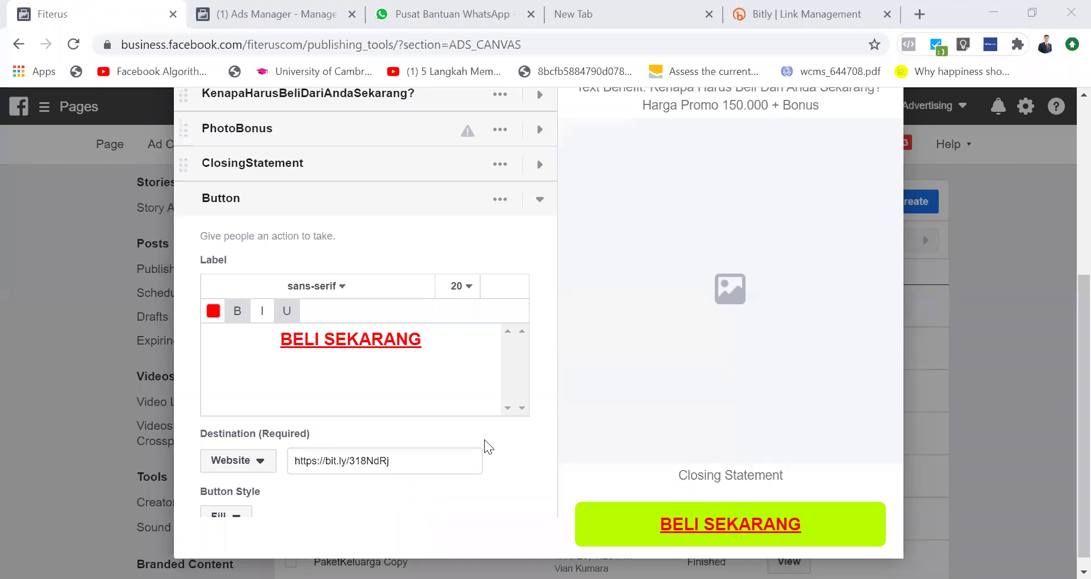
# Step: Close the Instant Experience Builder, glance at Ads Manager, then switch to the Bitly WhatsApp short link
pyautogui.scroll(10, 484, 440)
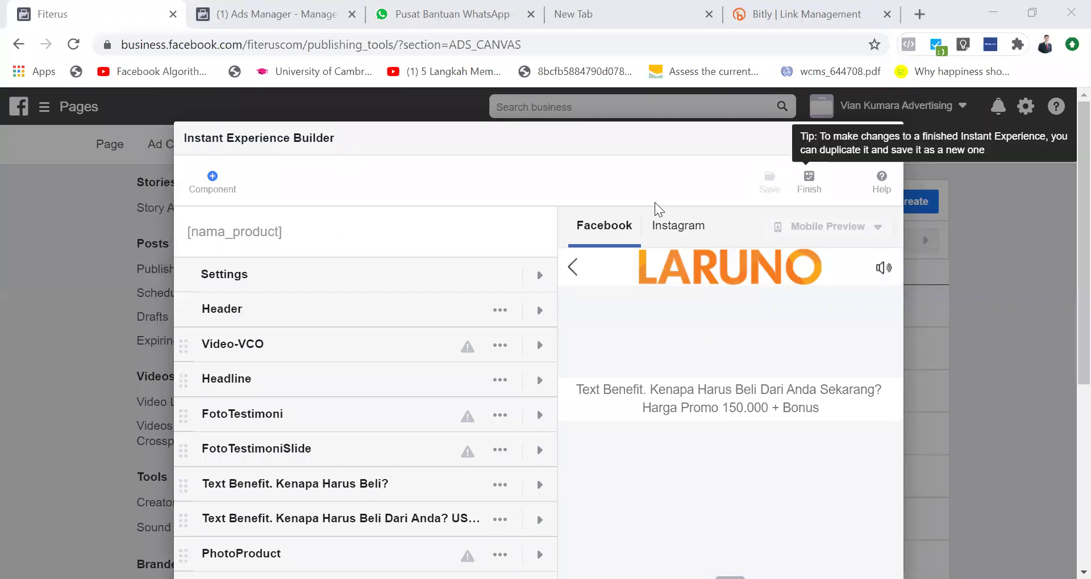
pyautogui.click(888, 138)
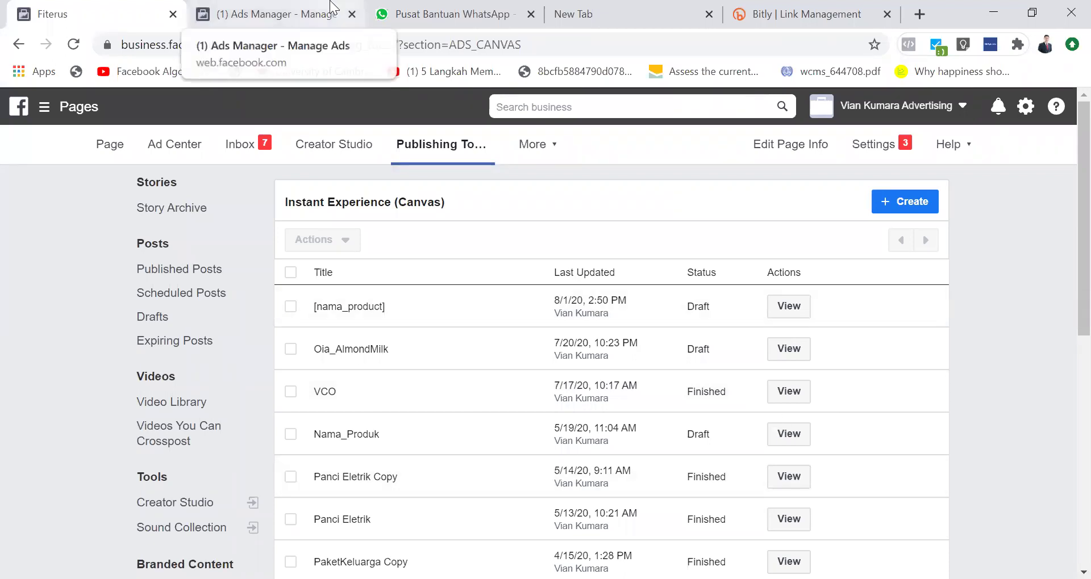
pyautogui.click(331, 8)
pyautogui.click(110, 9)
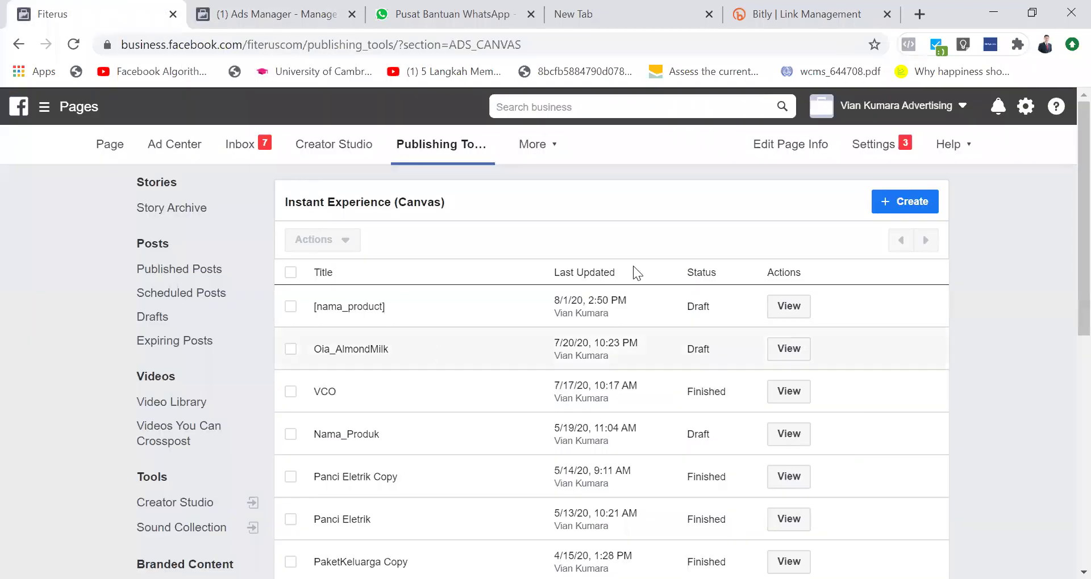
pyautogui.click(806, 14)
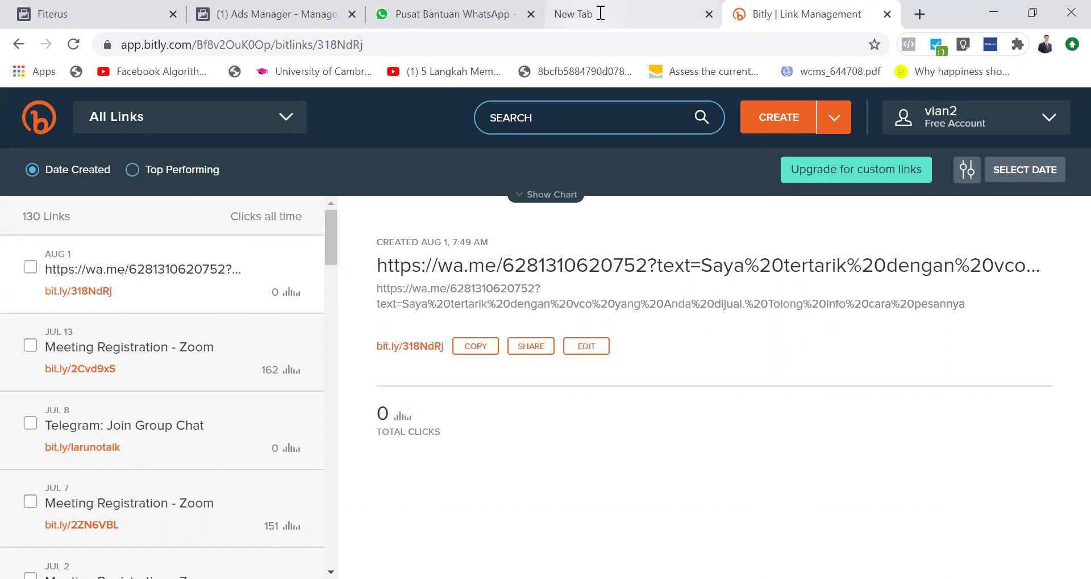
# Step: Open the WhatsApp short link's edit panel in Bitly and copy bit.ly/318NdRj
pyautogui.click(778, 118)
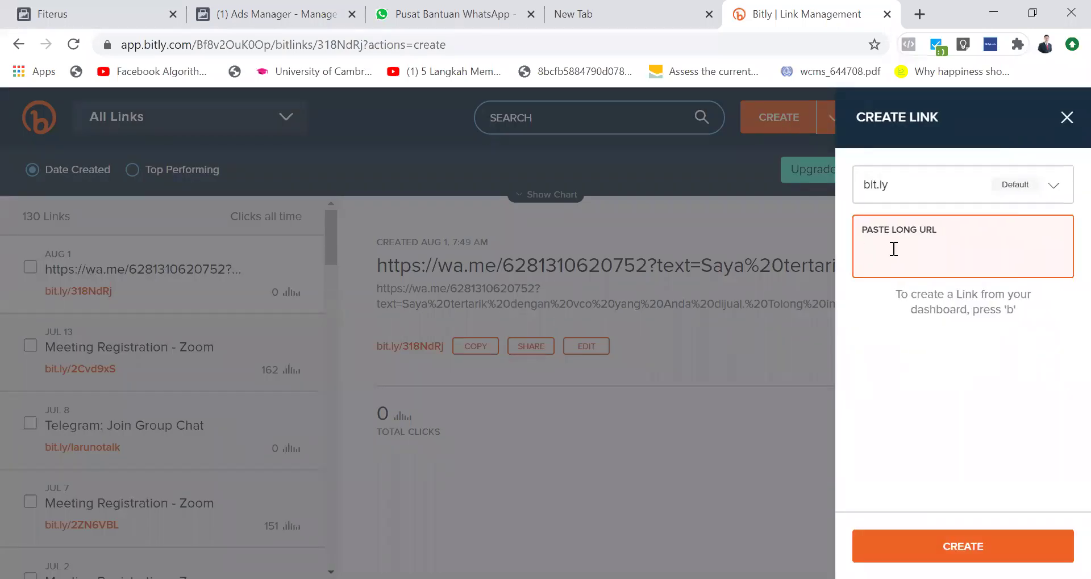
pyautogui.press('Escape')
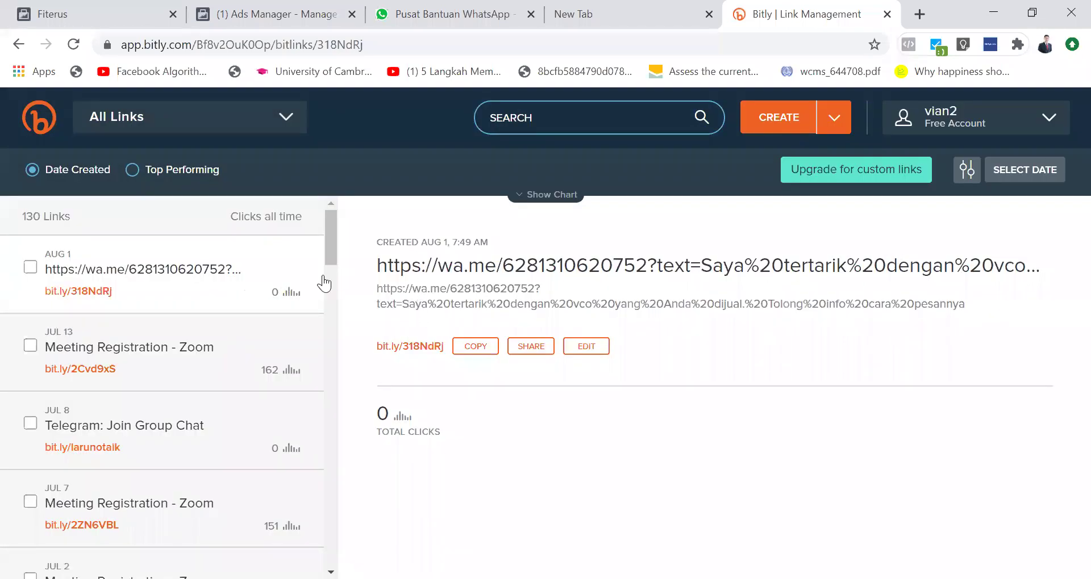
pyautogui.click(590, 353)
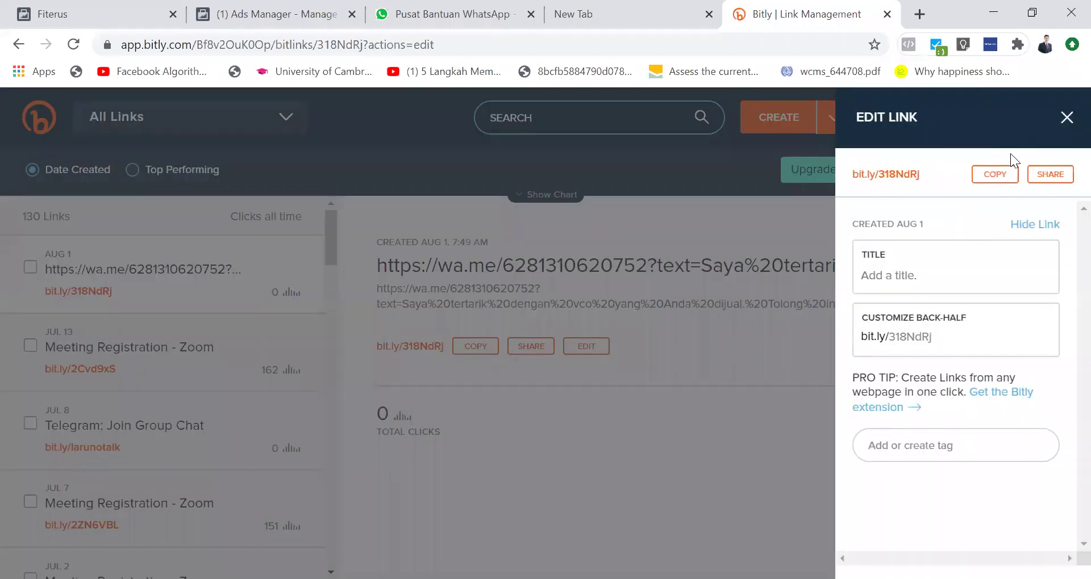
pyautogui.click(995, 176)
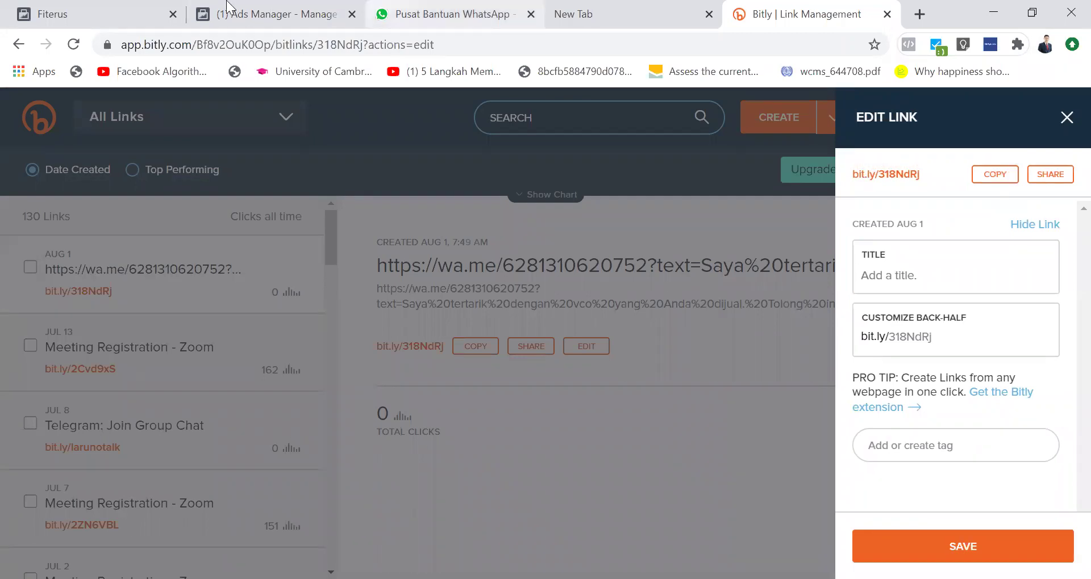
# Step: Close Bitly's link editing panel and switch to the Ads Manager campaigns list
pyautogui.click(128, 8)
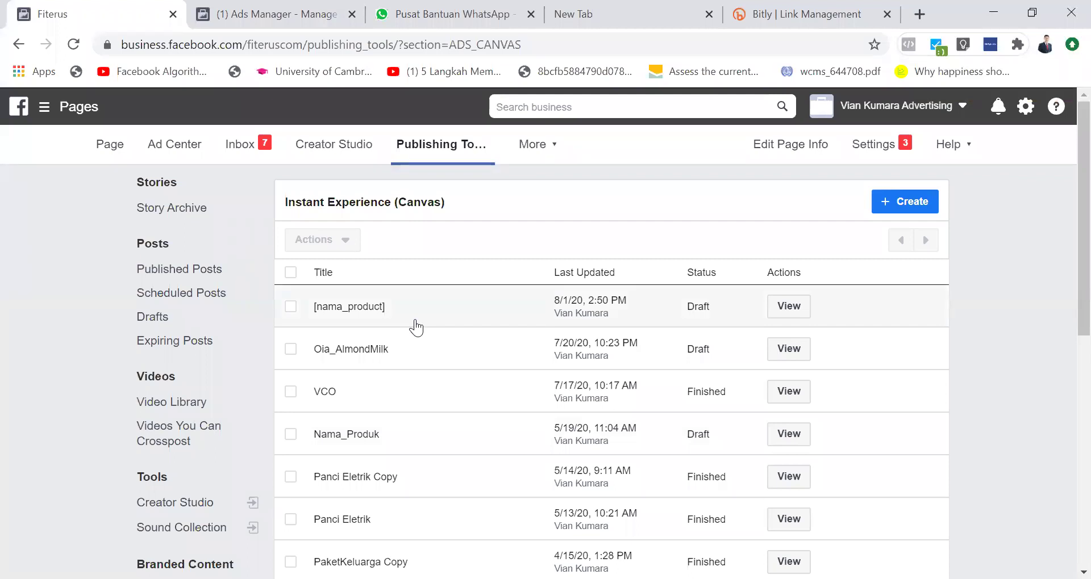
pyautogui.click(879, 4)
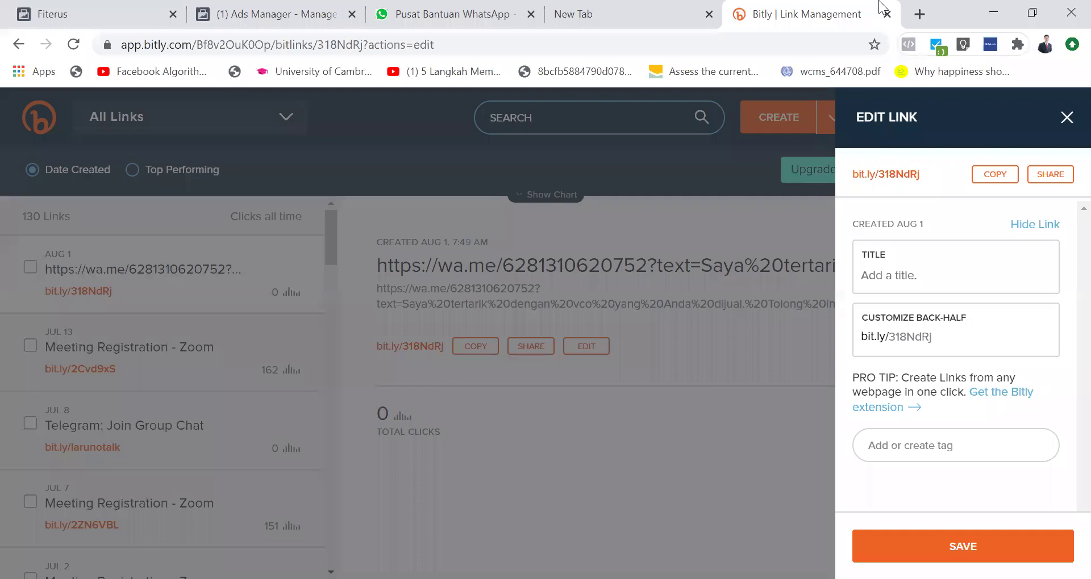
pyautogui.click(463, 499)
pyautogui.scroll(-6, 117, 383)
pyautogui.scroll(-5, 116, 380)
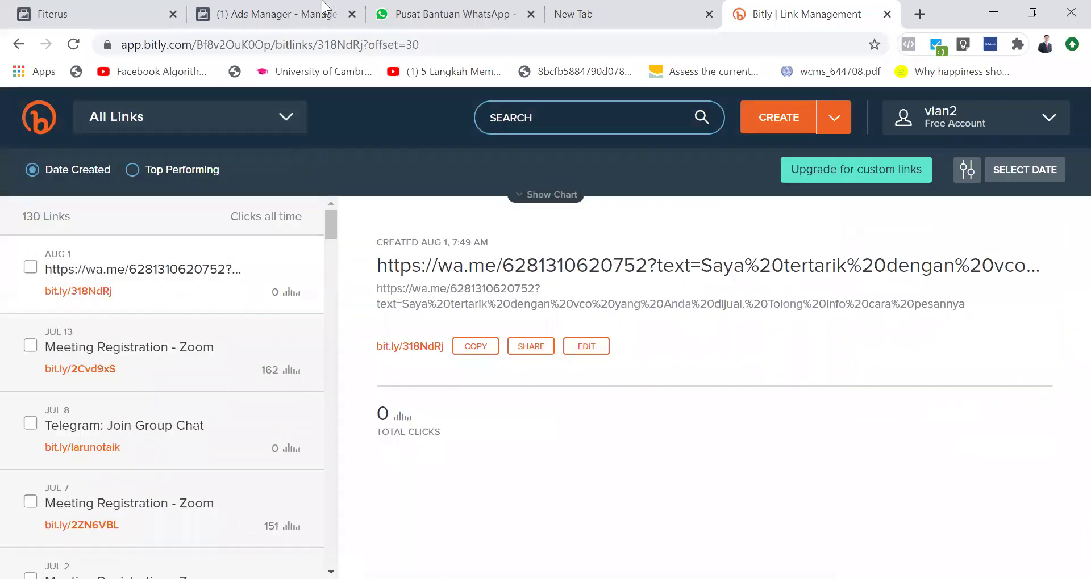
pyautogui.click(272, 7)
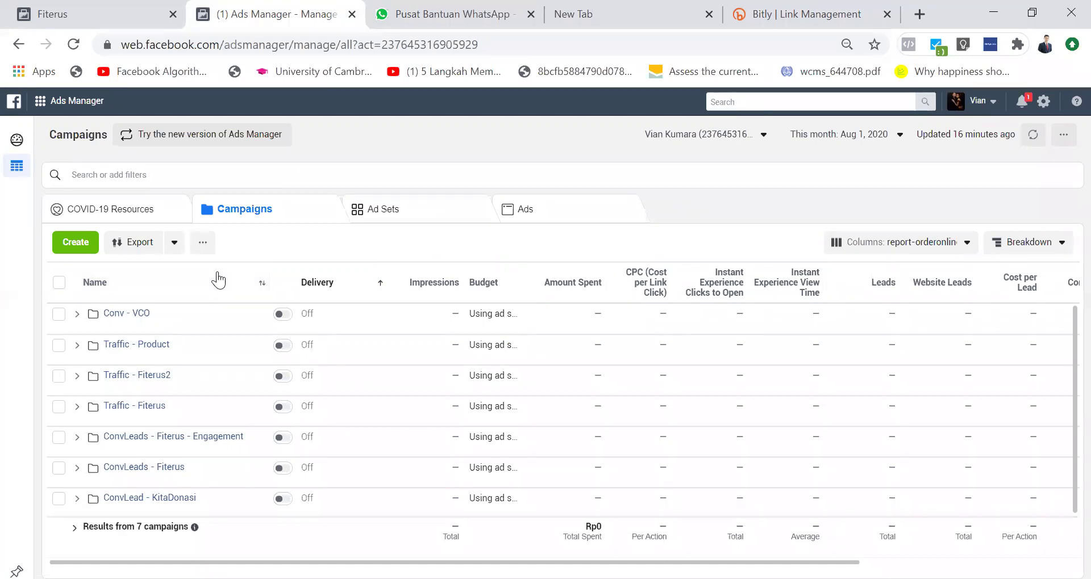
pyautogui.moveTo(122, 45); pyautogui.dragTo(363, 54)
pyautogui.hotkey('shift', 'Right')
pyautogui.hotkey('shift', 'Right')
pyautogui.hotkey('shift', 'Right')
pyautogui.hotkey('shift', 'Right')
pyautogui.hotkey('shift', 'Right')
pyautogui.hotkey('shift', 'Right')
pyautogui.hotkey('shift', 'Right')
pyautogui.hotkey('shift', 'Right')
pyautogui.hotkey('shift', 'Right')
pyautogui.hotkey('shift', 'Right')
pyautogui.hotkey('shift', 'Right')
pyautogui.hotkey('shift', 'Right')
pyautogui.hotkey('shift', 'Right')
pyautogui.hotkey('shift', 'Right')
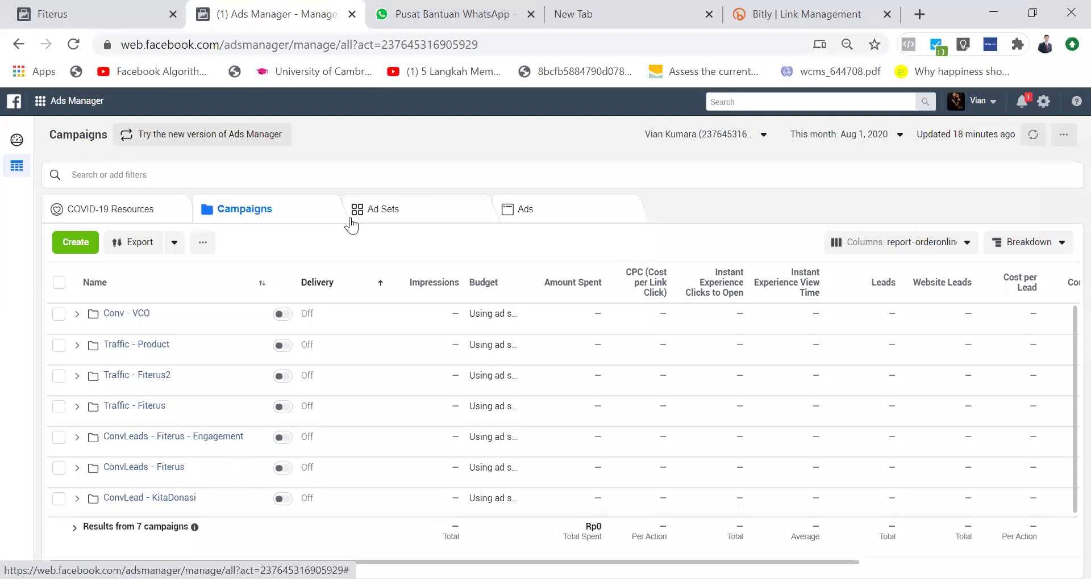
# Step: Go via the Ads Manager menu's Billing page to Payment Settings, showing Rp 0 due
pyautogui.click(57, 102)
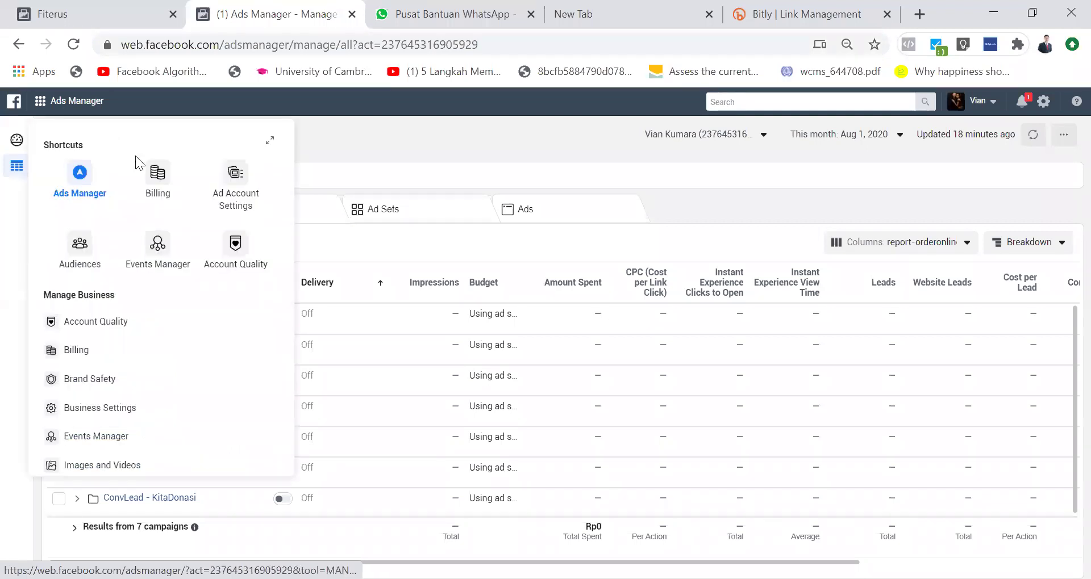
pyautogui.click(151, 184)
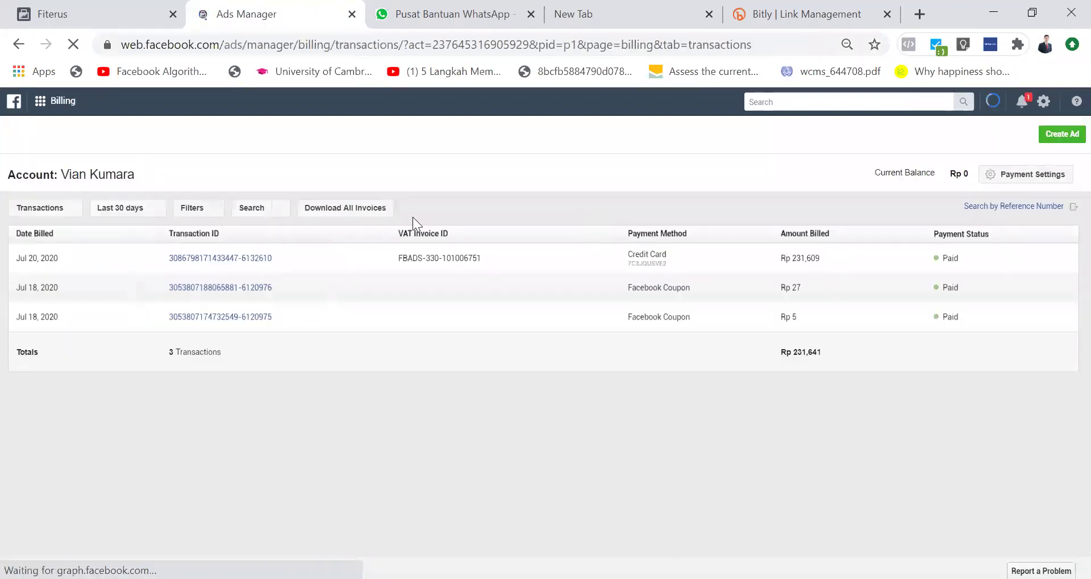
pyautogui.click(1022, 179)
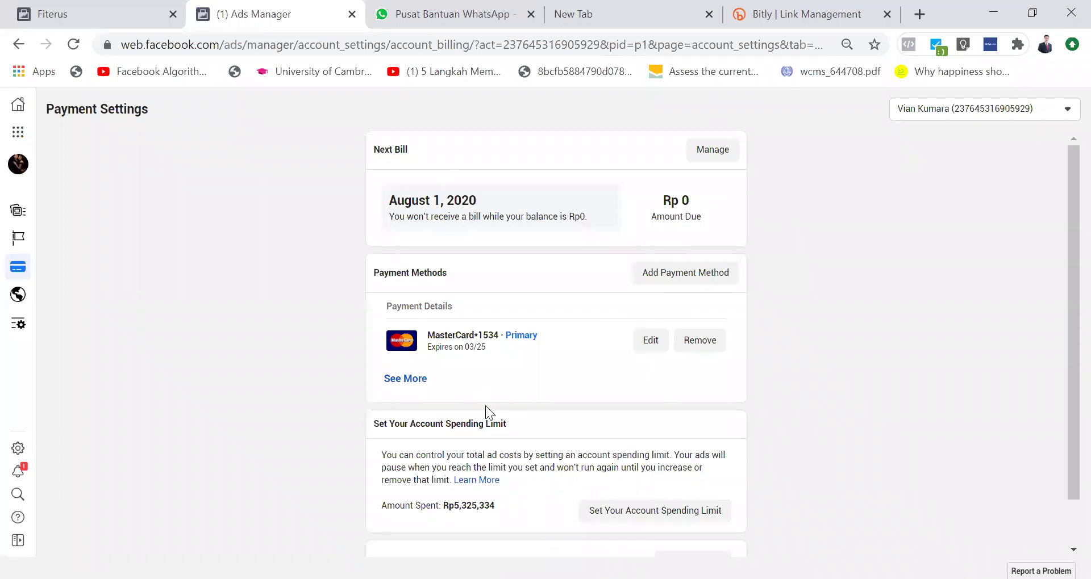
pyautogui.click(407, 380)
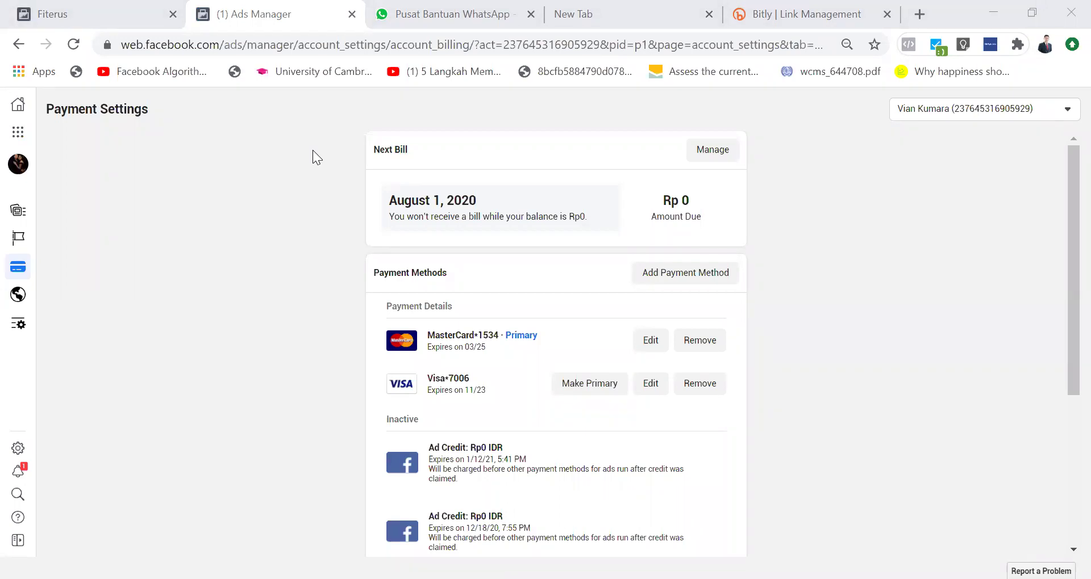
pyautogui.scroll(-2, 487, 473)
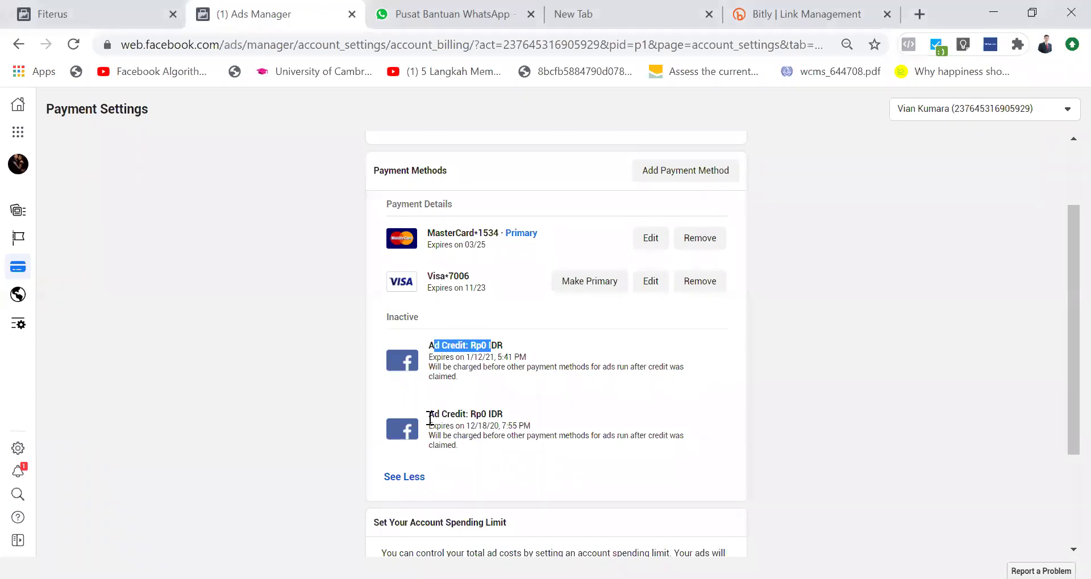
pyautogui.moveTo(428, 414); pyautogui.dragTo(505, 421)
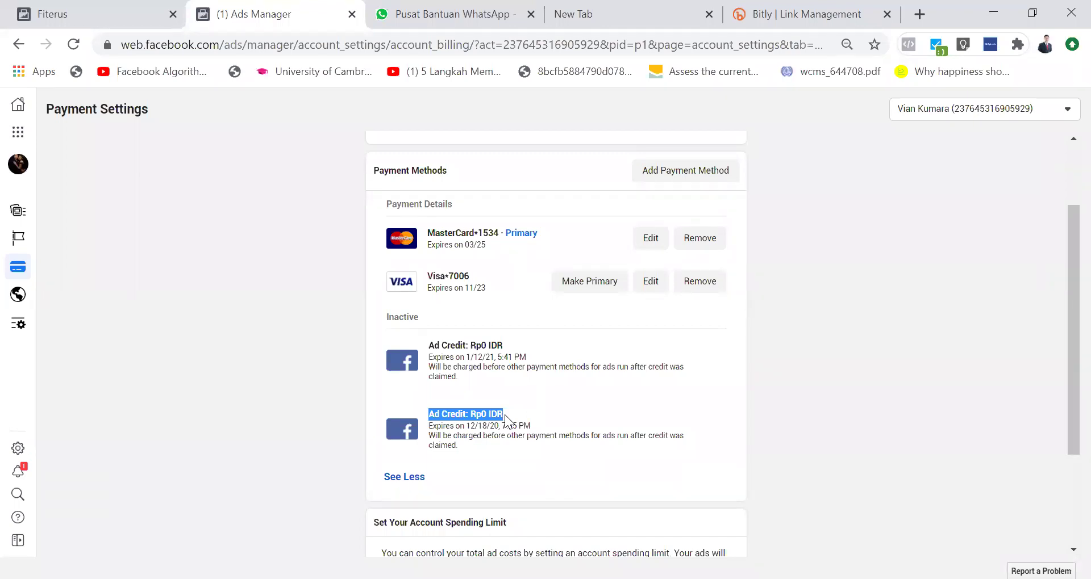
pyautogui.scroll(2, 580, 344)
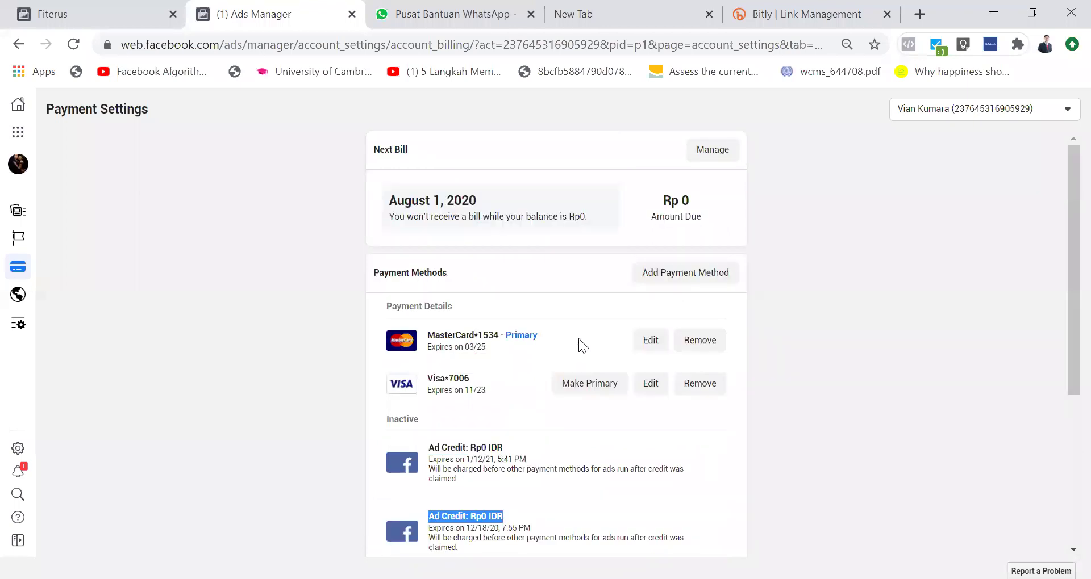
pyautogui.scroll(-5, 580, 344)
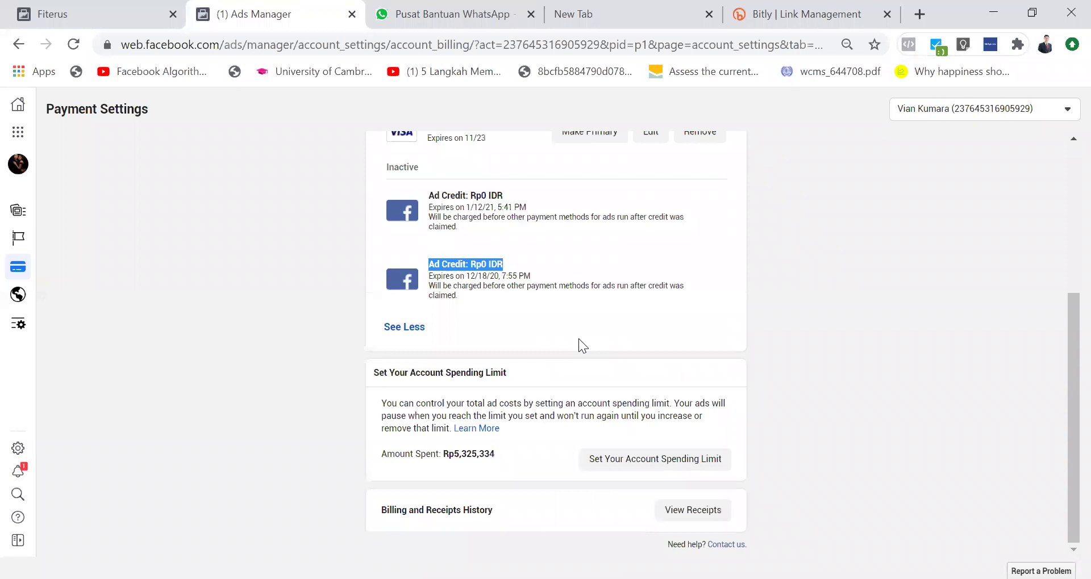
pyautogui.scroll(5, 578, 343)
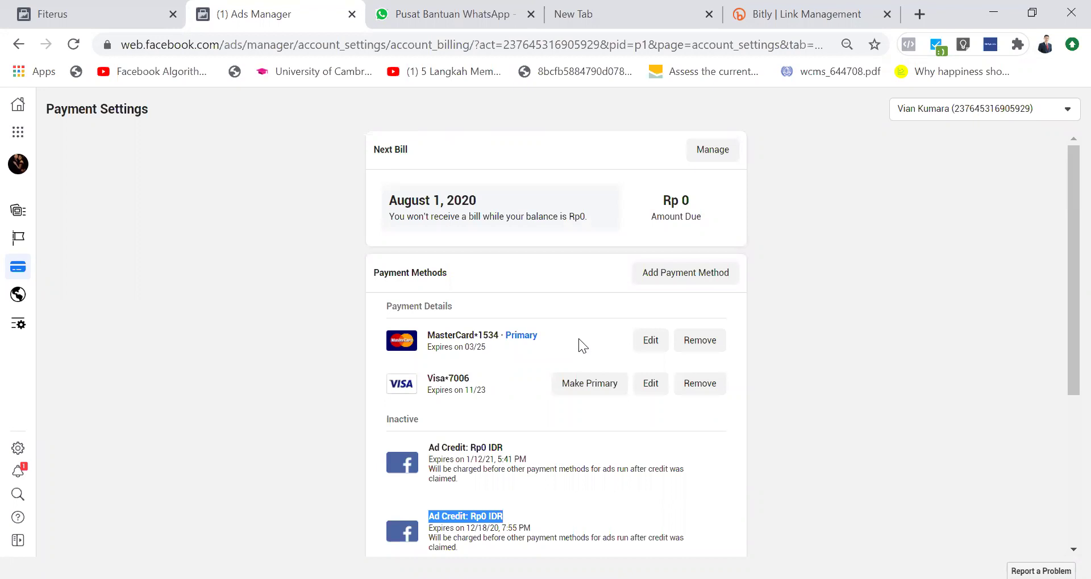
pyautogui.scroll(-2, 578, 339)
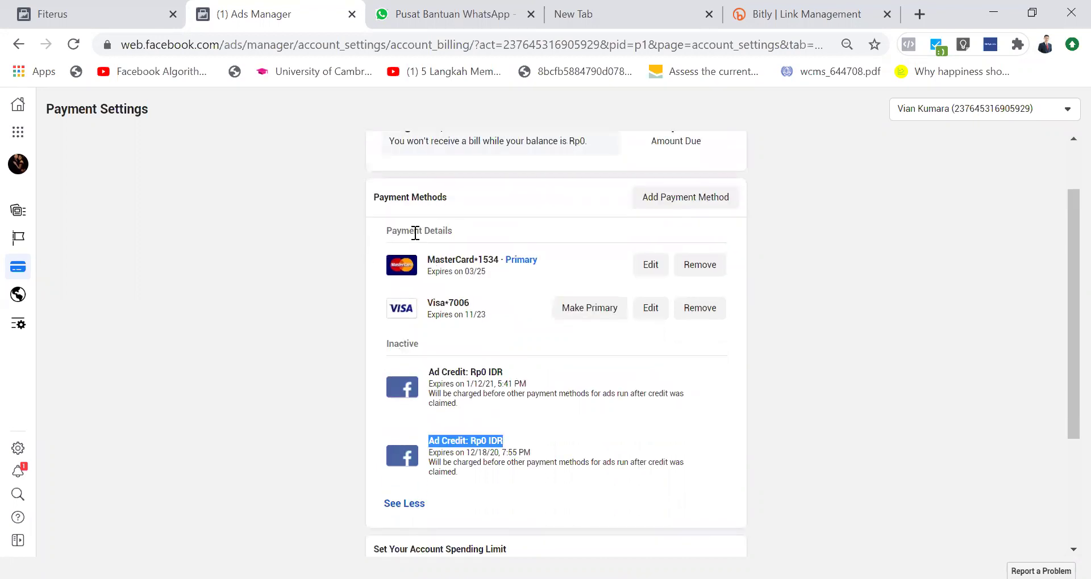
pyautogui.click(472, 384)
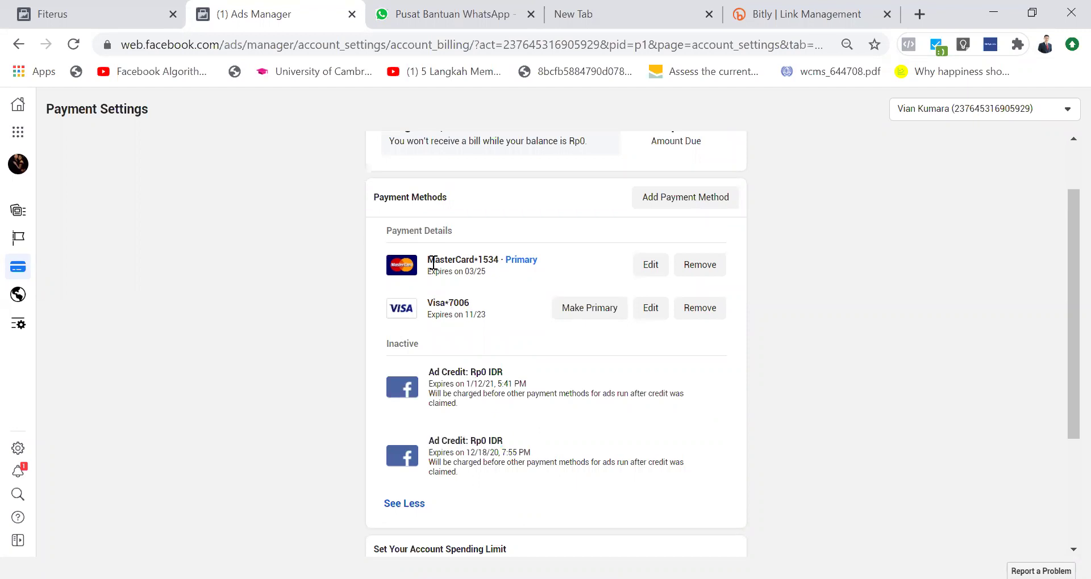
pyautogui.click(479, 230)
pyautogui.moveTo(463, 371); pyautogui.dragTo(503, 374)
pyautogui.click(503, 375)
pyautogui.click(401, 505)
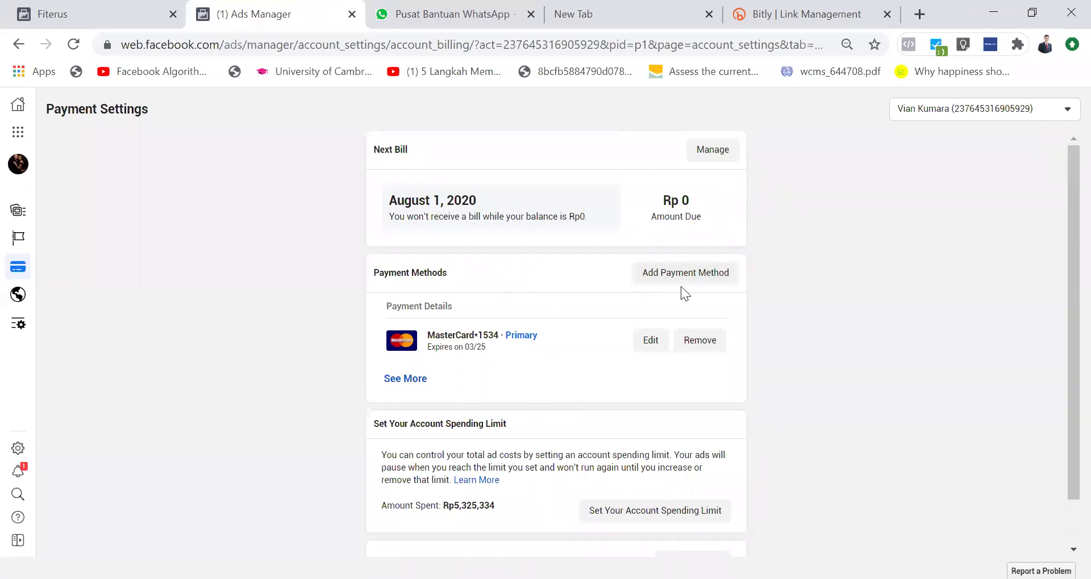
# Step: Try adding a payment method, checking Ad Coupon and card options, then cancel the dialog
pyautogui.click(682, 271)
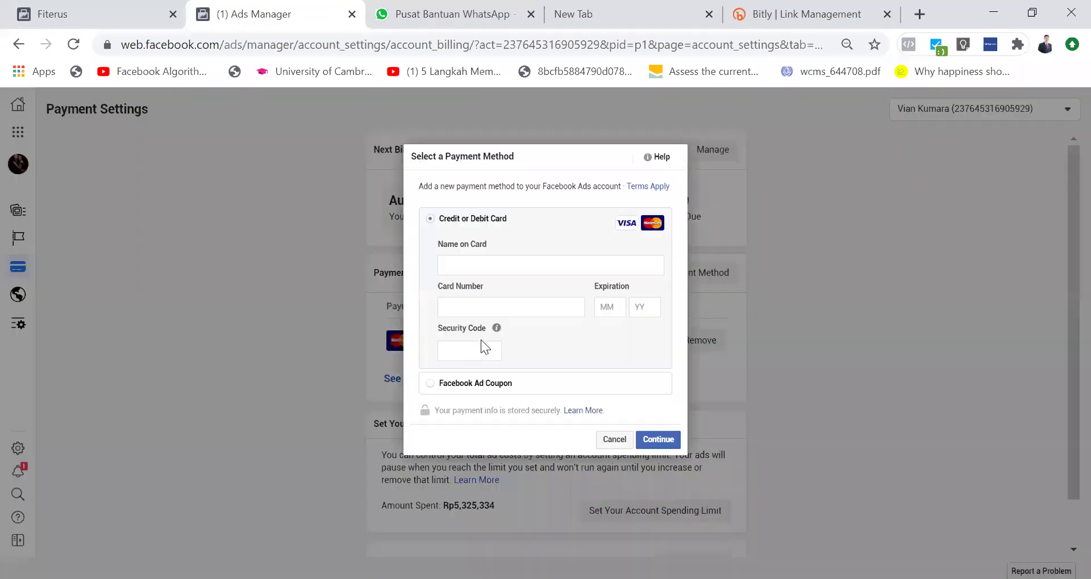
pyautogui.click(425, 384)
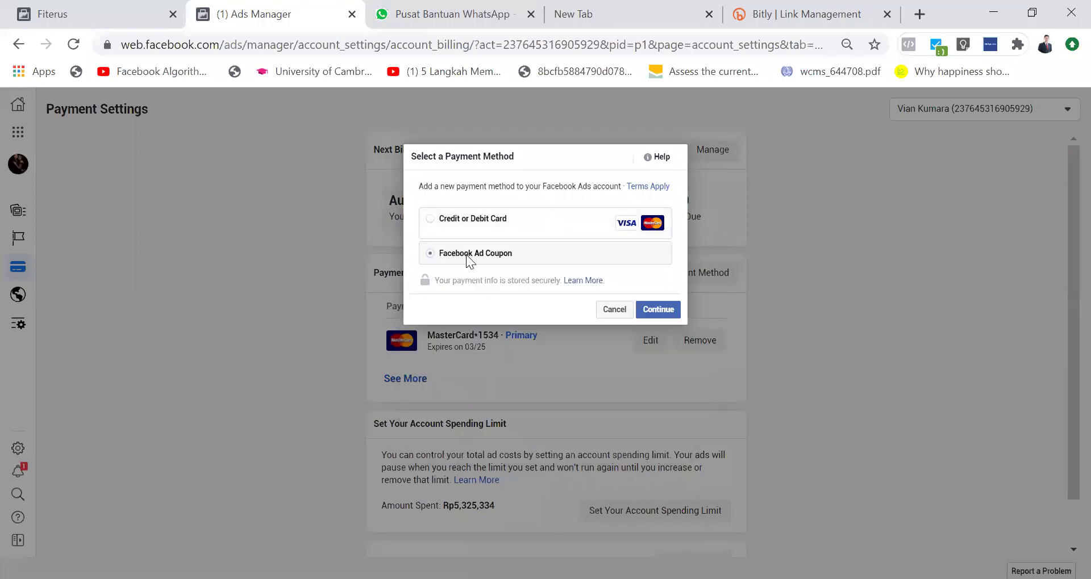
pyautogui.click(432, 221)
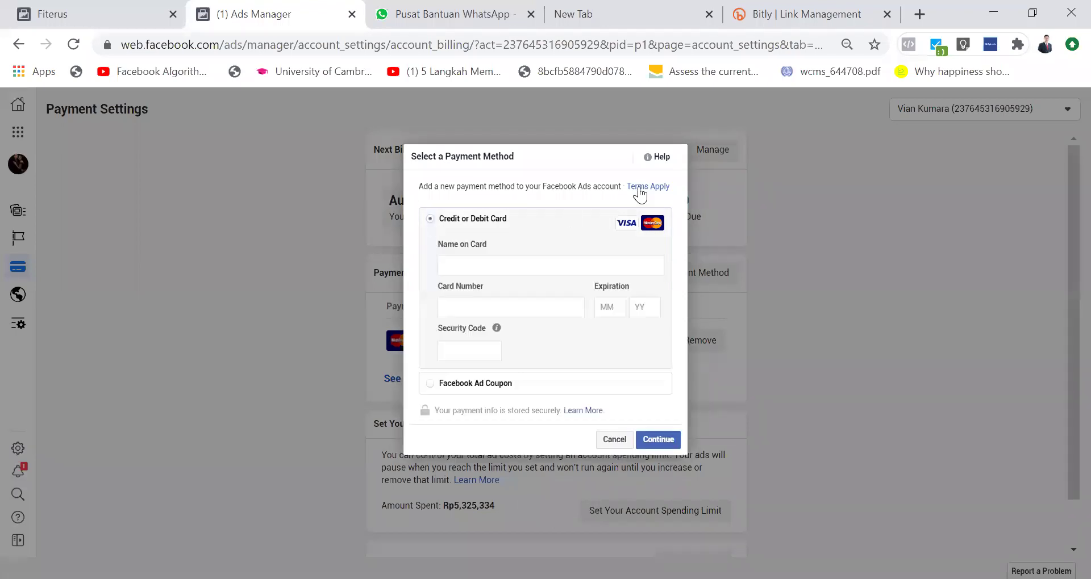
pyautogui.click(610, 437)
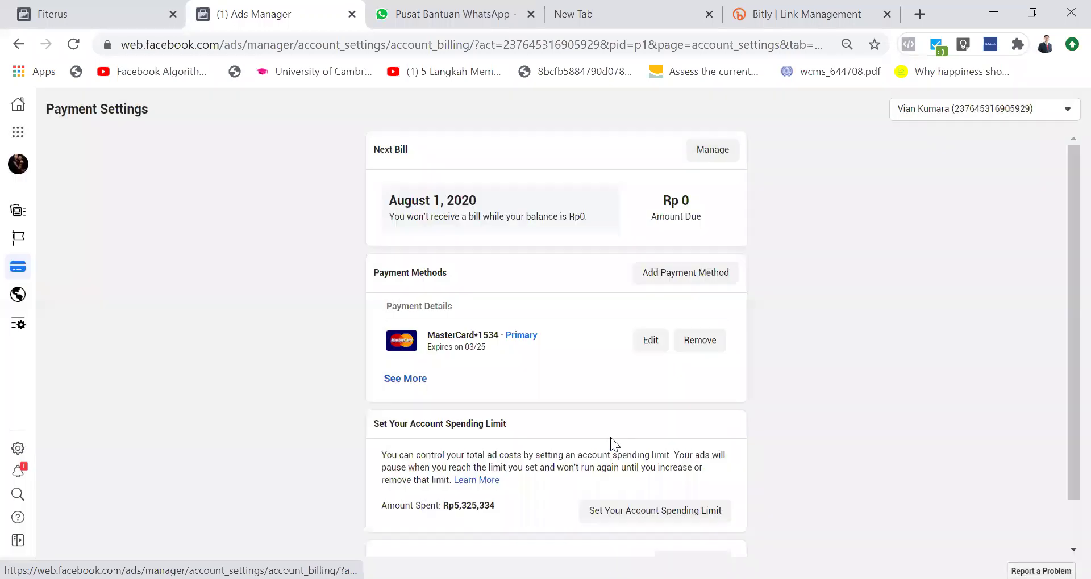
# Step: Expand the payment methods with See More and inspect the first ad credit entry
pyautogui.scroll(-1, 610, 437)
pyautogui.scroll(1, 610, 437)
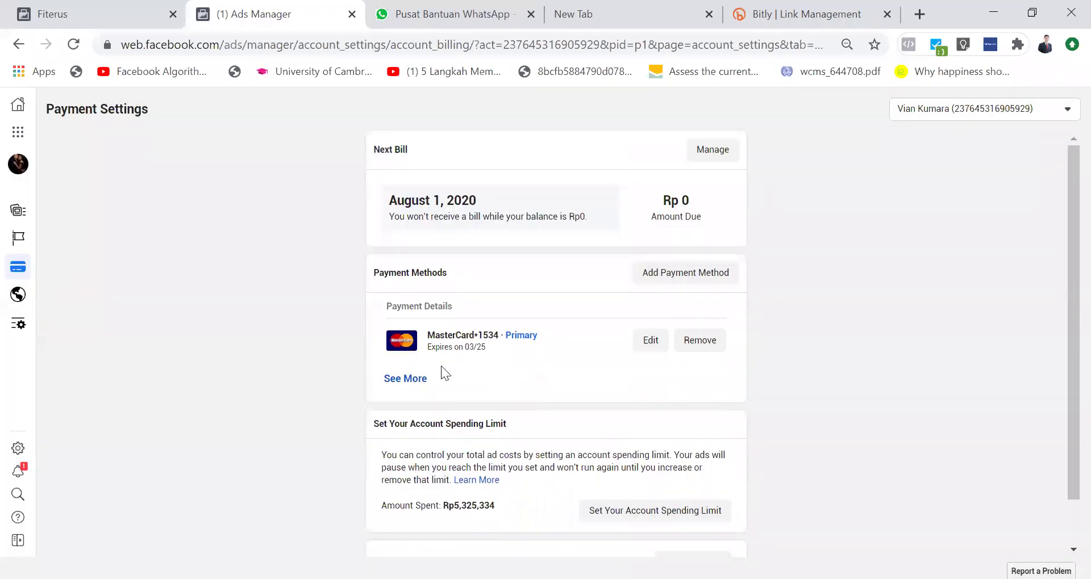
pyautogui.click(413, 379)
pyautogui.scroll(-1, 412, 380)
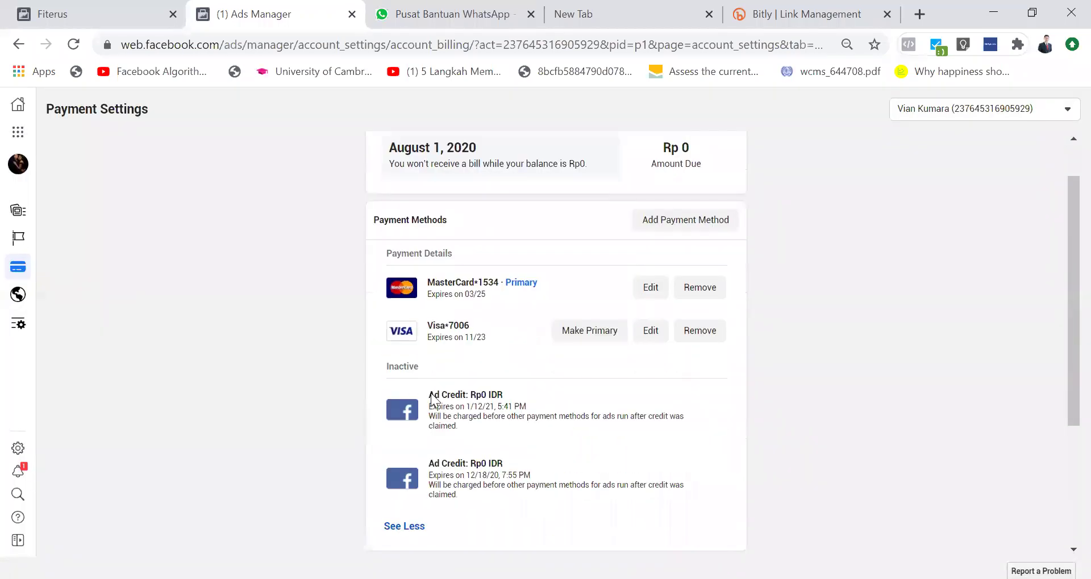
pyautogui.moveTo(428, 397); pyautogui.dragTo(498, 435)
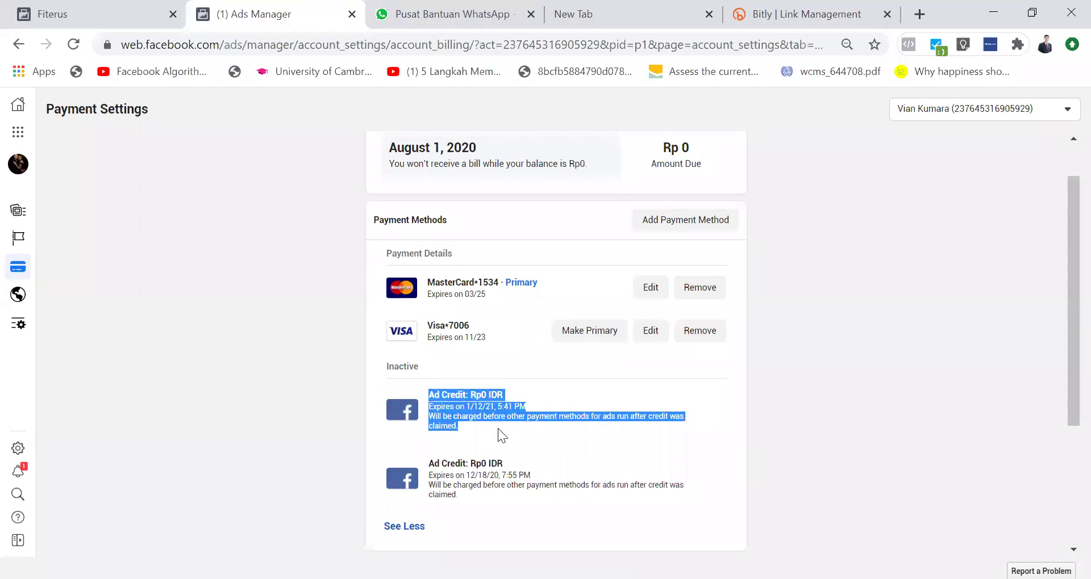
pyautogui.click(498, 428)
pyautogui.moveTo(435, 397); pyautogui.dragTo(497, 440)
pyautogui.click(492, 434)
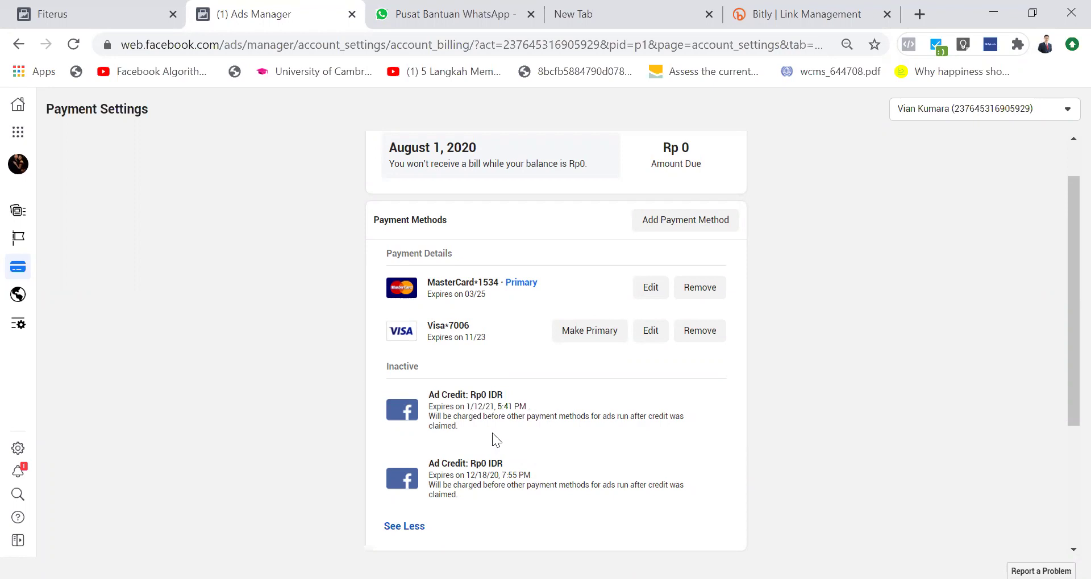
# Step: Scroll back through the expanded list and highlight the payment details text
pyautogui.scroll(1, 492, 434)
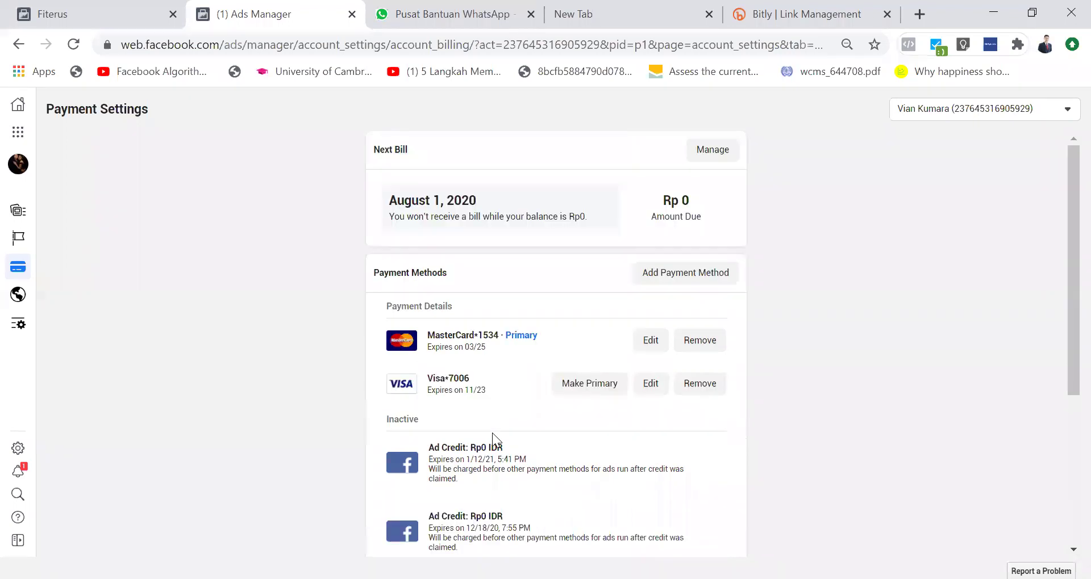
pyautogui.scroll(-3, 492, 434)
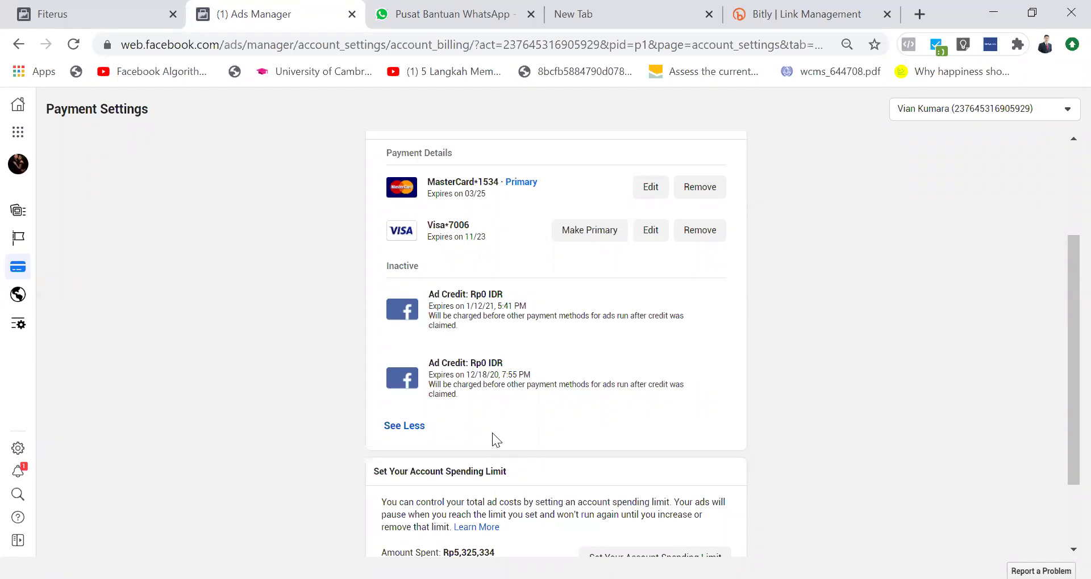
pyautogui.scroll(3, 492, 441)
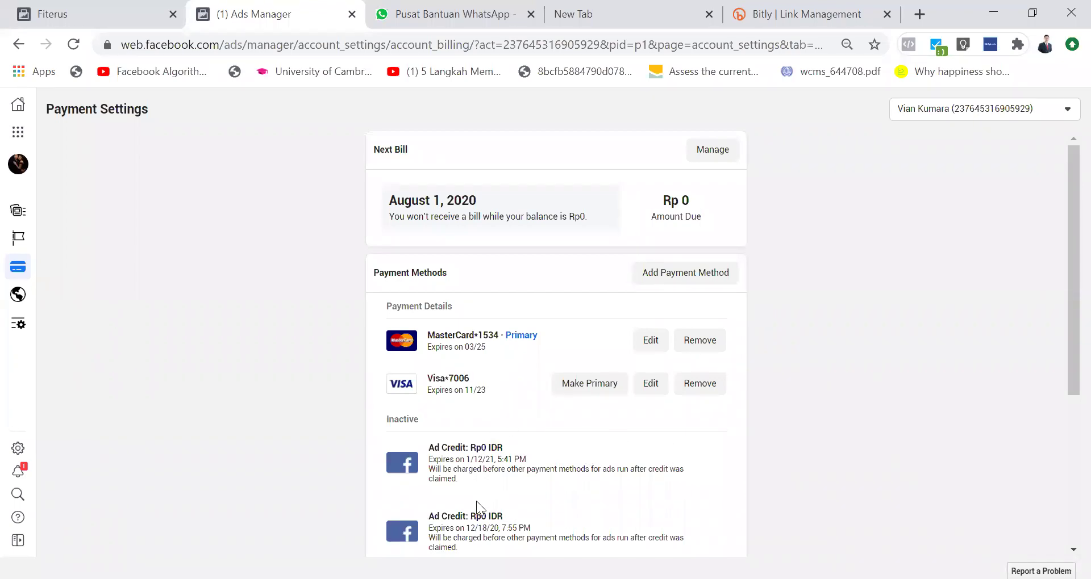
pyautogui.moveTo(457, 335); pyautogui.dragTo(454, 410)
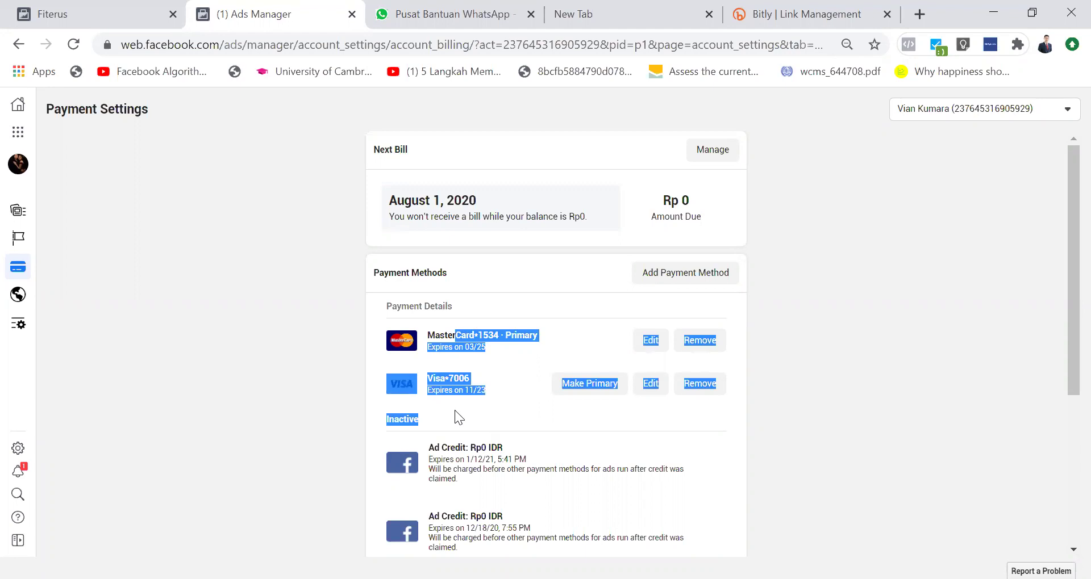
pyautogui.click(571, 452)
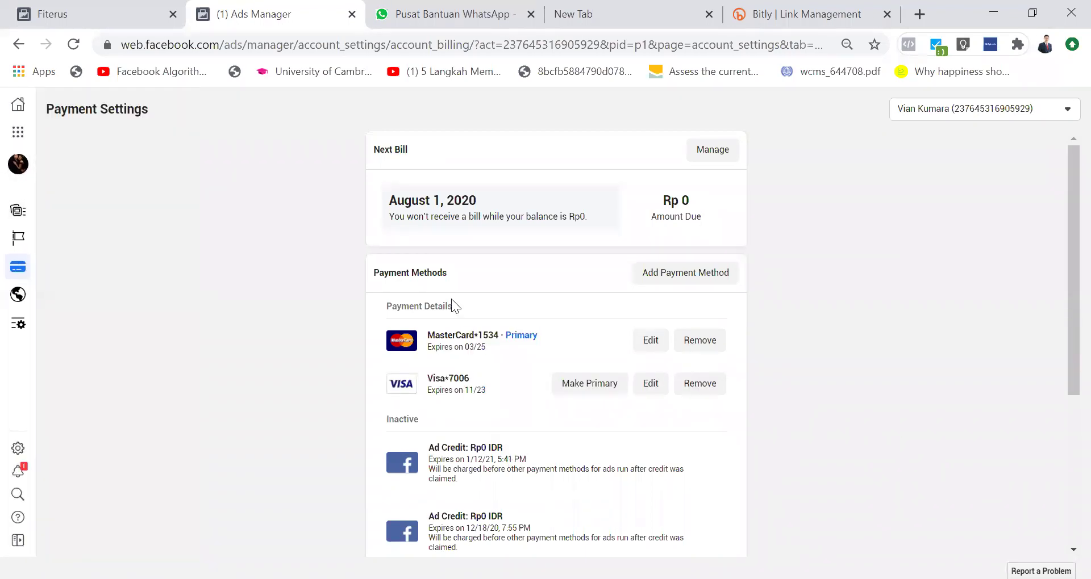
pyautogui.click(713, 149)
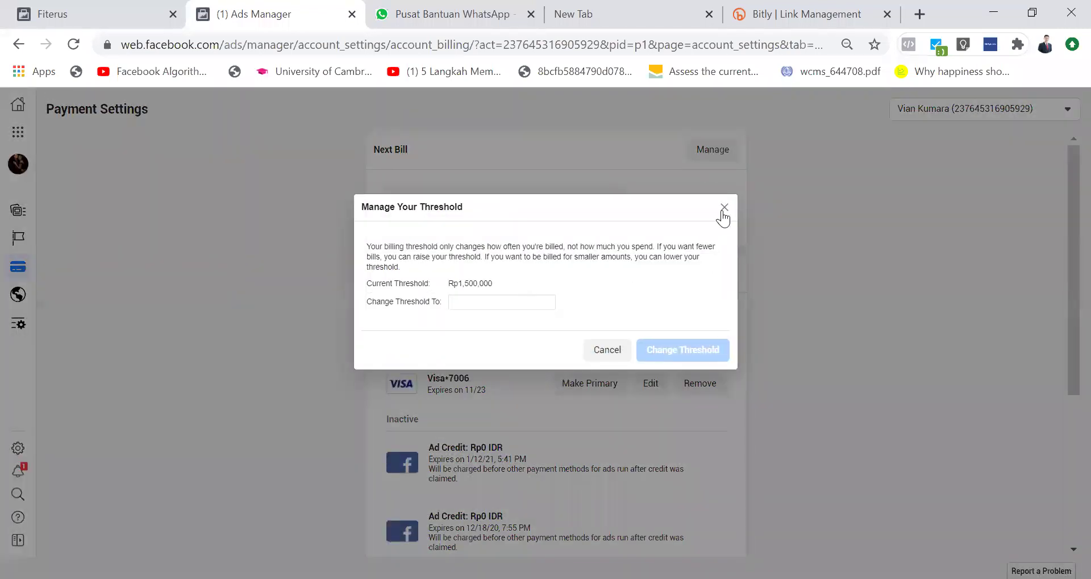
pyautogui.doubleClick(471, 284)
pyautogui.click(724, 207)
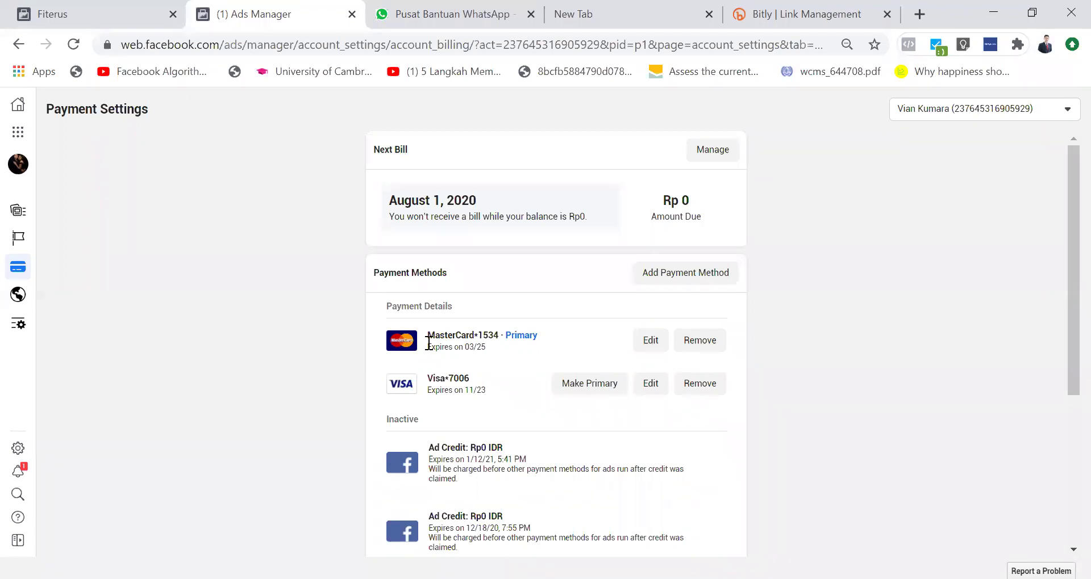
pyautogui.moveTo(26, 222)
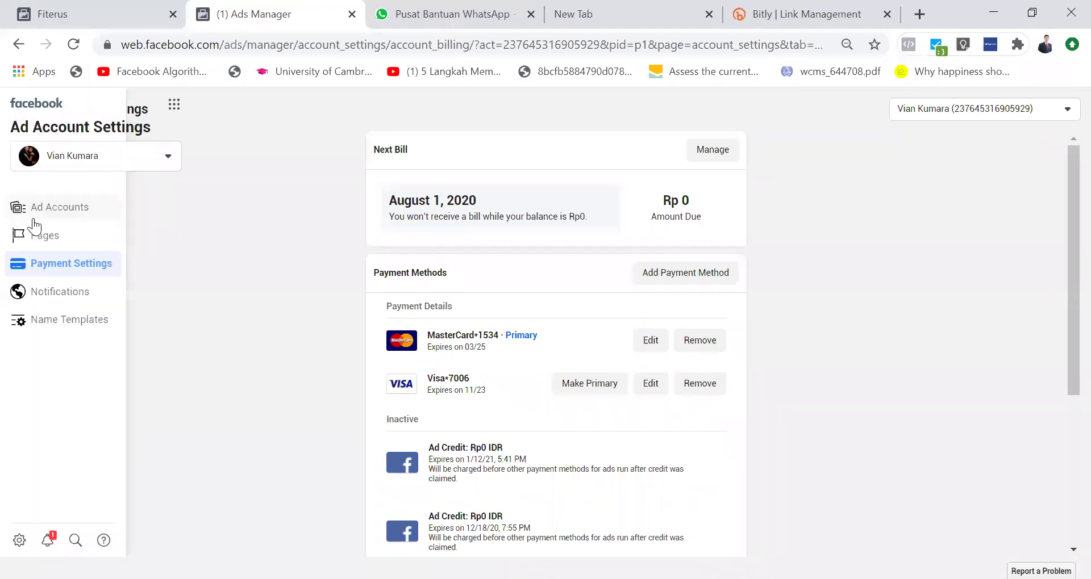
# Step: Open the Ad Accounts settings page, then the Business Tools list
pyautogui.click(85, 213)
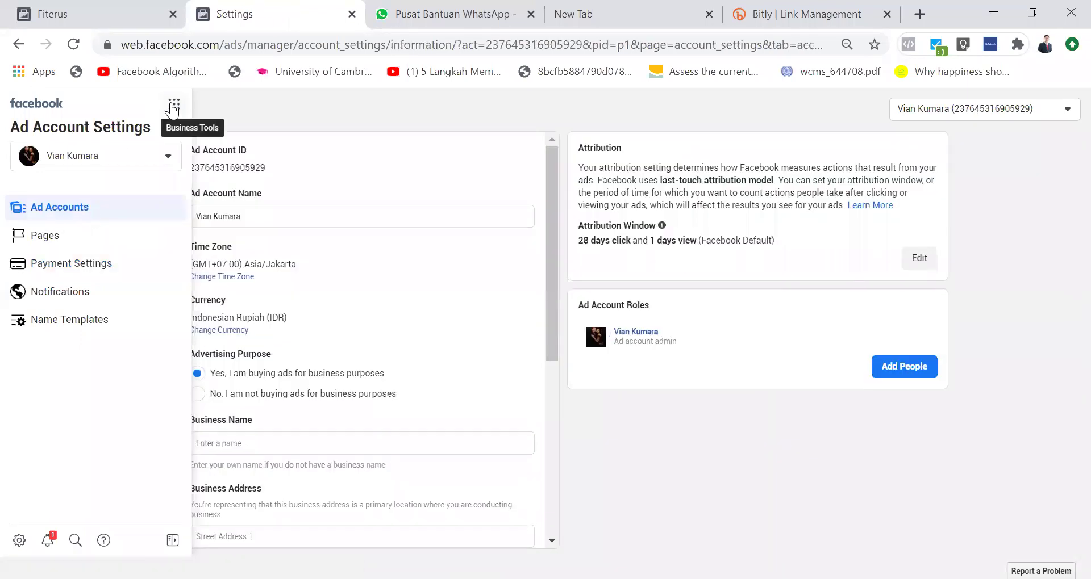
pyautogui.click(174, 105)
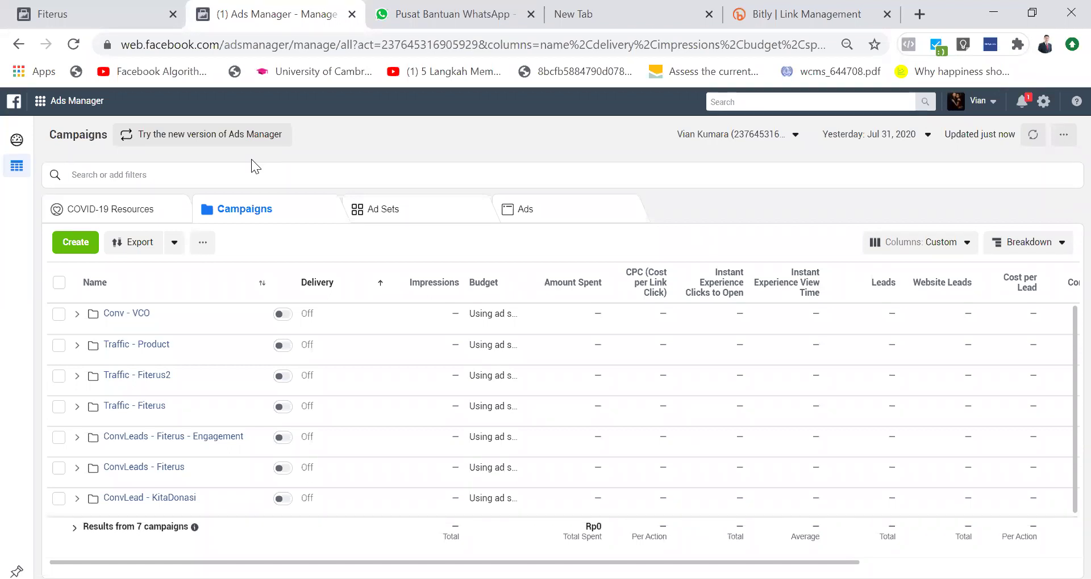
# Step: Resume the unfinished Traffic - W-25-35 - Video1 draft at its Special Ad Category step
pyautogui.click(87, 245)
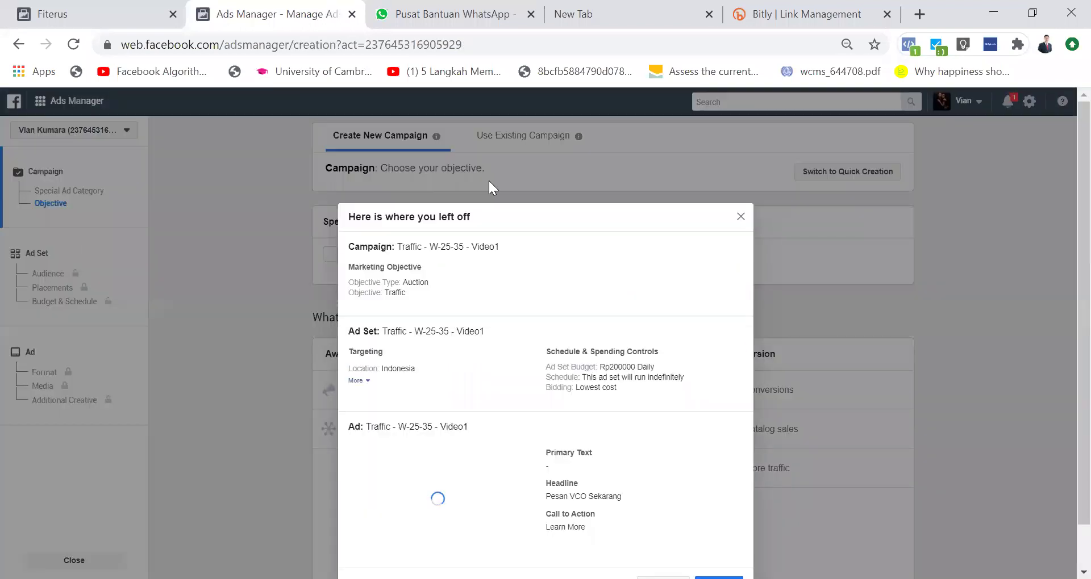
pyautogui.click(717, 537)
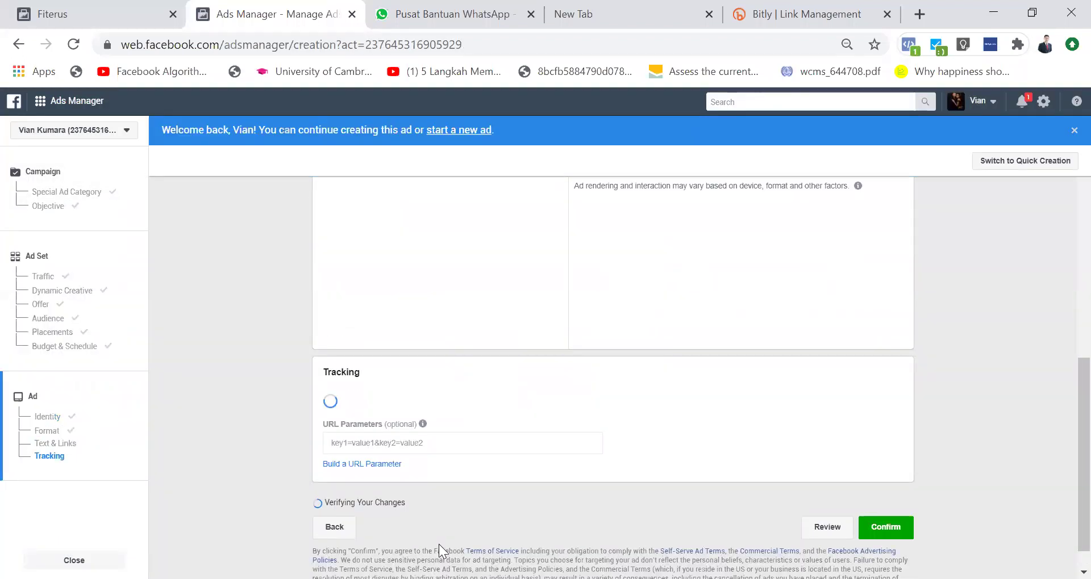
pyautogui.click(43, 173)
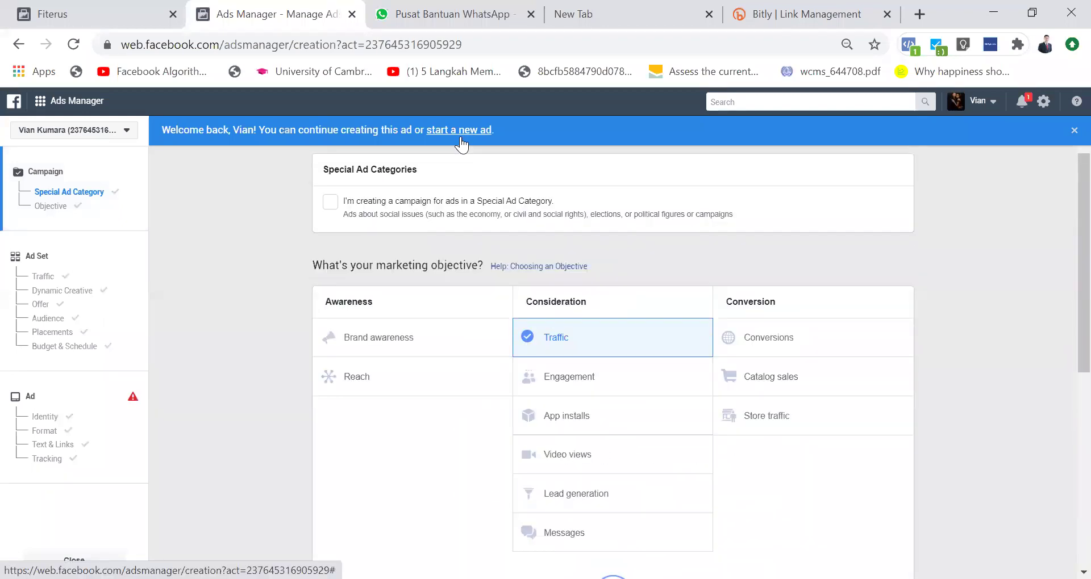
# Step: Start a new ad from the Welcome back banner and pick Traffic as the objective
pyautogui.click(459, 133)
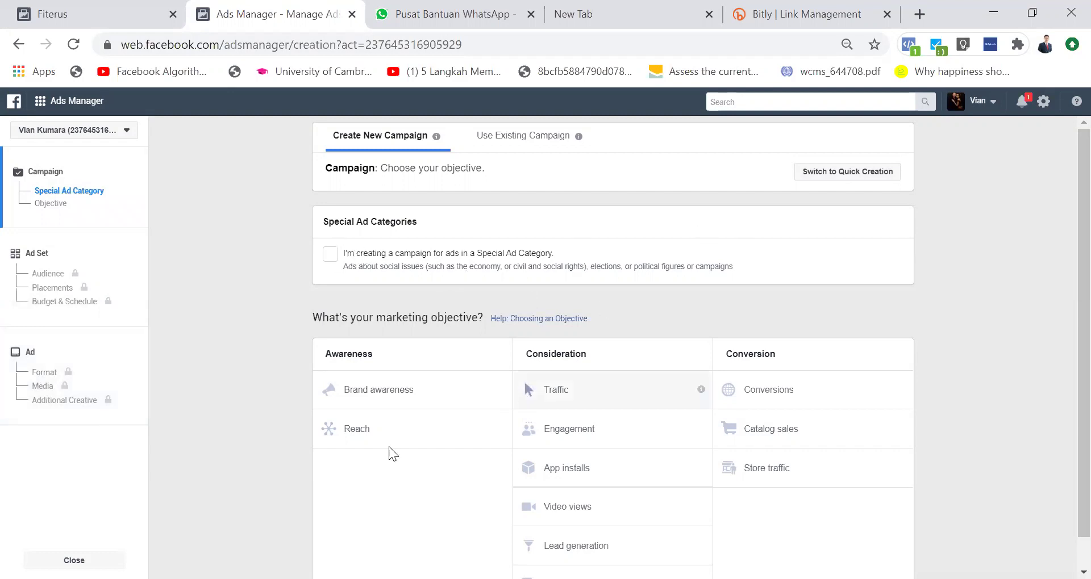
pyautogui.scroll(-1, 397, 457)
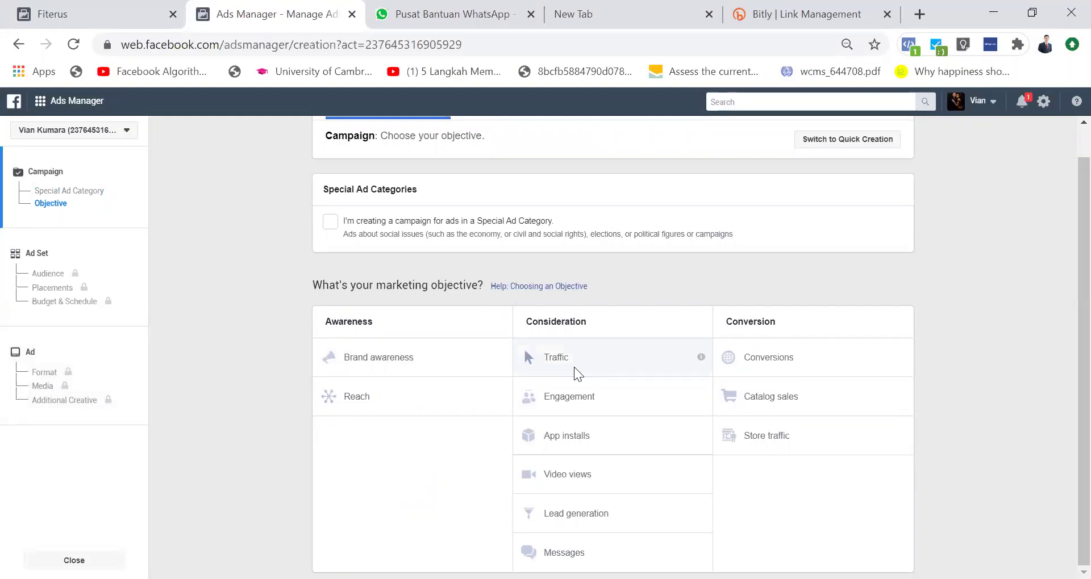
pyautogui.moveTo(702, 359)
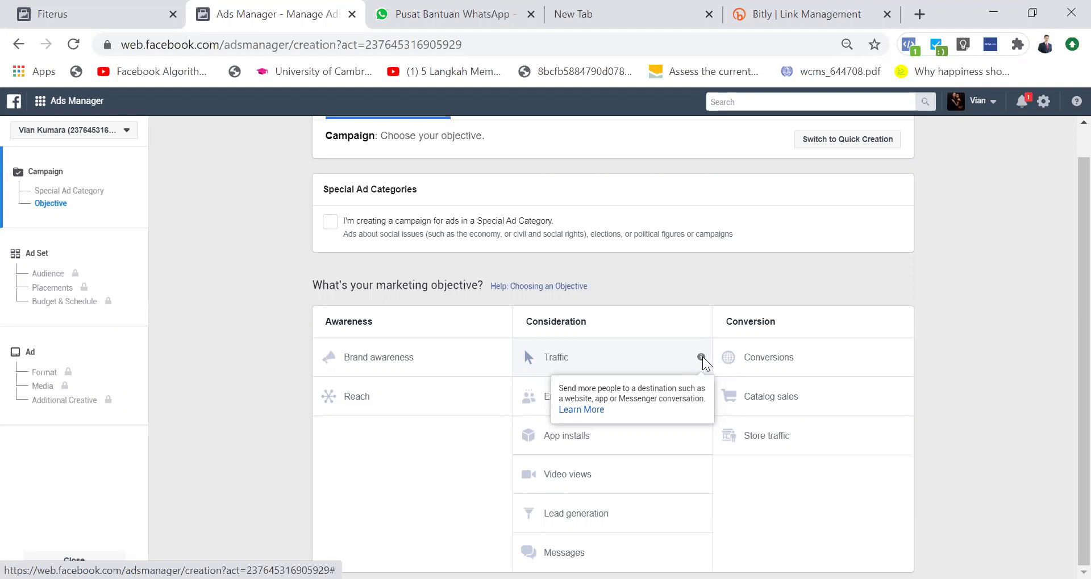
pyautogui.click(624, 356)
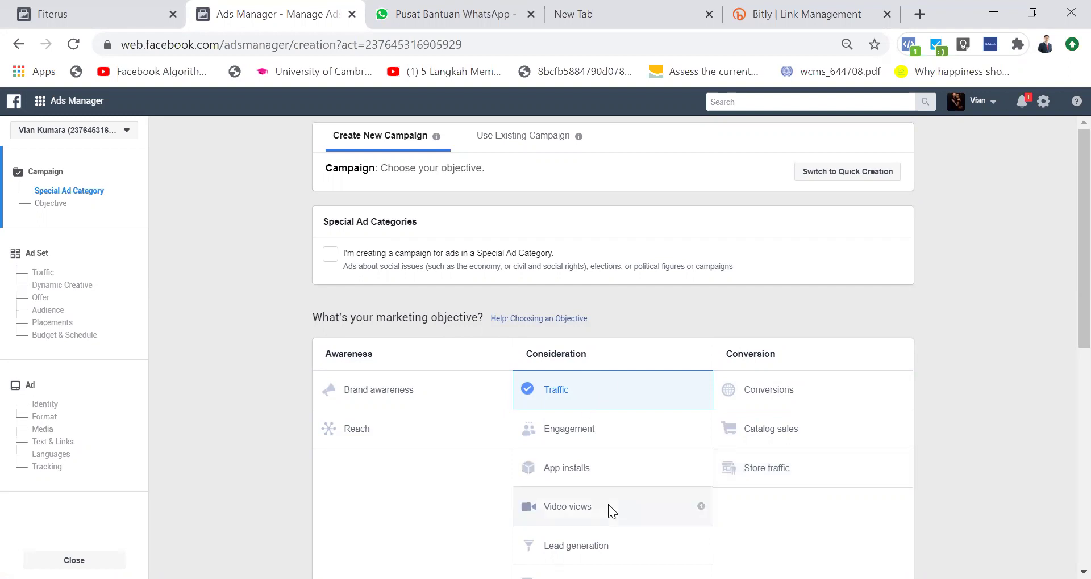
# Step: Replace the default campaign name with 'Traffic - Product'
pyautogui.scroll(-4, 608, 504)
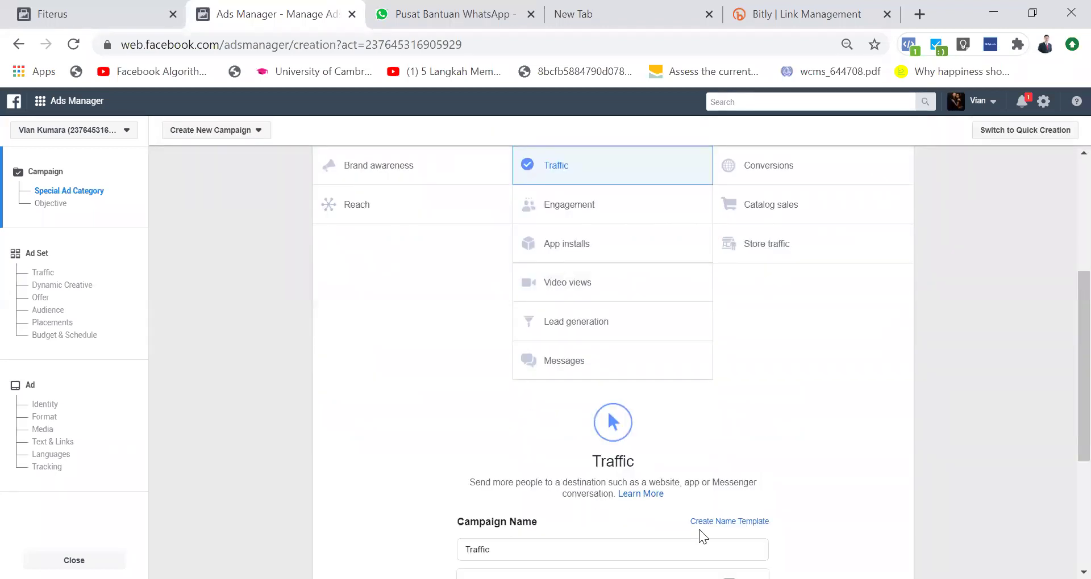
pyautogui.scroll(-3, 560, 425)
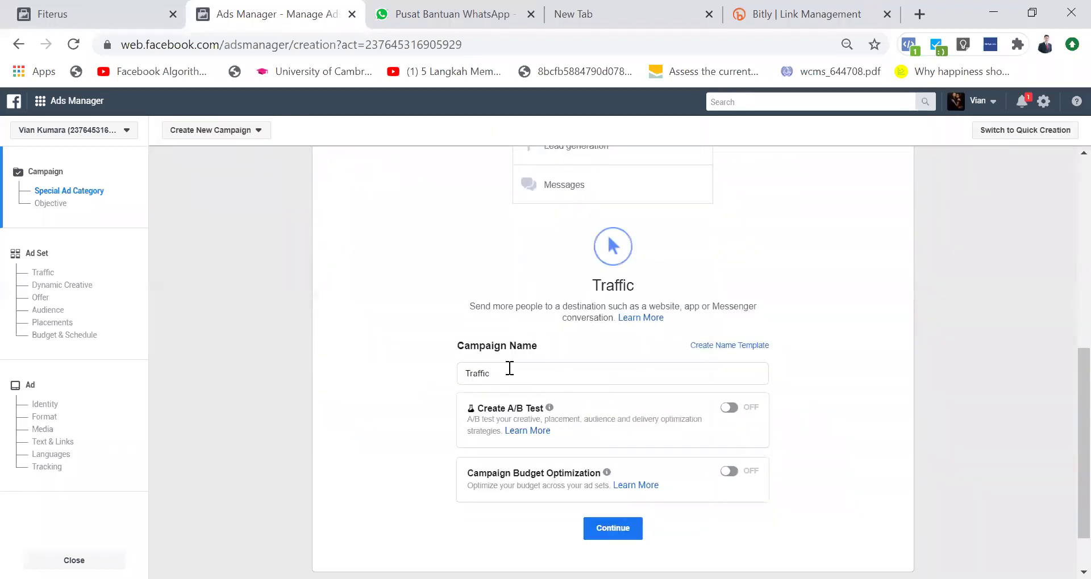
pyautogui.click(509, 372)
pyautogui.press('BackSpace')
pyautogui.press('BackSpace')
pyautogui.press('BackSpace')
pyautogui.press('BackSpace')
pyautogui.press('BackSpace')
pyautogui.press('BackSpace')
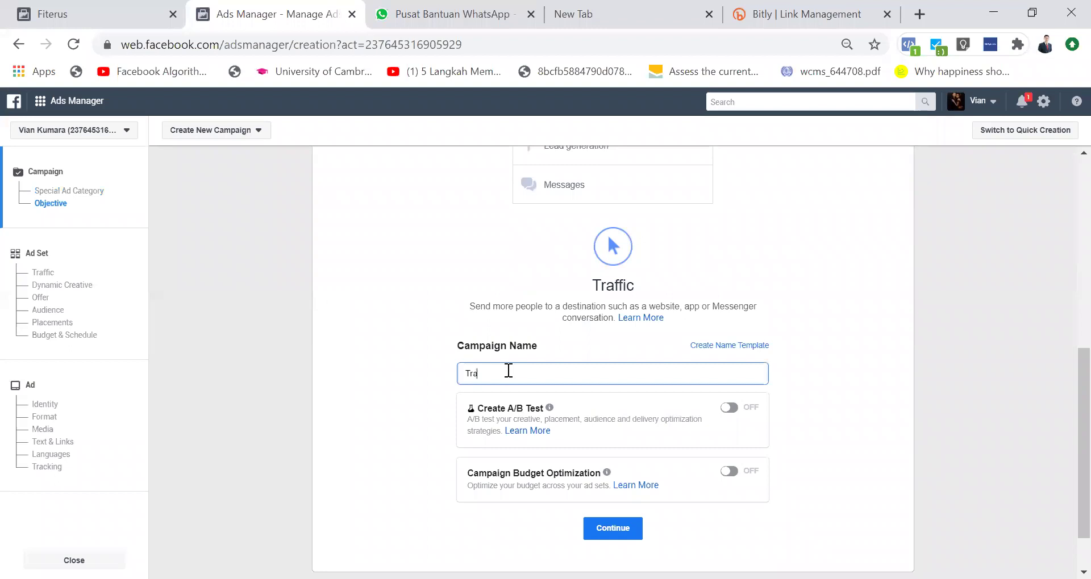
pyautogui.write('Tr')
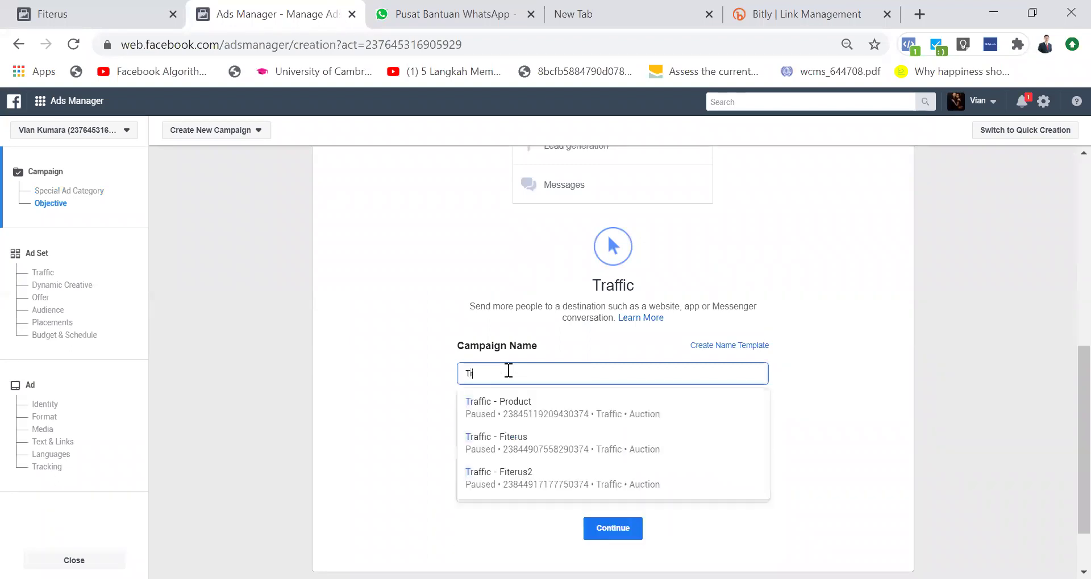
pyautogui.write('affic')
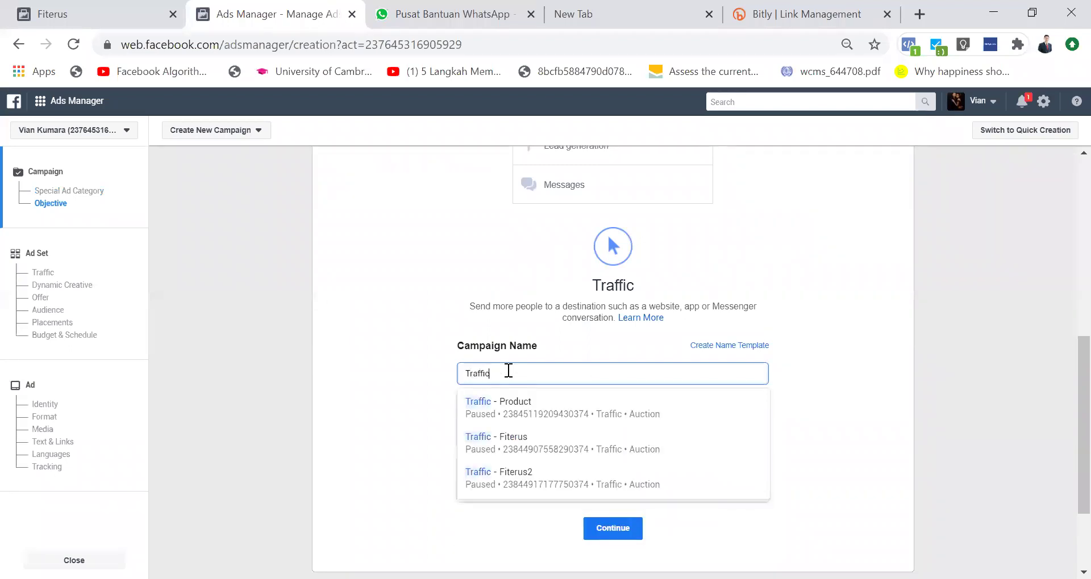
pyautogui.write(' - Pr')
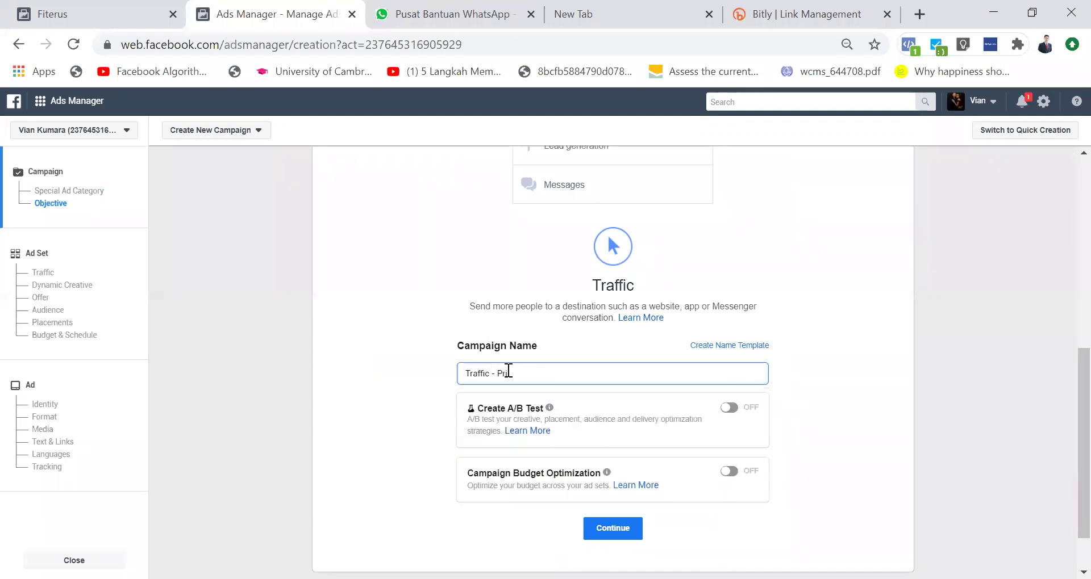
pyautogui.write('oduct')
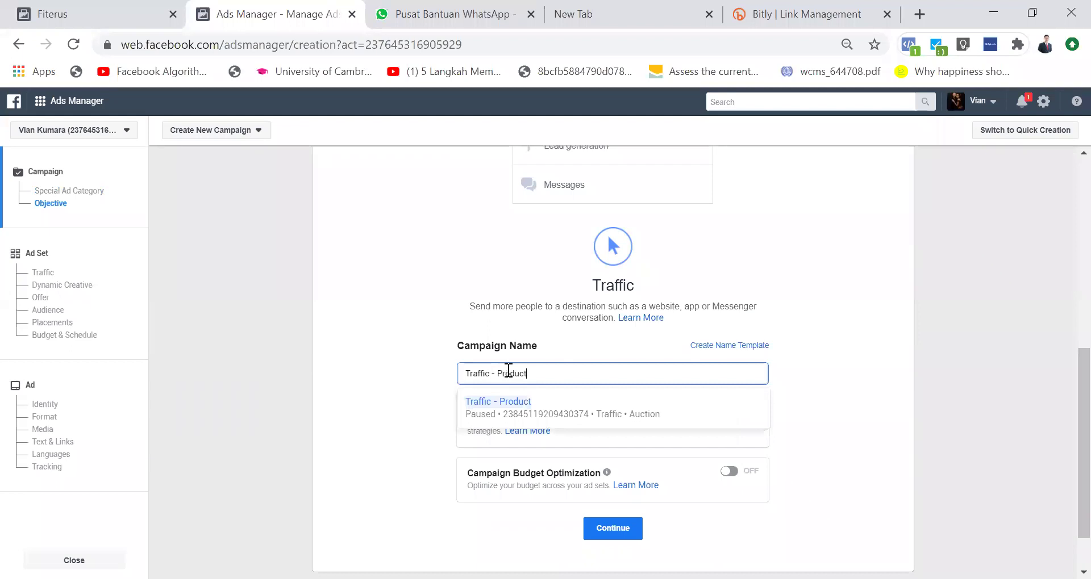
pyautogui.hotkey('ctrl', 'a')
pyautogui.click(817, 372)
pyautogui.scroll(4, 817, 372)
pyautogui.scroll(-5, 817, 372)
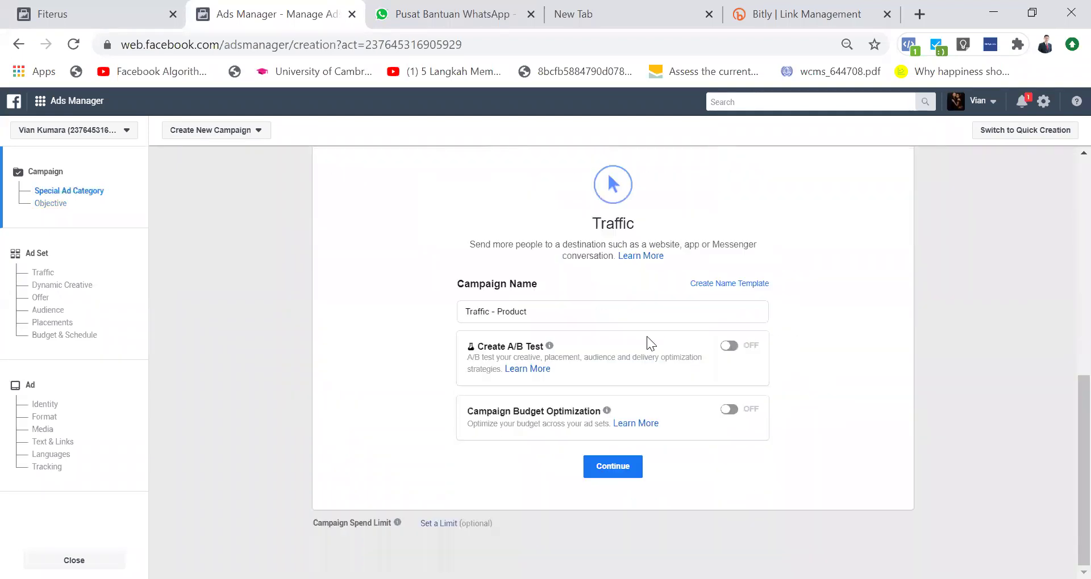
# Step: Try swapping in 'Conversion' and 'VCO', then undo back to 'Traffic - Product'
pyautogui.doubleClick(478, 313)
pyautogui.write('Conversion')
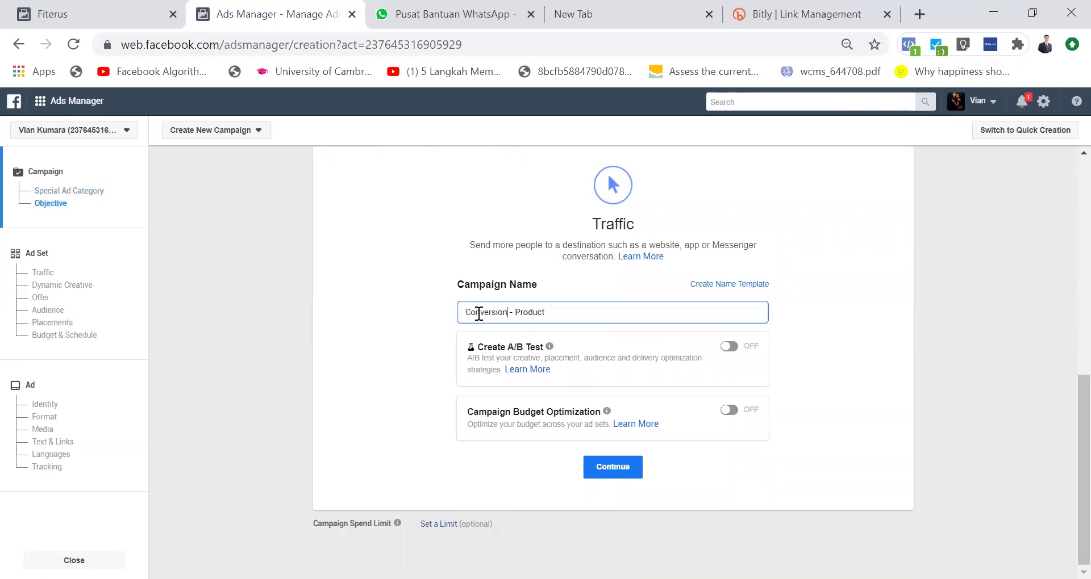
pyautogui.doubleClick(489, 311)
pyautogui.write('T')
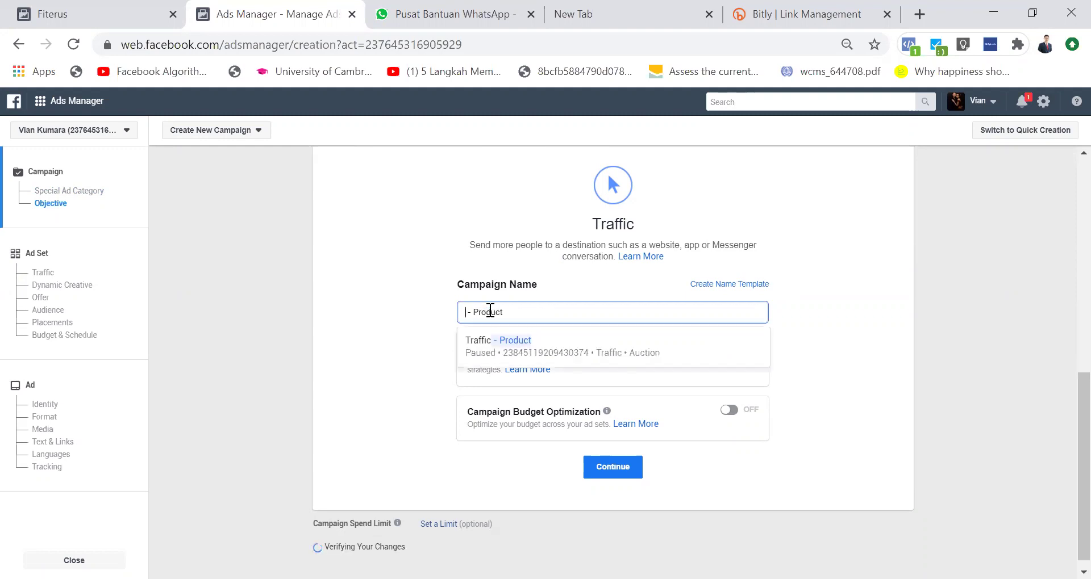
pyautogui.write('raf')
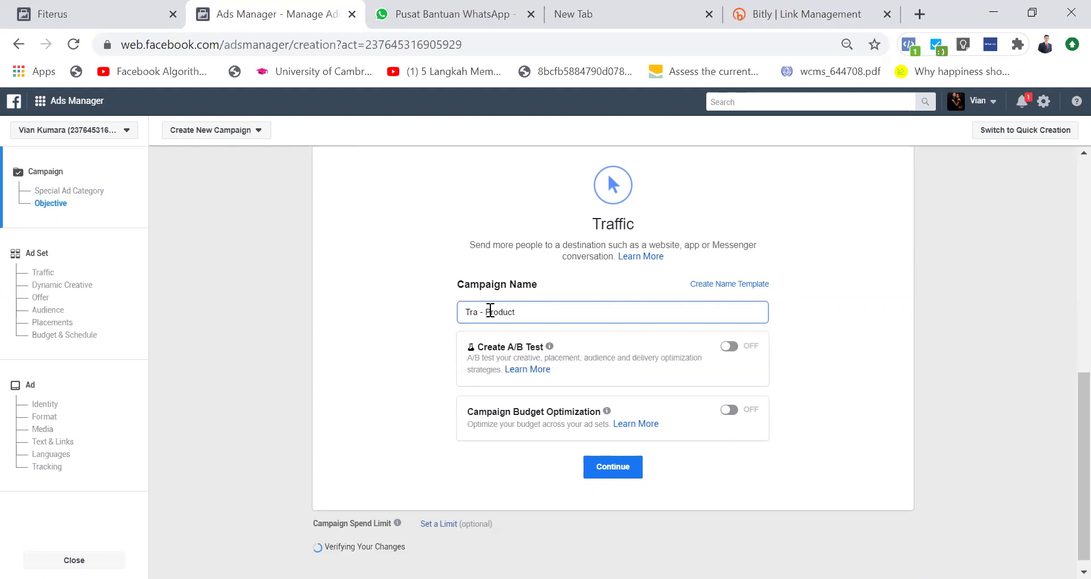
pyautogui.write('fic')
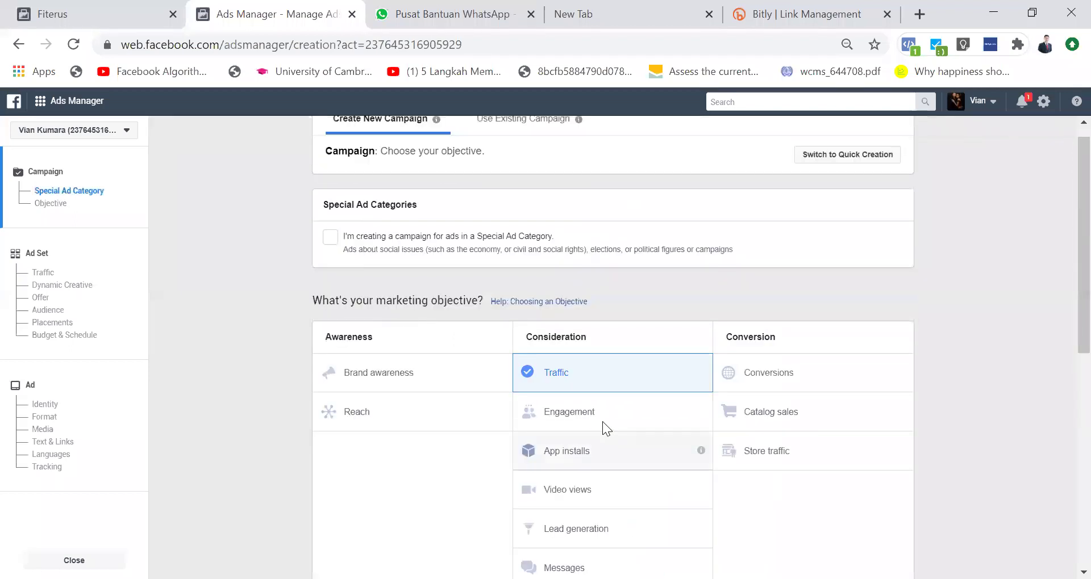
pyautogui.scroll(-5, 602, 422)
pyautogui.scroll(-2, 602, 422)
pyautogui.click(470, 359)
pyautogui.doubleClick(518, 361)
pyautogui.write('VCO')
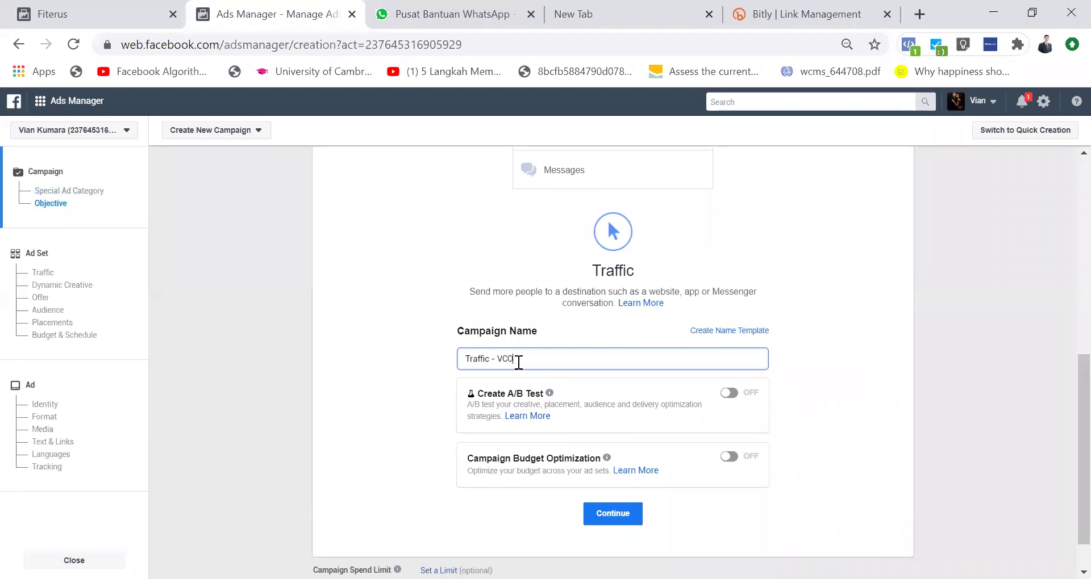
pyautogui.hotkey('ctrl', 'a')
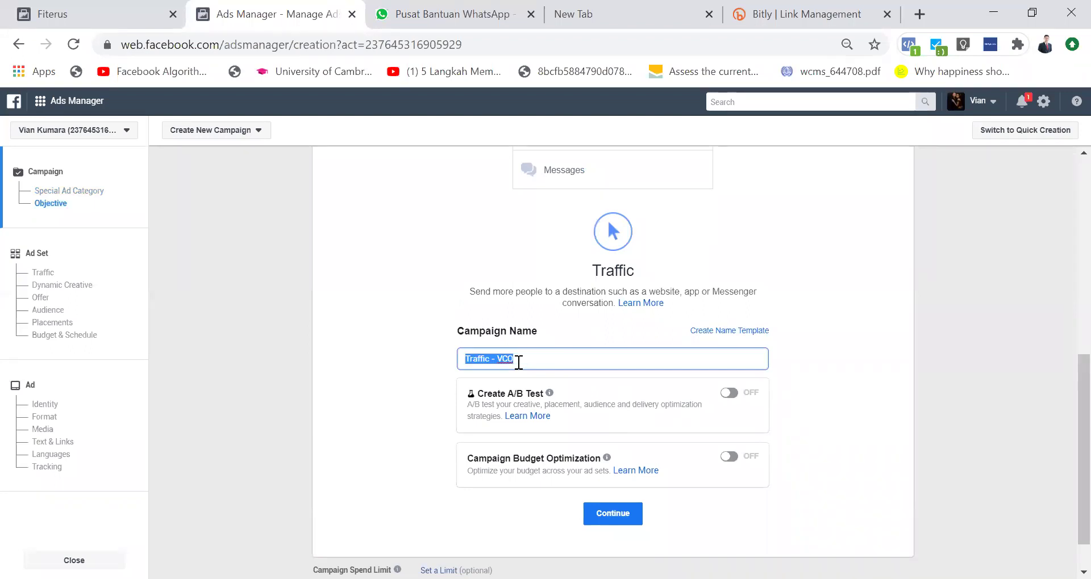
pyautogui.hotkey('ctrl', 'z')
# Step: Rewrite the campaign name as '[Objective] - [Product]' and select the whole name
pyautogui.doubleClick(478, 358)
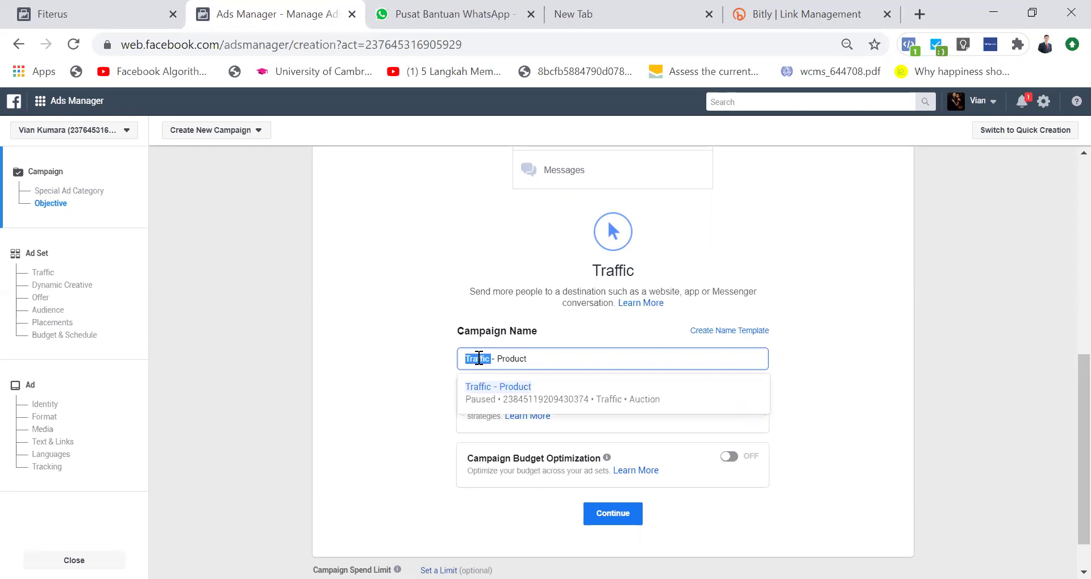
pyautogui.write('[Object')
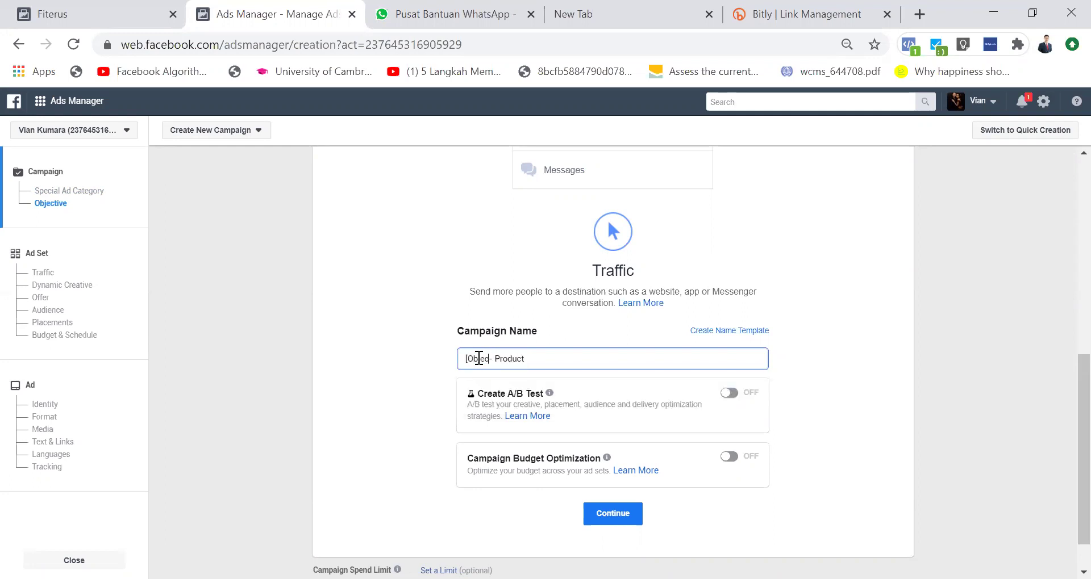
pyautogui.write('ive]')
pyautogui.press('BackSpace')
pyautogui.press('BackSpace')
pyautogui.press('BackSpace')
pyautogui.press('BackSpace')
pyautogui.press('BackSpace')
pyautogui.press('BackSpace')
pyautogui.write('tion')
pyautogui.press('BackSpace')
pyautogui.press('BackSpace')
pyautogui.press('BackSpace')
pyautogui.press('BackSpace')
pyautogui.write('tive]')
pyautogui.hotkey('shift', 'Right')
pyautogui.hotkey('shift', 'Right')
pyautogui.hotkey('shift', 'Right')
pyautogui.hotkey('shift', 'Right')
pyautogui.hotkey('shift', 'Right')
pyautogui.press('Left')
pyautogui.press('Left')
pyautogui.write('[')
pyautogui.click(657, 352)
pyautogui.write(']')
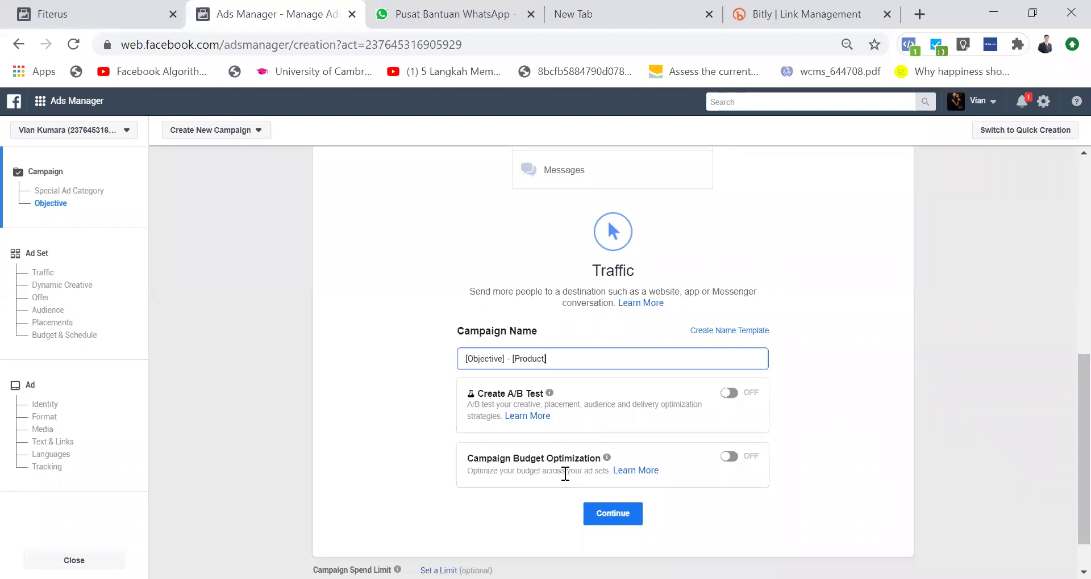
pyautogui.tripleClick(557, 348)
pyautogui.hotkey('ctrl', 'c')
# Step: Continue to the ad set and paste '[Objective] - [Product]' over its name
pyautogui.click(618, 520)
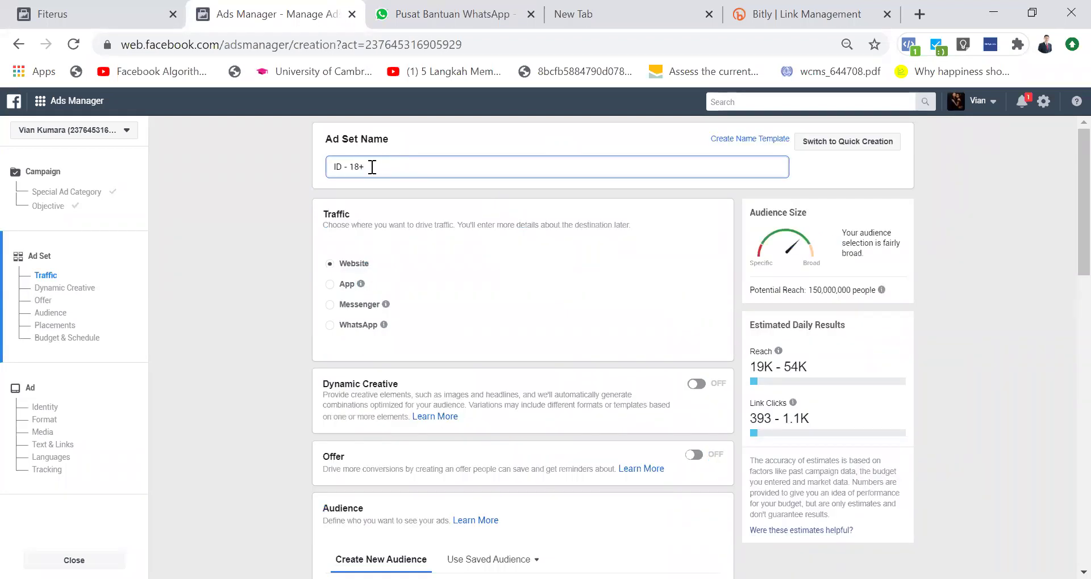
pyautogui.tripleClick(420, 171)
pyautogui.hotkey('ctrl', 'v')
# Step: Append ' - [Targeting] W/M Gender' to the ad set name
pyautogui.write('- [Tar')
pyautogui.press('BackSpace')
pyautogui.press('BackSpace')
pyautogui.press('BackSpace')
pyautogui.press('BackSpace')
pyautogui.write('[Targeting')
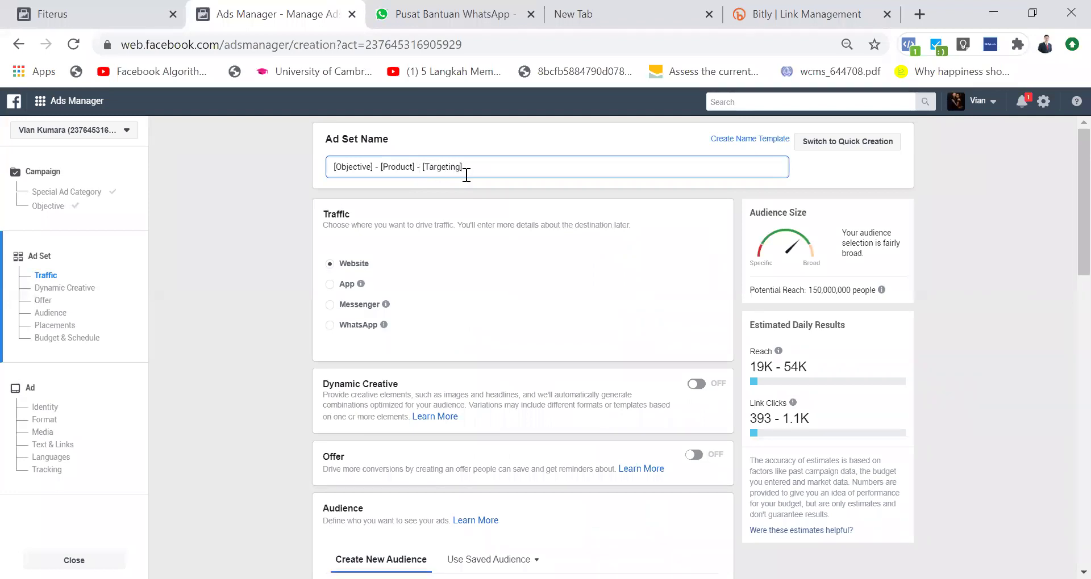
pyautogui.write('] W')
pyautogui.press('BackSpace')
pyautogui.press('BackSpace')
pyautogui.write('W/M Gane')
pyautogui.press('BackSpace')
pyautogui.press('BackSpace')
pyautogui.press('BackSpace')
pyautogui.write('enger')
pyautogui.press('BackSpace')
pyautogui.press('BackSpace')
pyautogui.write('der')
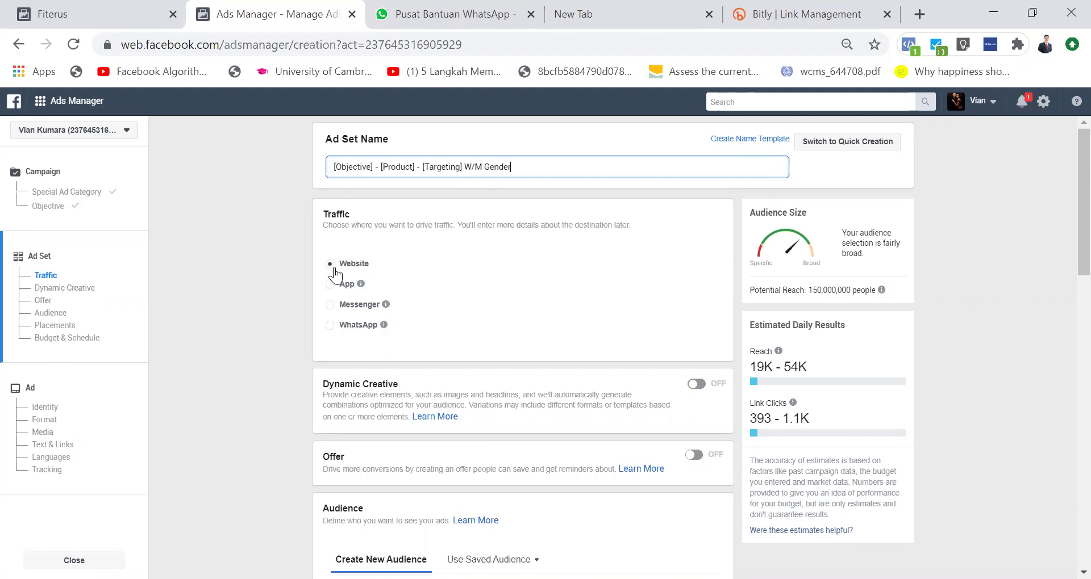
# Step: Open the audience's Indonesia location and 18–65+ age range for editing, leaving both unchanged
pyautogui.scroll(-1, 377, 305)
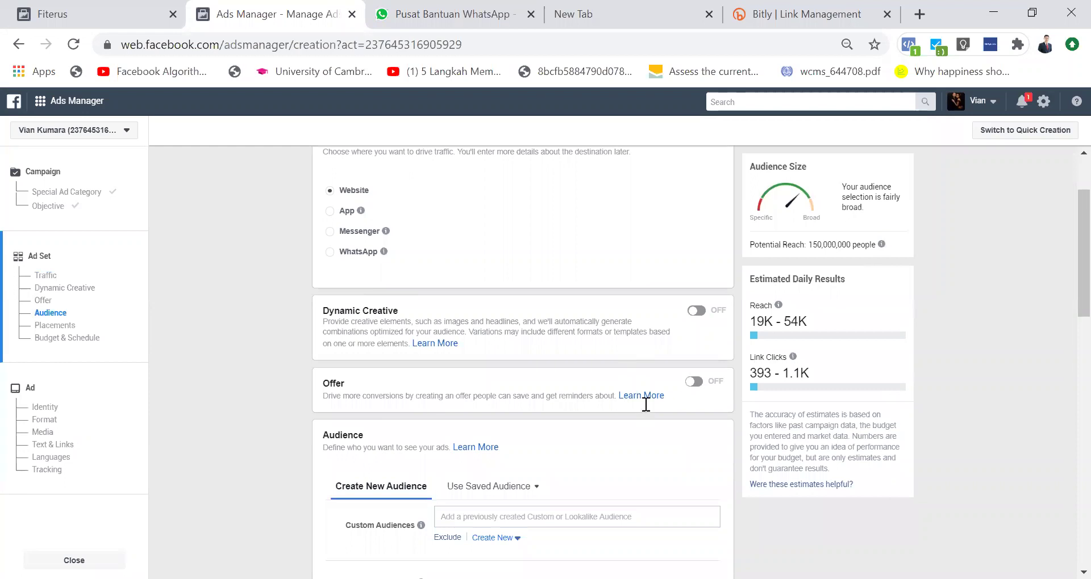
pyautogui.scroll(-5, 644, 404)
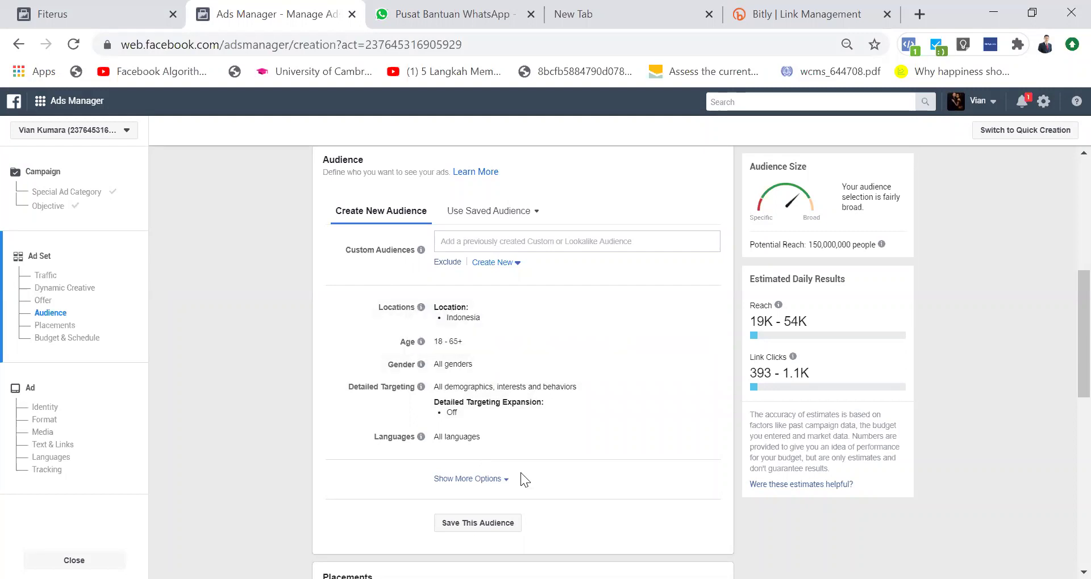
pyautogui.moveTo(708, 316)
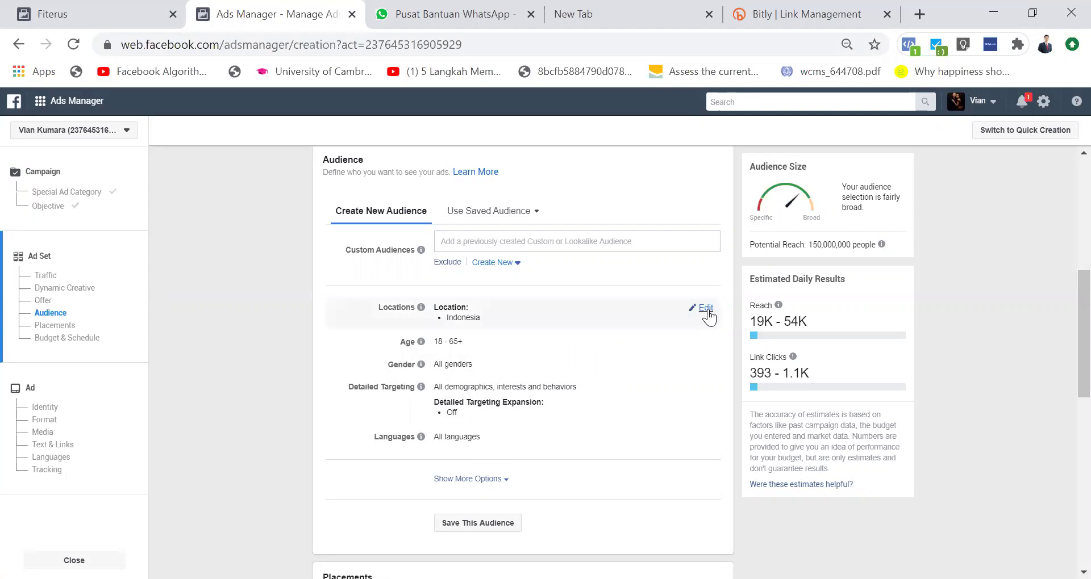
pyautogui.click(706, 310)
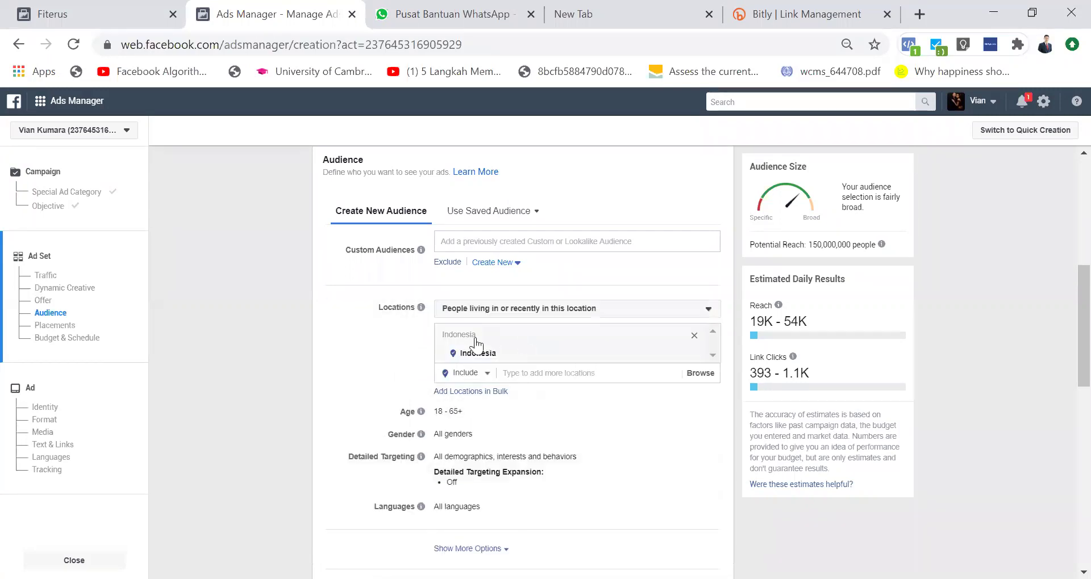
pyautogui.scroll(-1, 613, 409)
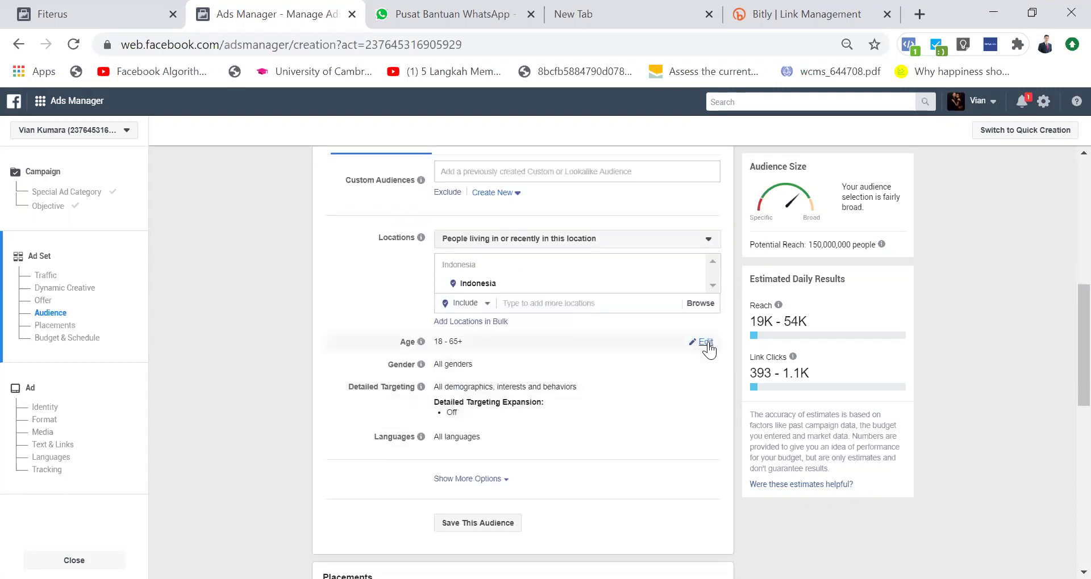
pyautogui.click(706, 342)
pyautogui.click(452, 343)
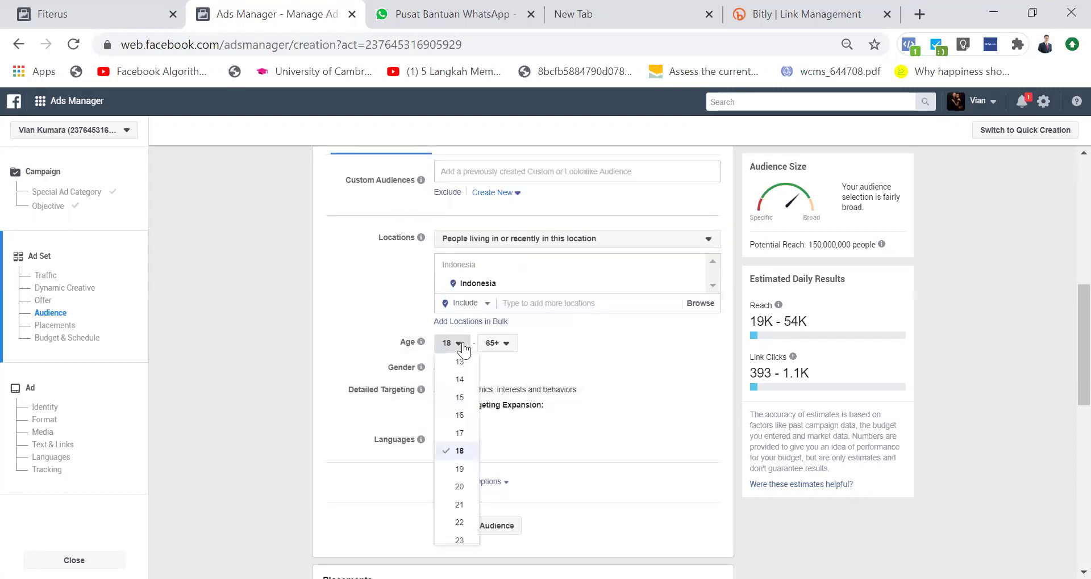
pyautogui.scroll(-3, 468, 540)
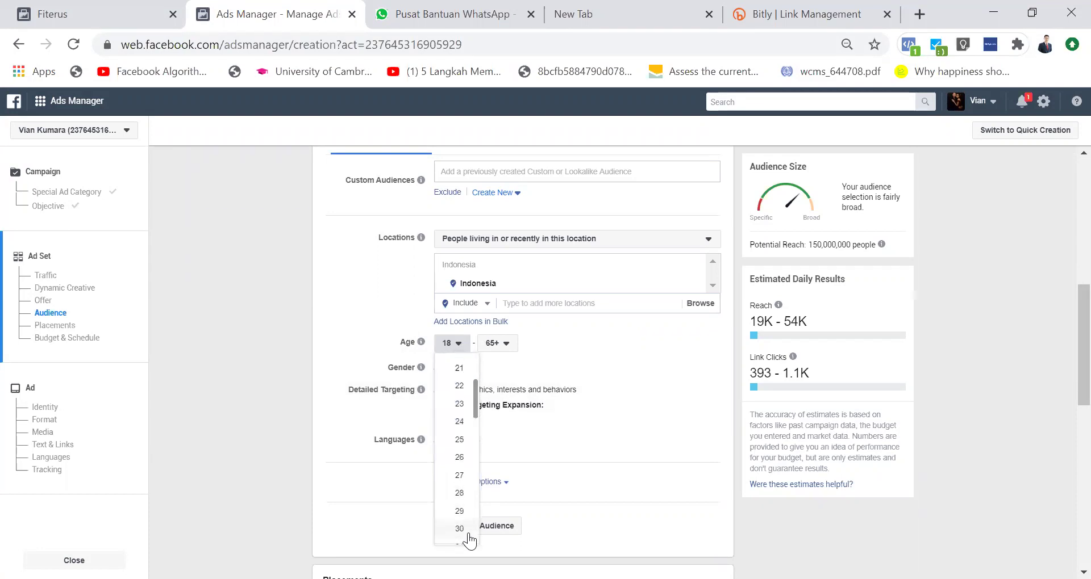
pyautogui.click(351, 376)
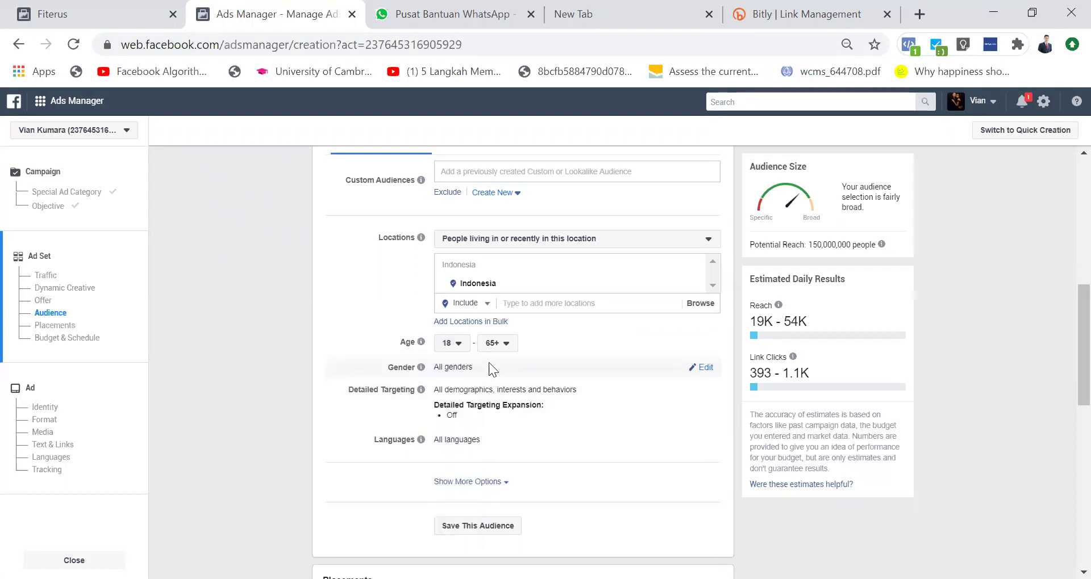
# Step: Switch gender to Men, then back to All, and scroll down to Placements
pyautogui.click(704, 368)
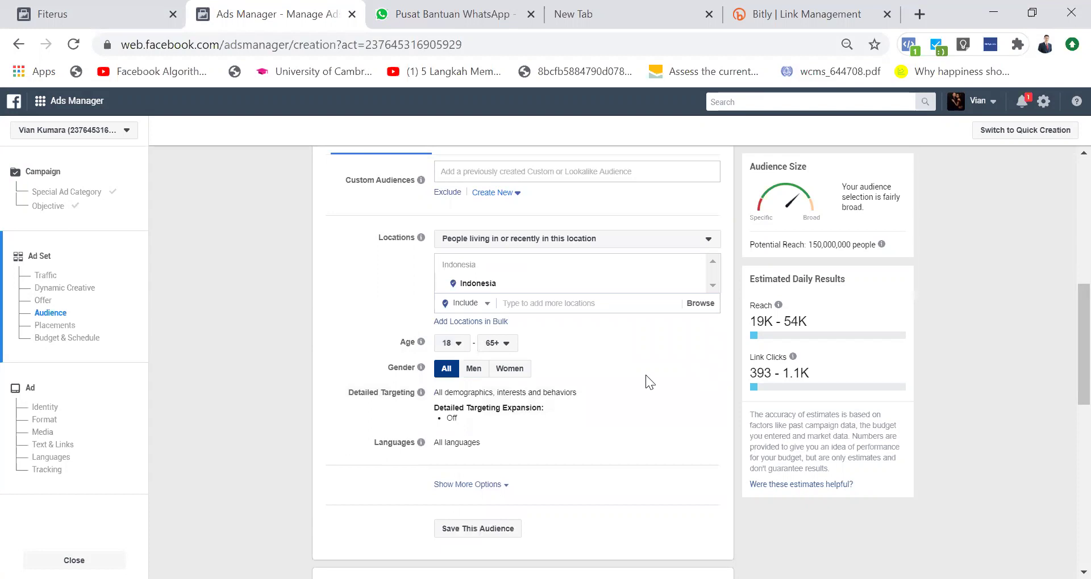
pyautogui.click(474, 369)
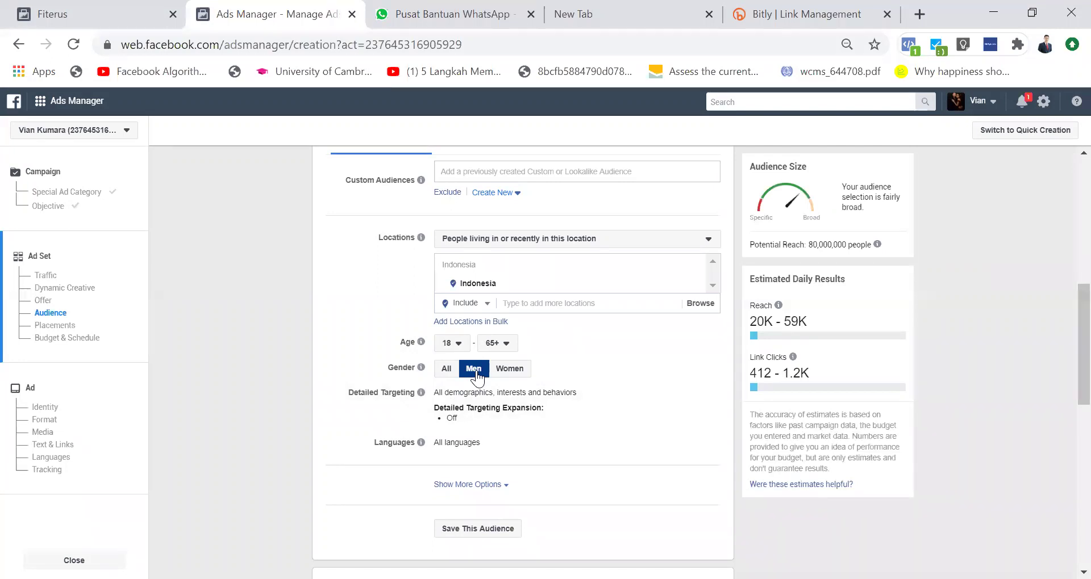
pyautogui.click(449, 368)
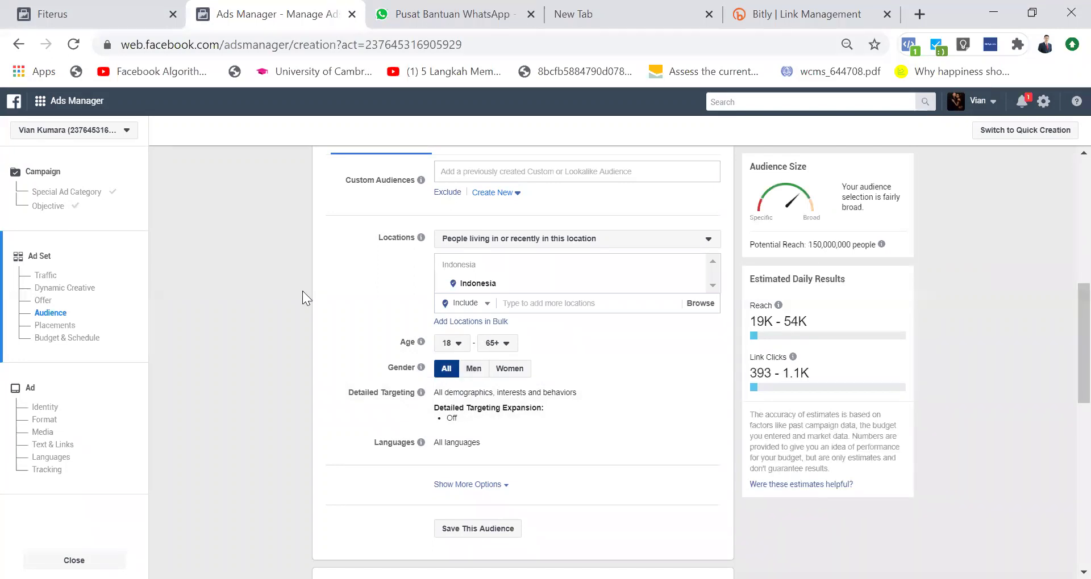
pyautogui.scroll(-3, 411, 313)
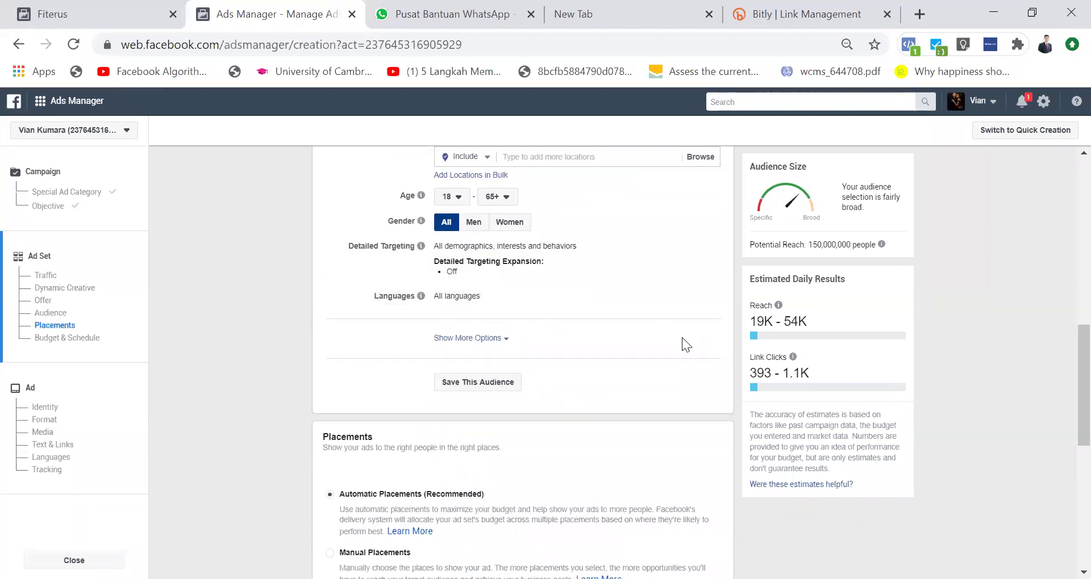
pyautogui.scroll(-1, 681, 338)
pyautogui.scroll(-2, 546, 426)
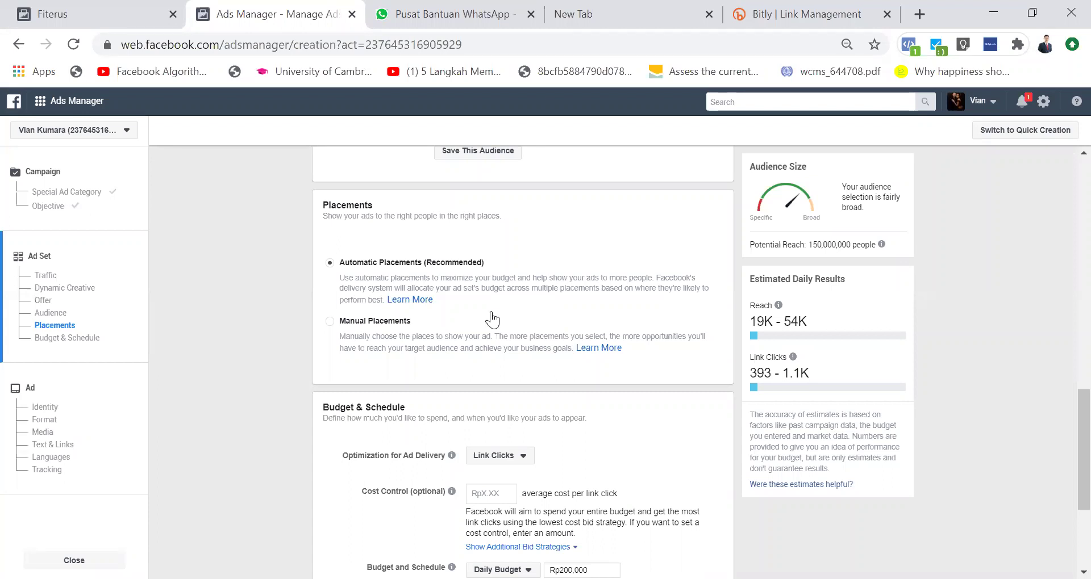
pyautogui.click(330, 321)
pyautogui.scroll(-1, 573, 319)
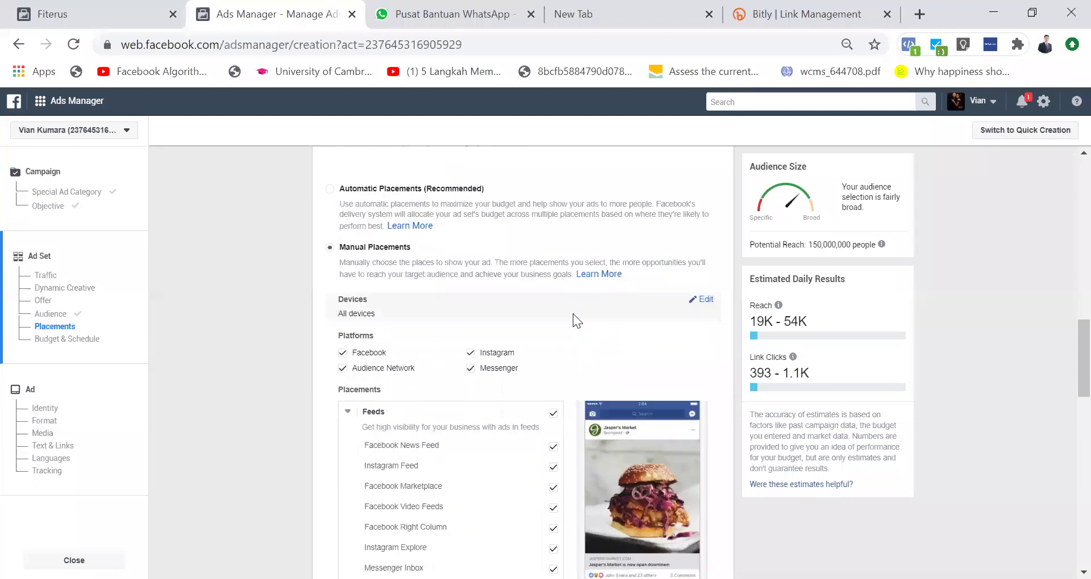
pyautogui.click(697, 297)
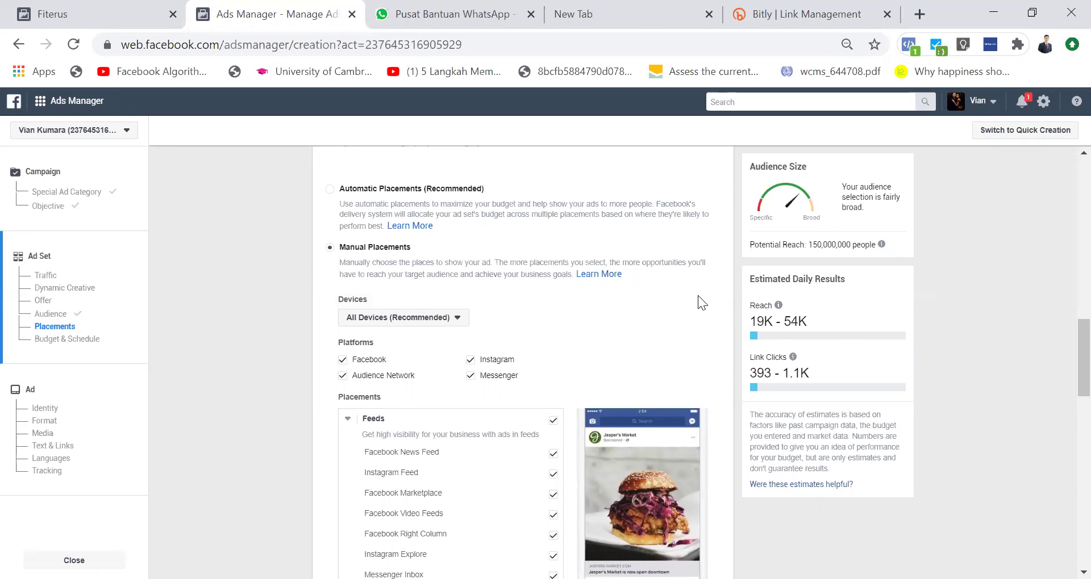
pyautogui.click(456, 318)
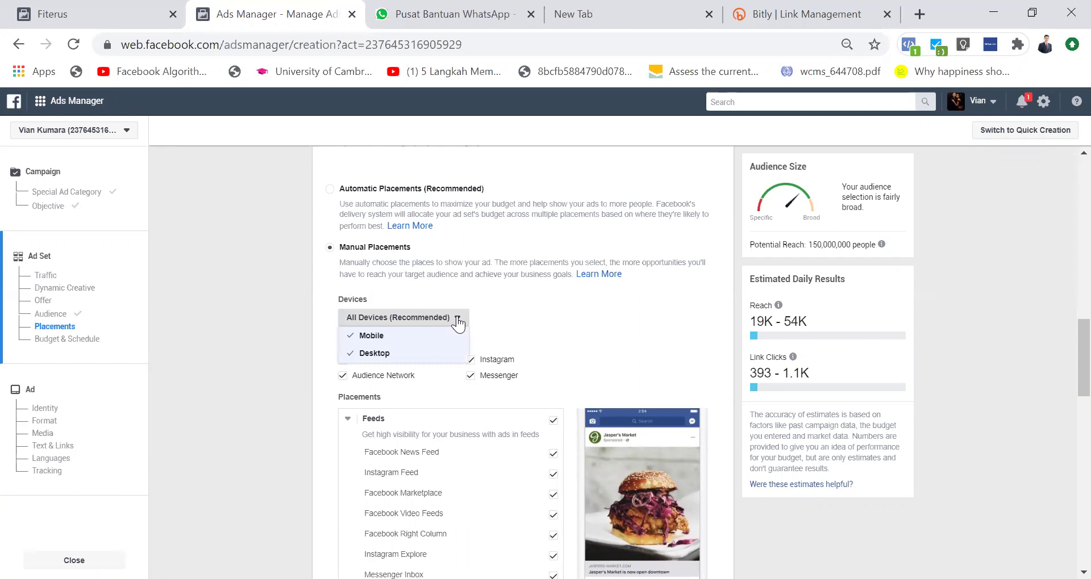
pyautogui.click(402, 335)
pyautogui.click(386, 317)
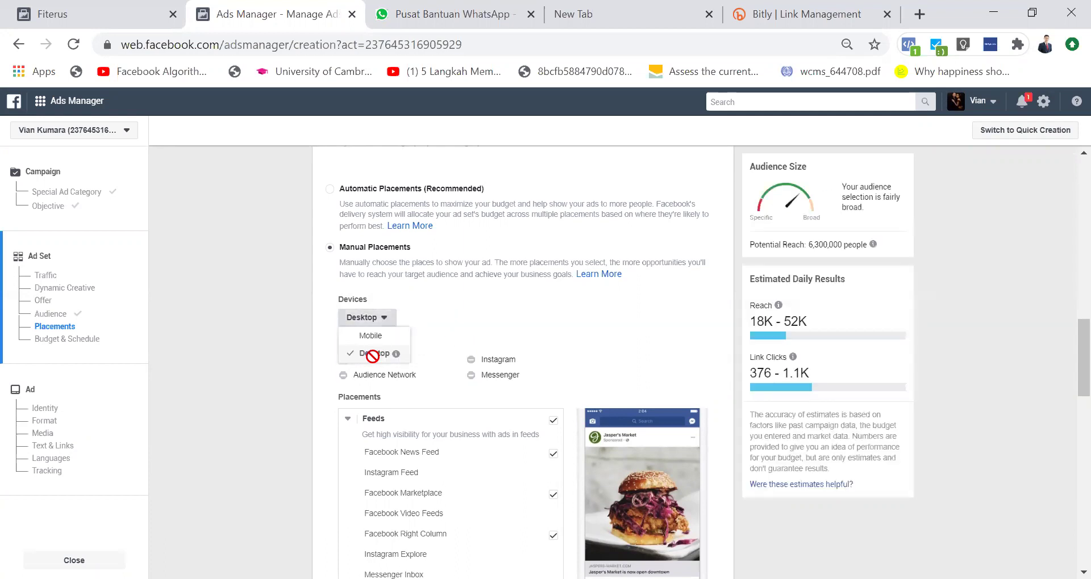
pyautogui.click(372, 337)
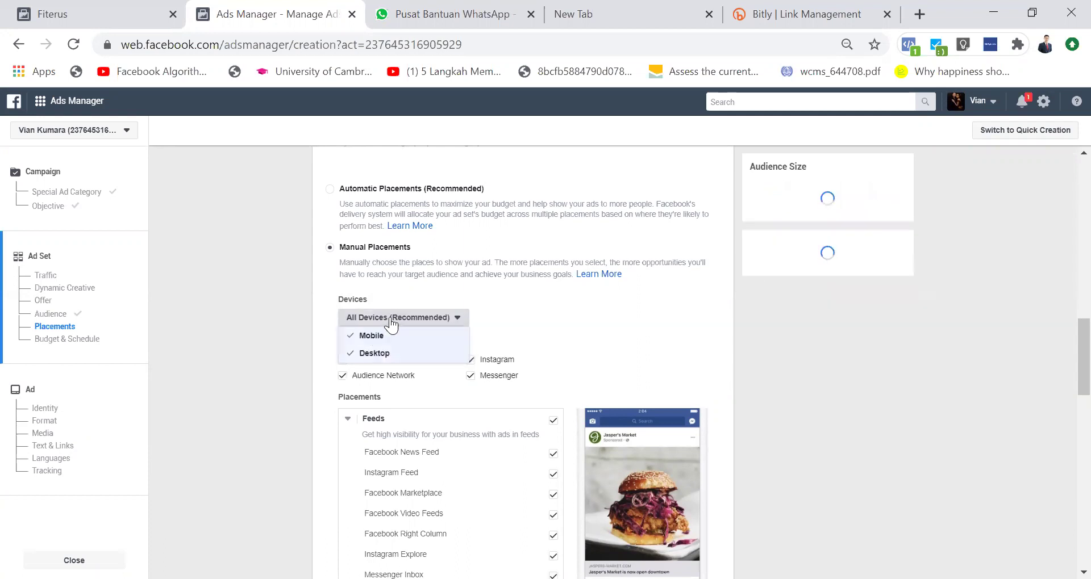
pyautogui.click(391, 319)
pyautogui.click(389, 319)
pyautogui.click(372, 354)
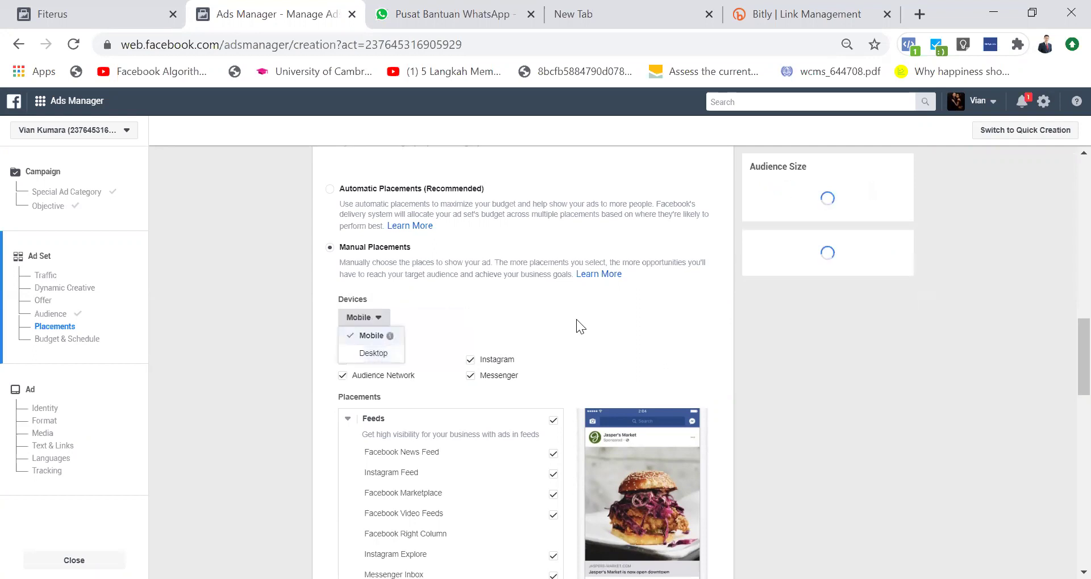
pyautogui.click(576, 319)
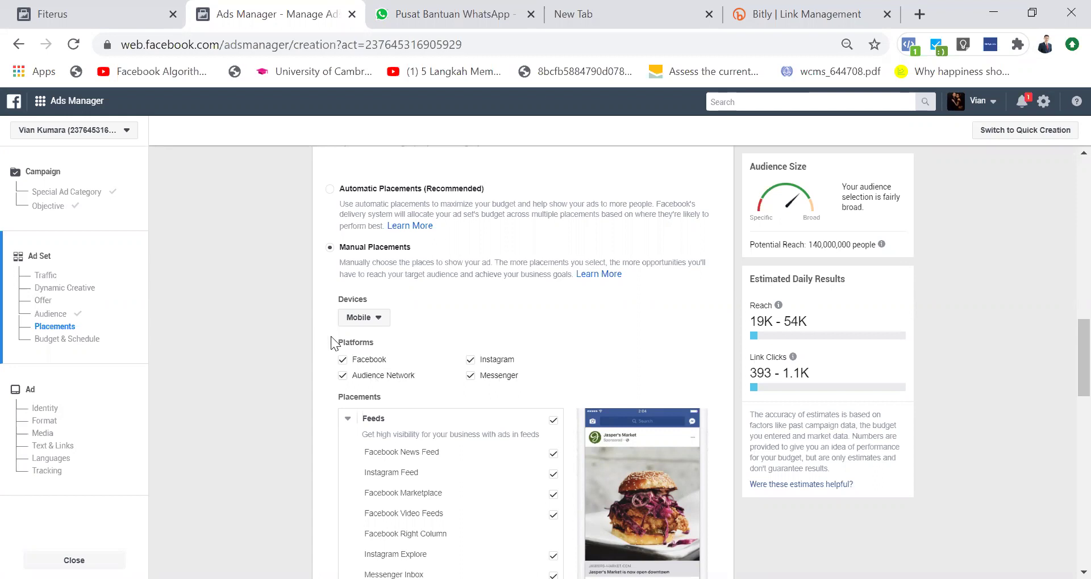
# Step: Briefly highlight 'Platforms' in the placements, then scroll past the Placements list to Budget & Schedule
pyautogui.doubleClick(350, 341)
pyautogui.click(375, 343)
pyautogui.scroll(-2, 516, 382)
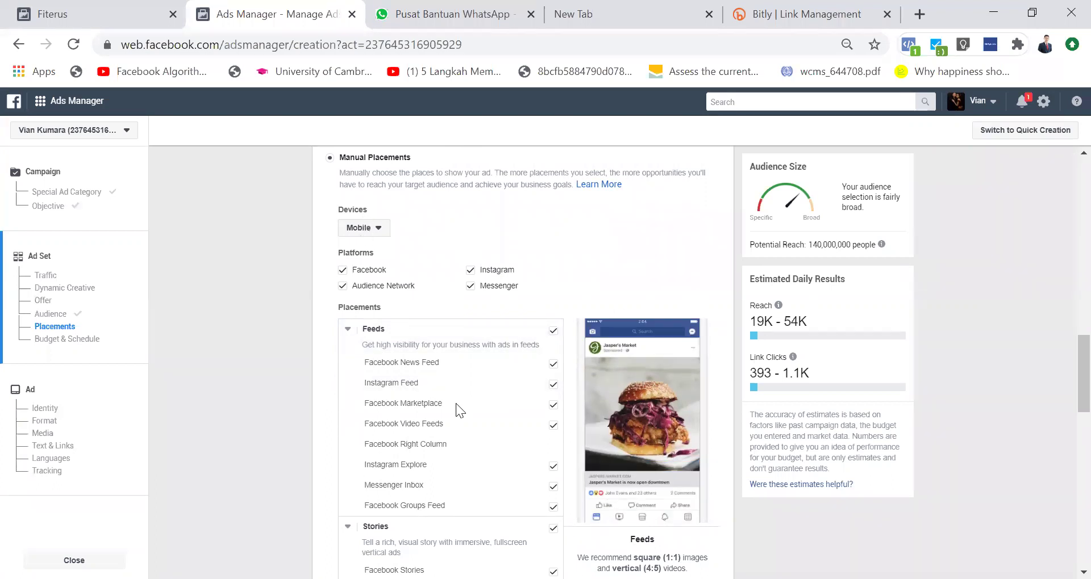
pyautogui.scroll(-3, 479, 433)
pyautogui.scroll(-10, 481, 434)
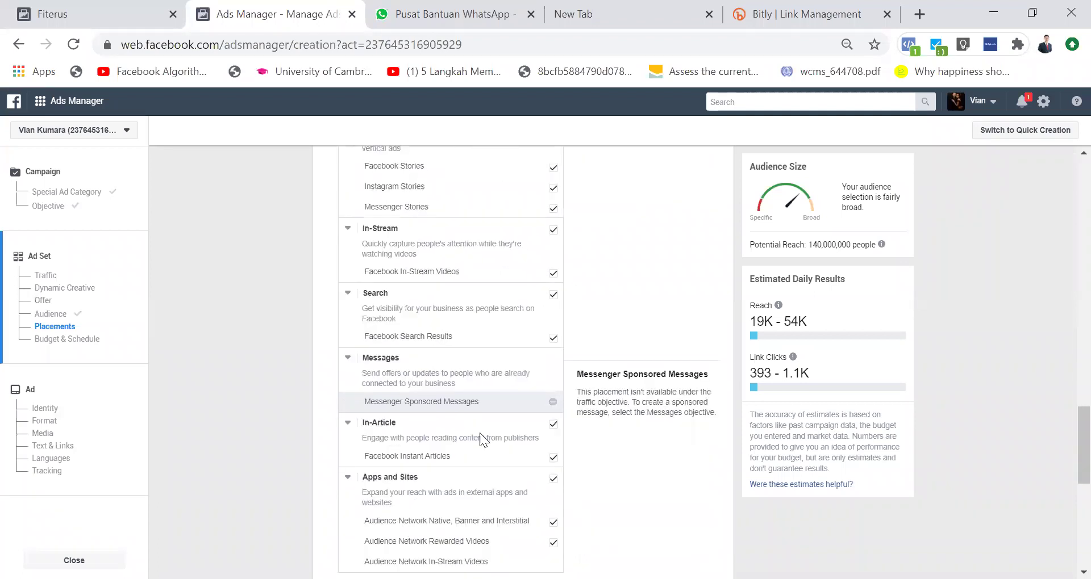
pyautogui.scroll(-2, 479, 433)
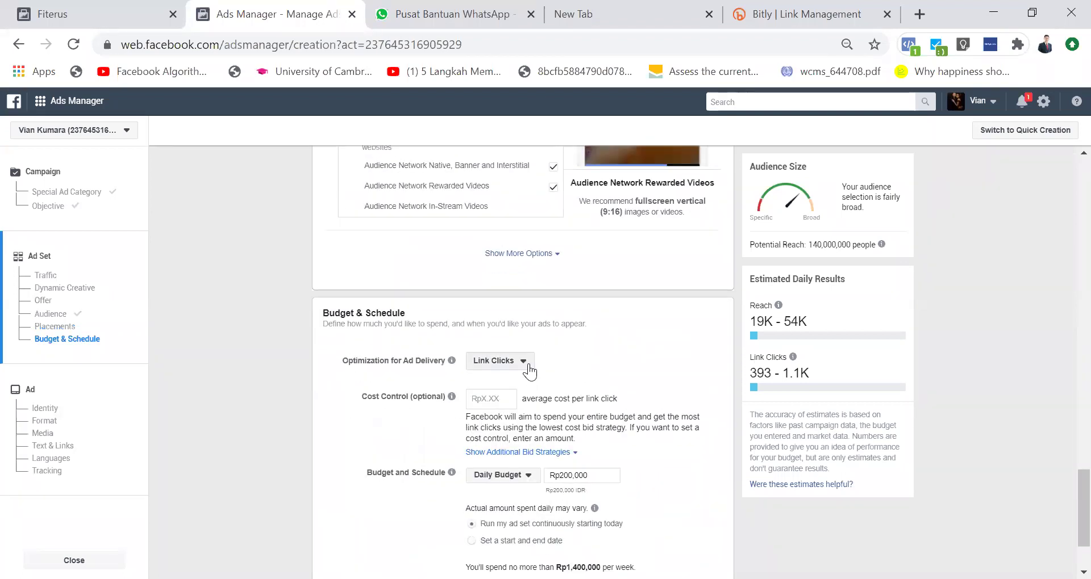
pyautogui.scroll(-1, 523, 370)
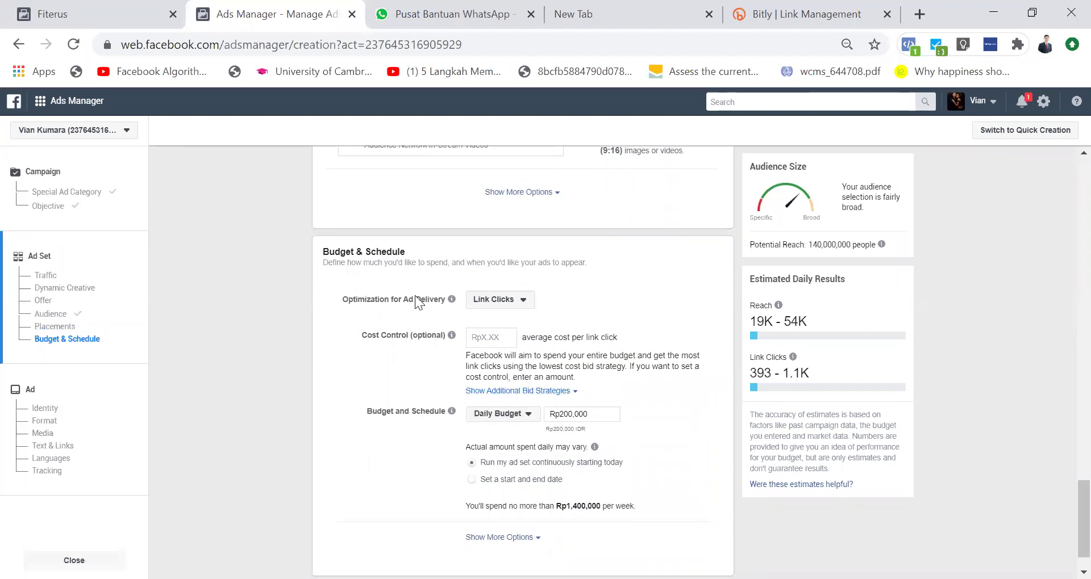
# Step: Change Optimization for Ad Delivery from Link Clicks to Landing Page Views
pyautogui.click(522, 303)
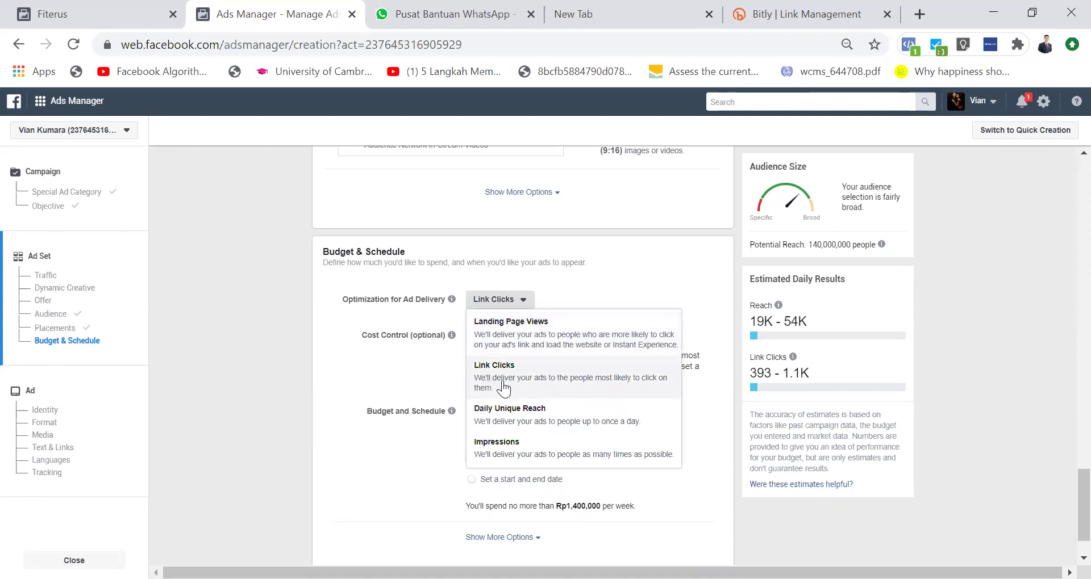
pyautogui.click(533, 392)
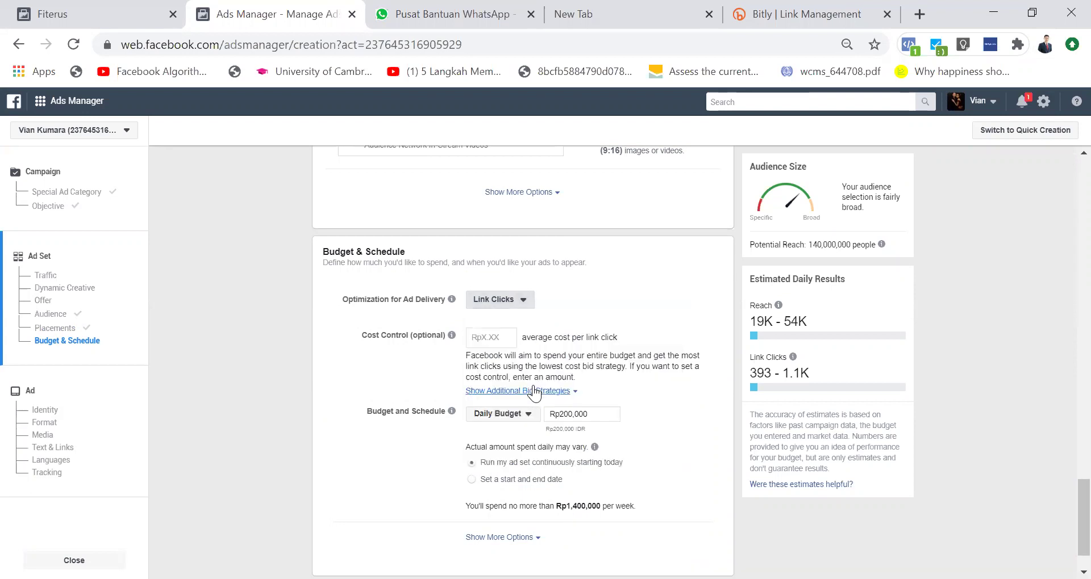
pyautogui.click(522, 312)
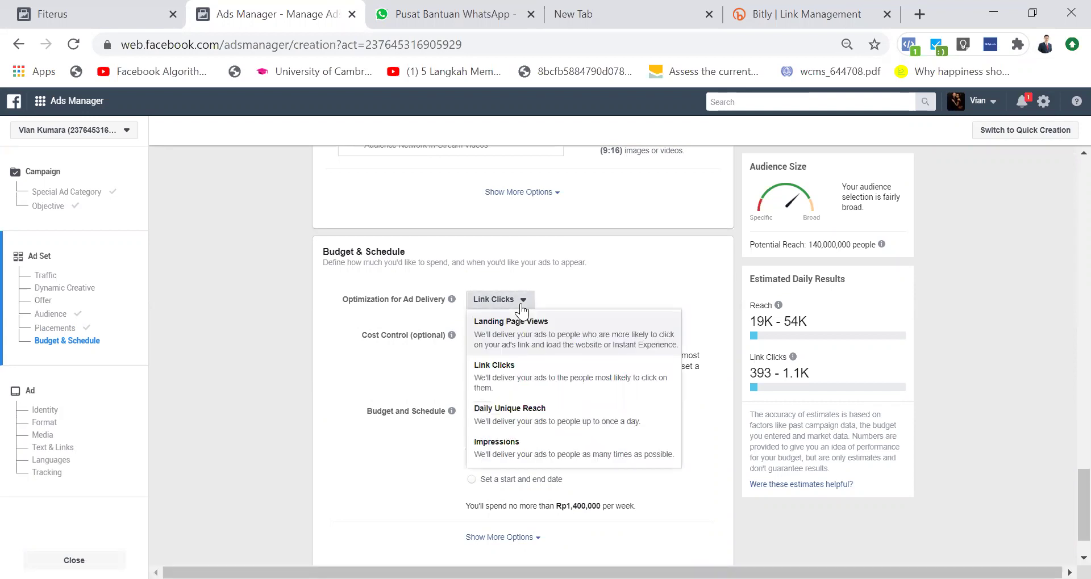
pyautogui.click(522, 311)
pyautogui.click(522, 311)
pyautogui.click(530, 338)
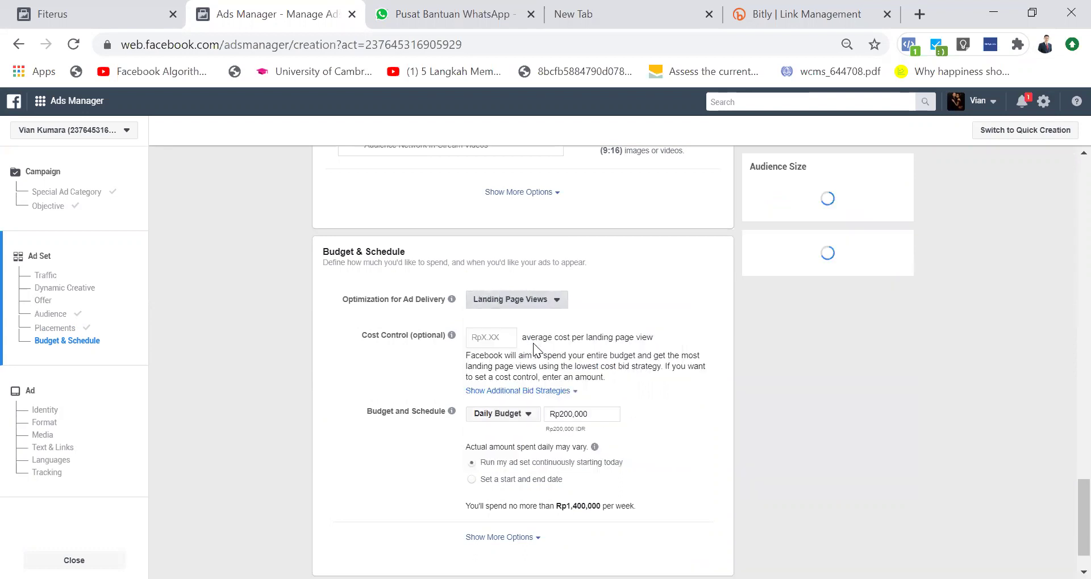
# Step: Recheck the optimization choices, keep Landing Page Views, and focus the optional Cost Control field
pyautogui.click(554, 301)
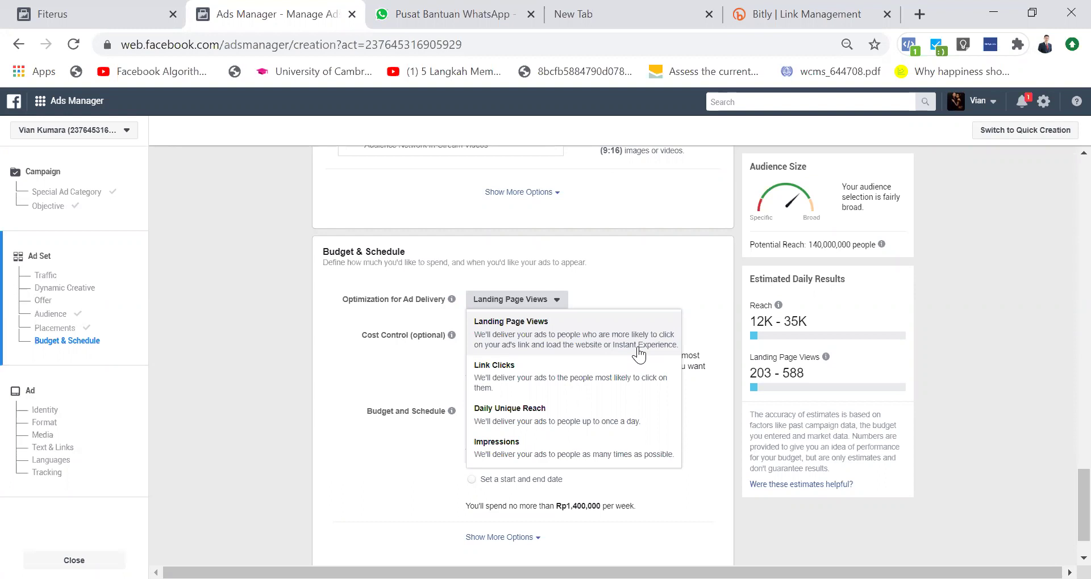
pyautogui.click(554, 347)
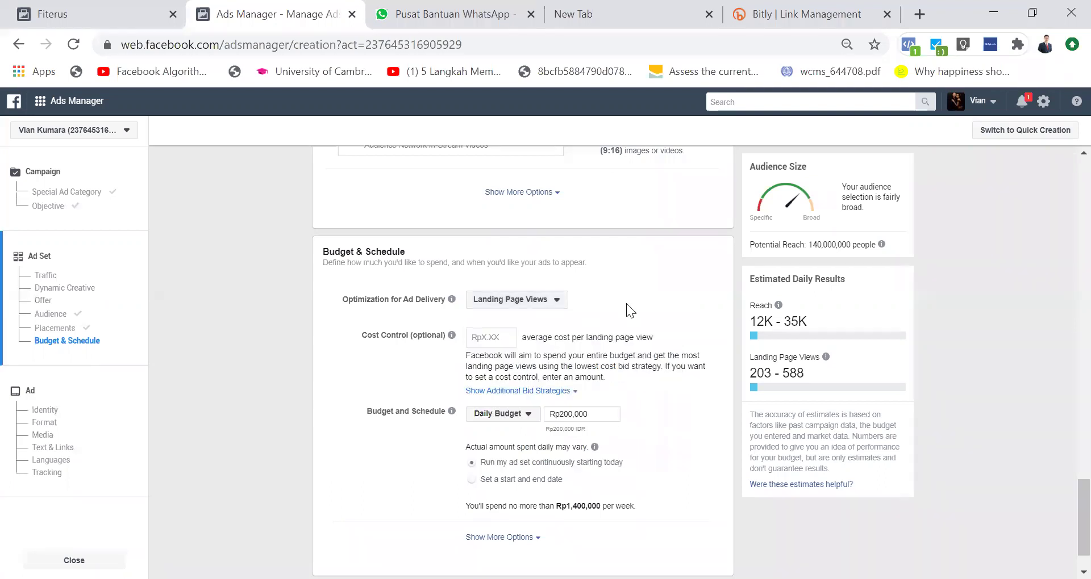
pyautogui.click(554, 300)
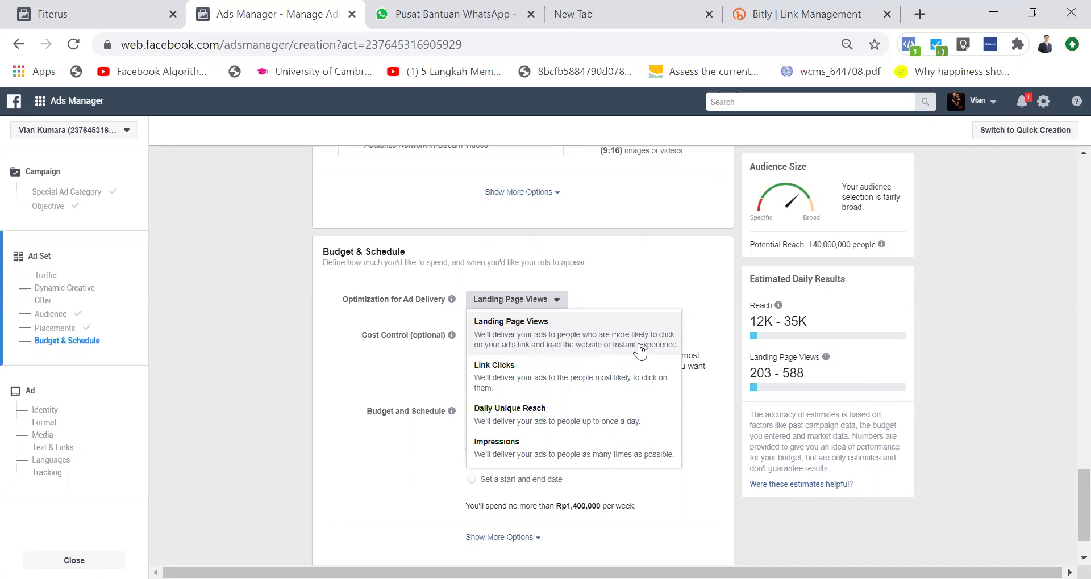
pyautogui.click(615, 282)
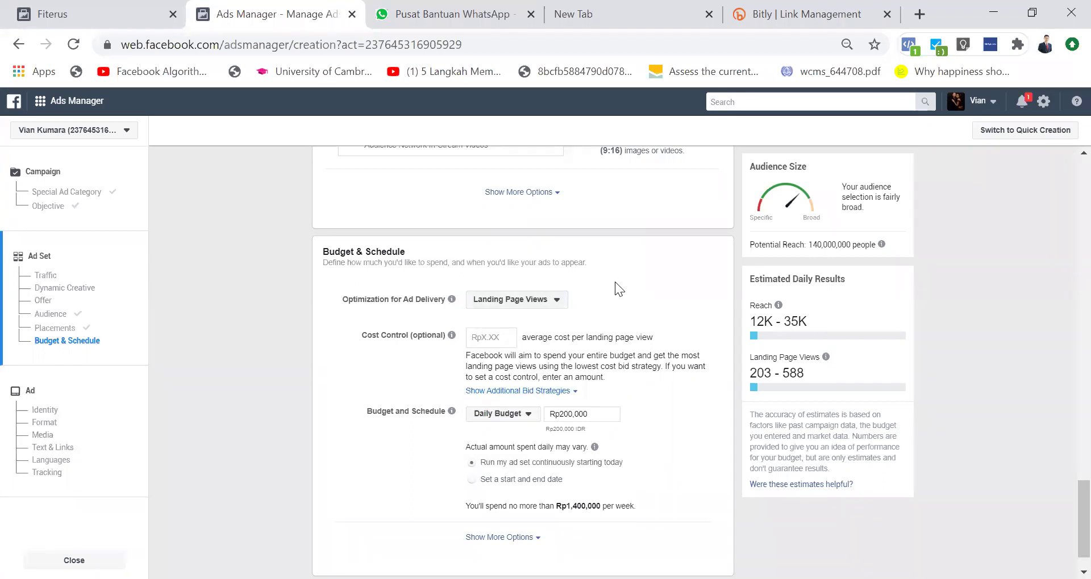
pyautogui.click(496, 336)
pyautogui.click(567, 414)
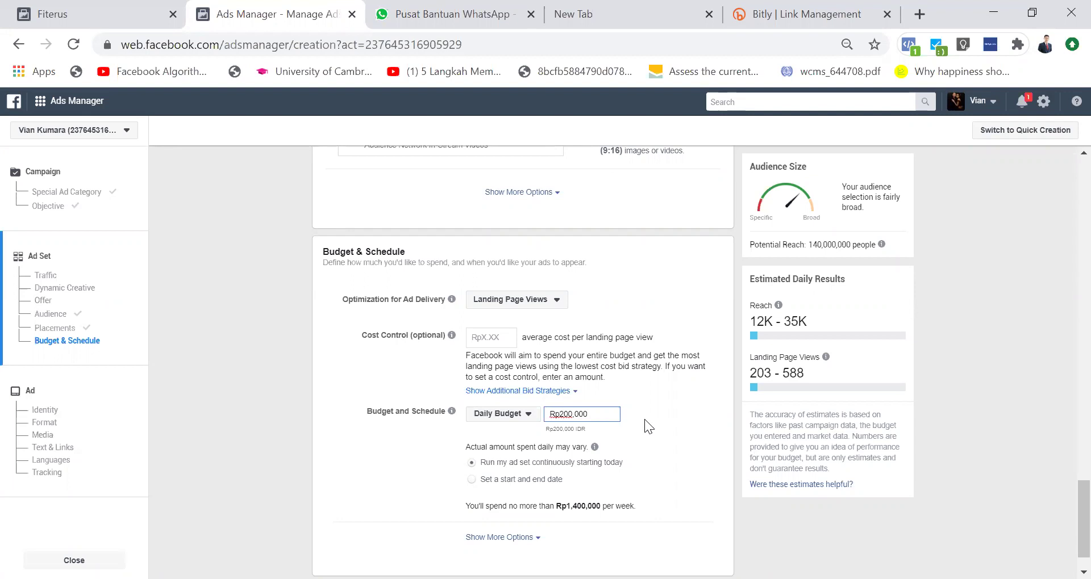
pyautogui.press('BackSpace')
pyautogui.write('1')
pyautogui.press('BackSpace')
pyautogui.write('5')
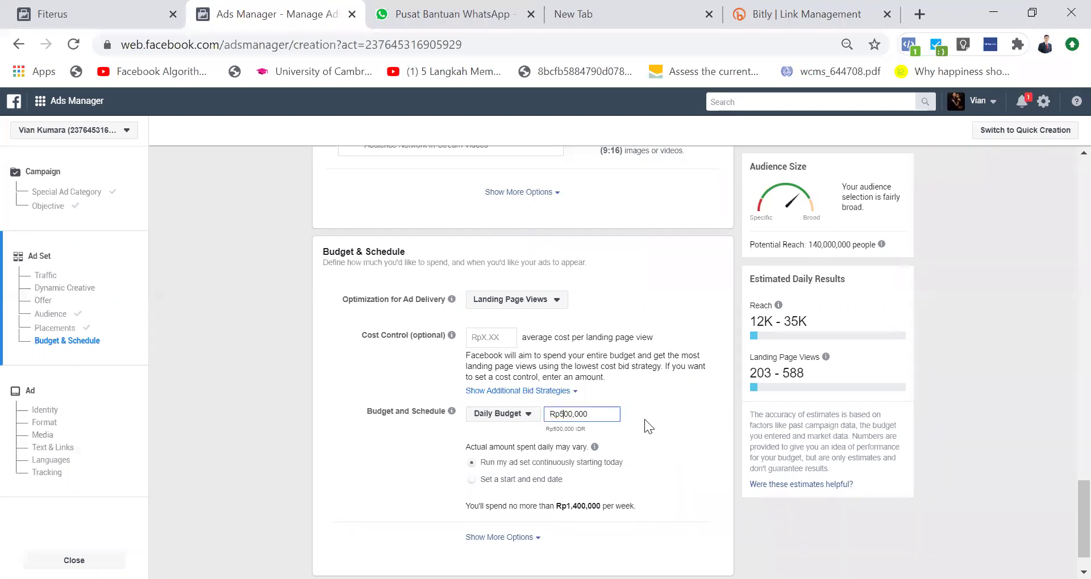
pyautogui.press('BackSpace')
pyautogui.write('2')
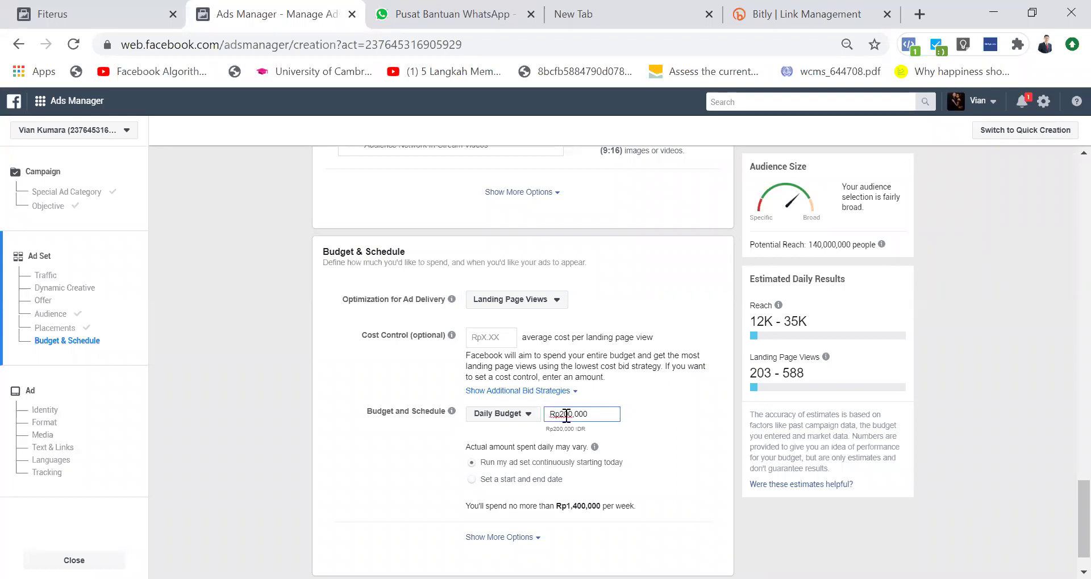
pyautogui.click(680, 421)
# Step: Scroll down the ad set form to Continue, then back up to the Ad Set Name section
pyautogui.scroll(-1, 706, 446)
pyautogui.scroll(20, 614, 378)
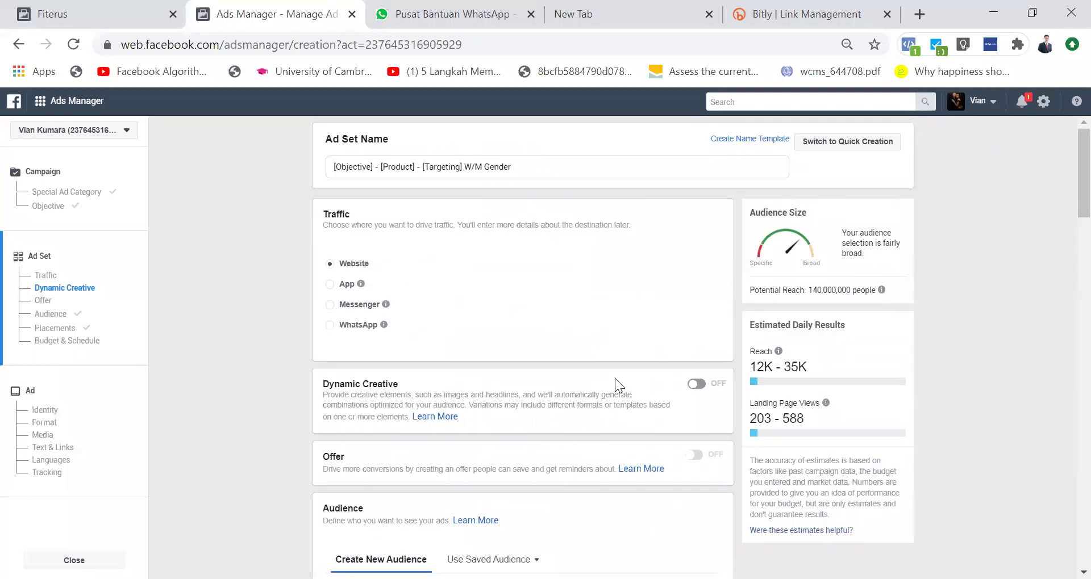
pyautogui.scroll(-20, 615, 379)
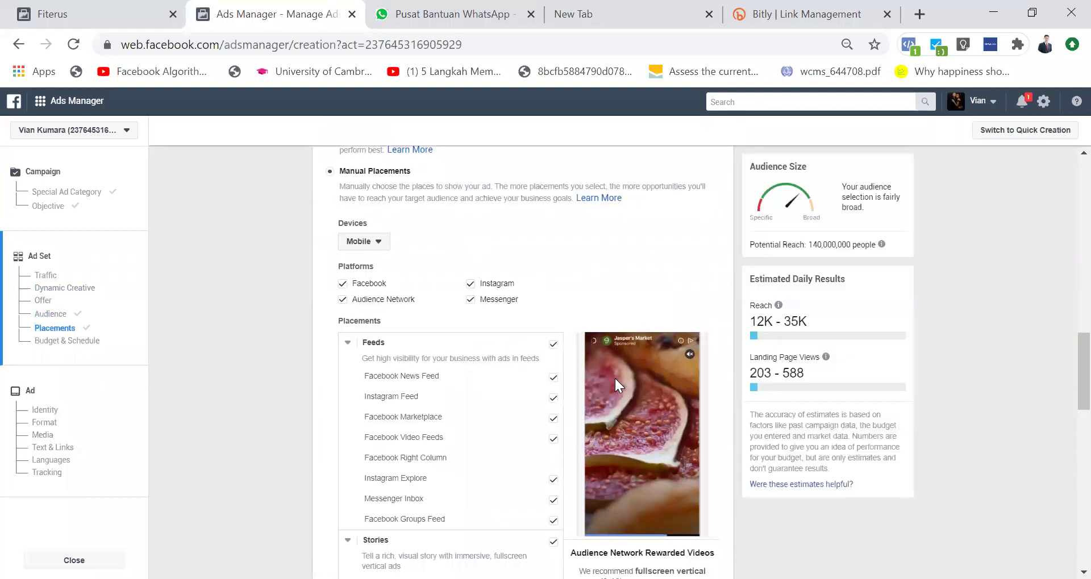
pyautogui.scroll(-10, 615, 377)
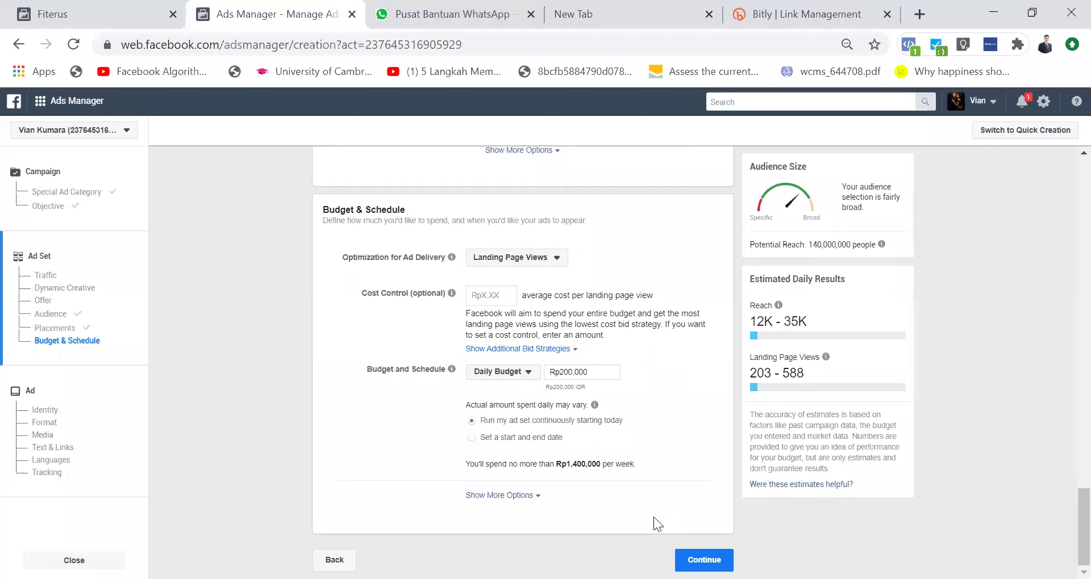
pyautogui.scroll(15, 653, 517)
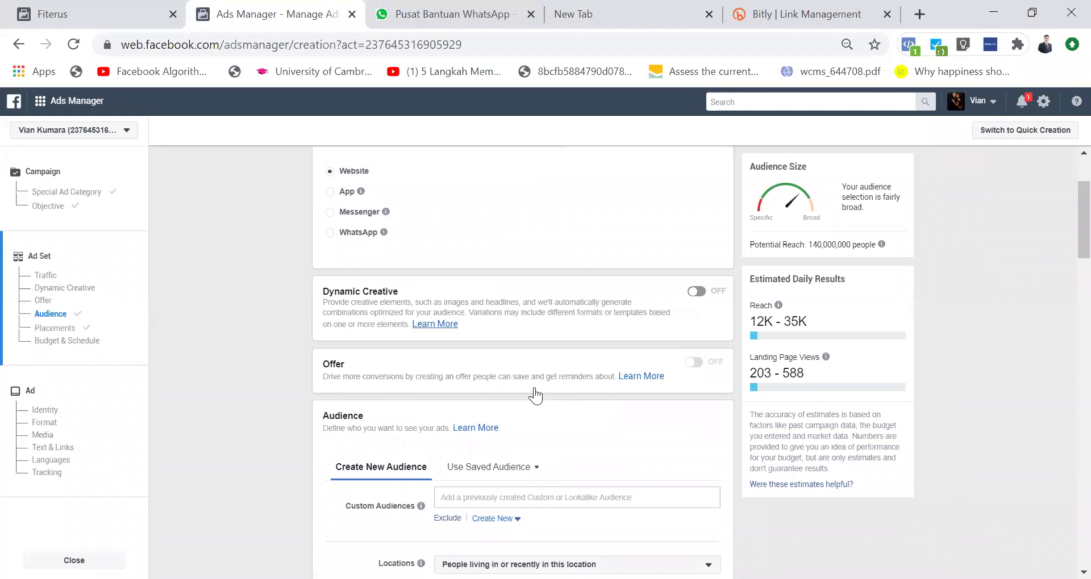
pyautogui.scroll(2, 456, 326)
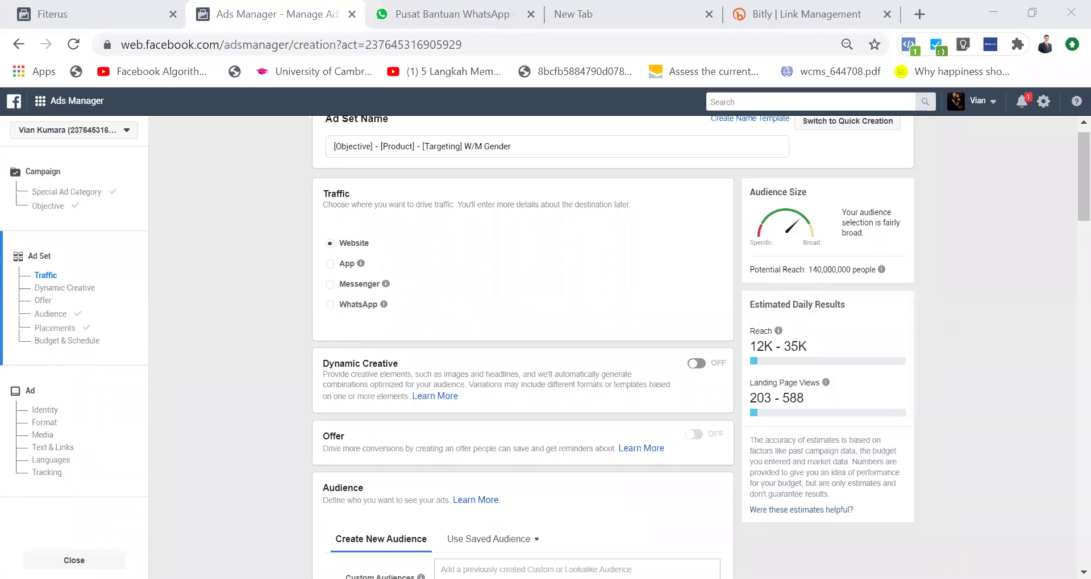
pyautogui.scroll(1, 667, 350)
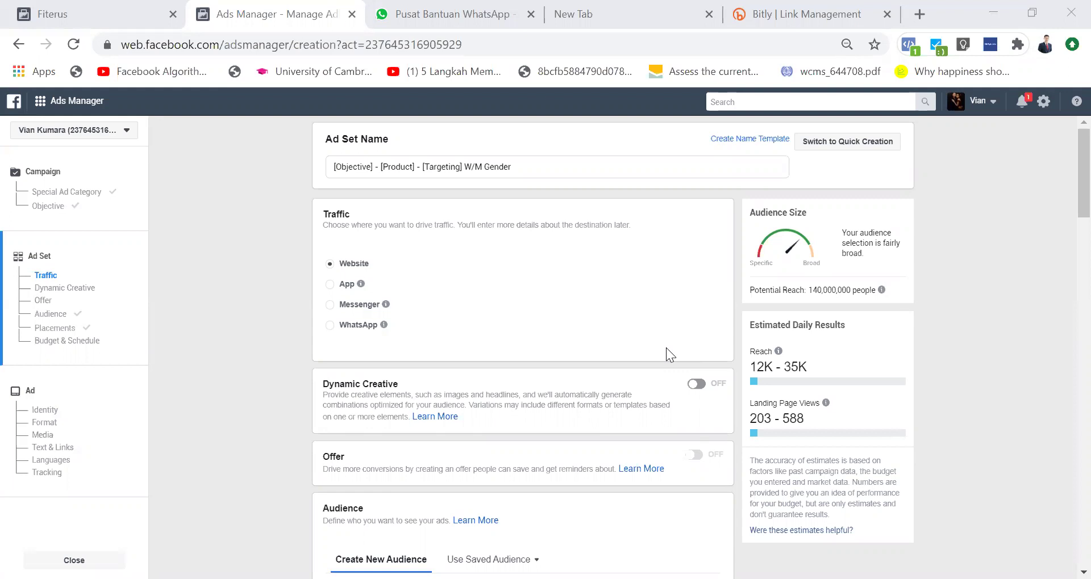
pyautogui.click(43, 171)
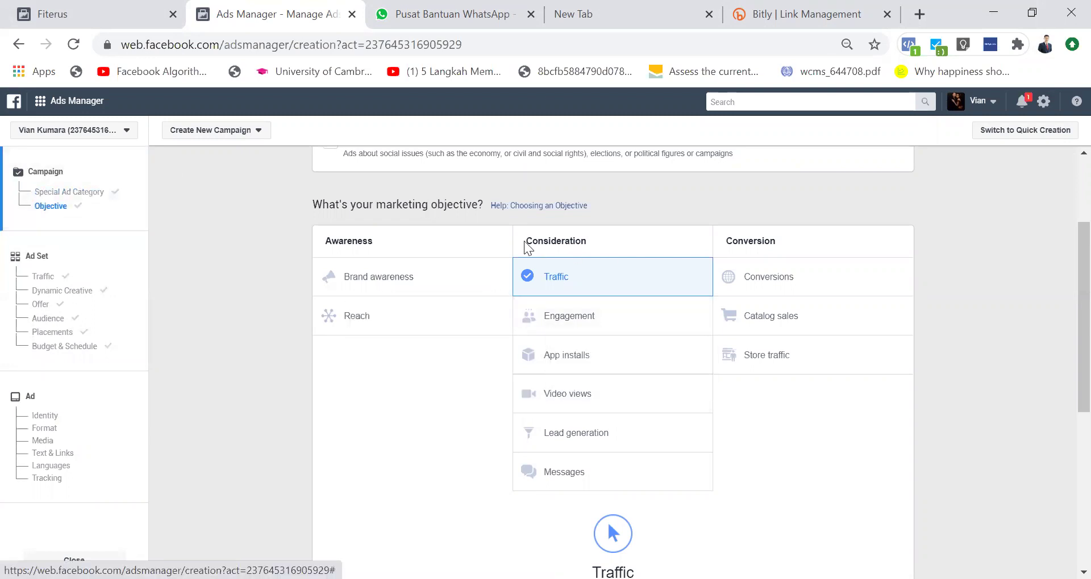
pyautogui.scroll(-6, 630, 437)
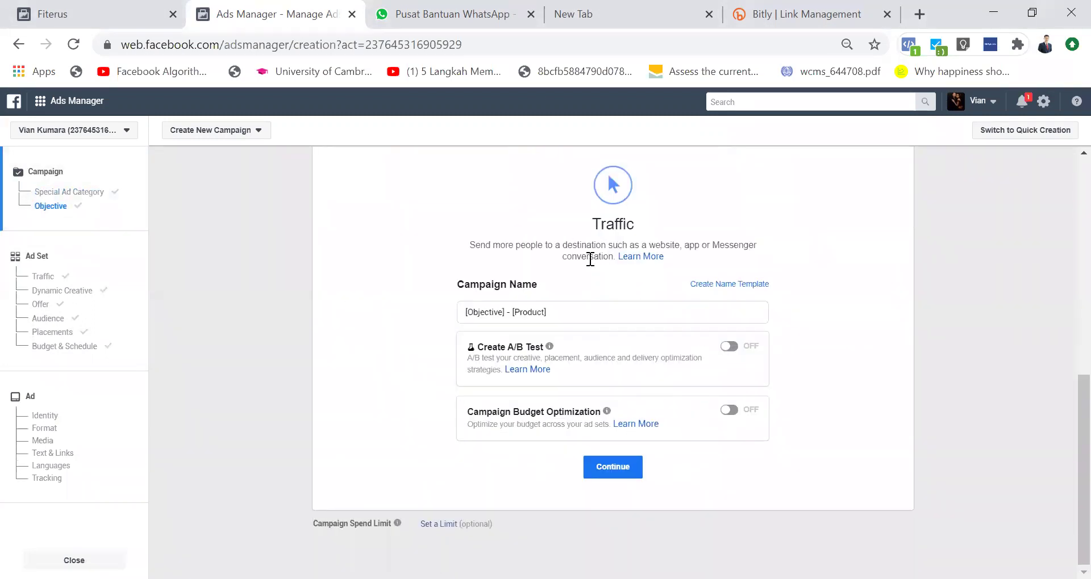
pyautogui.click(45, 277)
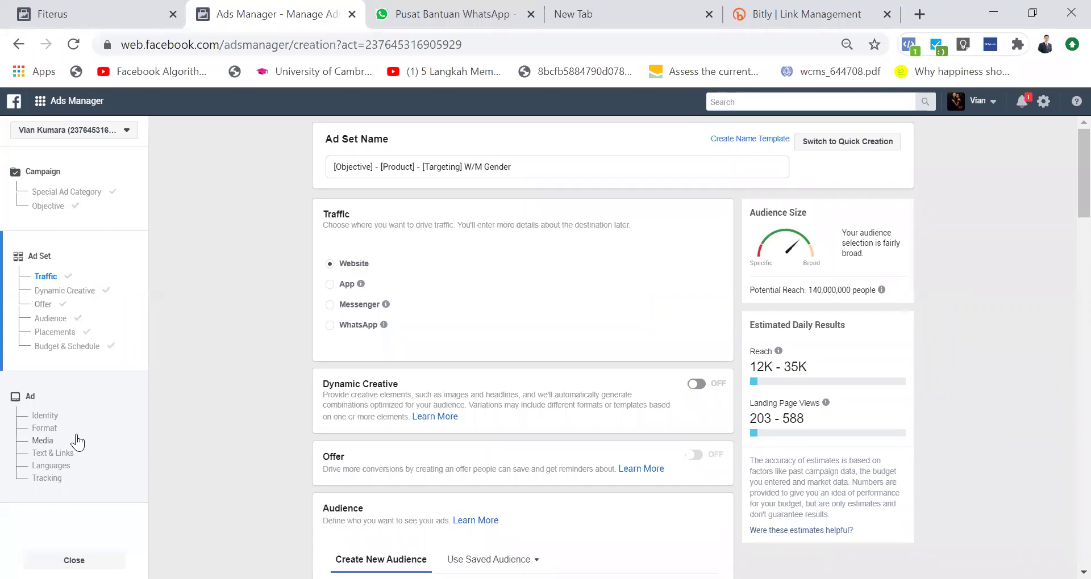
# Step: Open the ad's settings and replace its default name with the pasted naming template
pyautogui.click(21, 401)
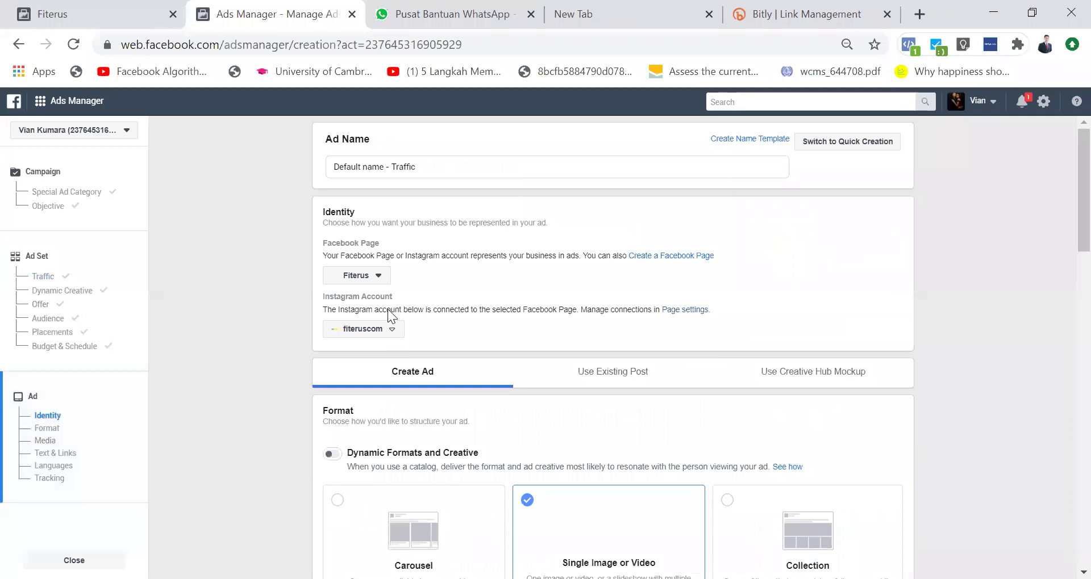
pyautogui.click(424, 171)
pyautogui.hotkey('ctrl', 'a')
pyautogui.write('[Objective] - [Product]')
# Step: Copy the ad set's name and paste it as the ad name '[Objective] - [Product] - [Targeting] W/M Gender'
pyautogui.click(48, 267)
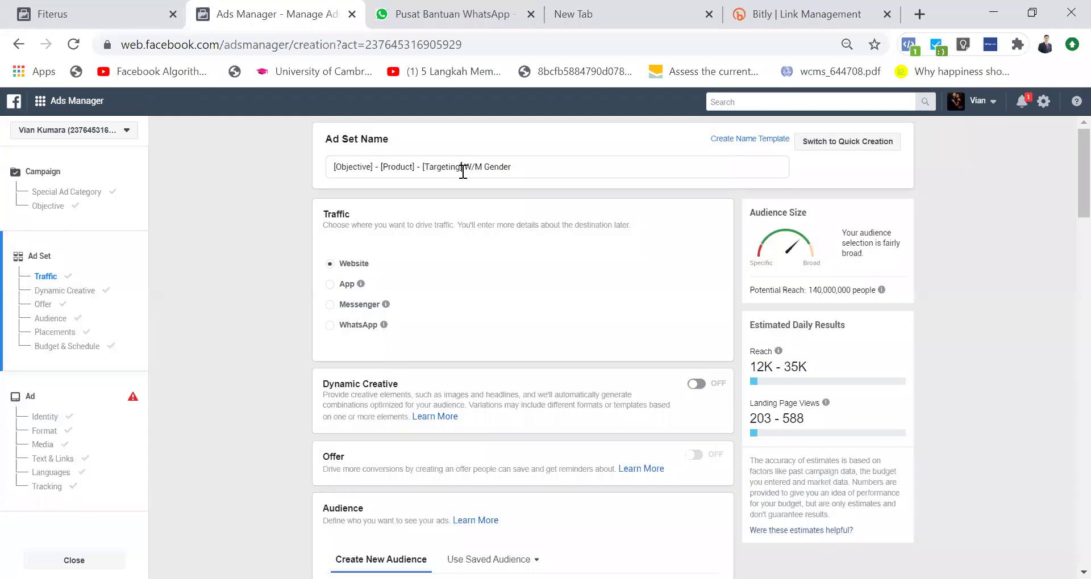
pyautogui.click(463, 168)
pyautogui.hotkey('ctrl', 'a')
pyautogui.hotkey('ctrl', 'c')
pyautogui.click(48, 407)
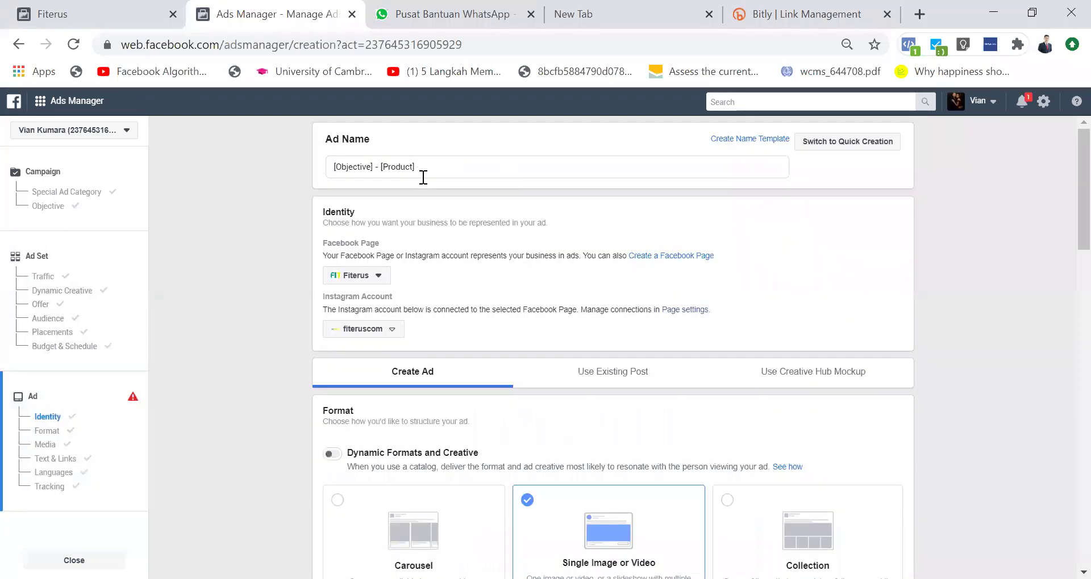
pyautogui.click(423, 166)
pyautogui.hotkey('ctrl', 'a')
pyautogui.hotkey('ctrl', 'v')
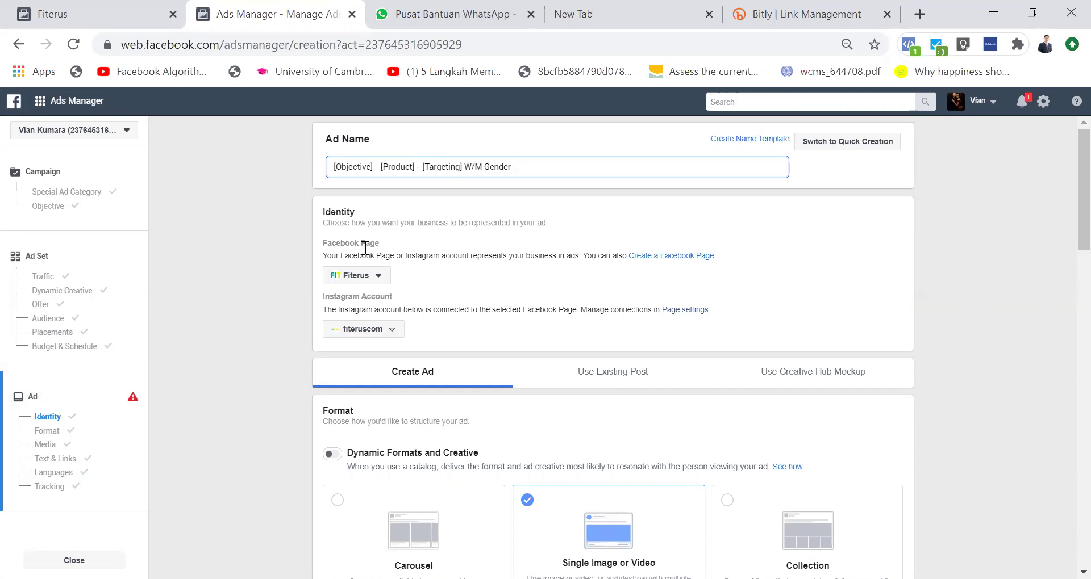
# Step: Point out the Facebook Page and Instagram account settings, then scroll to the Format section
pyautogui.moveTo(336, 243); pyautogui.dragTo(387, 244)
pyautogui.moveTo(349, 299); pyautogui.dragTo(350, 302)
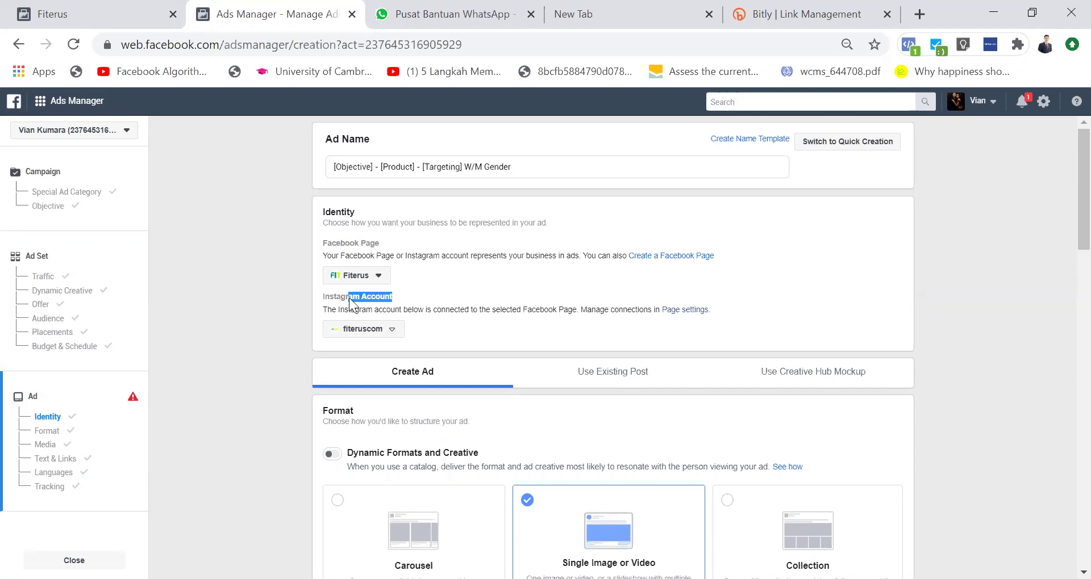
pyautogui.click(412, 303)
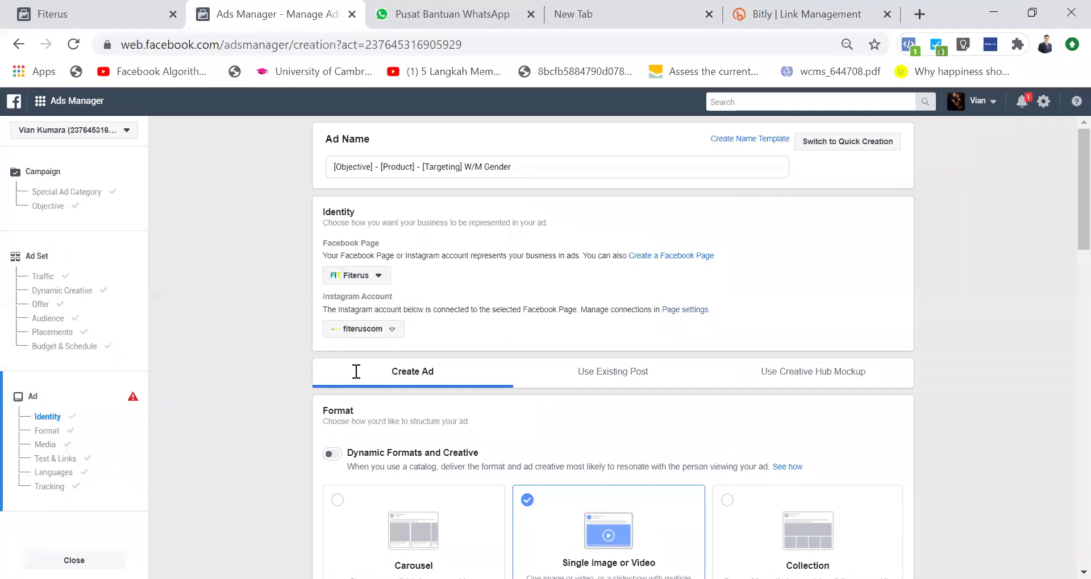
pyautogui.scroll(-1, 436, 336)
pyautogui.scroll(-2, 435, 337)
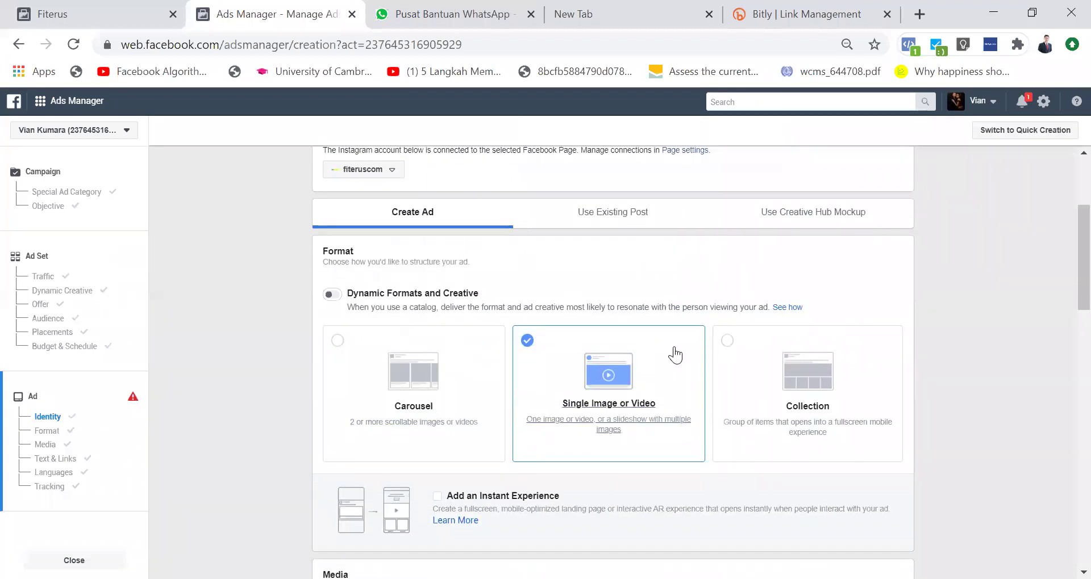
# Step: Try Collection, then Single Image or Video, and settle the ad format on Collection
pyautogui.click(732, 354)
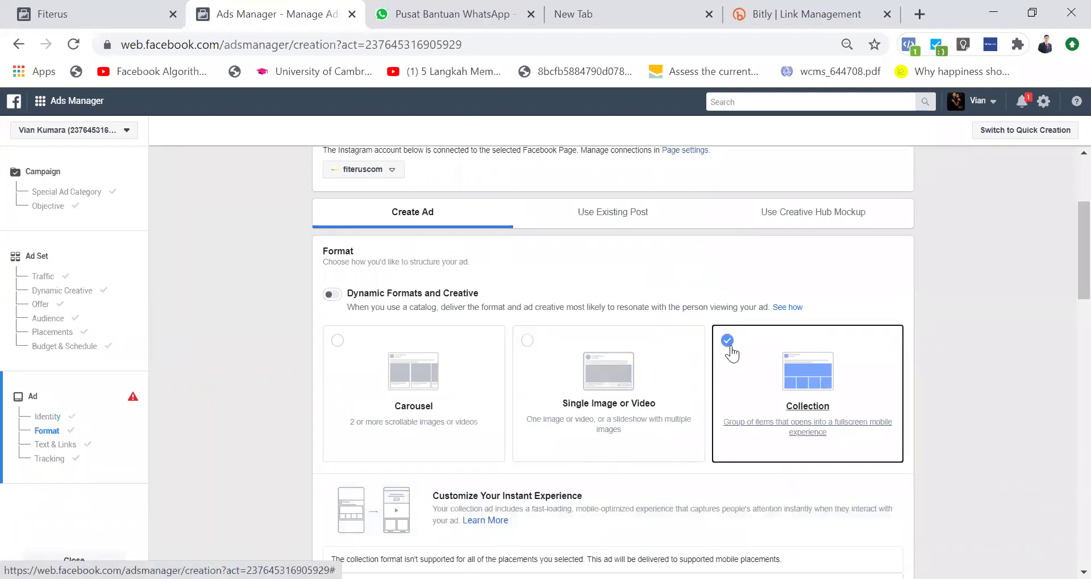
pyautogui.click(528, 343)
pyautogui.scroll(-2, 489, 426)
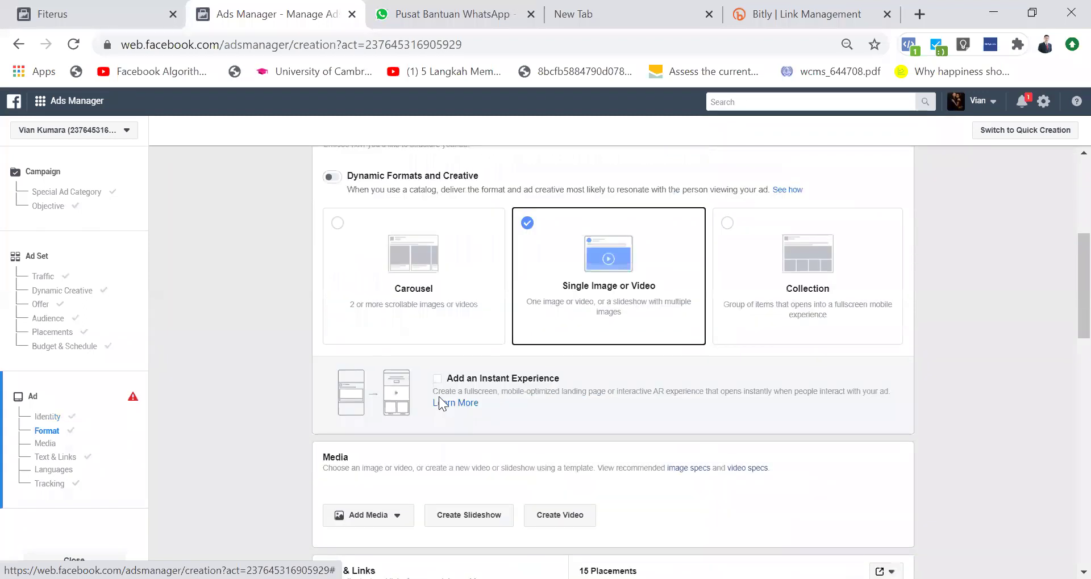
pyautogui.click(733, 230)
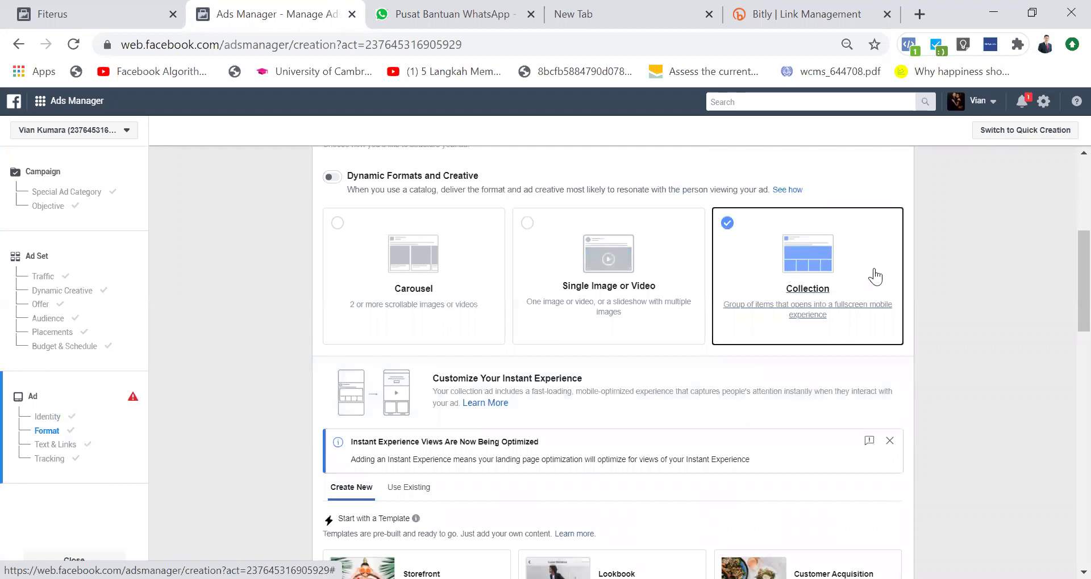
# Step: Attach the existing Instant Experience 'VCO' from the Use Existing list
pyautogui.scroll(-2, 434, 401)
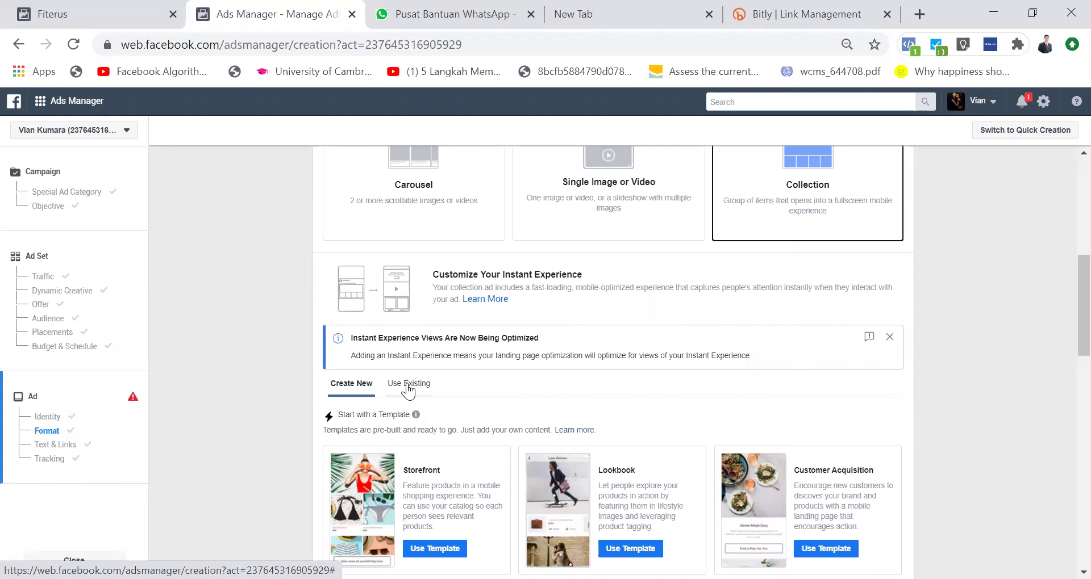
pyautogui.click(407, 385)
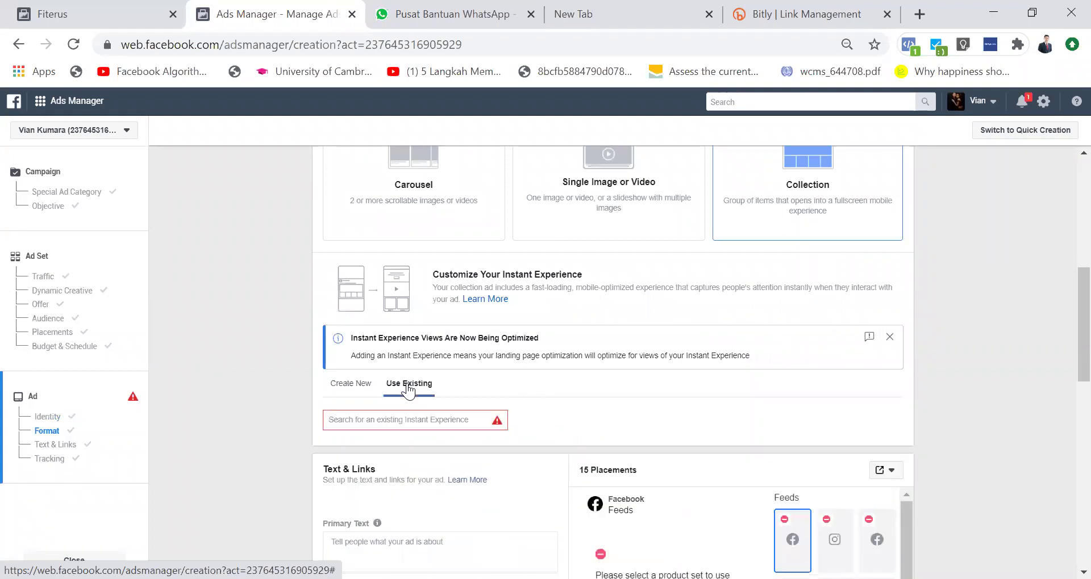
pyautogui.click(438, 420)
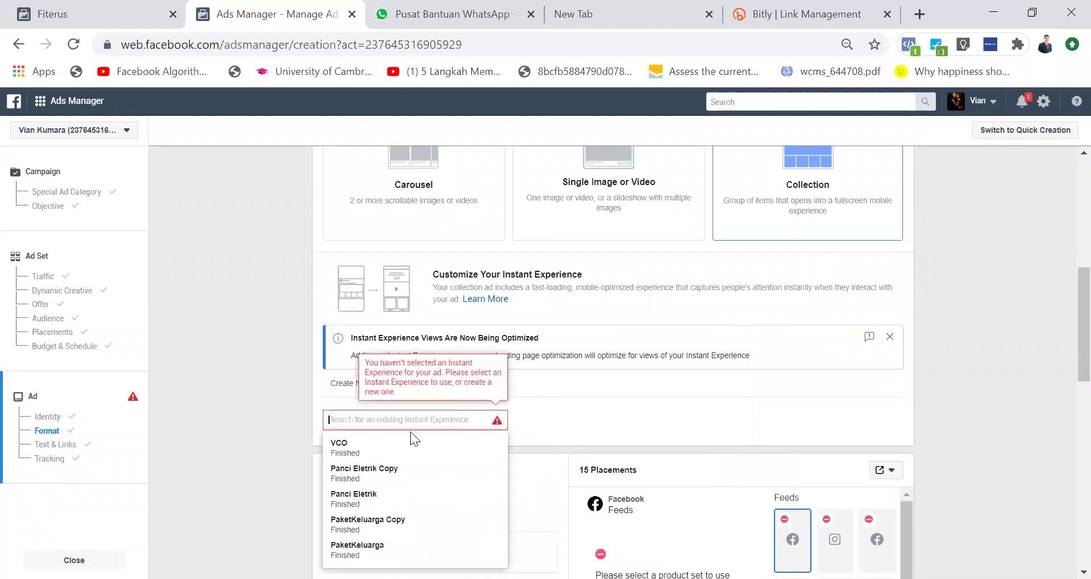
pyautogui.click(377, 450)
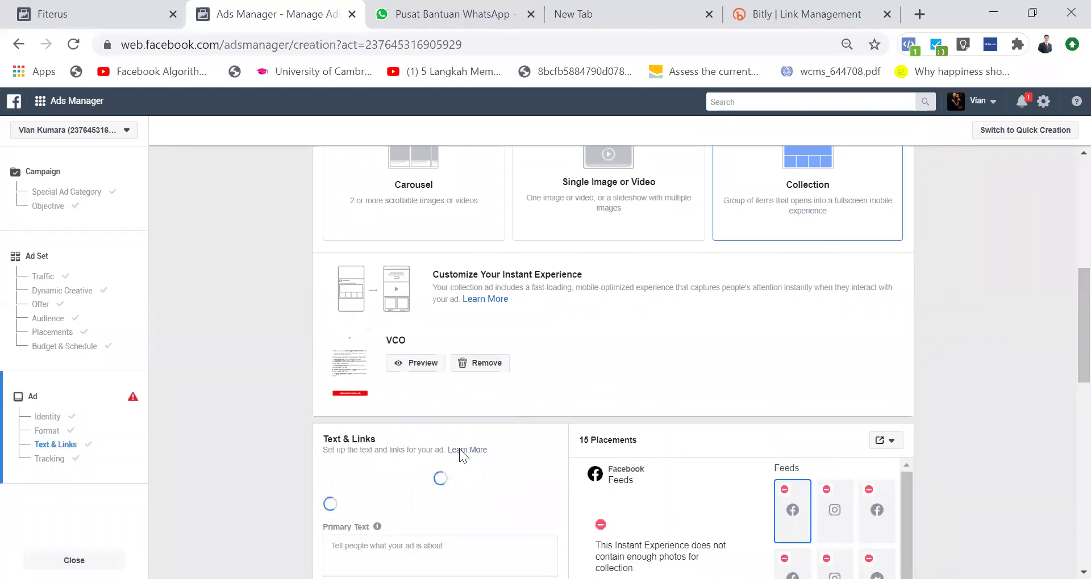
pyautogui.scroll(-3, 463, 451)
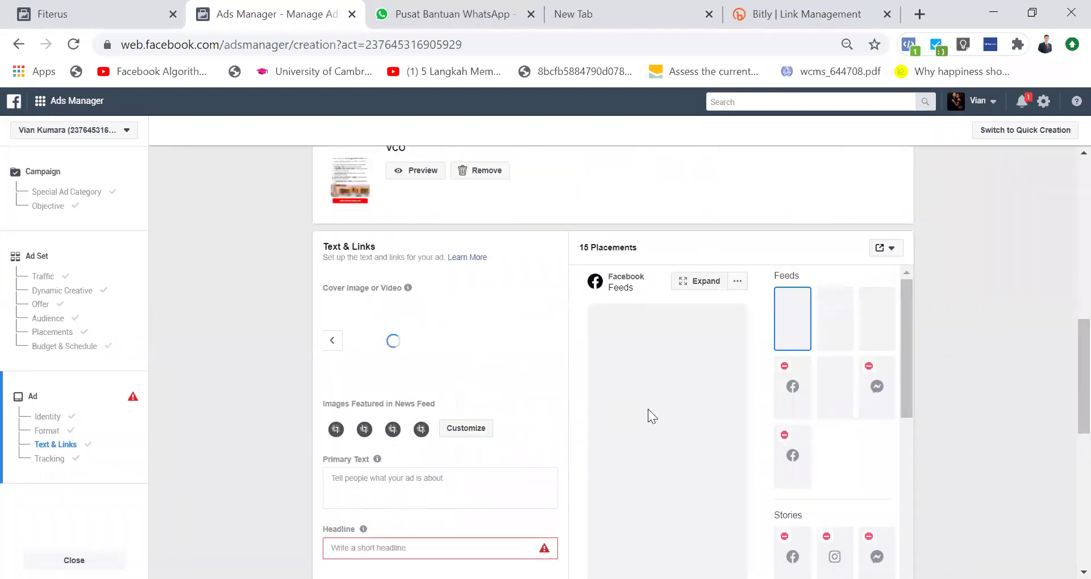
pyautogui.scroll(8, 647, 409)
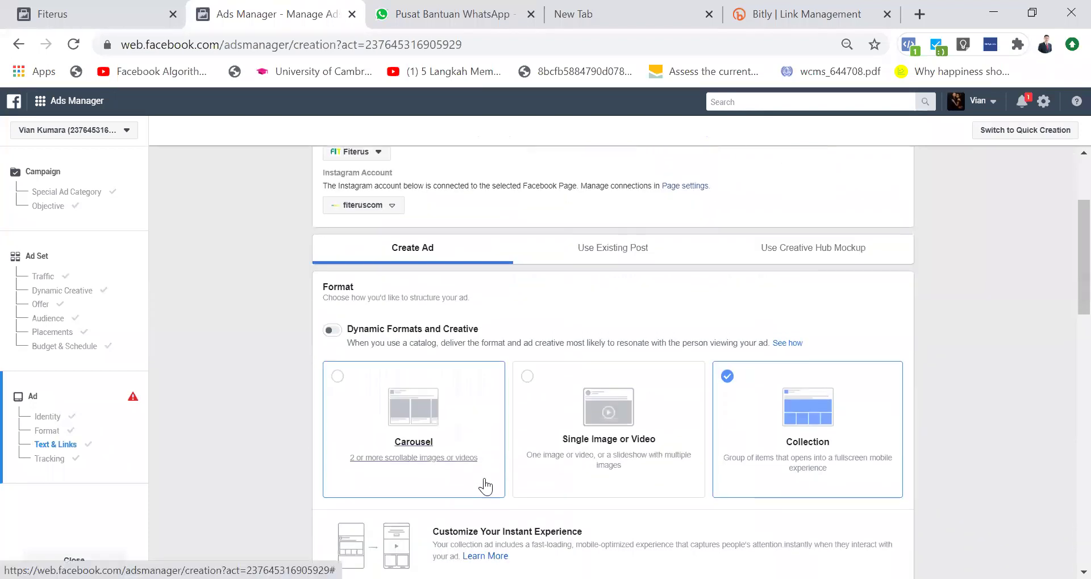
# Step: Remove the VCO Instant Experience card from the Collection ad
pyautogui.scroll(-3, 484, 487)
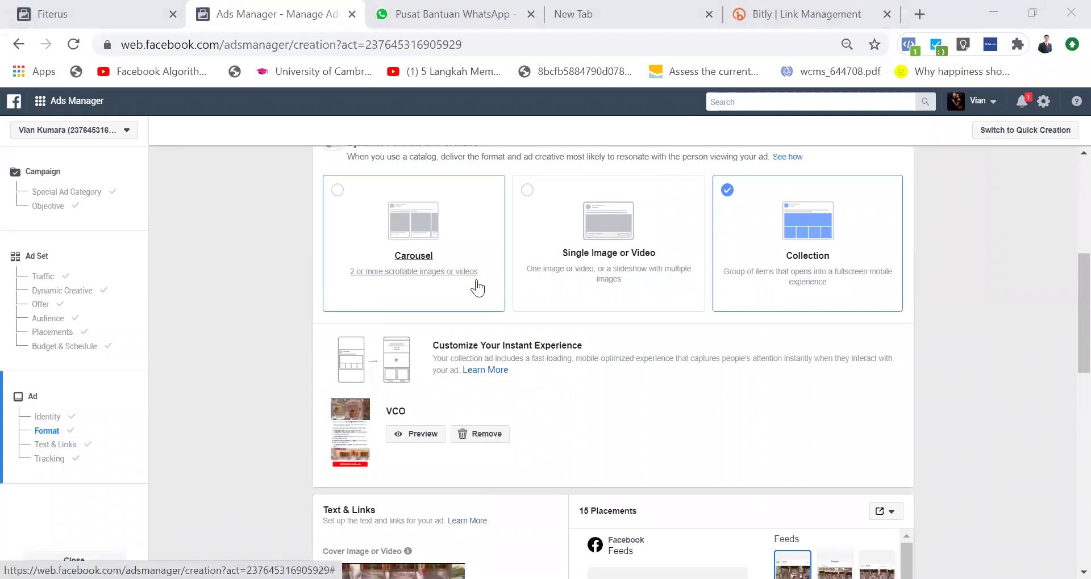
pyautogui.scroll(3, 418, 291)
pyautogui.scroll(-4, 491, 361)
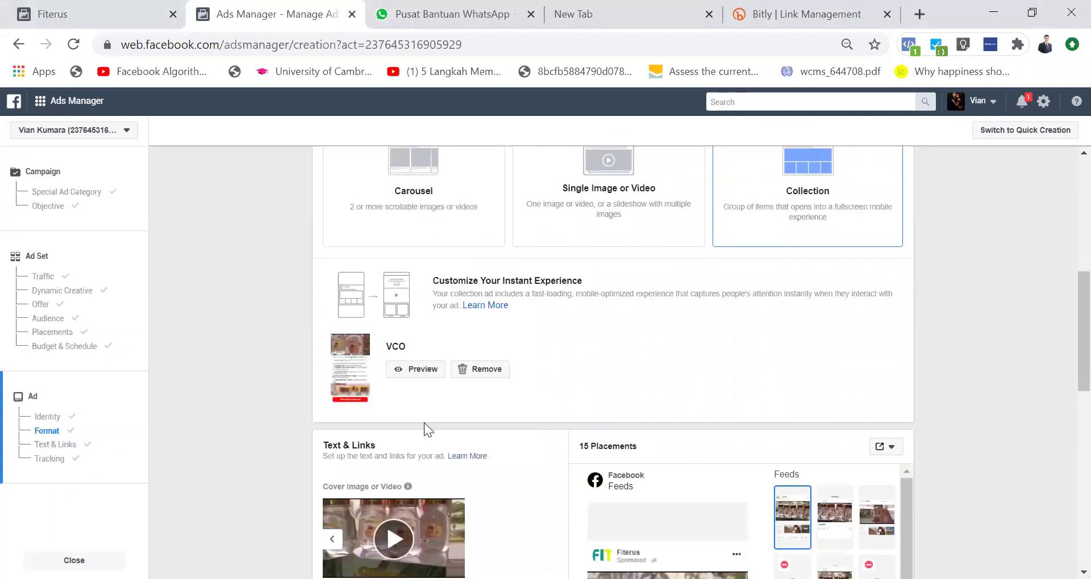
pyautogui.scroll(3, 530, 358)
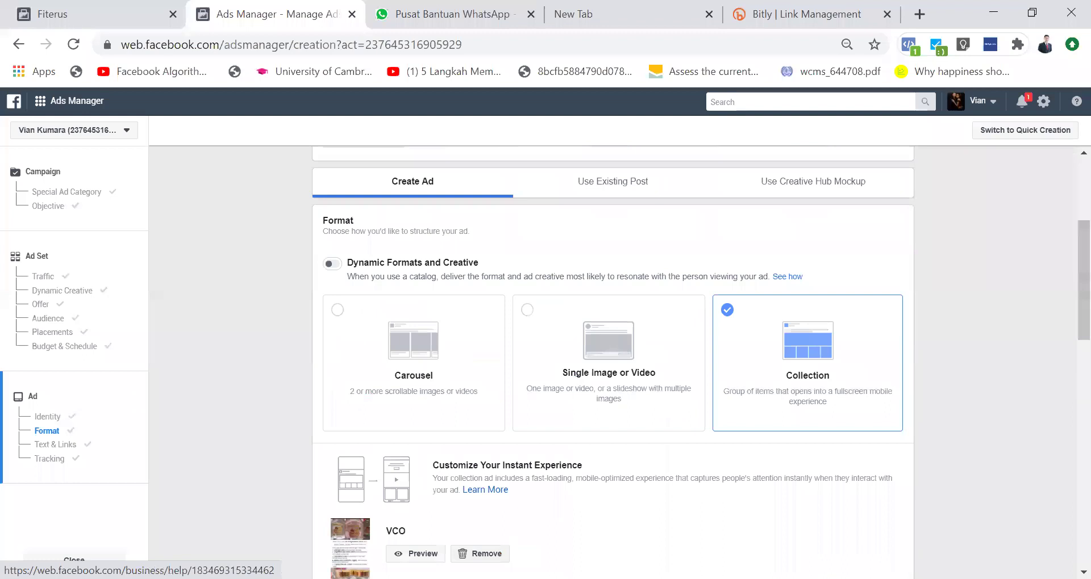
pyautogui.rightClick(492, 553)
pyautogui.click(449, 515)
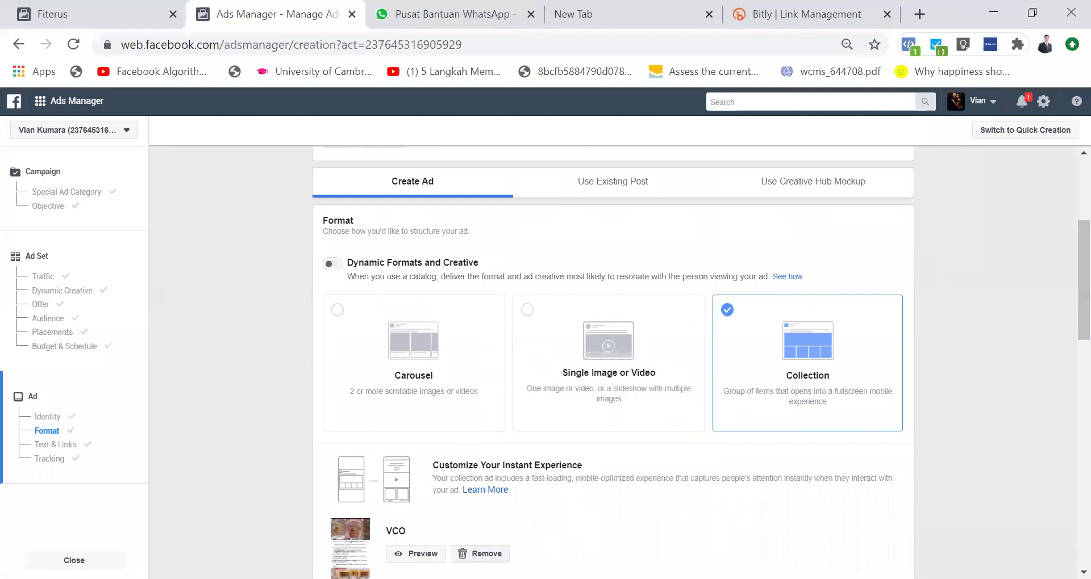
pyautogui.click(480, 553)
pyautogui.scroll(-3, 414, 473)
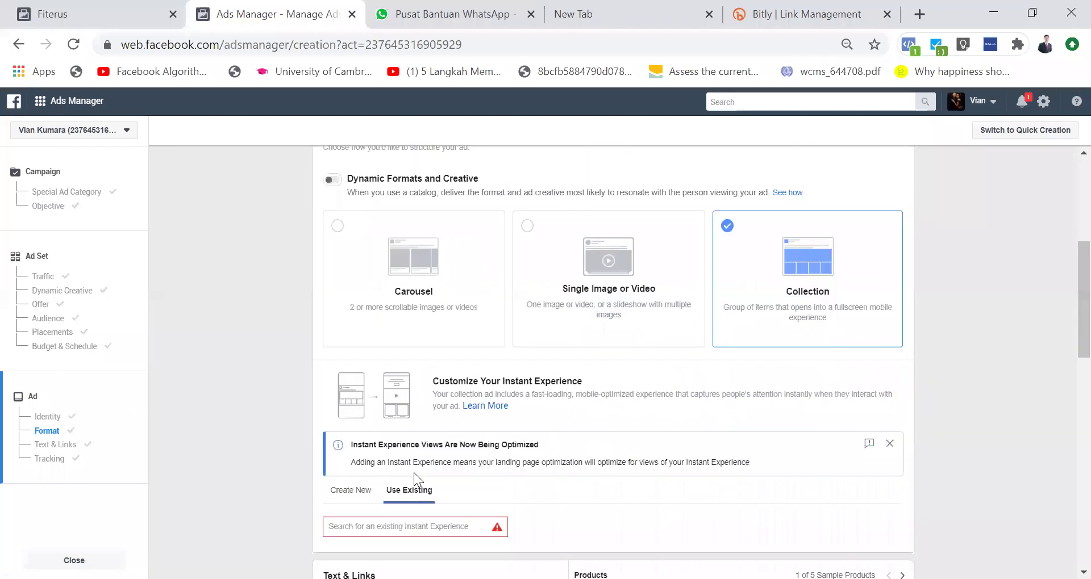
# Step: Switch to Create New and scroll to the Storefront, Lookbook and Customer Acquisition templates
pyautogui.click(350, 410)
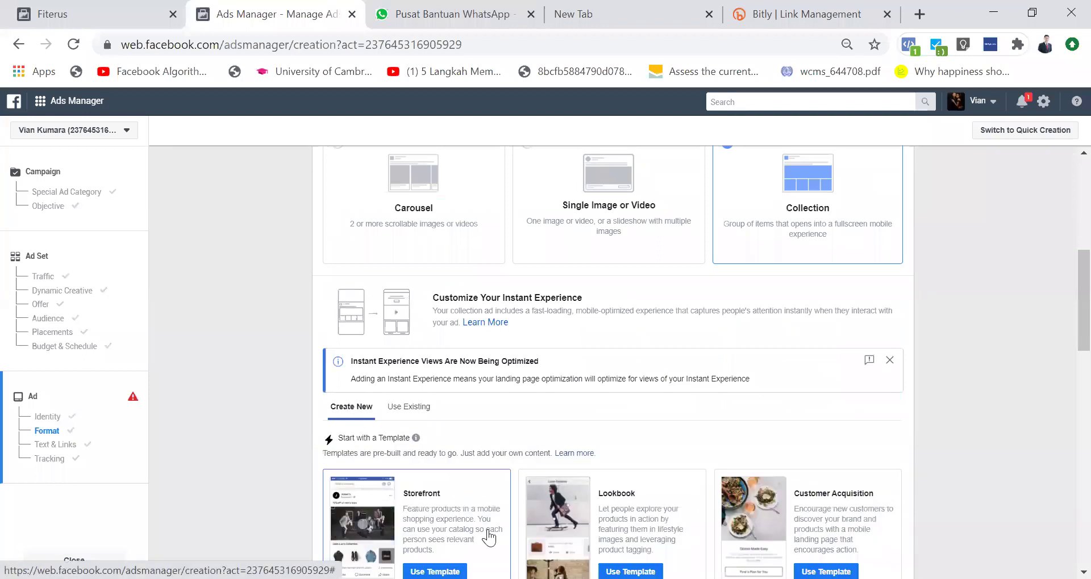
pyautogui.scroll(-3, 488, 537)
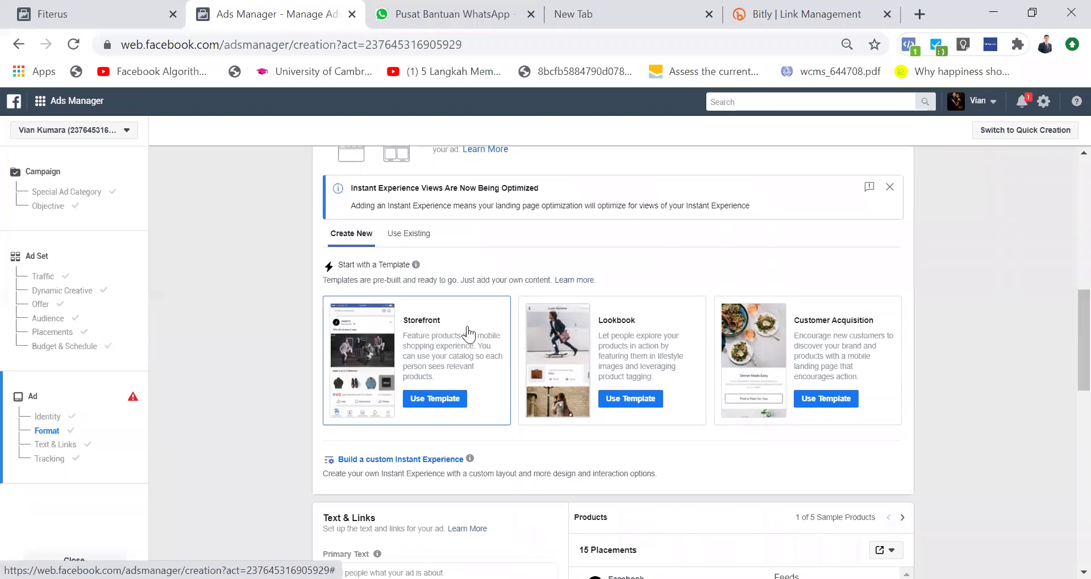
# Step: Start a Storefront Instant Experience and review its catalog, product order and product set options
pyautogui.click(451, 399)
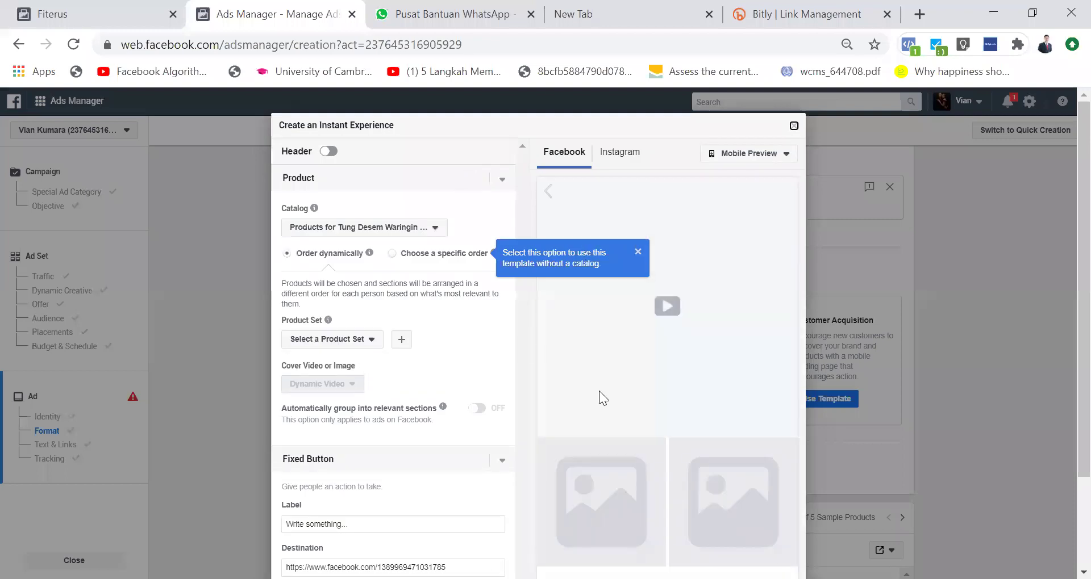
pyautogui.click(429, 228)
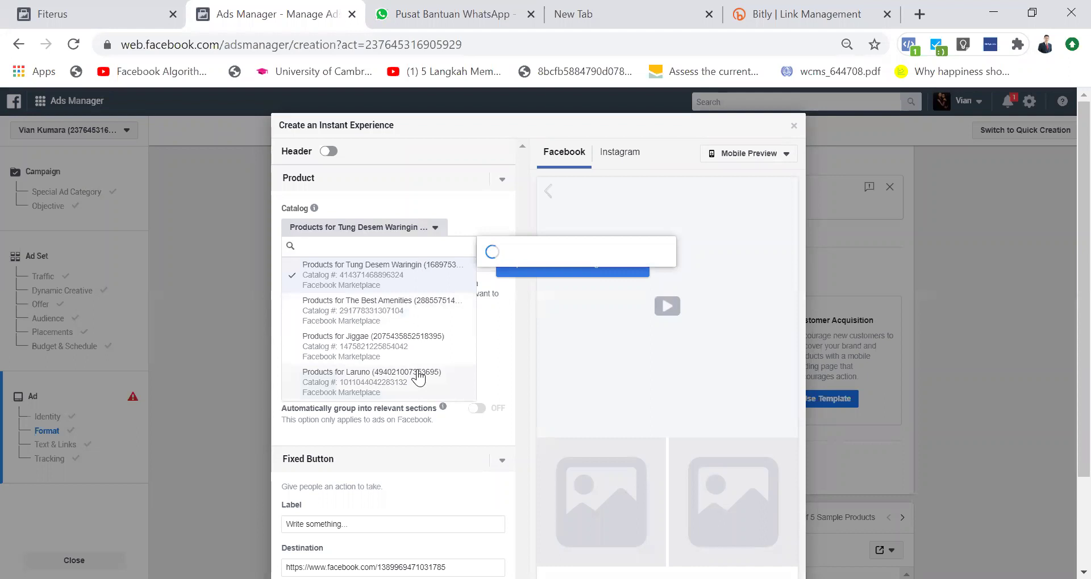
pyautogui.click(438, 164)
pyautogui.click(401, 233)
pyautogui.click(408, 230)
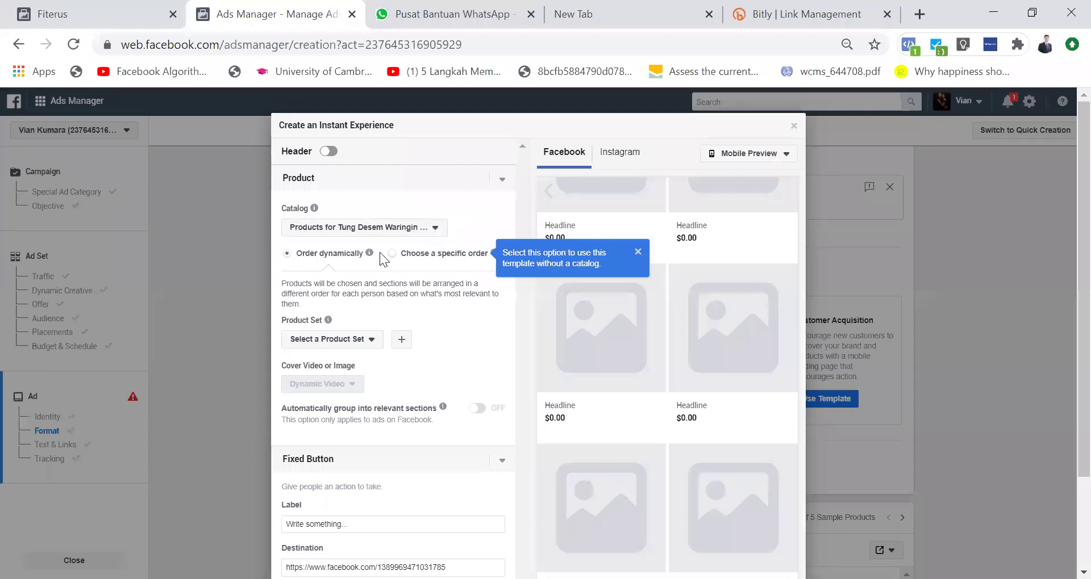
pyautogui.click(392, 253)
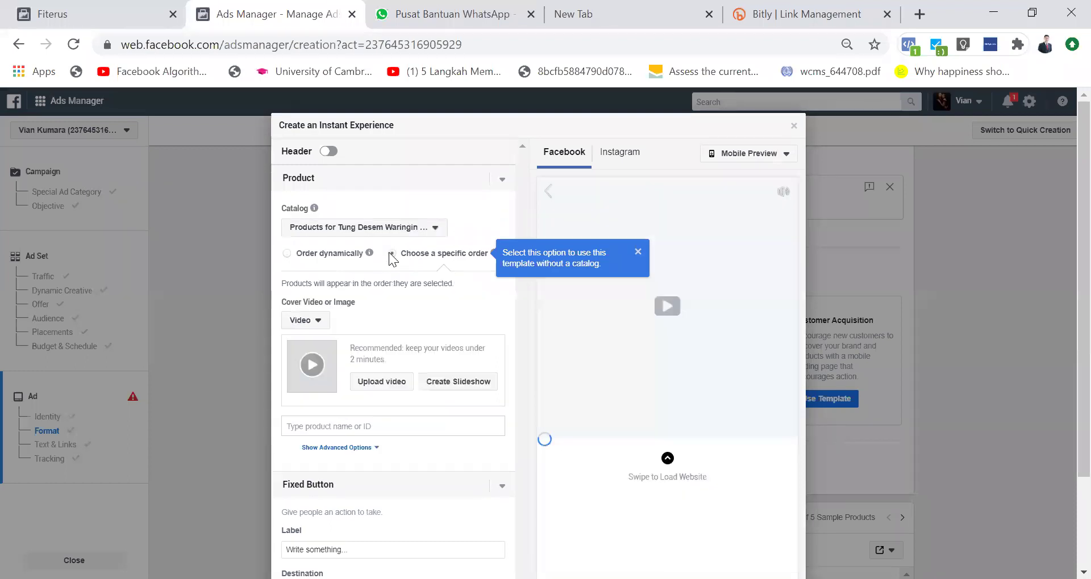
pyautogui.click(286, 254)
pyautogui.click(372, 340)
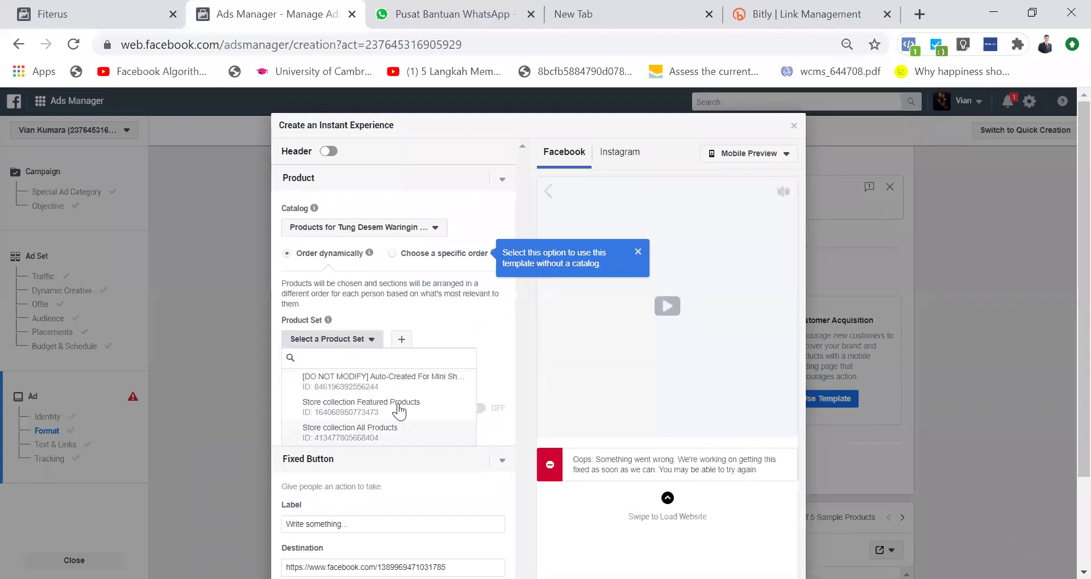
pyautogui.click(446, 320)
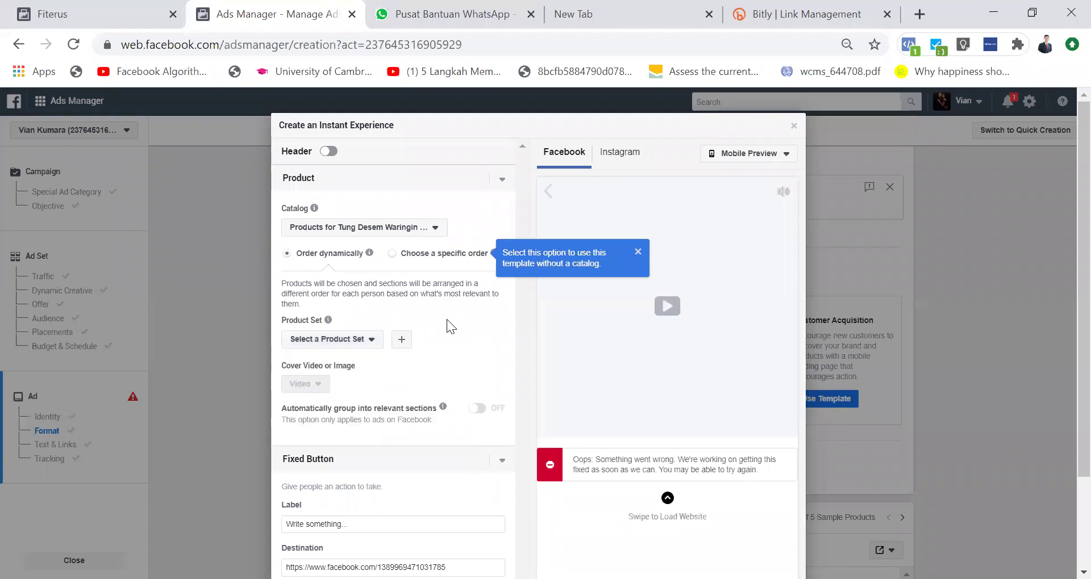
# Step: Try specific product ordering again, leave it dynamic, and exit the editor with Esc
pyautogui.scroll(-2, 446, 319)
pyautogui.scroll(2, 447, 319)
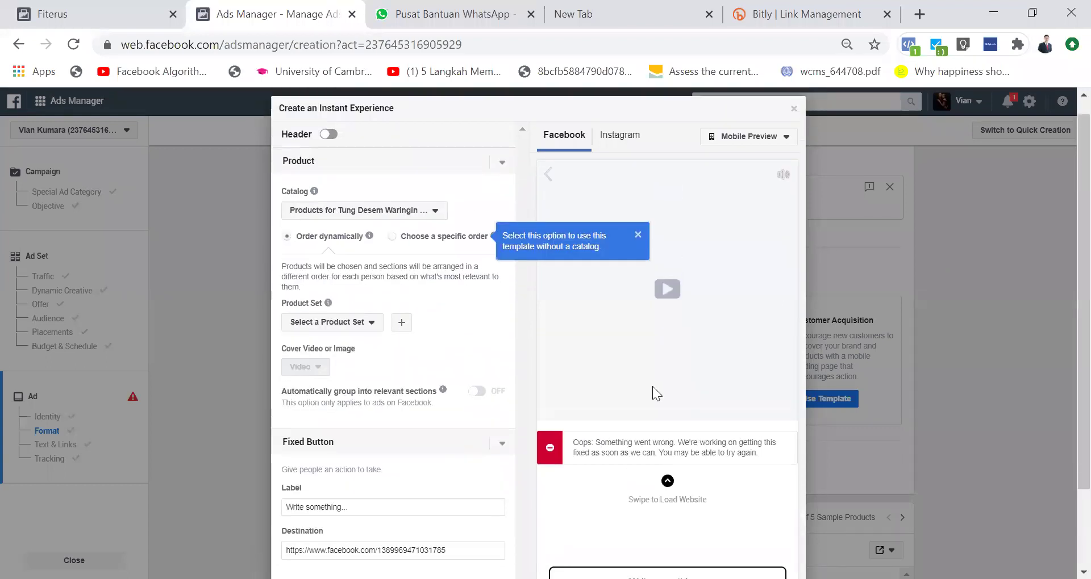
pyautogui.scroll(-2, 652, 386)
pyautogui.scroll(2, 378, 286)
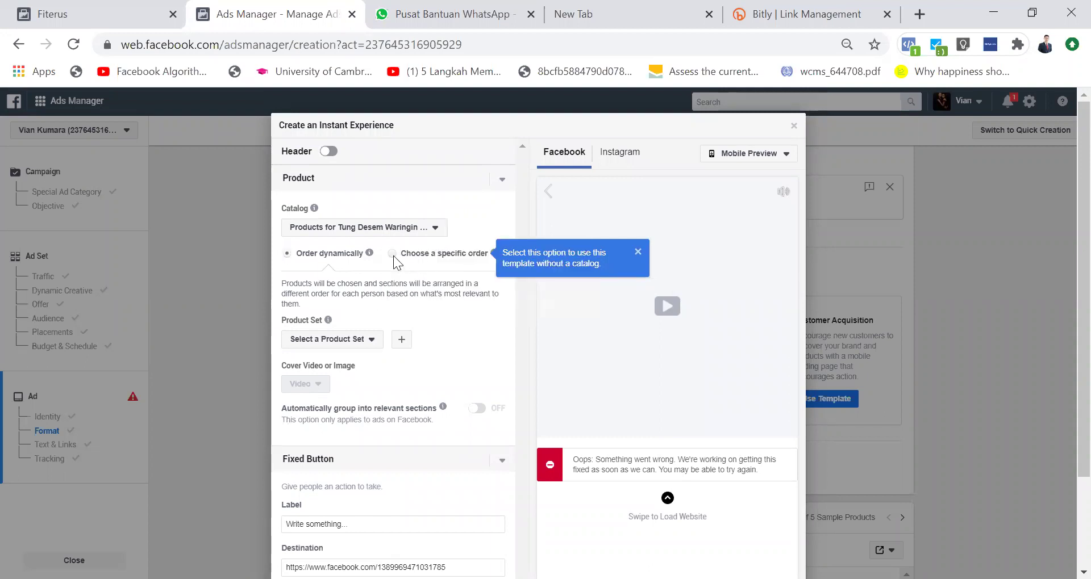
pyautogui.click(393, 256)
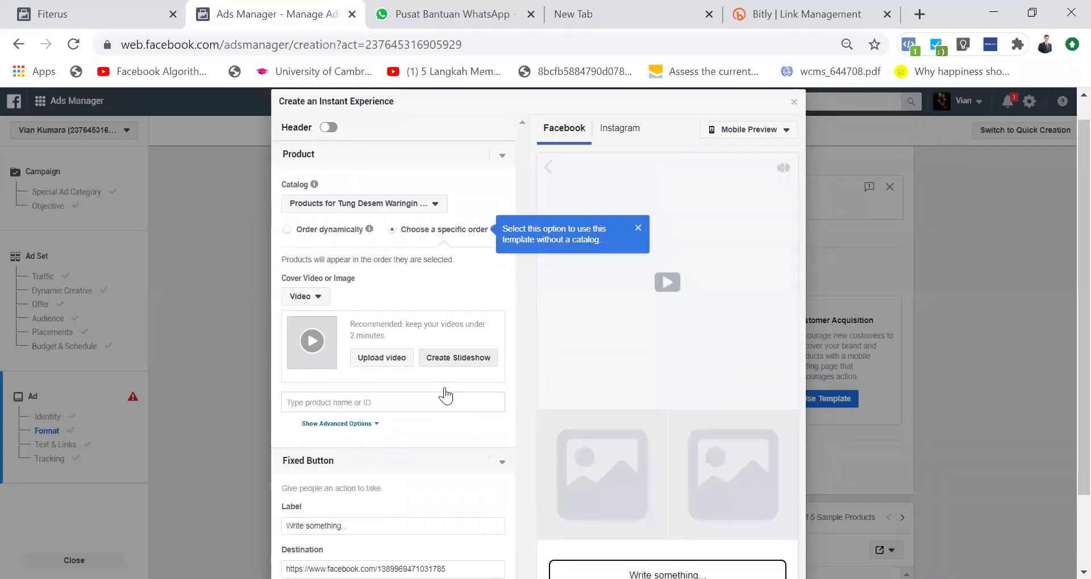
pyautogui.scroll(-2, 445, 388)
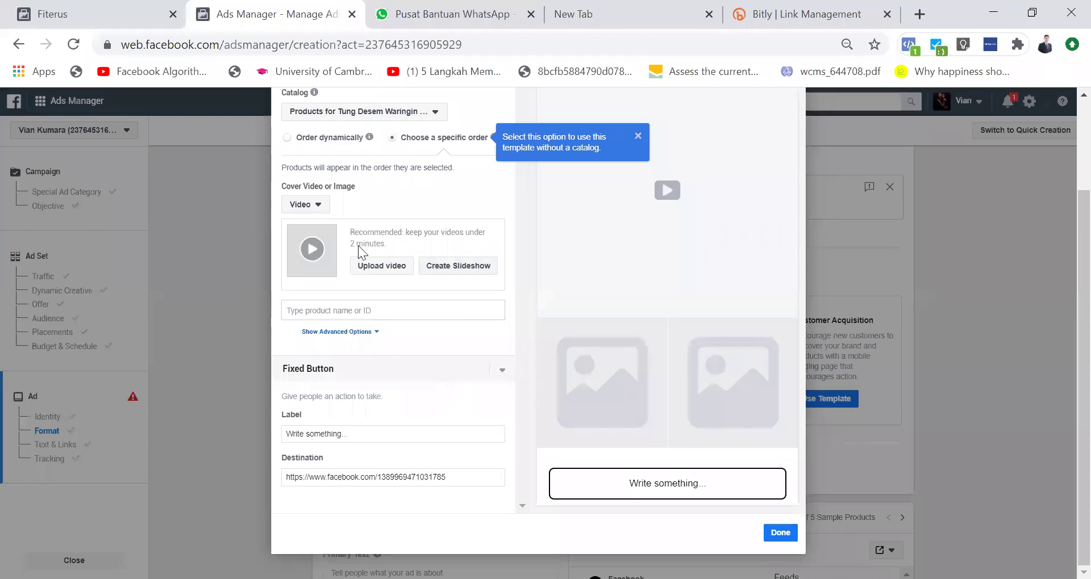
pyautogui.scroll(2, 359, 250)
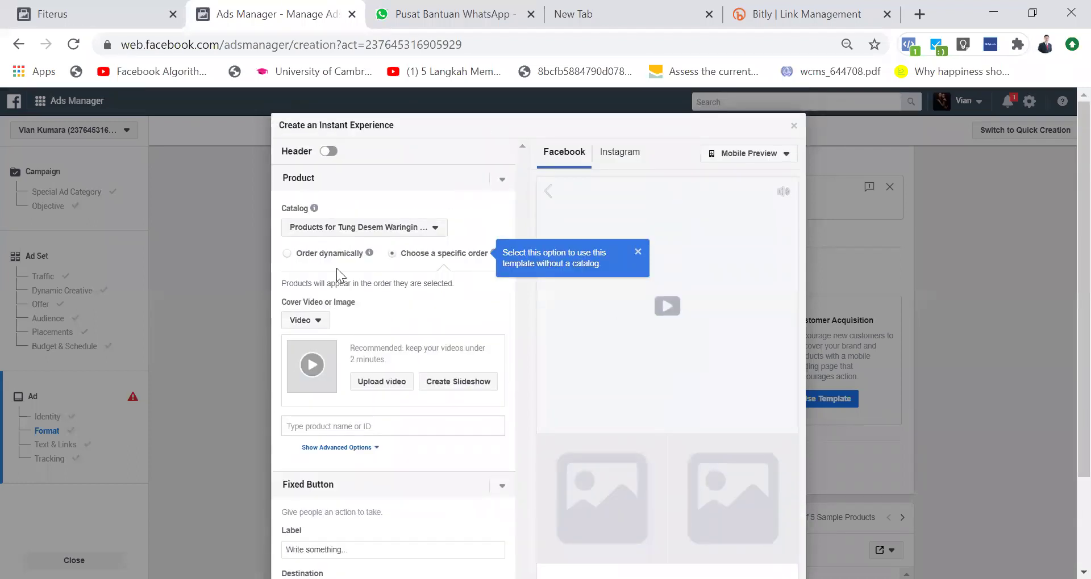
pyautogui.click(286, 253)
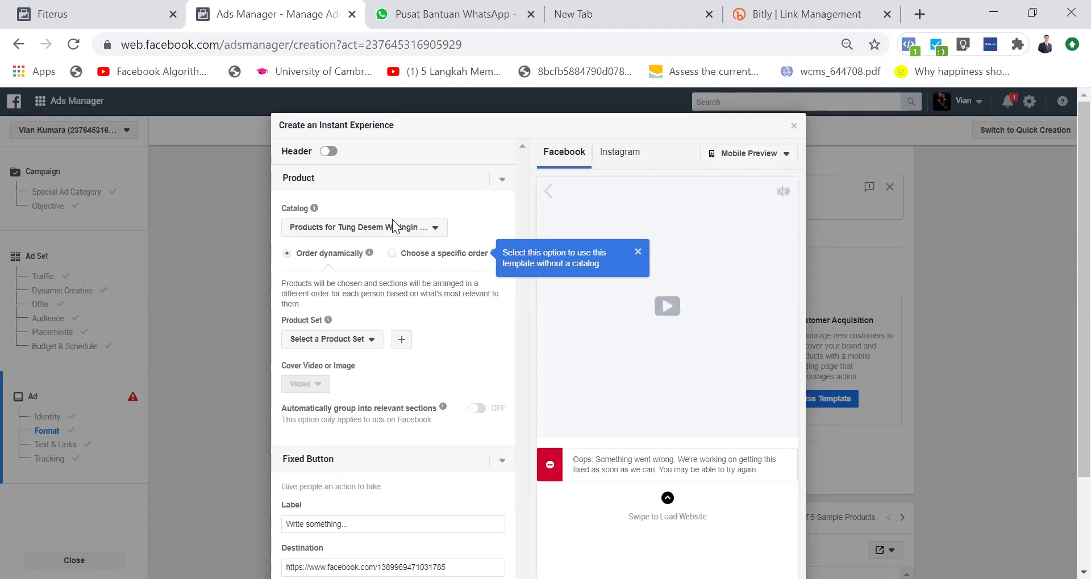
pyautogui.scroll(-2, 407, 417)
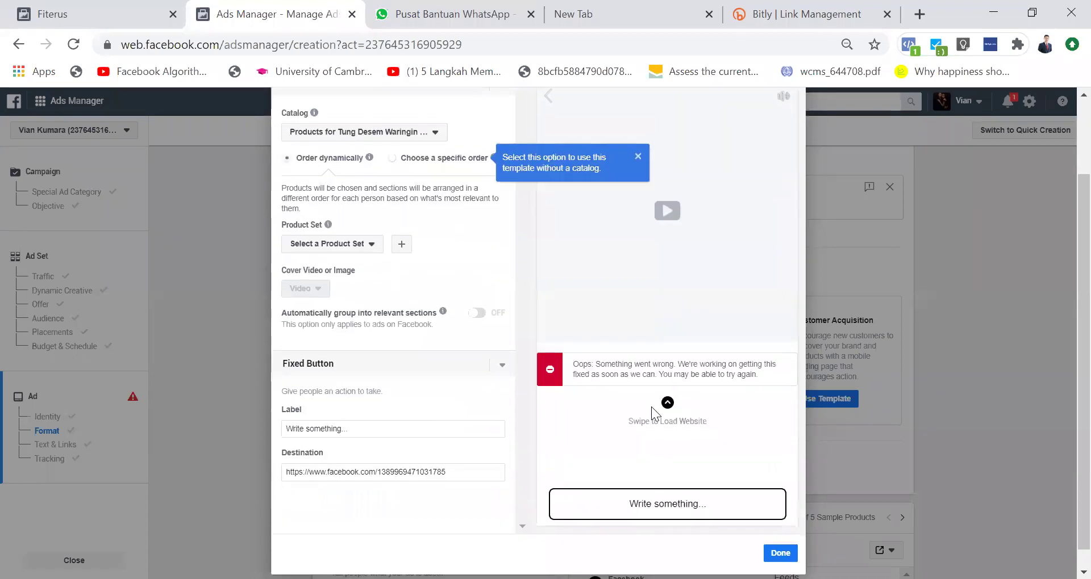
pyautogui.press('Escape')
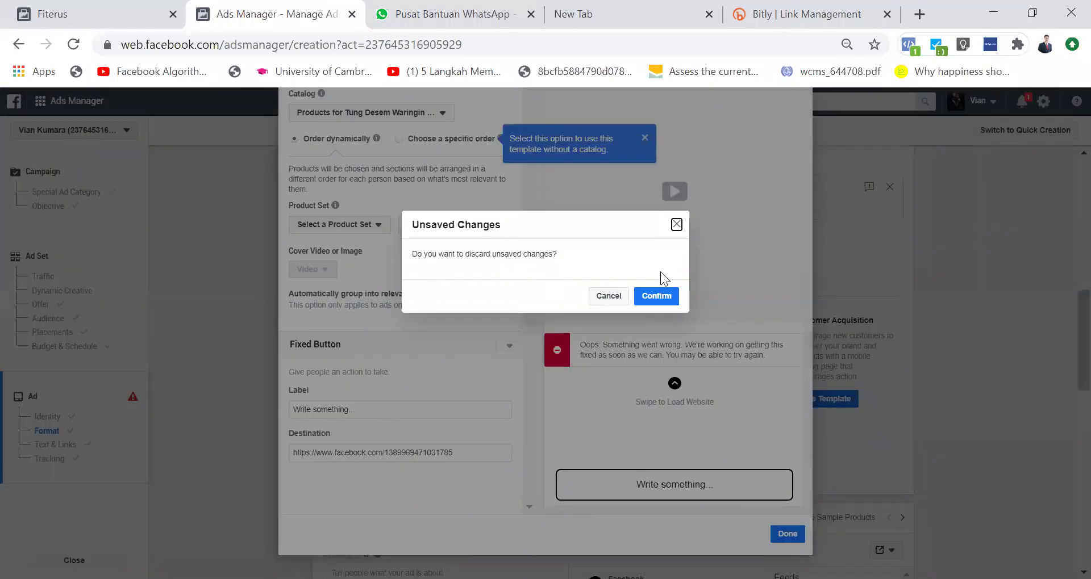
# Step: Confirm discarding the unsaved Storefront Instant Experience
pyautogui.click(659, 295)
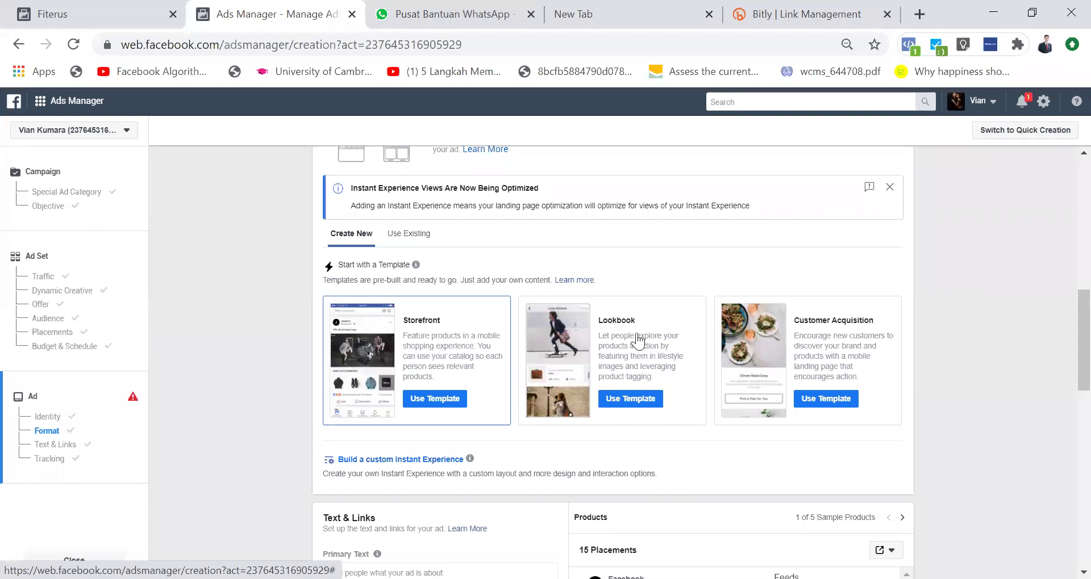
# Step: Start a Lookbook Instant Experience and scroll through its UNIQUE CLOTHING mobile preview
pyautogui.click(635, 396)
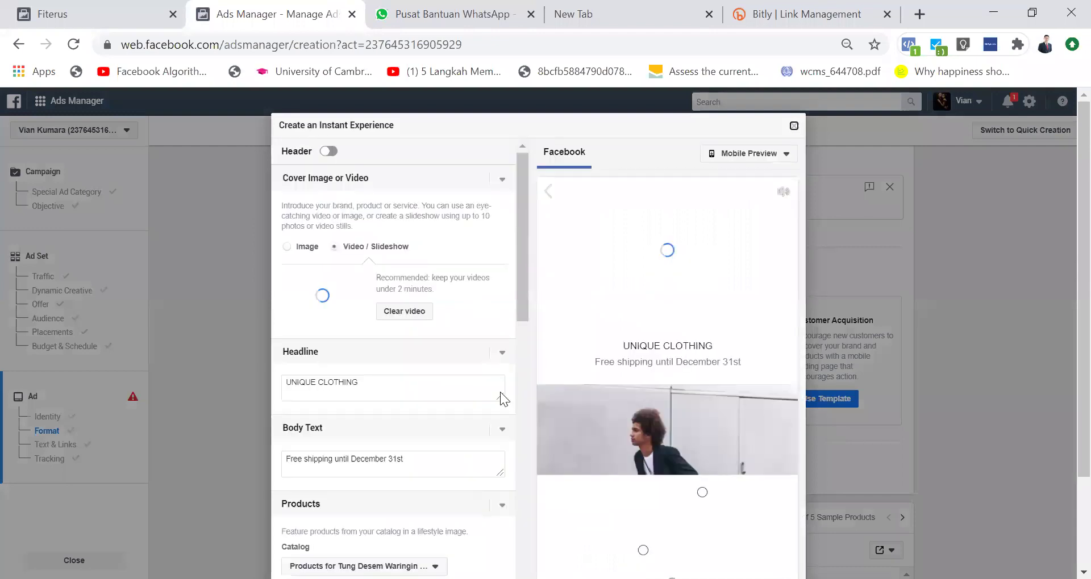
pyautogui.scroll(-2, 725, 346)
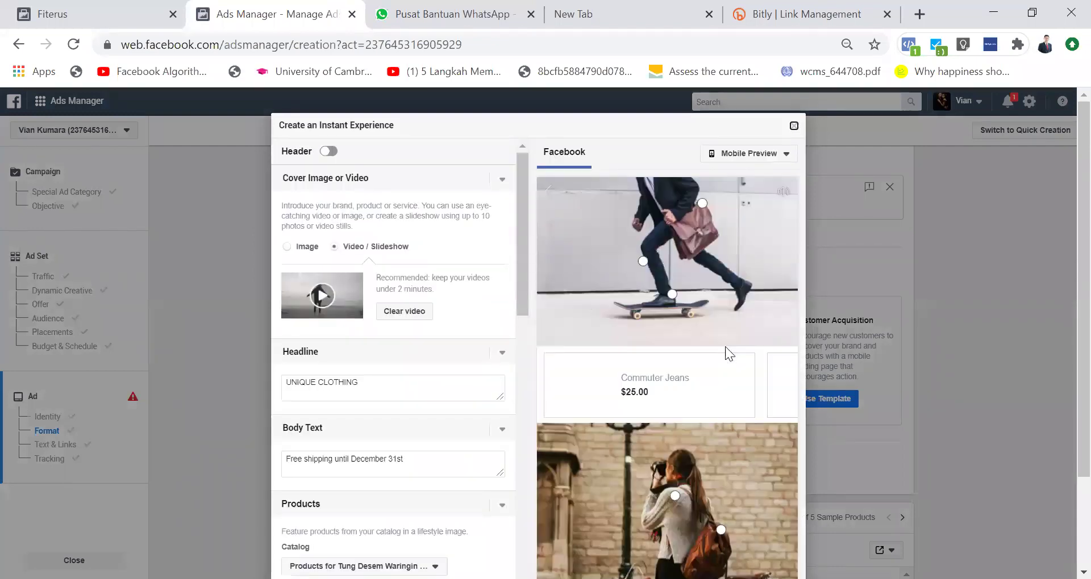
pyautogui.hscroll(5, 631, 387)
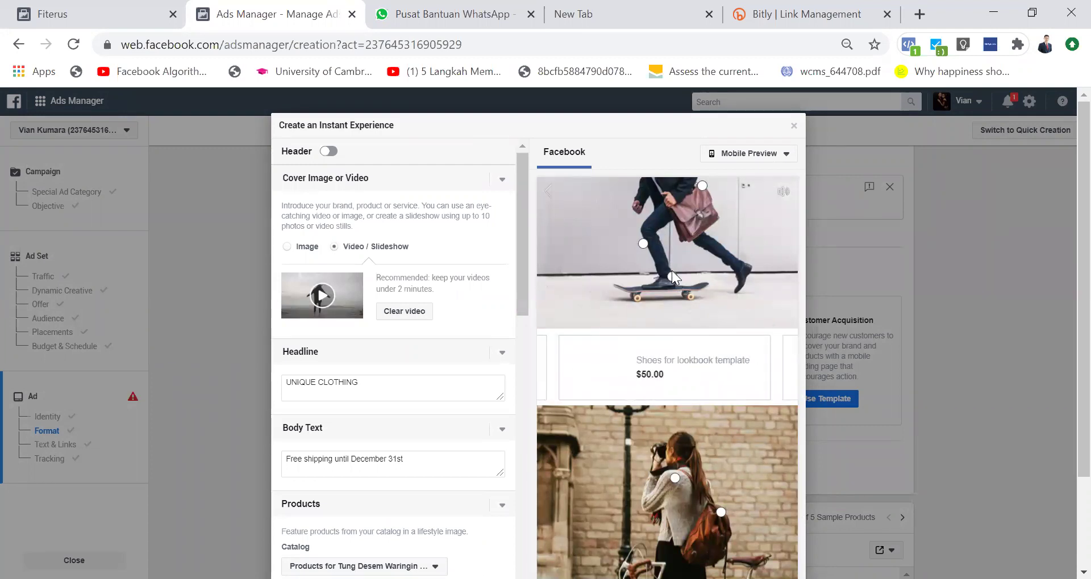
pyautogui.scroll(2, 671, 269)
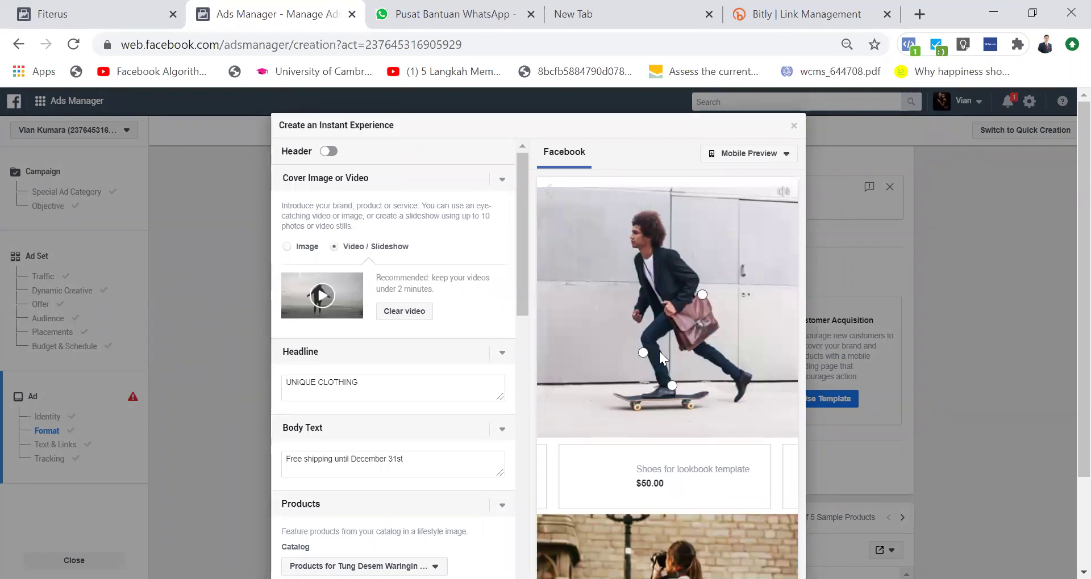
pyautogui.scroll(-2, 659, 351)
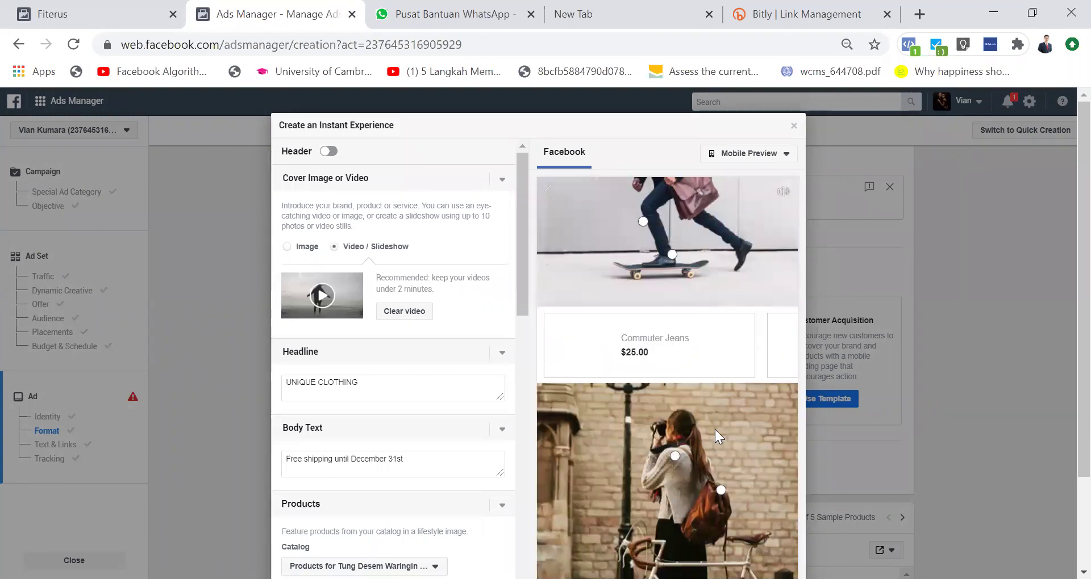
pyautogui.scroll(-3, 714, 429)
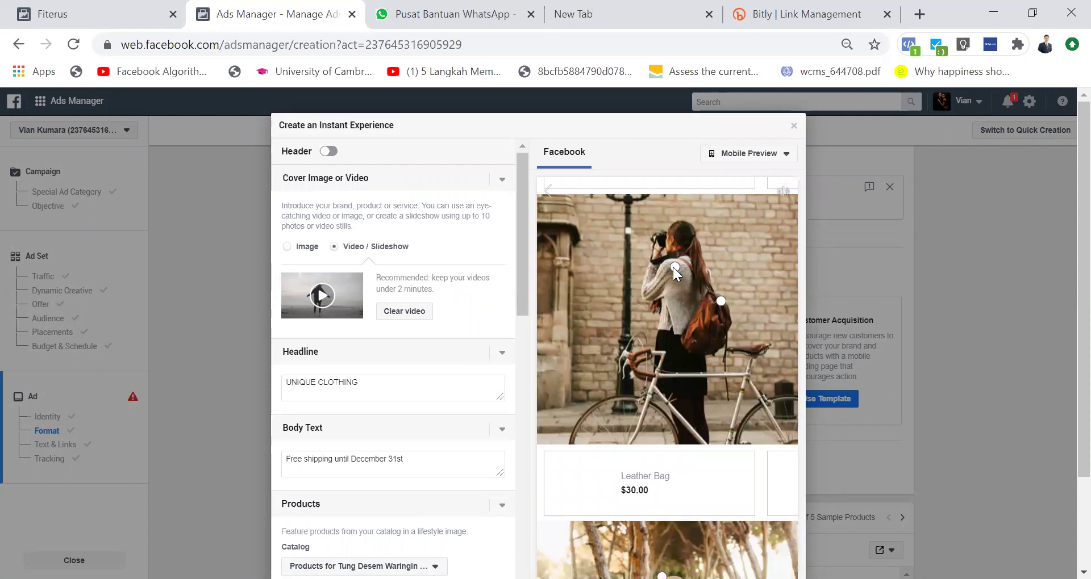
# Step: Swipe through the preview's sample products, then close the Lookbook editor
pyautogui.moveTo(748, 511); pyautogui.dragTo(498, 500)
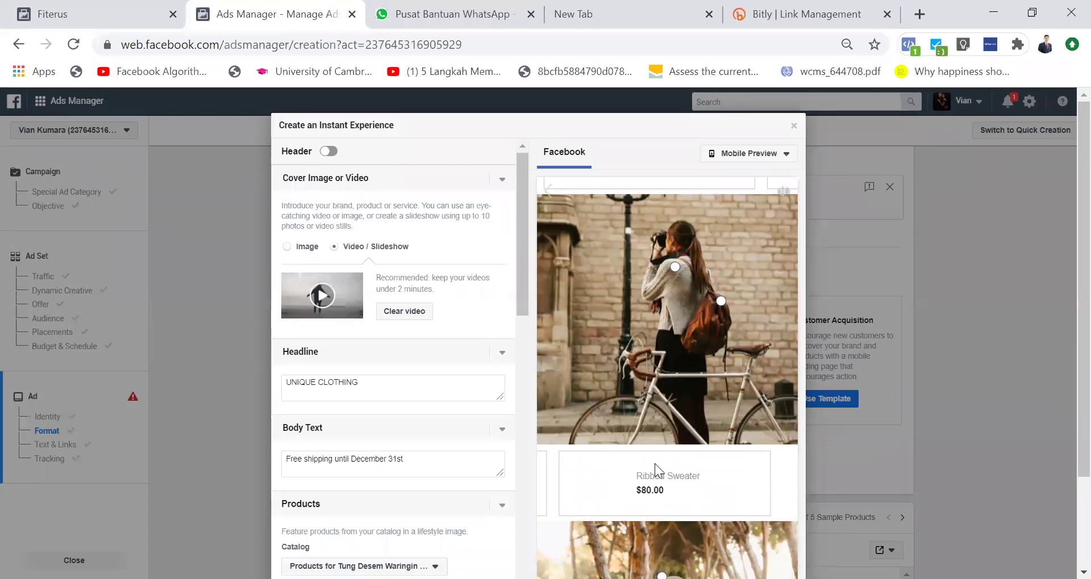
pyautogui.moveTo(623, 480); pyautogui.dragTo(803, 475)
pyautogui.scroll(-5, 708, 471)
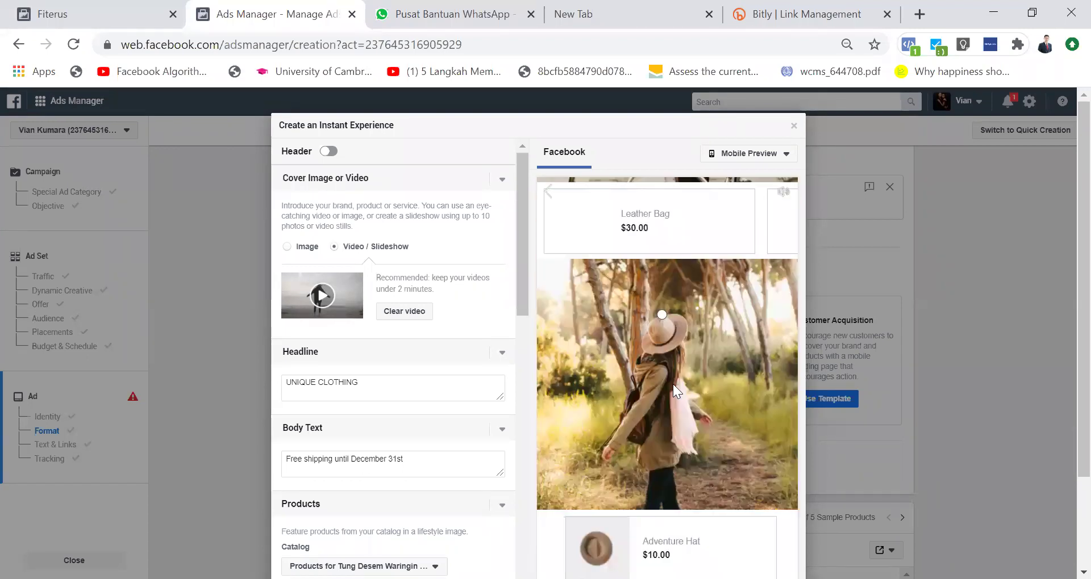
pyautogui.scroll(-2, 680, 442)
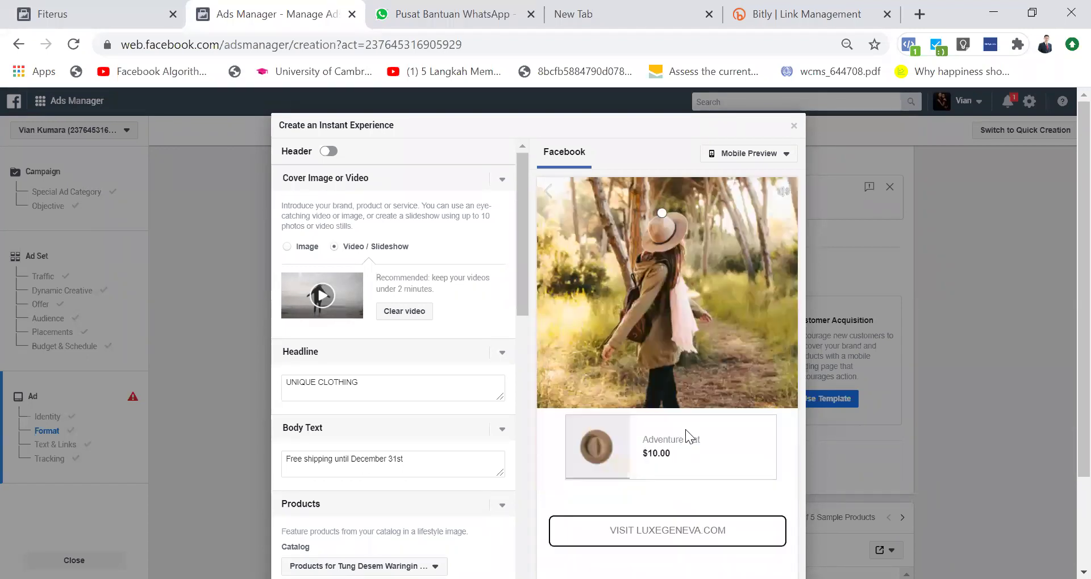
pyautogui.scroll(8, 699, 436)
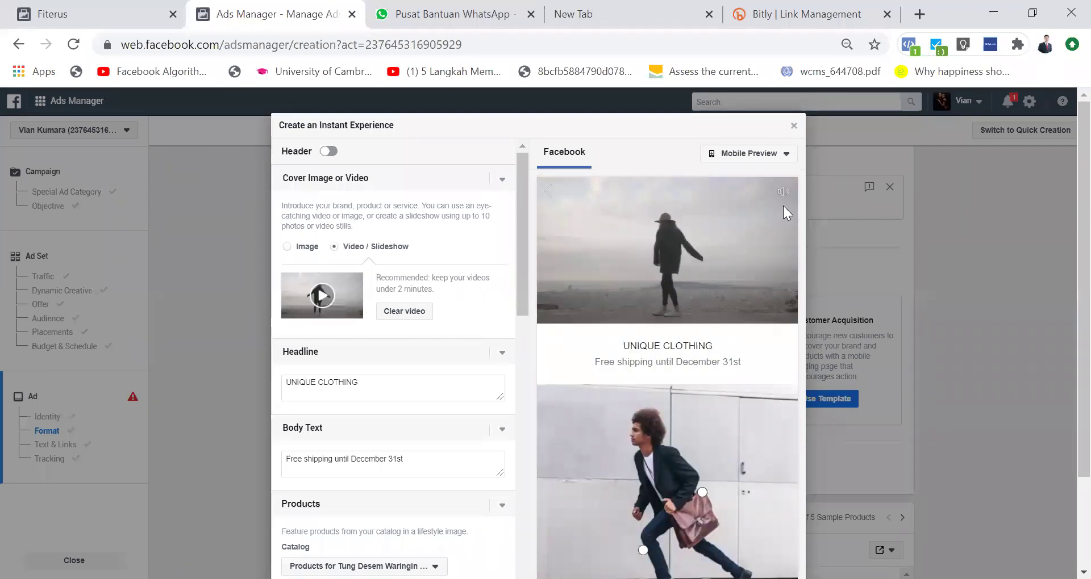
pyautogui.press('Escape')
# Step: Discard the Lookbook draft and start from the Customer Acquisition template instead
pyautogui.click(662, 299)
pyautogui.scroll(-1, 714, 382)
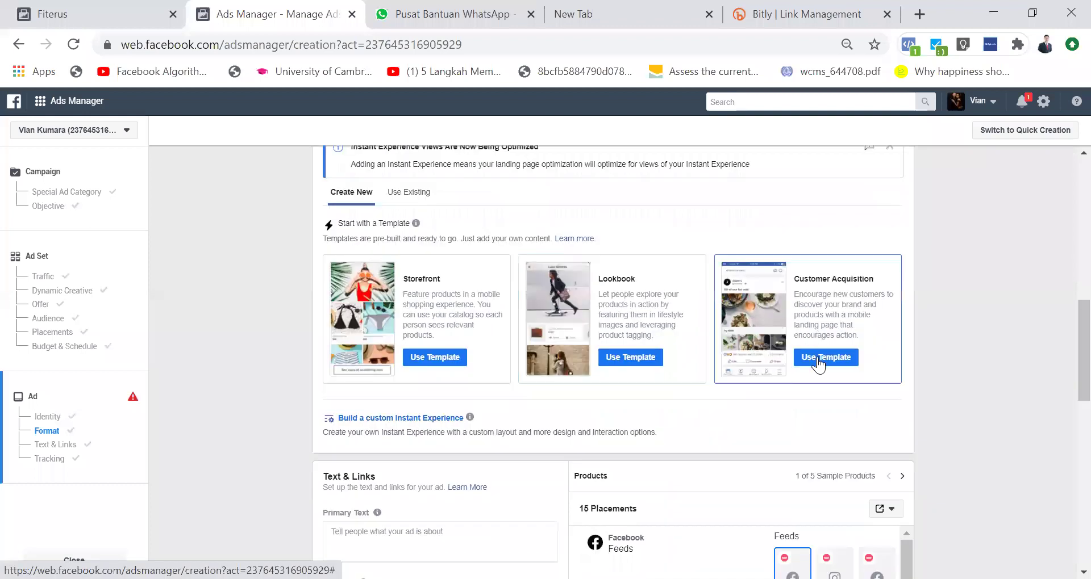
pyautogui.click(818, 358)
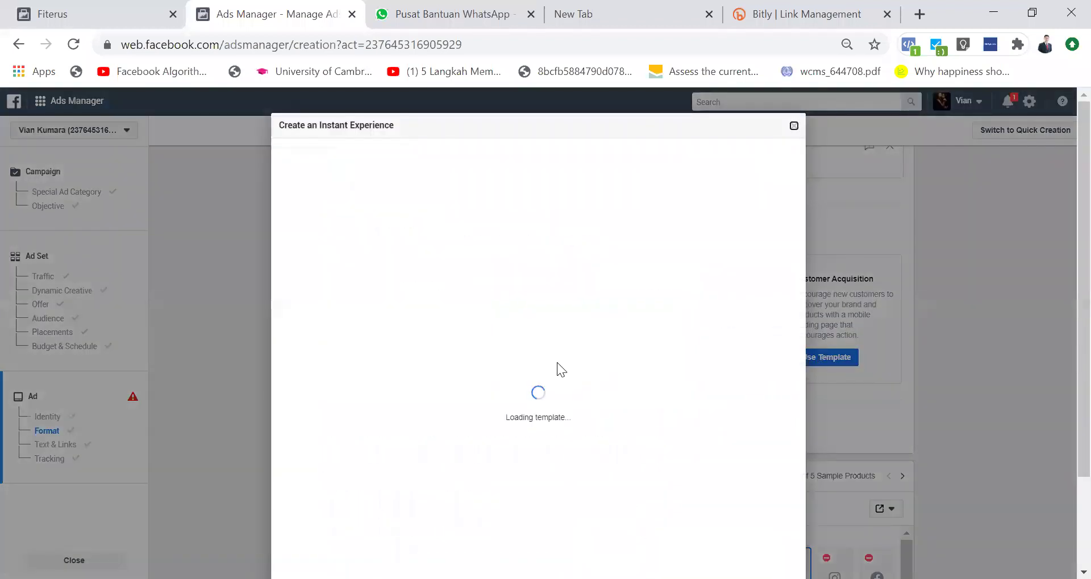
# Step: Review the Customer Acquisition cover image and carousel settings, then close the editor
pyautogui.scroll(-10, 556, 362)
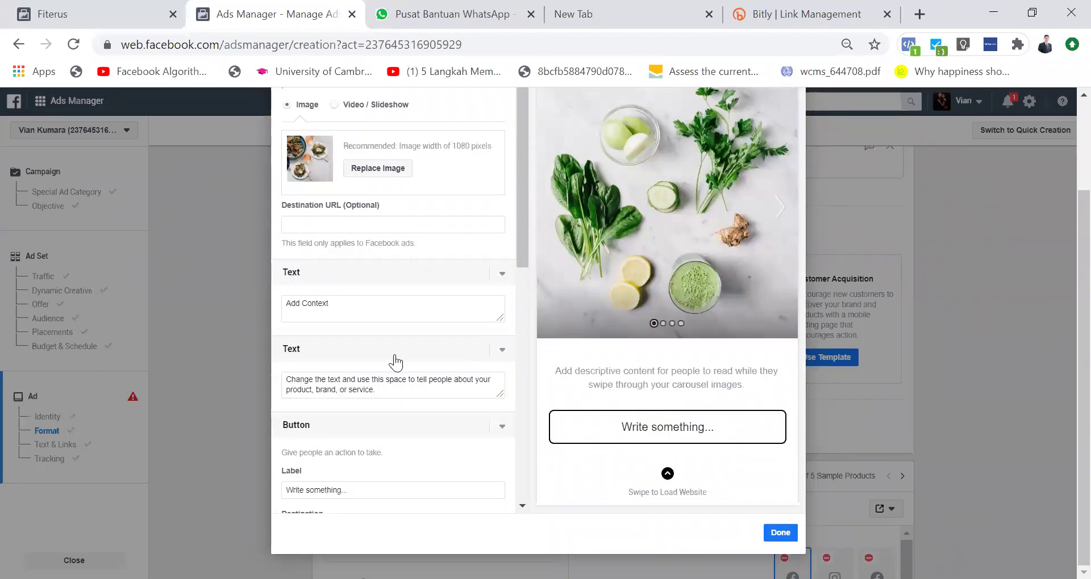
pyautogui.scroll(-5, 380, 358)
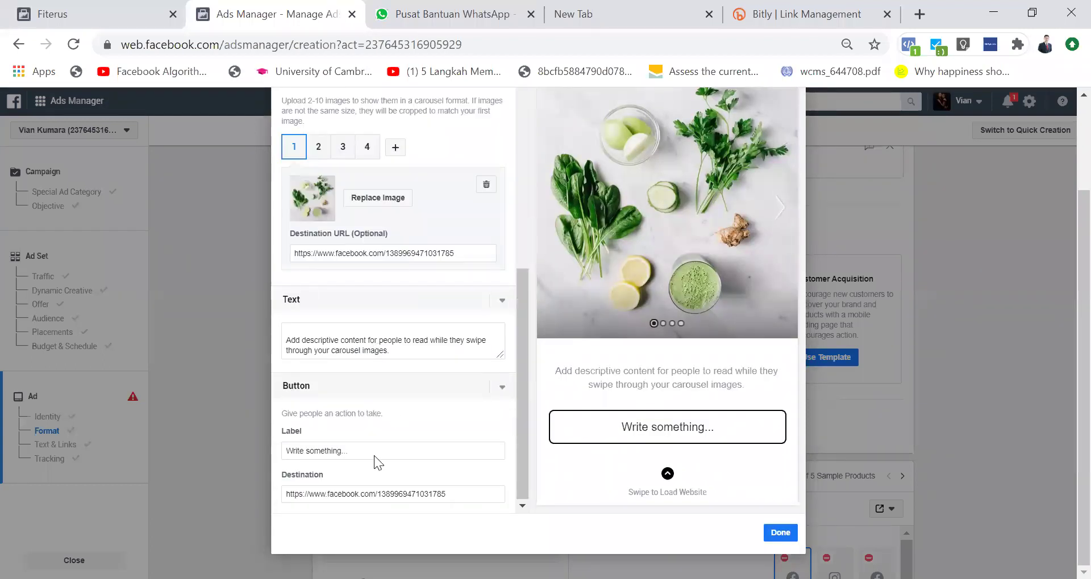
pyautogui.scroll(8, 372, 434)
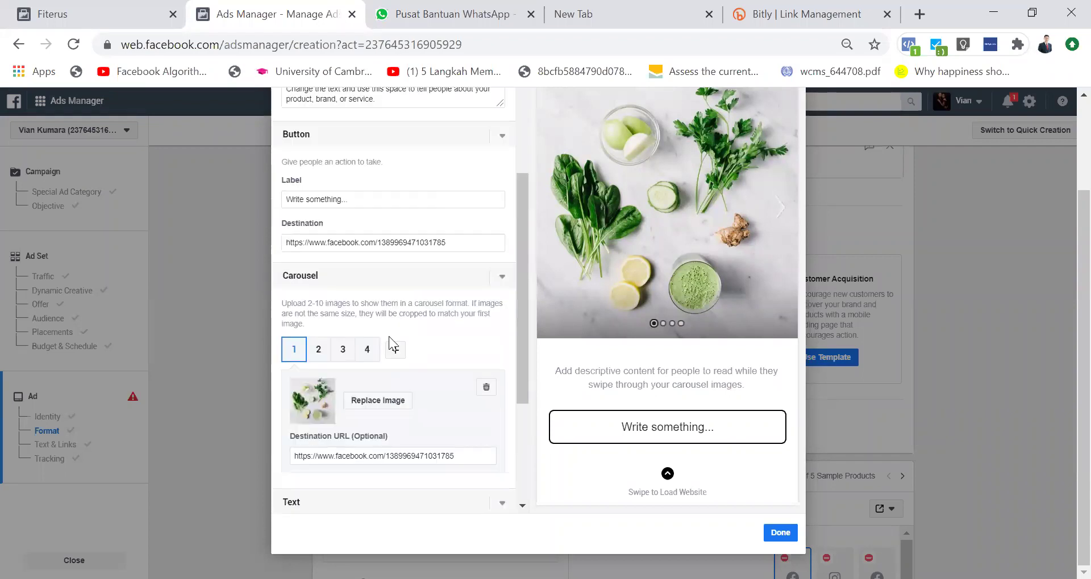
pyautogui.scroll(2, 368, 360)
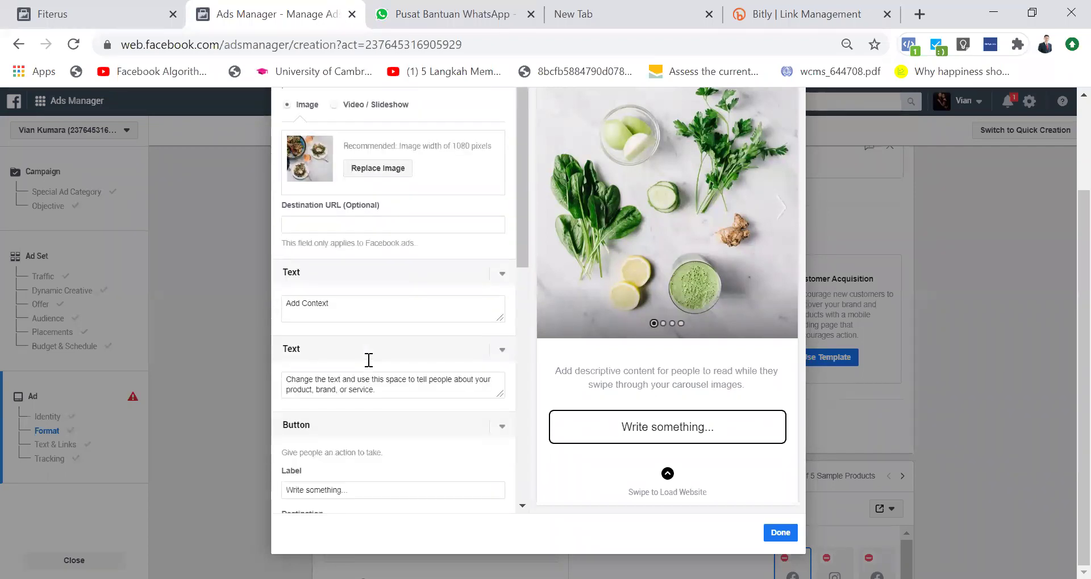
pyautogui.scroll(2, 369, 360)
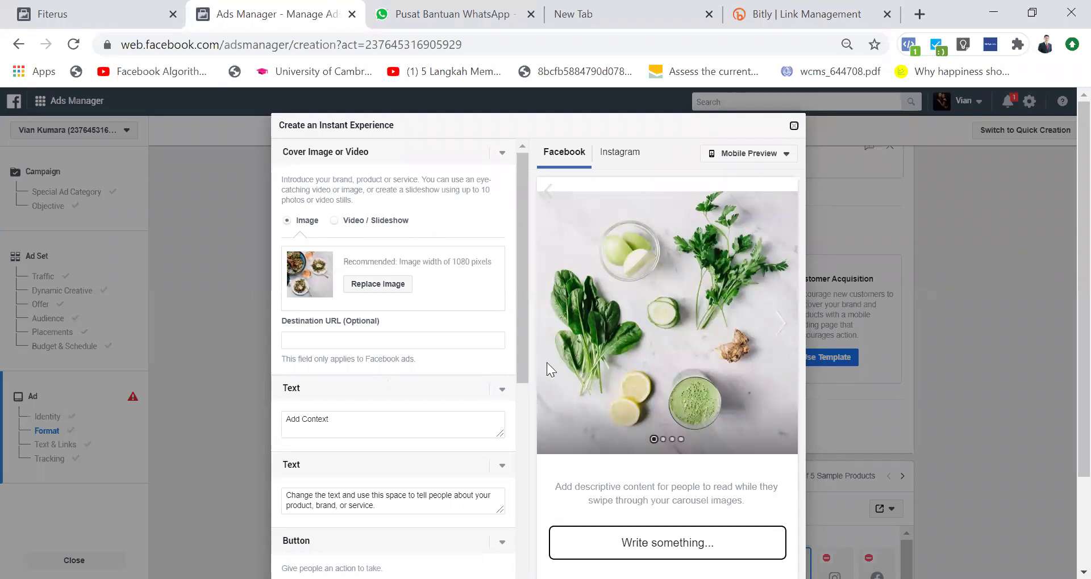
pyautogui.scroll(-3, 410, 296)
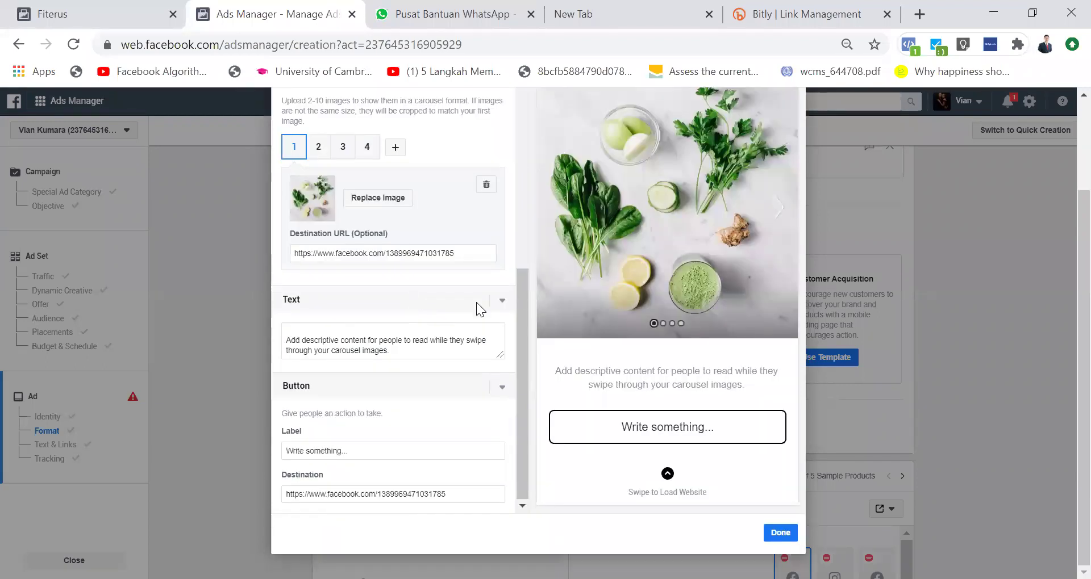
pyautogui.press('Escape')
pyautogui.scroll(3, 557, 362)
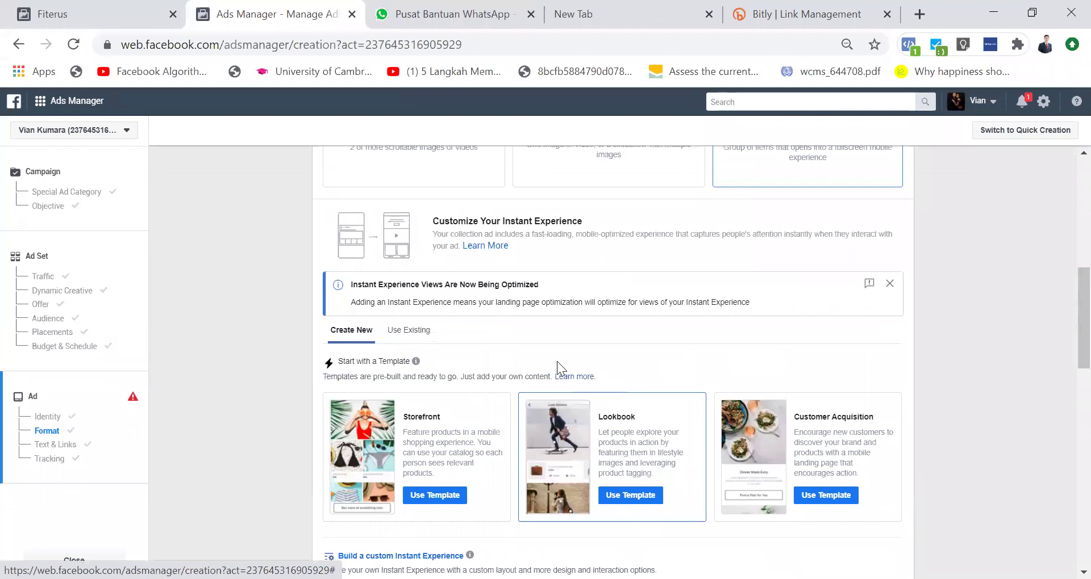
# Step: Pick the existing VCO Instant Experience from the Use Existing list
pyautogui.click(425, 340)
pyautogui.click(421, 368)
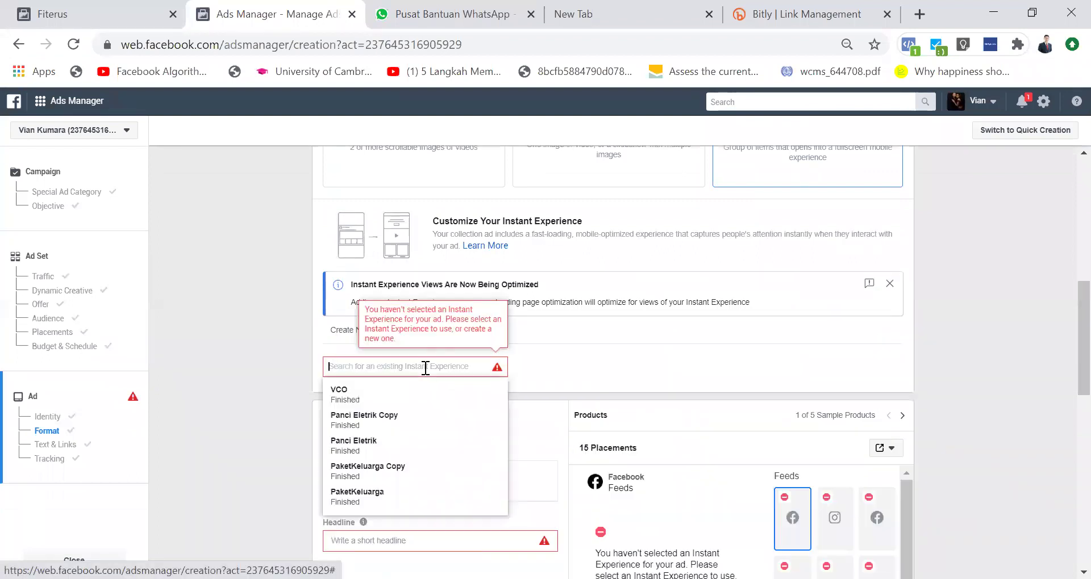
pyautogui.click(392, 392)
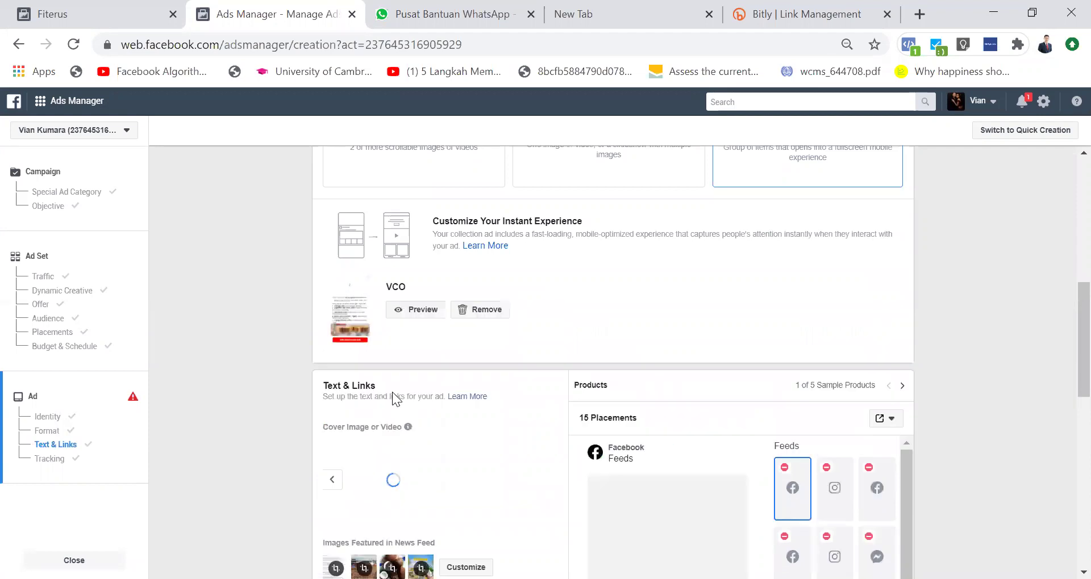
pyautogui.scroll(-3, 422, 436)
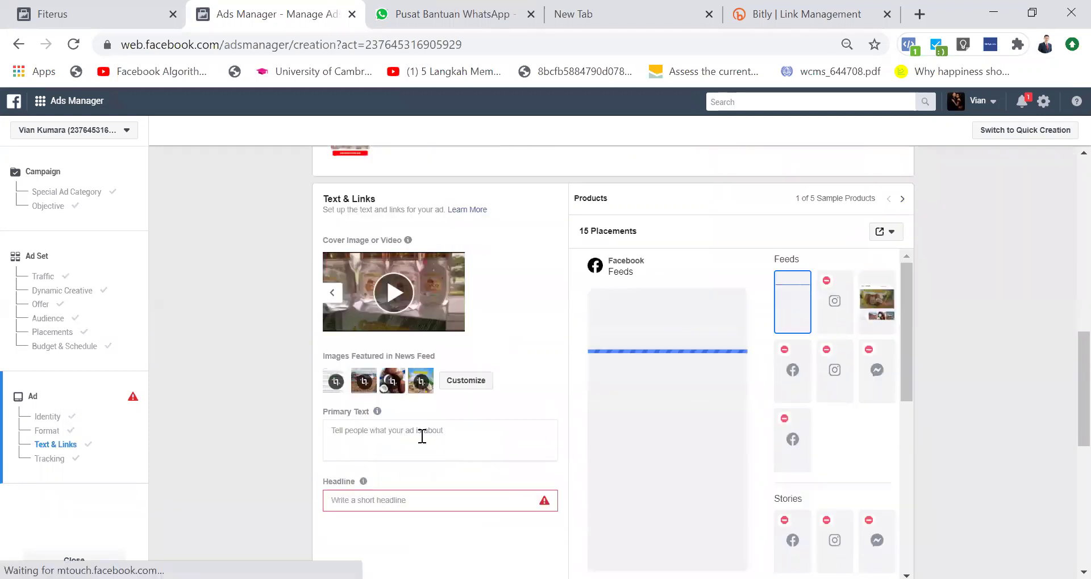
# Step: Enter 'Penawaran' as the ad's primary text
pyautogui.click(421, 436)
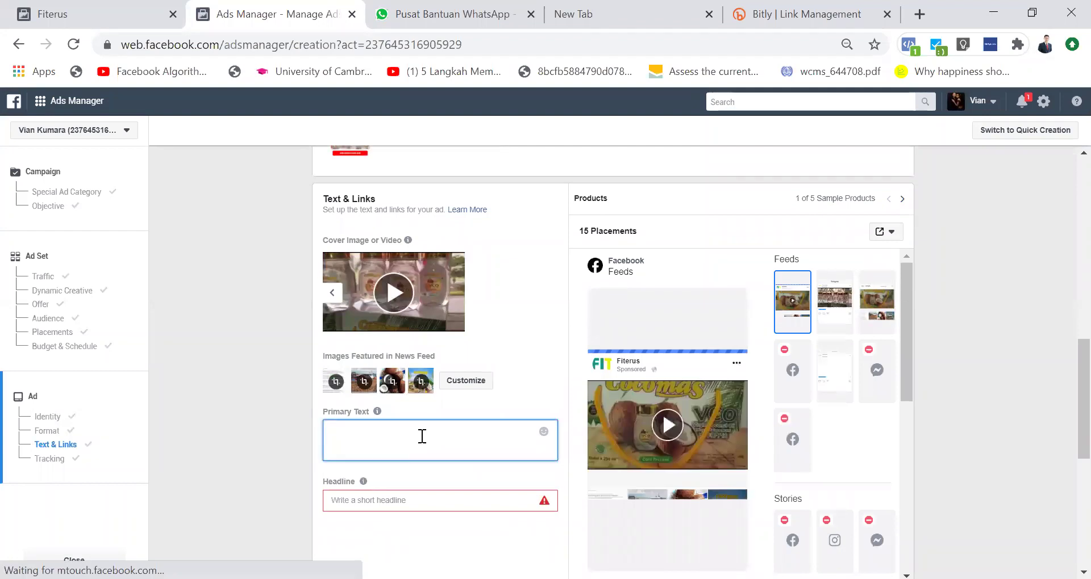
pyautogui.write('Pena')
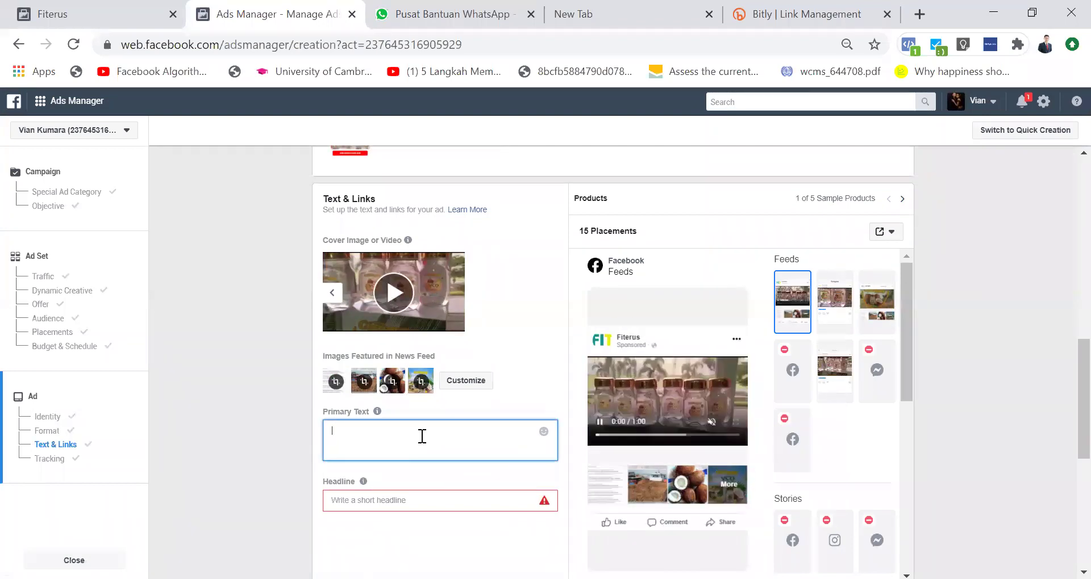
pyautogui.write('waran')
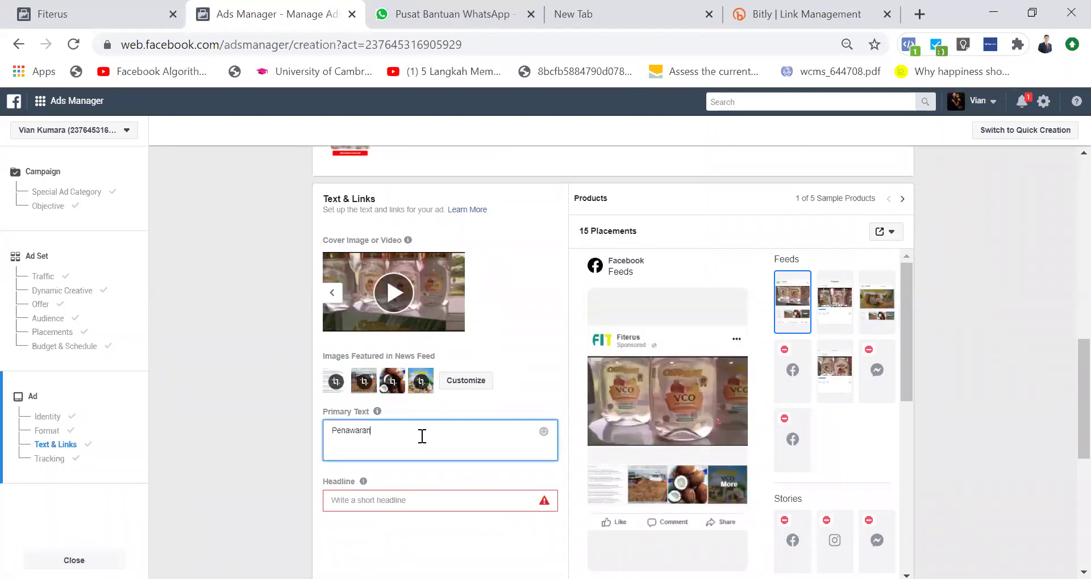
pyautogui.scroll(-2, 386, 460)
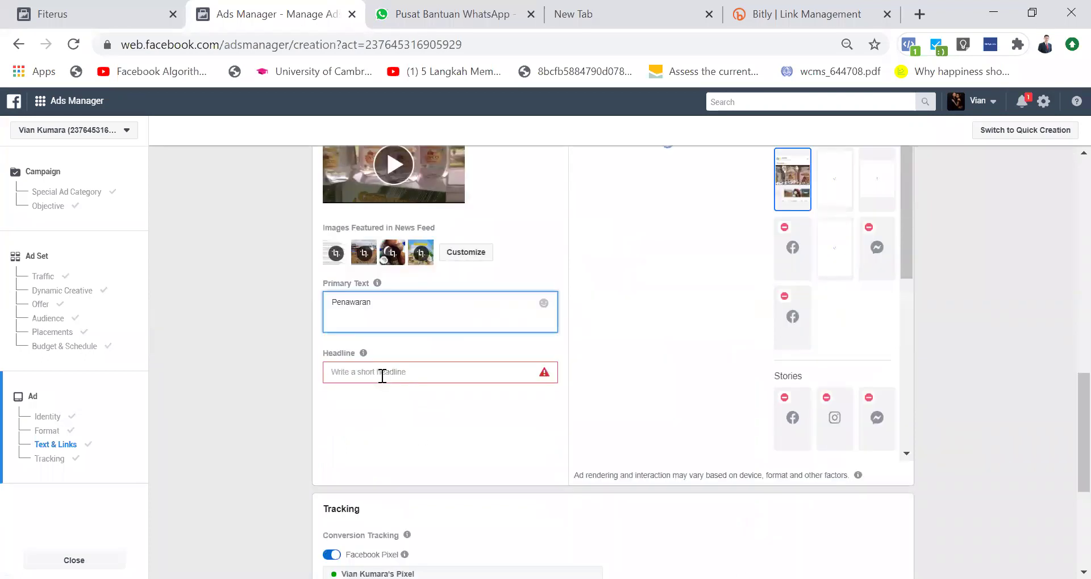
# Step: Type the headline 'Klik Disini Untuk Pesan', fixing typos along the way
pyautogui.click(383, 376)
pyautogui.write('Be')
pyautogui.press('BackSpace')
pyautogui.press('BackSpace')
pyautogui.write('Kli')
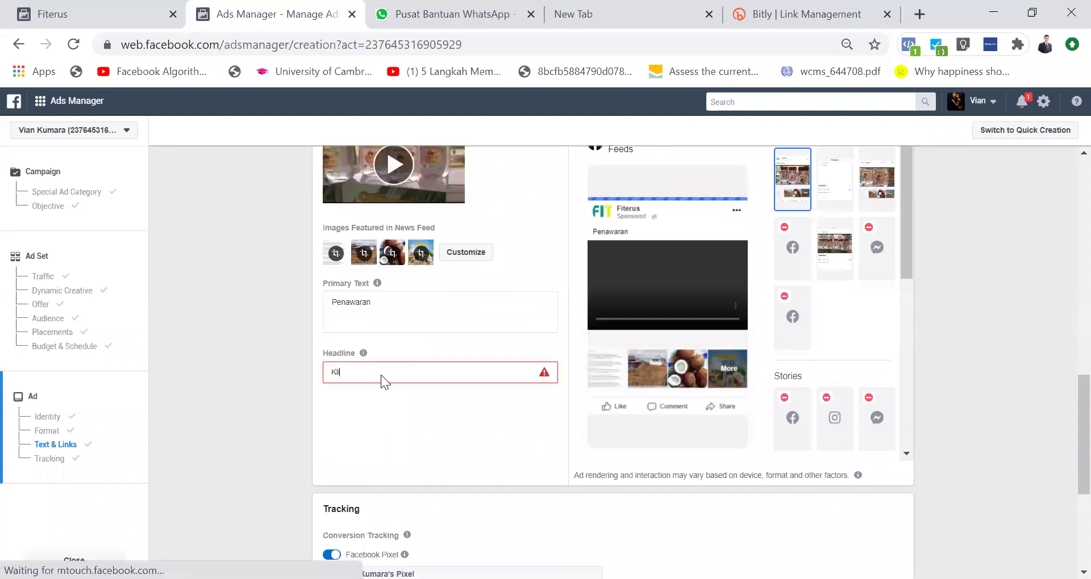
pyautogui.write('k DIsini u')
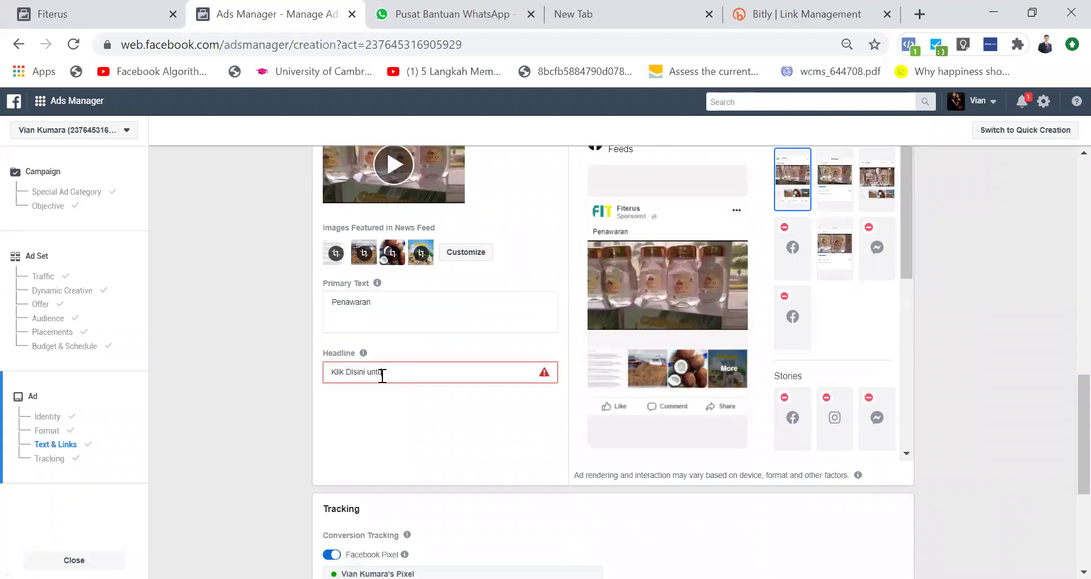
pyautogui.press('BackSpace')
pyautogui.write('Untuk P')
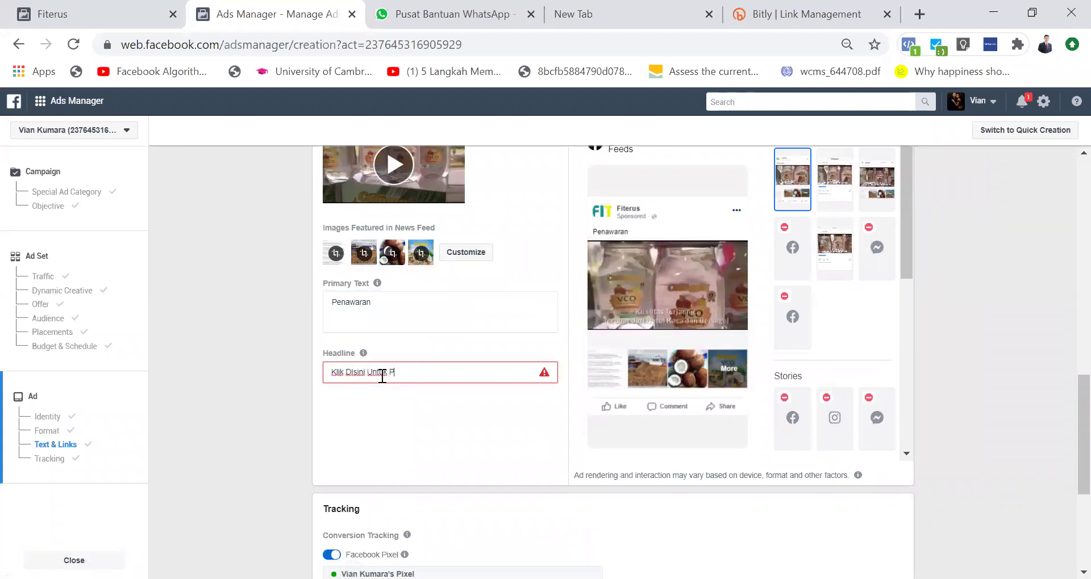
pyautogui.write('esan')
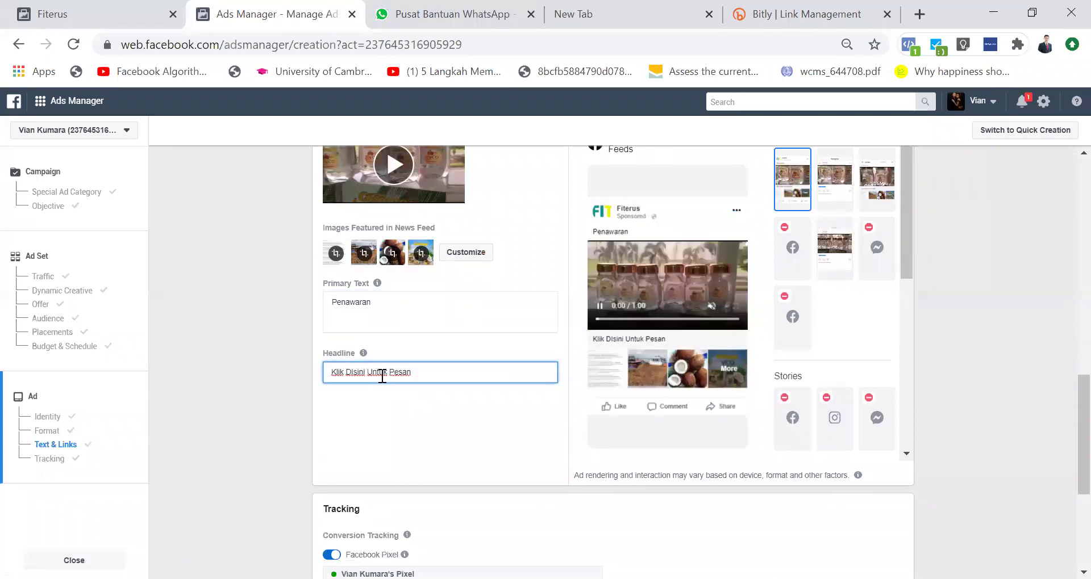
# Step: Recheck the Primary Text and Headline fields, then press Confirm to submit the ad
pyautogui.click(384, 302)
pyautogui.click(425, 366)
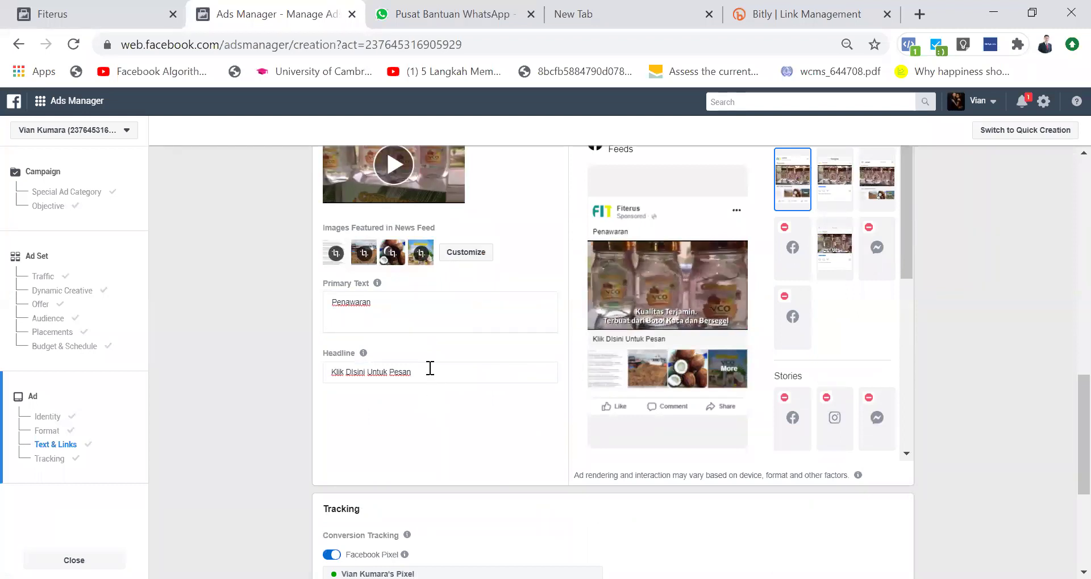
pyautogui.click(430, 369)
pyautogui.scroll(-1, 429, 370)
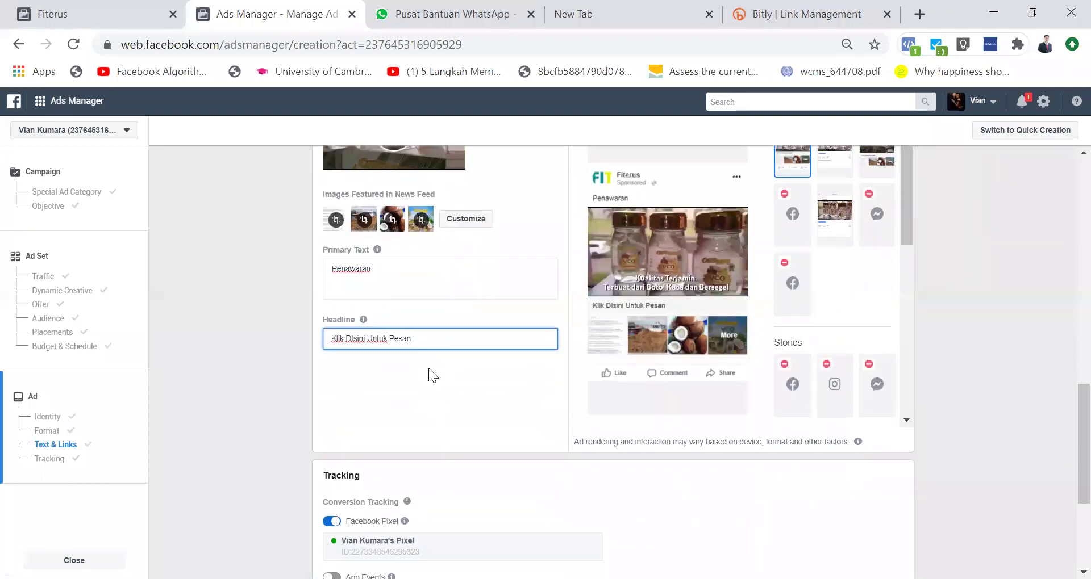
pyautogui.scroll(-5, 428, 368)
pyautogui.click(877, 497)
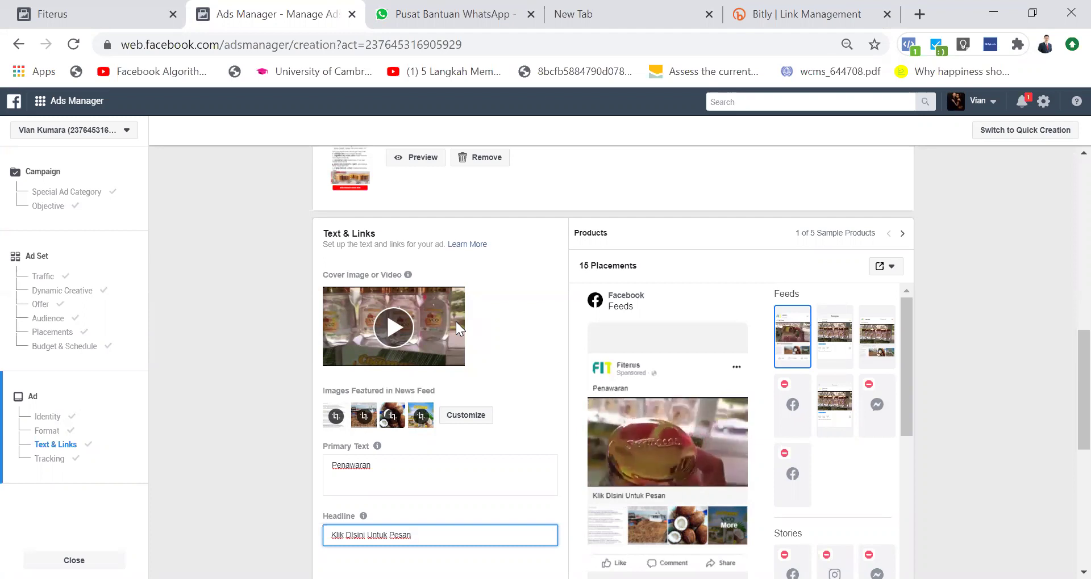
pyautogui.scroll(15, 438, 278)
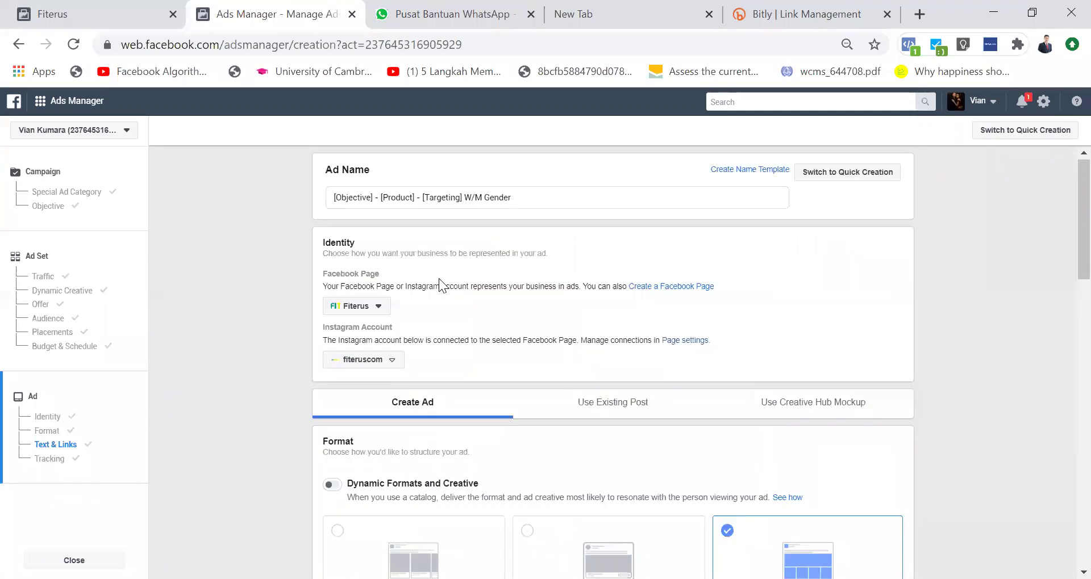
pyautogui.scroll(-1, 438, 278)
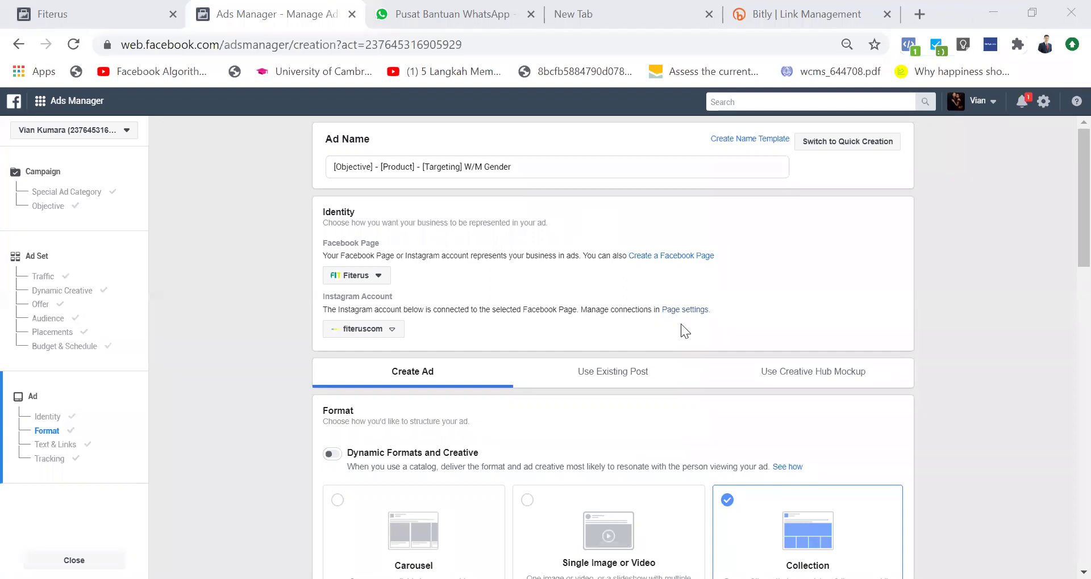
pyautogui.click(1067, 216)
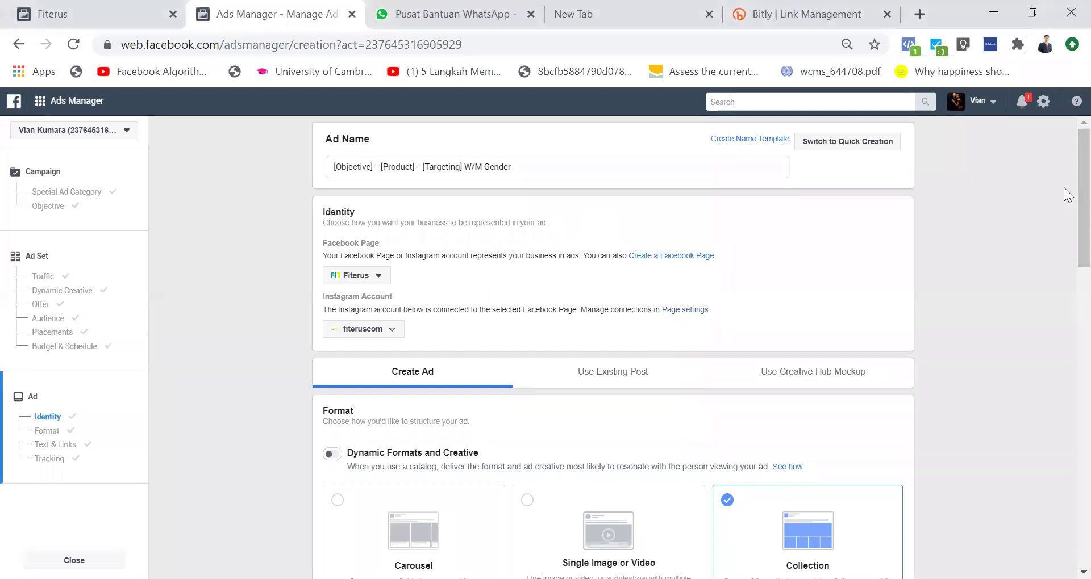
pyautogui.scroll(-5, 1065, 276)
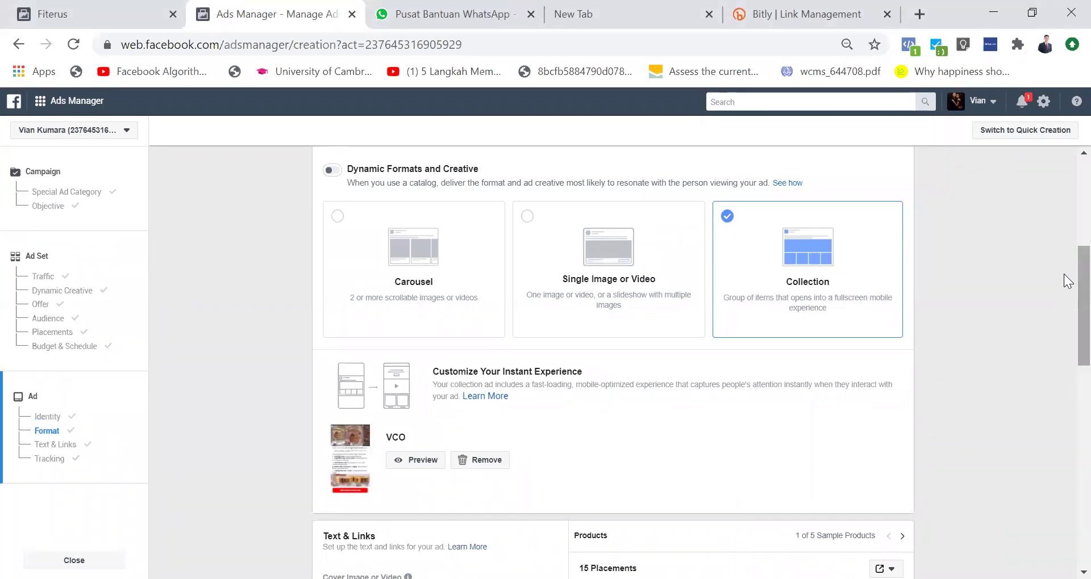
# Step: Switch the ad format from Collection to Single Image or Video
pyautogui.click(527, 226)
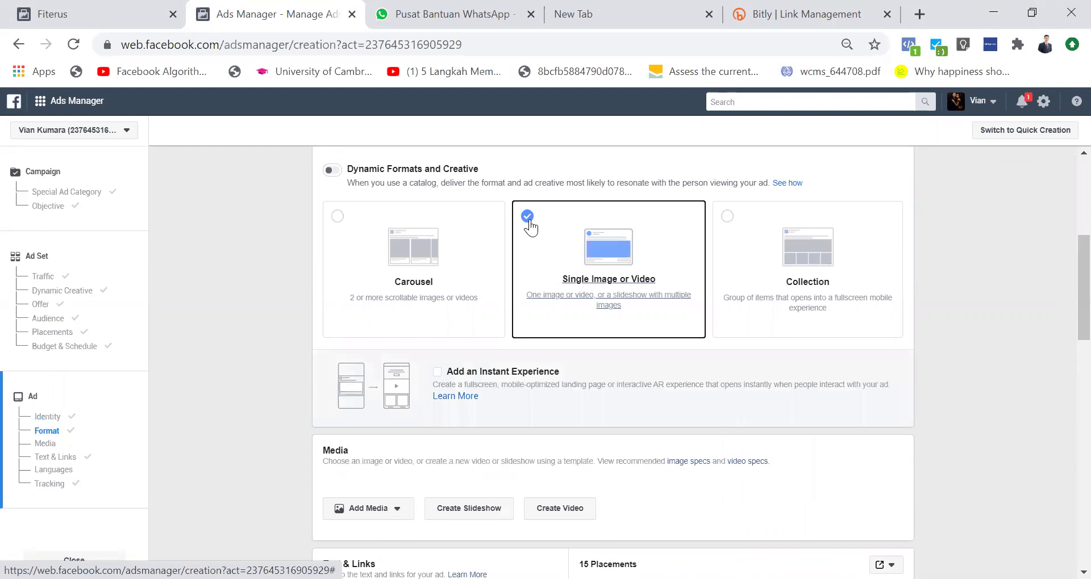
pyautogui.scroll(-5, 581, 478)
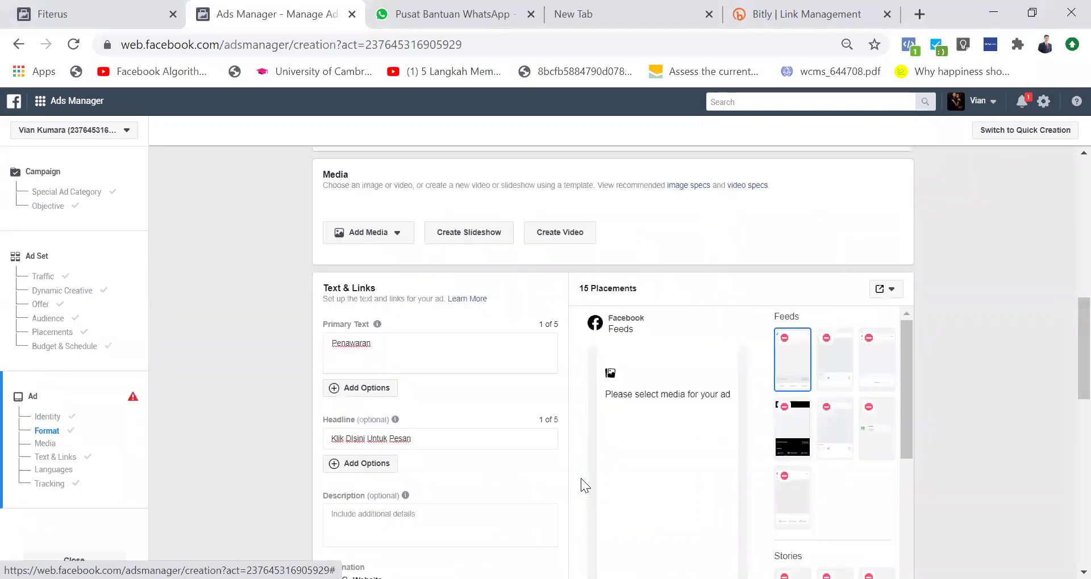
pyautogui.click(428, 300)
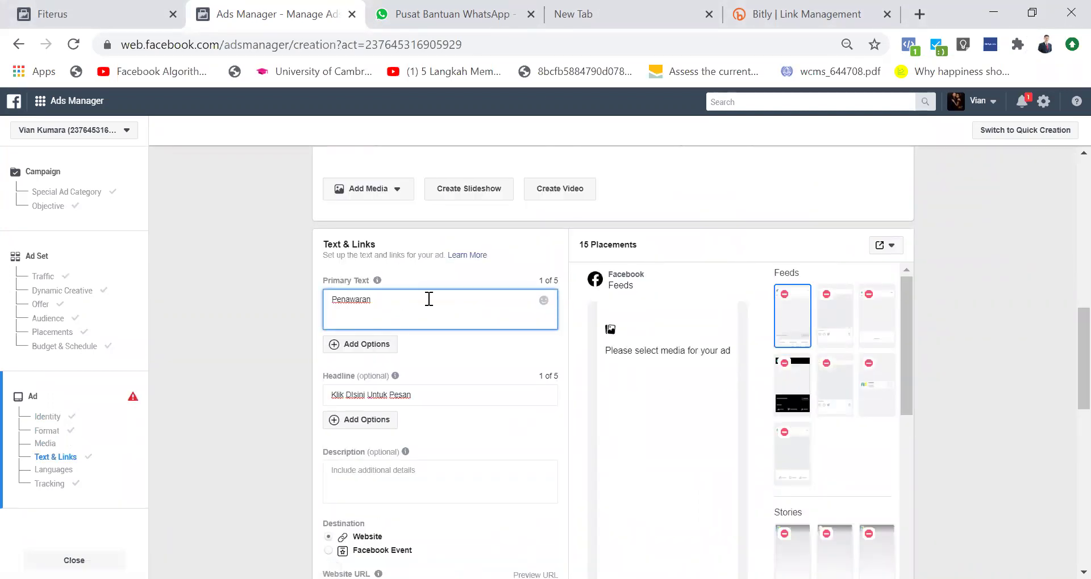
pyautogui.scroll(3, 453, 293)
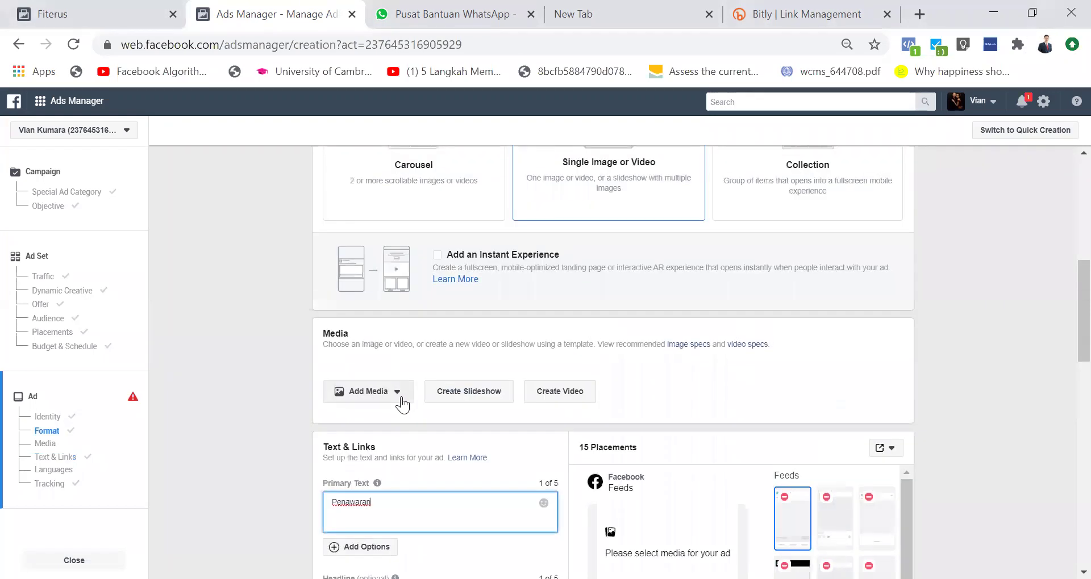
# Step: Add the ads2.mp4 video as the ad's media
pyautogui.click(401, 397)
pyautogui.click(371, 437)
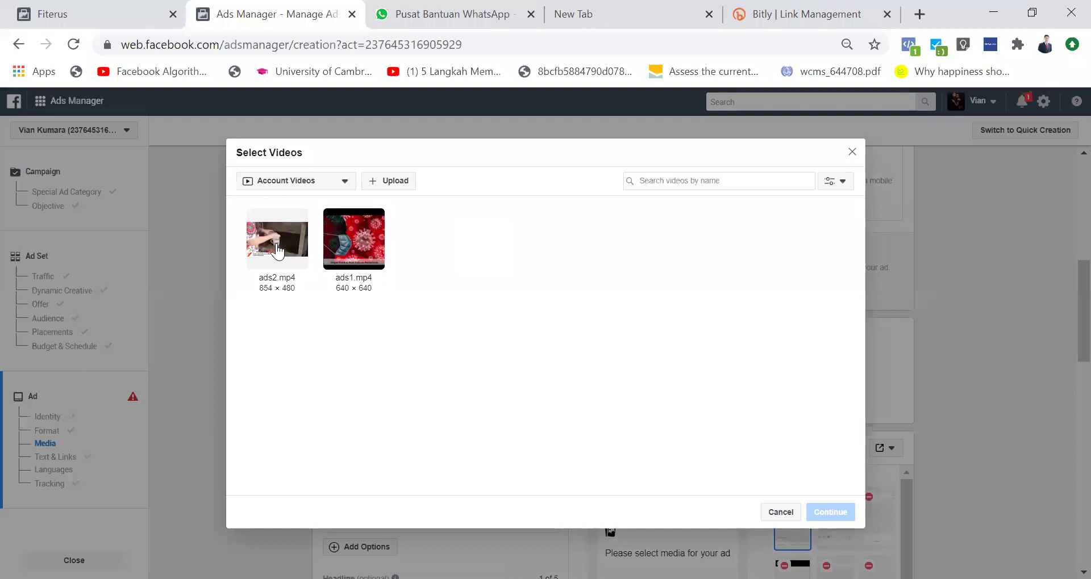
pyautogui.click(277, 253)
pyautogui.click(852, 515)
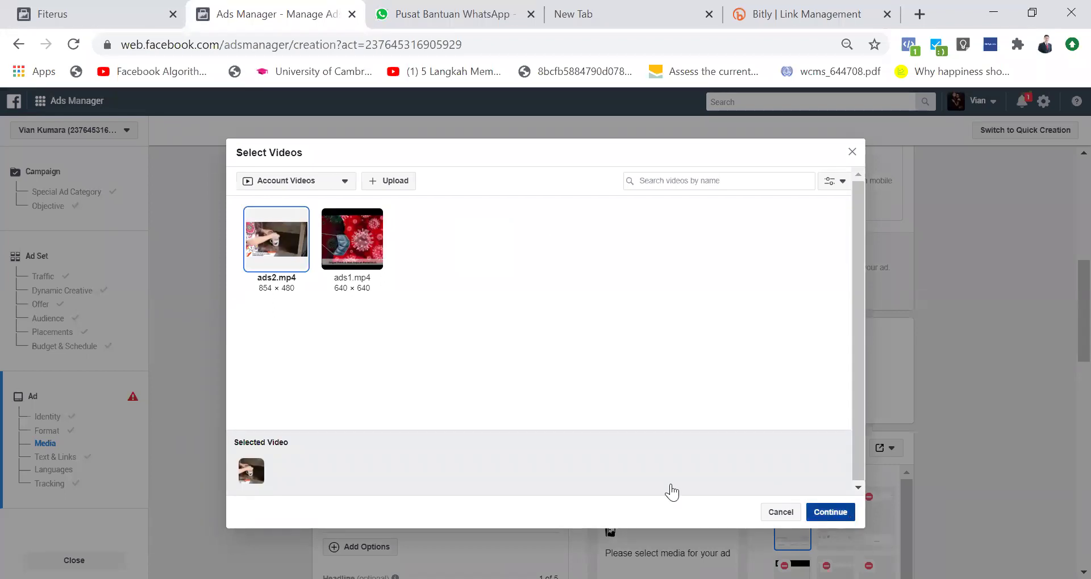
pyautogui.scroll(-5, 467, 418)
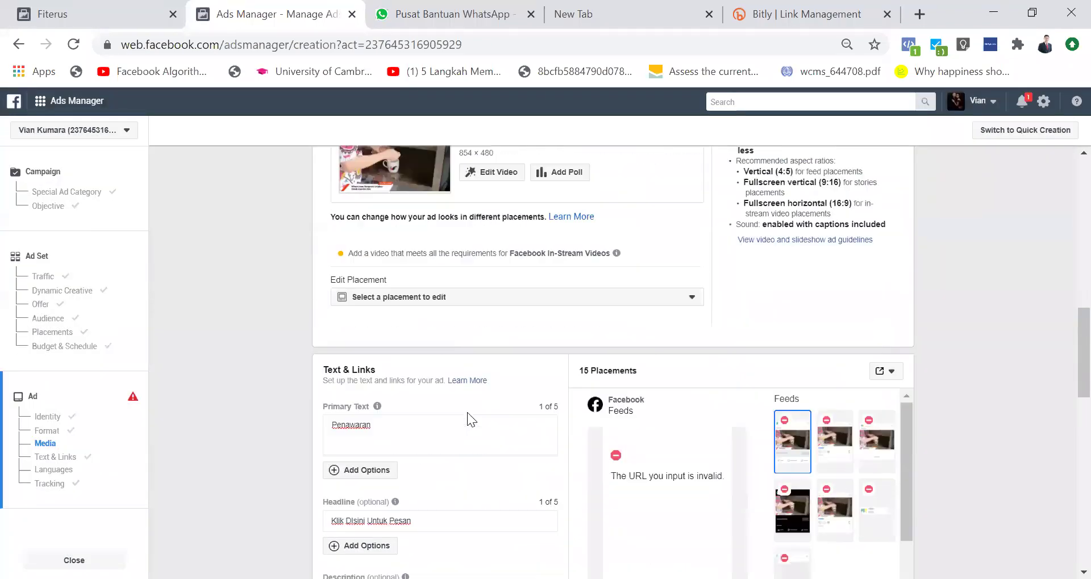
pyautogui.scroll(-2, 401, 464)
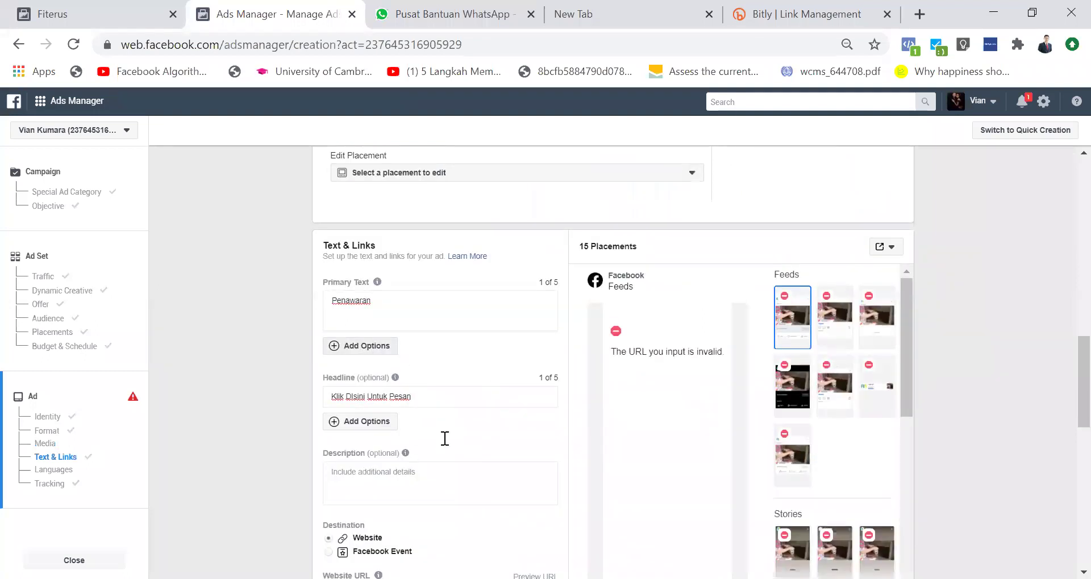
pyautogui.scroll(-2, 434, 486)
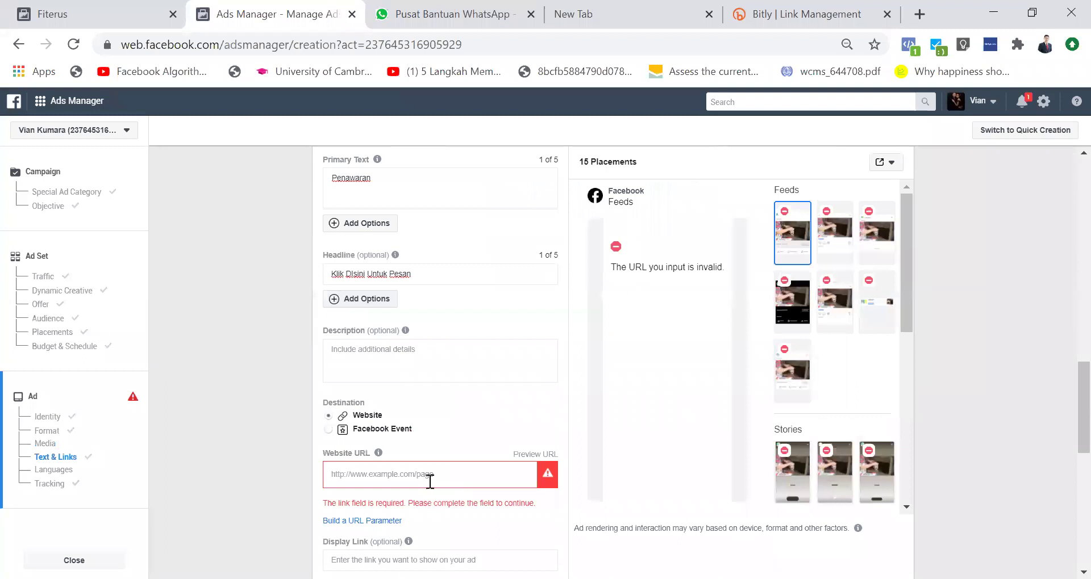
pyautogui.click(430, 473)
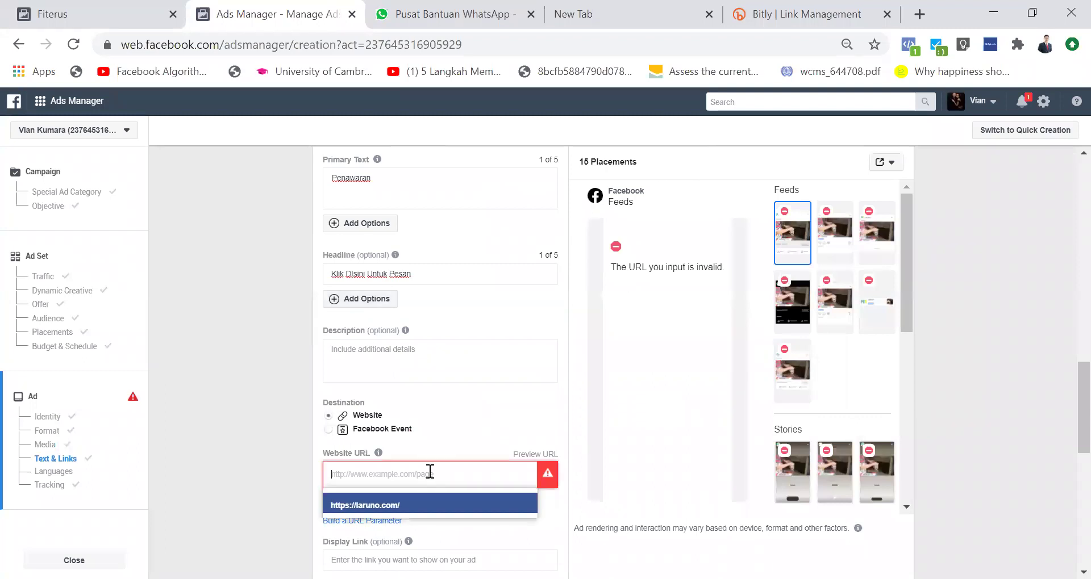
pyautogui.click(397, 506)
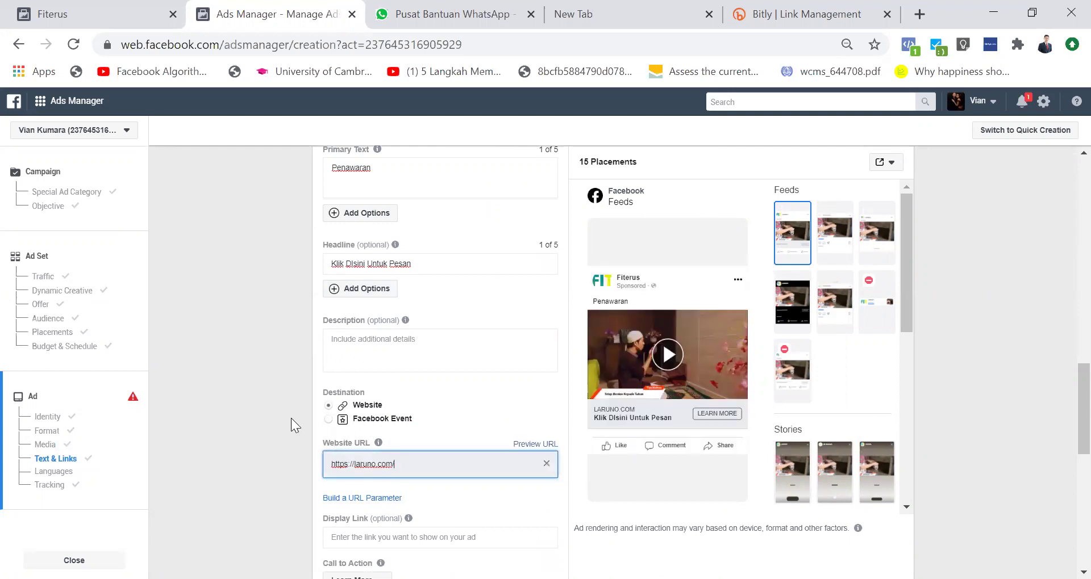
pyautogui.moveTo(376, 442)
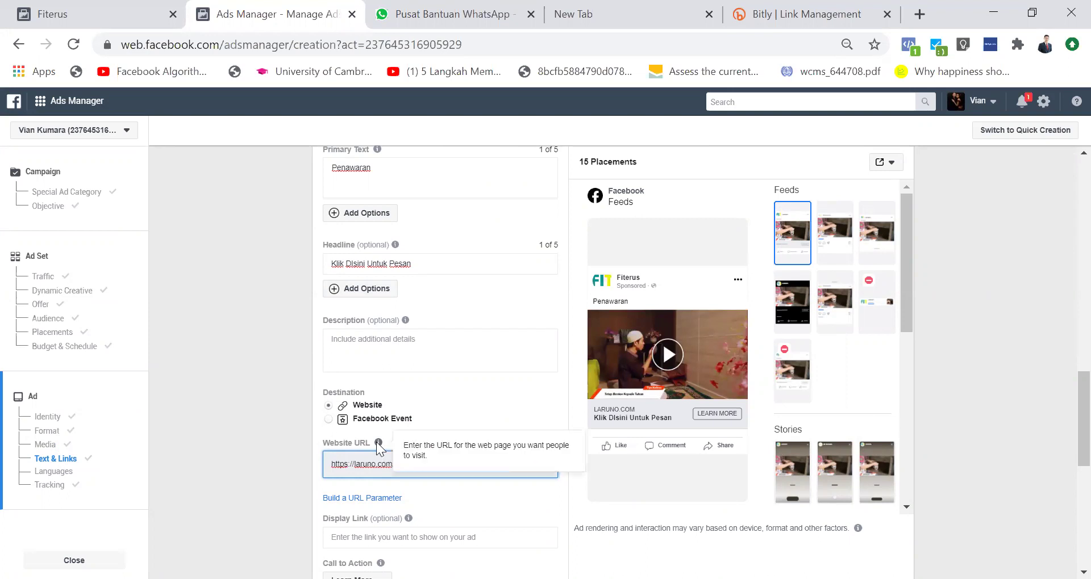
pyautogui.click(267, 429)
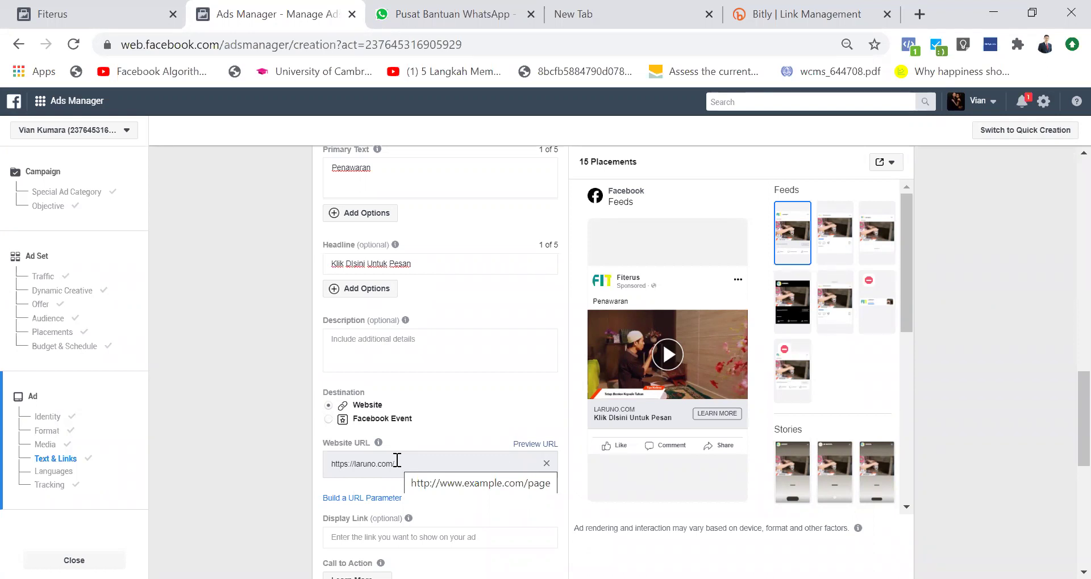
pyautogui.tripleClick(397, 460)
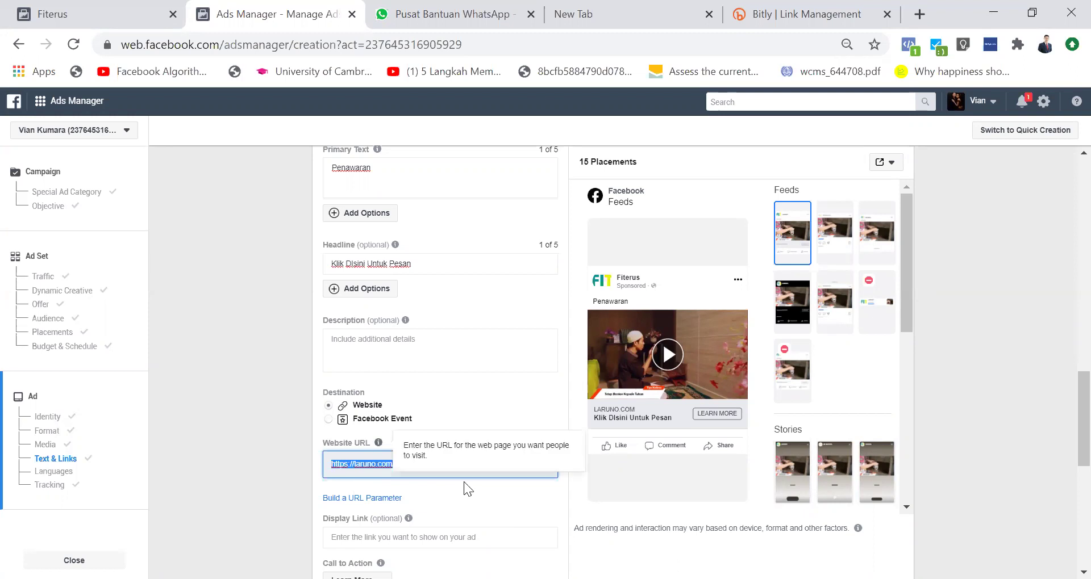
pyautogui.scroll(10, 463, 482)
pyautogui.scroll(-4, 464, 482)
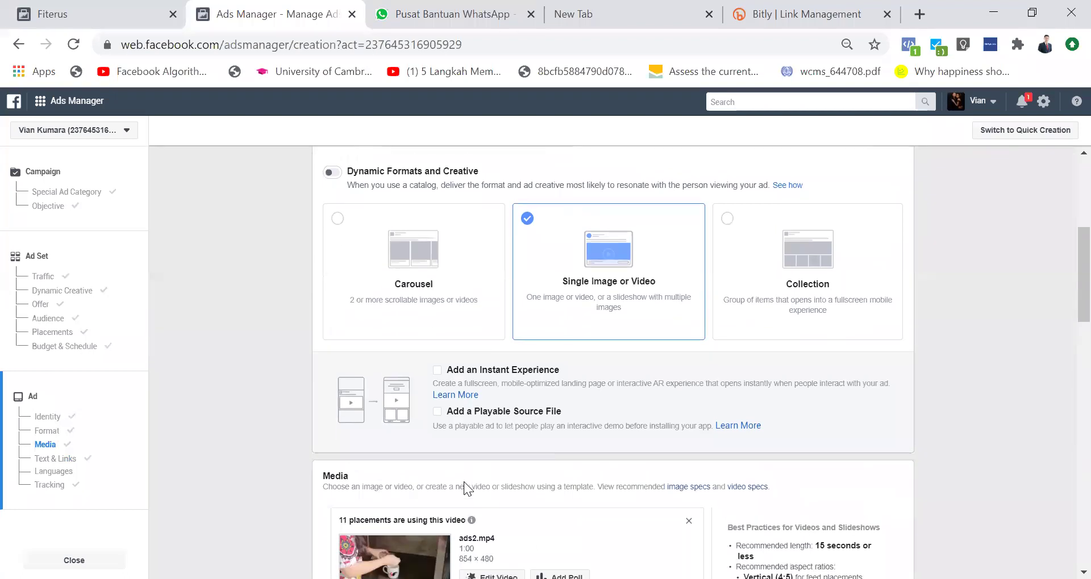
pyautogui.scroll(5, 463, 481)
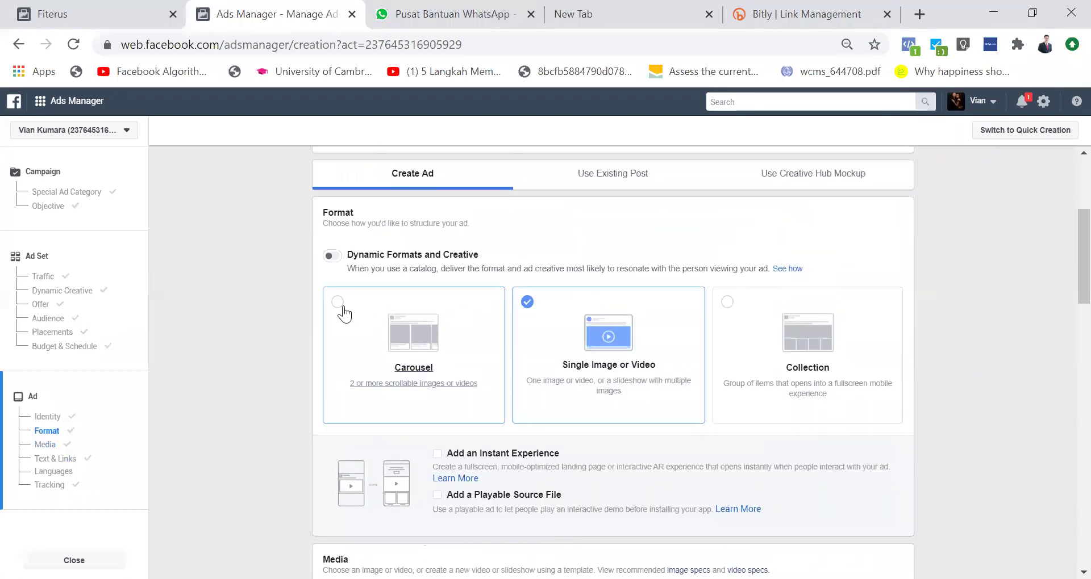
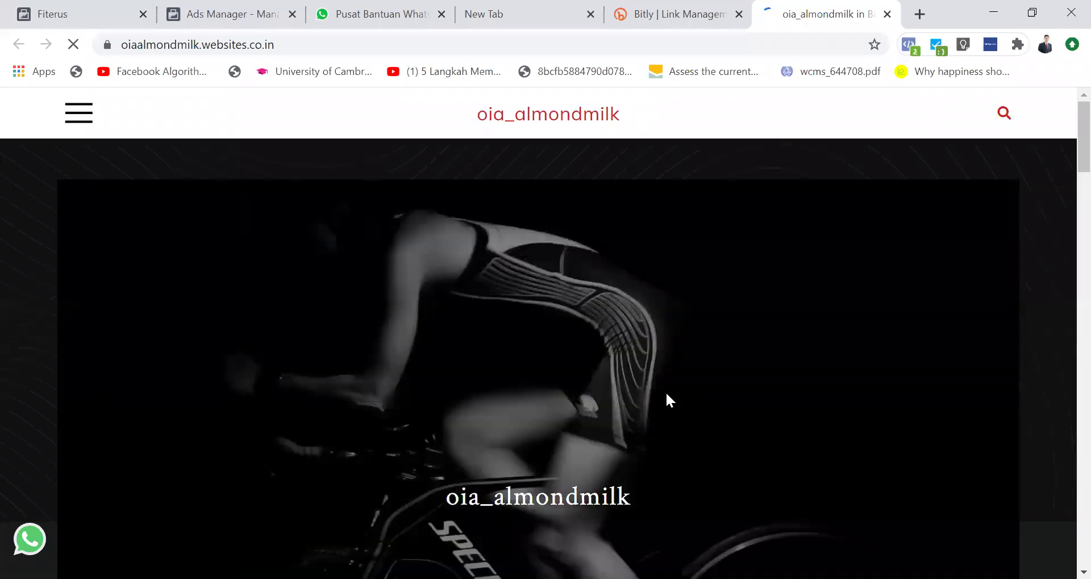
# Step: Strip the 'oiaalmondmilk' subdomain from the shop's web address to load the websites.co.in homepage
pyautogui.scroll(-15, 667, 396)
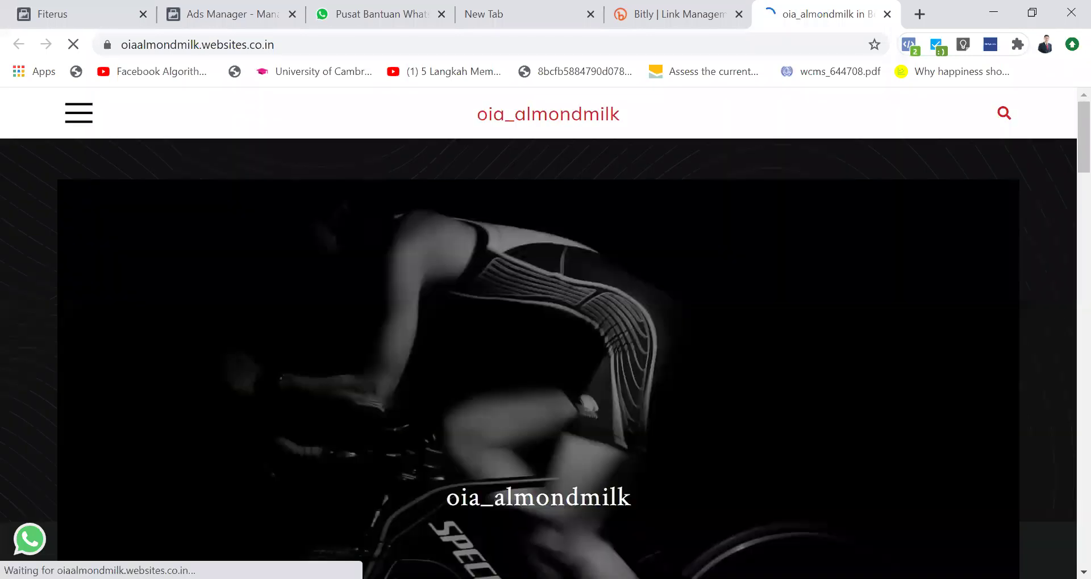
pyautogui.click(269, 45)
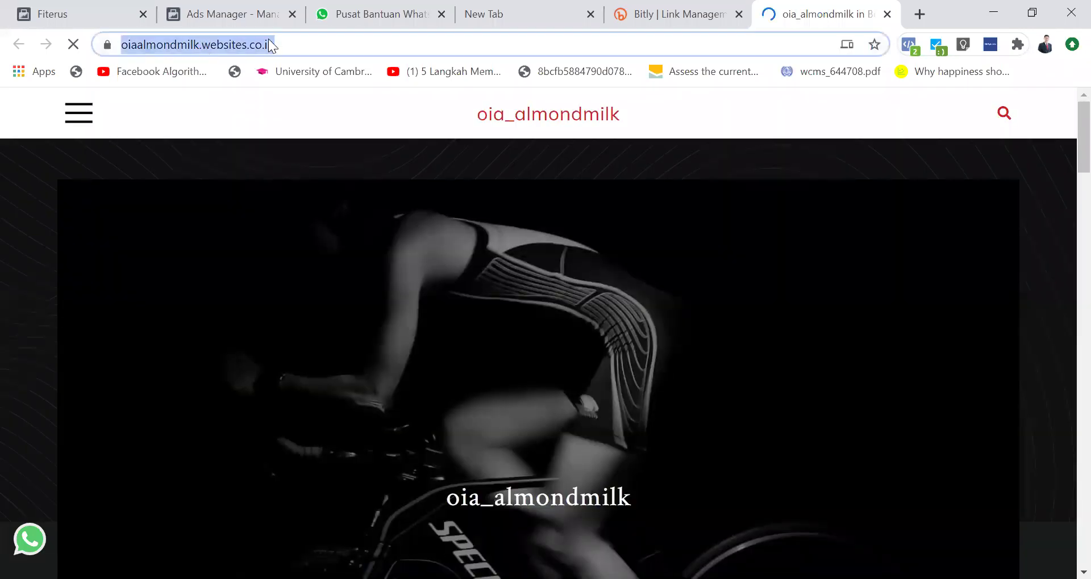
pyautogui.click(190, 43)
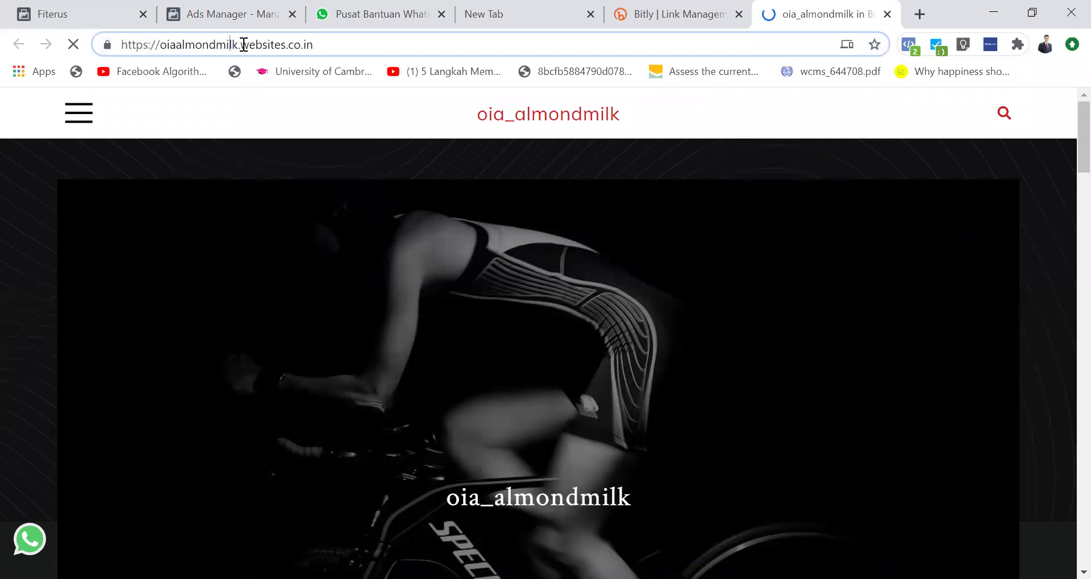
pyautogui.moveTo(244, 44); pyautogui.dragTo(39, 51)
pyautogui.press('BackSpace')
pyautogui.press('Return')
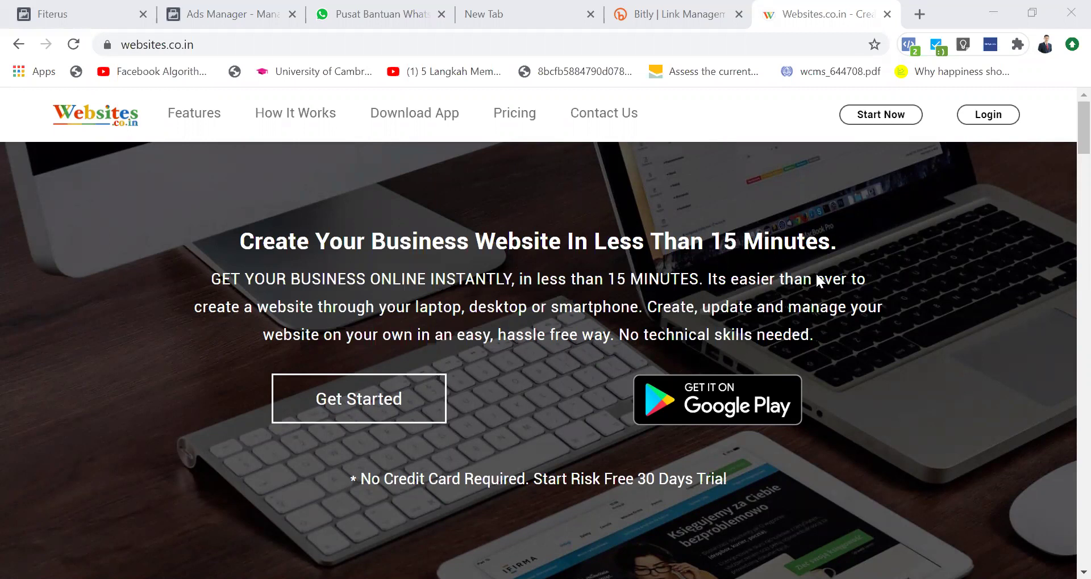
# Step: Move between the Instant Experience Builder tab and the websites.co.in homepage tab
pyautogui.click(92, 9)
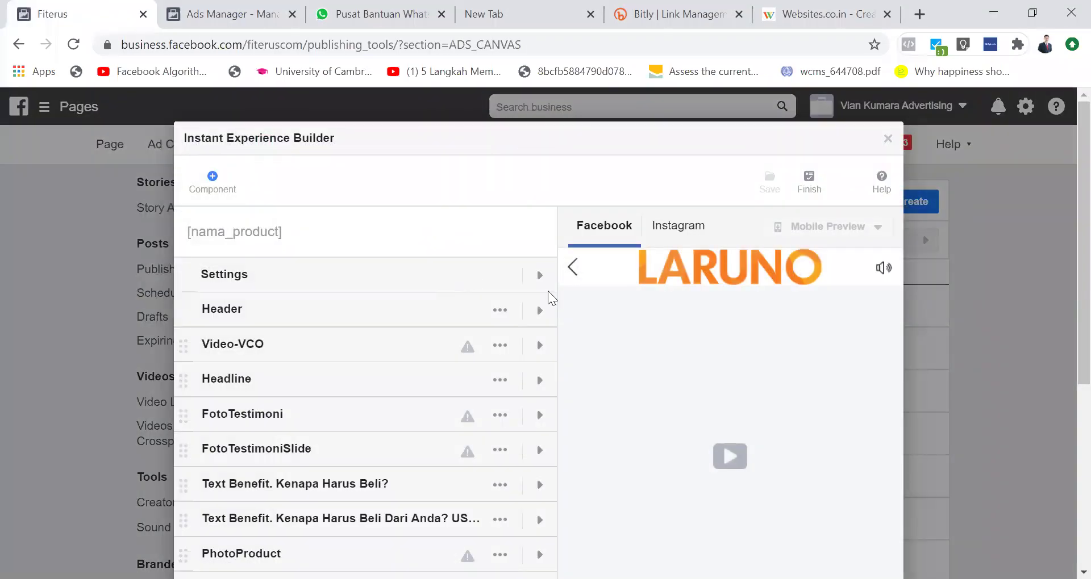
pyautogui.click(823, 14)
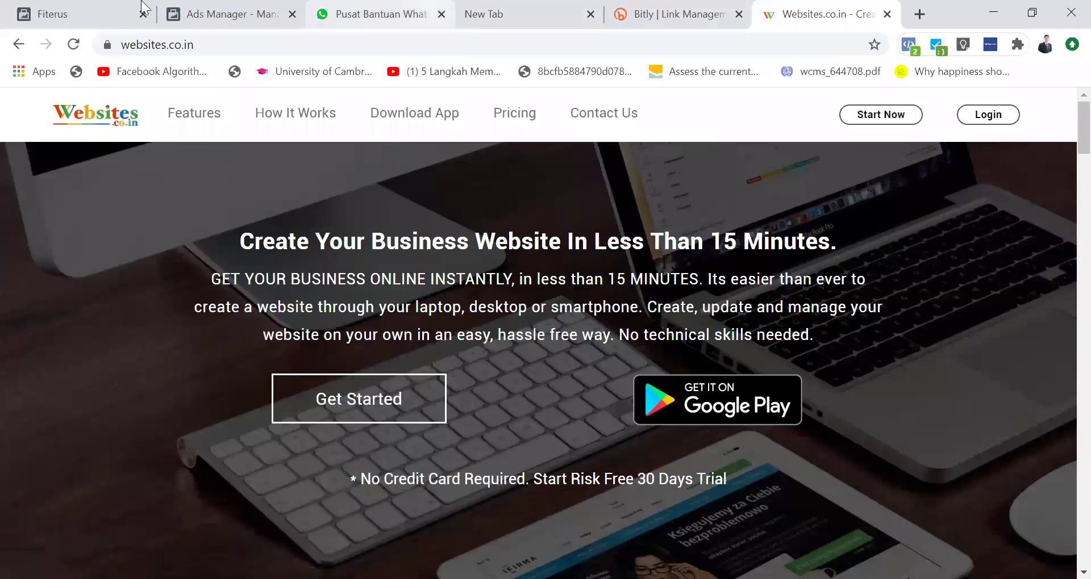
pyautogui.click(87, 8)
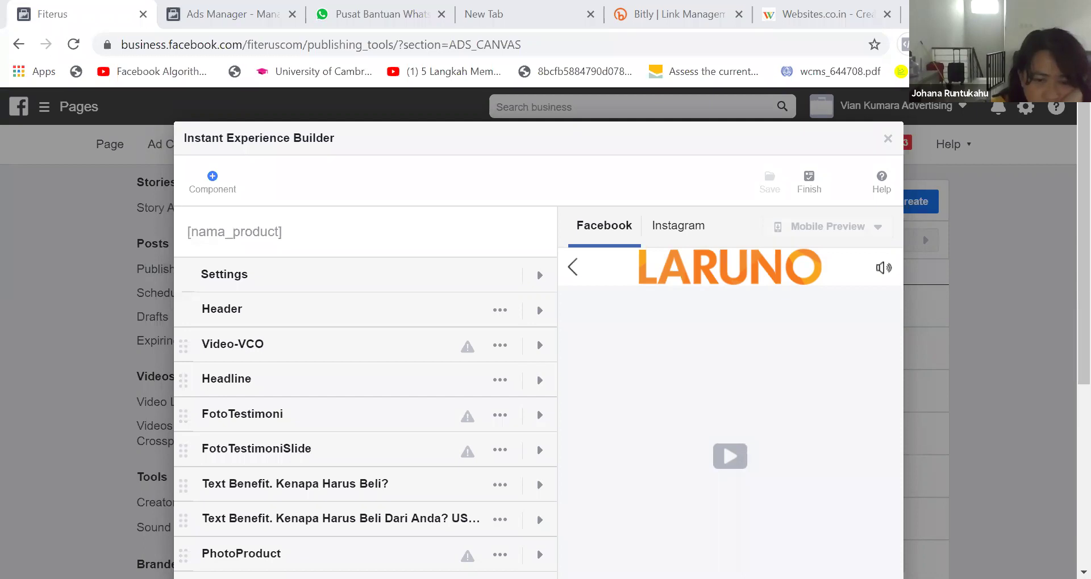
pyautogui.click(715, 450)
pyautogui.click(716, 519)
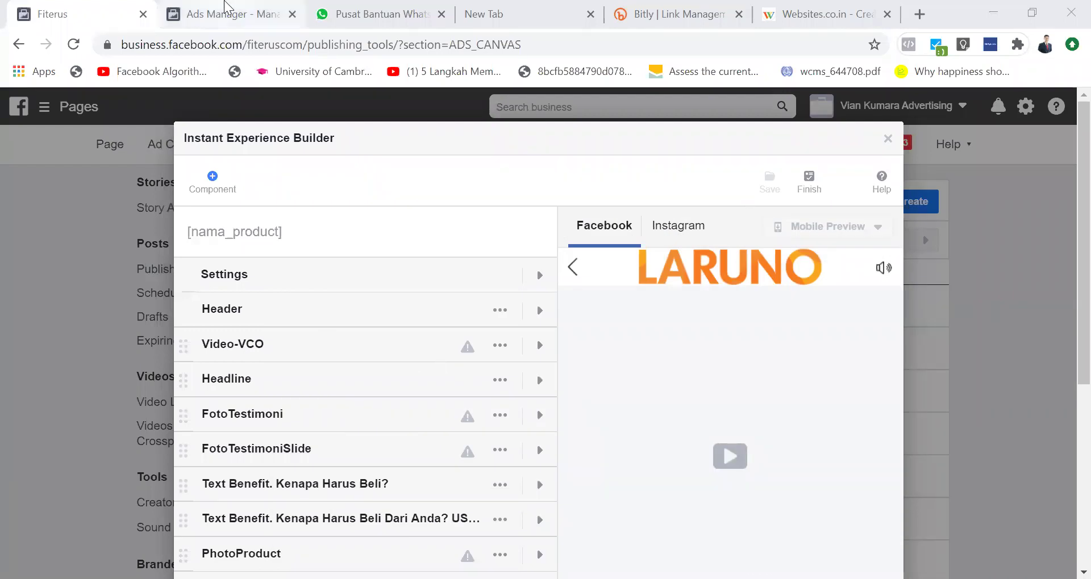
# Step: Return to the Ads Manager ad creation page and scroll down to the Format section
pyautogui.click(226, 13)
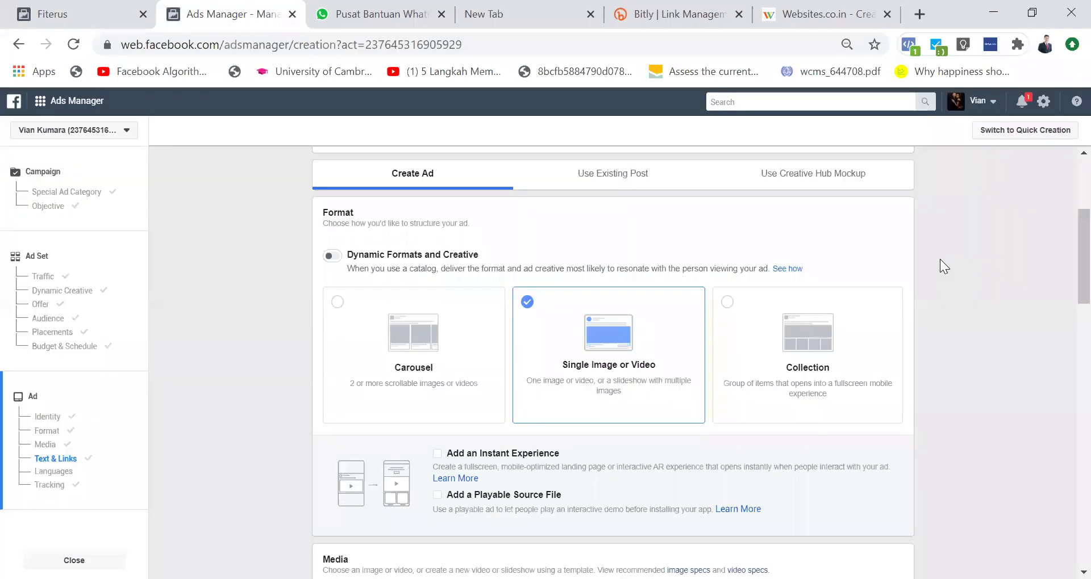
pyautogui.scroll(-7, 939, 259)
pyautogui.scroll(-3, 623, 282)
# Step: Start editing the ad's Primary Text field
pyautogui.click(373, 341)
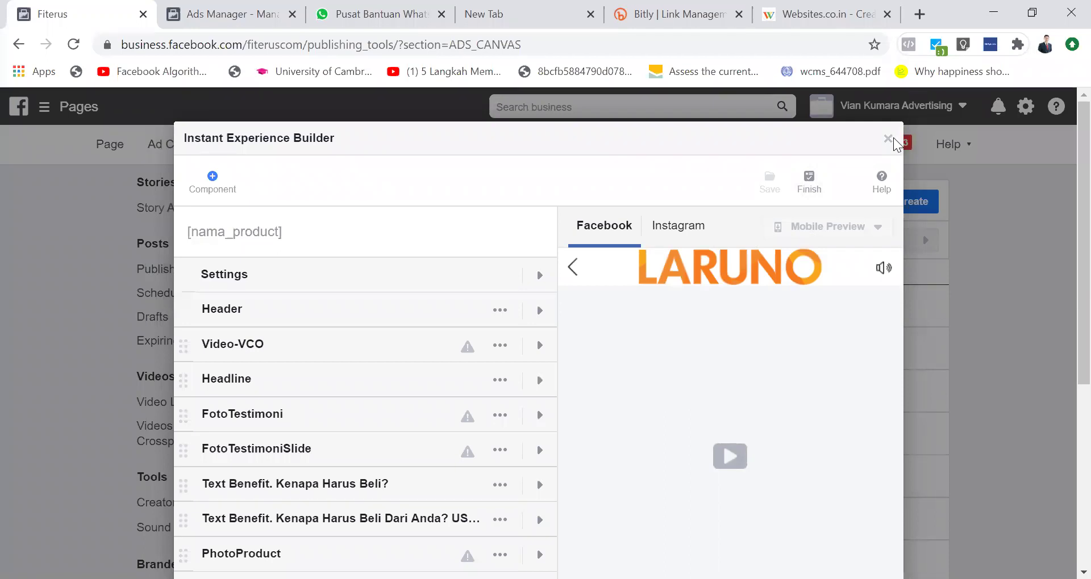
# Step: Close the builder, check the finished VCO canvas link in the list, then reopen VCO in the builder
pyautogui.click(759, 141)
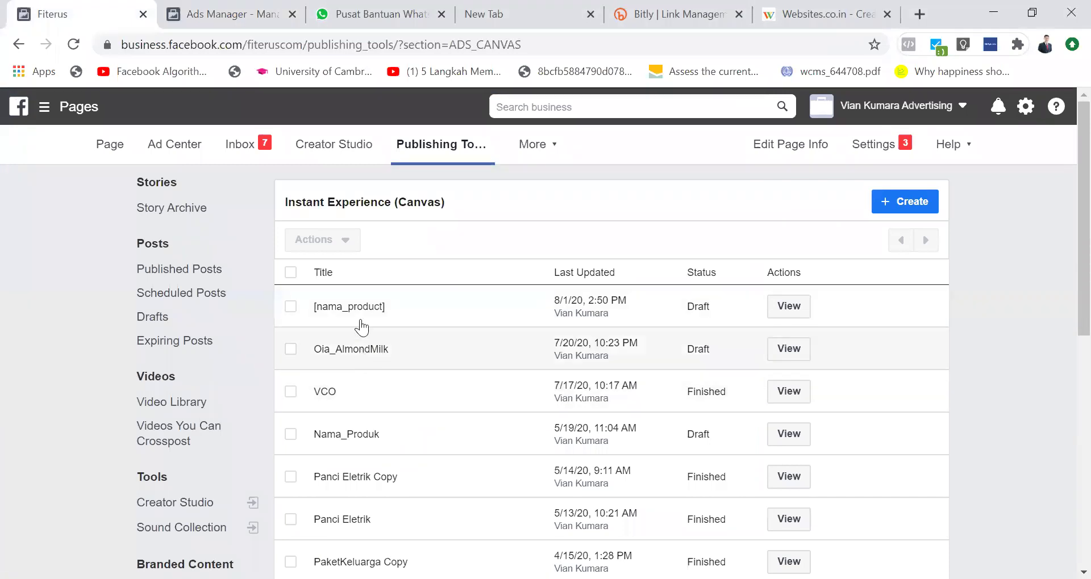
pyautogui.click(332, 393)
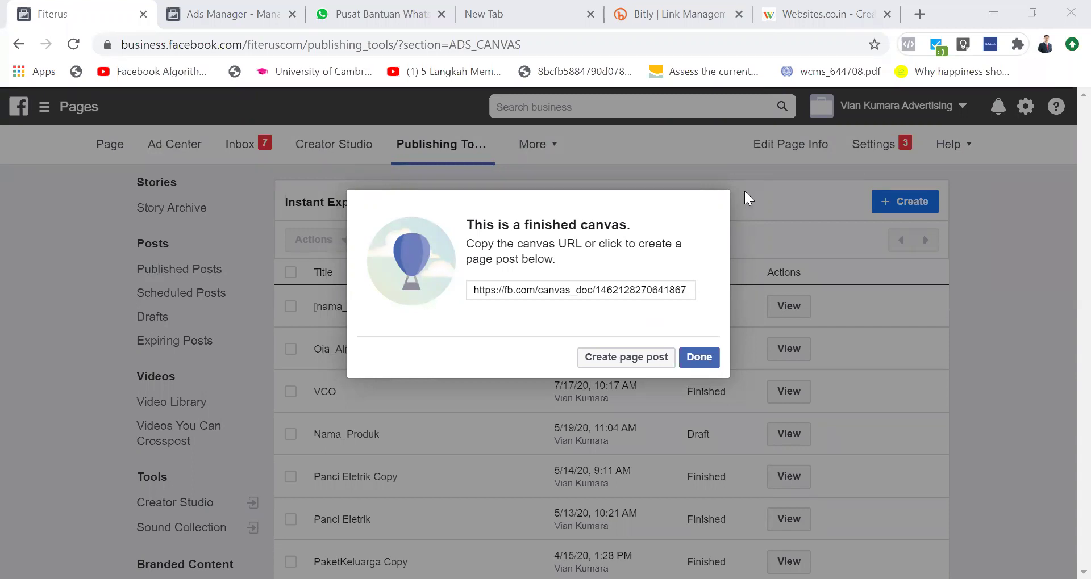
pyautogui.click(777, 324)
pyautogui.click(780, 396)
# Step: Send the VCO canvas as a Facebook mobile preview, confirm the notice, and exit the builder
pyautogui.click(848, 230)
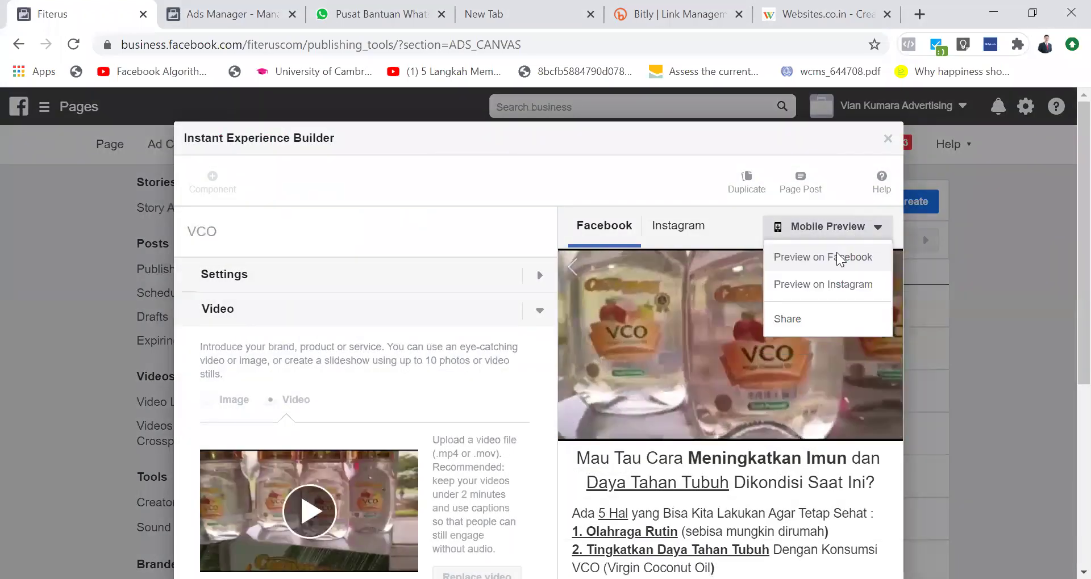
pyautogui.click(836, 253)
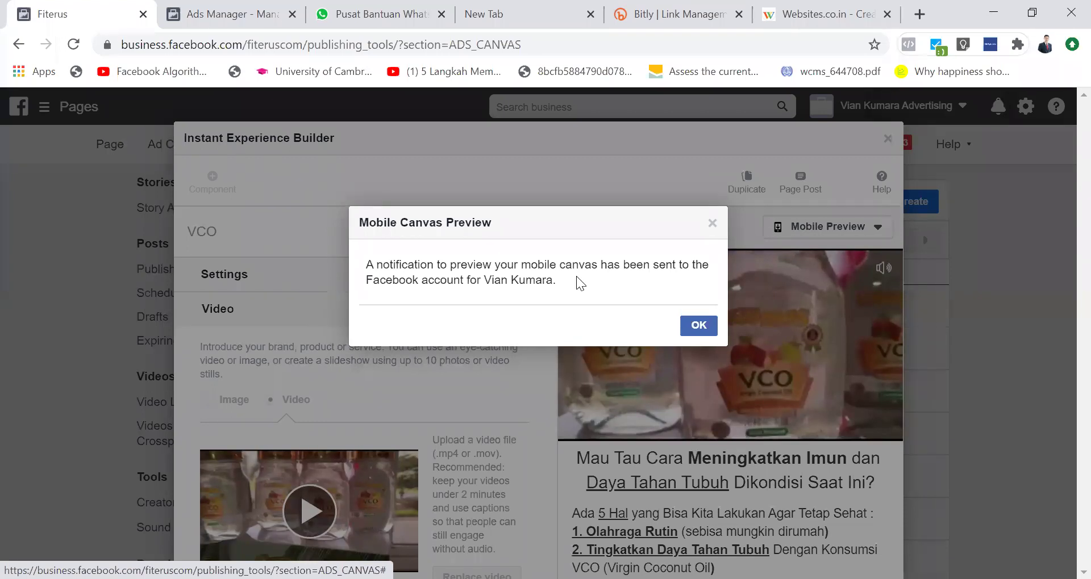
pyautogui.moveTo(485, 280); pyautogui.dragTo(556, 278)
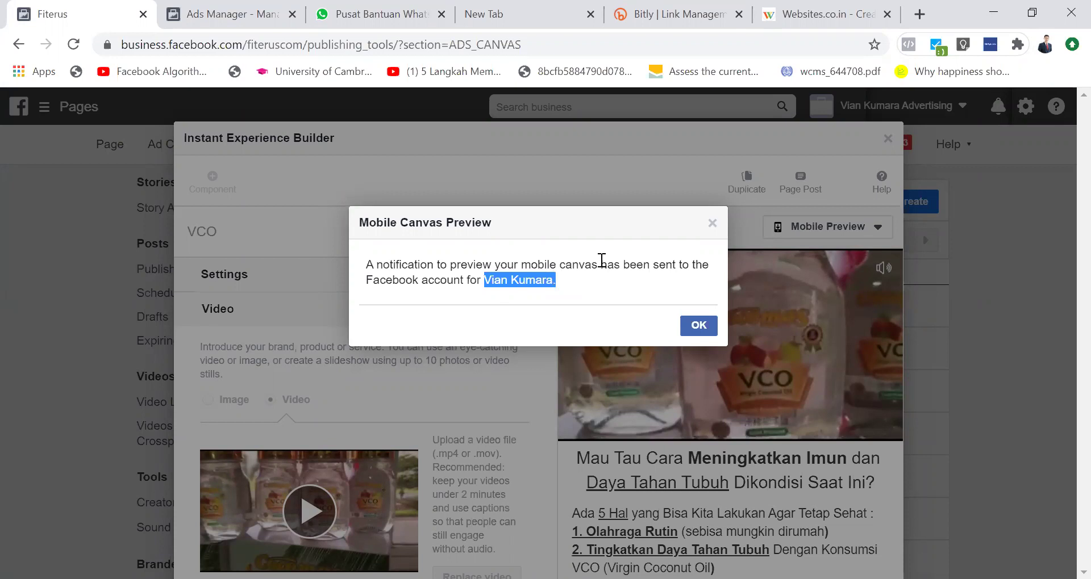
pyautogui.click(699, 326)
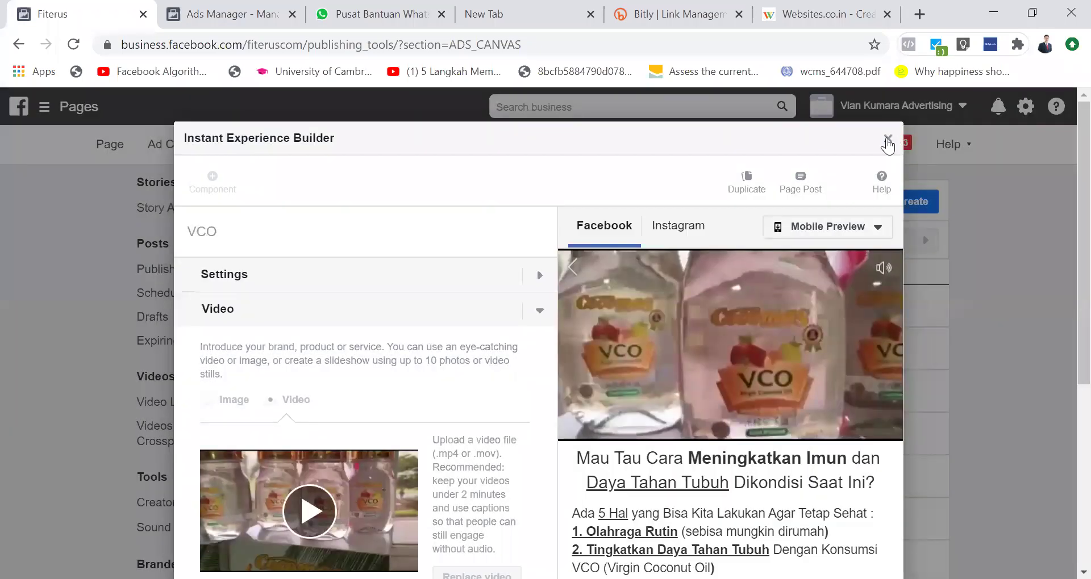
pyautogui.click(887, 140)
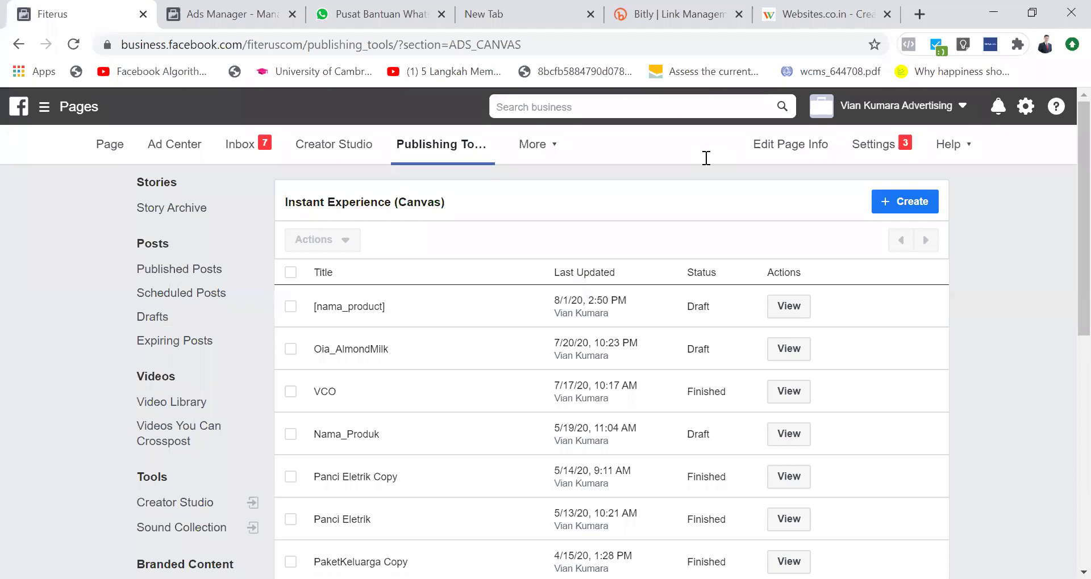